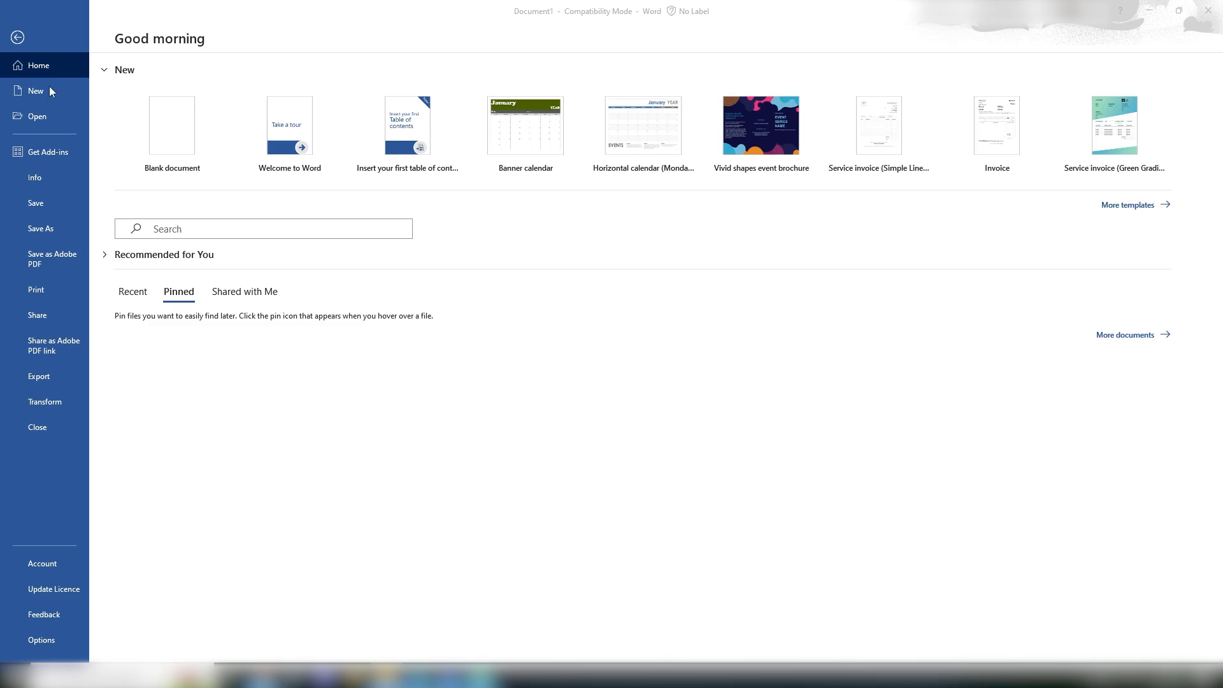
# - Open Word's language preferences and browse the display languages available to install, leaving without adding one
pyautogui.click(51, 641)
pyautogui.click(43, 641)
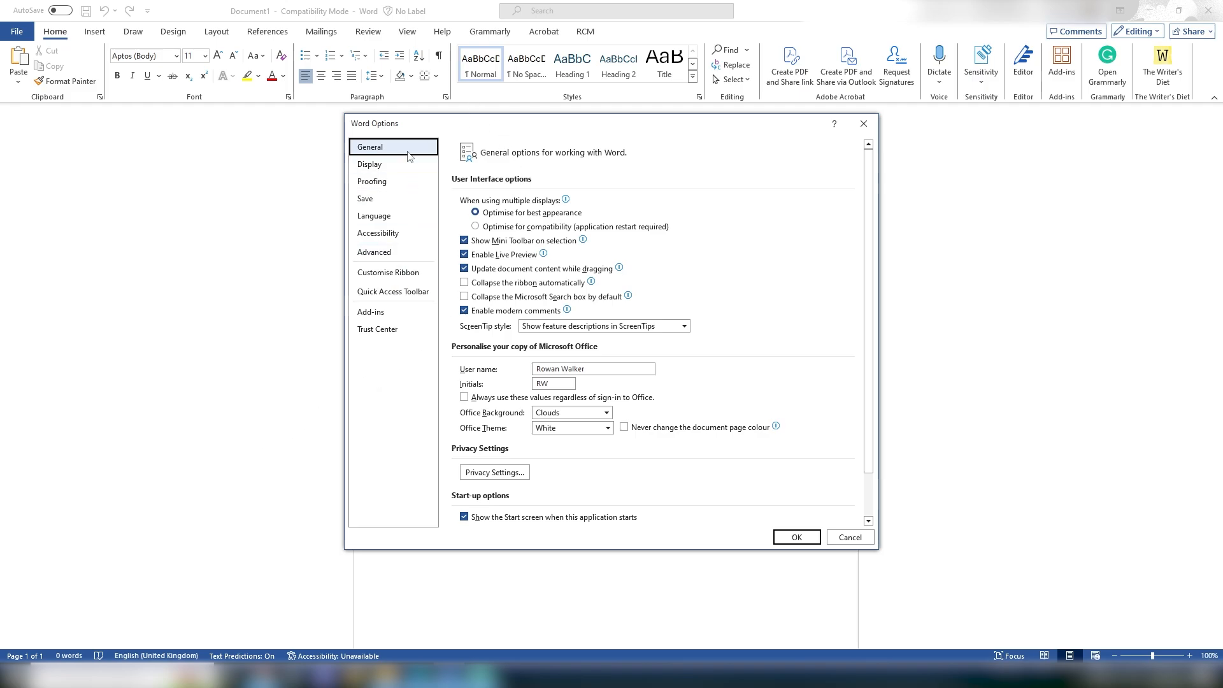
pyautogui.click(377, 218)
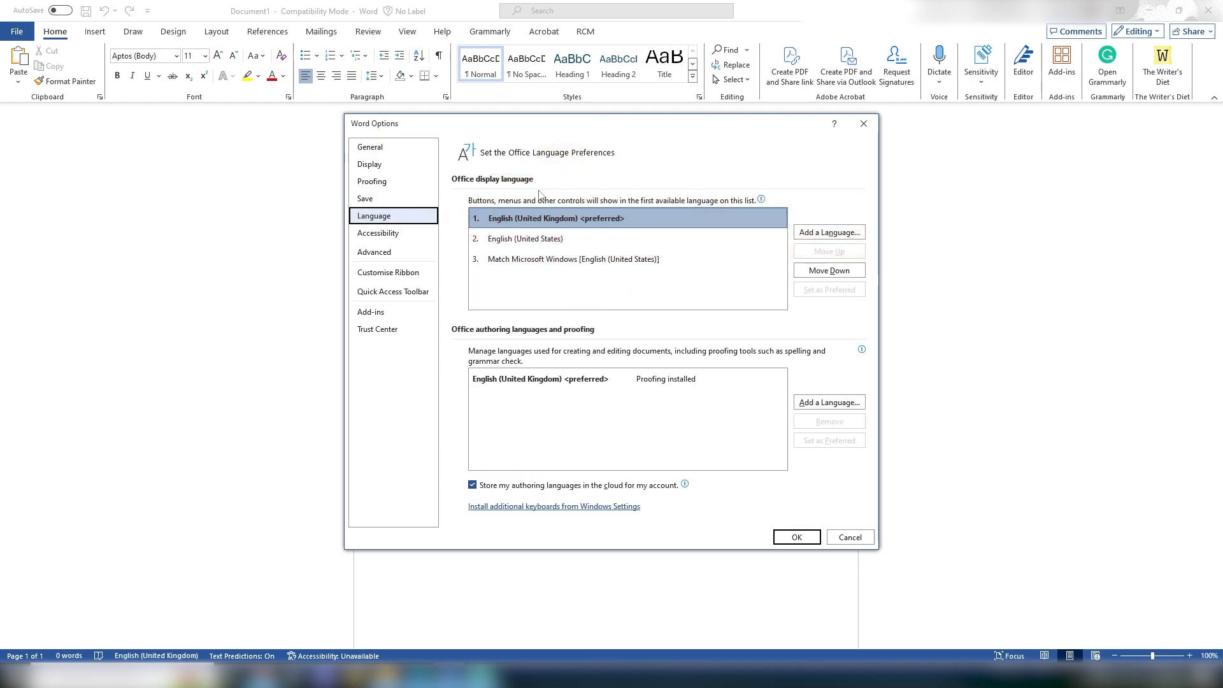
pyautogui.click(837, 233)
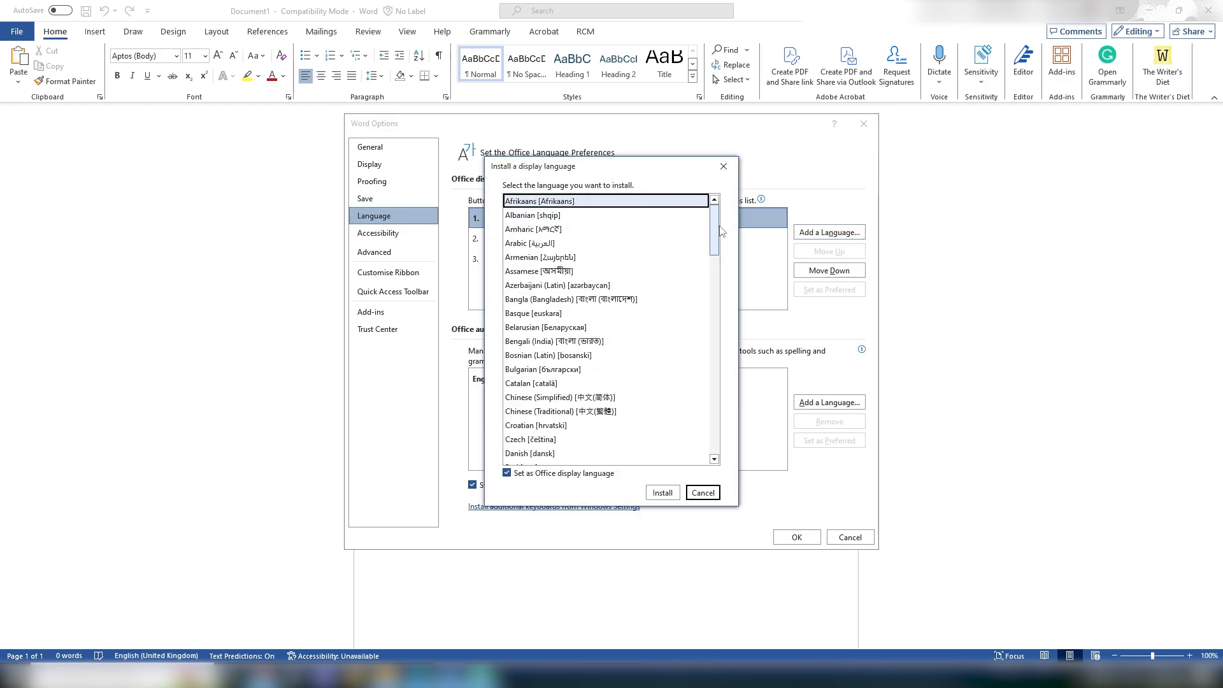
pyautogui.scroll(-5, 524, 271)
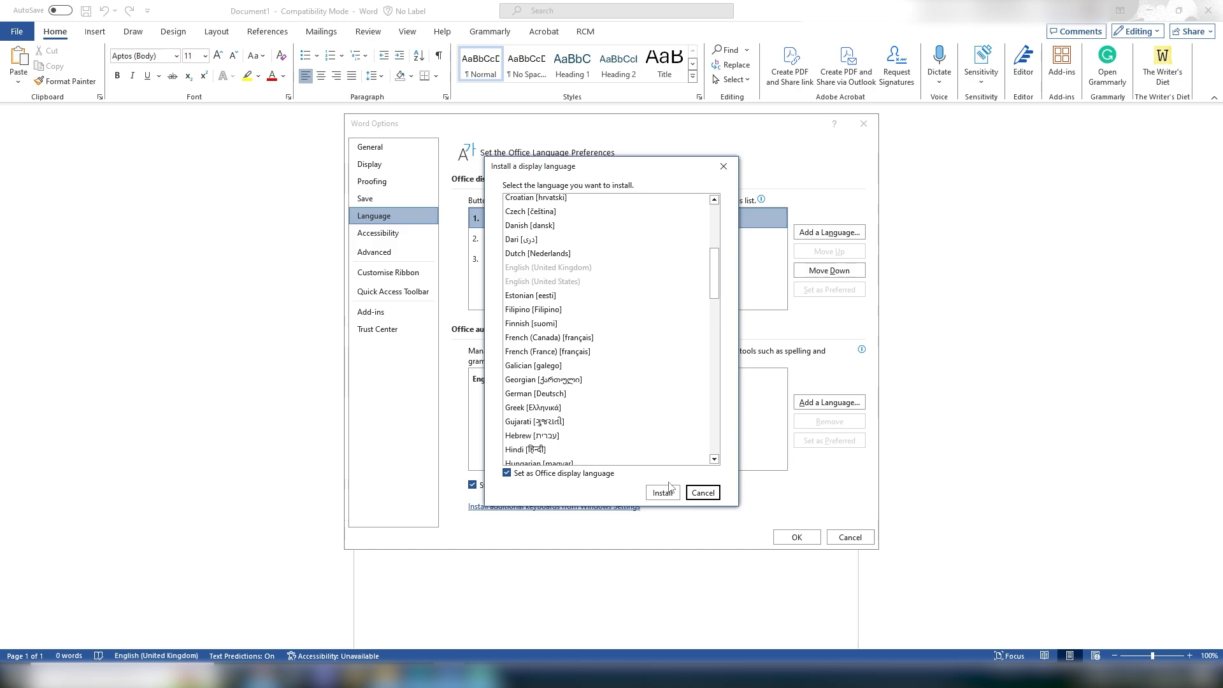
pyautogui.click(703, 492)
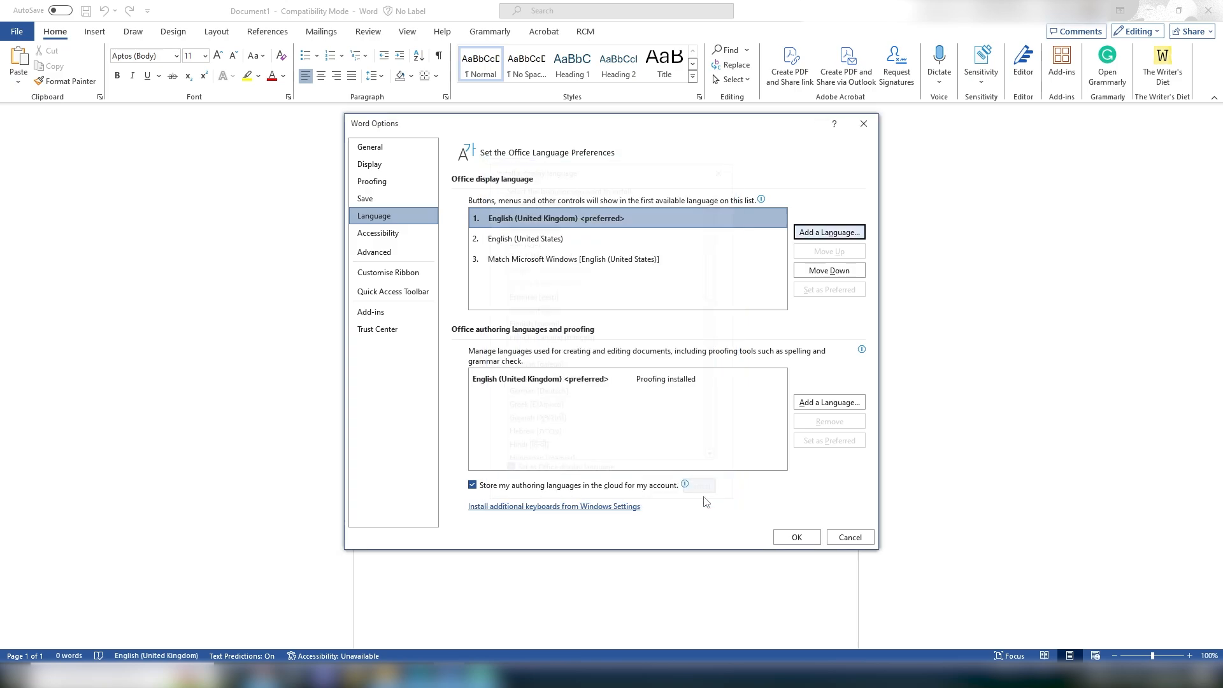
# - Review the display language entries for English (United Kingdom) and English (United States), and close the options without changes
pyautogui.click(567, 219)
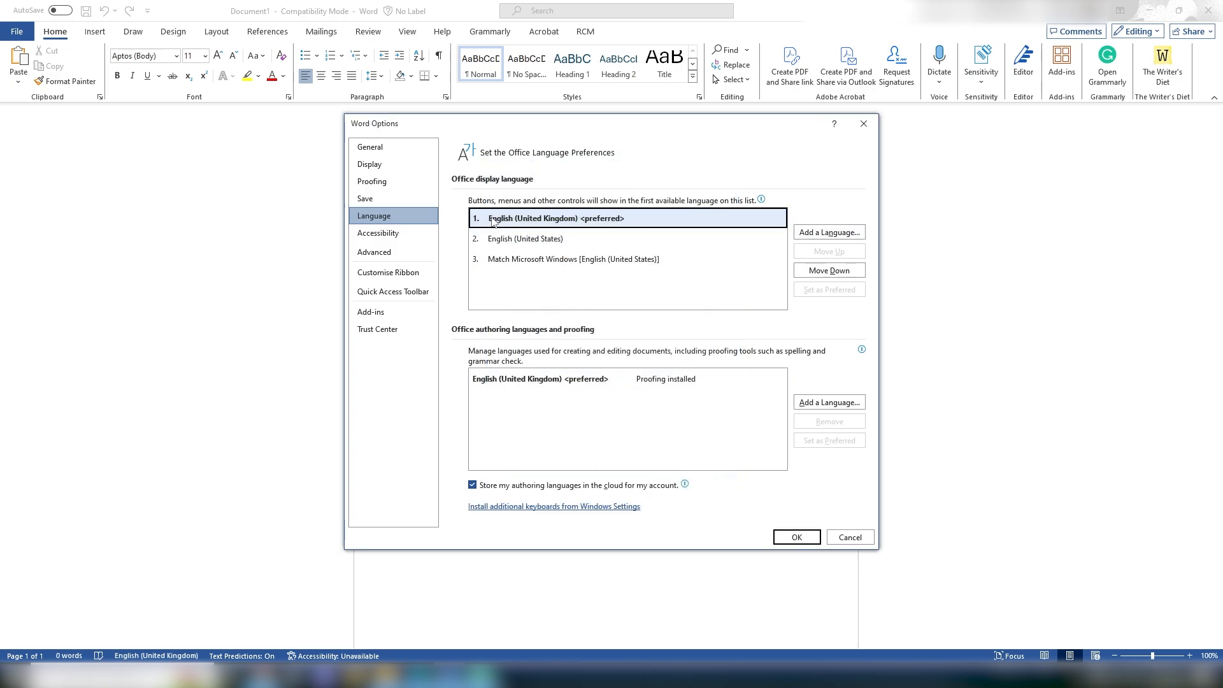
pyautogui.click(520, 237)
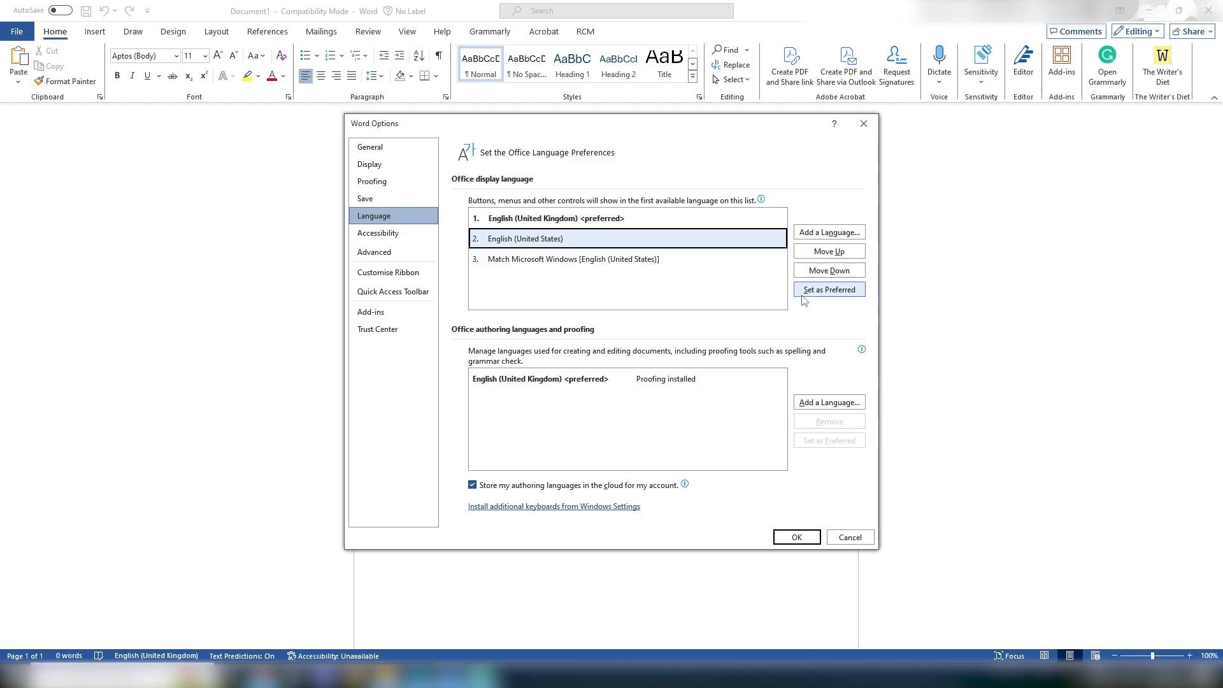
pyautogui.click(617, 219)
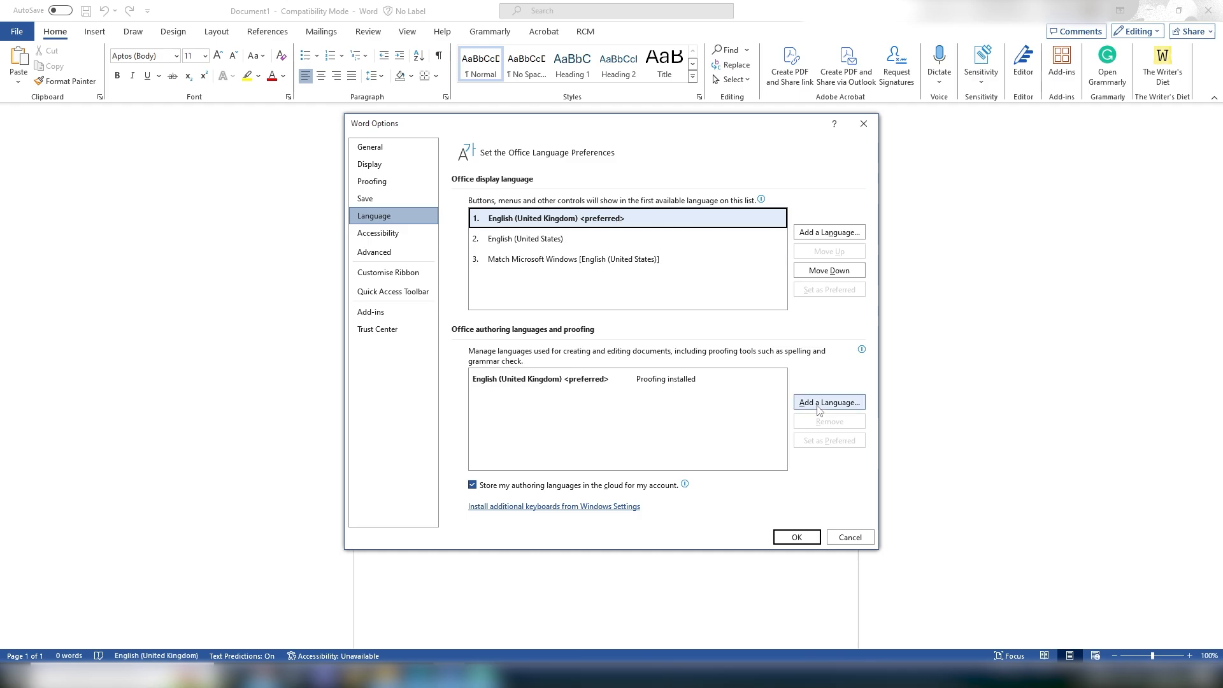
pyautogui.click(851, 539)
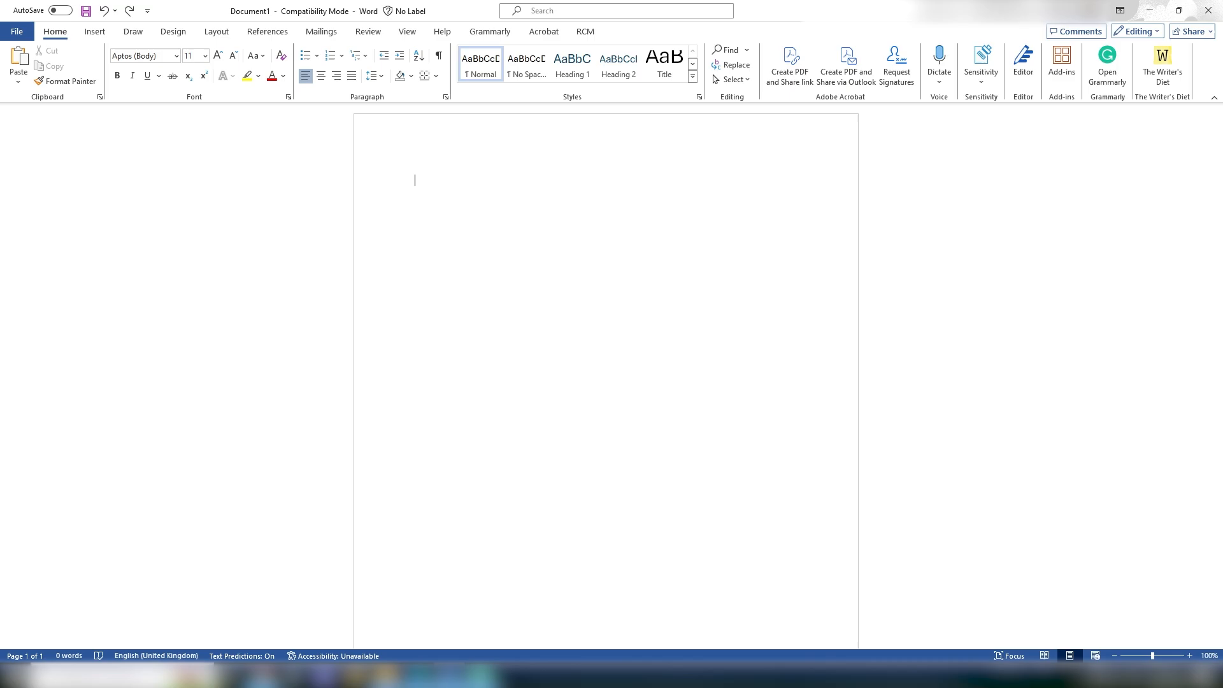
pyautogui.moveTo(75, 679)
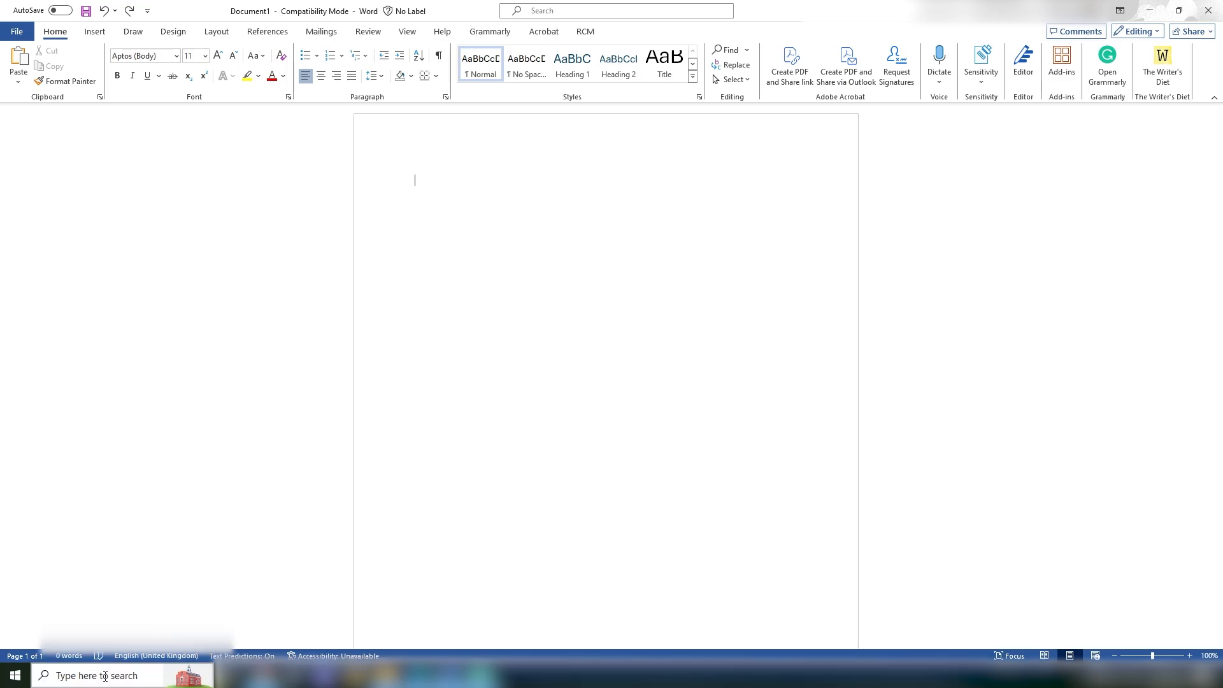
pyautogui.click(105, 677)
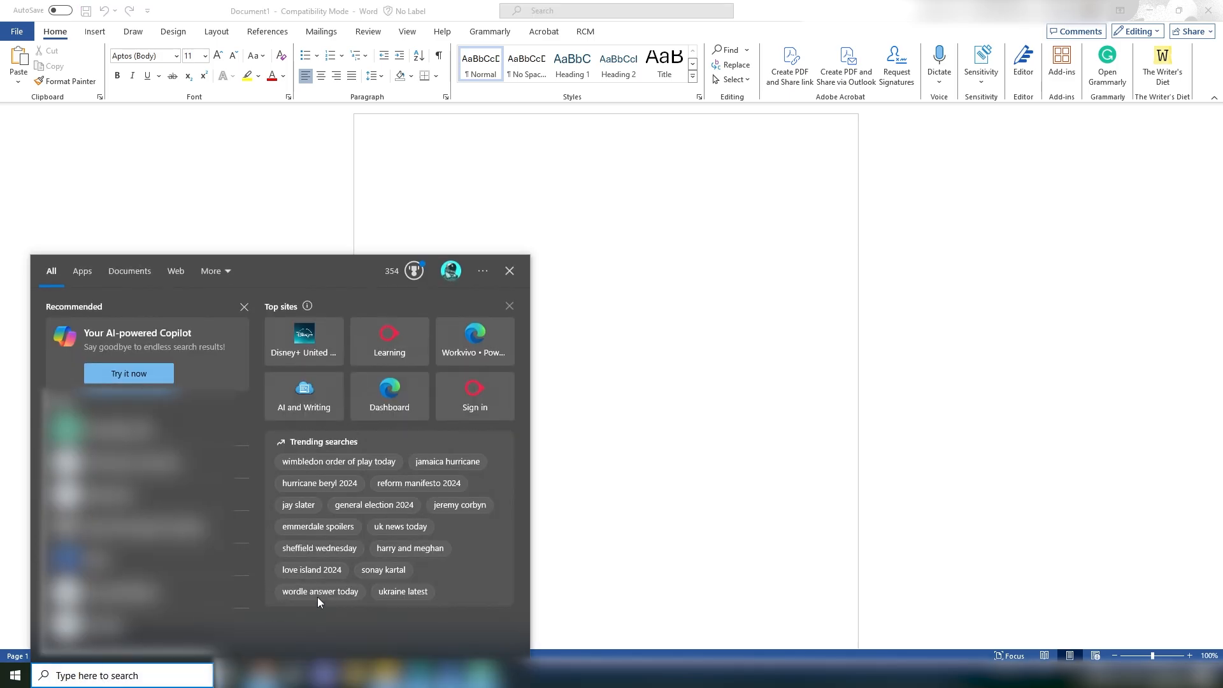
pyautogui.click(890, 315)
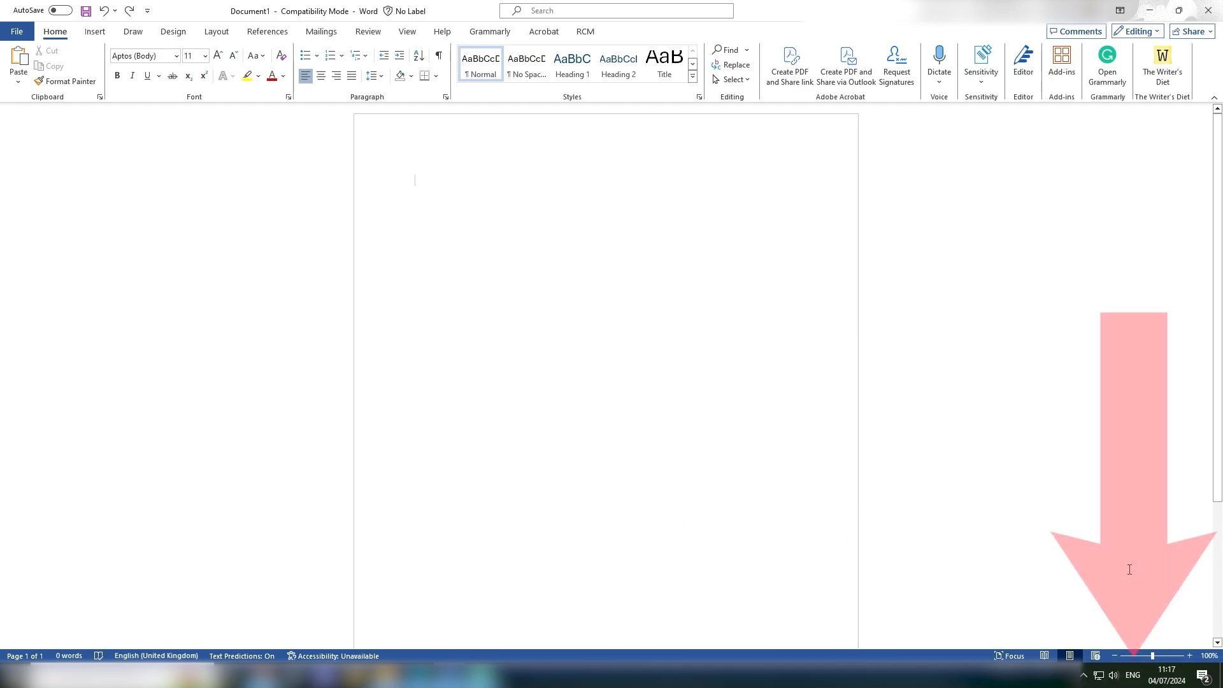
# - Check the Windows input languages and the document's proofing language choices without changing either
pyautogui.click(1134, 676)
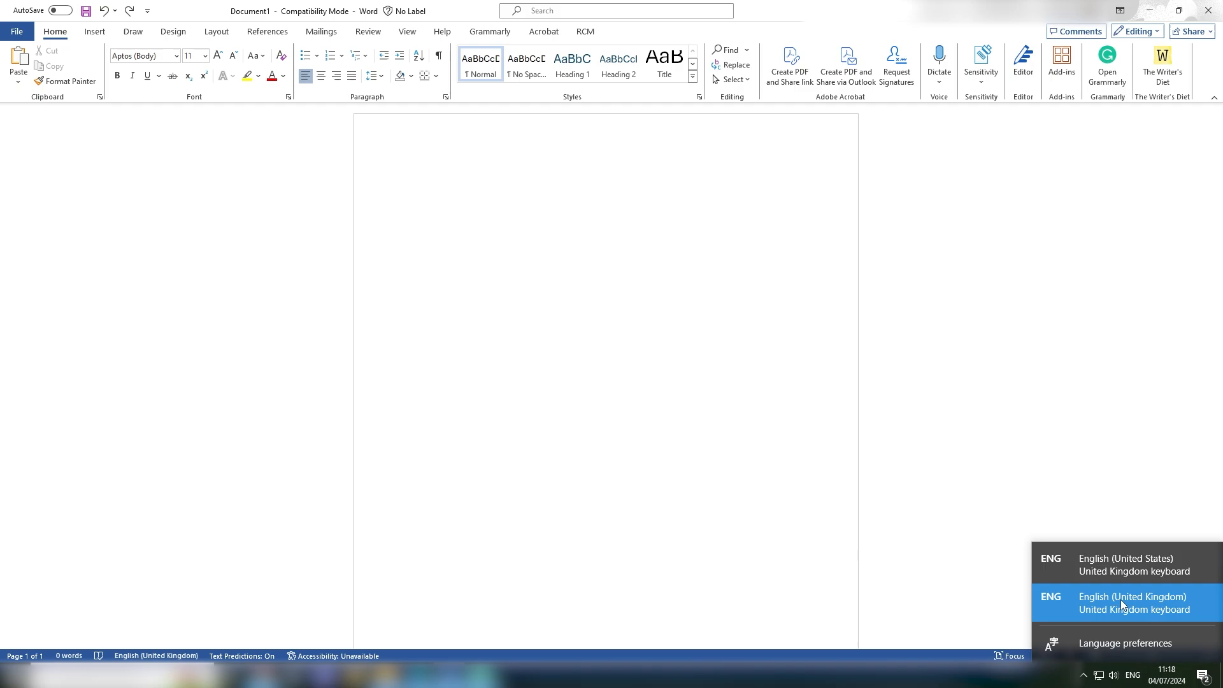
pyautogui.click(535, 197)
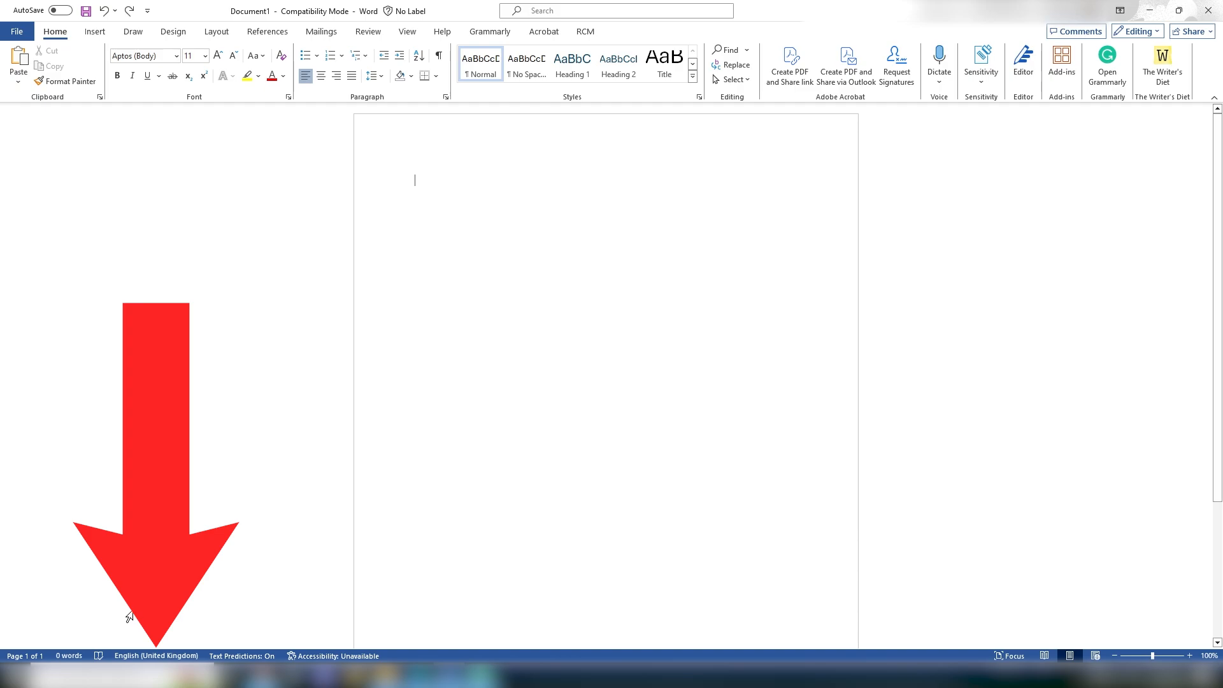
pyautogui.click(133, 660)
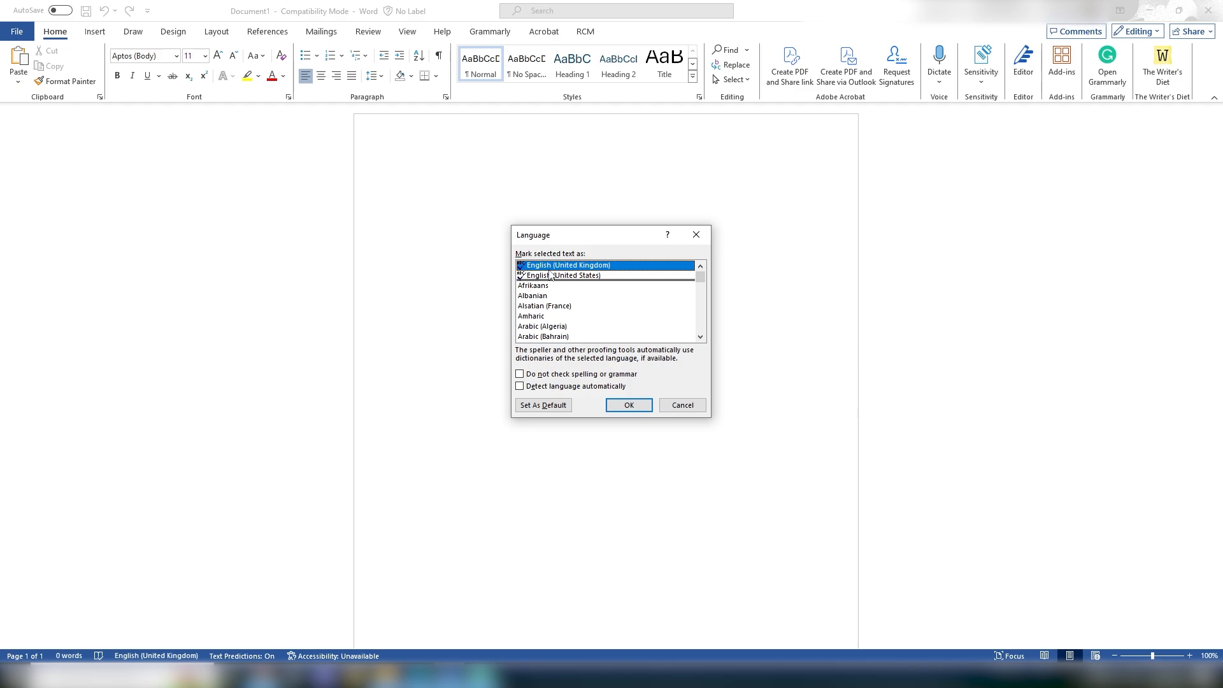
pyautogui.click(673, 405)
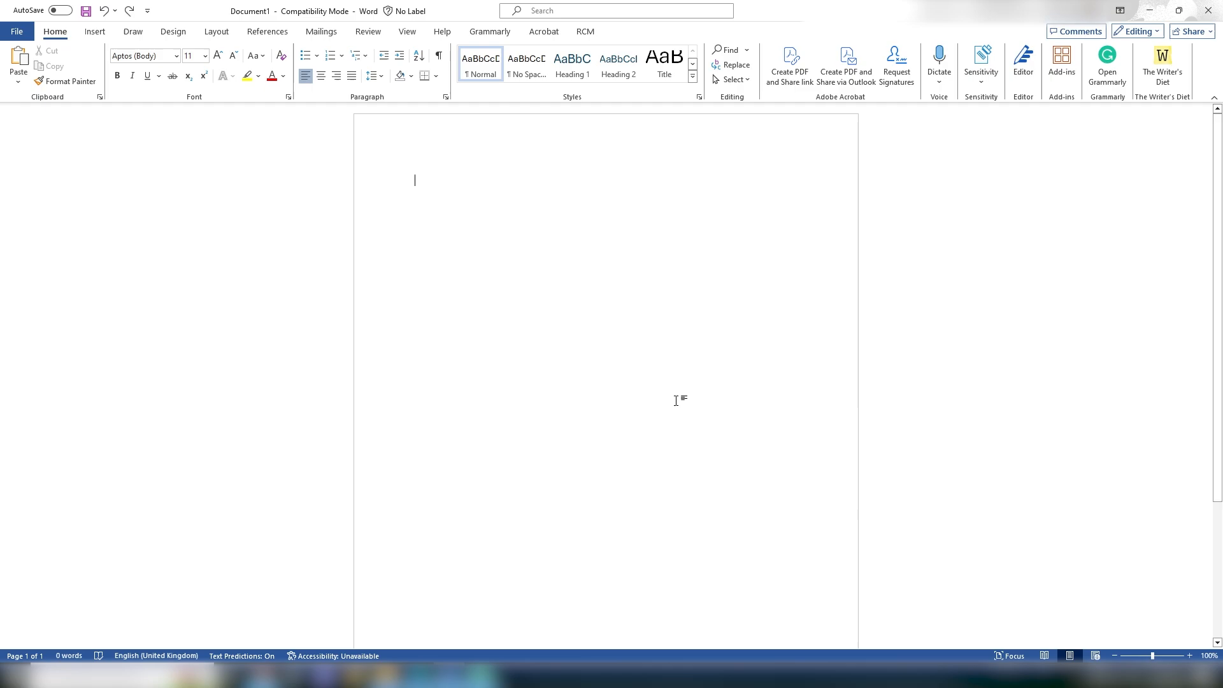
# - Create a new blank document
pyautogui.click(18, 32)
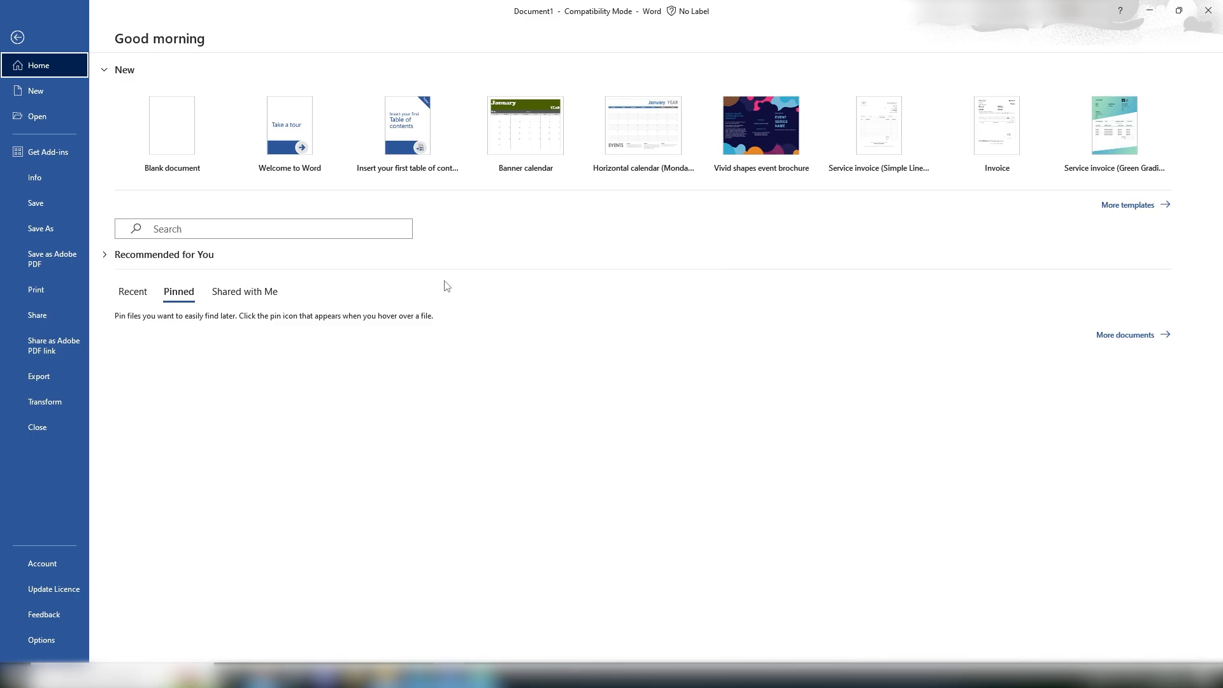
pyautogui.click(216, 137)
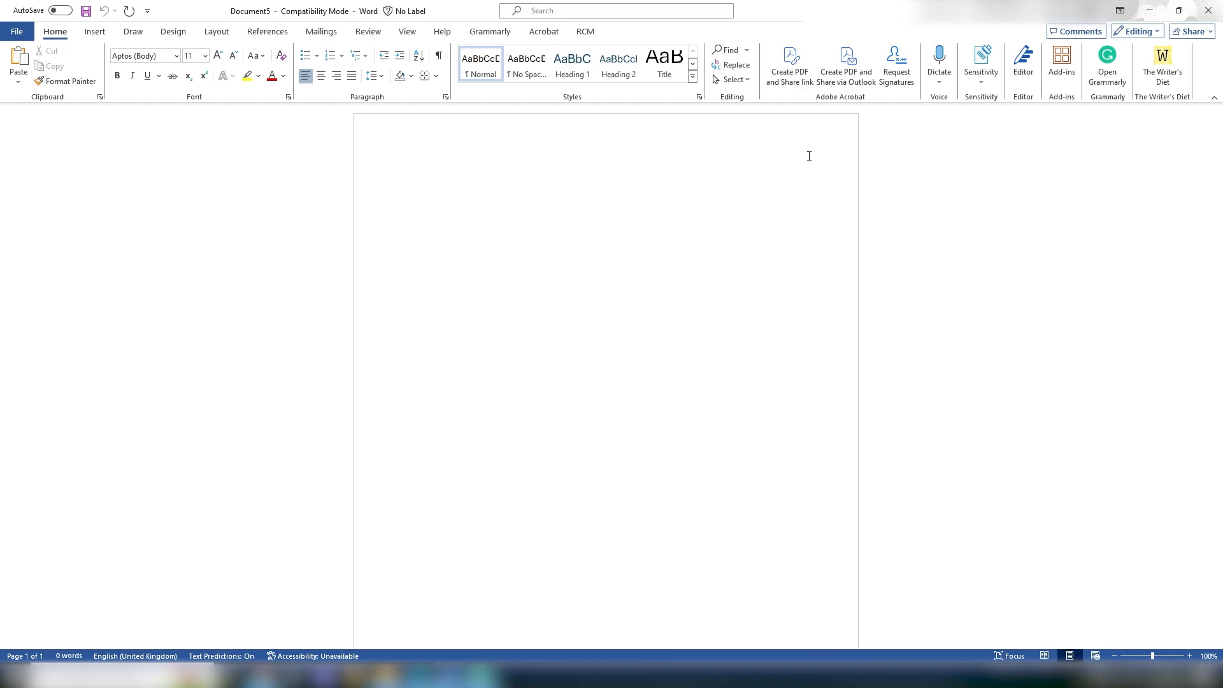
# - Write "Hello World" on the blank page as a typing trial and clear the text again
pyautogui.write('Hello World')
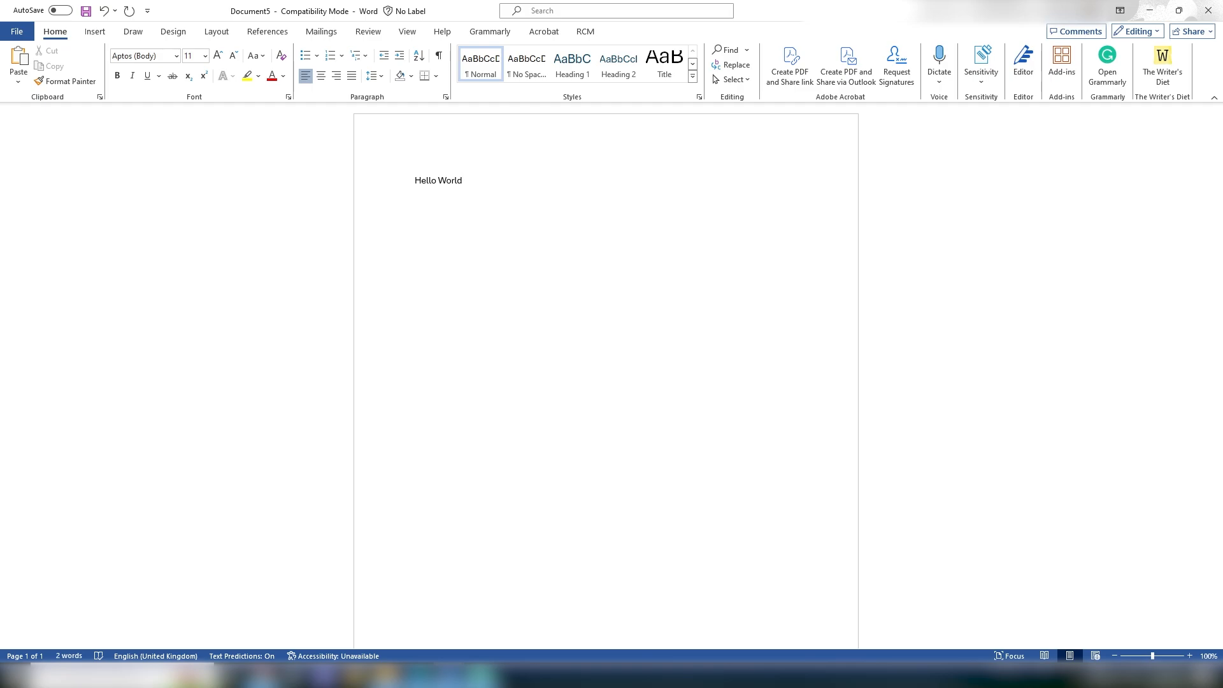
pyautogui.press('BackSpace')
pyautogui.press('BackSpace')
pyautogui.press('BackSpace')
pyautogui.press('BackSpace')
pyautogui.press('BackSpace')
pyautogui.press('BackSpace')
pyautogui.press('BackSpace')
pyautogui.press('BackSpace')
pyautogui.write('Hello World')
pyautogui.click(405, 185)
pyautogui.press('Delete')
# - Set the page margins to Normal, 2.54 cm on all sides, and review the other margin presets
pyautogui.click(217, 33)
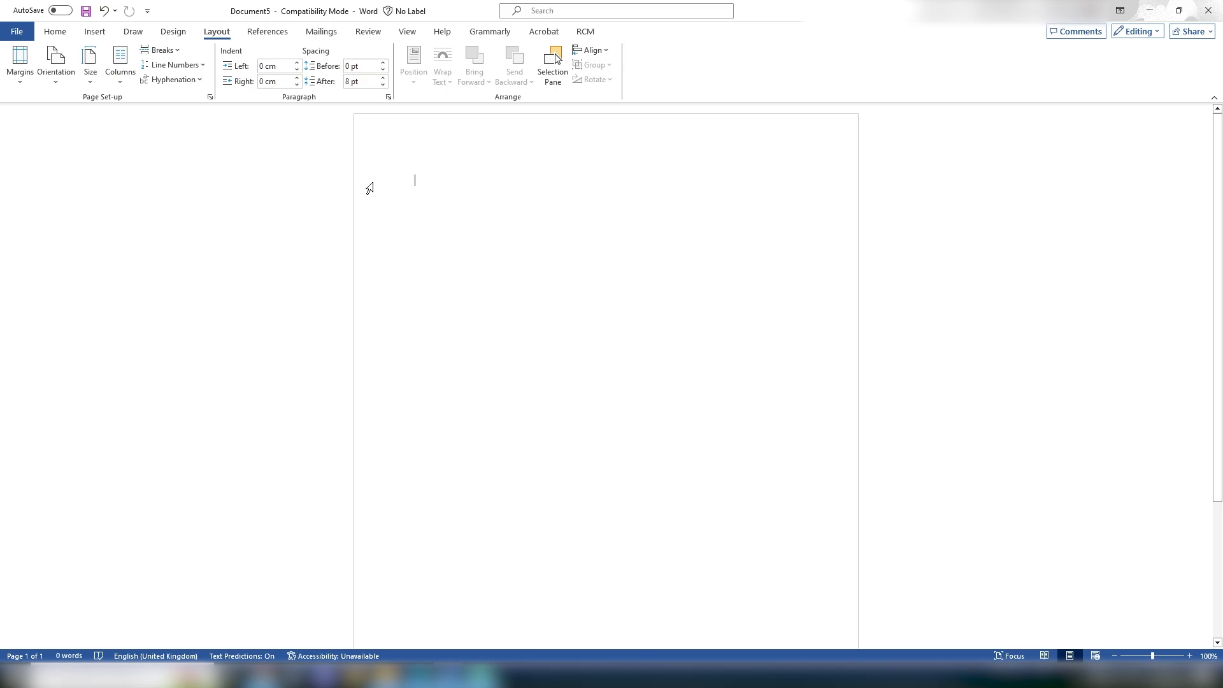
pyautogui.click(22, 66)
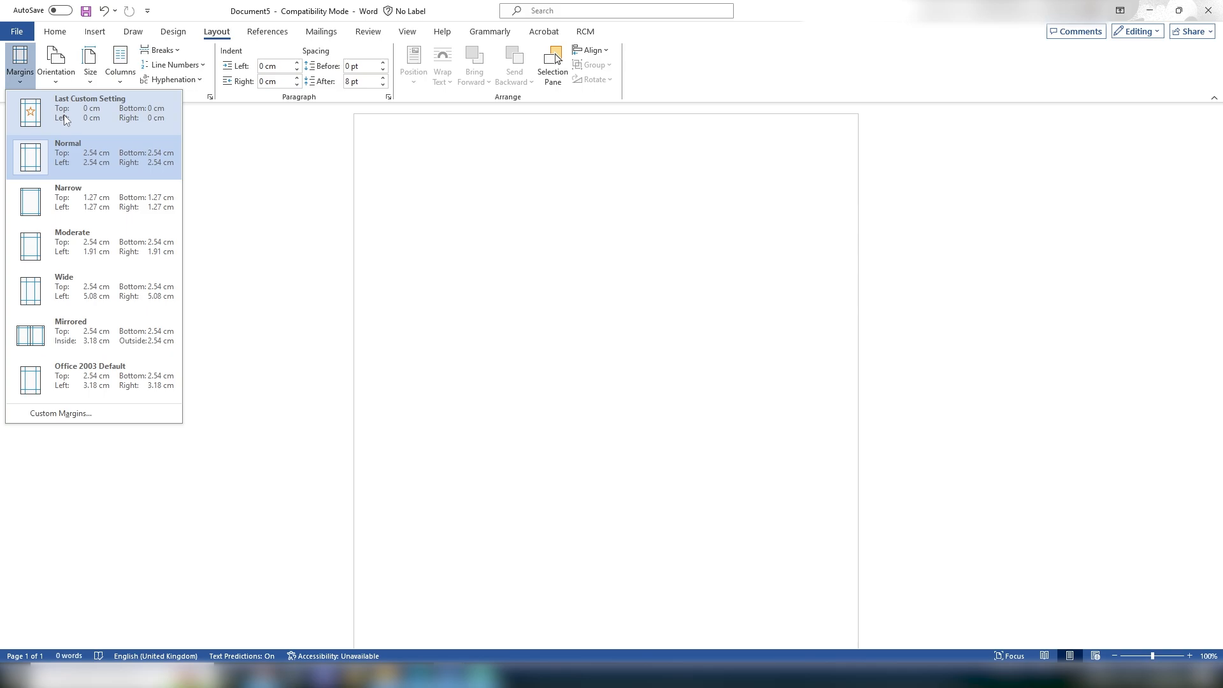
pyautogui.click(38, 156)
pyautogui.click(21, 63)
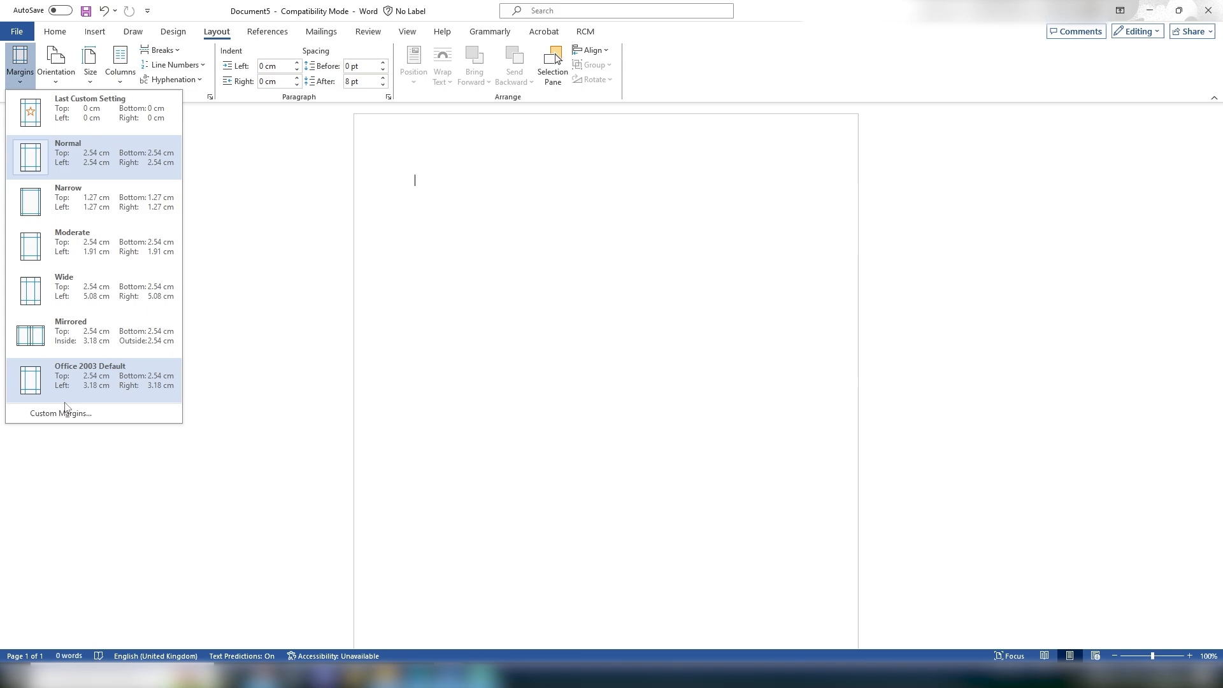
pyautogui.click(194, 13)
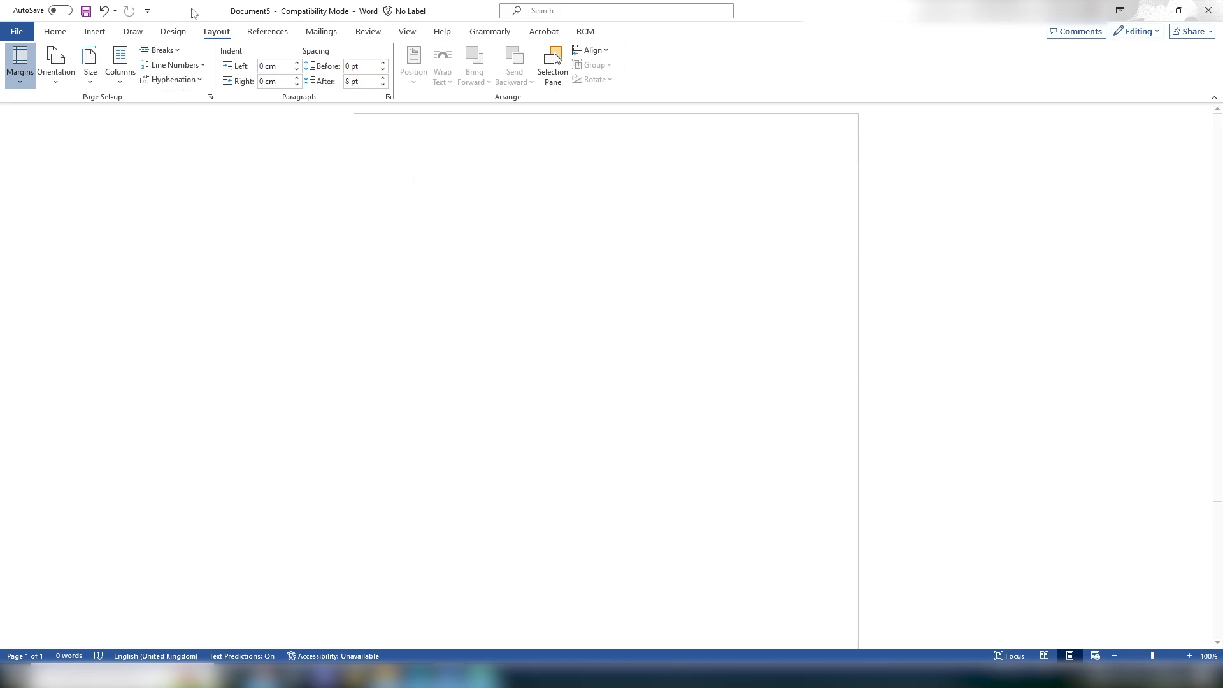
# - Review the available page orientations, paper sizes and column layouts without changing the document's settings
pyautogui.click(66, 77)
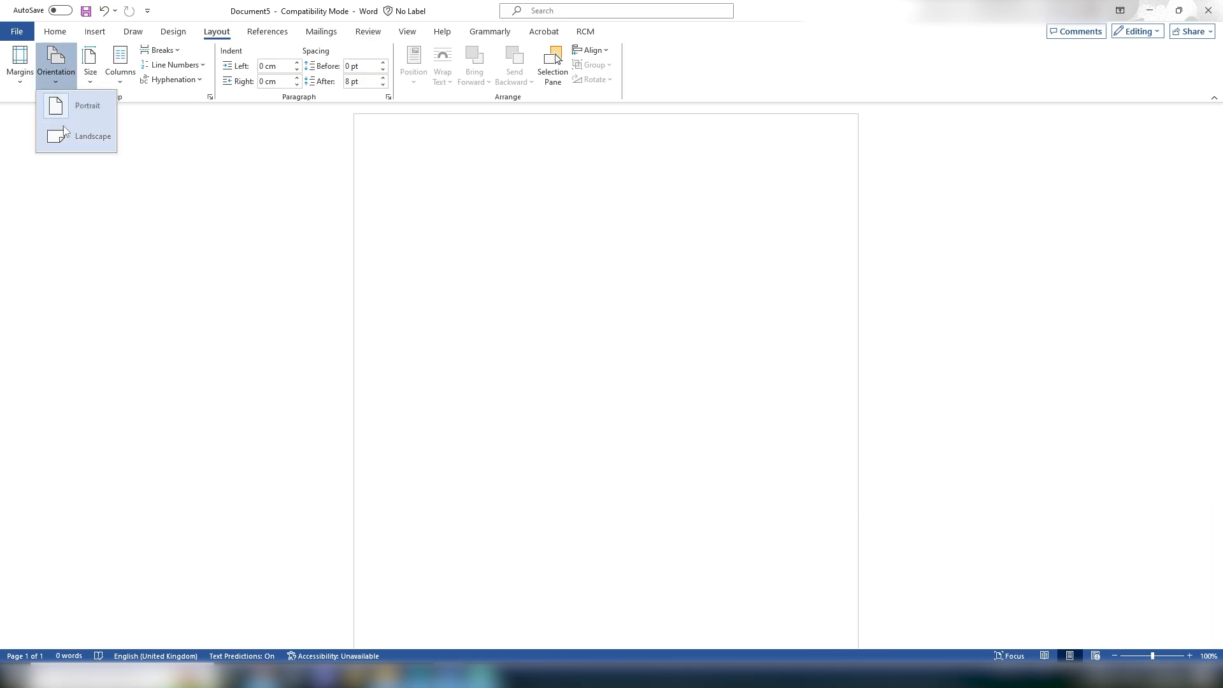
pyautogui.click(59, 69)
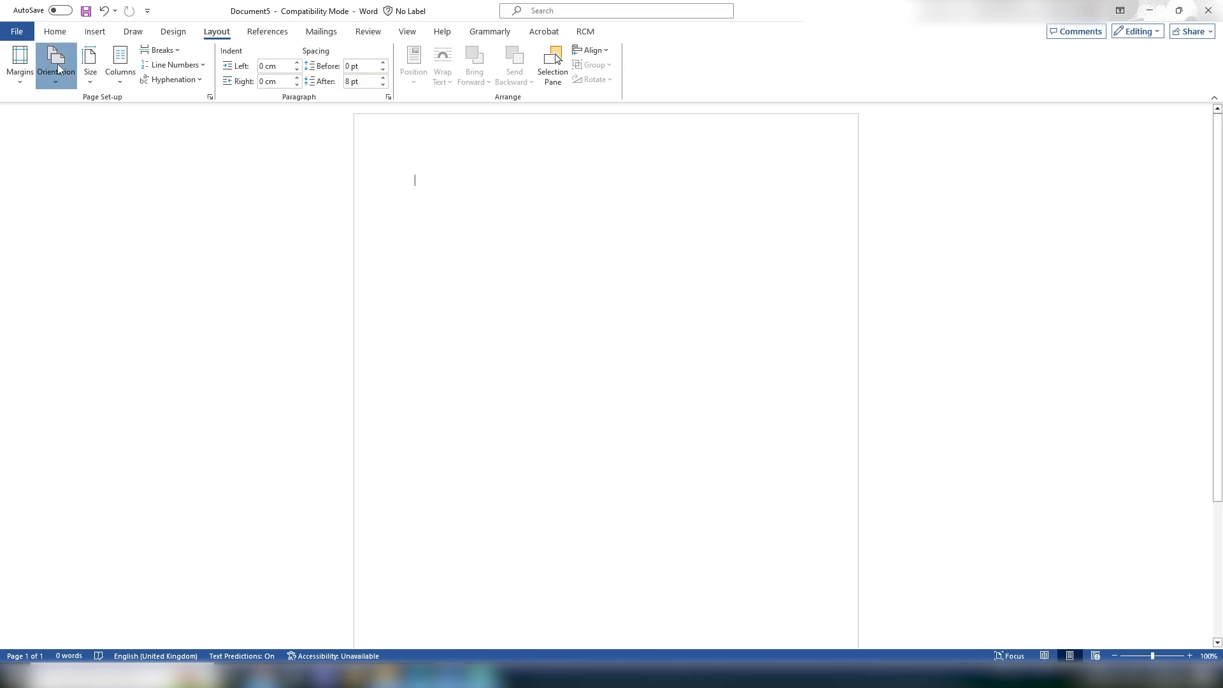
pyautogui.click(92, 82)
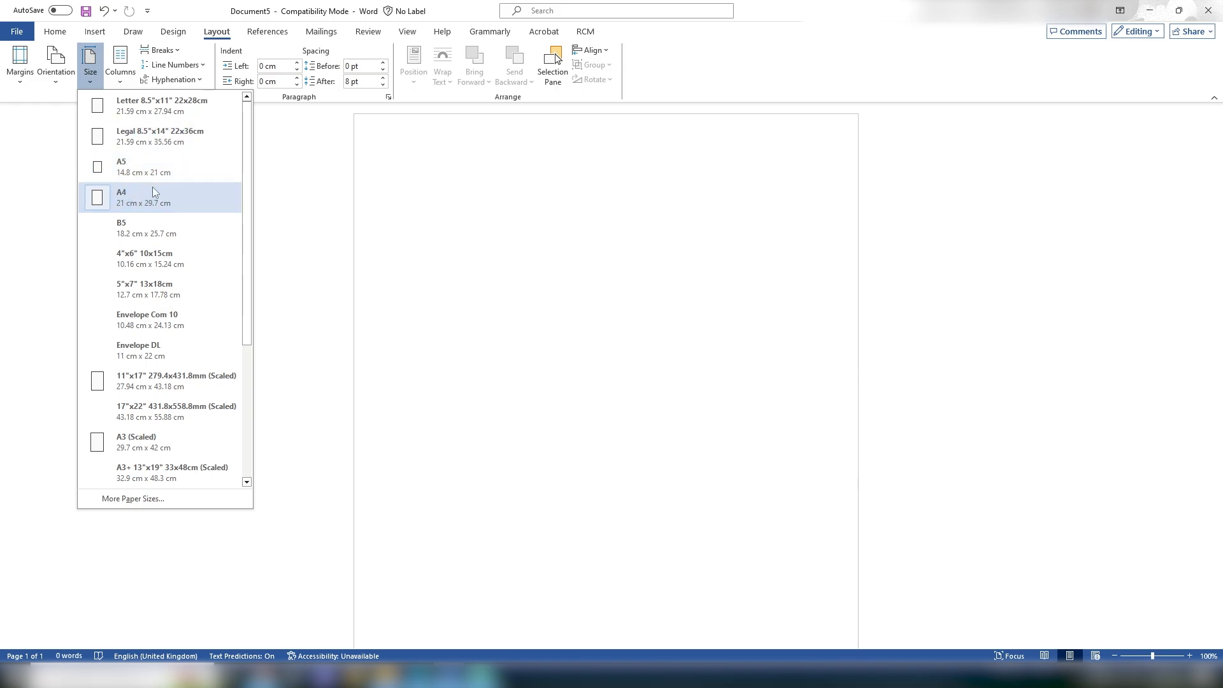
pyautogui.scroll(-1, 153, 188)
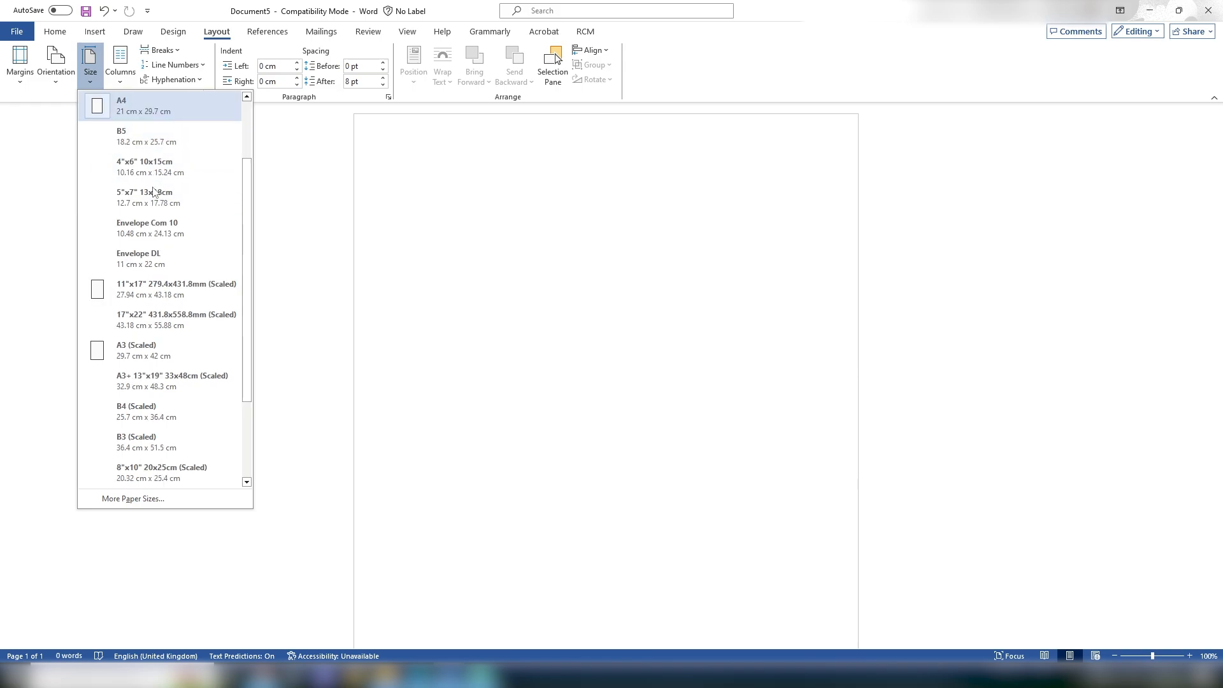
pyautogui.scroll(1, 153, 190)
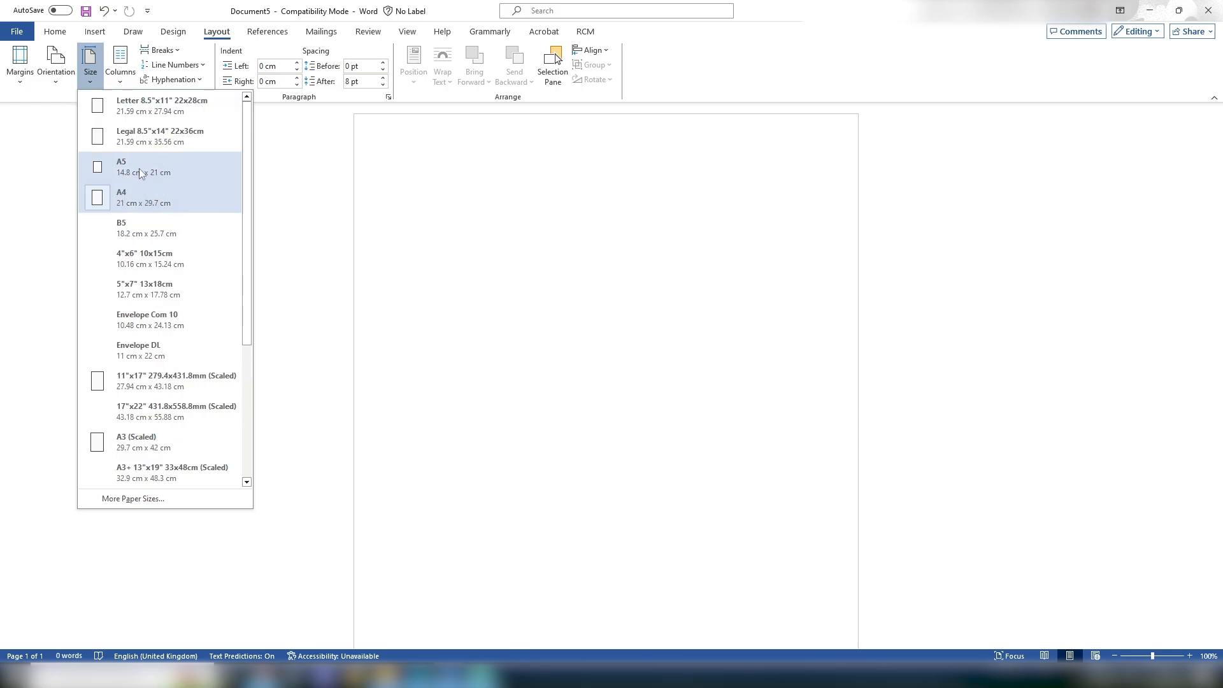
pyautogui.scroll(-1, 139, 168)
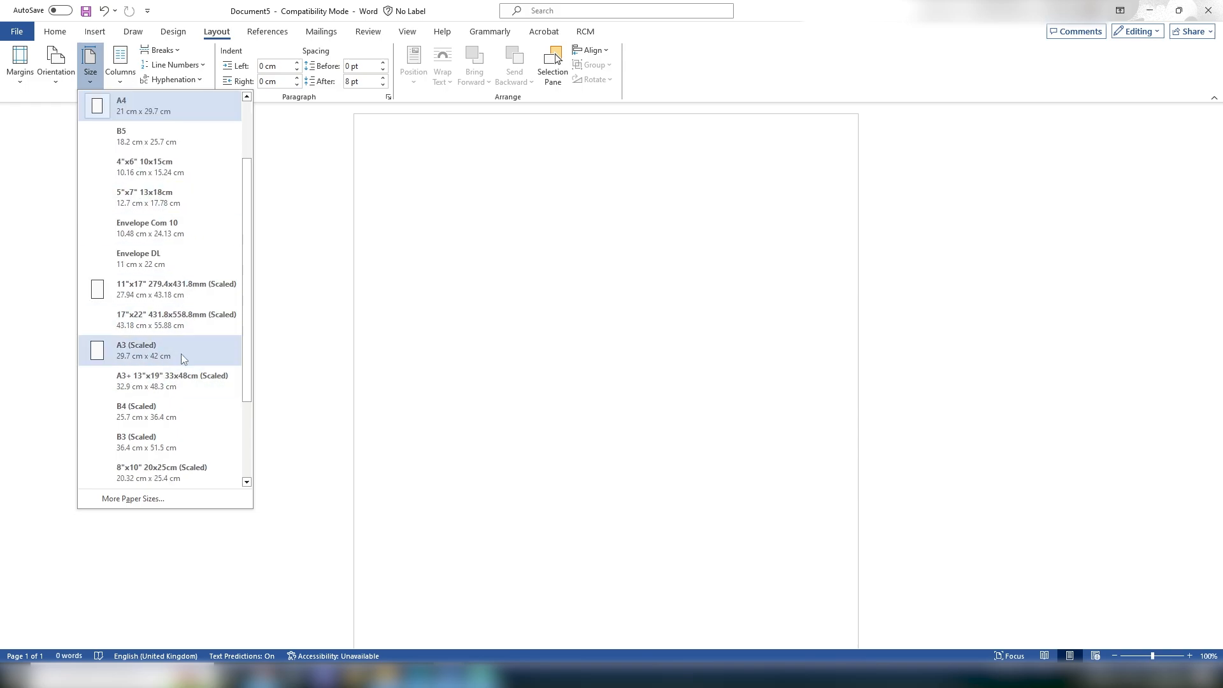
pyautogui.scroll(-1, 166, 348)
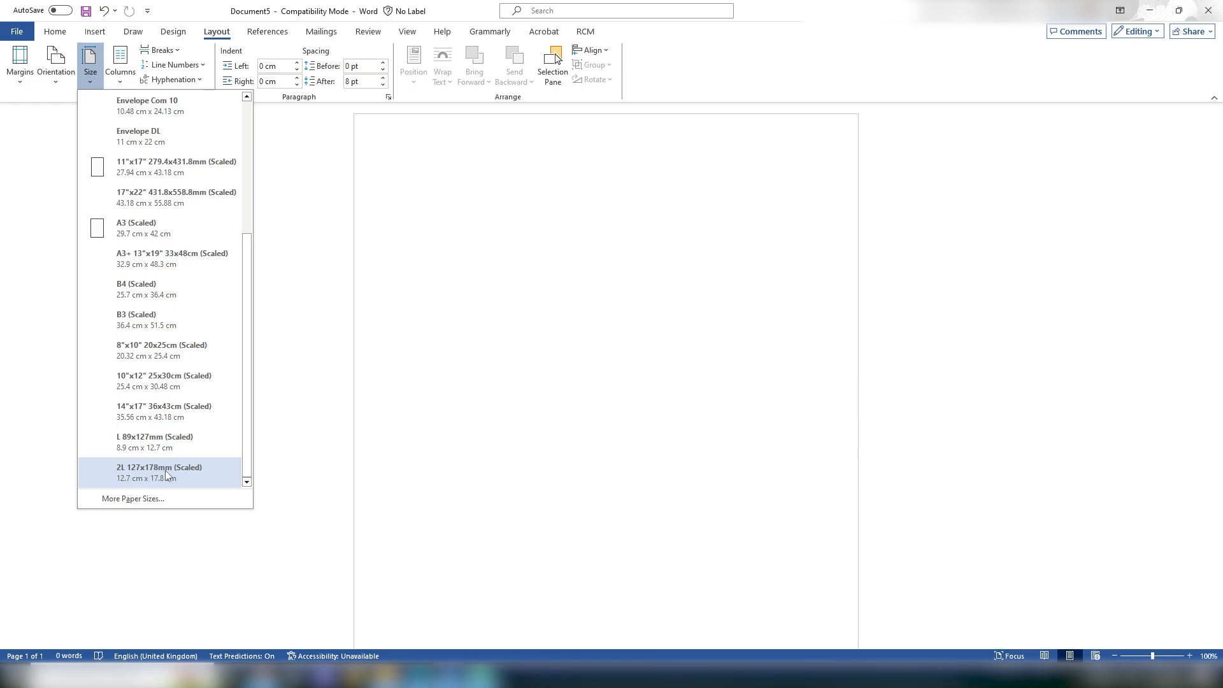
pyautogui.scroll(2, 191, 362)
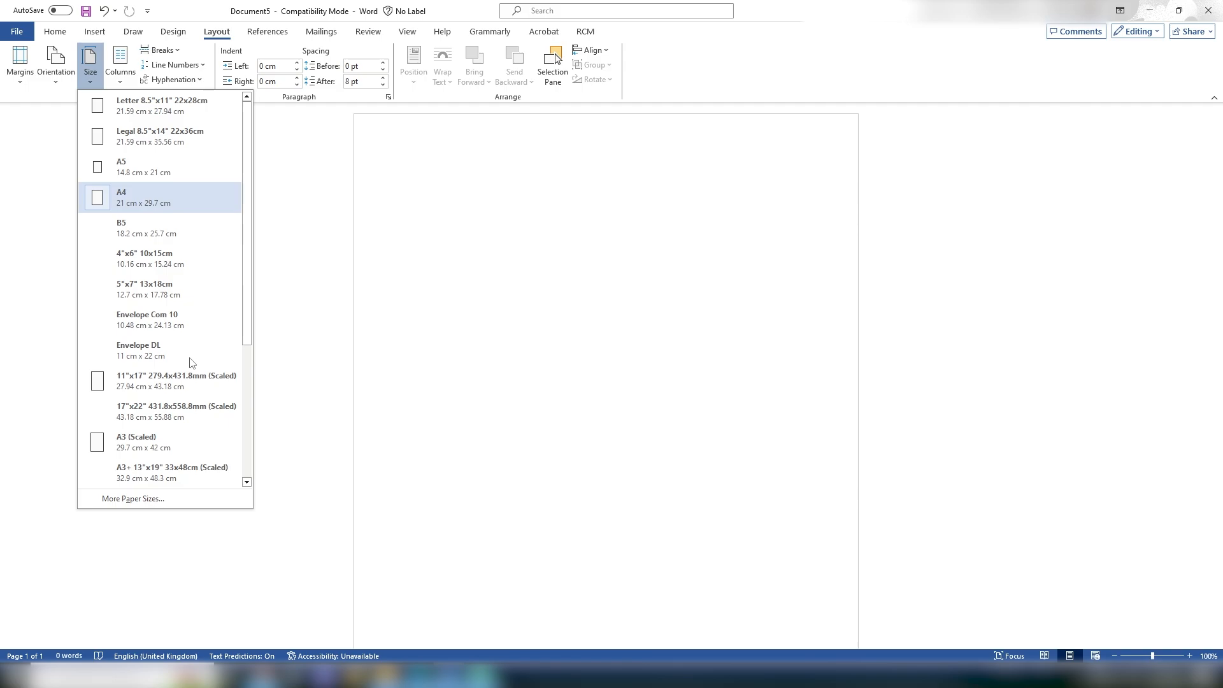
pyautogui.click(125, 57)
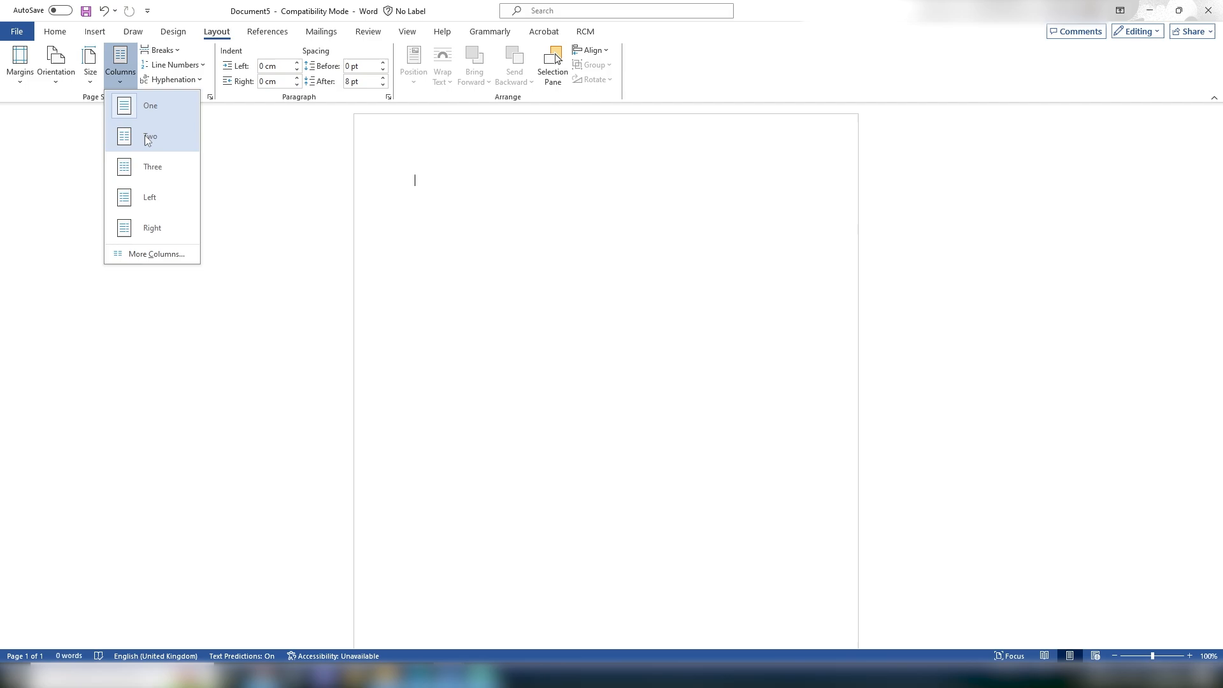
pyautogui.click(441, 183)
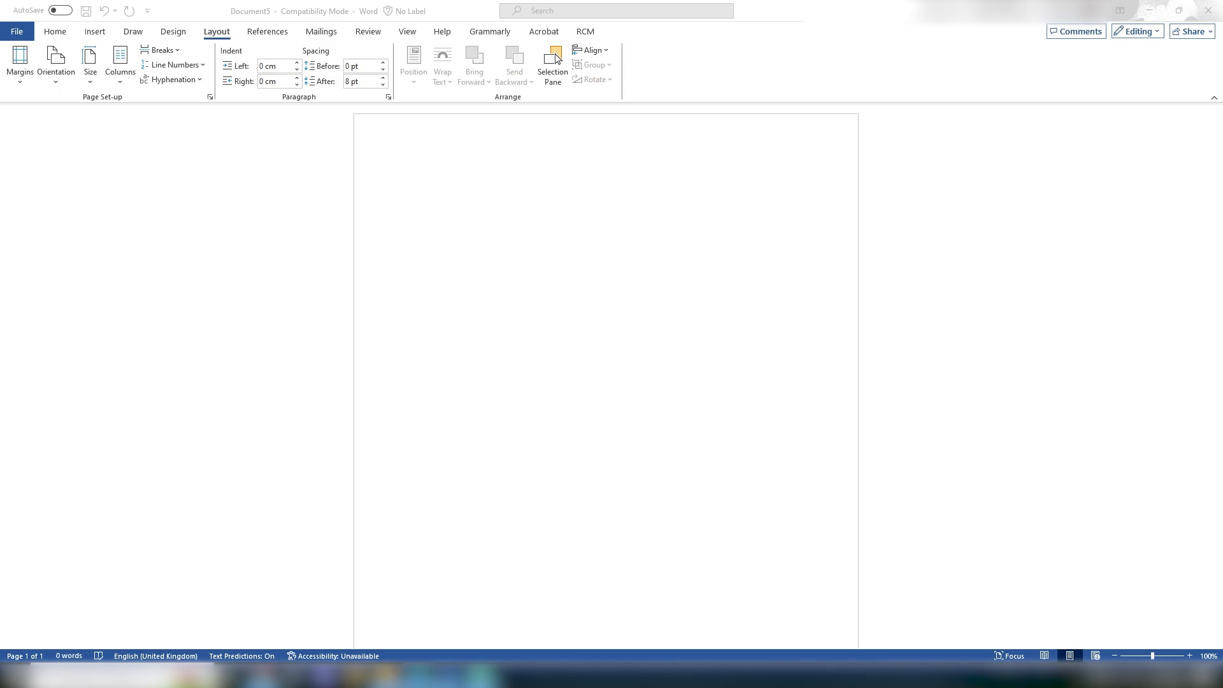
# - Write an introductory paragraph on the page, beginning "Welcome to this guide on creating podcasts."
pyautogui.click(470, 164)
pyautogui.write("Welcome to this guide on creating podcasts. I hope you find the content below useful at least as the start to your audio journey. I want to start by saying that I am expert into podcasting and content creation but I'm not and I want to stress that even in this guide, it's important that just like anything, everyone's journey will be different, and you will find challenges. But don't give up! Keep going and I'm sure your podcast will come out great.")
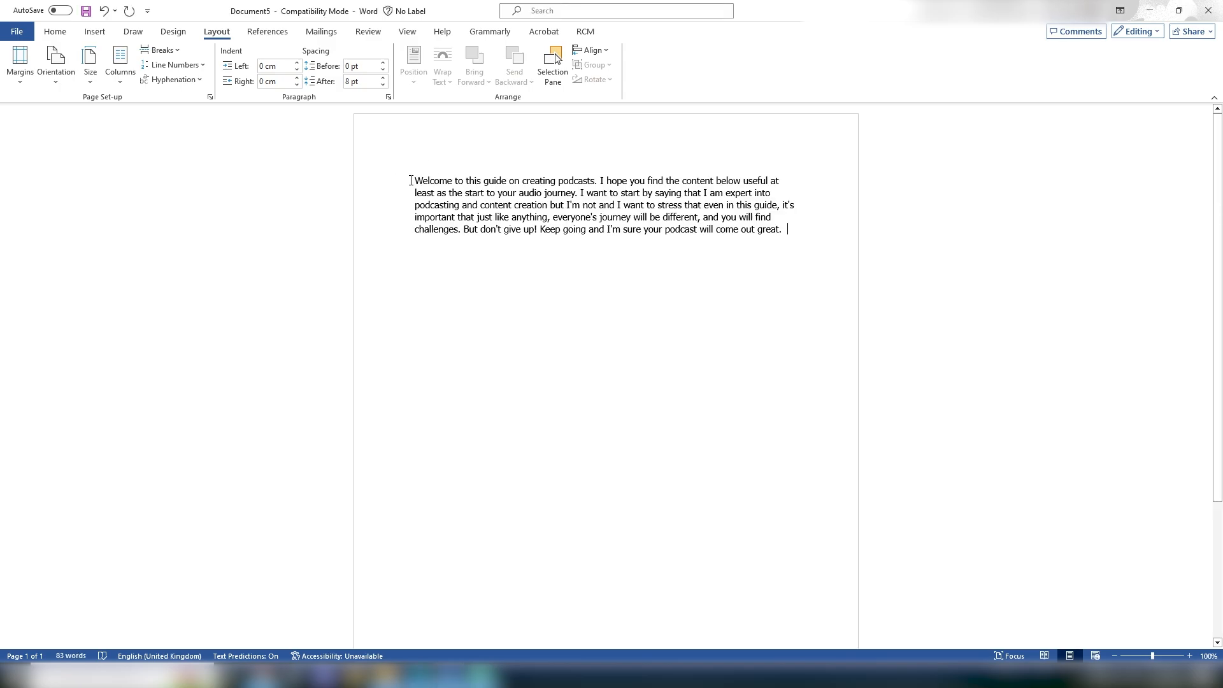
# - Lay out the introductory paragraph in two columns and check how the text sits on the page
pyautogui.moveTo(413, 180); pyautogui.dragTo(801, 280)
pyautogui.click(800, 280)
pyautogui.click(120, 63)
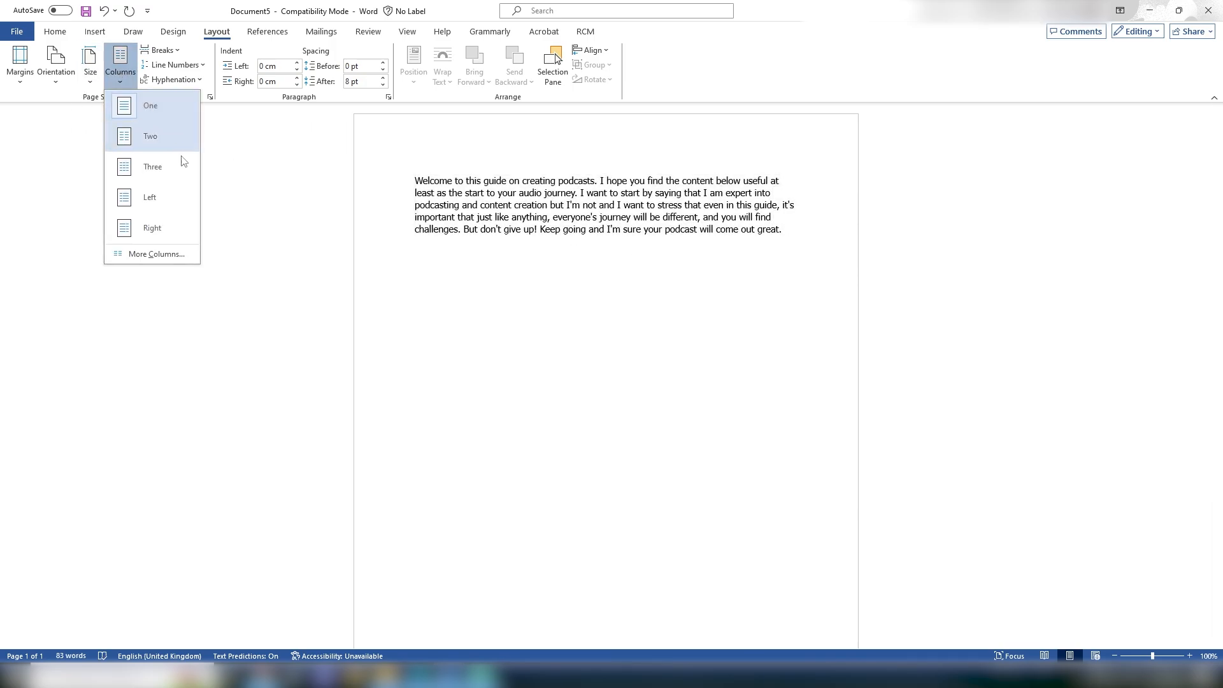
pyautogui.click(156, 135)
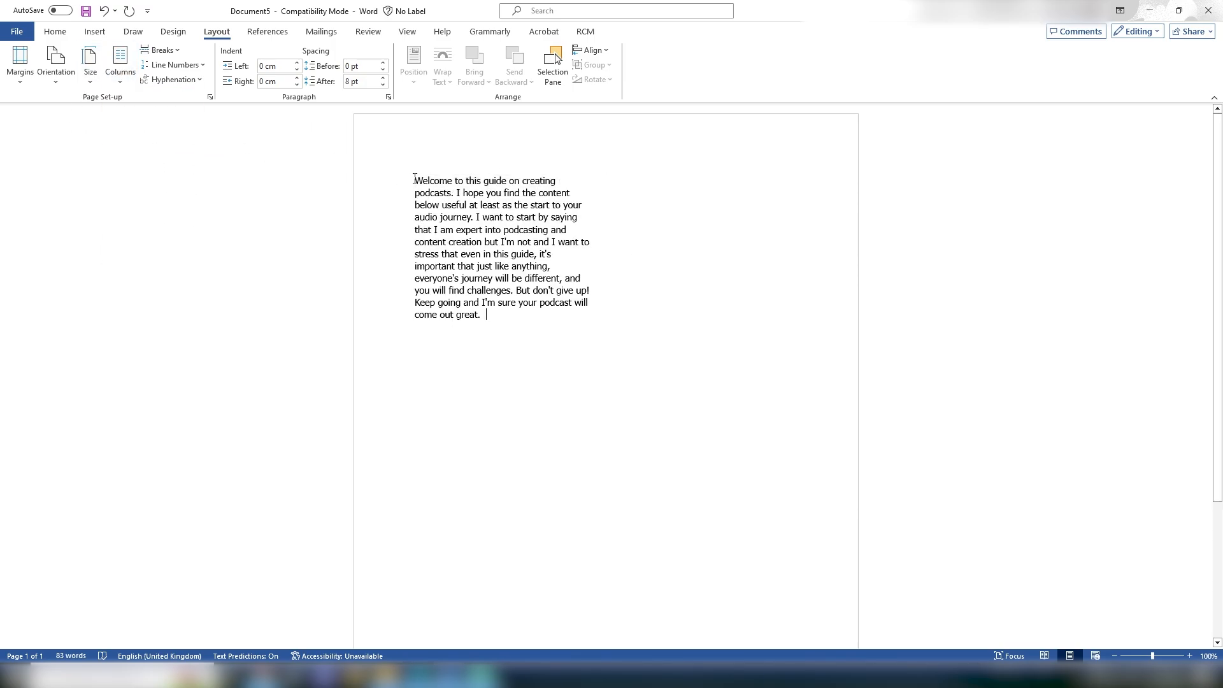
pyautogui.moveTo(414, 181); pyautogui.dragTo(557, 319)
pyautogui.click(557, 316)
pyautogui.doubleClick(646, 176)
pyautogui.click(638, 186)
# - Return the introductory paragraph to a single-column layout
pyautogui.moveTo(414, 181); pyautogui.dragTo(491, 318)
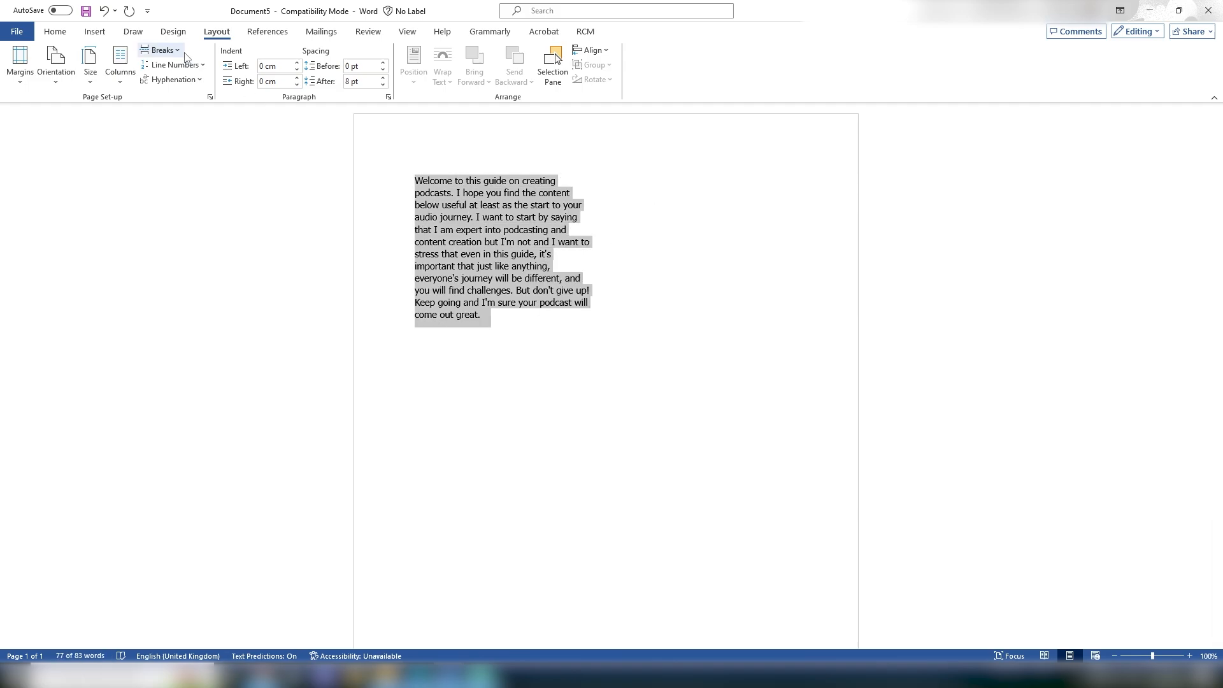
pyautogui.click(112, 60)
pyautogui.click(136, 106)
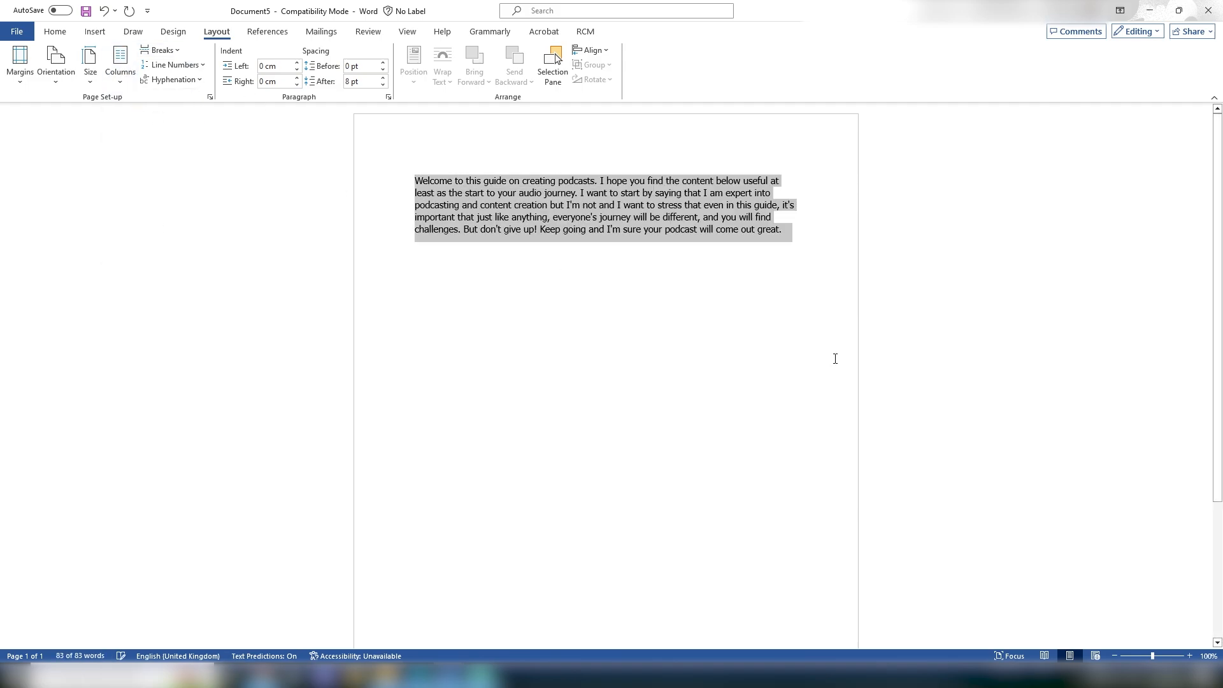
pyautogui.click(576, 266)
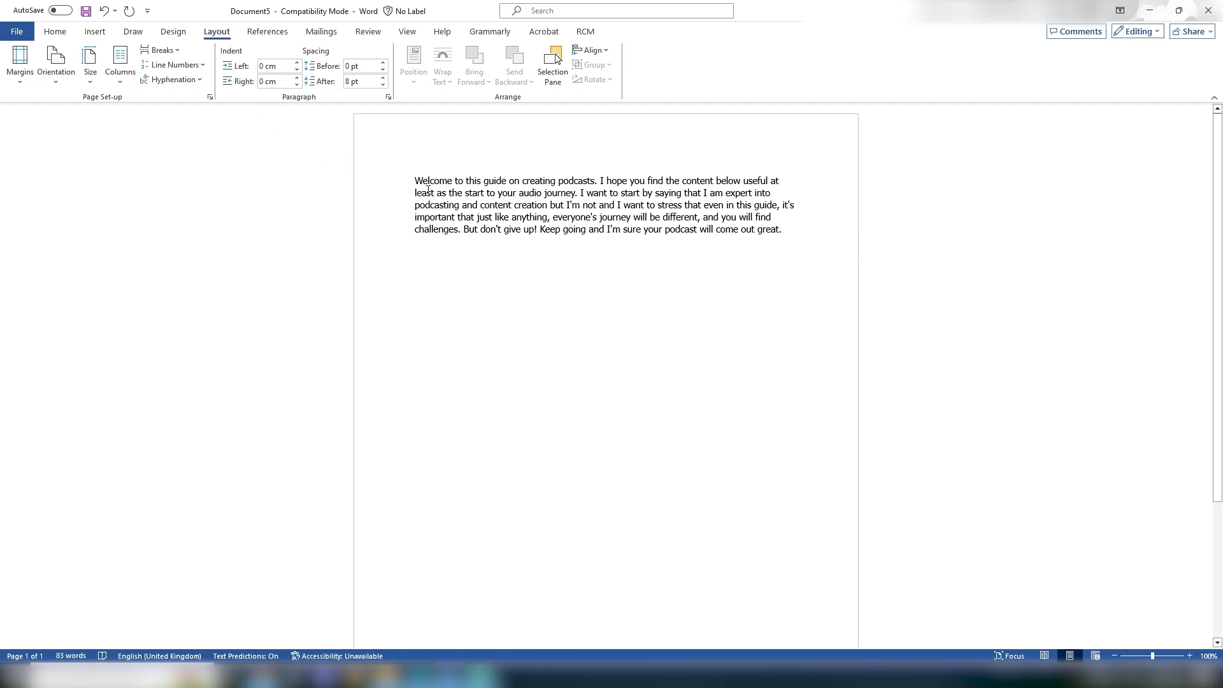
# - Increase the left indent of the whole introductory paragraph to 1.3 cm
pyautogui.moveTo(414, 181); pyautogui.dragTo(786, 233)
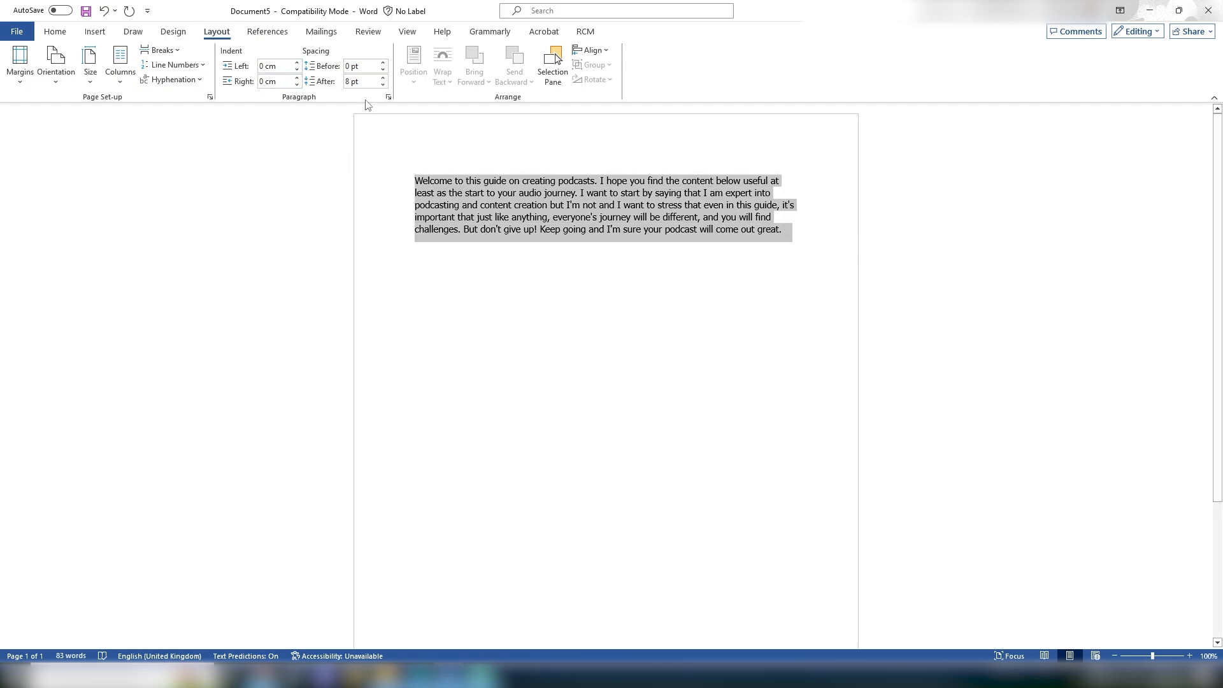
pyautogui.click(297, 63)
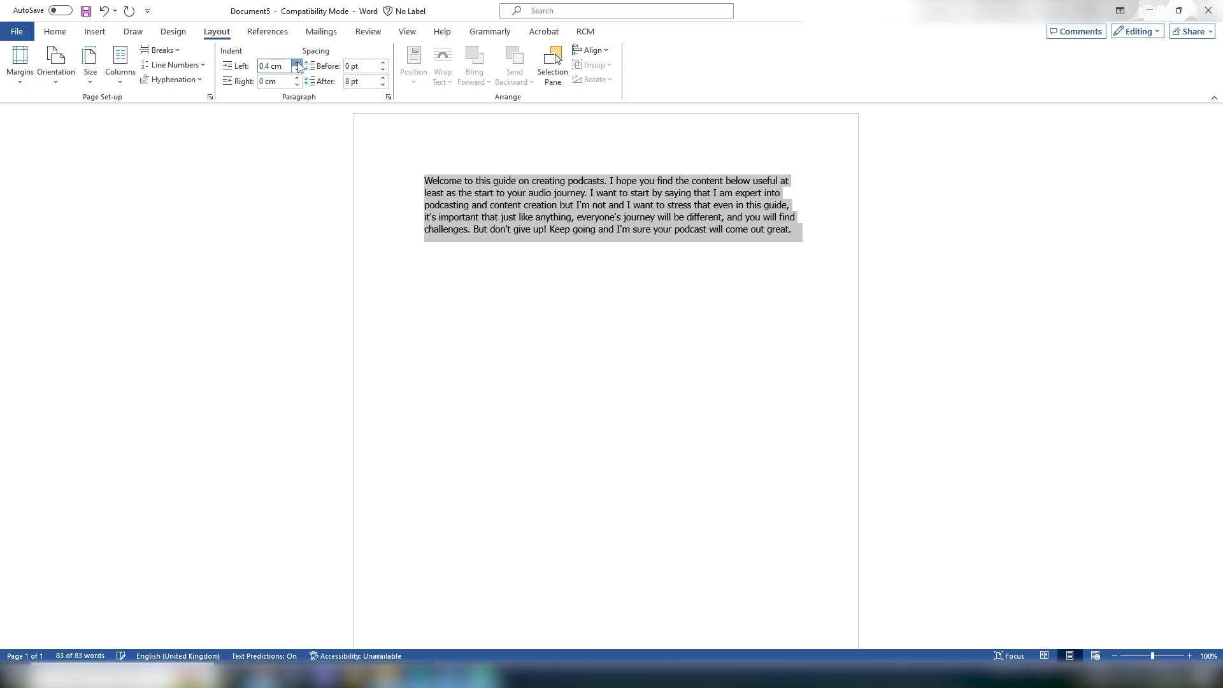
pyautogui.click(297, 63)
pyautogui.click(297, 63)
pyautogui.click(297, 63)
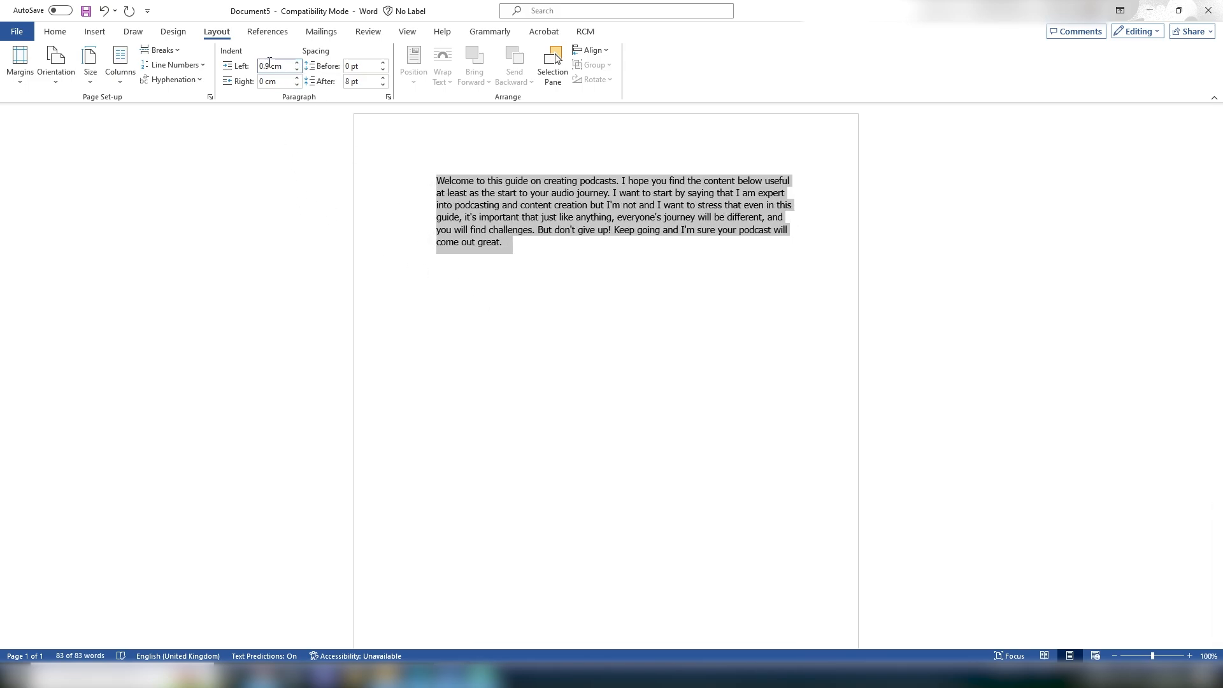
pyautogui.click(297, 63)
pyautogui.click(297, 63)
pyautogui.click(297, 63)
pyautogui.click(297, 63)
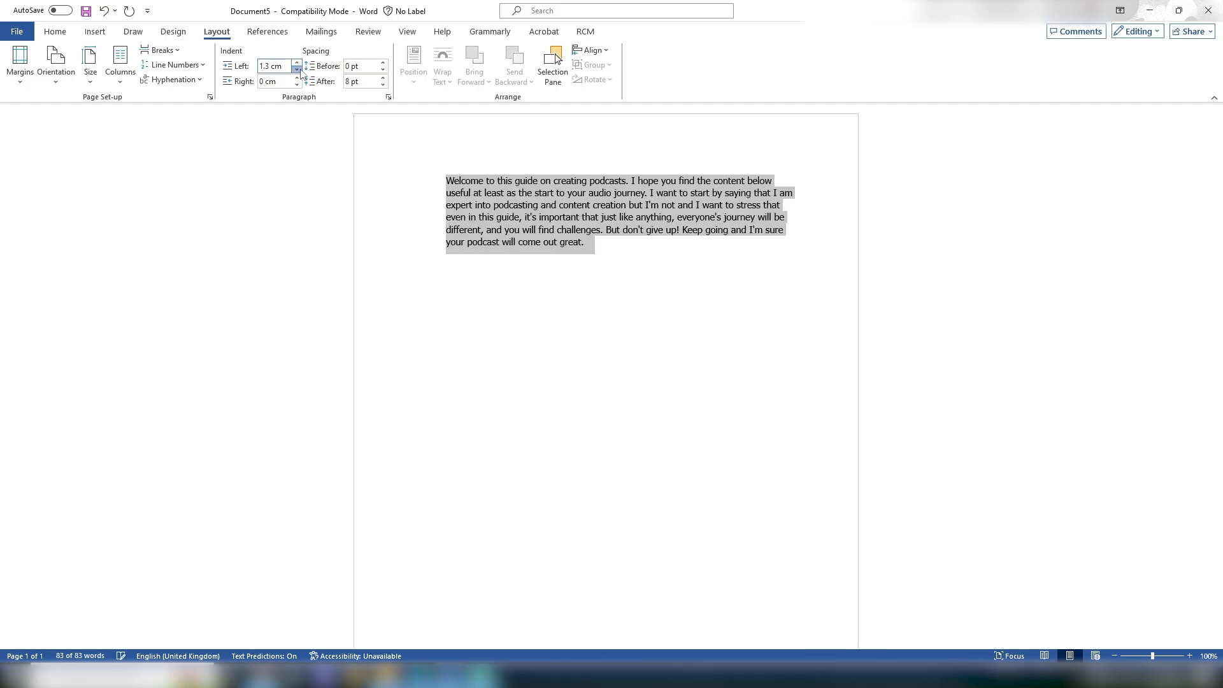
# - Reset the introductory paragraph's left indent to 0 cm
pyautogui.click(261, 66)
pyautogui.moveTo(283, 66); pyautogui.dragTo(231, 65)
pyautogui.write('0')
pyautogui.press('Return')
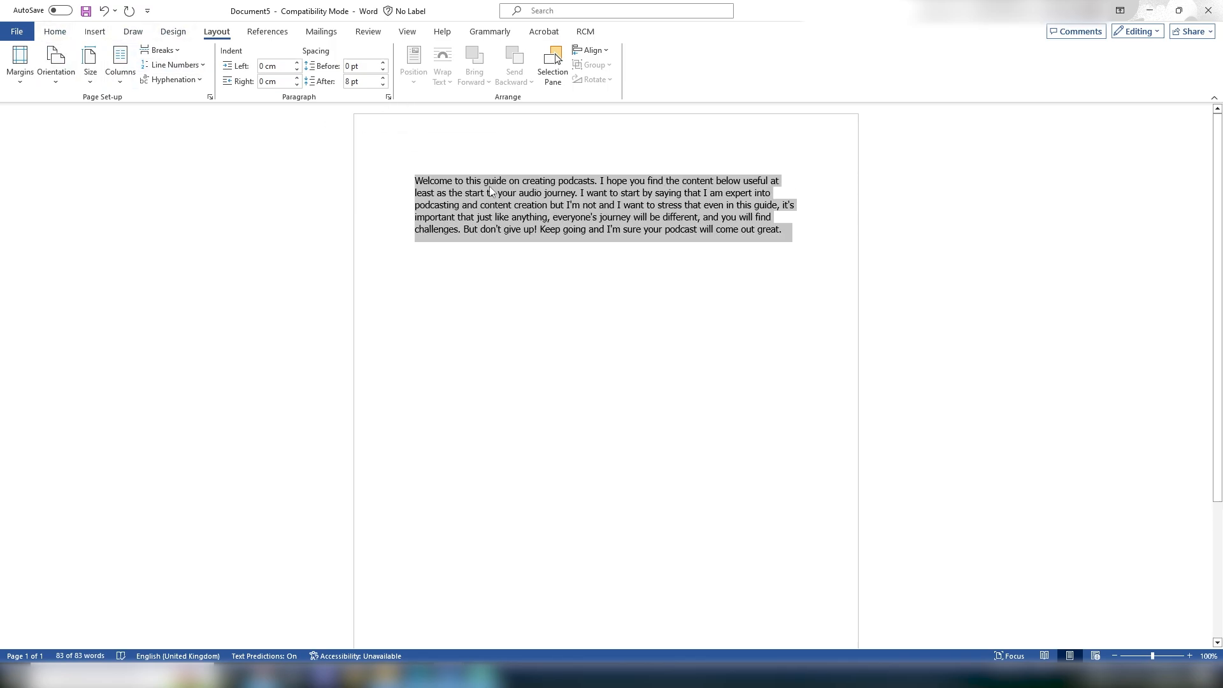
# - Delete the entire introductory paragraph to leave a blank page
pyautogui.click(623, 250)
pyautogui.moveTo(799, 234); pyautogui.dragTo(414, 180)
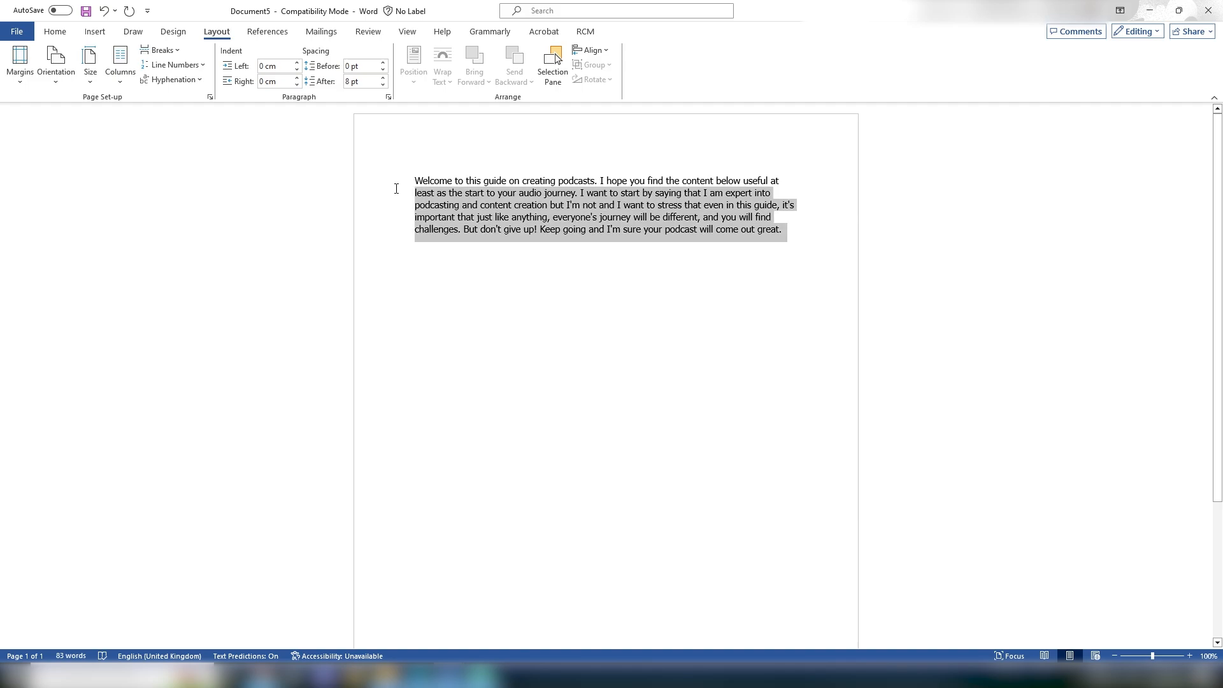
pyautogui.press('BackSpace')
pyautogui.click(408, 666)
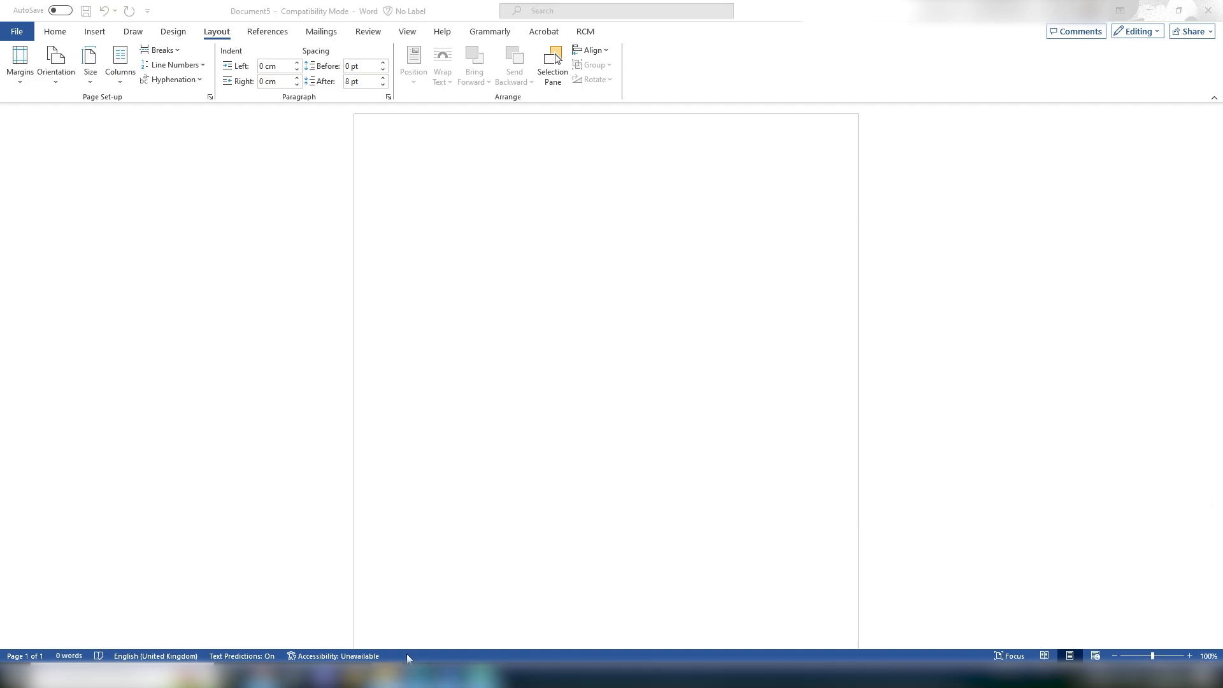
# - Save a Word document named "How to Word" to this PC and return to its blank page
pyautogui.click(55, 32)
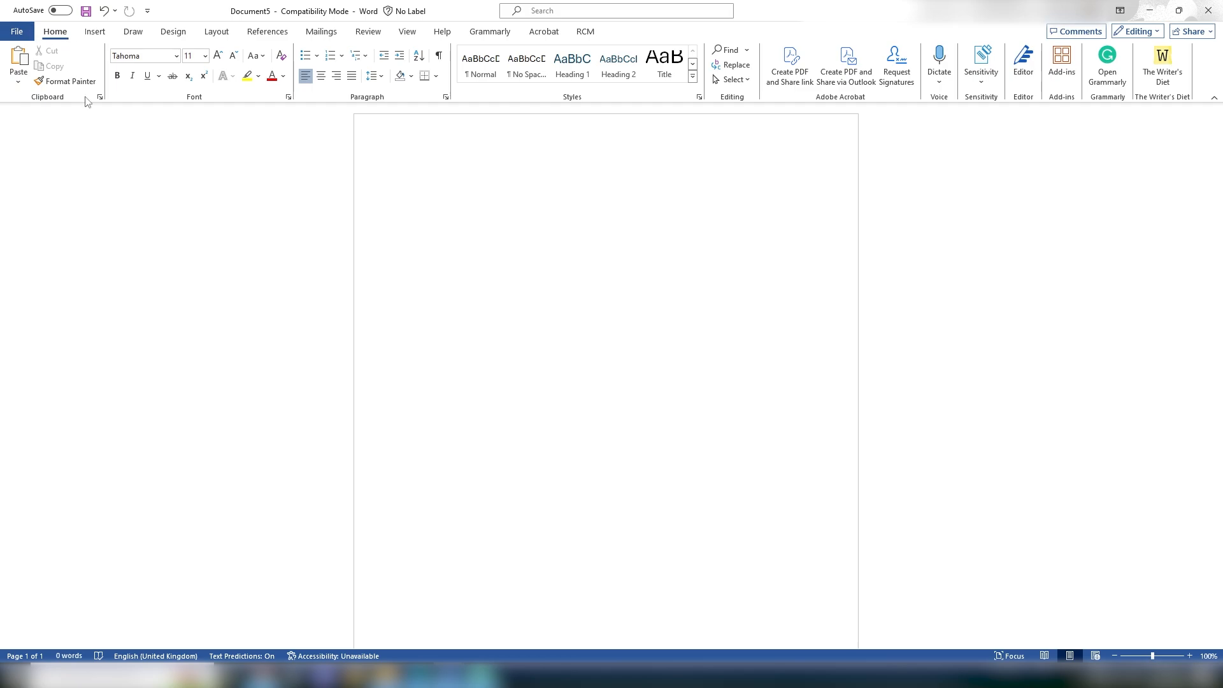
pyautogui.click(20, 33)
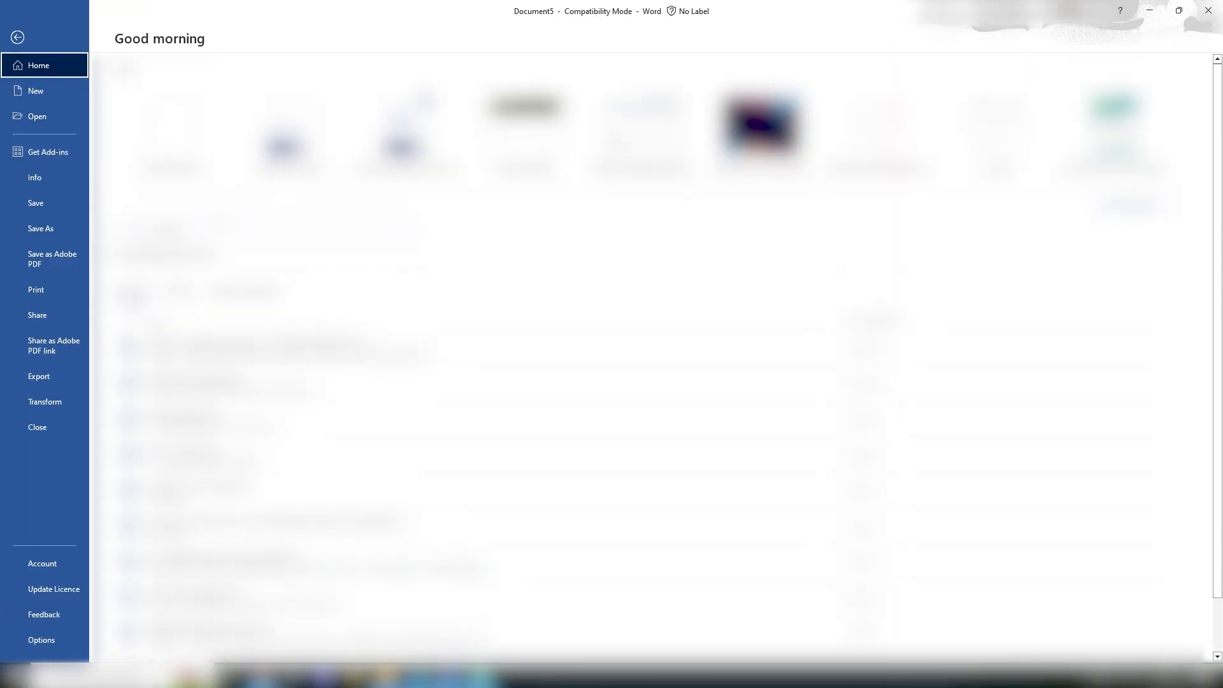
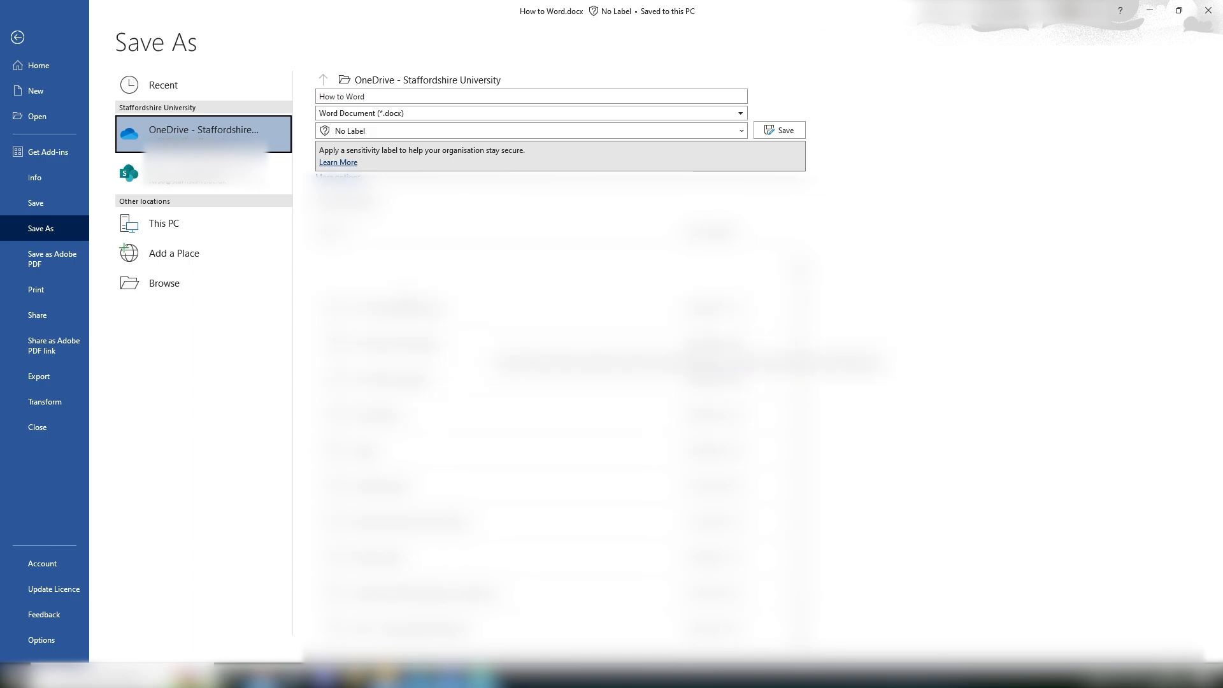
pyautogui.click(51, 40)
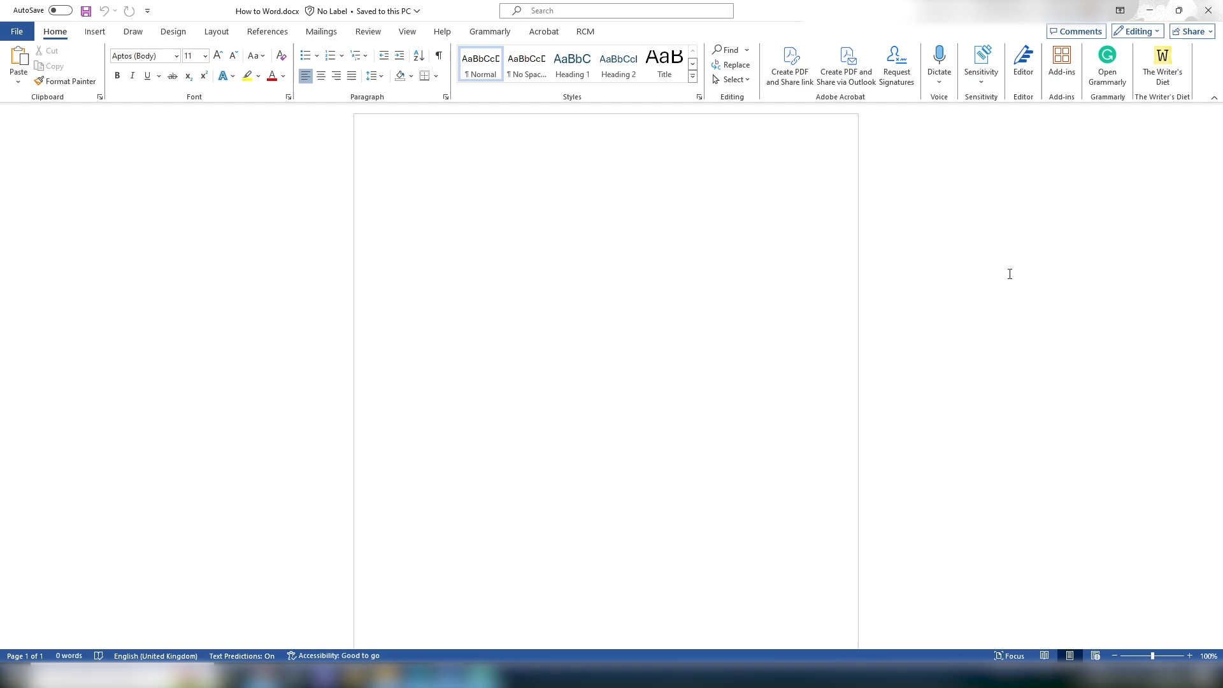
# - Write "Hello World" on the blank page, then cut the text and paste it back
pyautogui.write('Hello World')
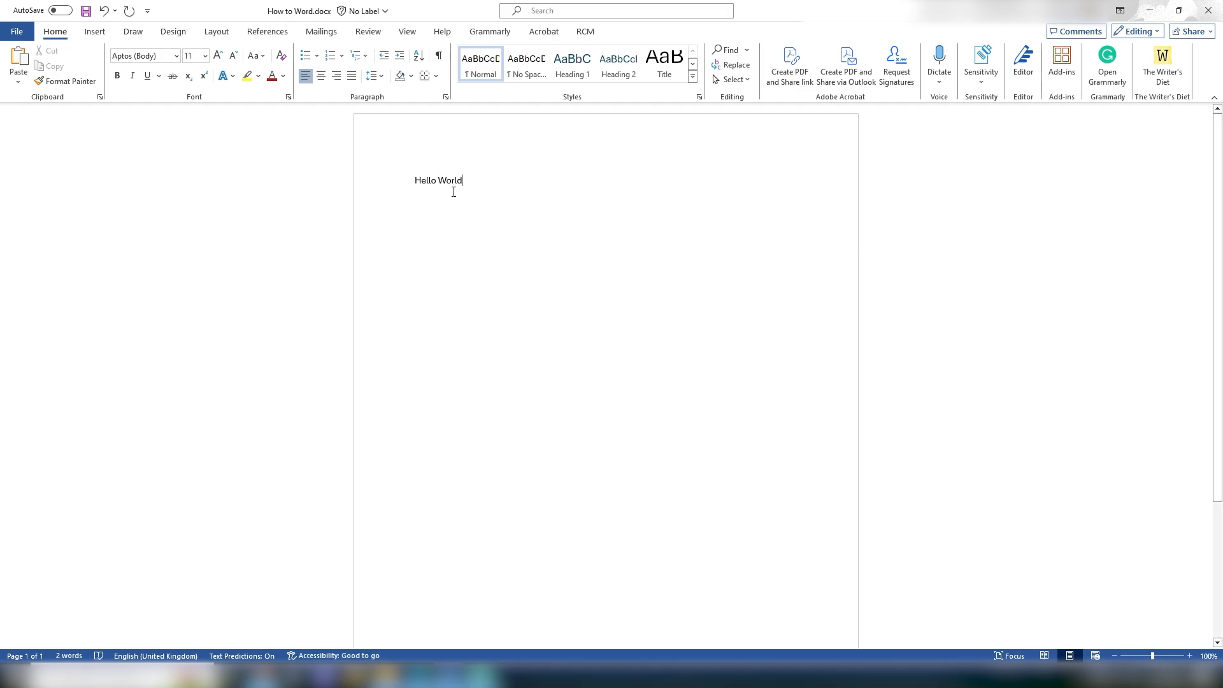
pyautogui.moveTo(414, 180); pyautogui.dragTo(465, 189)
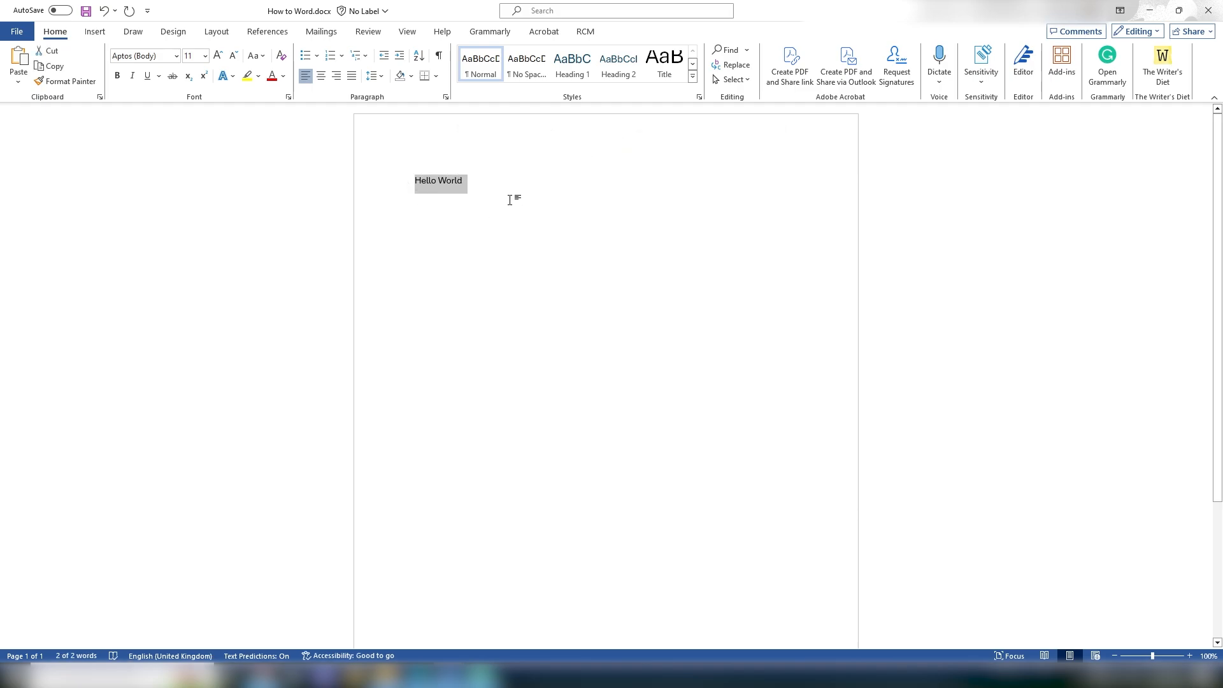
pyautogui.click(55, 55)
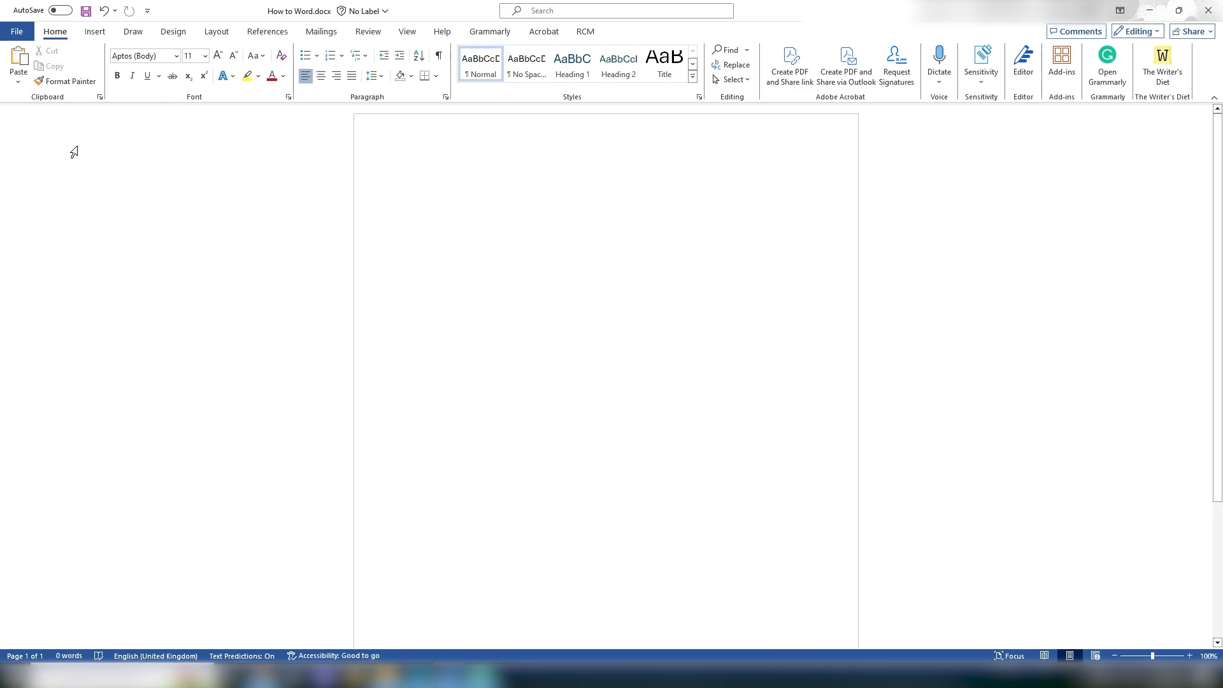
pyautogui.click(18, 63)
# - Paste a copy of "Hello World" on the line beneath it and remove the duplicate
pyautogui.moveTo(464, 182); pyautogui.dragTo(418, 171)
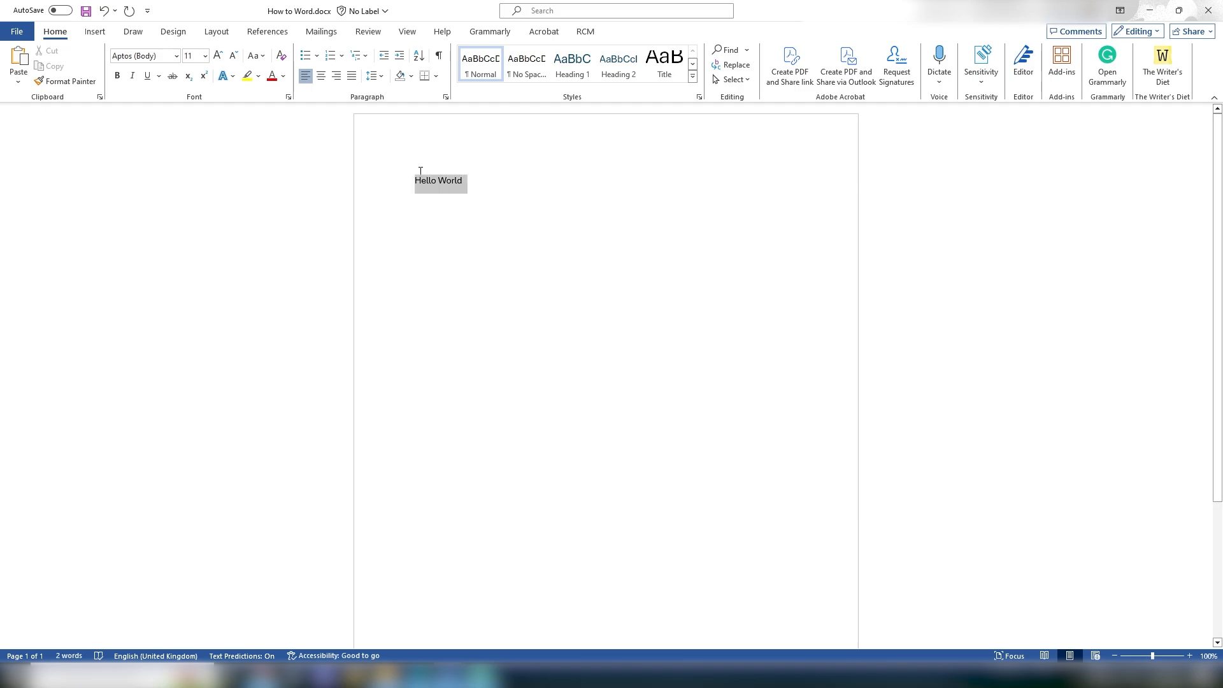
pyautogui.click(466, 189)
pyautogui.press('Return')
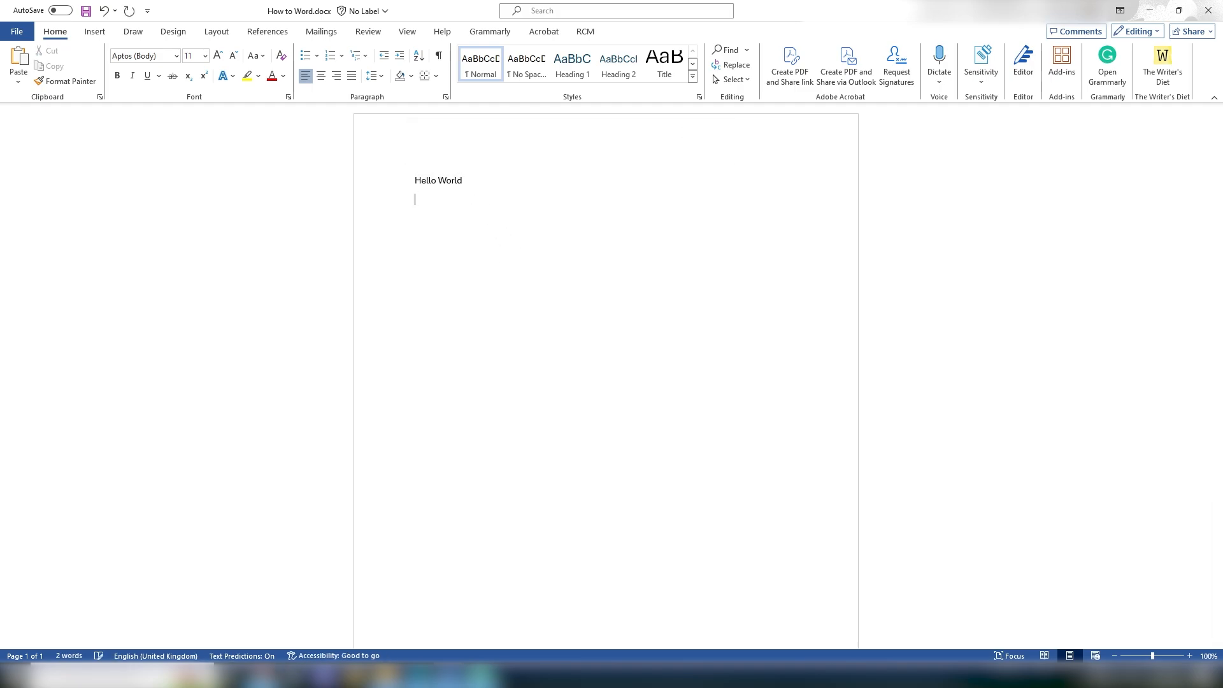
pyautogui.hotkey('ctrl', 'v')
pyautogui.press('Return')
pyautogui.moveTo(486, 200)
pyautogui.mouseDown()
pyautogui.moveTo(415, 200)
pyautogui.moveTo(468, 183)
pyautogui.mouseUp()
pyautogui.press('BackSpace')
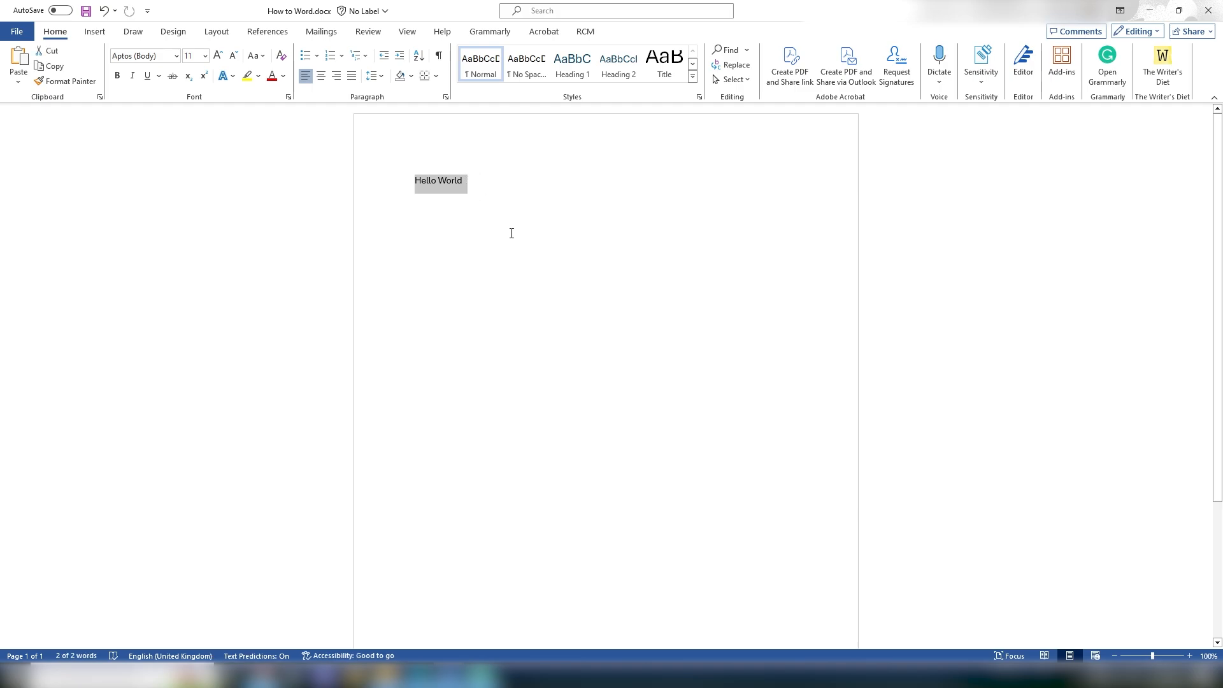
# - Cut the remaining "Hello World" line and paste it back in the same place
pyautogui.hotkey('ctrl', 'x')
pyautogui.hotkey('ctrl', 'v')
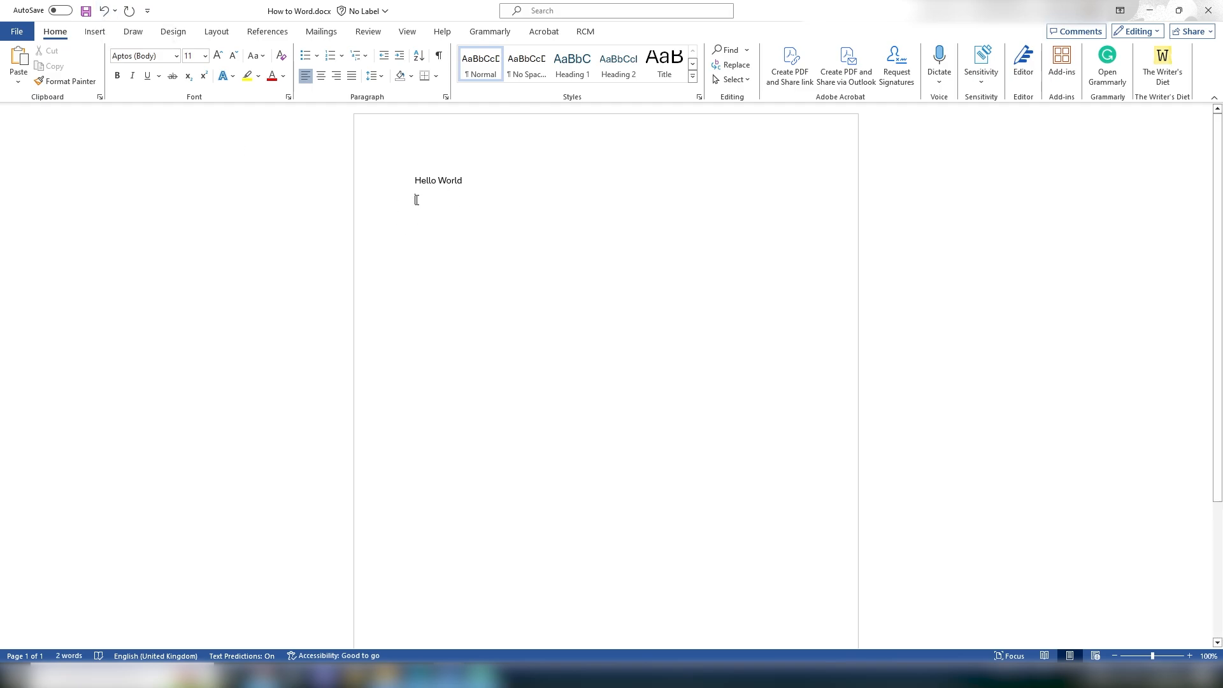
# - Undo the last three edits to the "Hello World" text and redo them
pyautogui.click(104, 11)
pyautogui.click(104, 11)
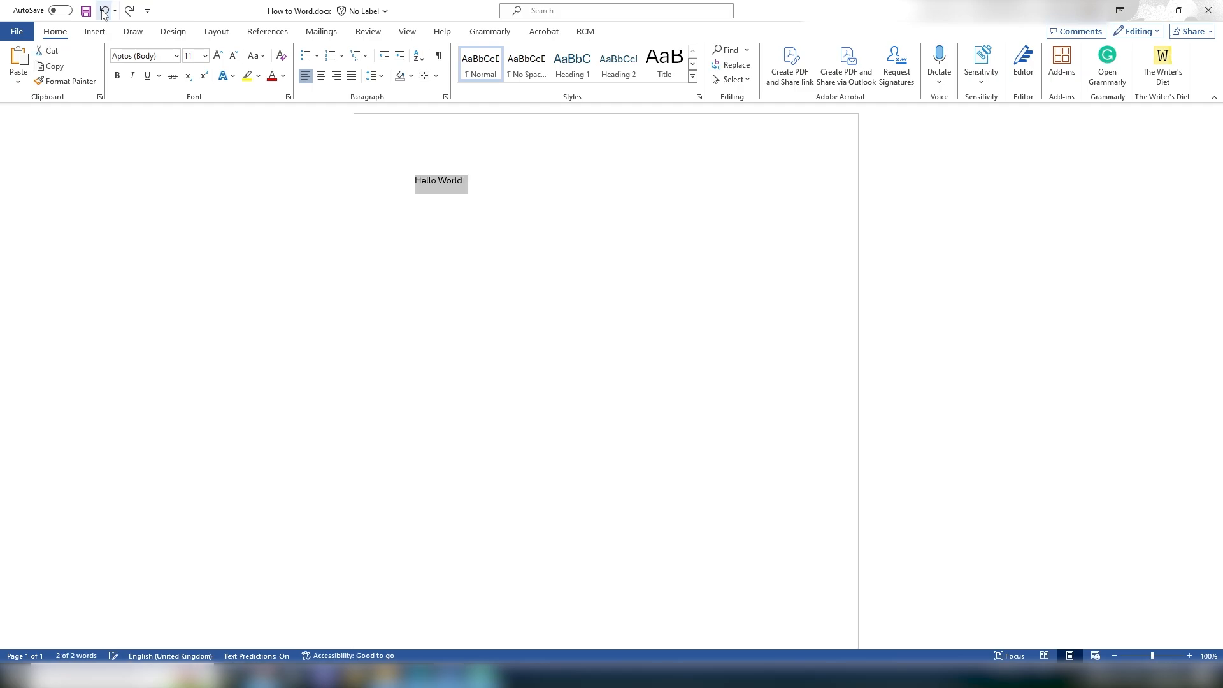
pyautogui.click(104, 11)
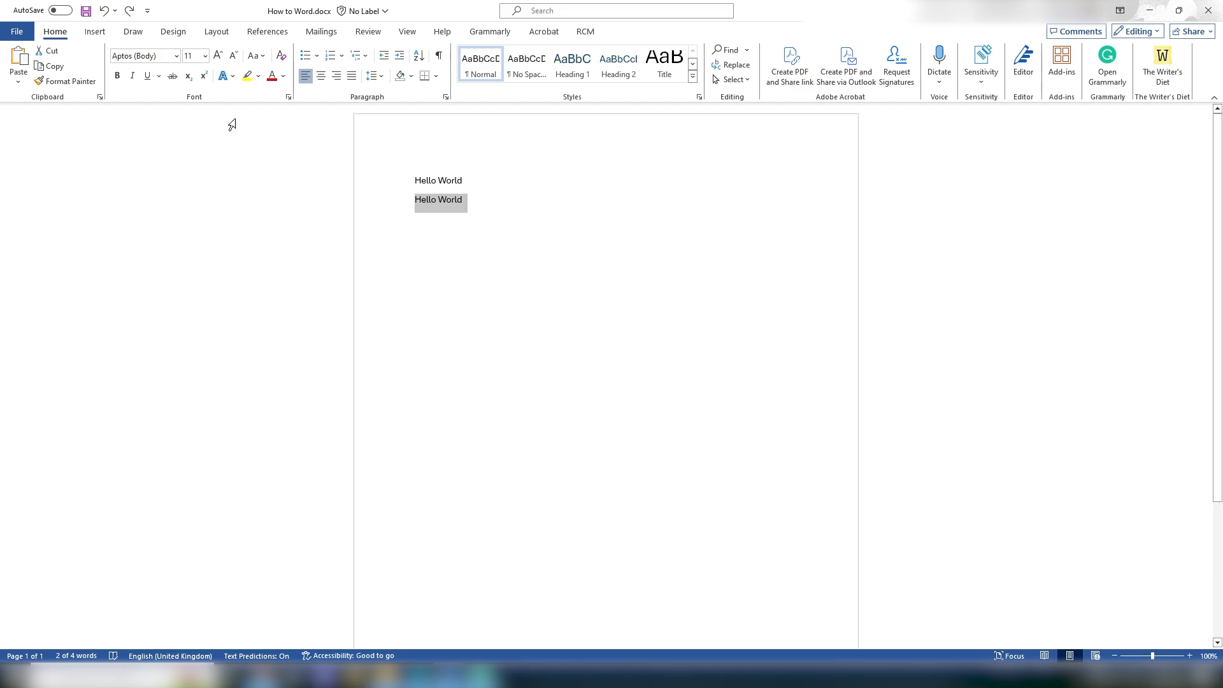
pyautogui.click(130, 11)
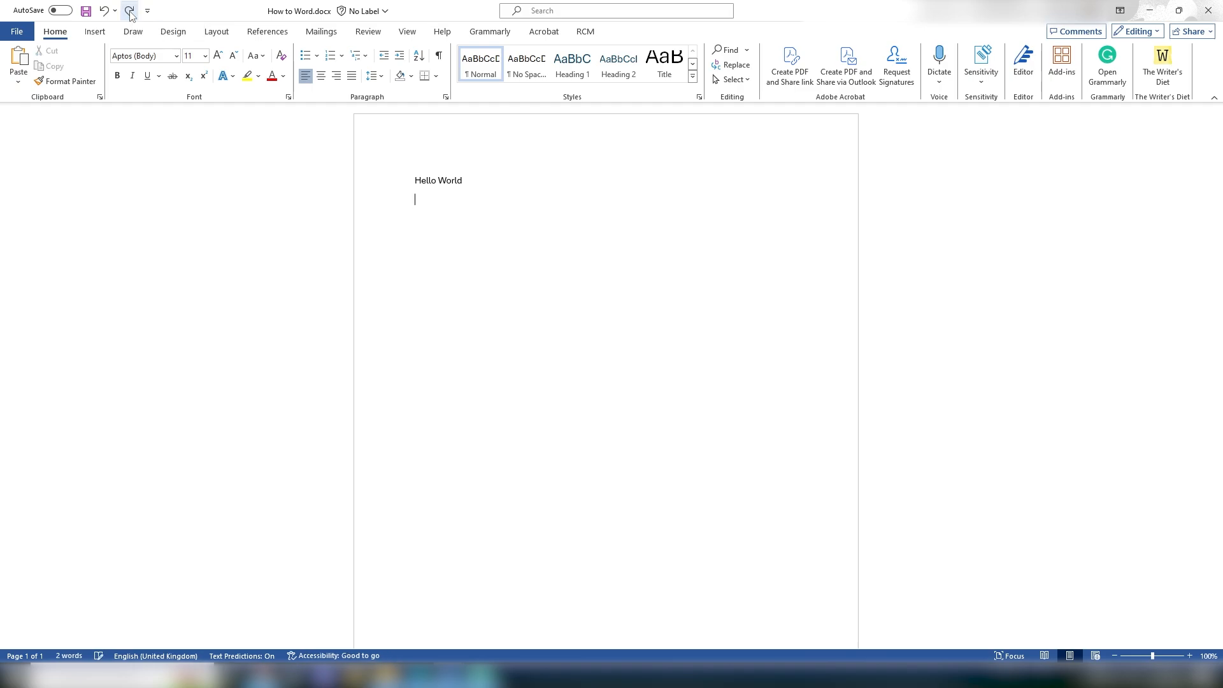
pyautogui.click(130, 11)
pyautogui.click(130, 12)
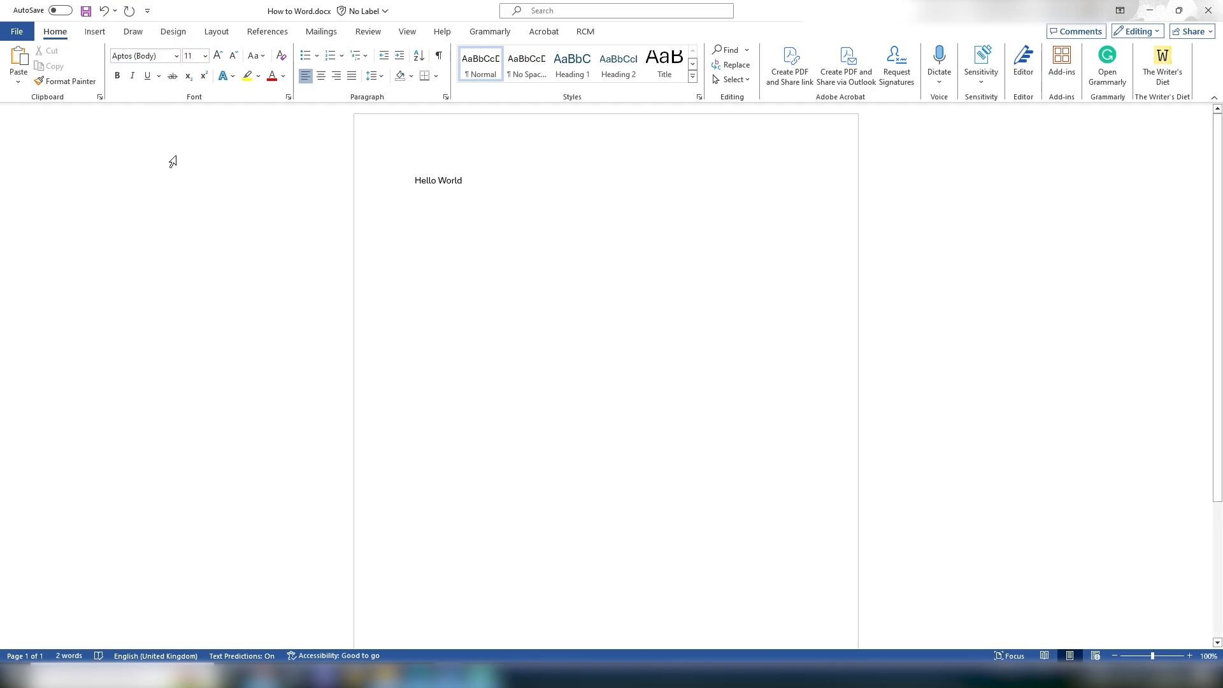
# - Delete "Hello World" and paste in the podcast guide's title and introductory paragraph
pyautogui.tripleClick(453, 185)
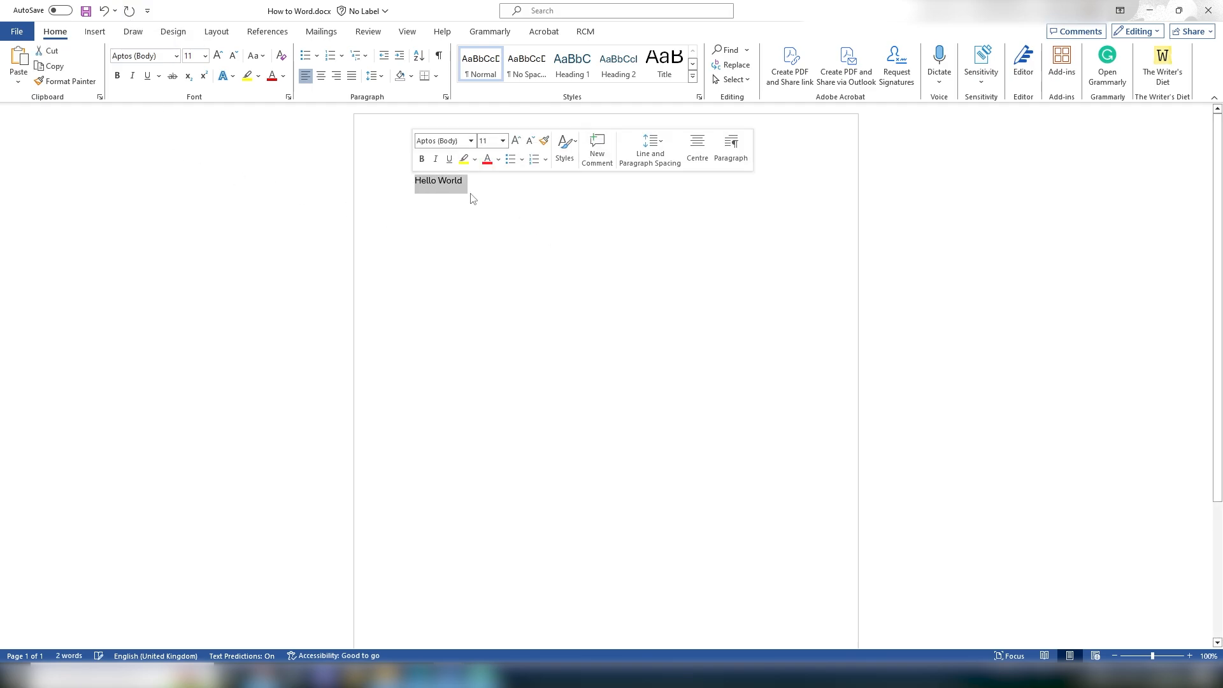
pyautogui.press('BackSpace')
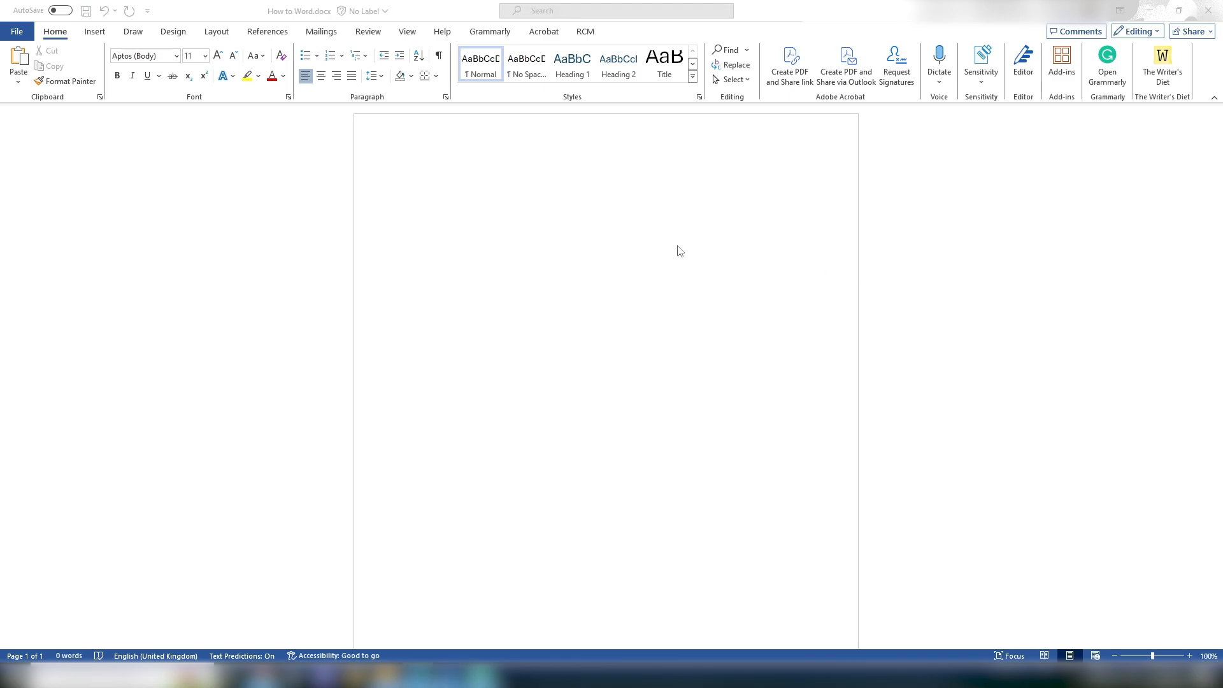
pyautogui.click(663, 238)
pyautogui.hotkey('ctrl', 'v')
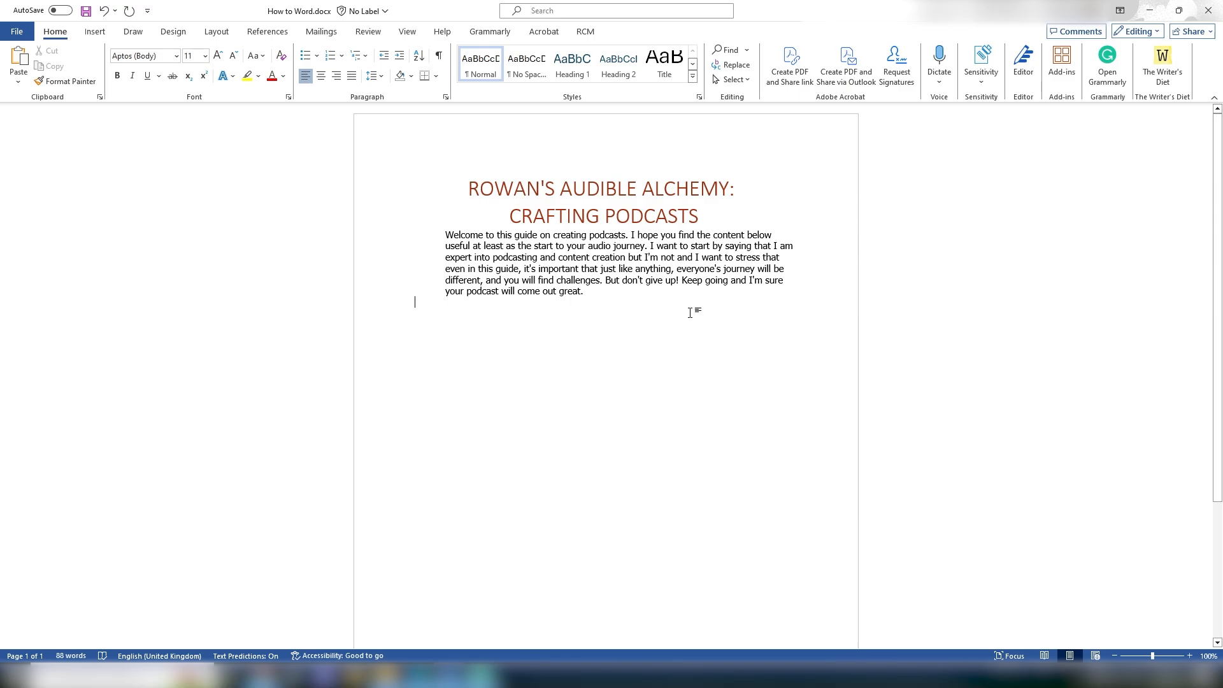
# - Clear all formatting from the pasted title and introductory paragraph
pyautogui.moveTo(464, 189); pyautogui.dragTo(749, 309)
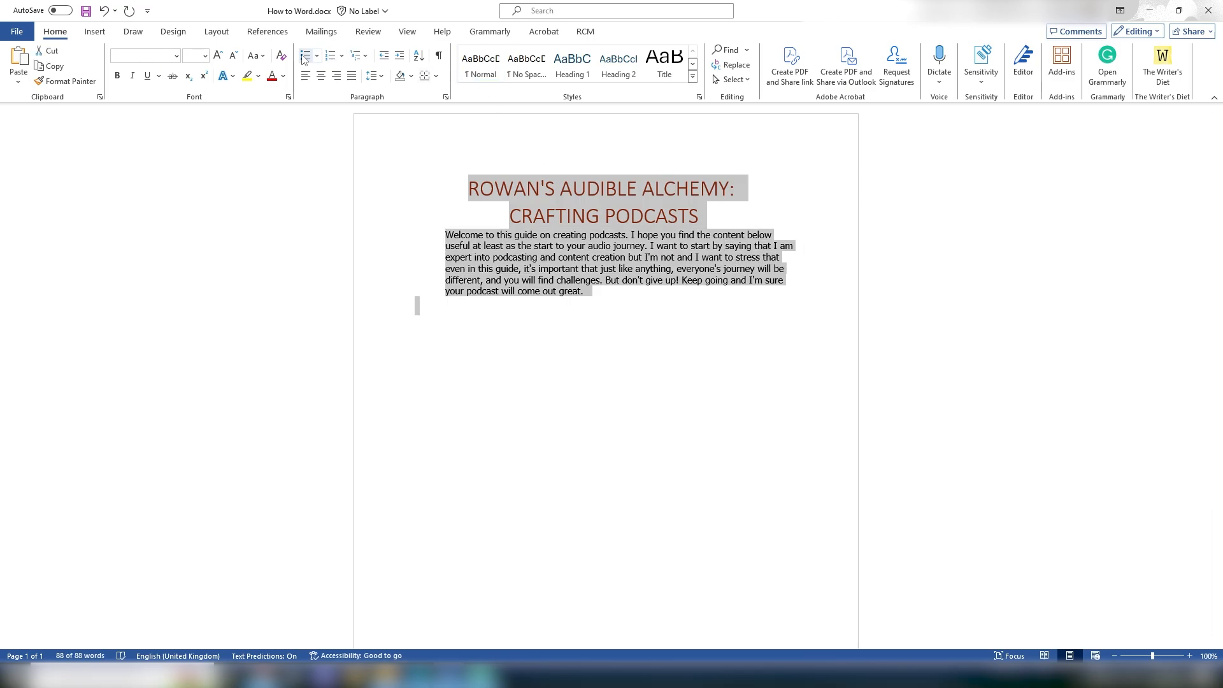
pyautogui.click(281, 56)
pyautogui.click(800, 330)
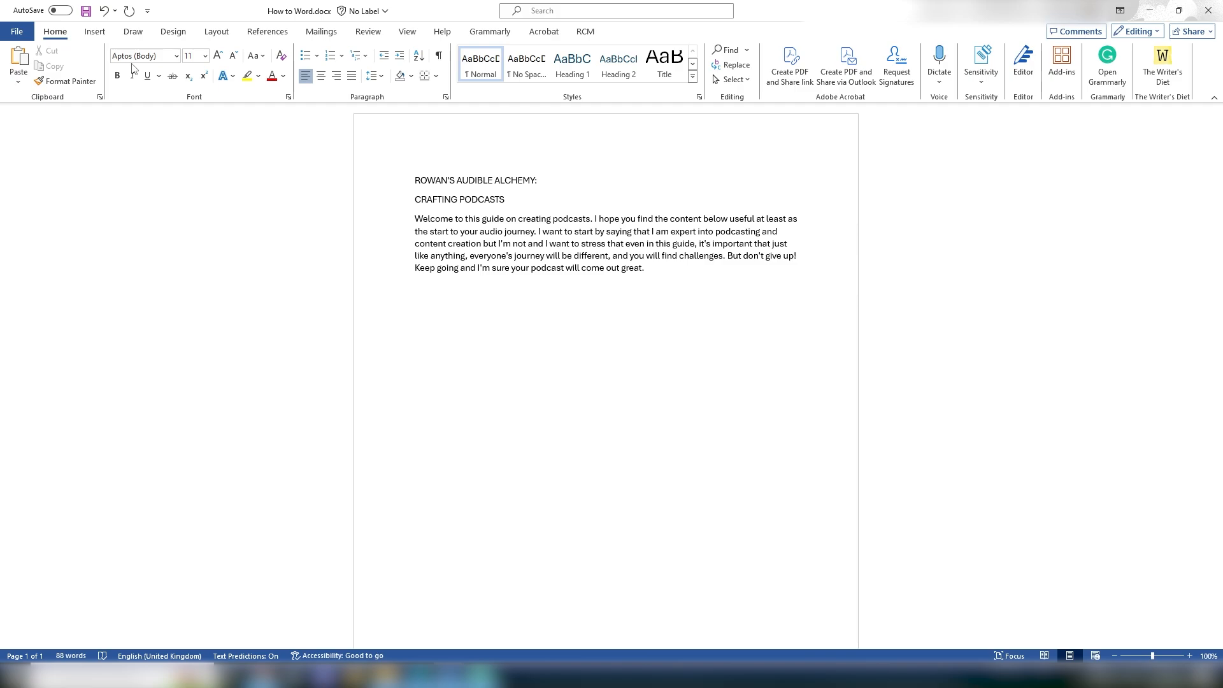
# - Set the title line's text, excluding its colon, to font size 20
pyautogui.click(175, 56)
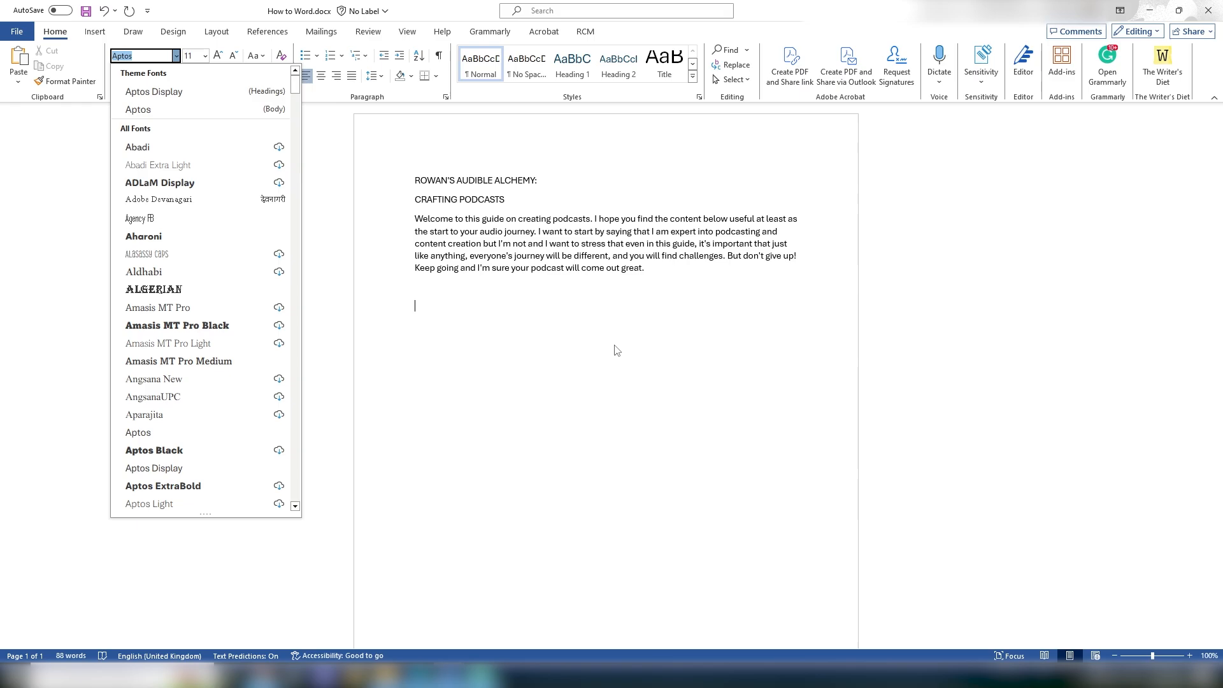
pyautogui.click(538, 312)
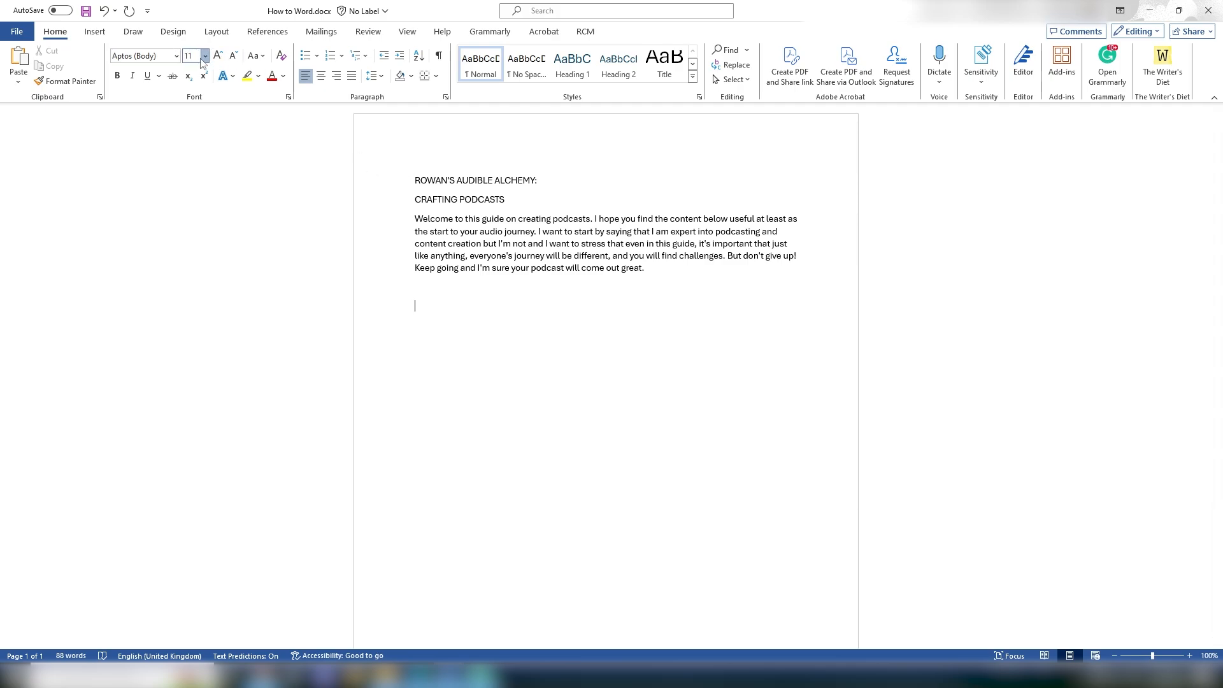
pyautogui.moveTo(414, 181); pyautogui.dragTo(536, 179)
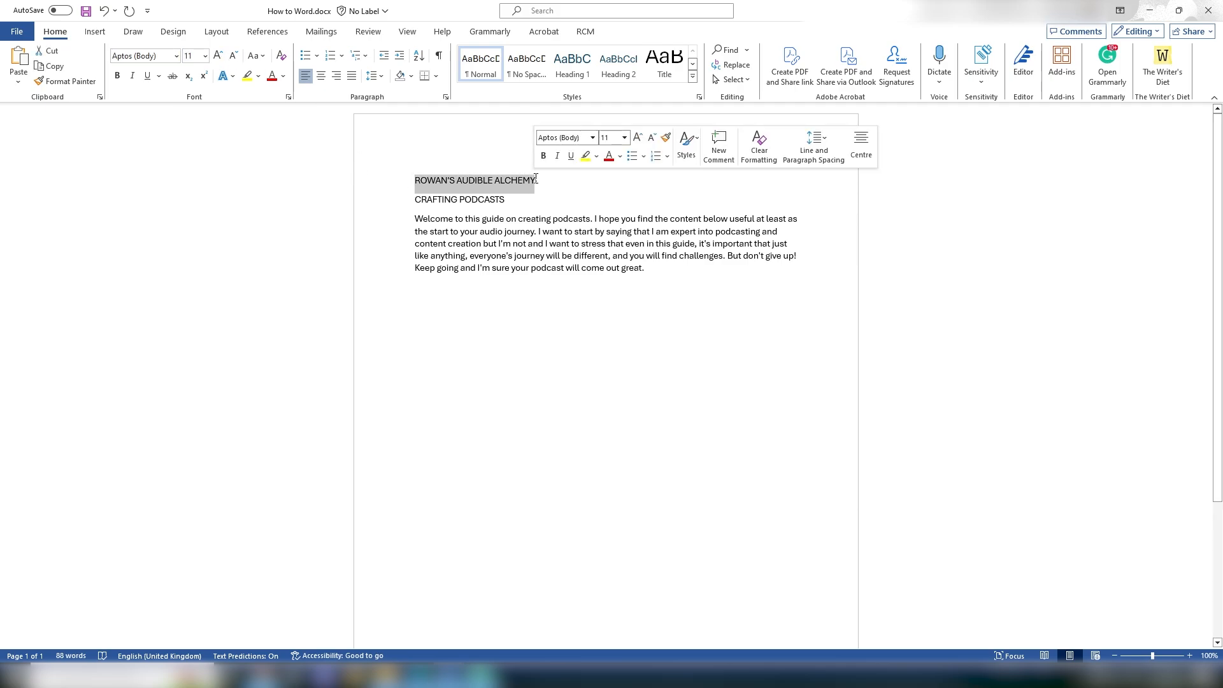
pyautogui.click(206, 56)
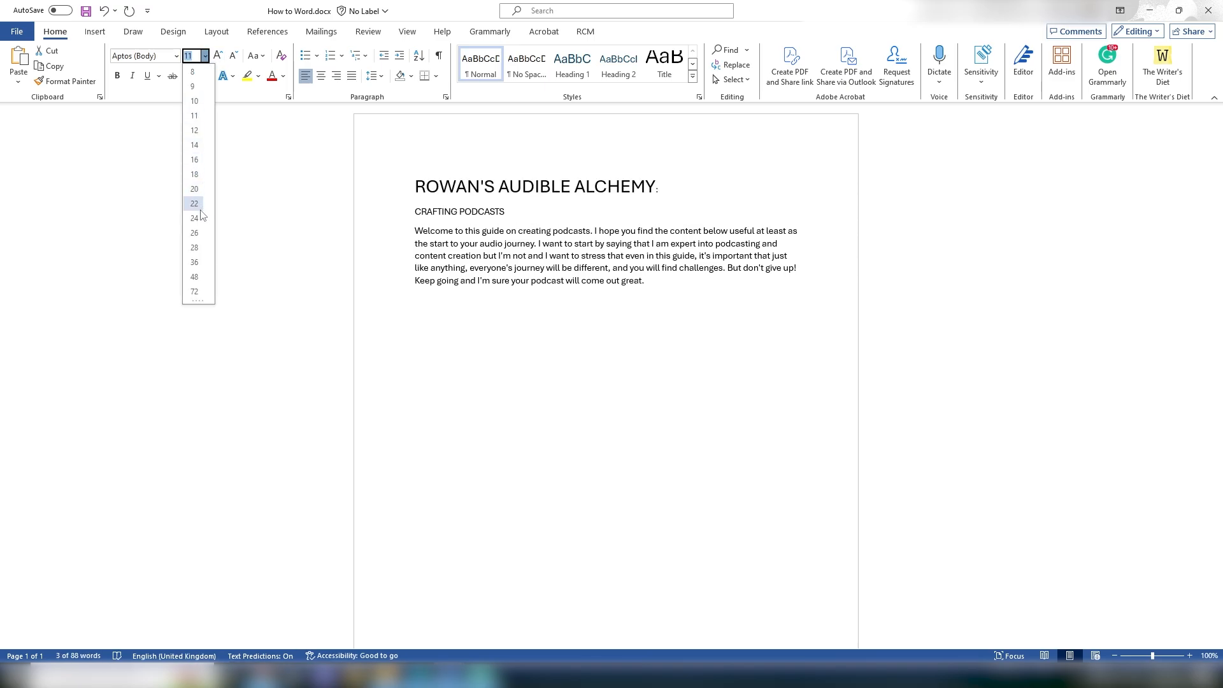
pyautogui.click(195, 189)
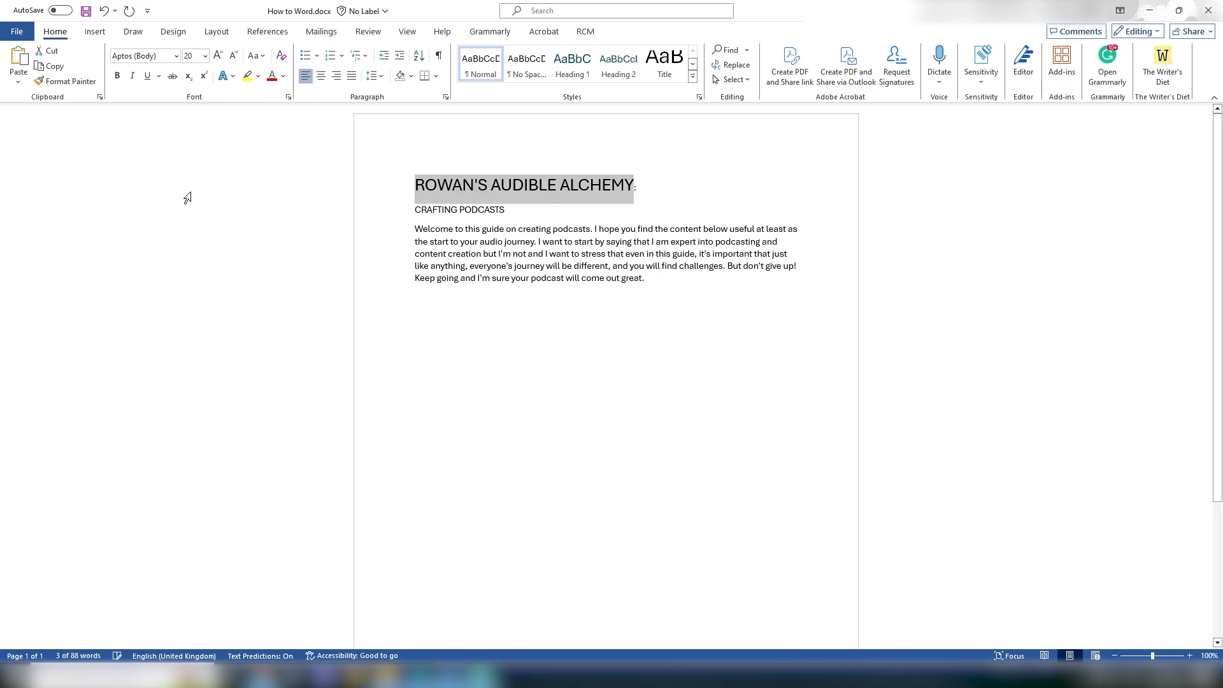
# - Increase the title's font size by three increments and decrease it by three again
pyautogui.click(218, 56)
pyautogui.click(218, 56)
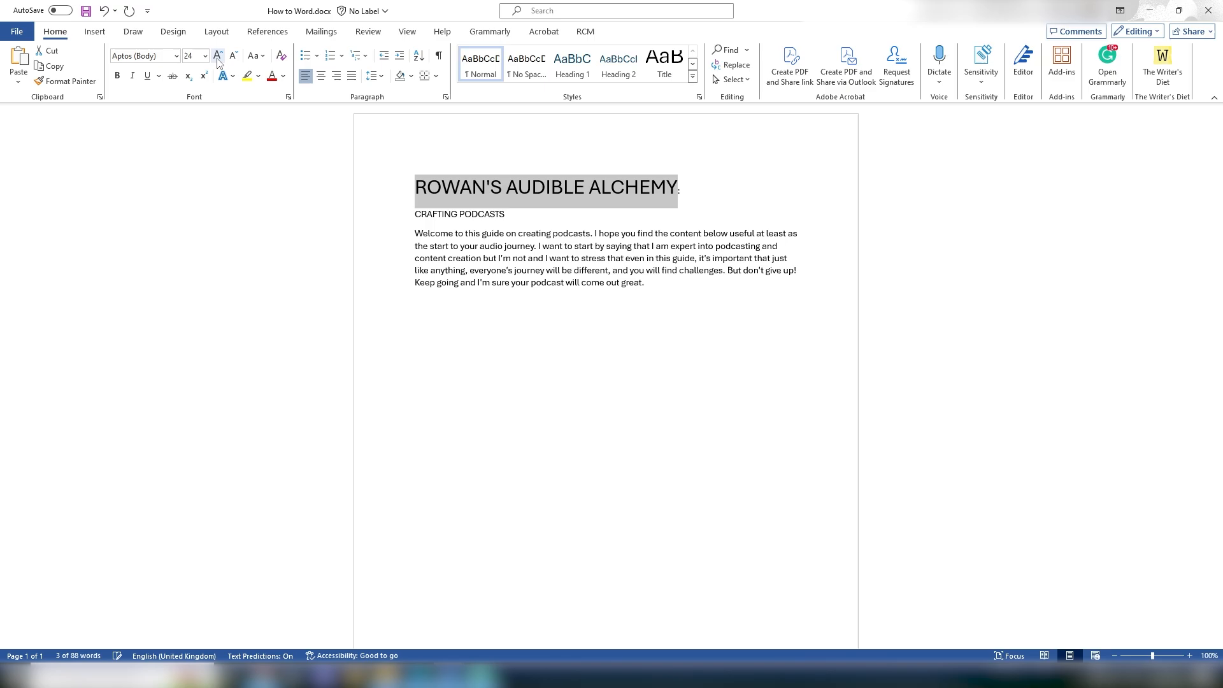
pyautogui.click(218, 56)
pyautogui.click(233, 56)
pyautogui.click(233, 56)
pyautogui.click(234, 56)
# - Try font size 200 on the title, and replace it with size 22
pyautogui.click(191, 56)
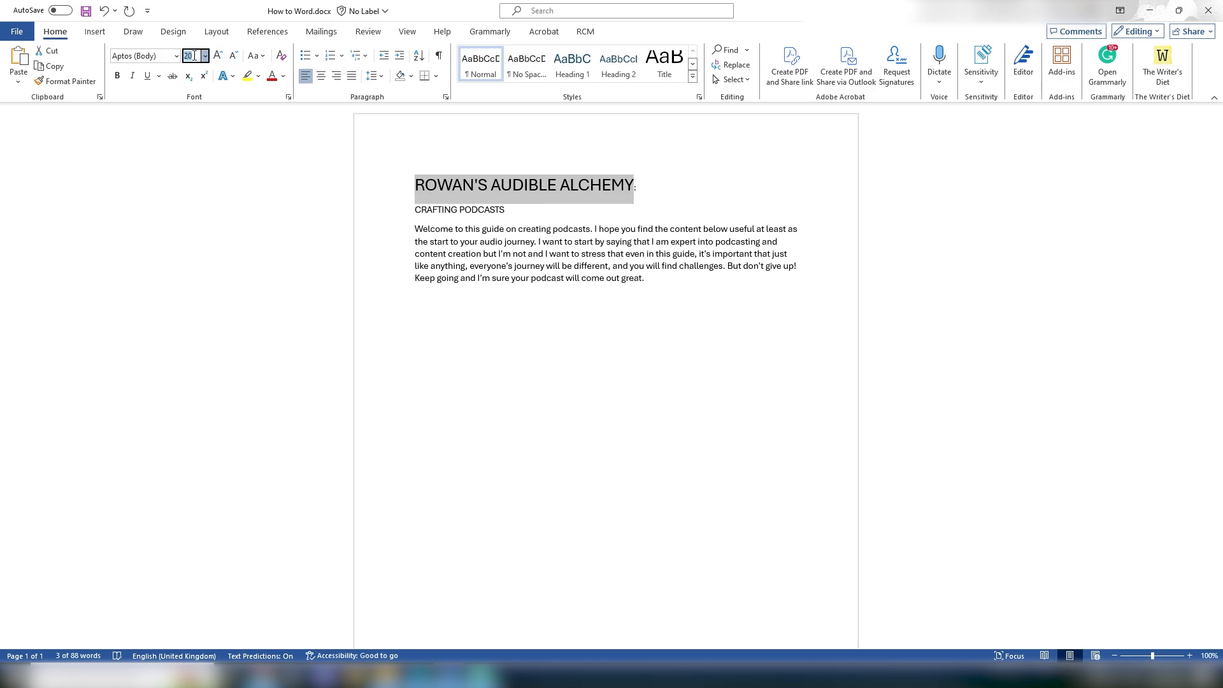
pyautogui.write('200')
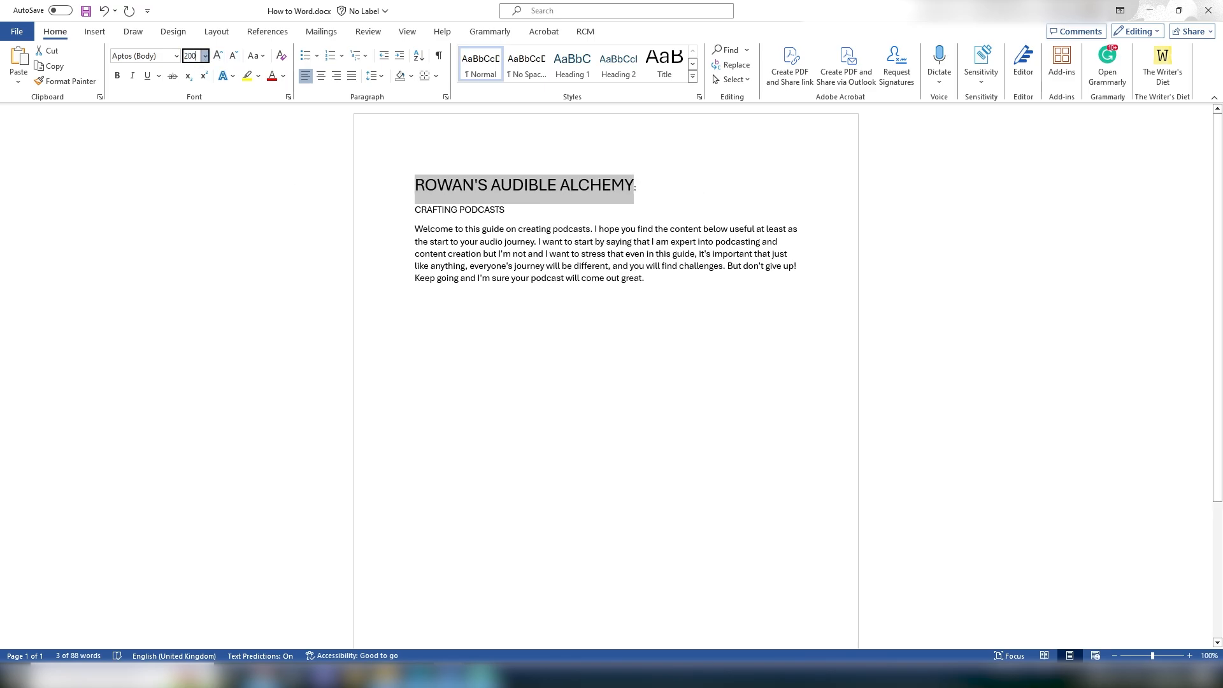
pyautogui.press('Return')
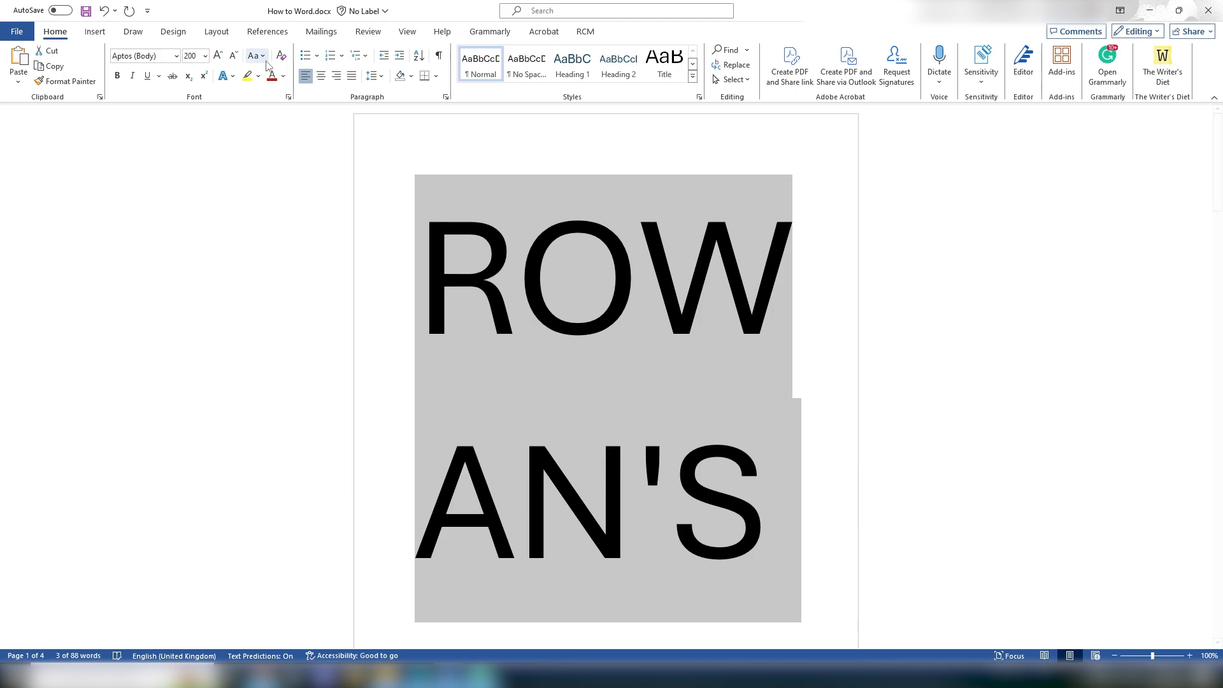
pyautogui.click(192, 56)
pyautogui.write('22')
pyautogui.press('Return')
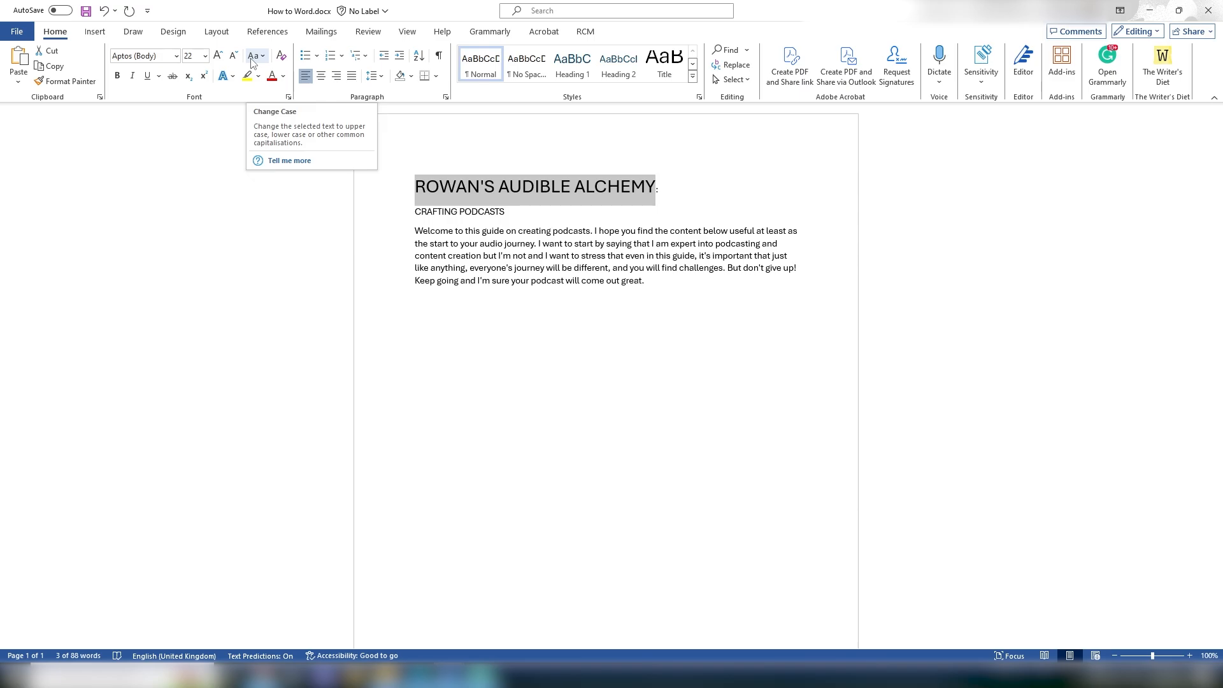
# - Change the title's case to lowercase and back to uppercase
pyautogui.click(253, 60)
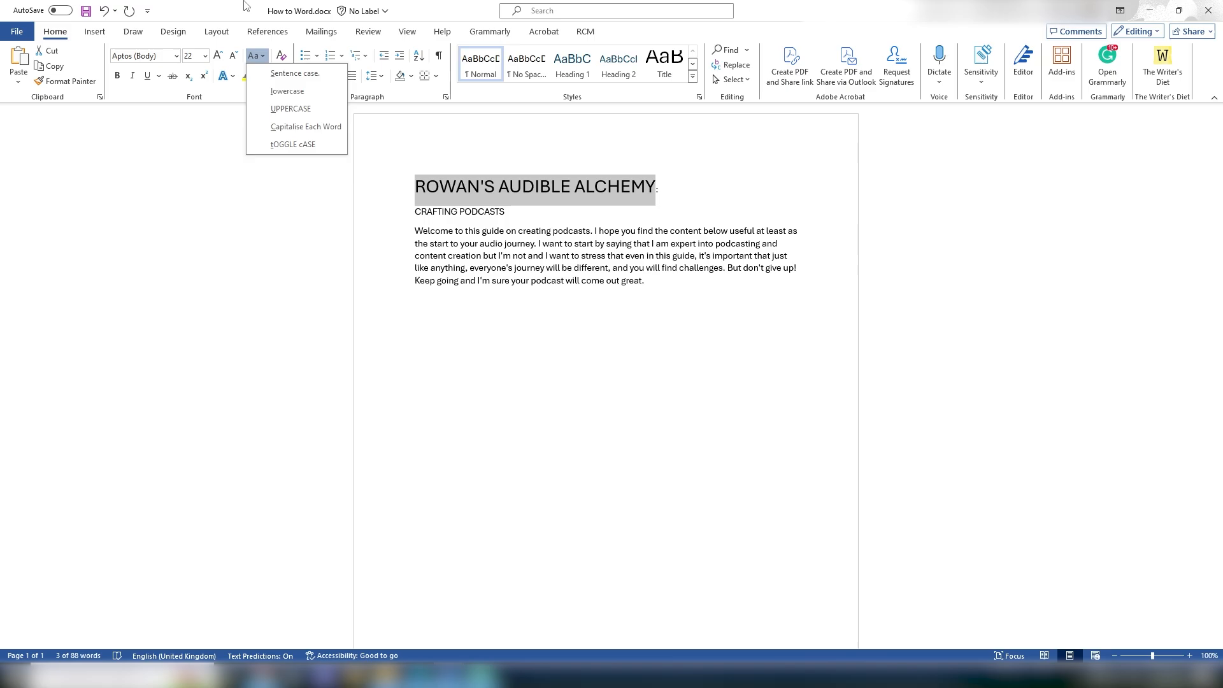
pyautogui.click(255, 57)
pyautogui.click(255, 56)
pyautogui.click(286, 91)
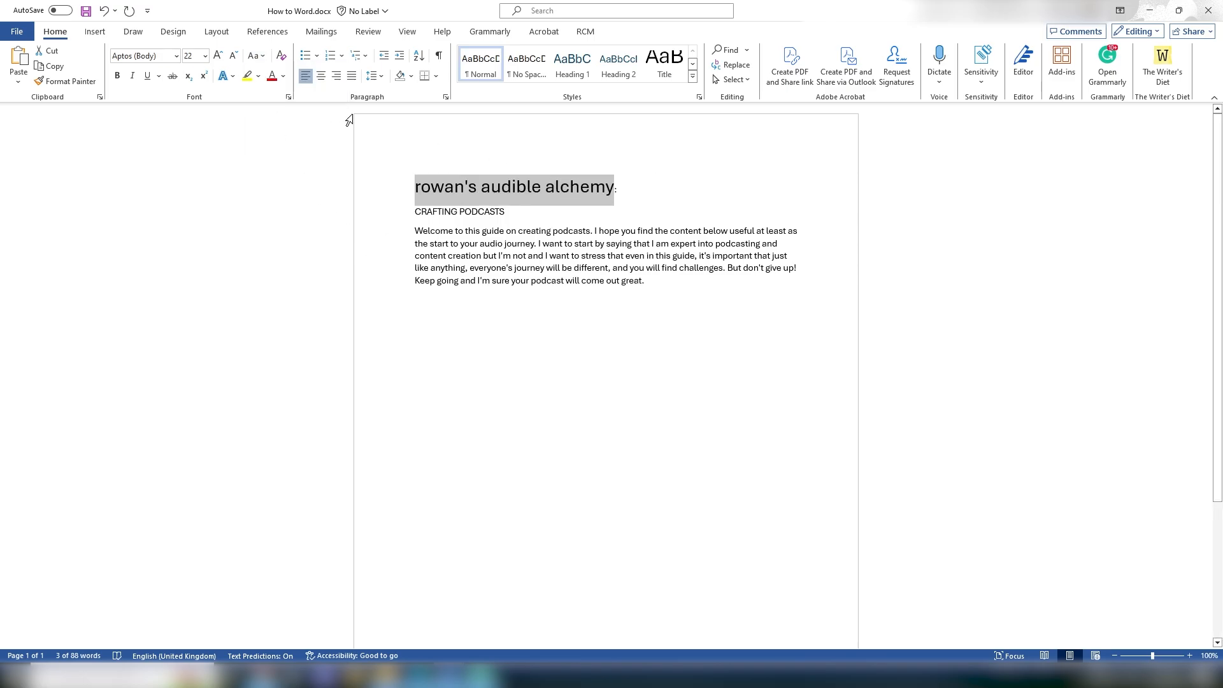
pyautogui.click(265, 57)
pyautogui.click(286, 111)
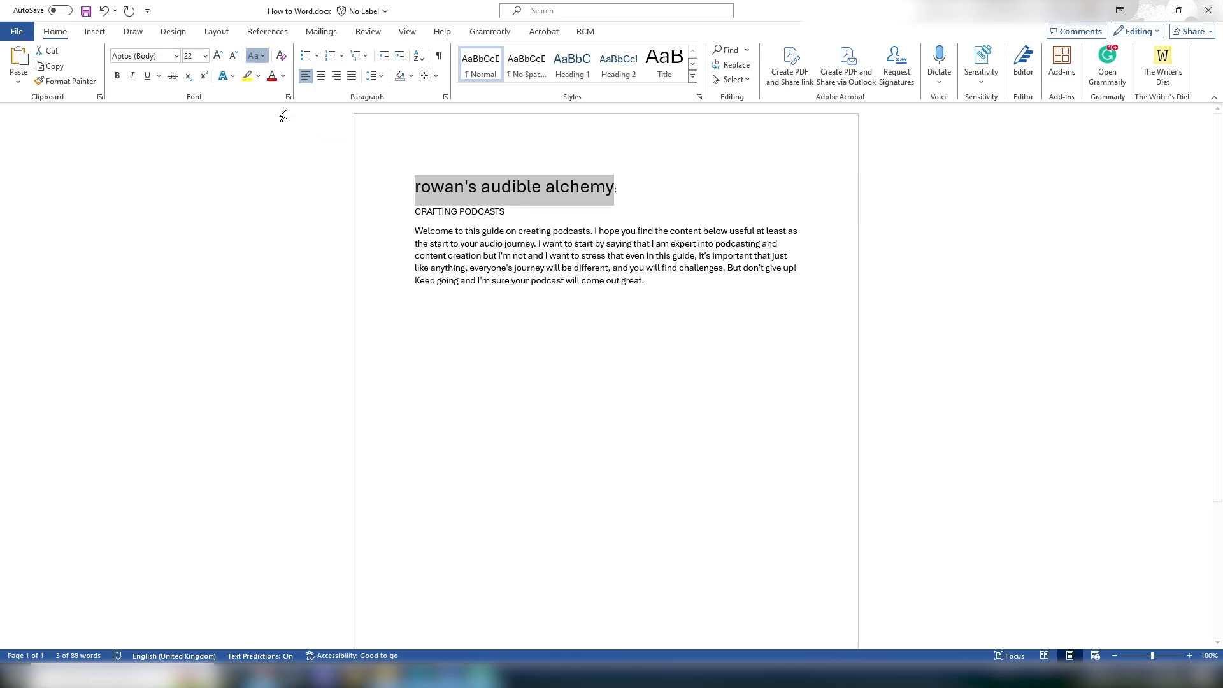
pyautogui.click(536, 389)
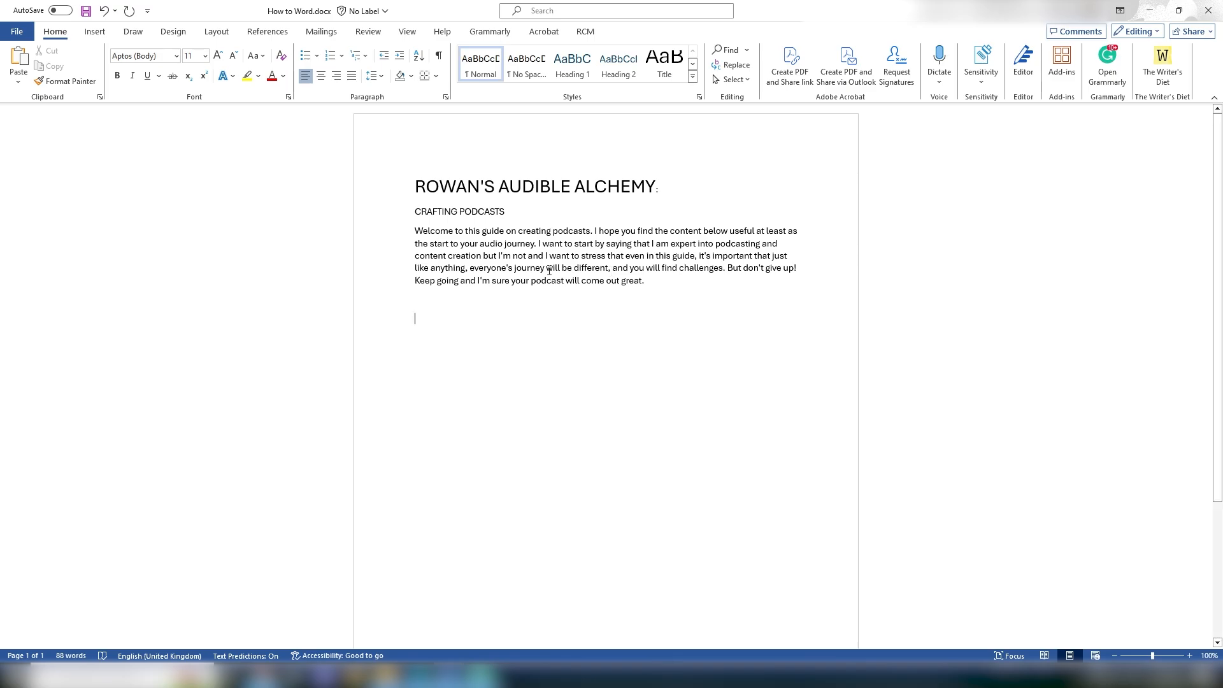
# - Apply bold, italic and underline to the title's text, excluding the colon
pyautogui.moveTo(415, 186); pyautogui.dragTo(663, 186)
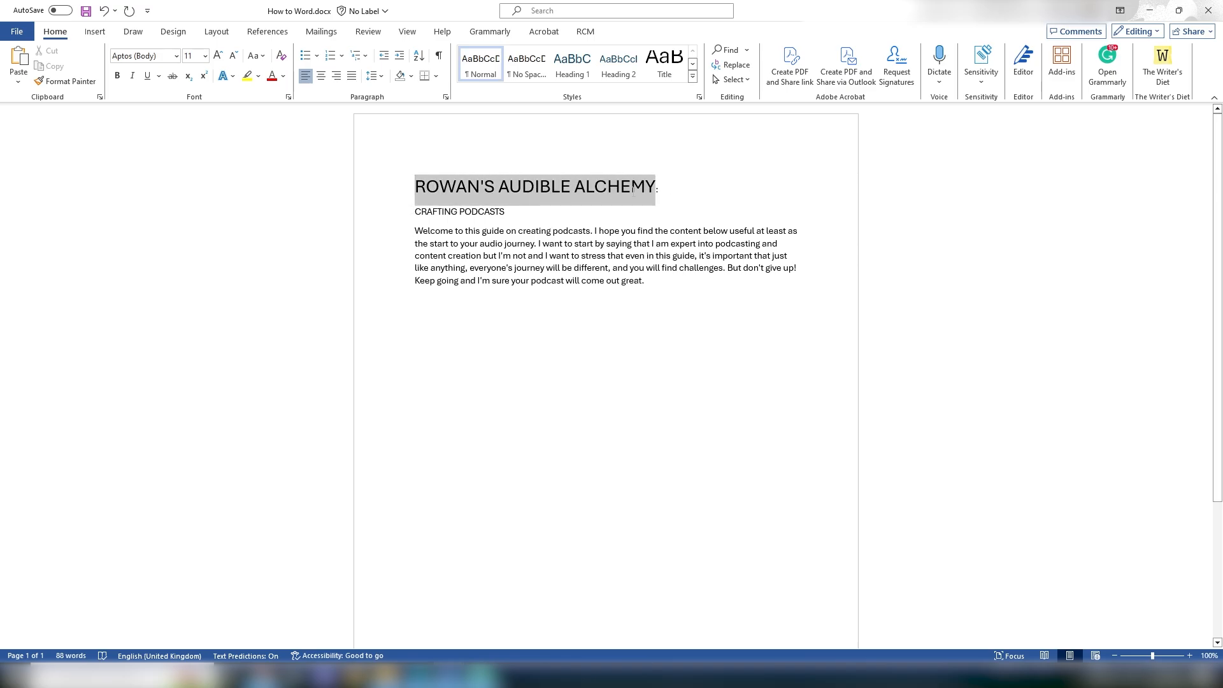
pyautogui.click(117, 76)
pyautogui.click(133, 76)
pyautogui.click(146, 76)
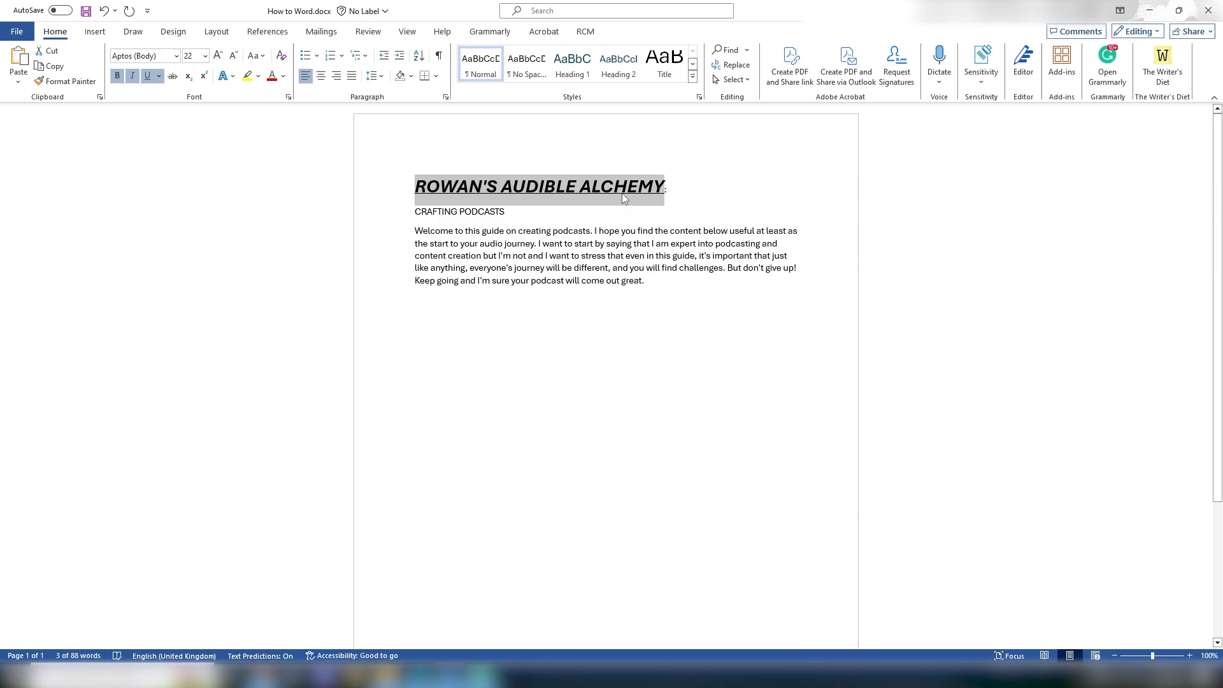
pyautogui.click(450, 243)
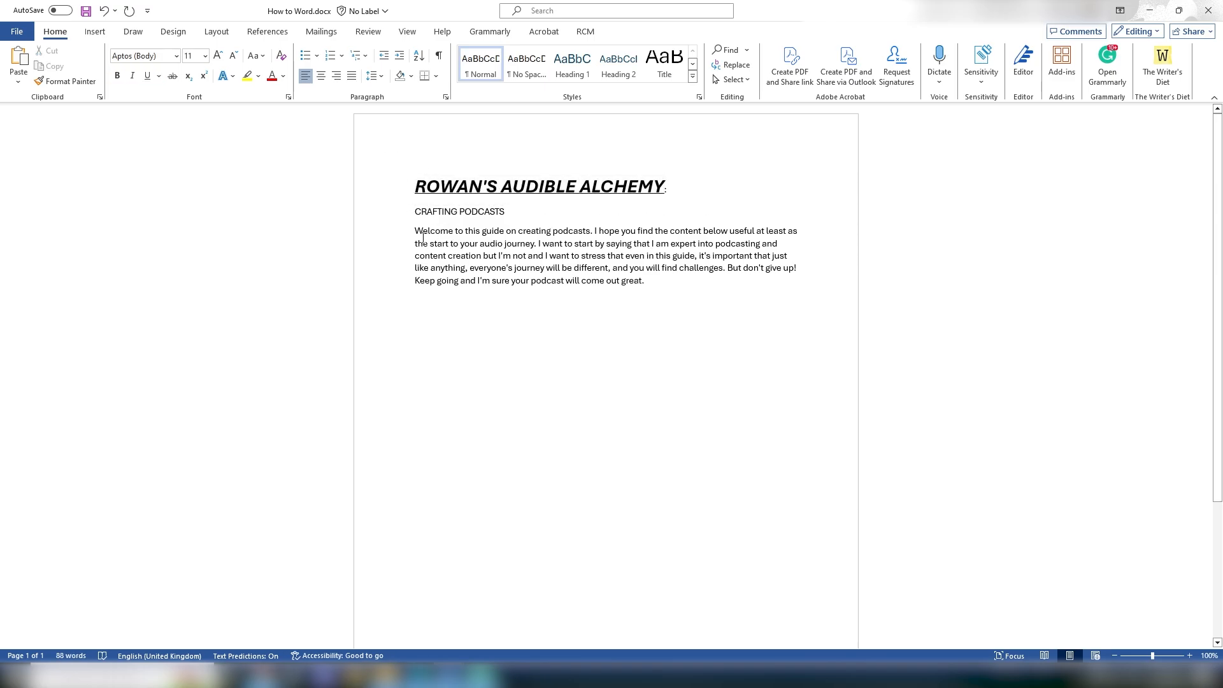
# - Clear all formatting from the whole title line, including its colon
pyautogui.moveTo(416, 232); pyautogui.dragTo(625, 289)
pyautogui.click(648, 283)
pyautogui.moveTo(674, 189); pyautogui.dragTo(465, 185)
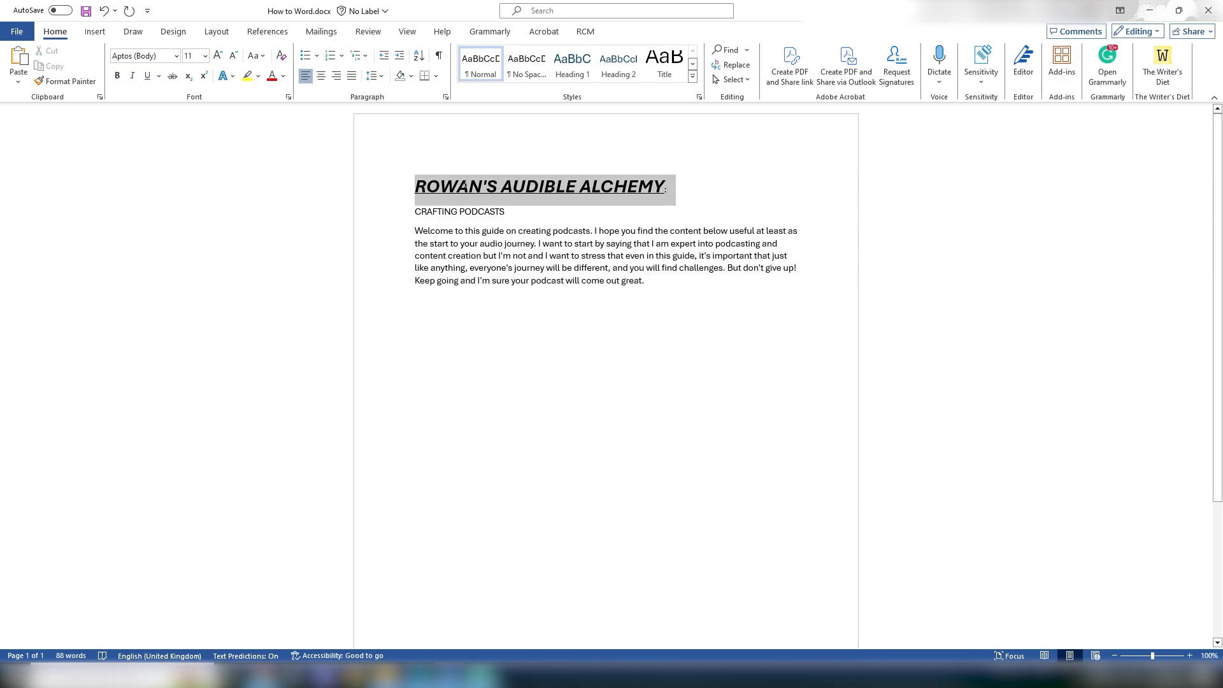
pyautogui.click(281, 56)
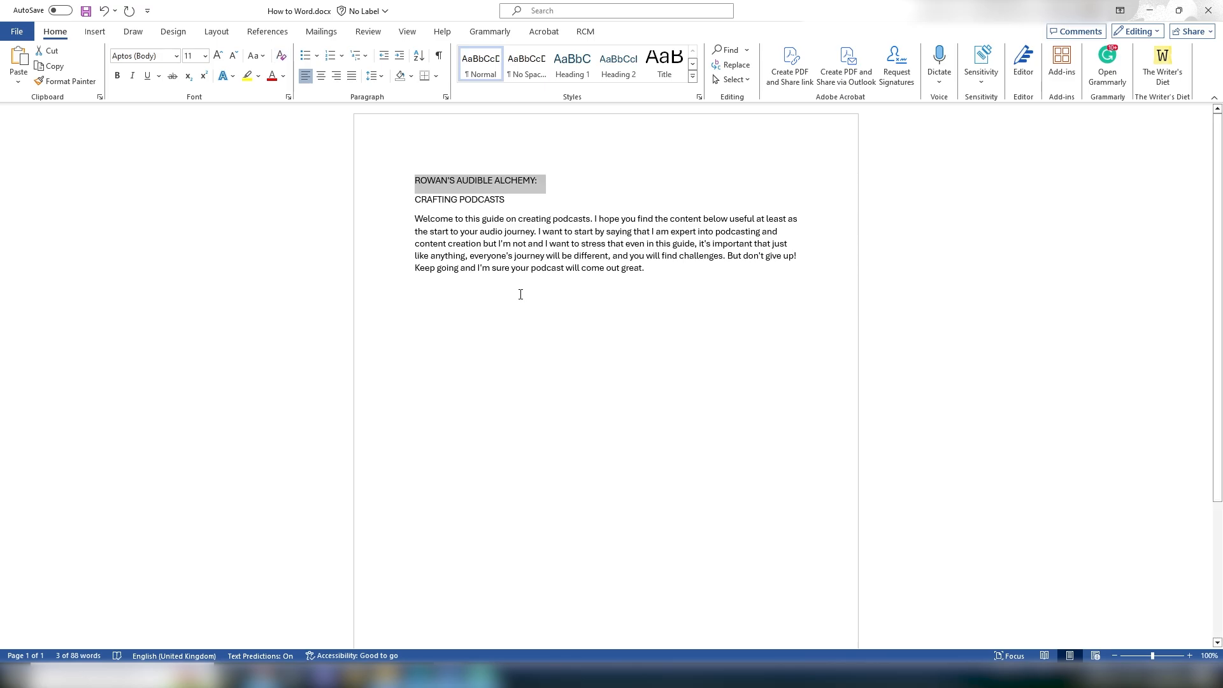
# - Set the whole title line to font size 20 and make it bold
pyautogui.click(198, 56)
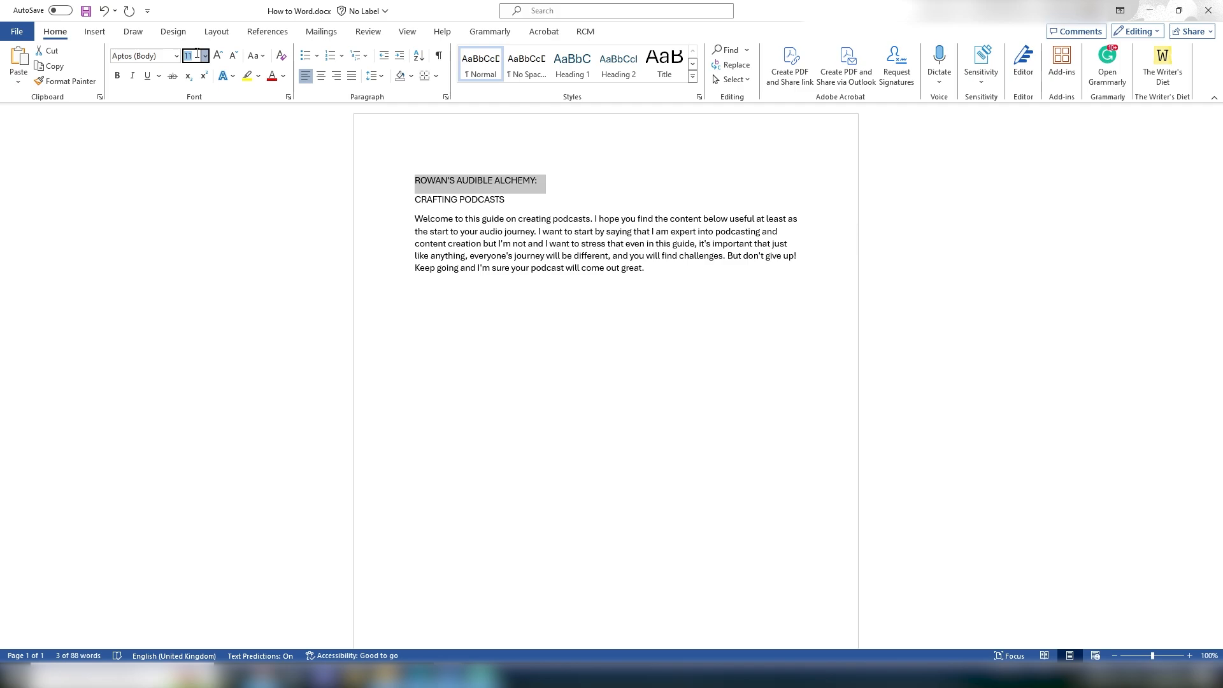
pyautogui.write('20')
pyautogui.press('Return')
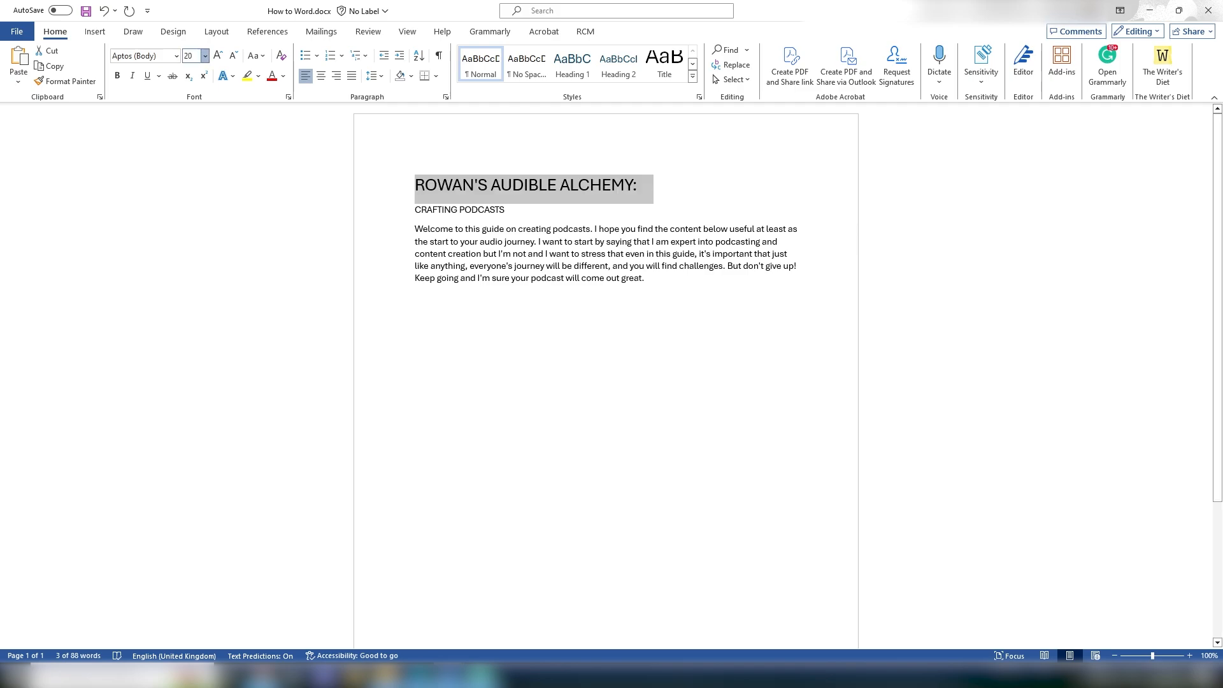
pyautogui.click(118, 79)
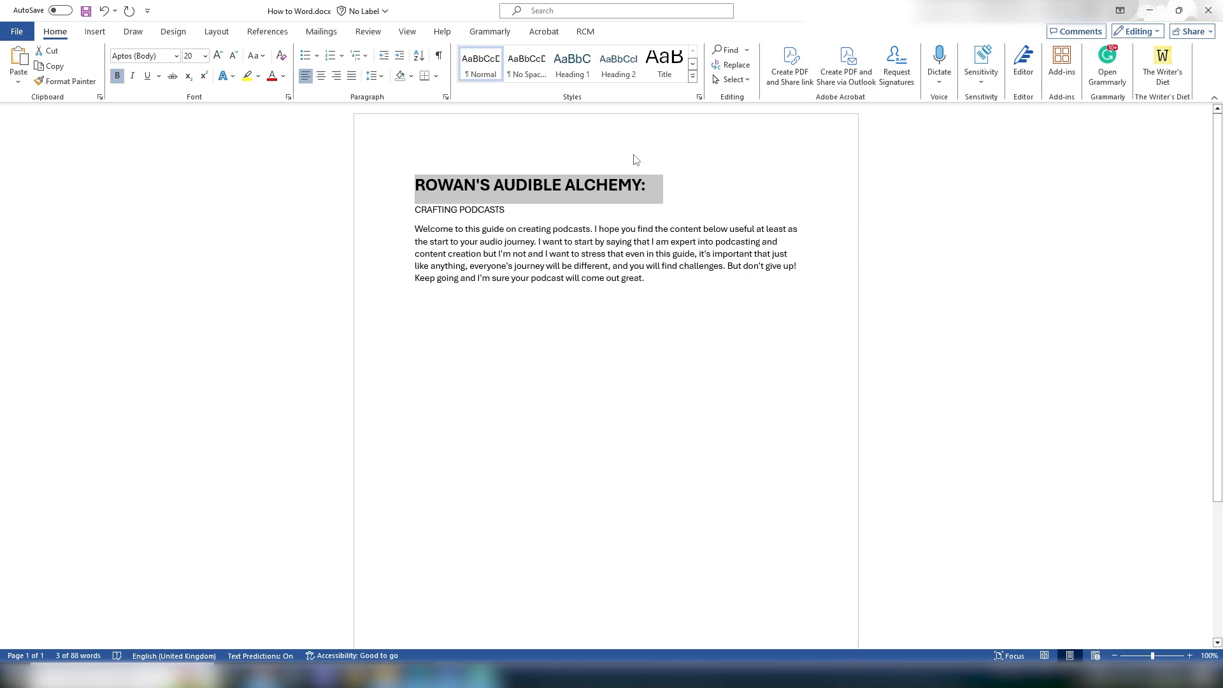
pyautogui.click(625, 211)
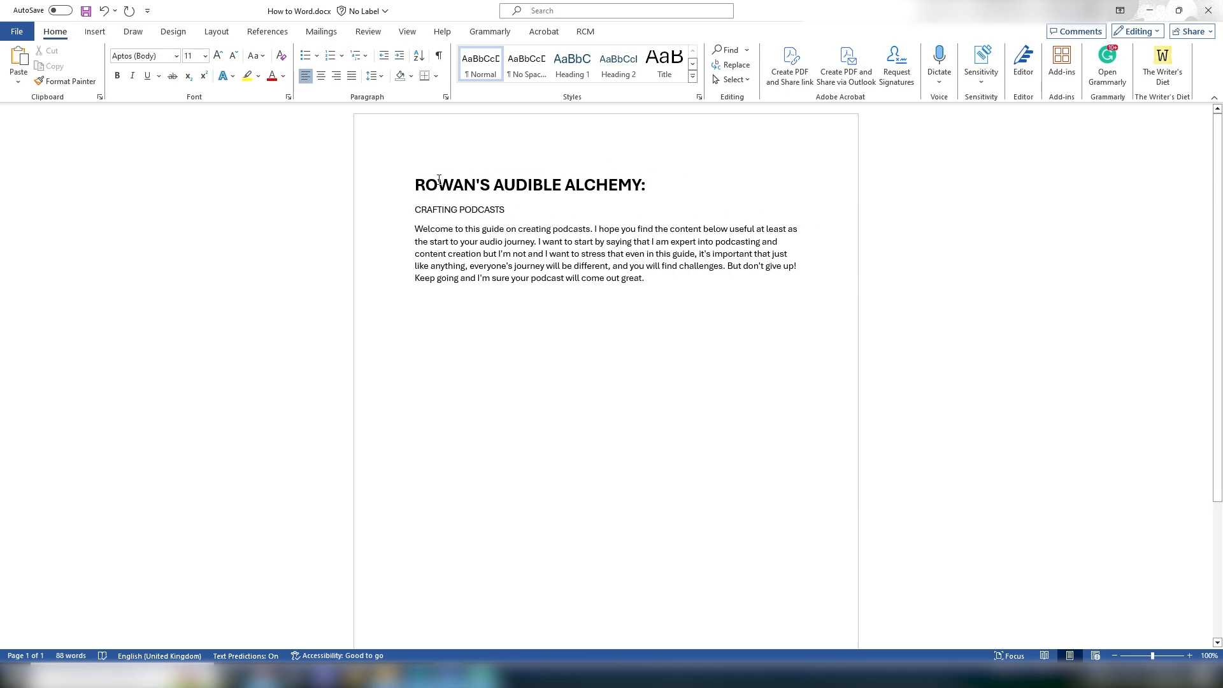
# - Below the introductory paragraph, enter "Hello World" in bold followed by "How are you" in regular weight
pyautogui.moveTo(418, 183); pyautogui.dragTo(663, 186)
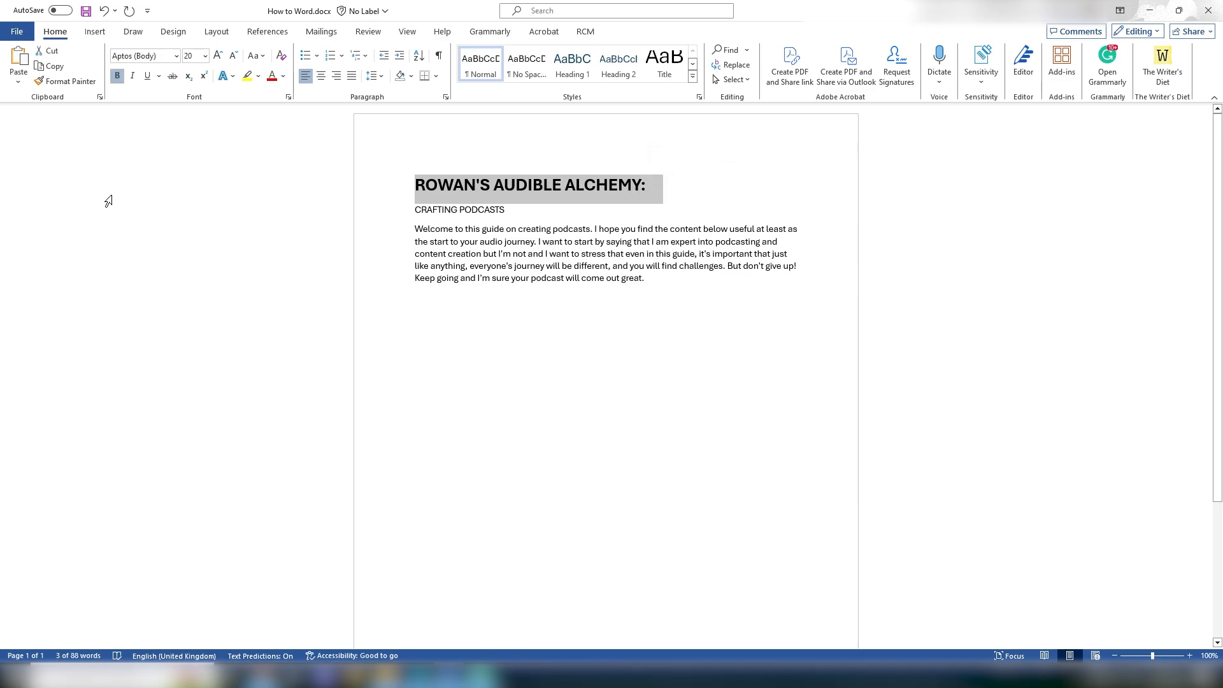
pyautogui.click(669, 288)
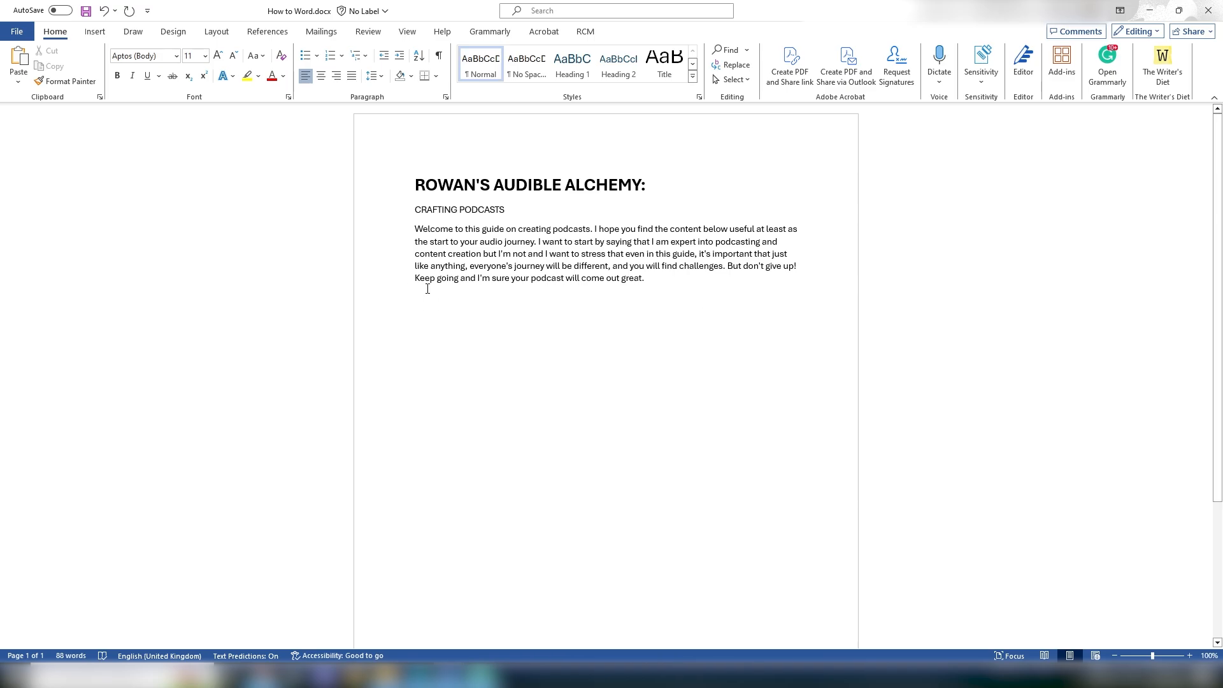
pyautogui.hotkey('ctrl', 'b')
pyautogui.write('Hello World')
pyautogui.click(119, 77)
pyautogui.write('How are you')
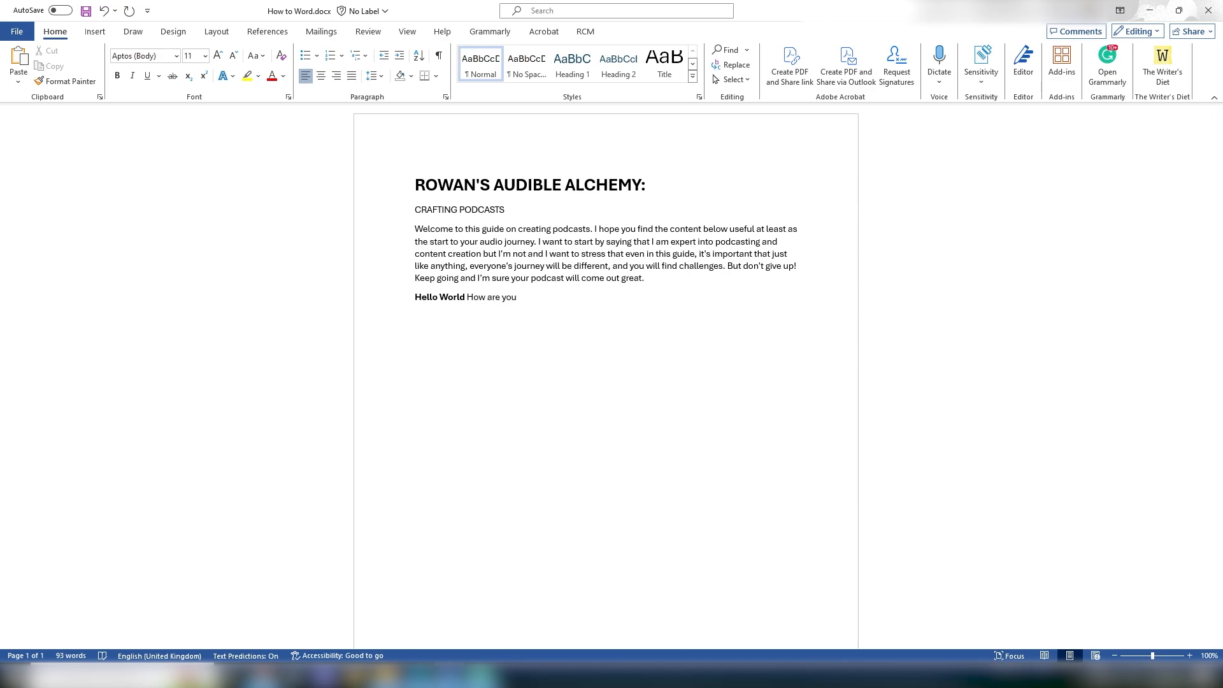
# - Delete "How are you" and the bold "Hello World" from the line below the introductory paragraph
pyautogui.moveTo(518, 296); pyautogui.dragTo(468, 297)
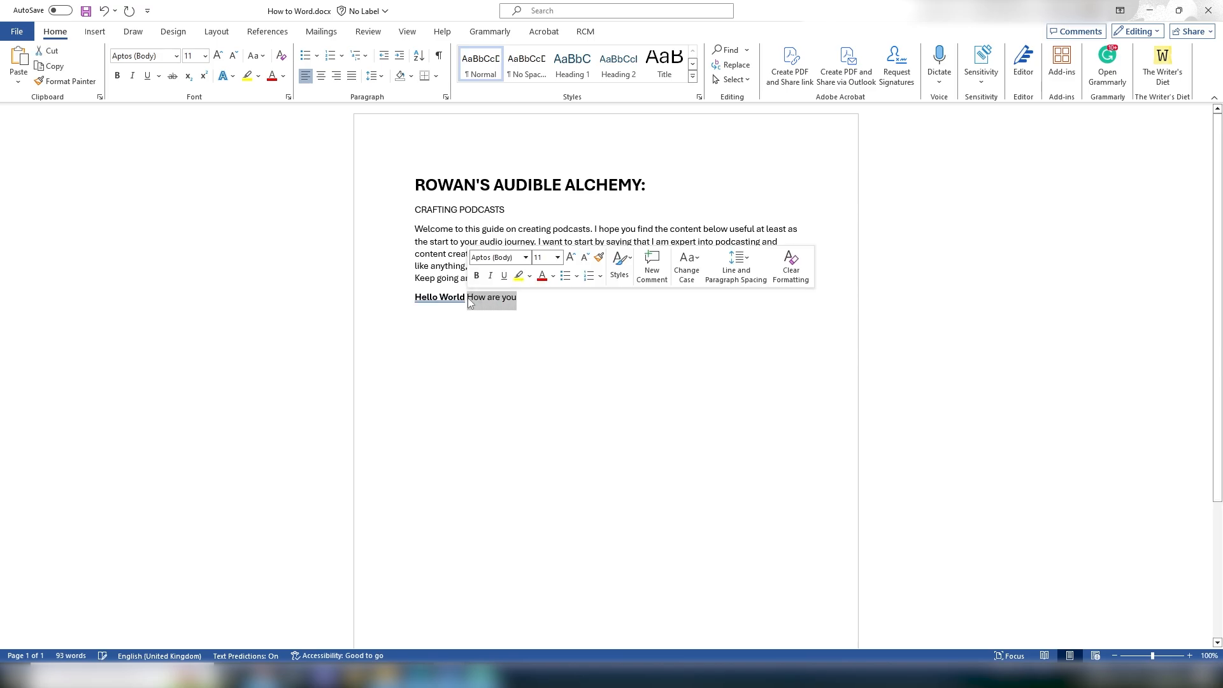
pyautogui.press('BackSpace')
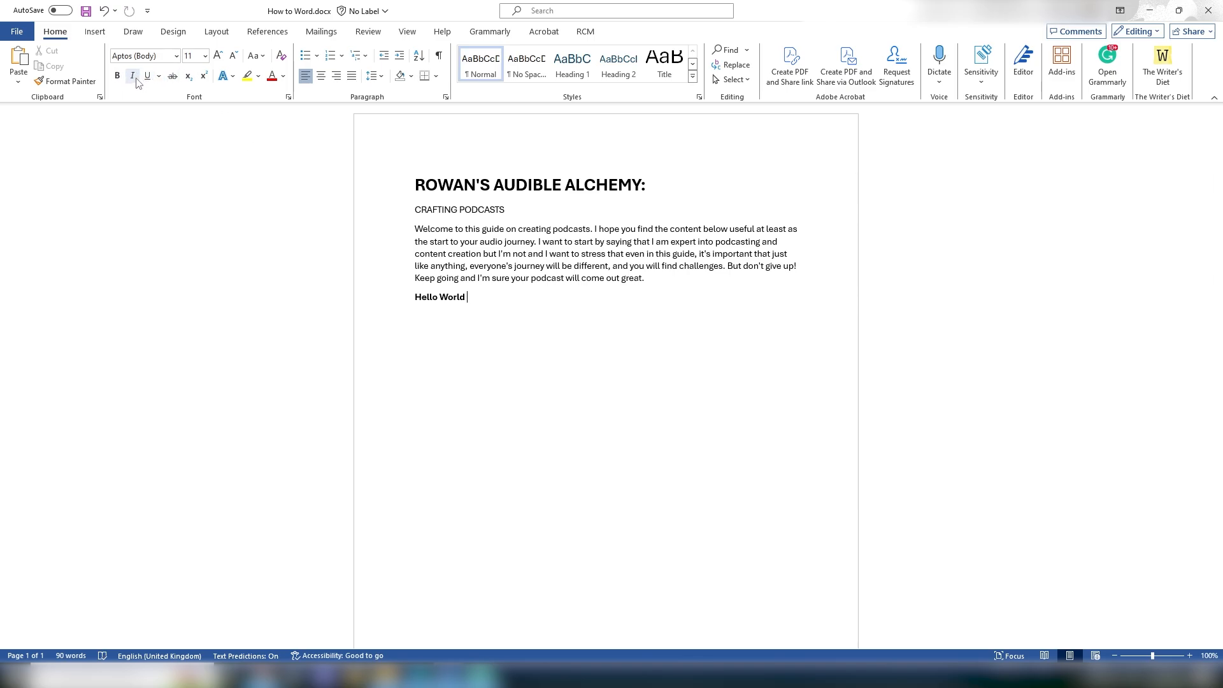
pyautogui.tripleClick(421, 297)
pyautogui.press('BackSpace')
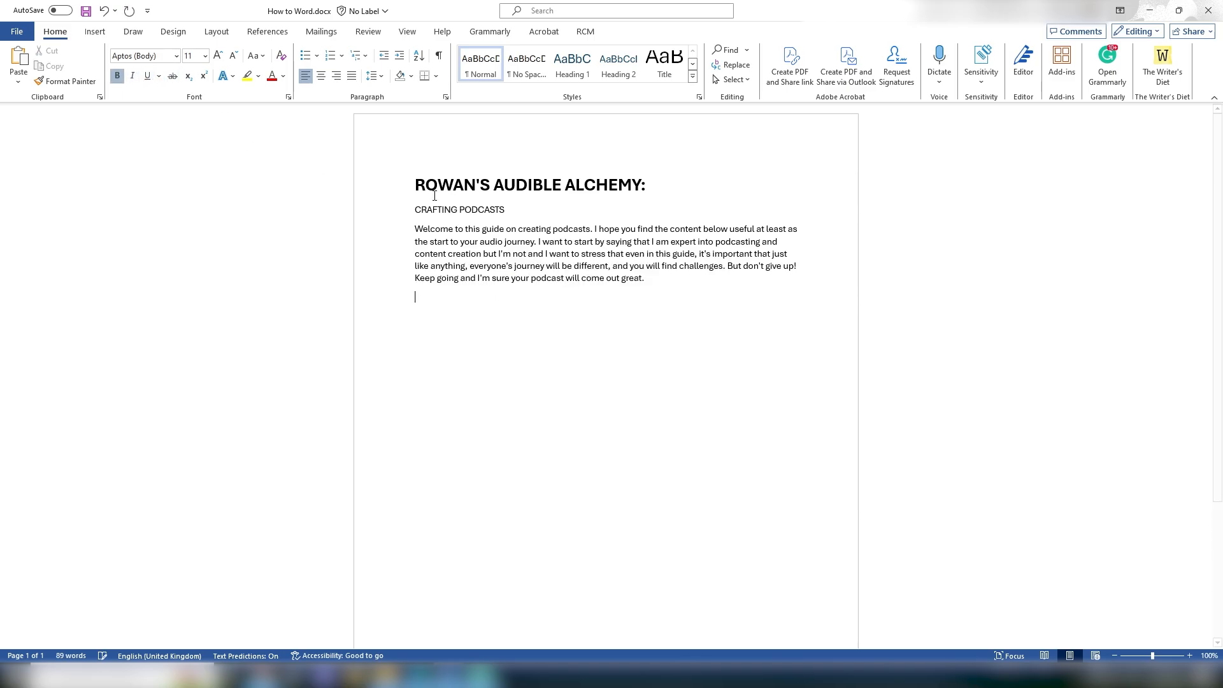
# - Add italic and underline to the bold title line
pyautogui.moveTo(415, 186); pyautogui.dragTo(663, 191)
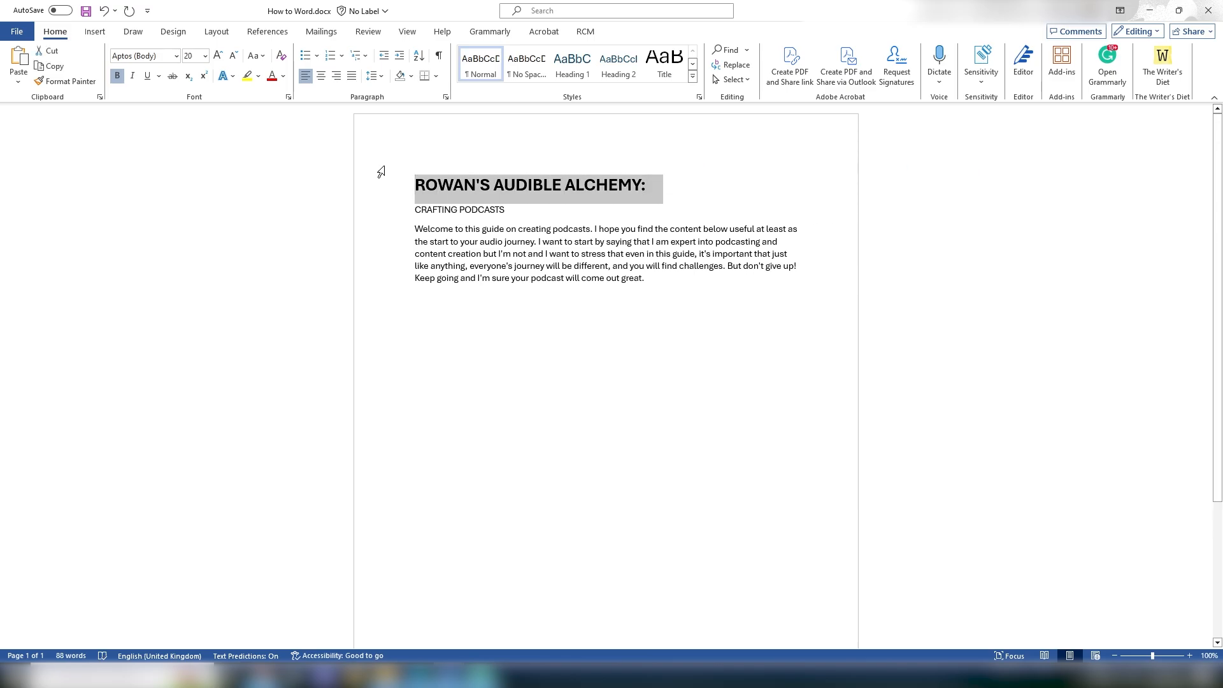
pyautogui.click(133, 77)
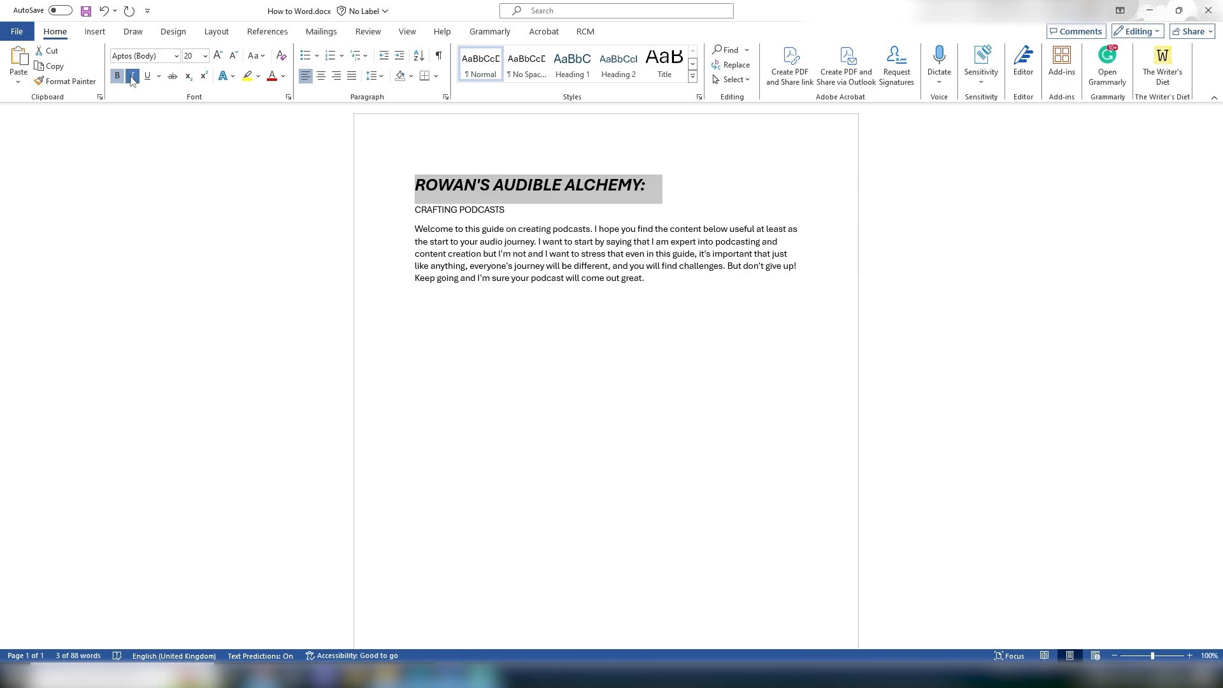
pyautogui.click(147, 76)
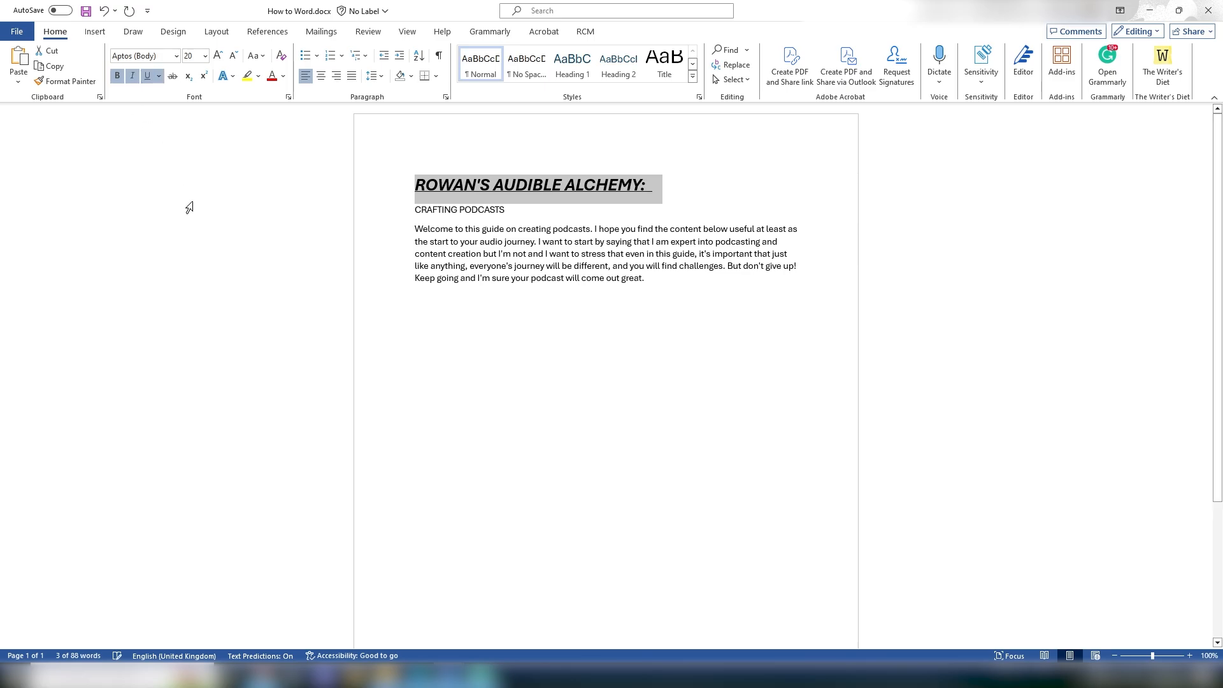
pyautogui.click(418, 199)
pyautogui.tripleClick(417, 199)
pyautogui.click(521, 304)
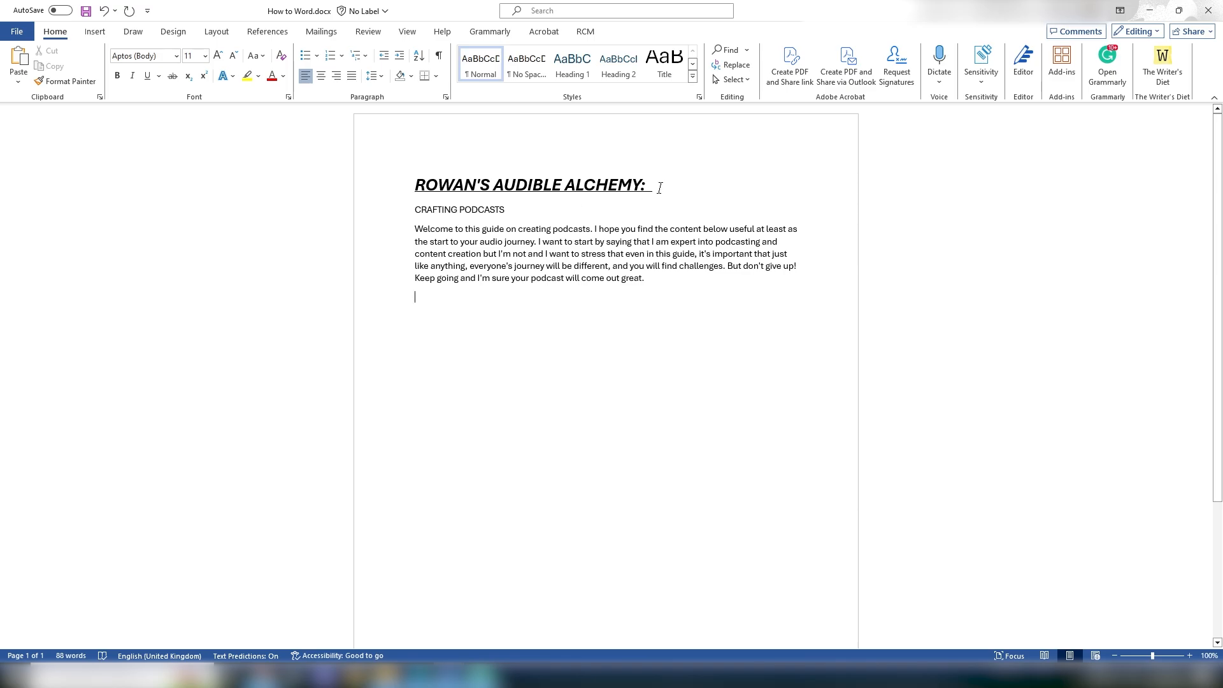
# - Remove the underline and italic from the title line, keeping it bold
pyautogui.moveTo(659, 188); pyautogui.dragTo(374, 173)
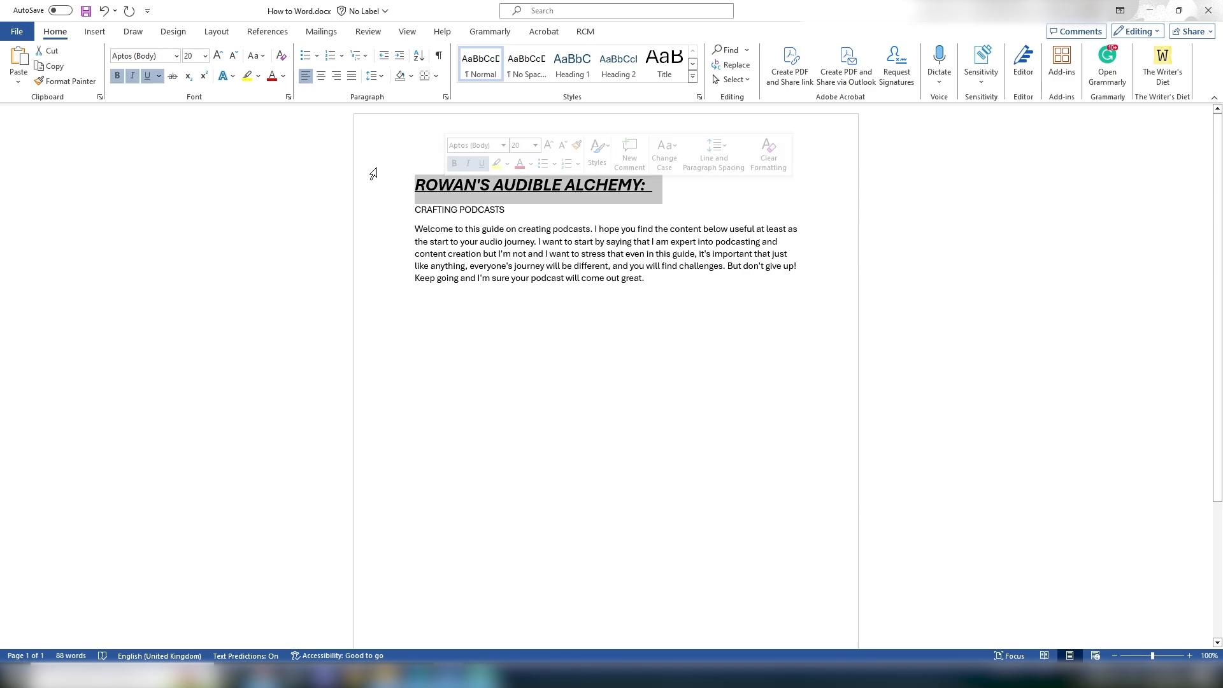
pyautogui.click(148, 80)
pyautogui.click(132, 76)
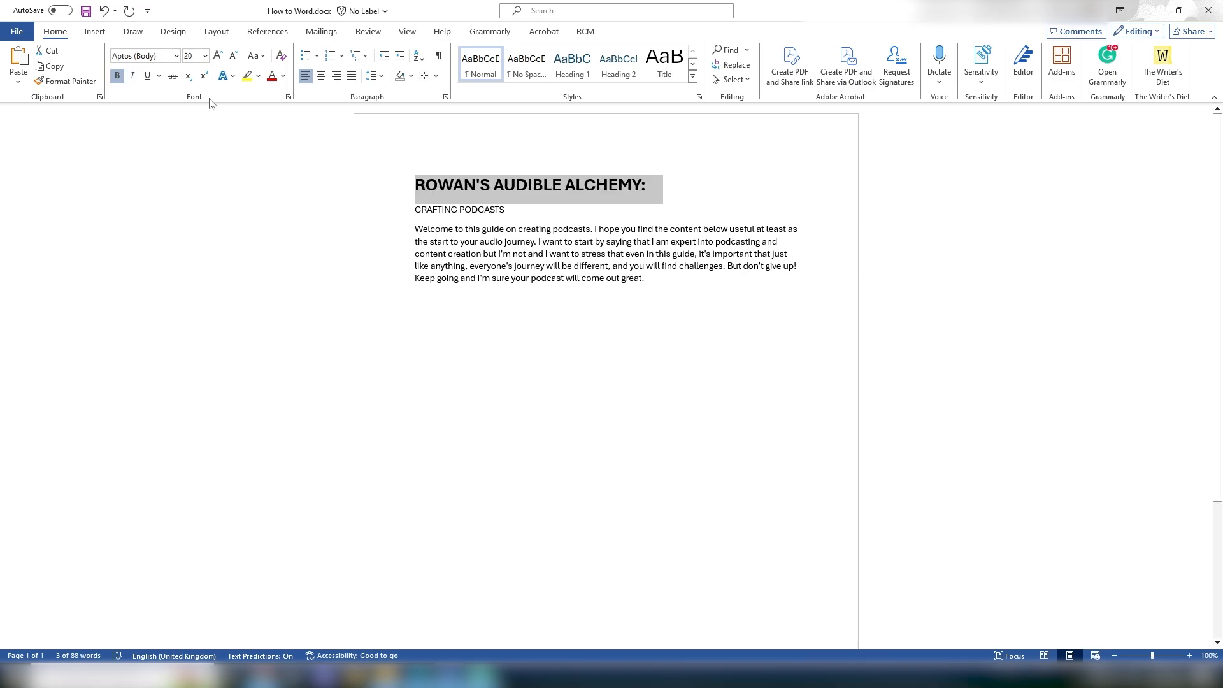
# - Apply strikethrough to the "CRAFTING PODCASTS" line
pyautogui.click(582, 308)
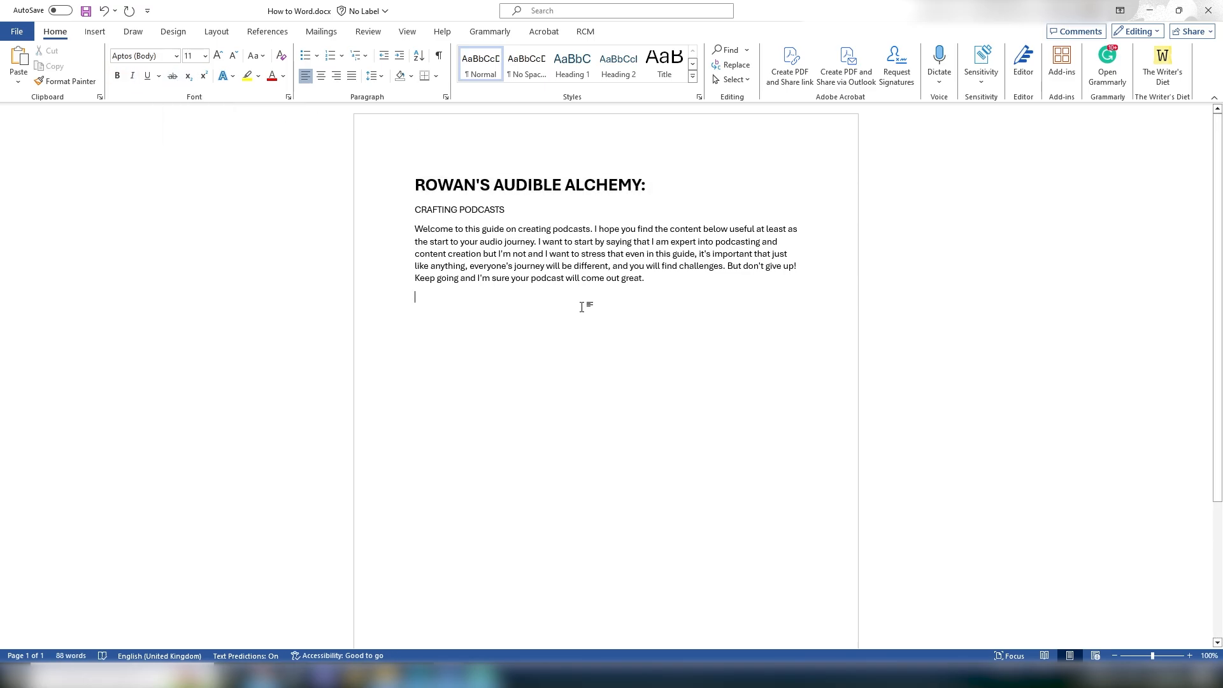
pyautogui.click(401, 212)
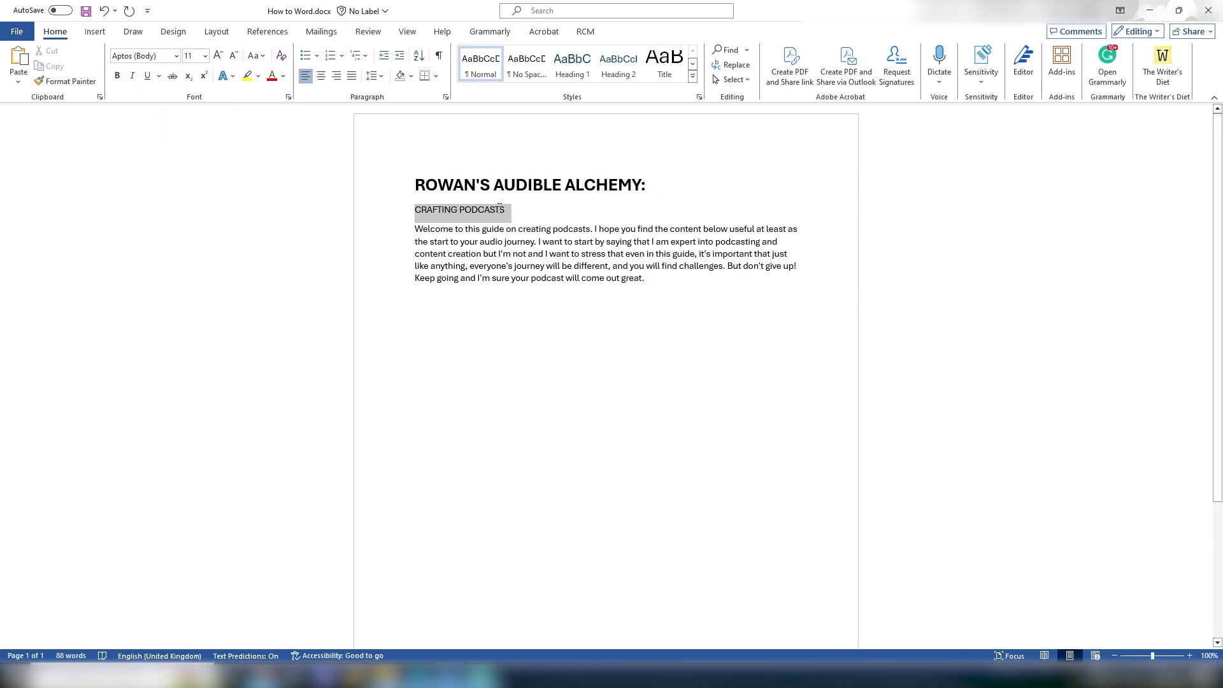
pyautogui.click(172, 76)
pyautogui.click(628, 342)
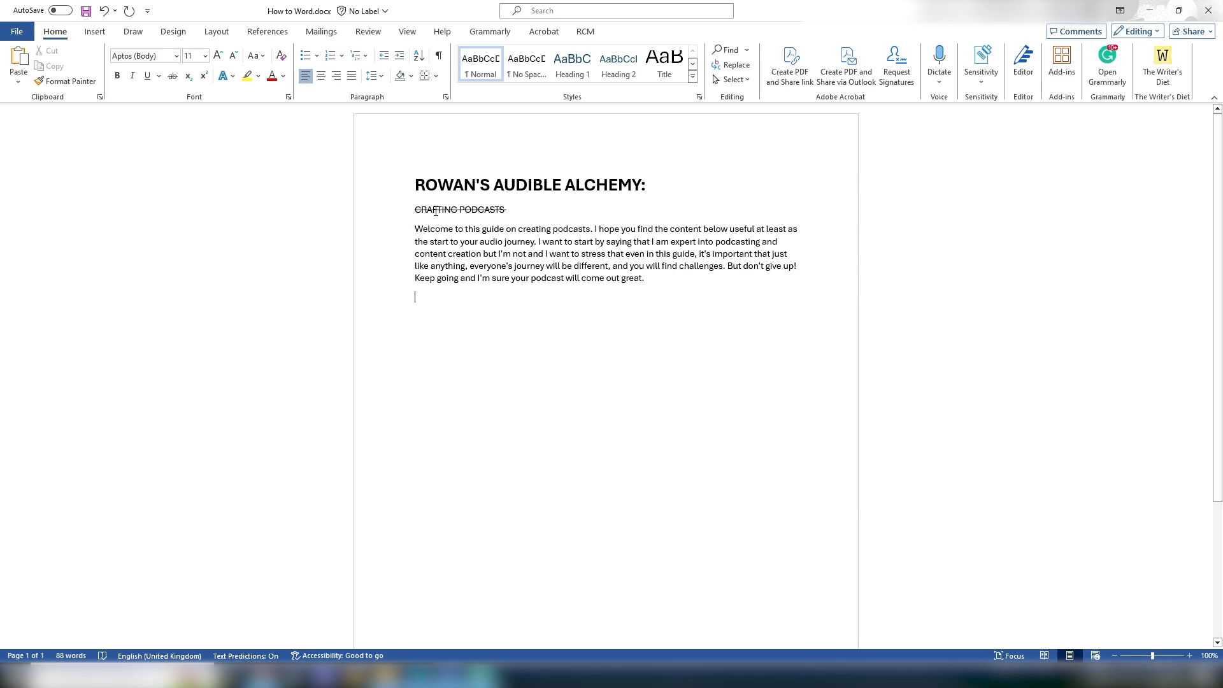
# - Clear all formatting from the struck-through "CRAFTING PODCASTS" line
pyautogui.moveTo(416, 208); pyautogui.dragTo(503, 211)
pyautogui.click(281, 57)
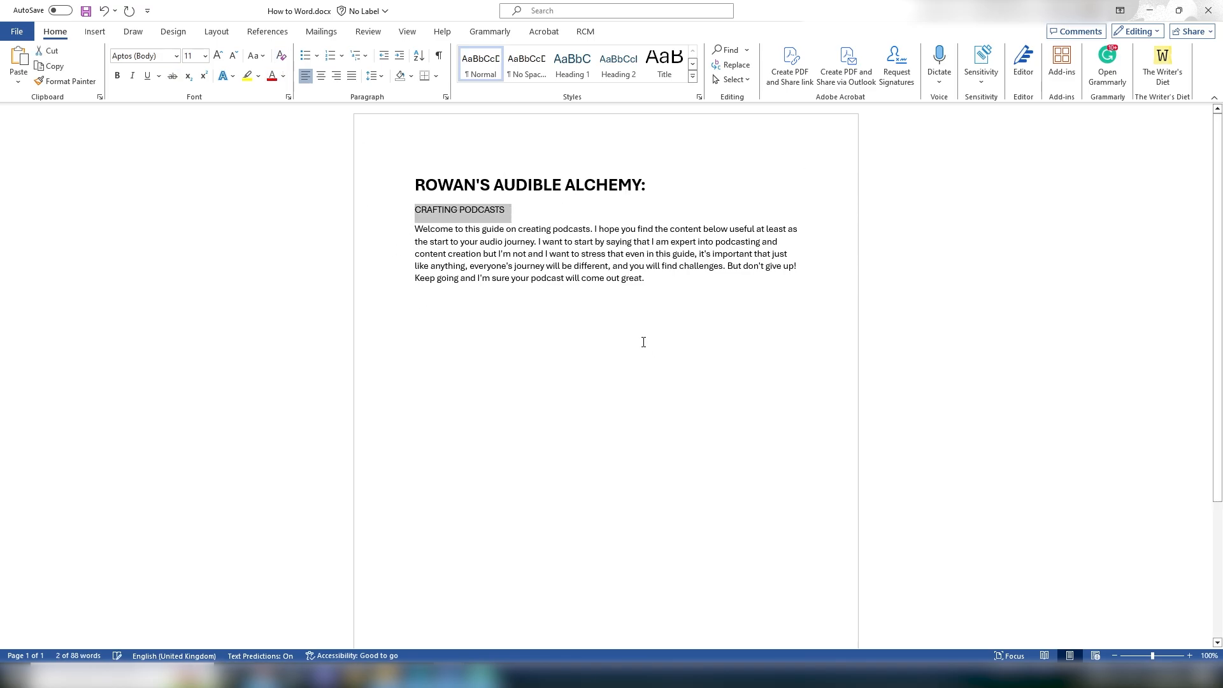
pyautogui.click(645, 341)
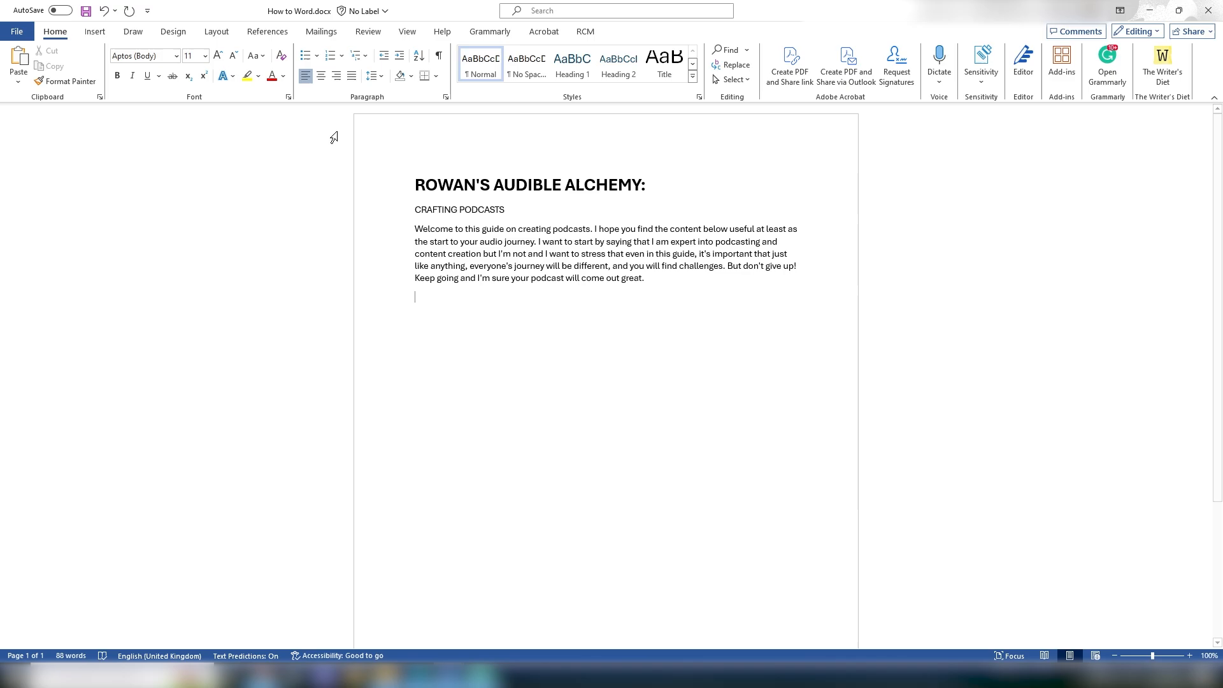
# - Highlight the whole title line in yellow
pyautogui.click(419, 183)
pyautogui.moveTo(475, 185); pyautogui.dragTo(647, 185)
pyautogui.click(247, 75)
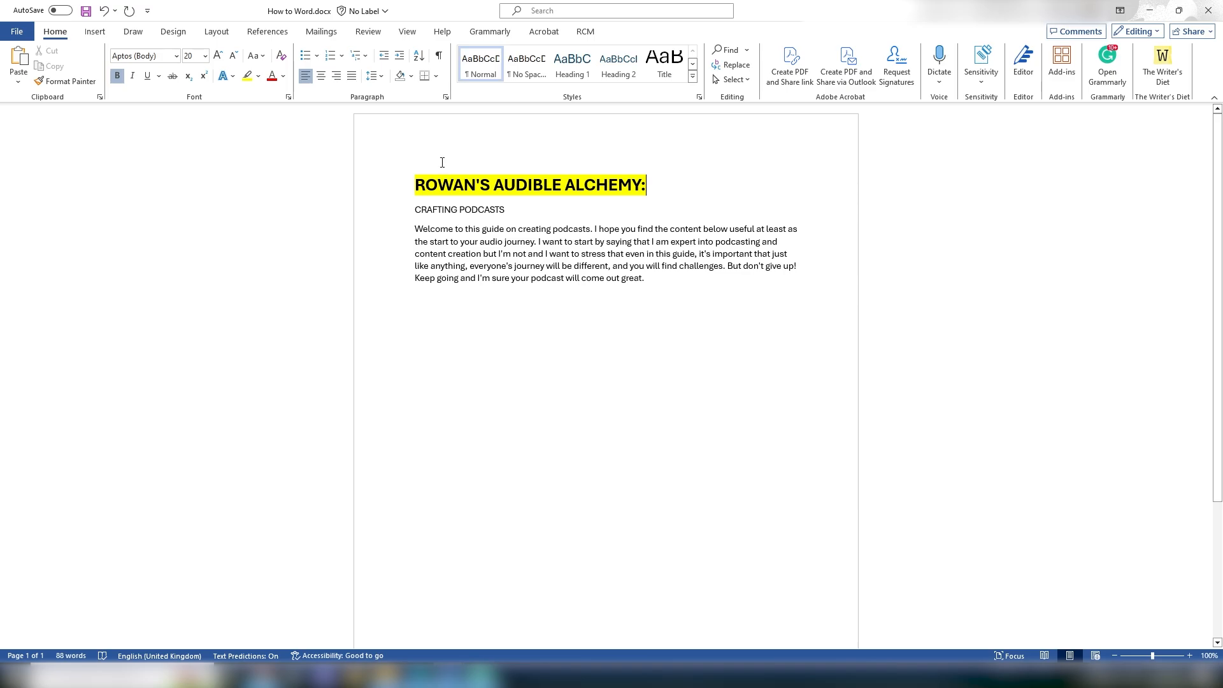
# - Remove the highlight from the title line by setting it to No Colour
pyautogui.moveTo(416, 185); pyautogui.dragTo(653, 185)
pyautogui.click(258, 76)
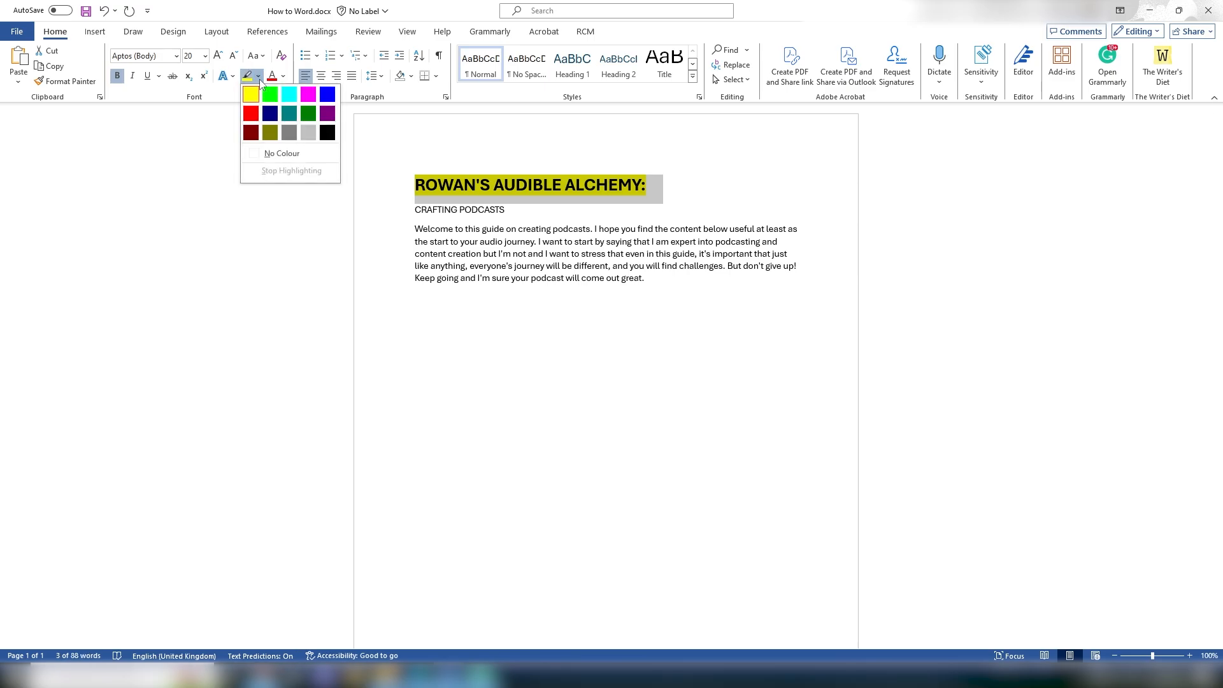
pyautogui.click(292, 154)
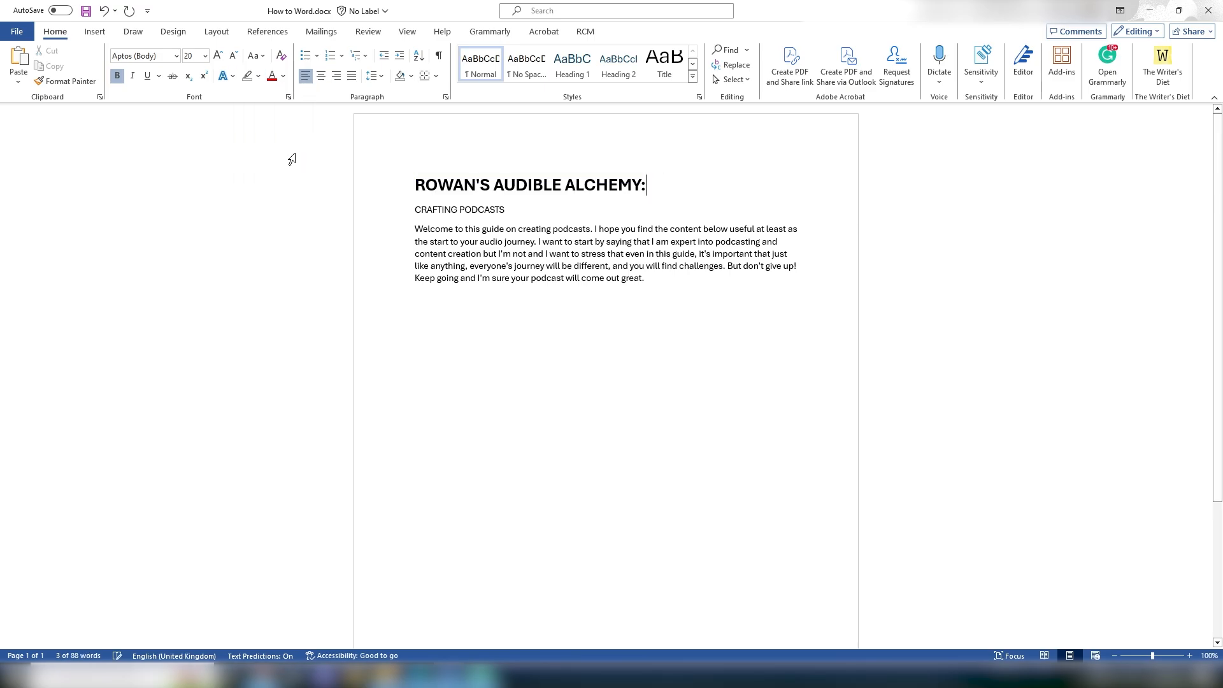
pyautogui.click(234, 77)
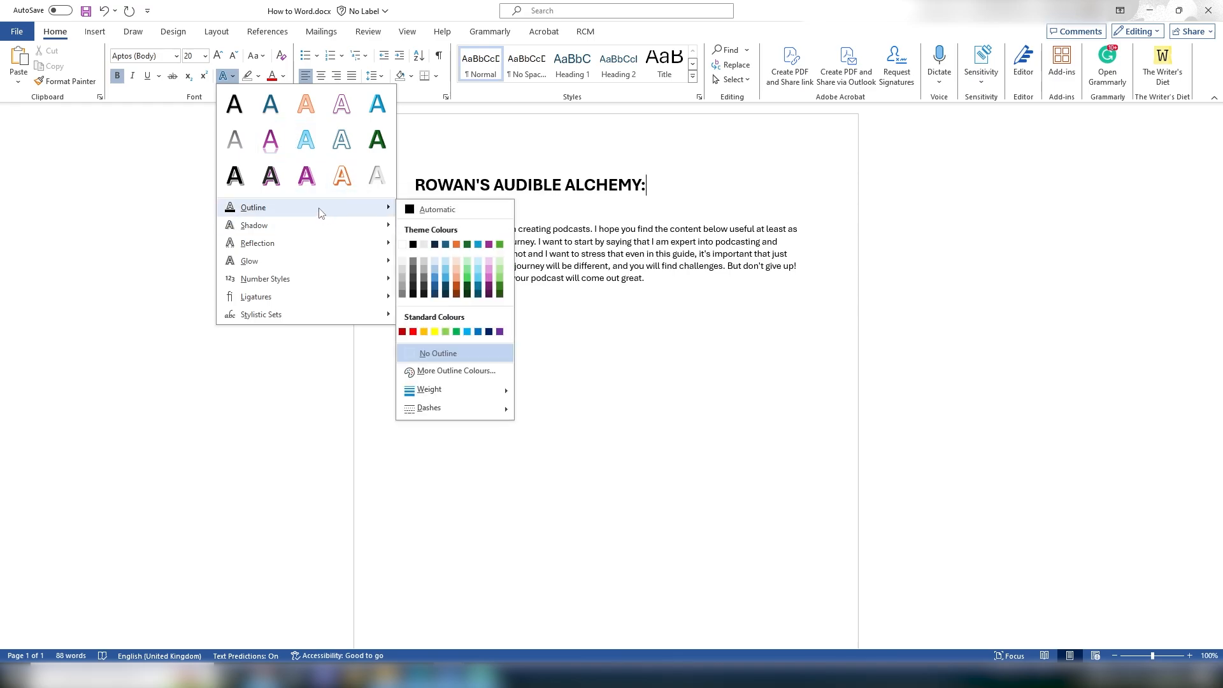
pyautogui.moveTo(330, 244)
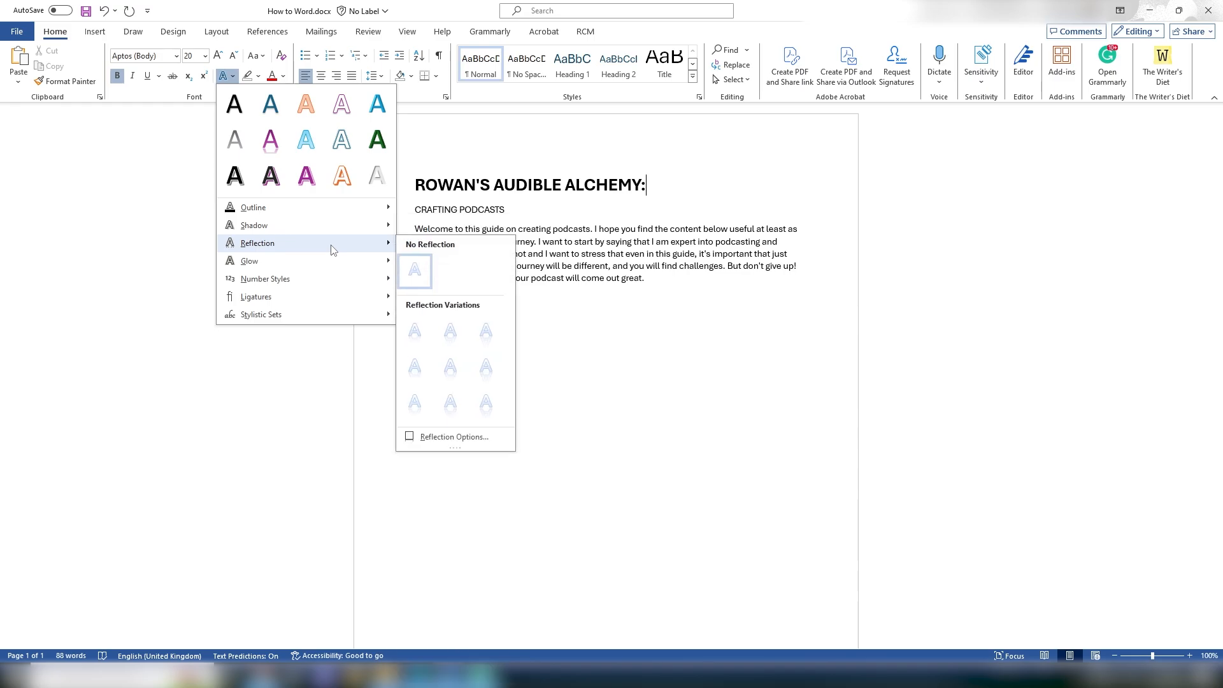
pyautogui.click(482, 171)
# - Change the font colour of the title line to a dark green theme colour
pyautogui.moveTo(415, 185); pyautogui.dragTo(663, 186)
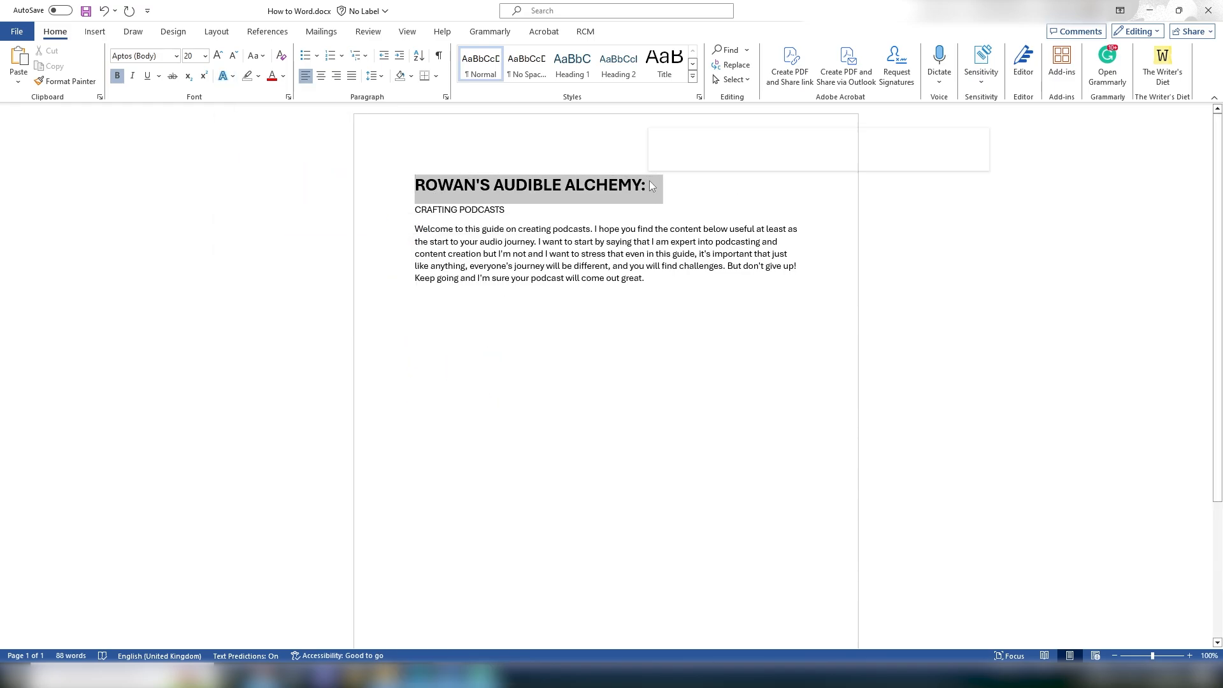
pyautogui.click(284, 77)
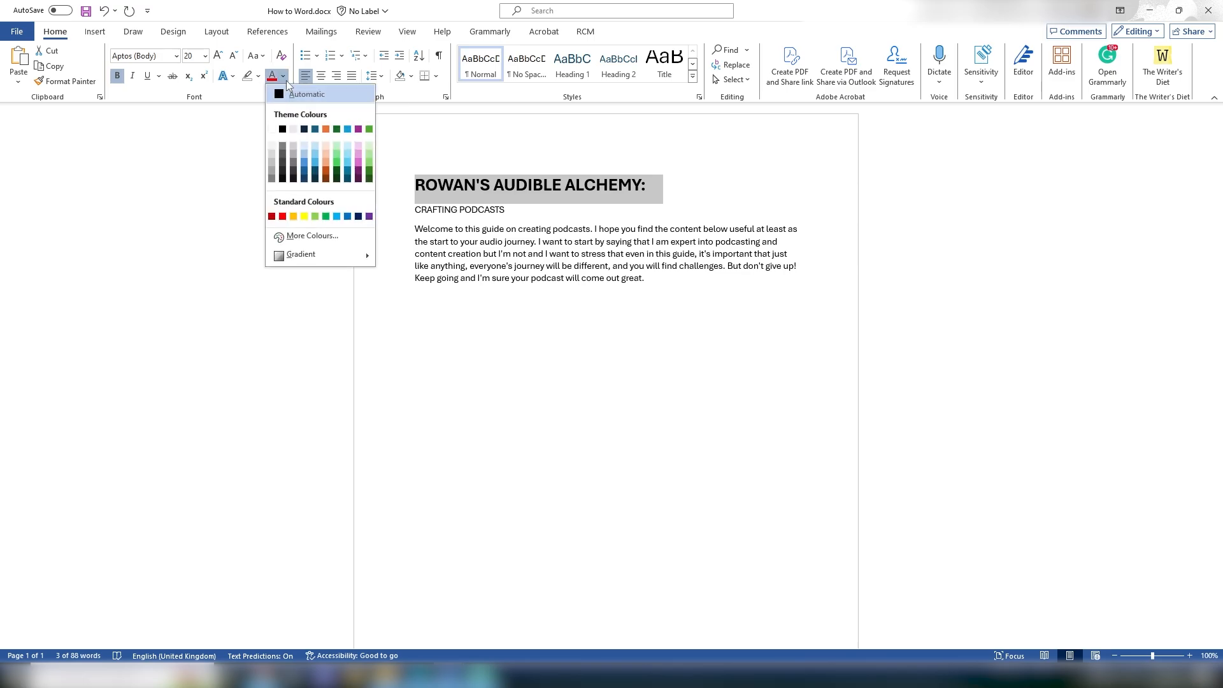
pyautogui.click(337, 172)
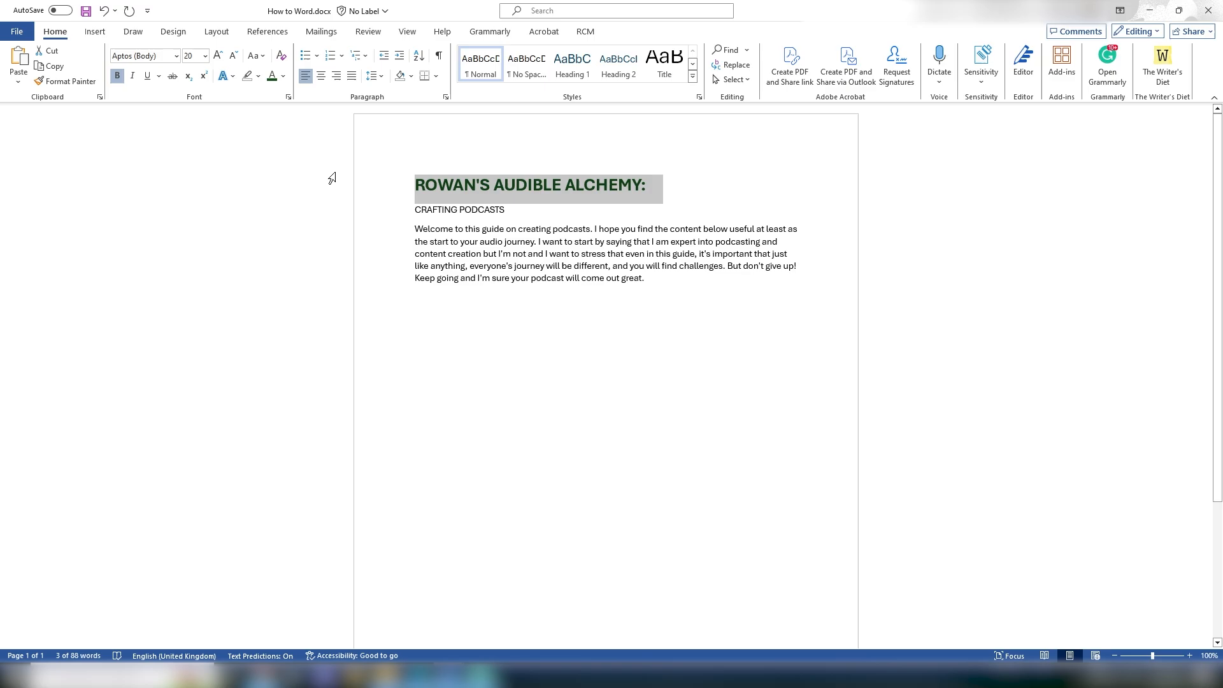
pyautogui.click(546, 208)
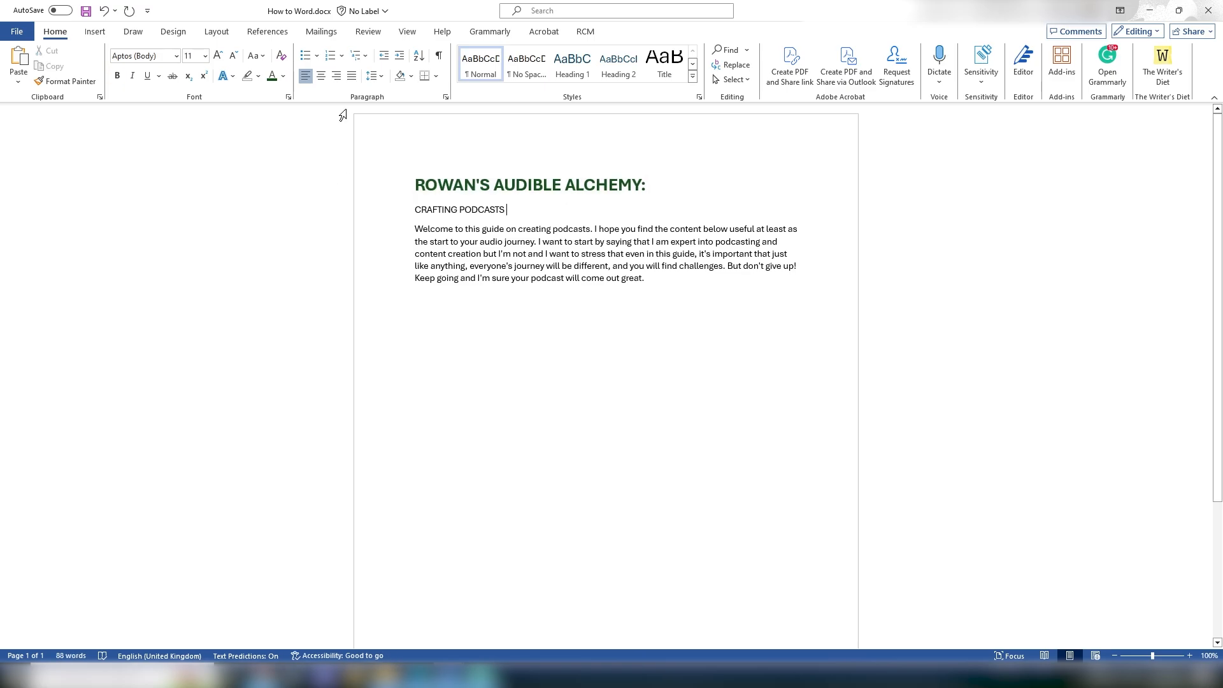
# - Try out custom font colour #346B19 for the title in the custom colour picker without applying it
pyautogui.moveTo(415, 182); pyautogui.dragTo(663, 188)
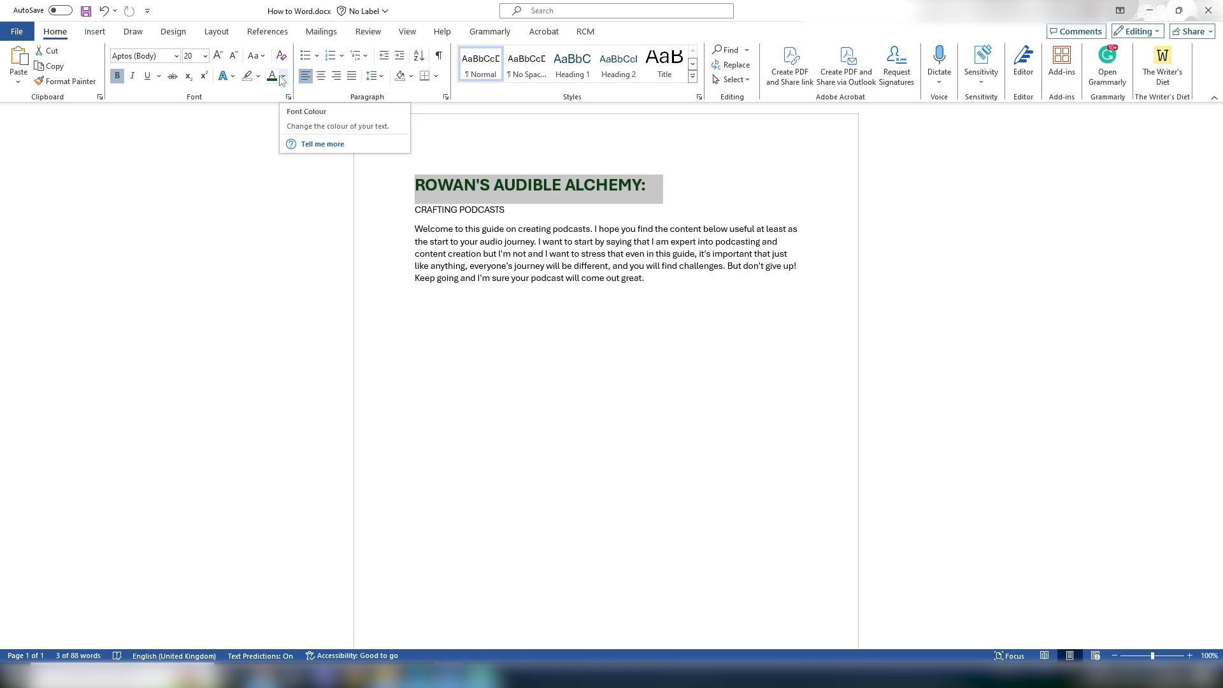
pyautogui.click(281, 76)
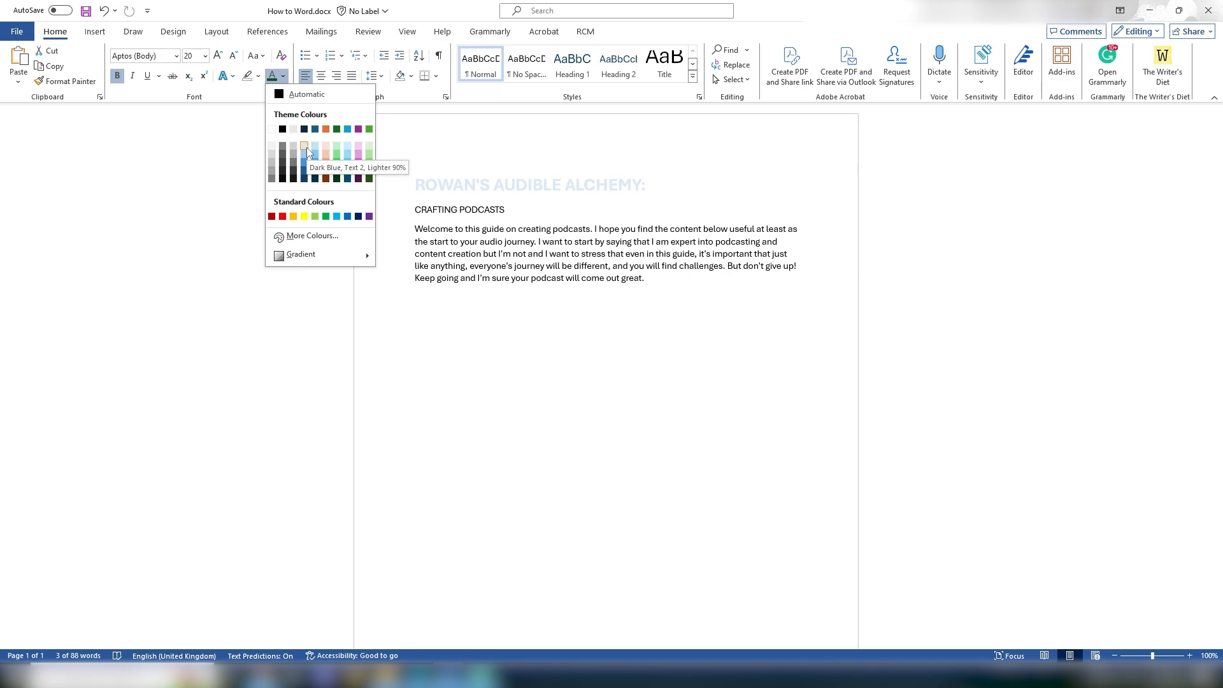
pyautogui.click(294, 237)
pyautogui.click(572, 306)
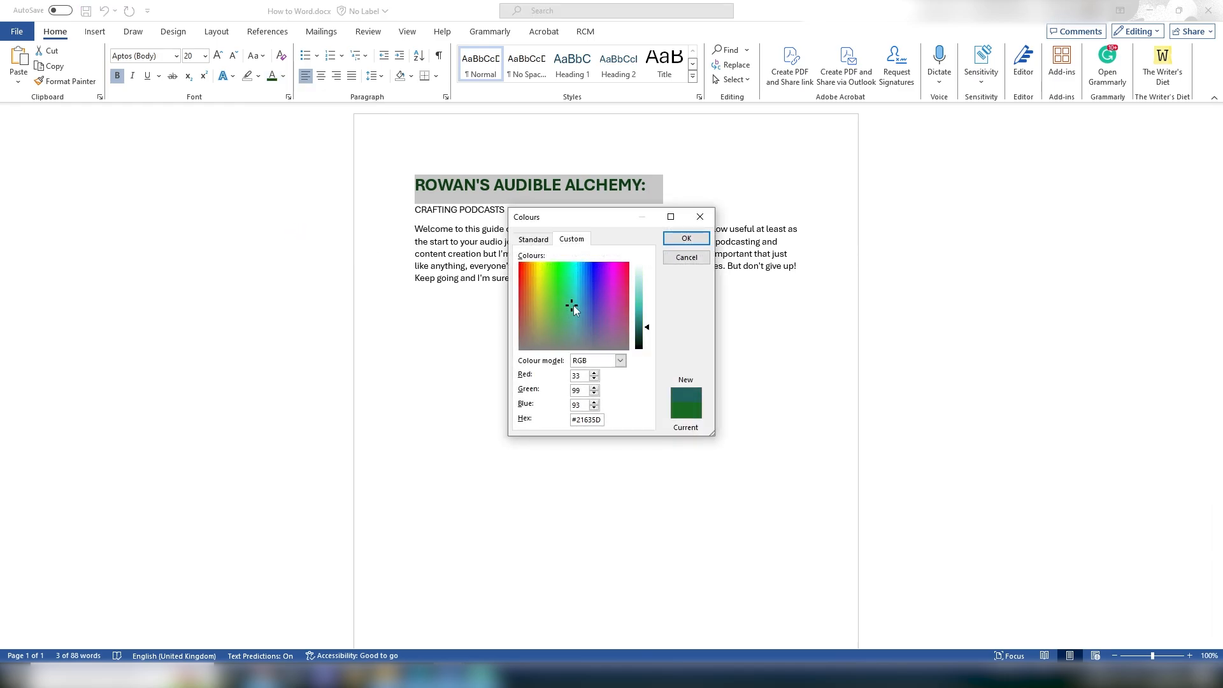
pyautogui.moveTo(573, 307); pyautogui.dragTo(548, 297)
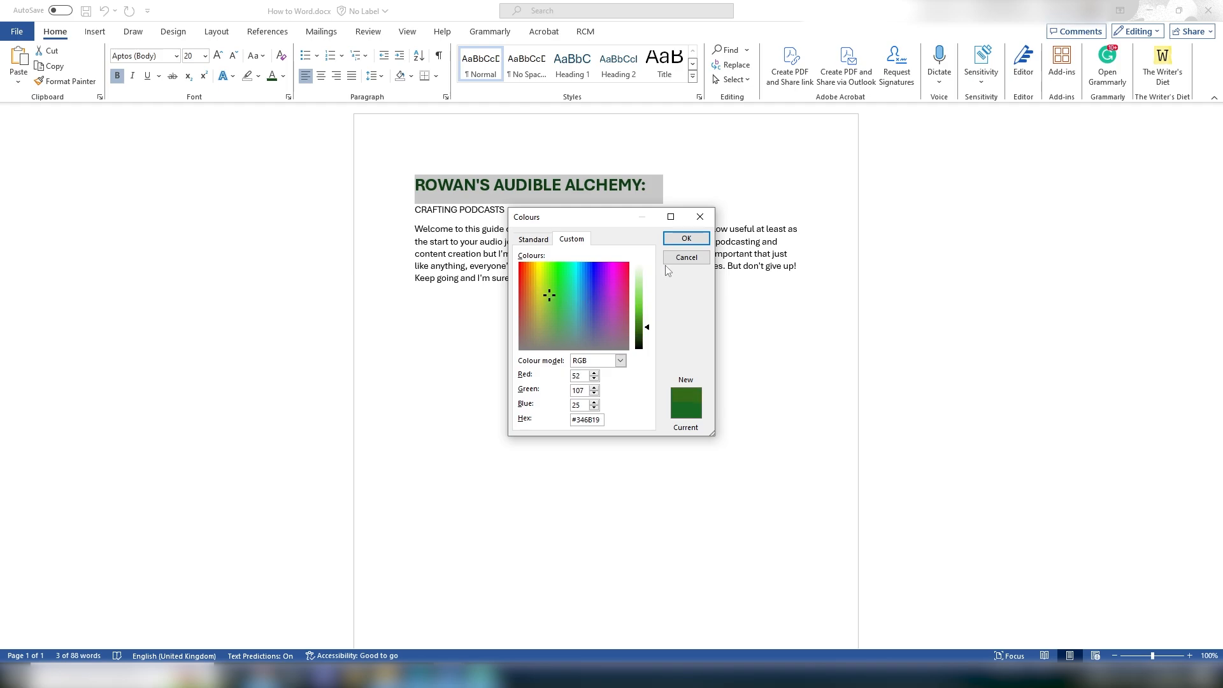
pyautogui.click(687, 258)
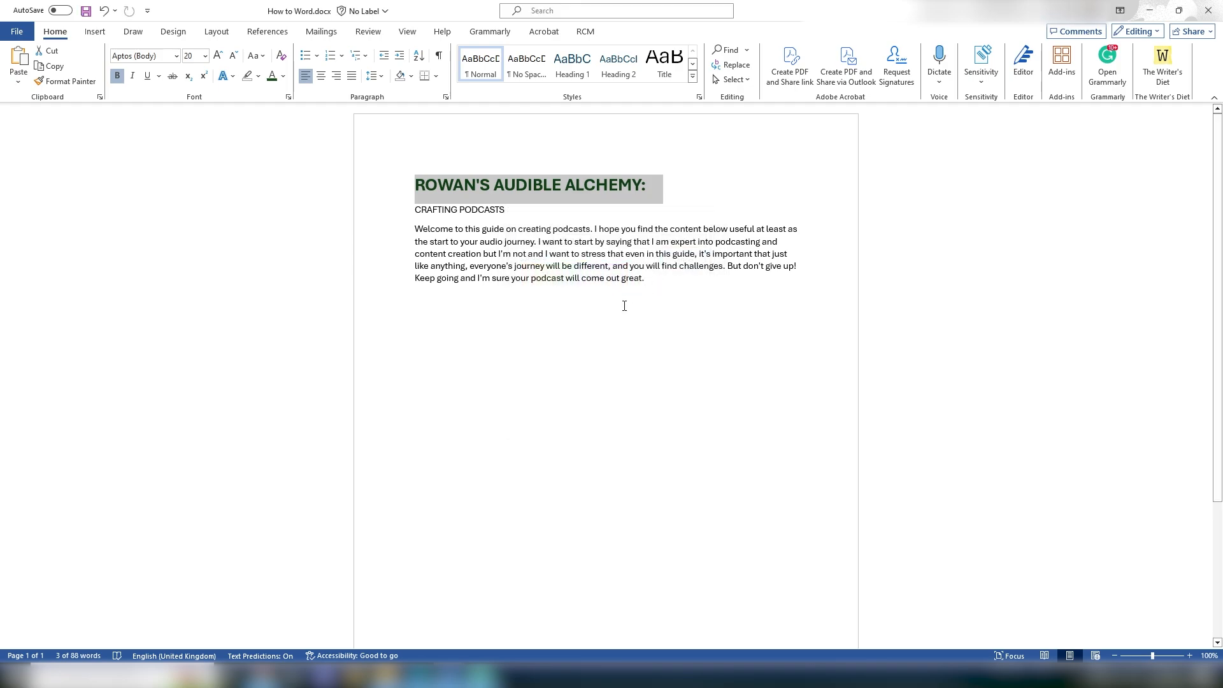
pyautogui.click(623, 304)
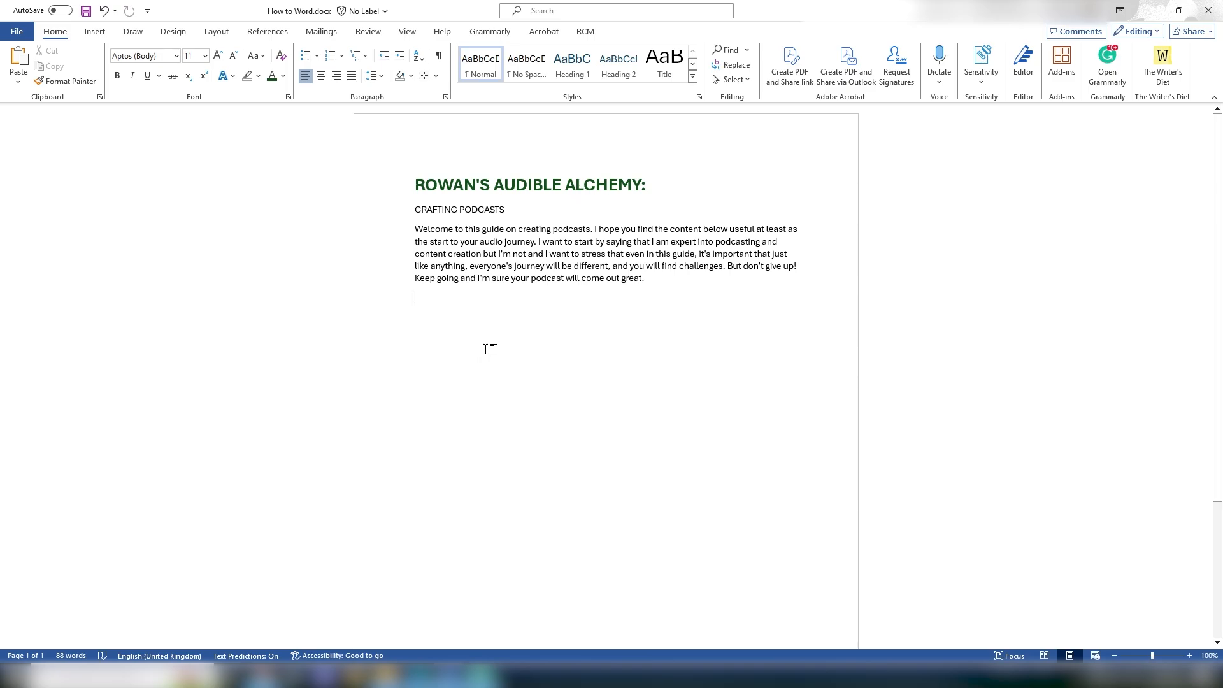
pyautogui.moveTo(415, 231); pyautogui.dragTo(735, 364)
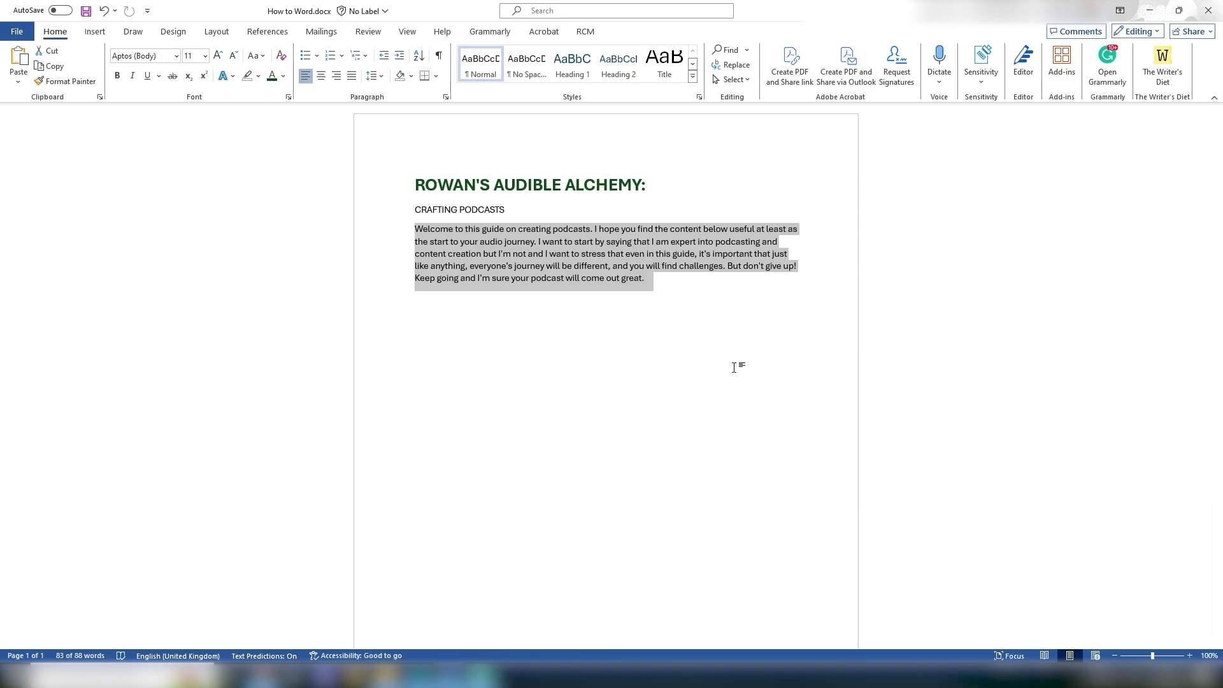
pyautogui.moveTo(694, 292); pyautogui.dragTo(406, 228)
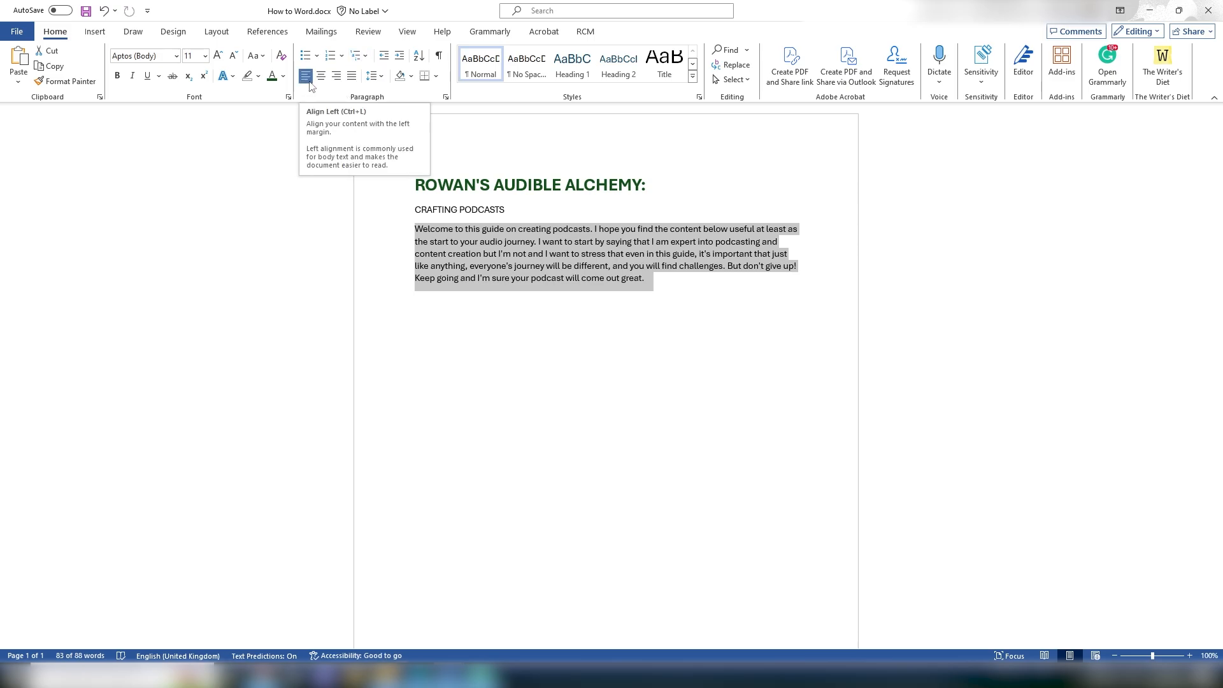
pyautogui.click(666, 315)
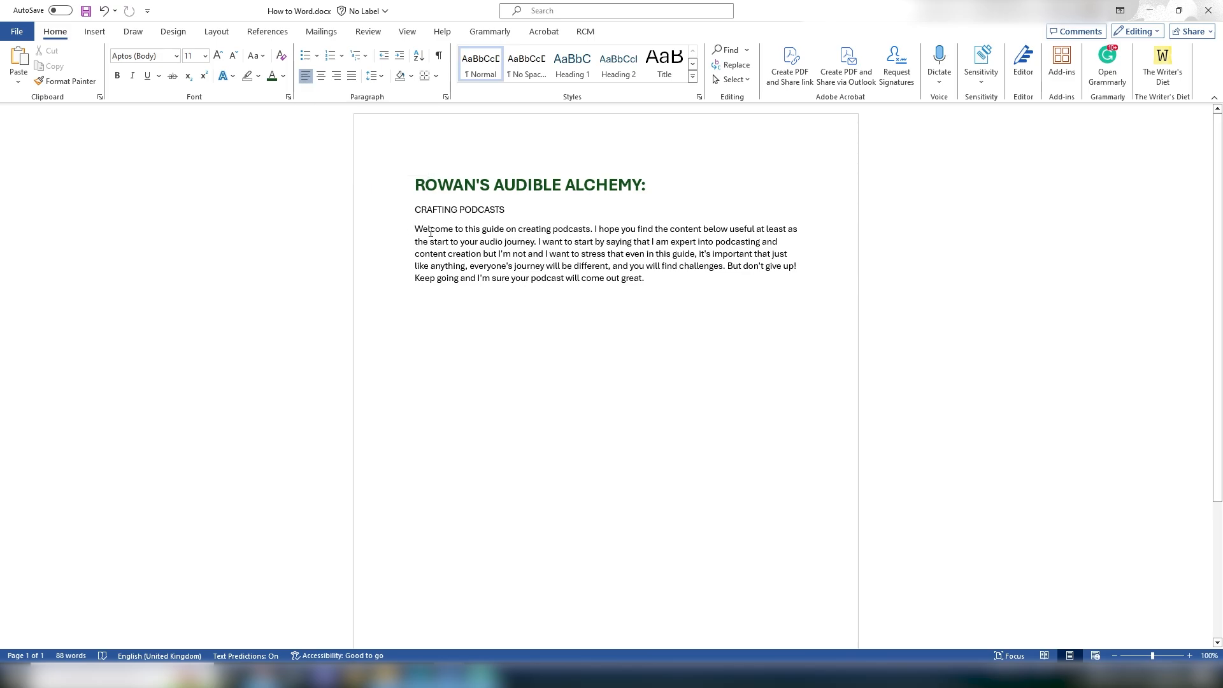
pyautogui.moveTo(417, 229); pyautogui.dragTo(664, 288)
# - Centre the title line and switch it to right alignment
pyautogui.moveTo(415, 185); pyautogui.dragTo(642, 190)
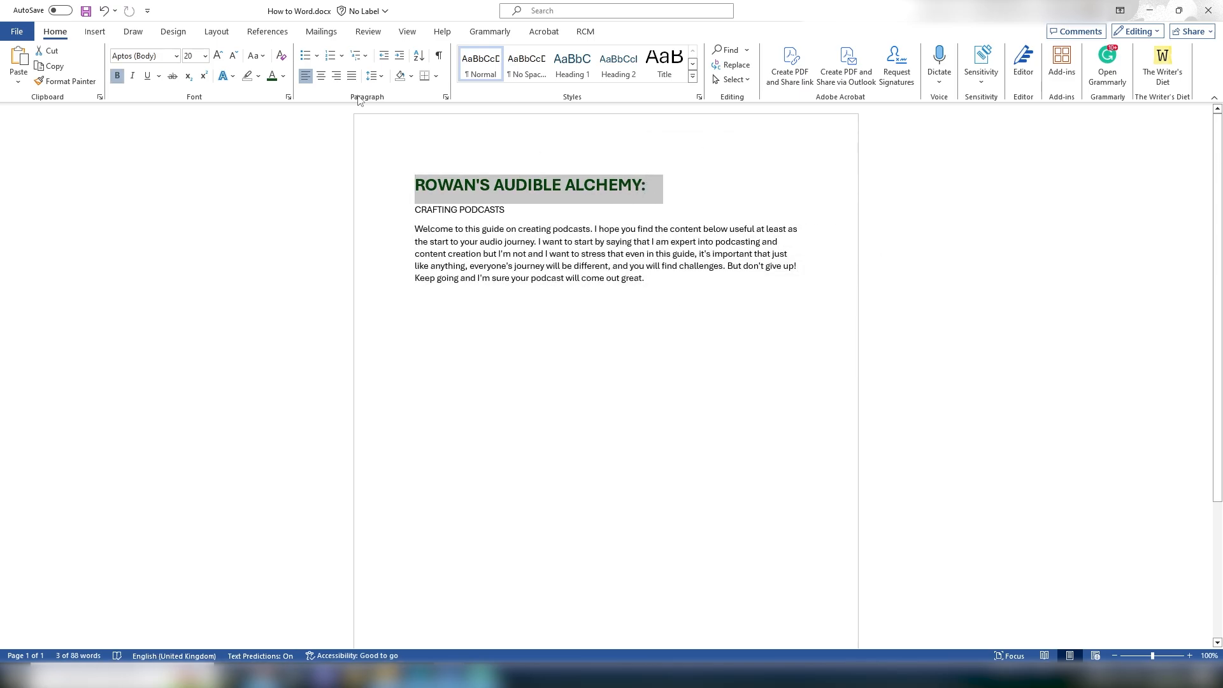
pyautogui.click(320, 83)
pyautogui.click(860, 238)
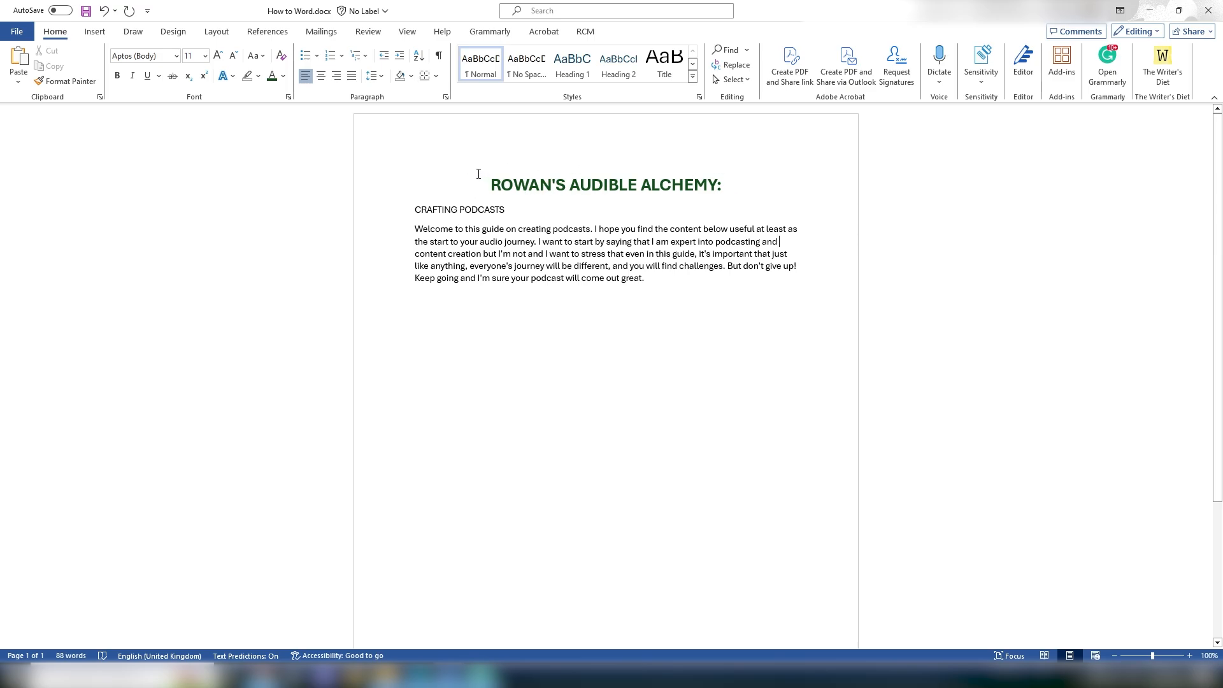
pyautogui.moveTo(479, 174); pyautogui.dragTo(718, 186)
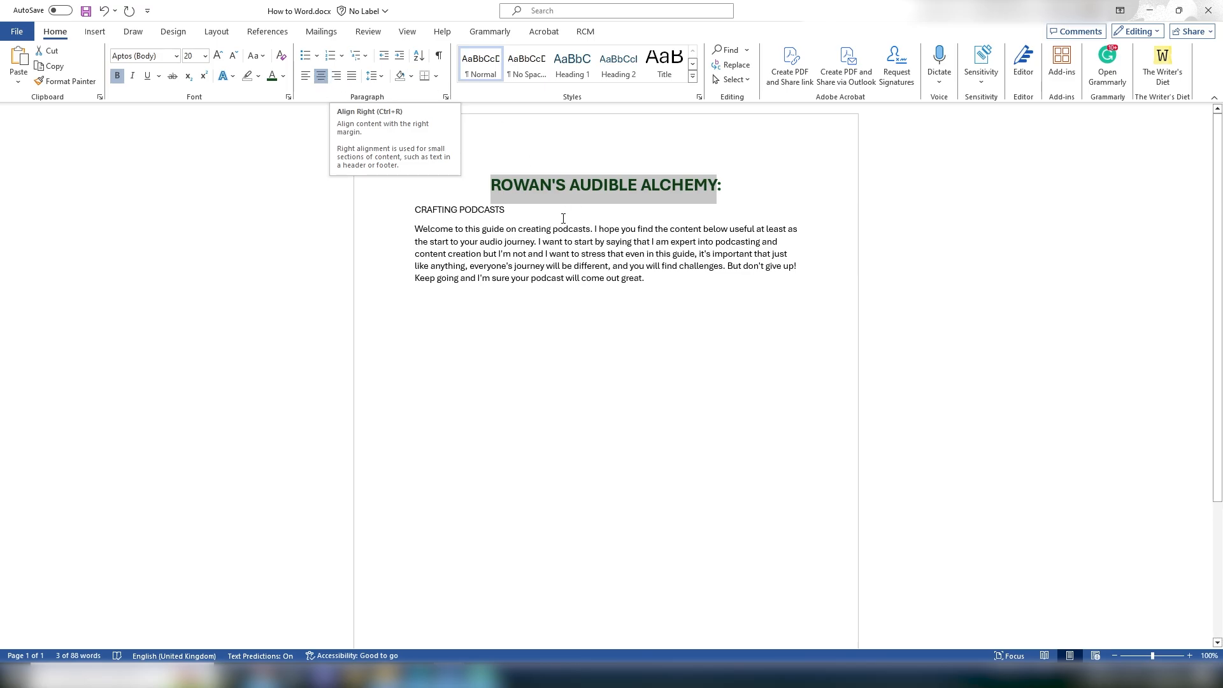
pyautogui.click(336, 76)
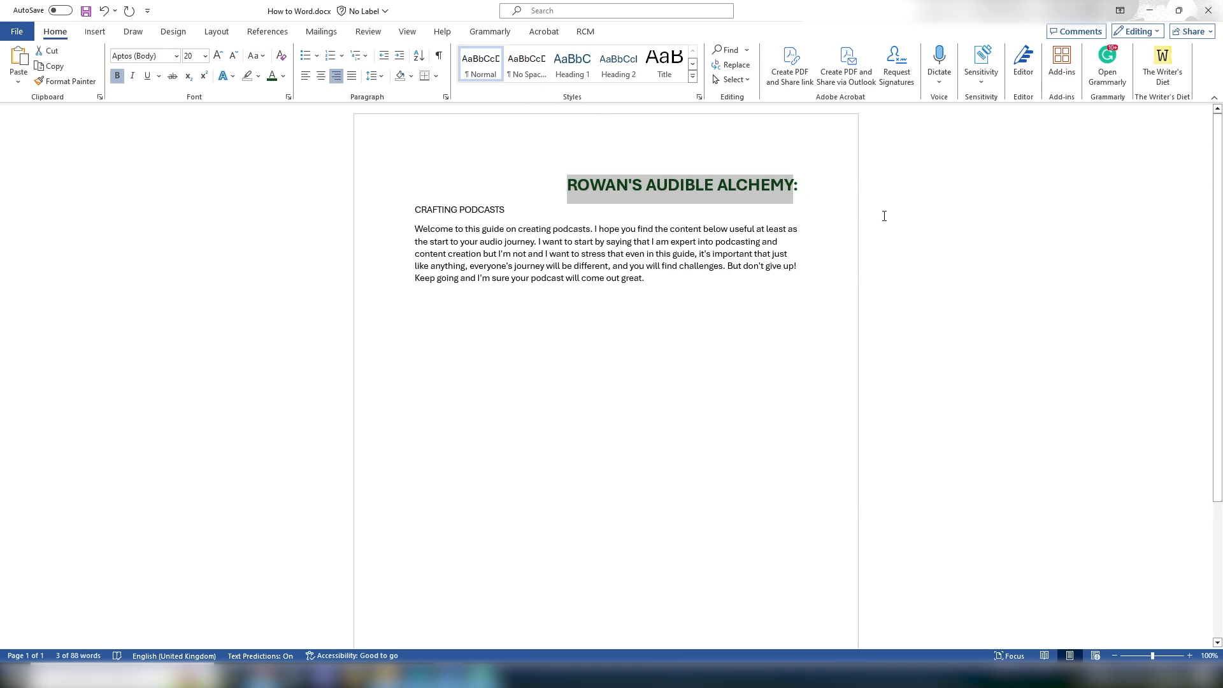
# - Justify the title line and return it to left alignment
pyautogui.click(355, 81)
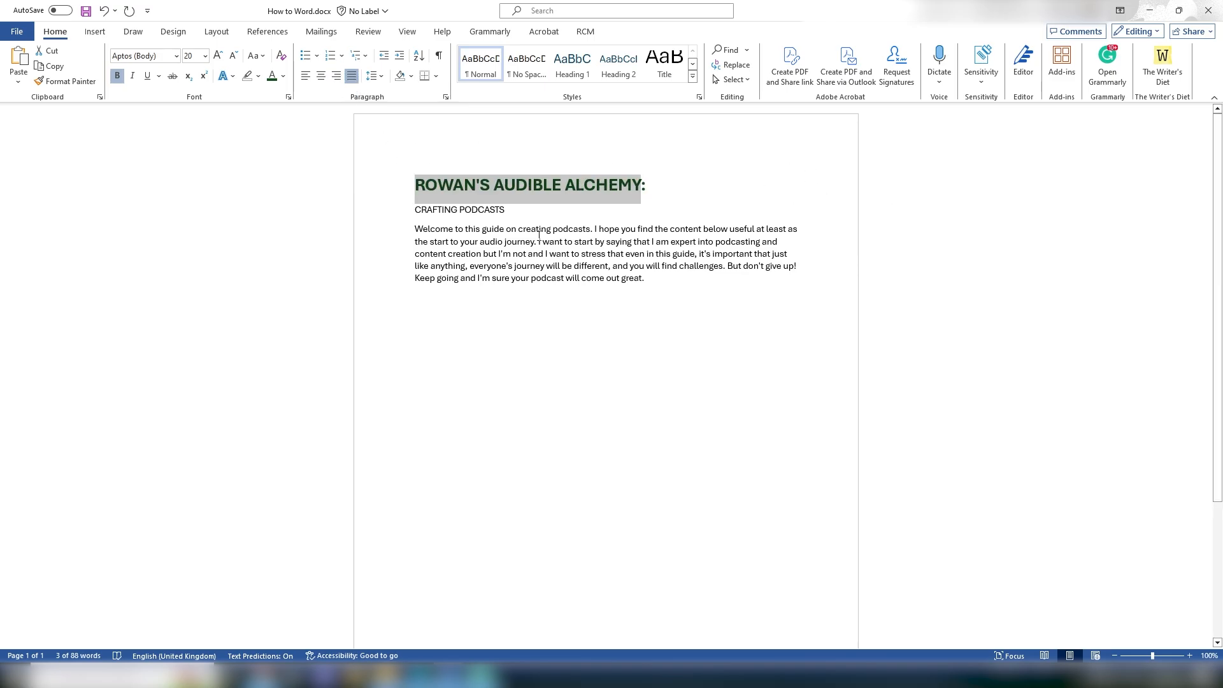
pyautogui.click(306, 77)
pyautogui.click(464, 252)
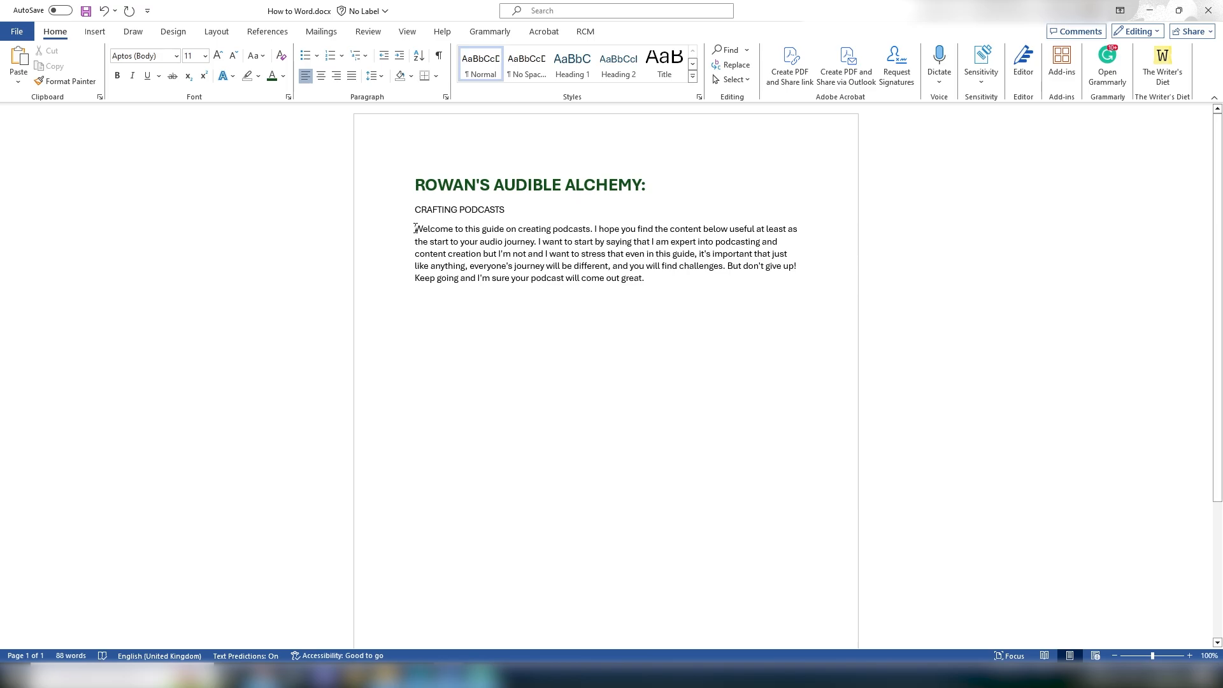
# - Split the introductory paragraph so that "But don't give up!" and "Keep going and I'm sure your podcast will come out great." each start a new paragraph
pyautogui.moveTo(415, 229); pyautogui.dragTo(435, 229)
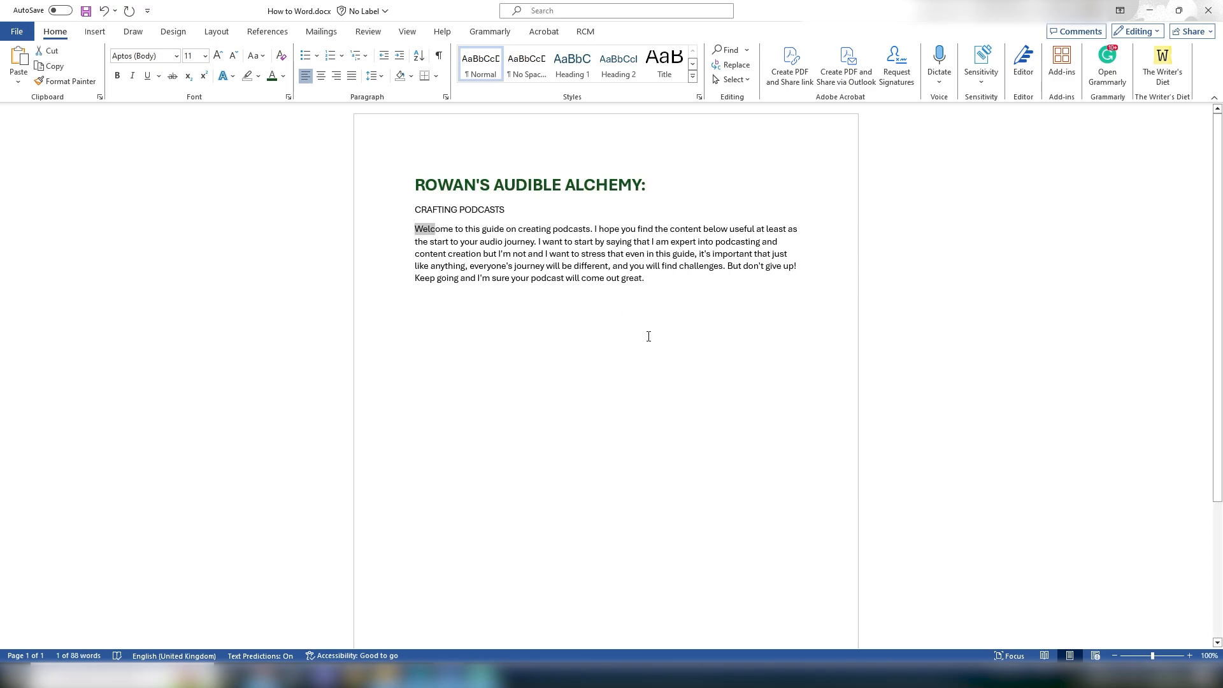
pyautogui.click(657, 266)
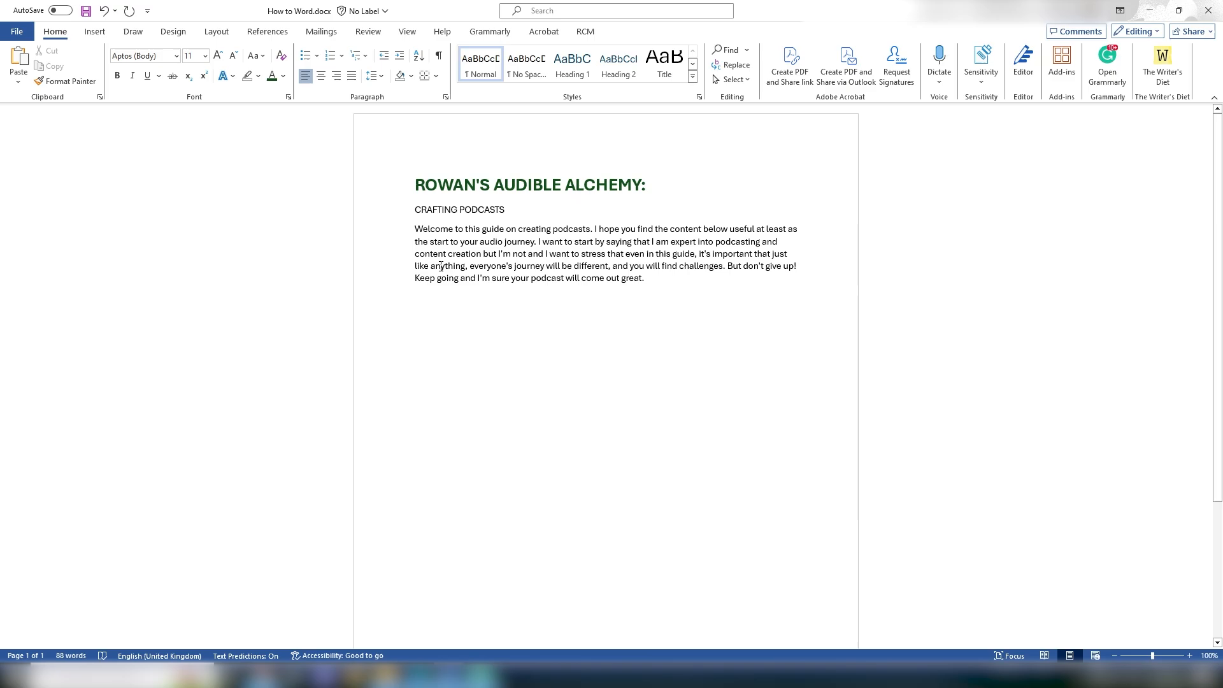
pyautogui.hotkey('ctrl', 'End')
pyautogui.press('Return')
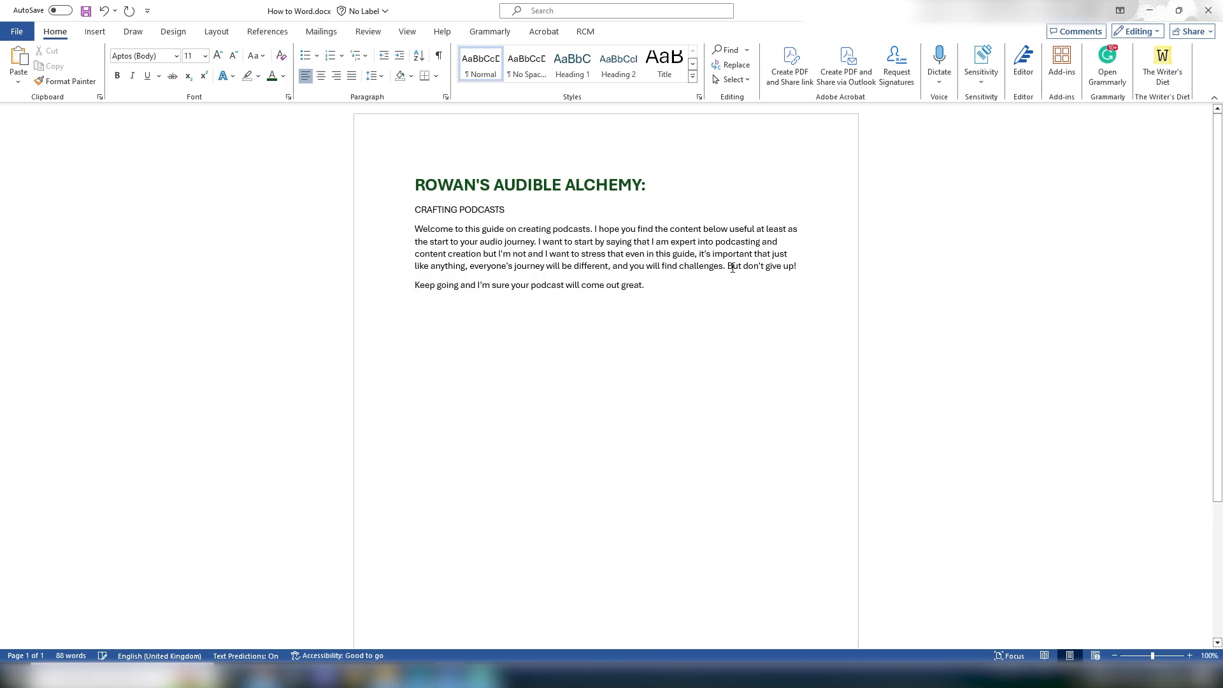
pyautogui.click(729, 266)
pyautogui.press('Return')
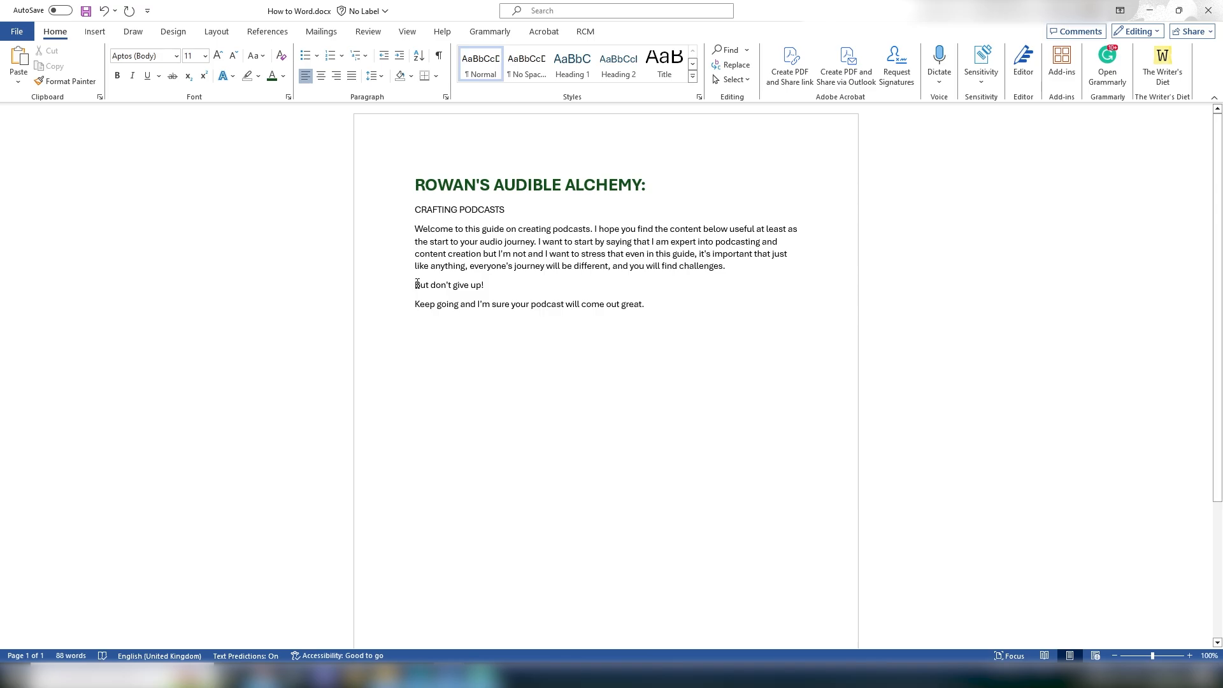
# - Turn the "But don't give up!" and "Keep going" lines into a bulleted list
pyautogui.click(306, 56)
pyautogui.click(416, 305)
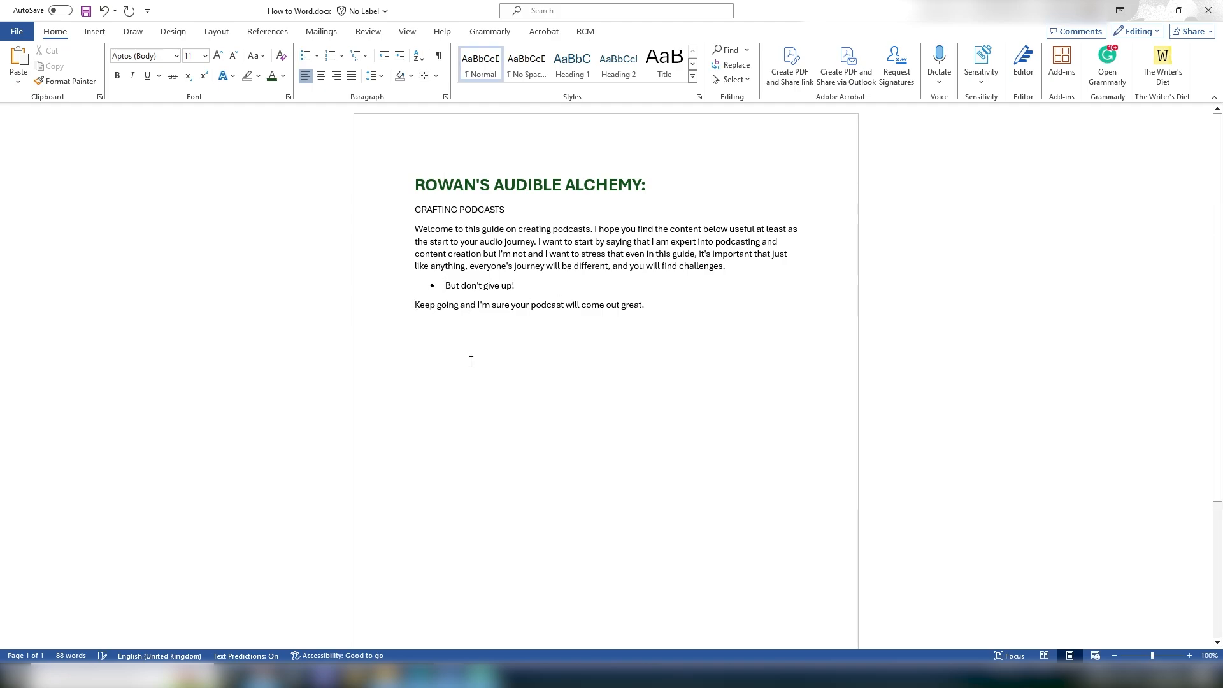
pyautogui.click(306, 55)
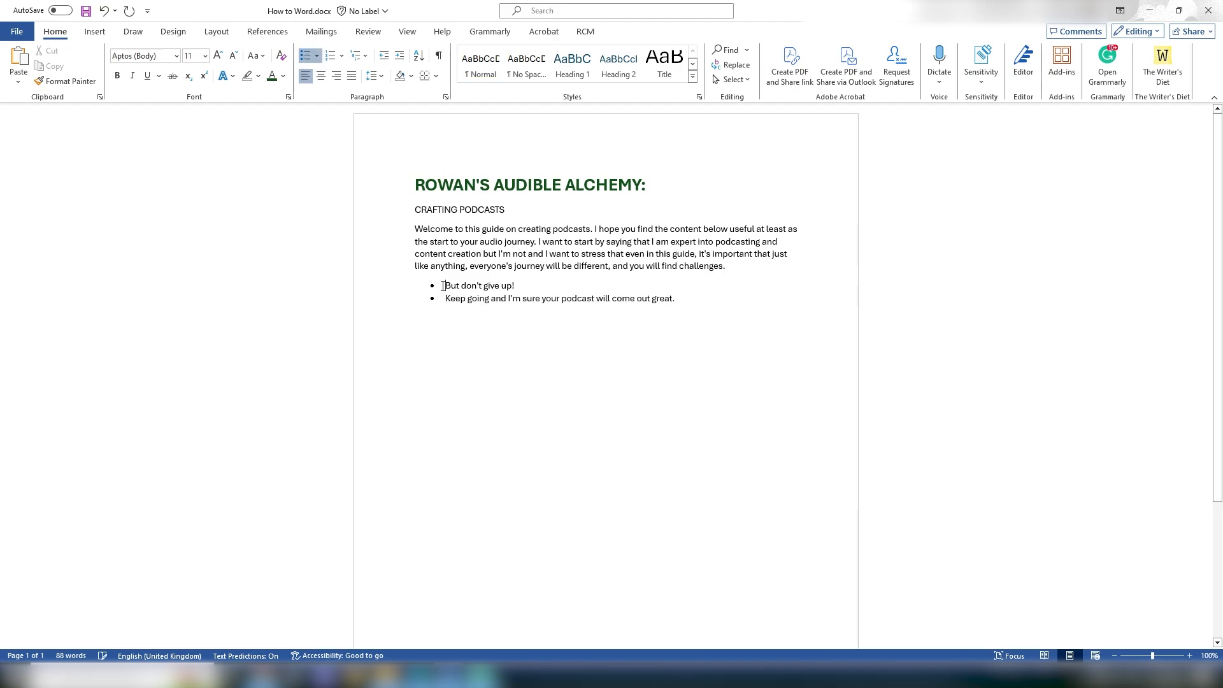
# - Change the bullets of the "But don't give up!" and "Keep going" items to the four-diamond symbol
pyautogui.click(317, 57)
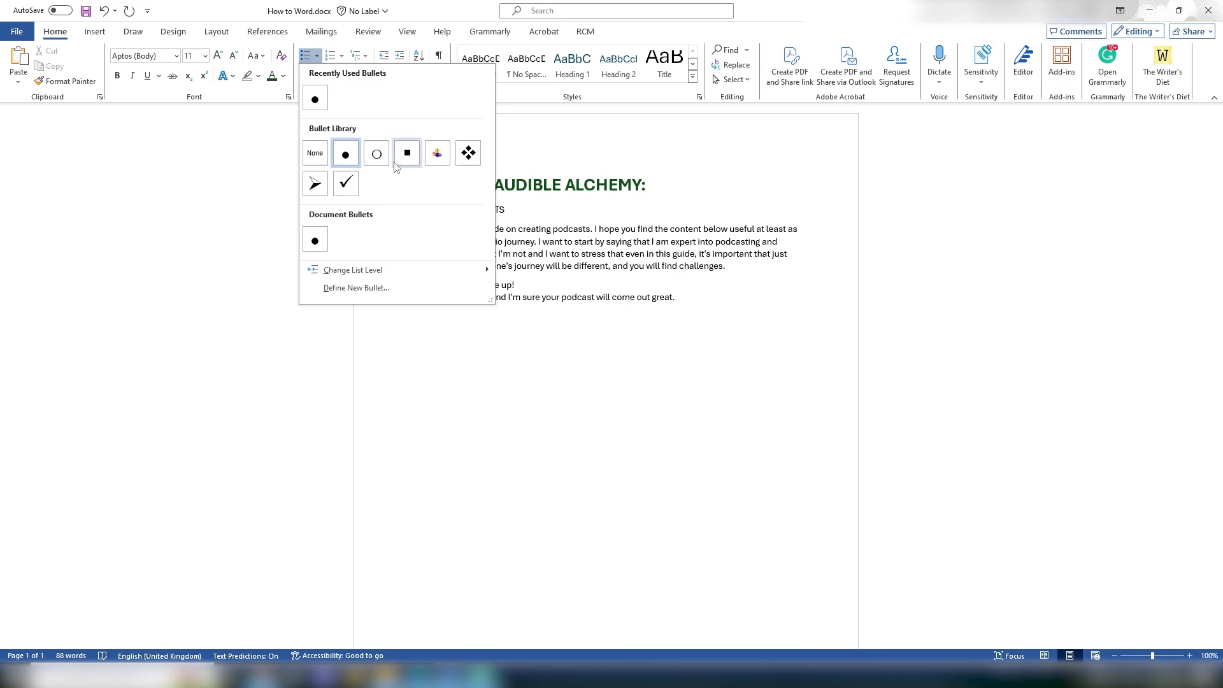
pyautogui.click(470, 156)
pyautogui.click(487, 344)
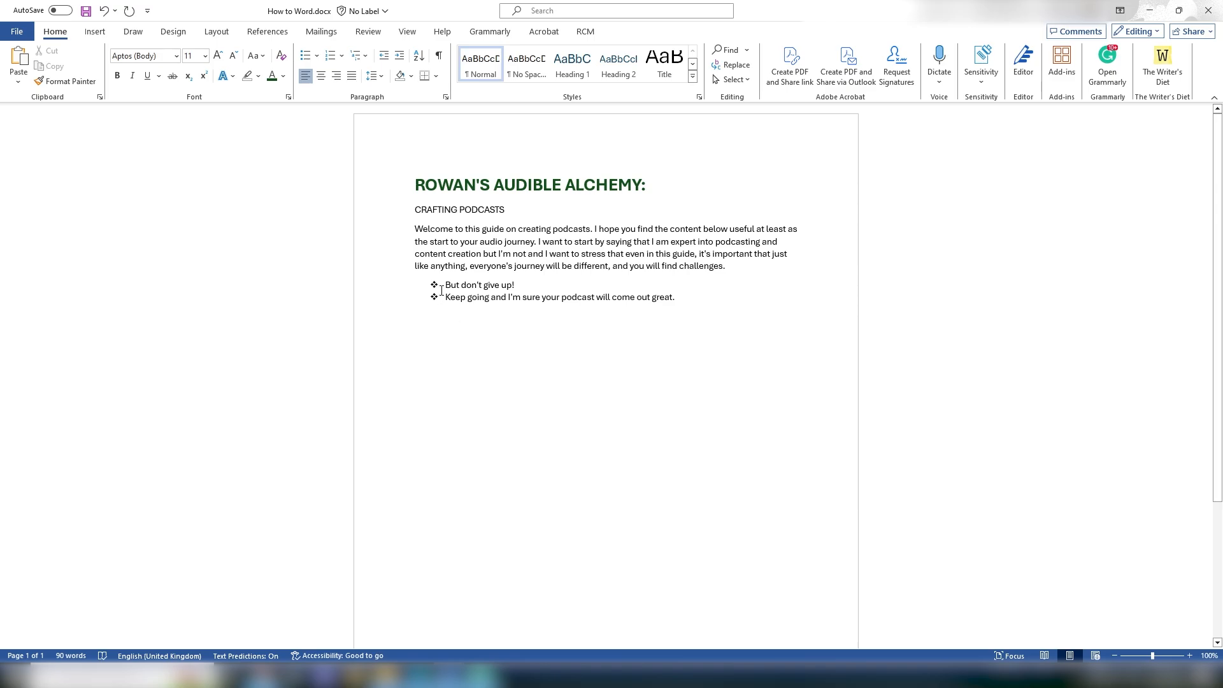
# - Convert the two bulleted lines into a numbered list in the 1., 2., 3. format and view the numbering library
pyautogui.moveTo(442, 291); pyautogui.dragTo(683, 305)
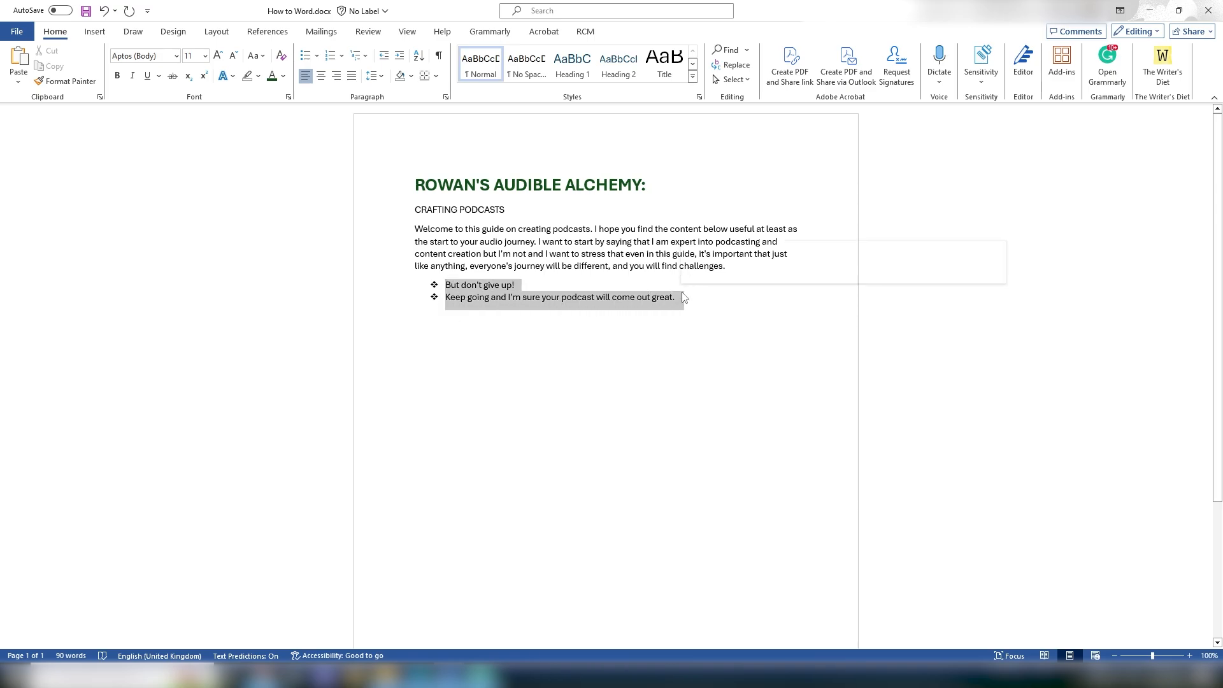
pyautogui.click(331, 61)
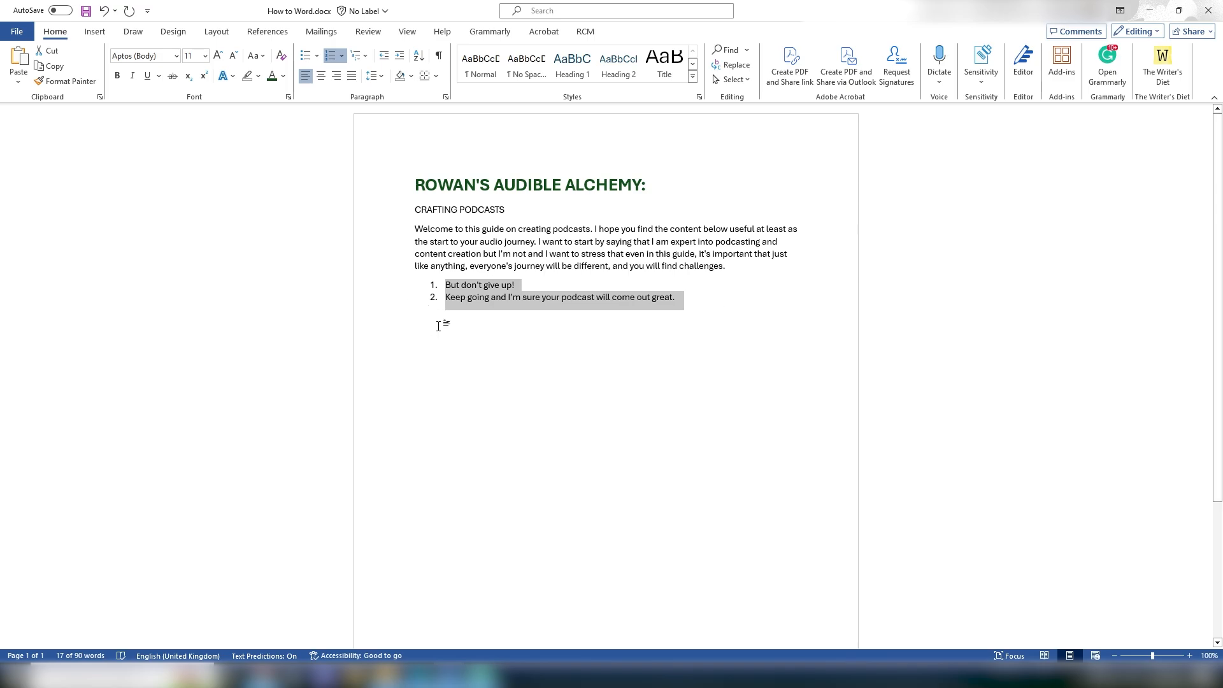
pyautogui.click(342, 57)
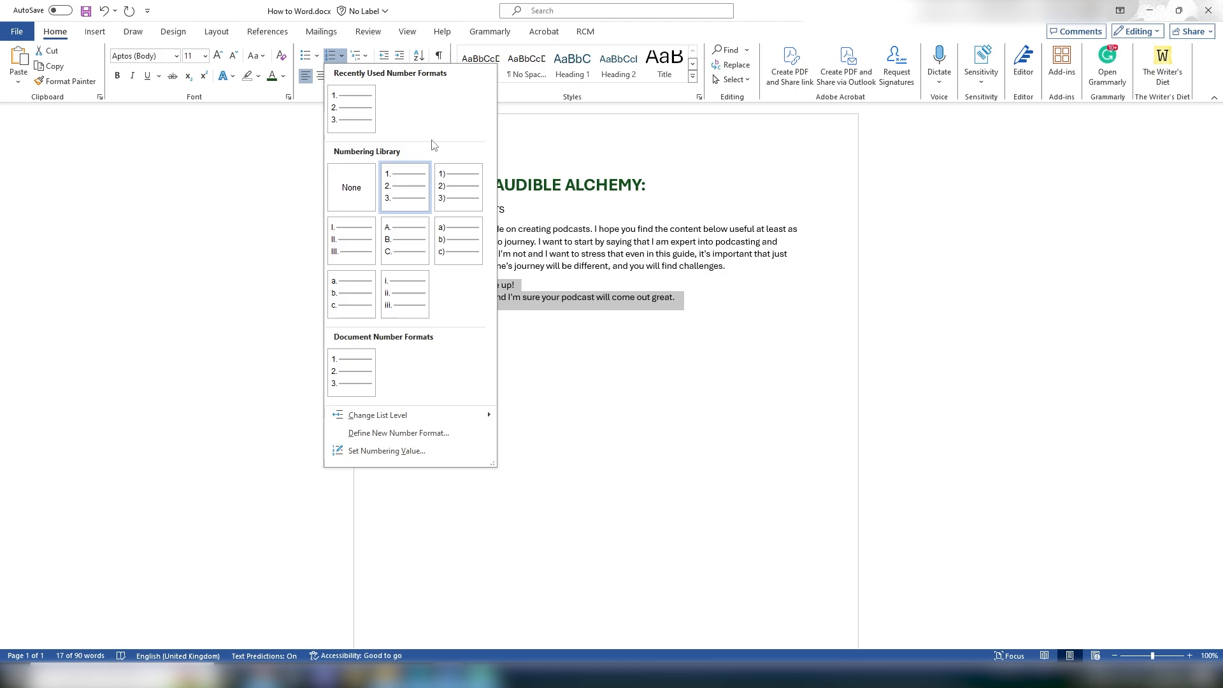
pyautogui.press('Escape')
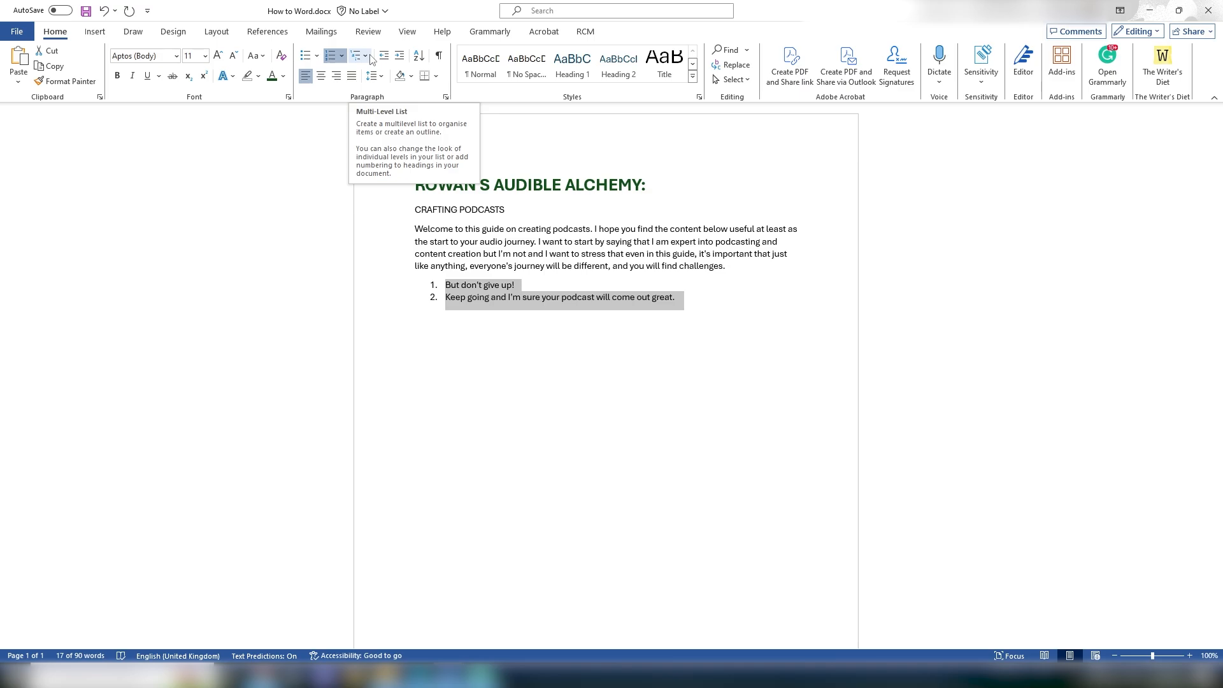
# - View the multilevel list styles available for the "Keep going" list item
pyautogui.moveTo(516, 285); pyautogui.dragTo(446, 286)
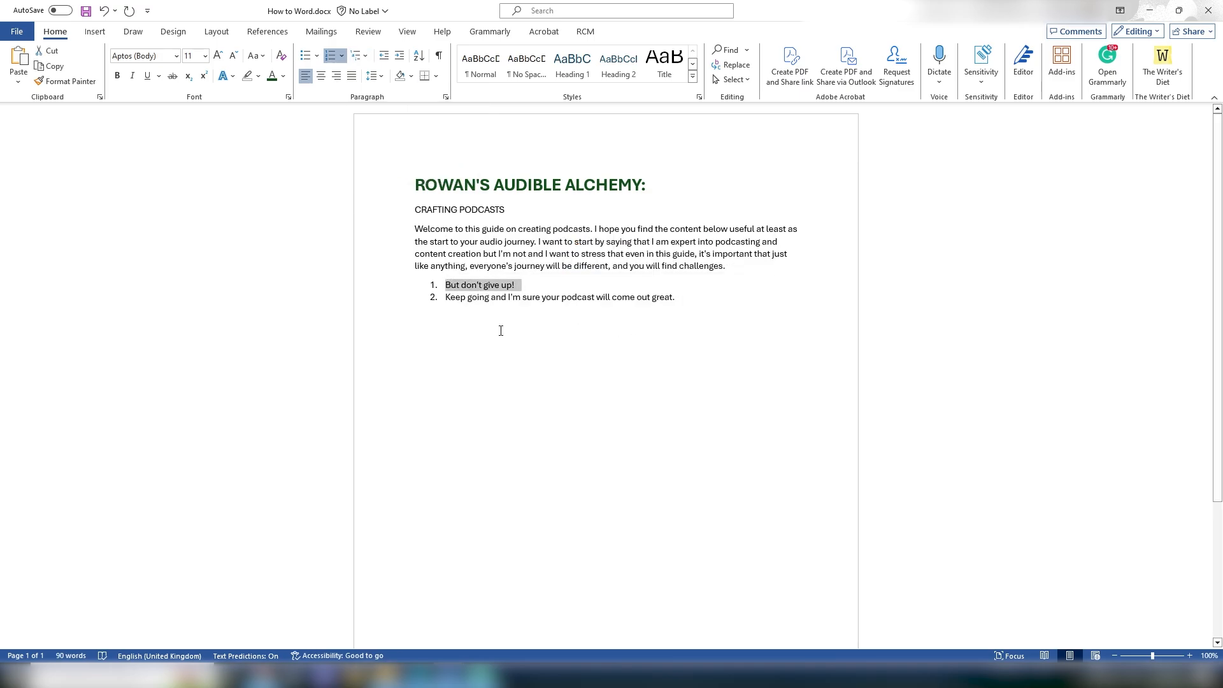
pyautogui.click(499, 331)
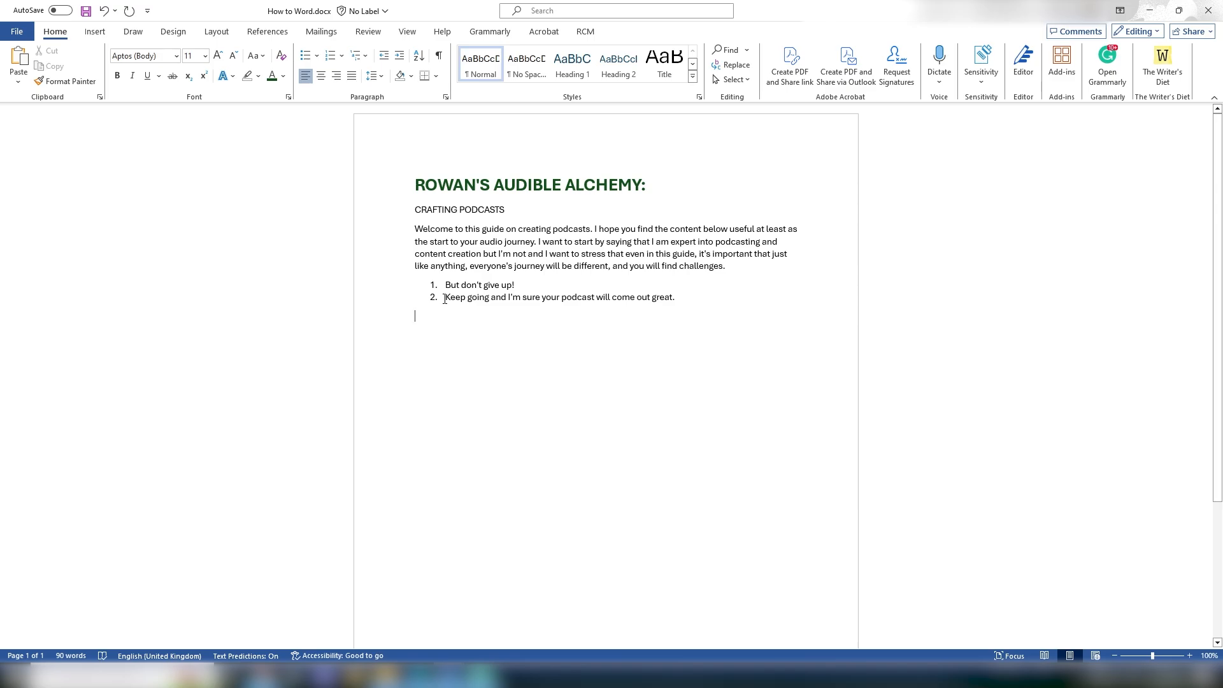
pyautogui.tripleClick(445, 299)
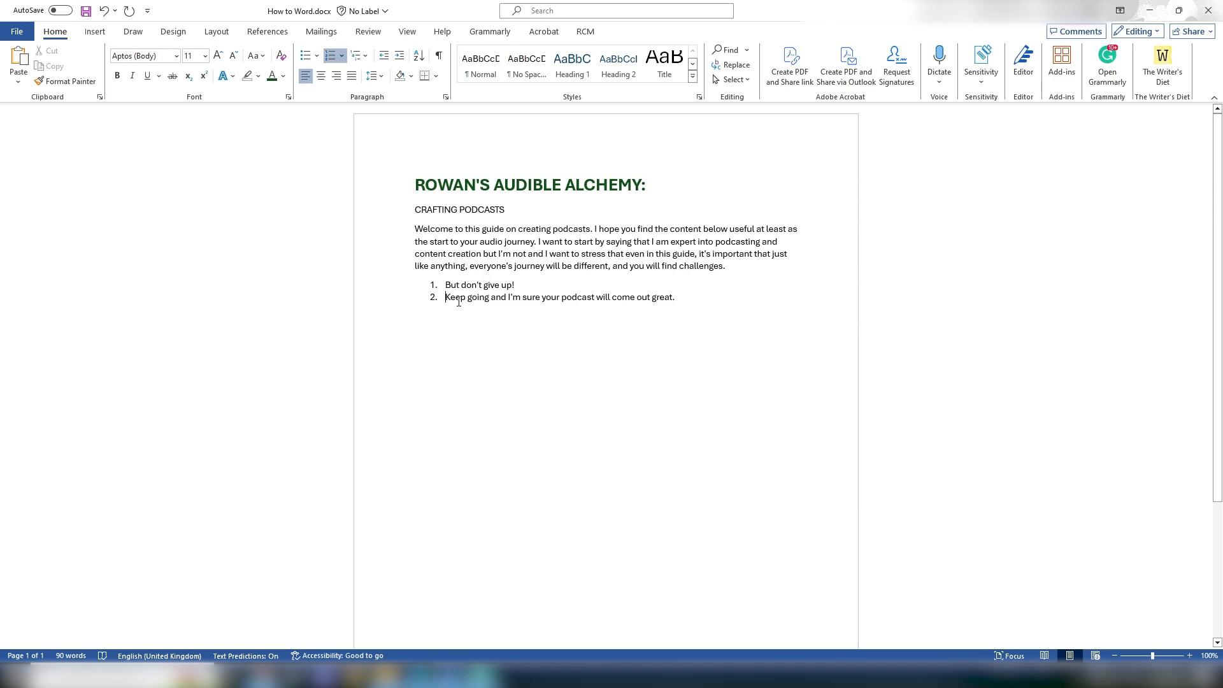
pyautogui.click(358, 56)
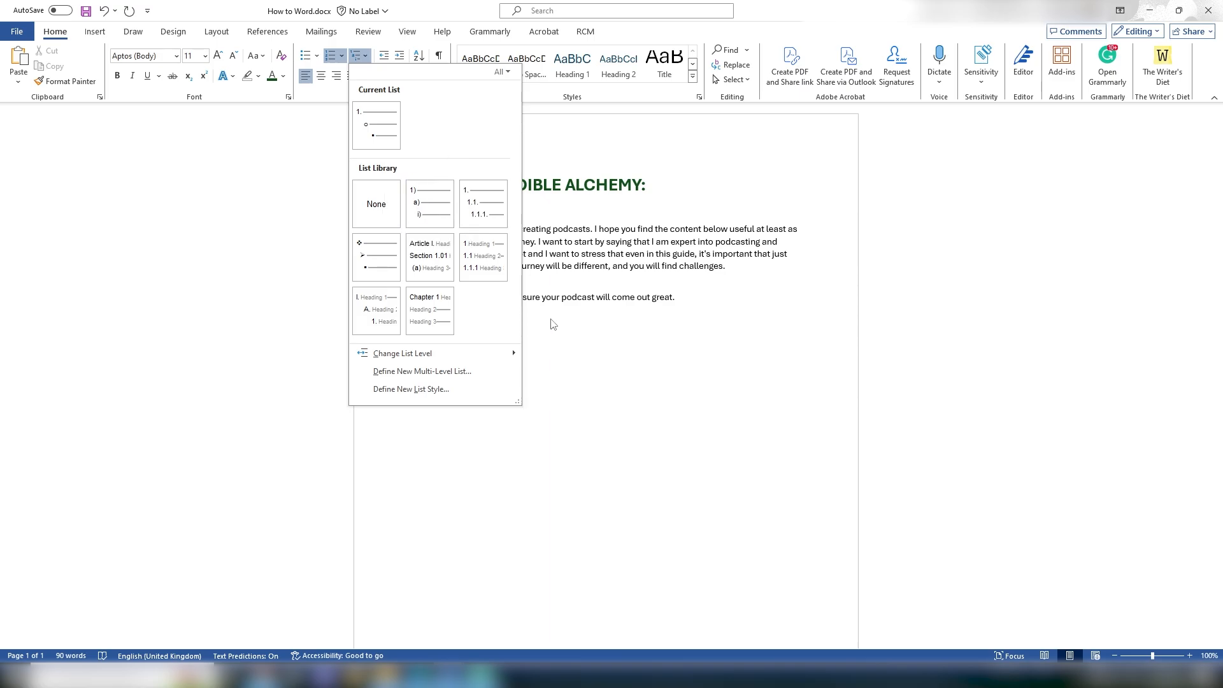
pyautogui.click(462, 294)
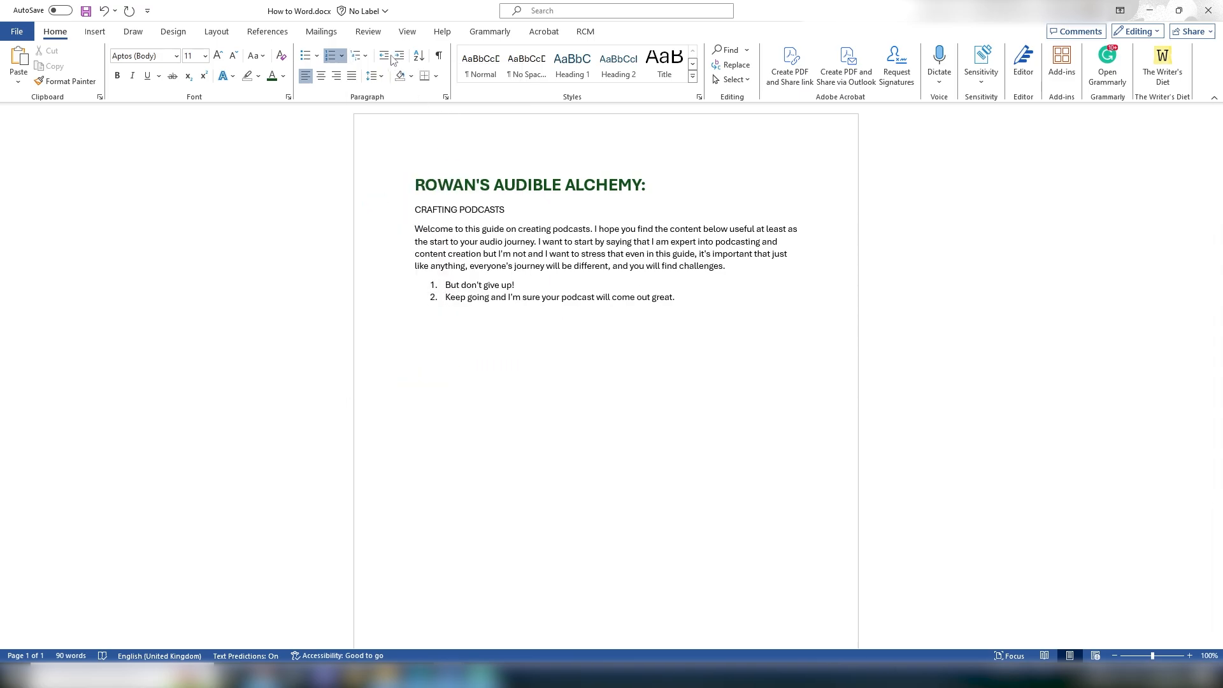
# - Increase the indent of the introductory "Welcome" paragraph and decrease it again
pyautogui.hotkey('ctrl', 'Up')
pyautogui.hotkey('ctrl', 'Up')
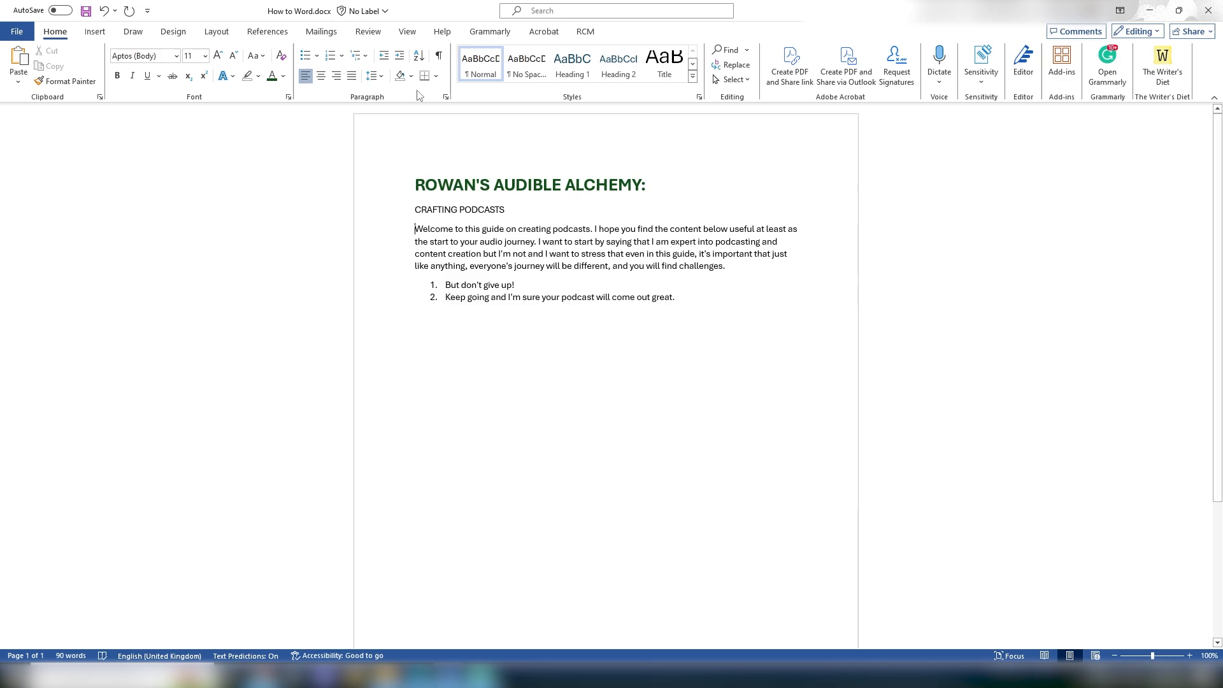
pyautogui.click(397, 59)
pyautogui.click(384, 56)
# - Demote the "Keep going" item to a numbered sub-level and apply the 1) a) i) multilevel list style
pyautogui.hotkey('ctrl', 'Down')
pyautogui.hotkey('ctrl', 'Down')
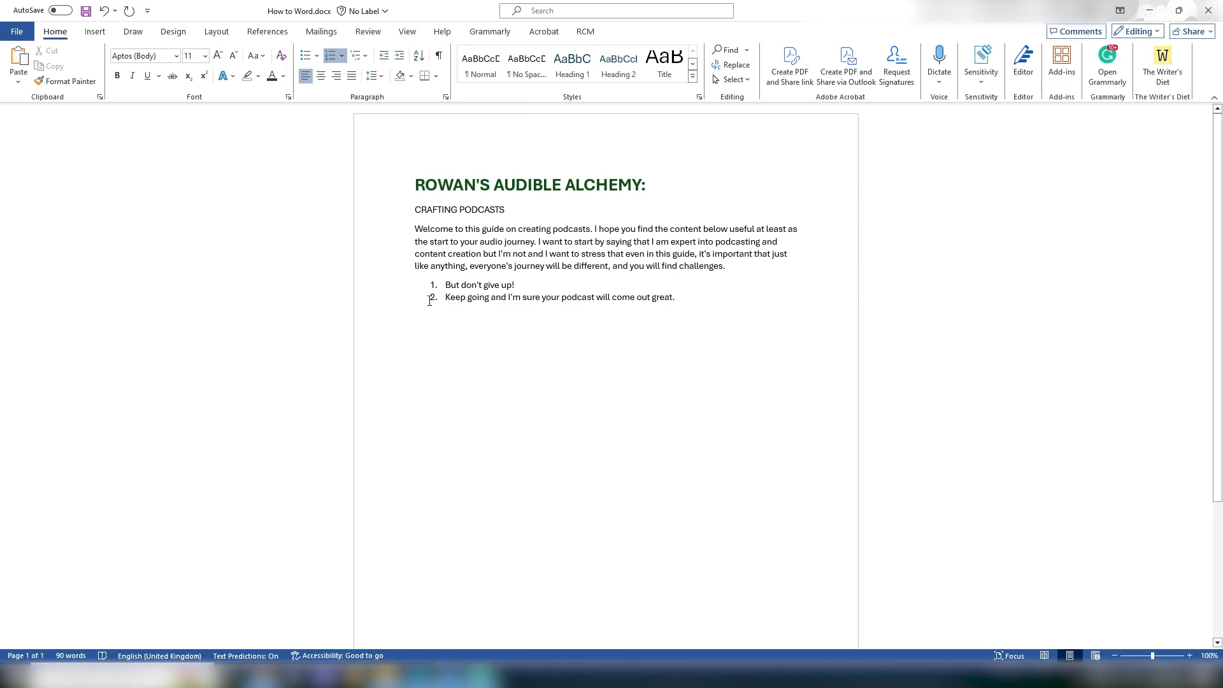
pyautogui.press('Tab')
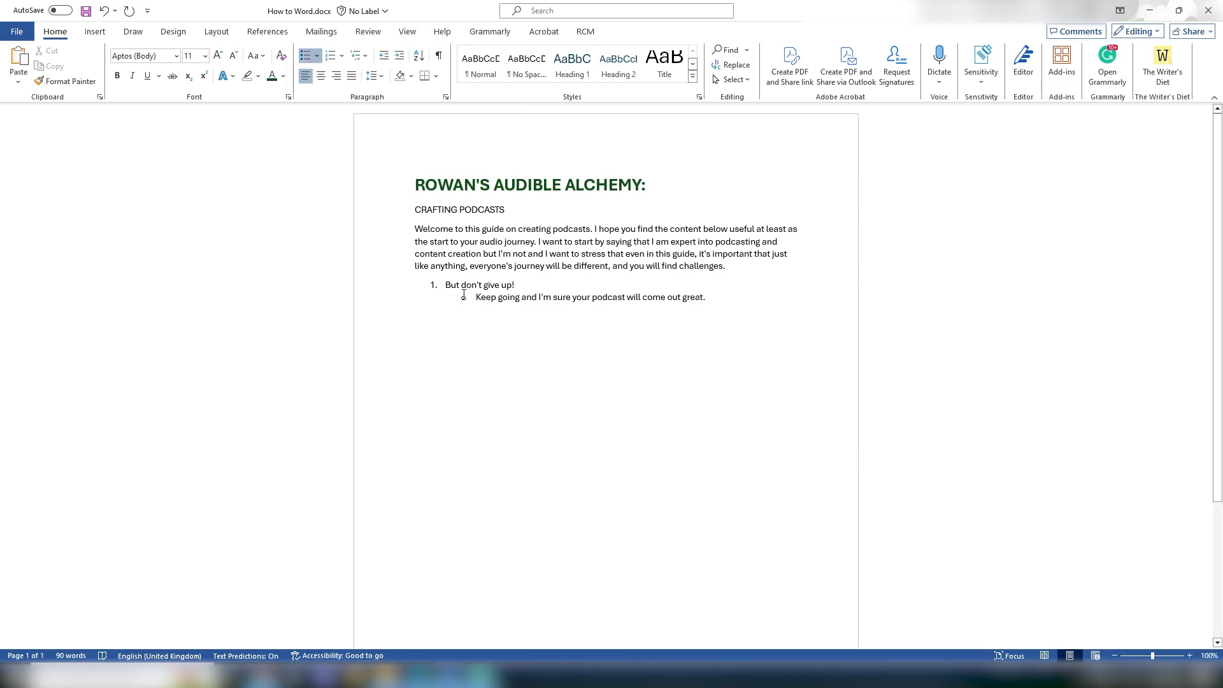
pyautogui.click(332, 58)
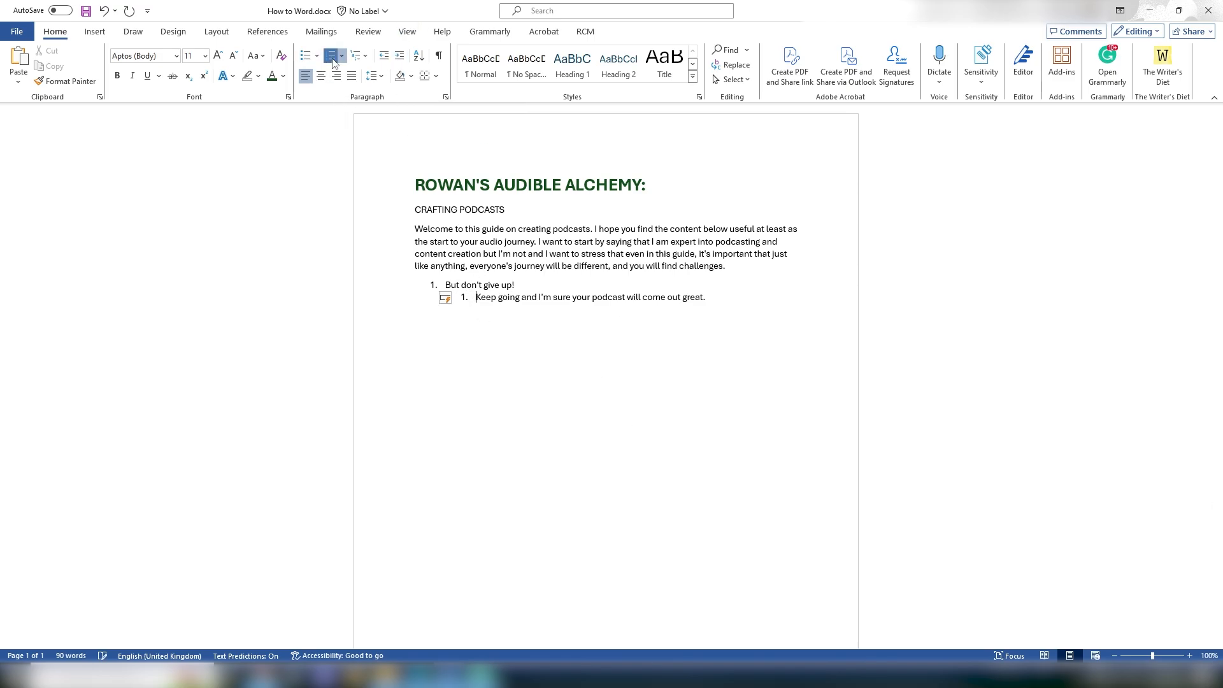
pyautogui.click(359, 56)
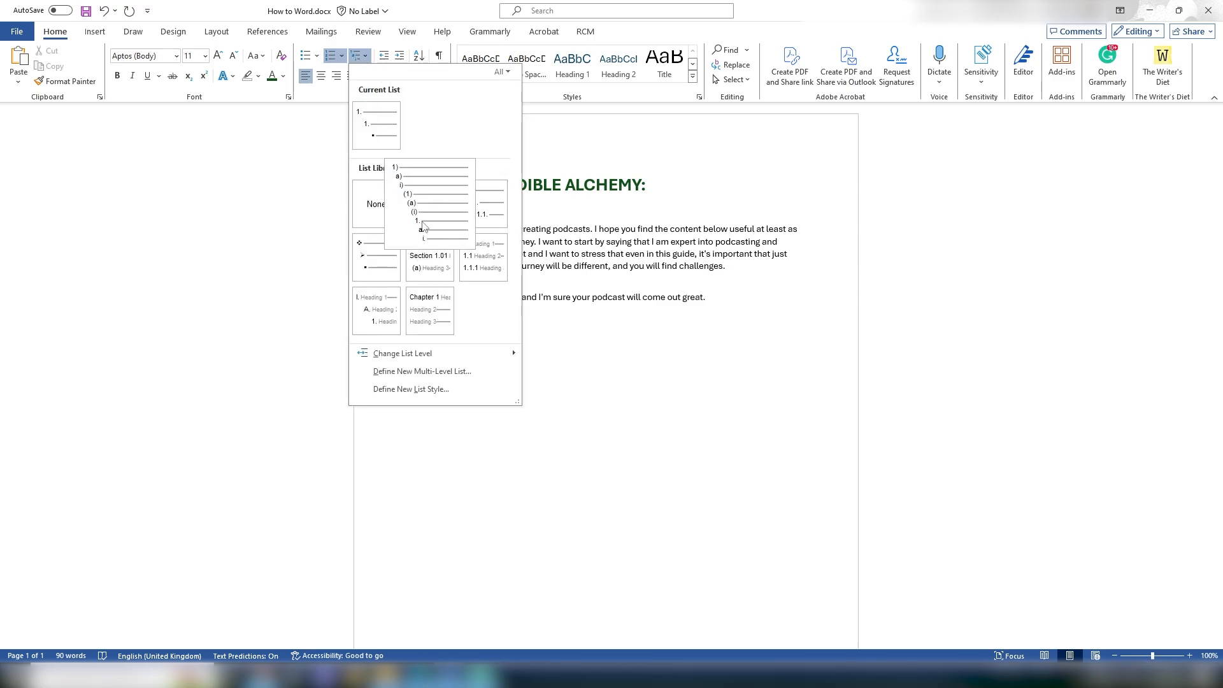
pyautogui.click(424, 227)
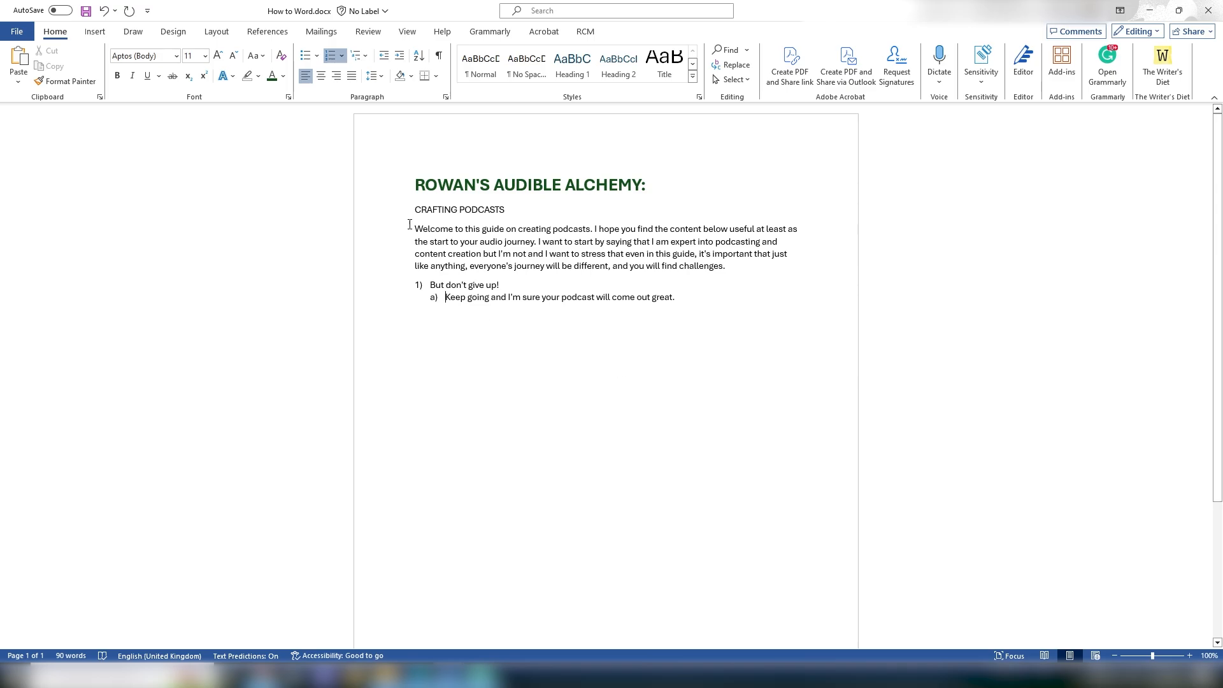
# - Add a bottom border to the empty line below the list and remove it again
pyautogui.click(419, 325)
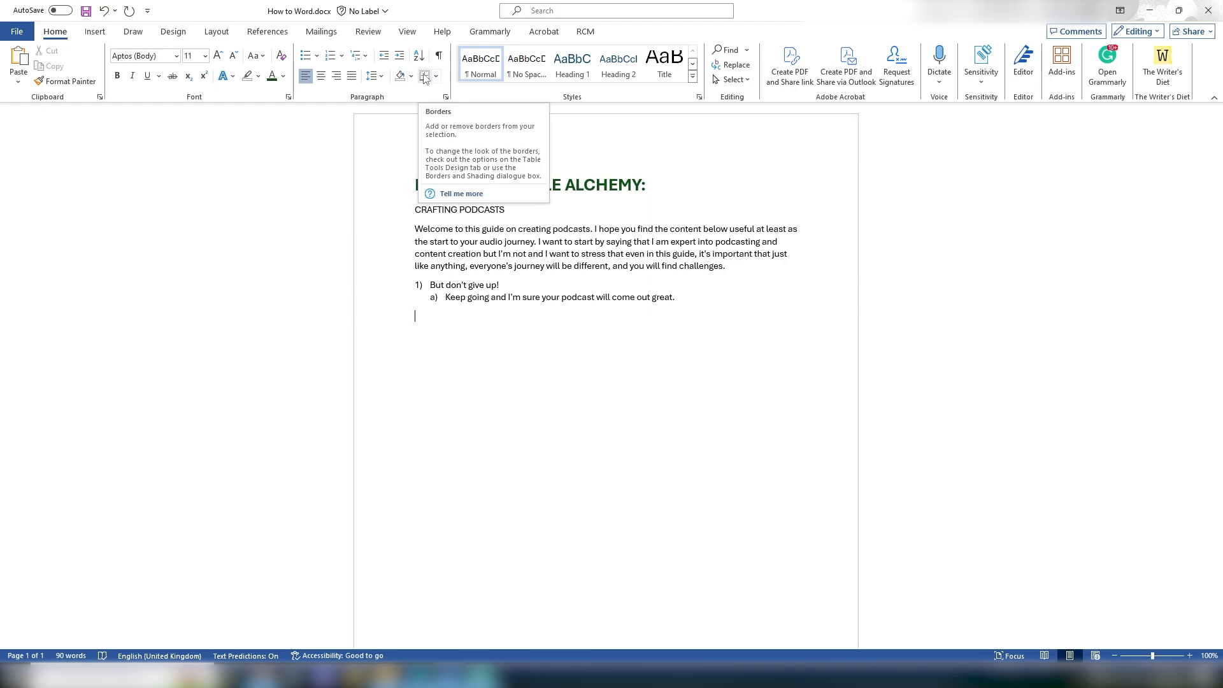
pyautogui.click(425, 77)
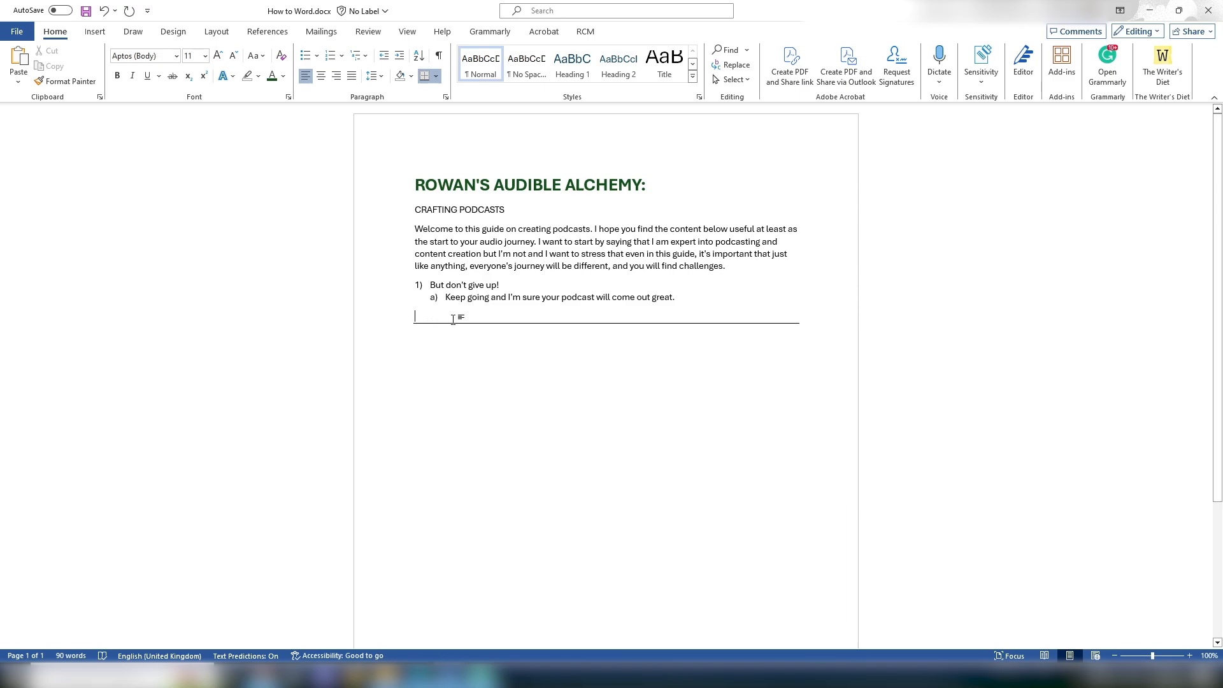
pyautogui.click(425, 76)
pyautogui.click(436, 76)
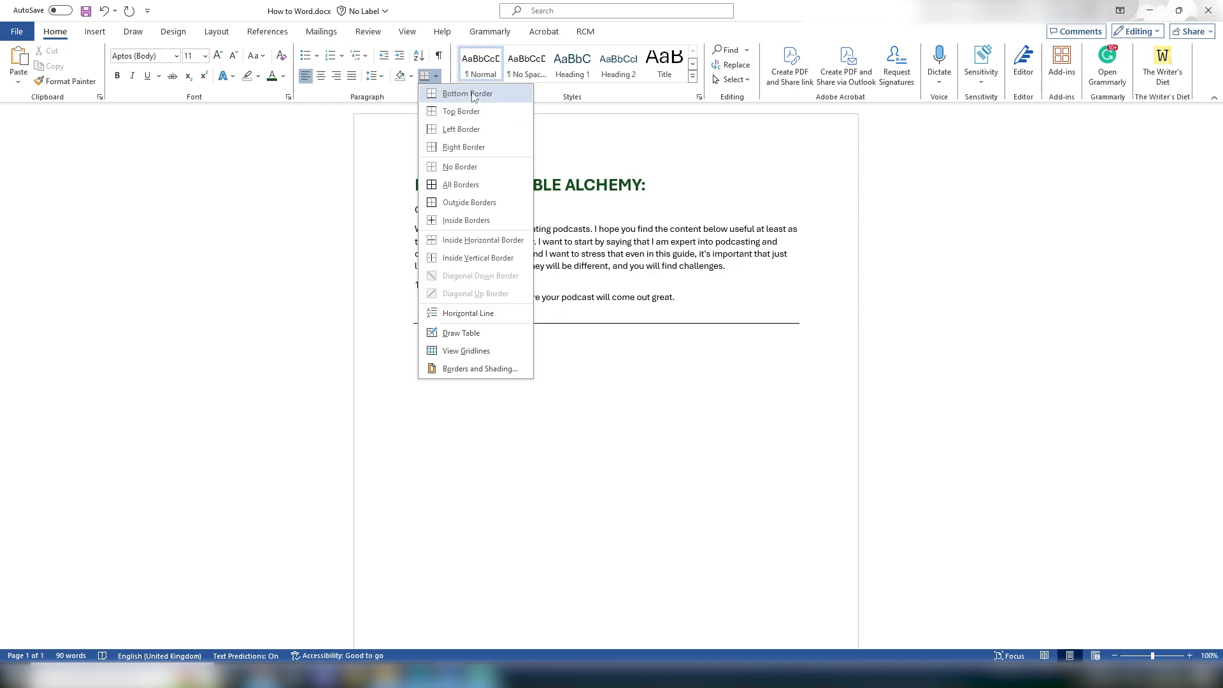
pyautogui.click(764, 286)
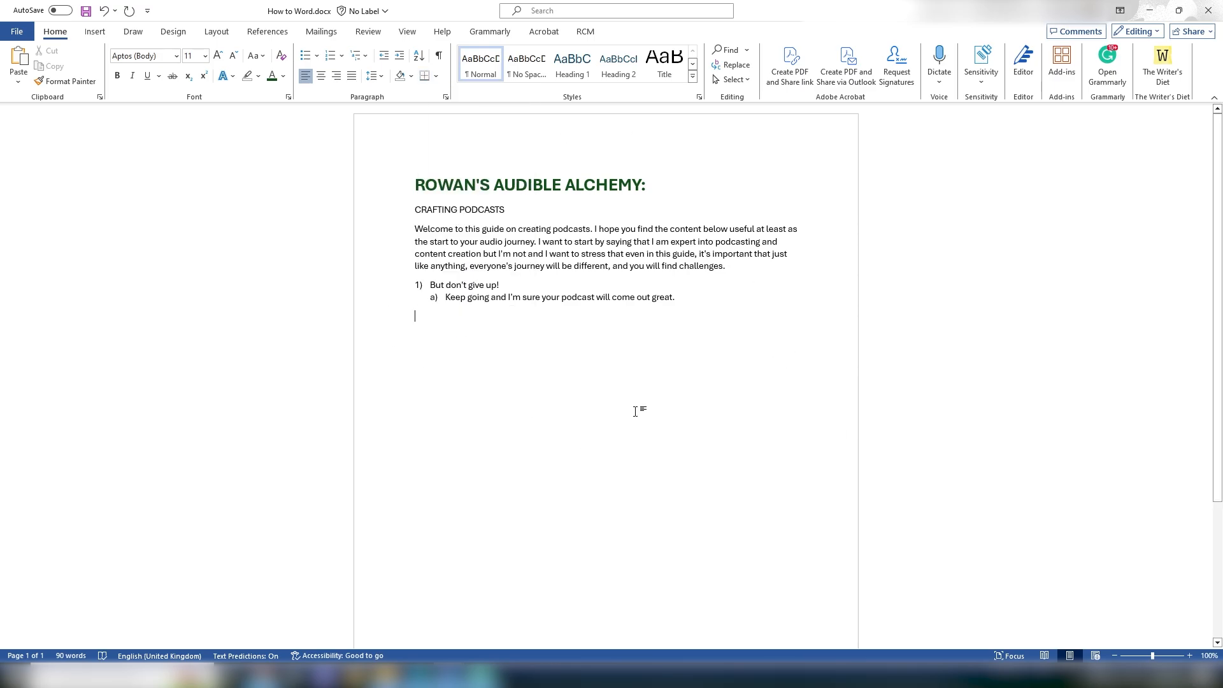
# - Preview line spacing options such as 1.5 on the introductory paragraph without applying one
pyautogui.click(374, 77)
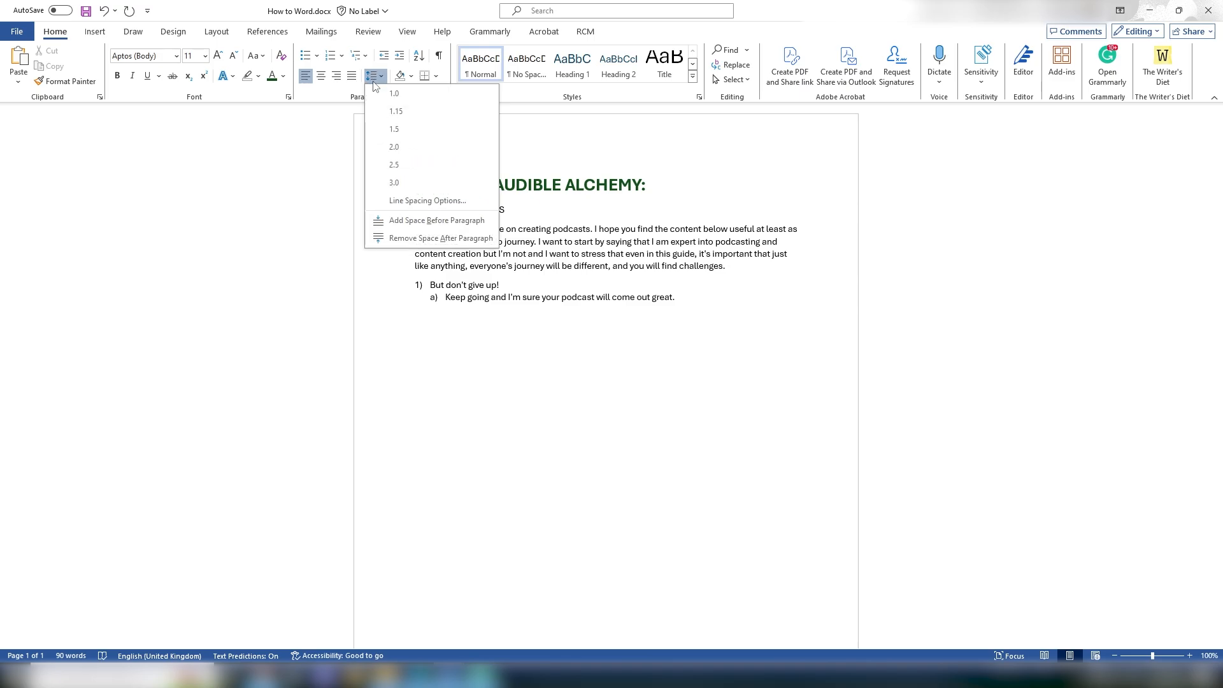
pyautogui.click(708, 348)
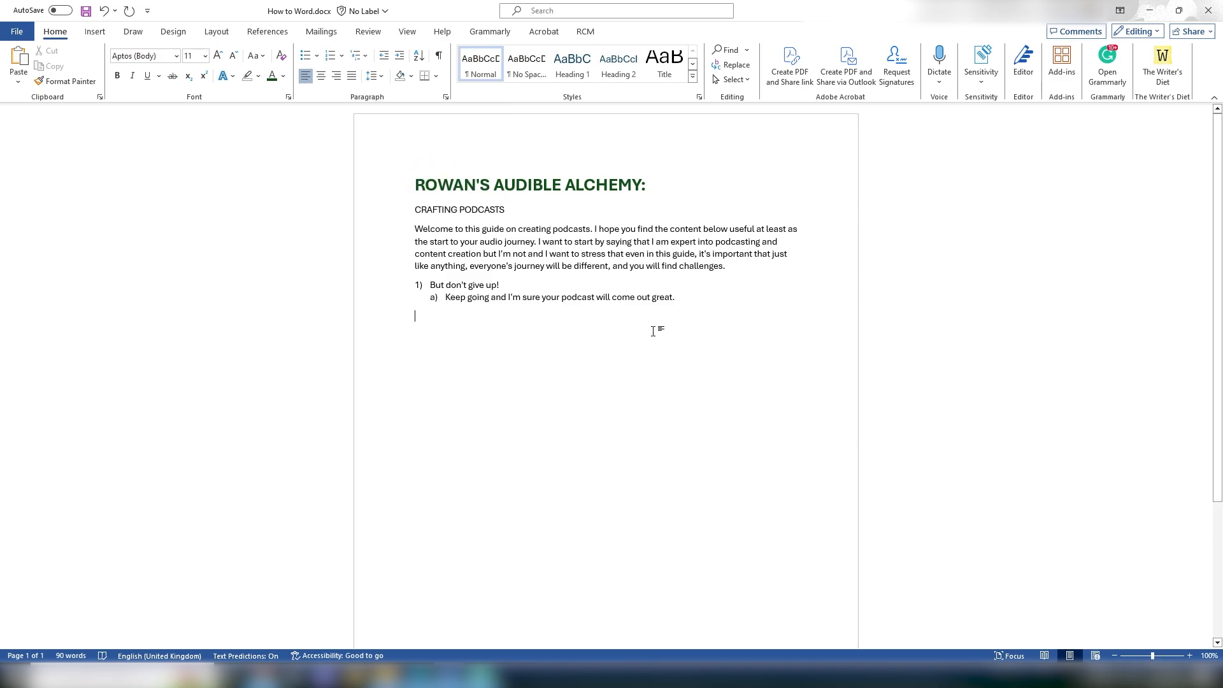
pyautogui.moveTo(416, 229); pyautogui.dragTo(817, 243)
pyautogui.click(418, 241)
pyautogui.doubleClick(418, 242)
pyautogui.click(383, 76)
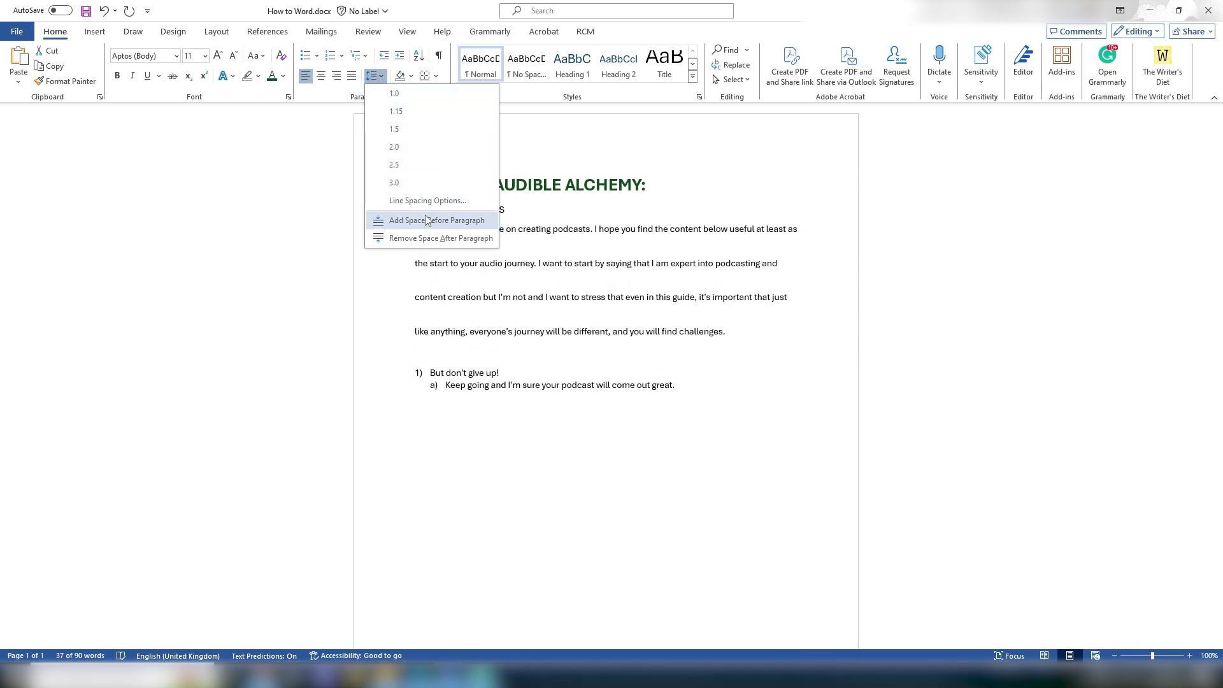
pyautogui.click(319, 193)
pyautogui.click(374, 76)
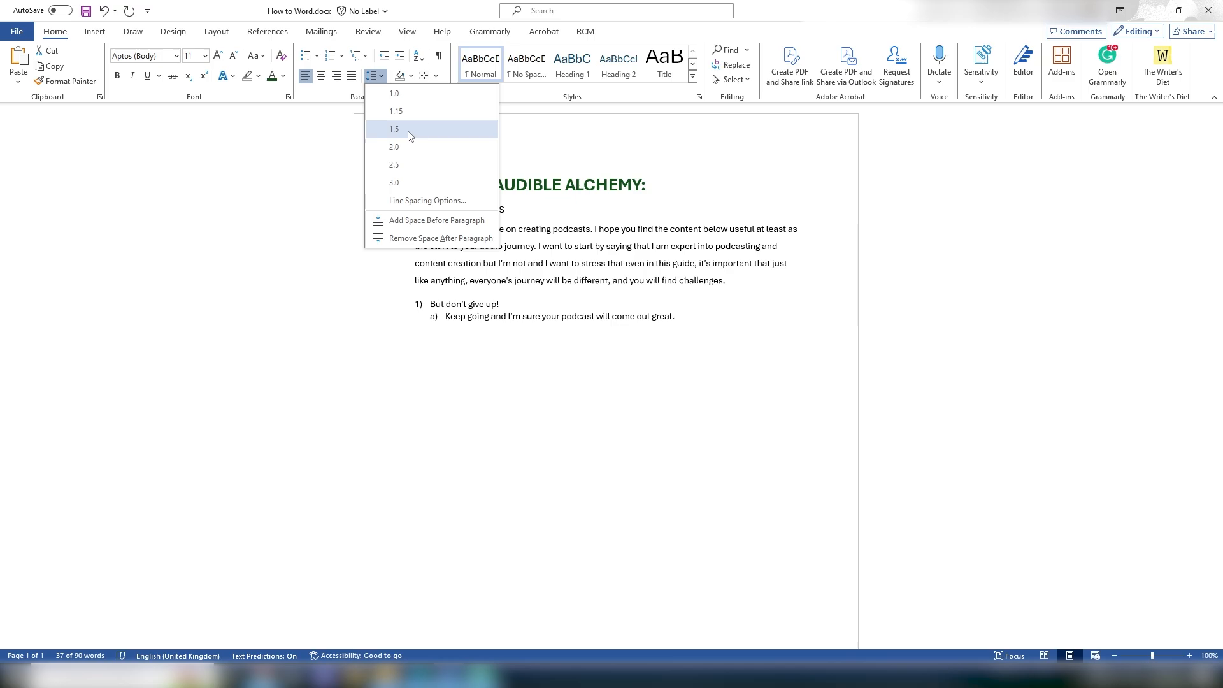
pyautogui.press('Escape')
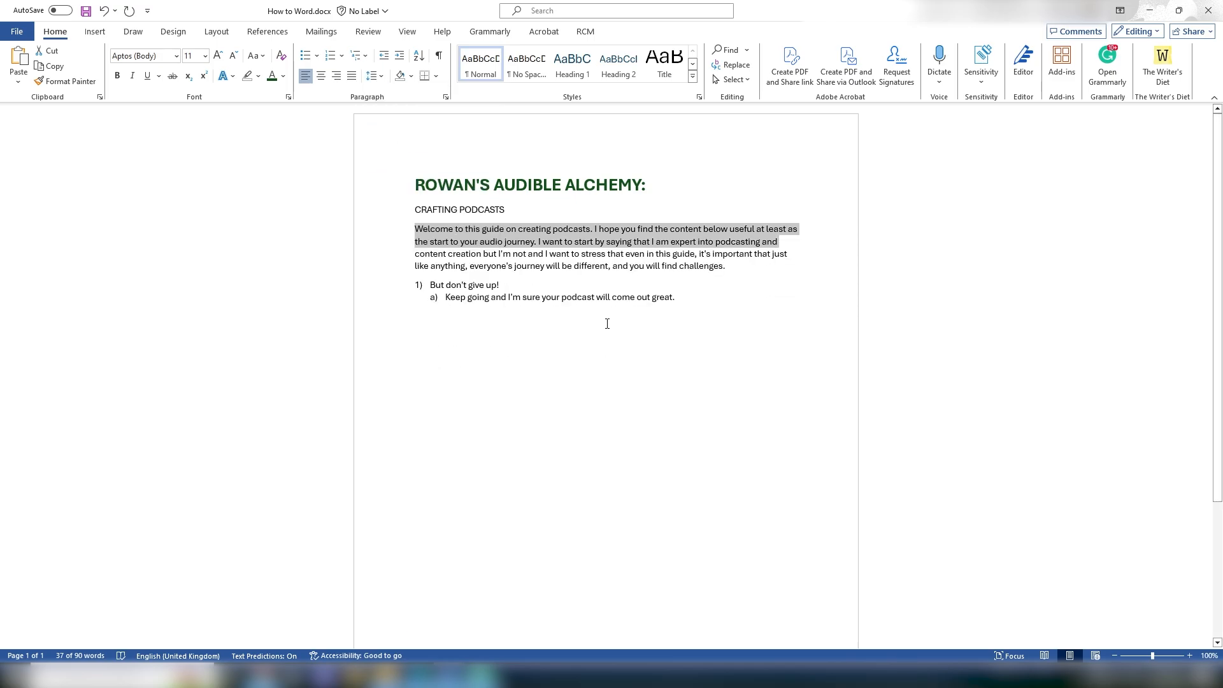
pyautogui.click(607, 324)
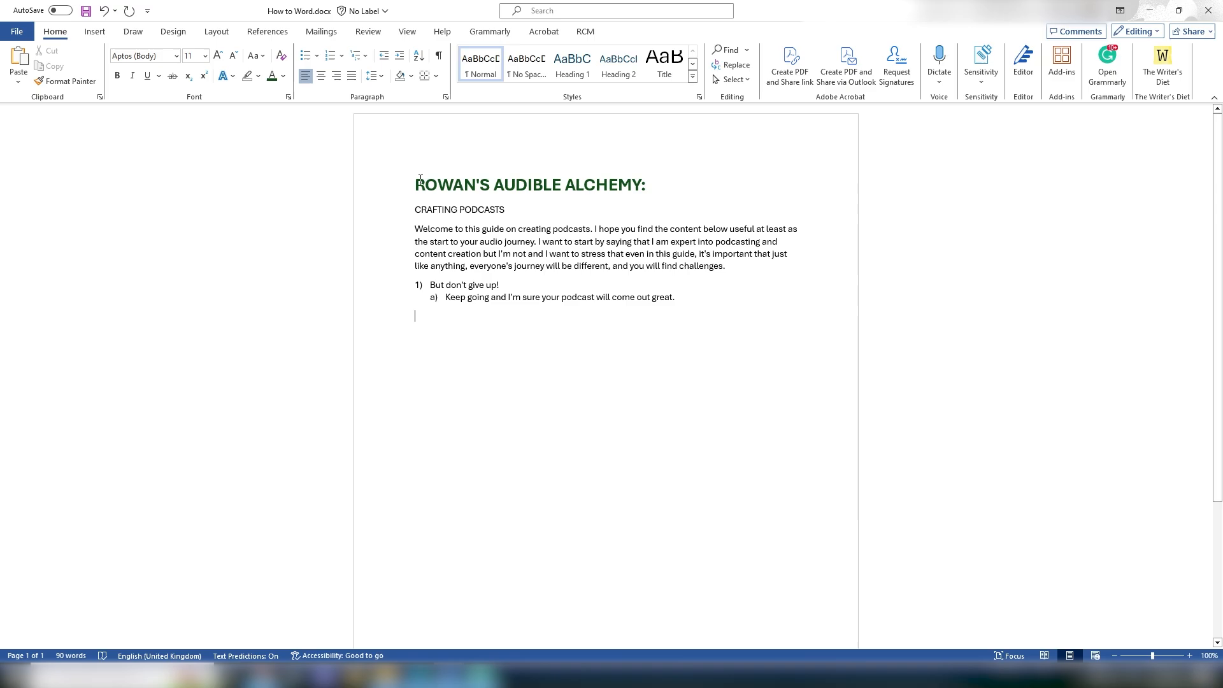
# - Insert an empty line between the "CRAFTING PODCASTS" subtitle and the introductory paragraph
pyautogui.moveTo(415, 183); pyautogui.dragTo(658, 183)
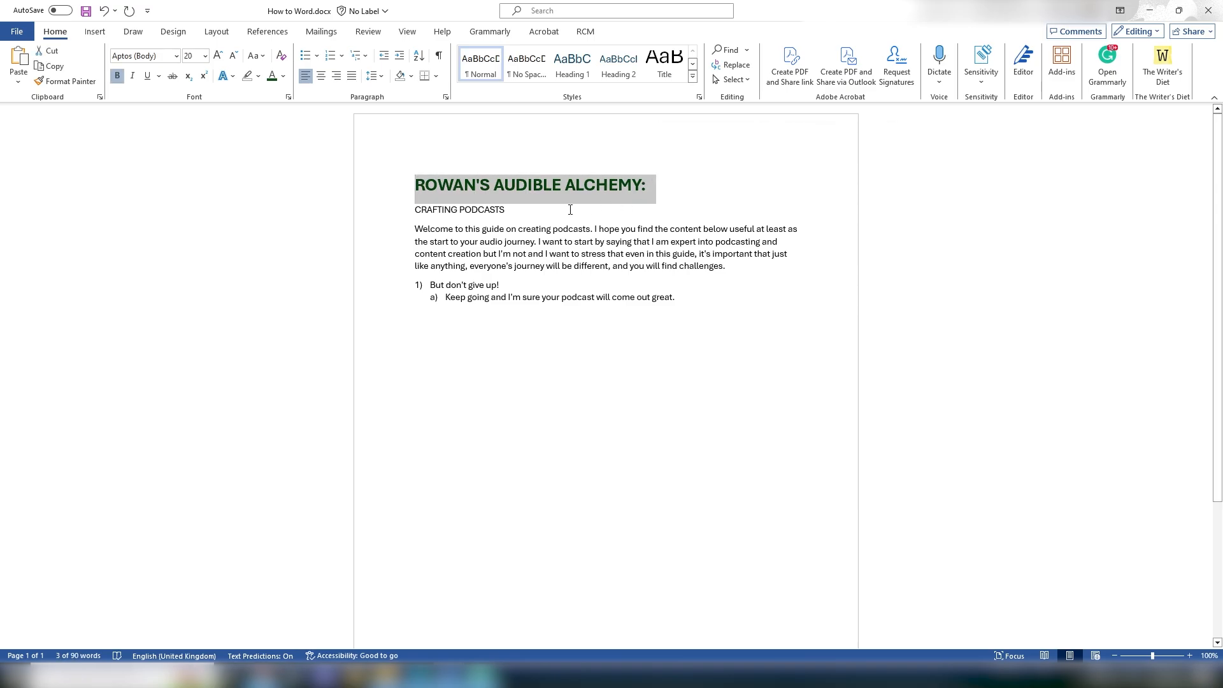
pyautogui.click(444, 211)
pyautogui.moveTo(424, 212); pyautogui.dragTo(536, 210)
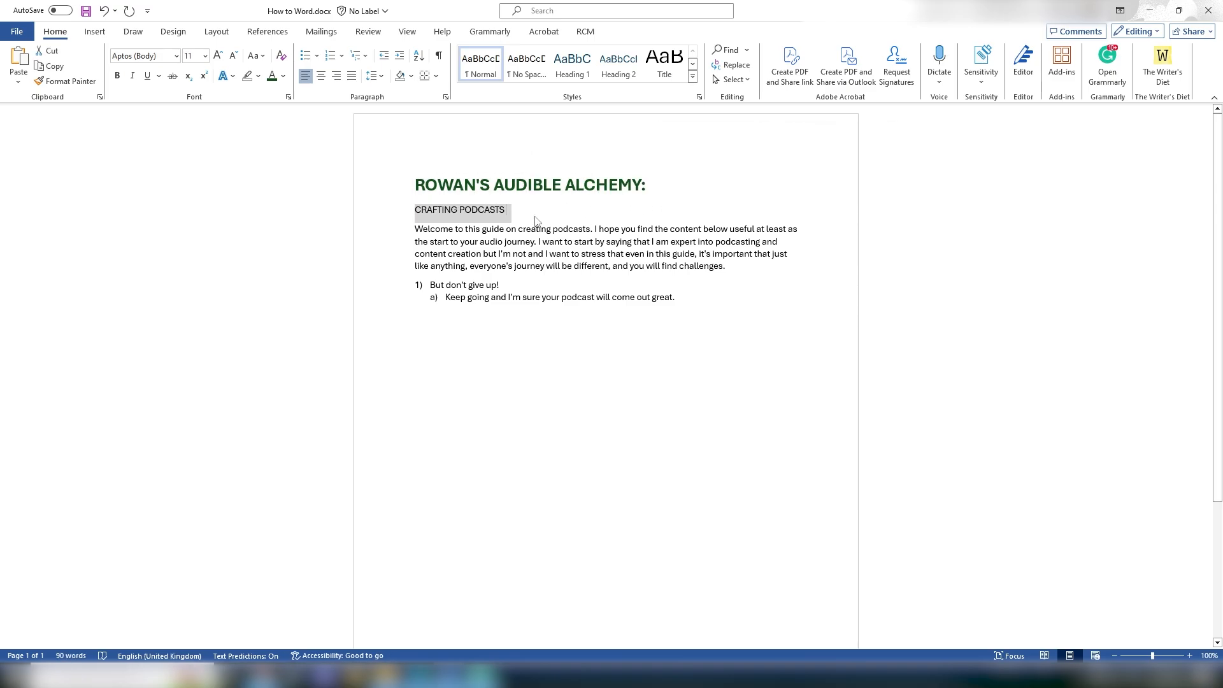
pyautogui.click(520, 212)
pyautogui.press('Return')
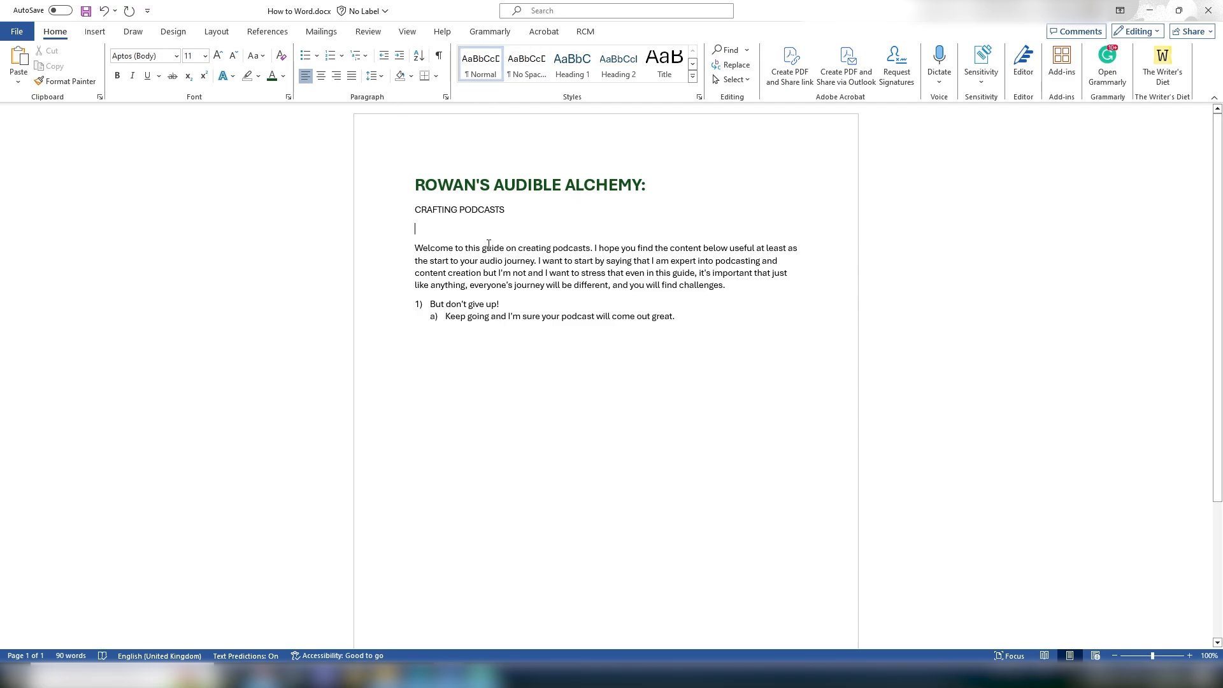
# - Try the Heading 1 style on the "CRAFTING PODCASTS" subtitle and undo it
pyautogui.moveTo(424, 210); pyautogui.dragTo(506, 215)
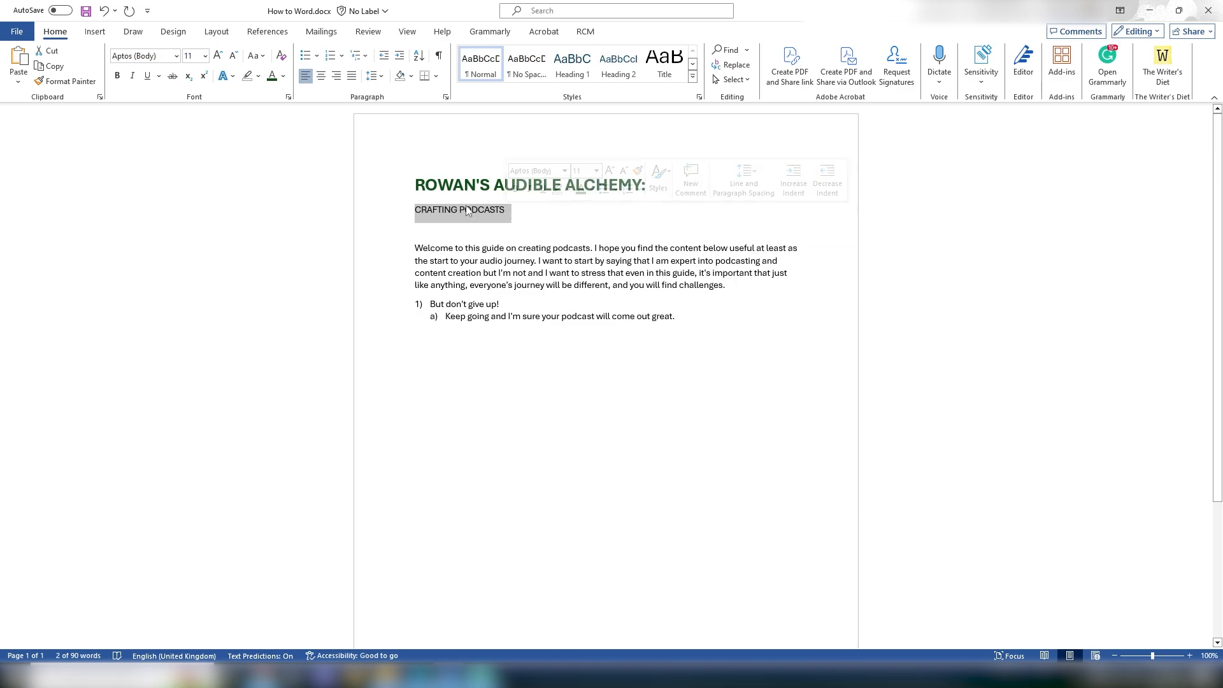
pyautogui.moveTo(415, 184); pyautogui.dragTo(663, 191)
pyautogui.click(561, 220)
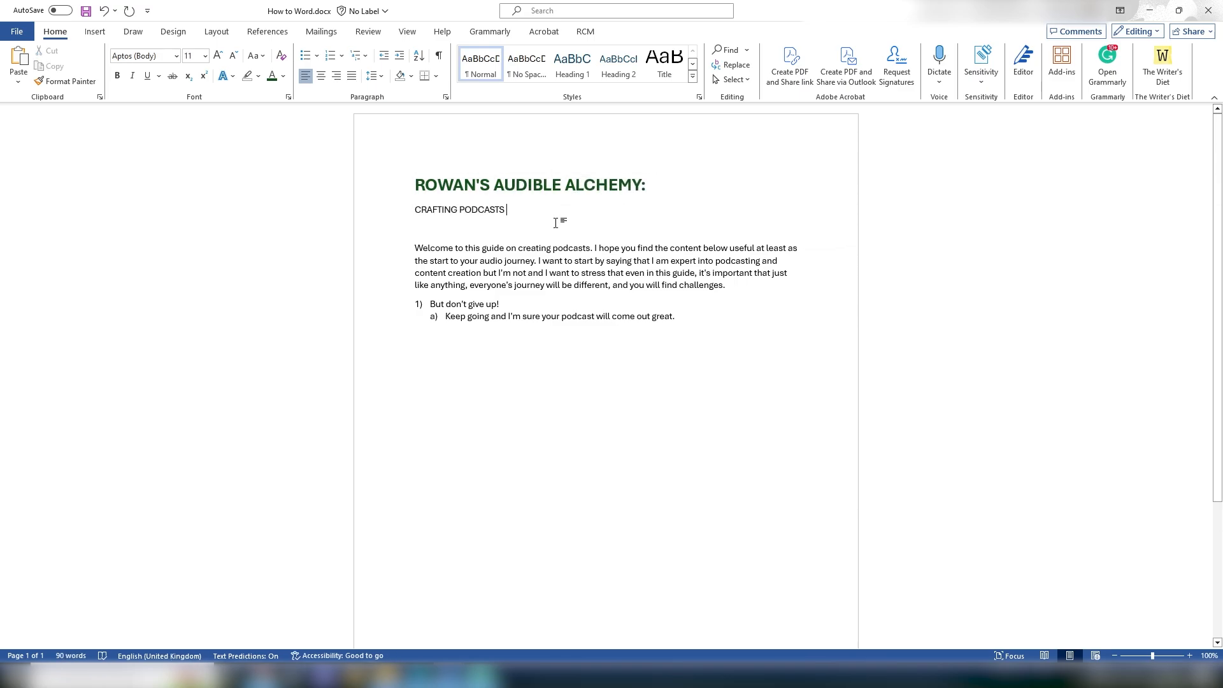
pyautogui.click(582, 67)
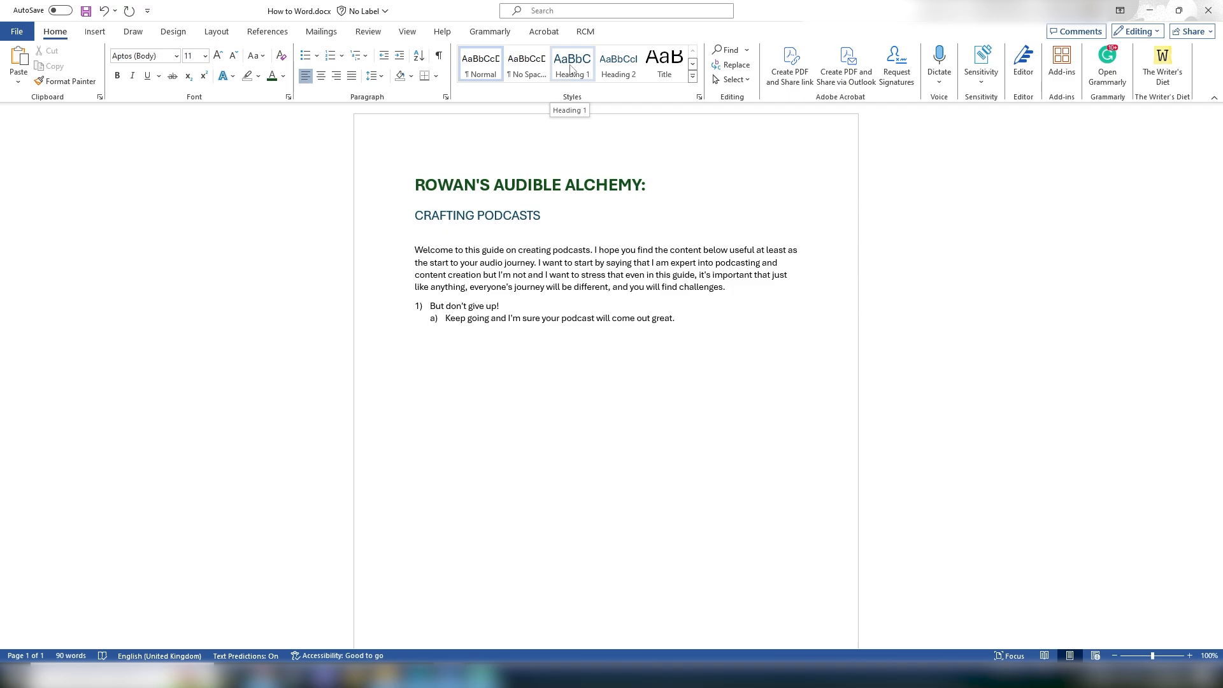
pyautogui.hotkey('ctrl', 'z')
# - Apply the Heading 1 style to the green title line
pyautogui.moveTo(415, 185); pyautogui.dragTo(661, 185)
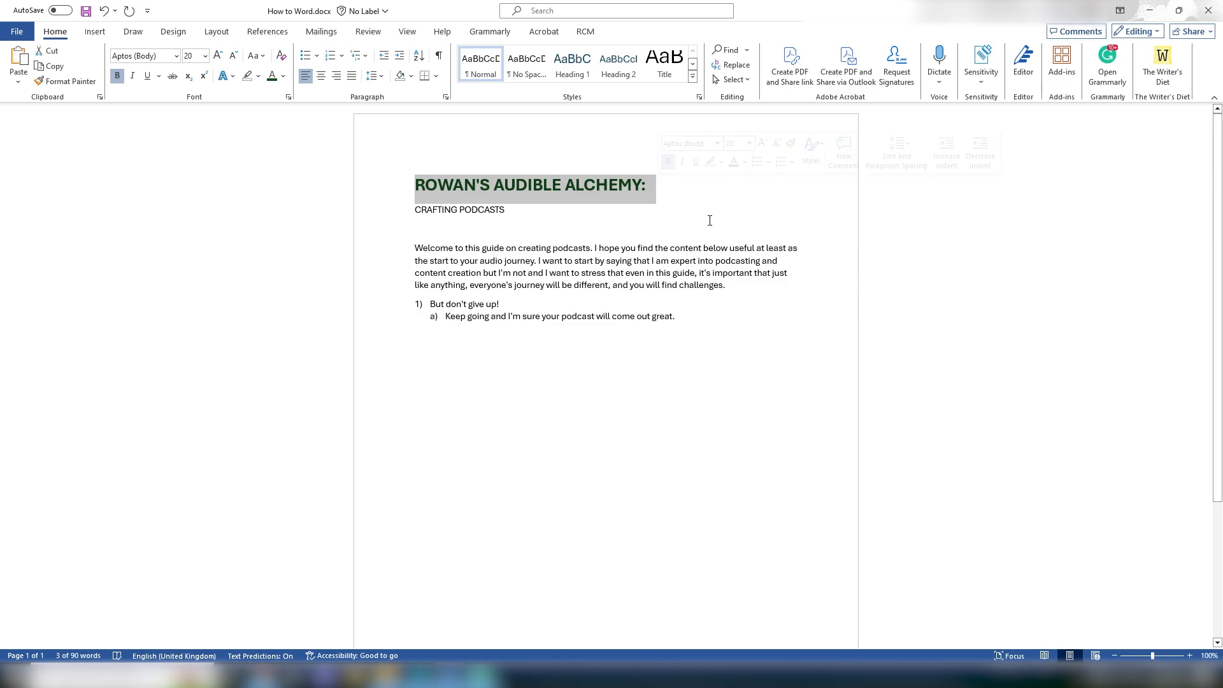
pyautogui.click(564, 65)
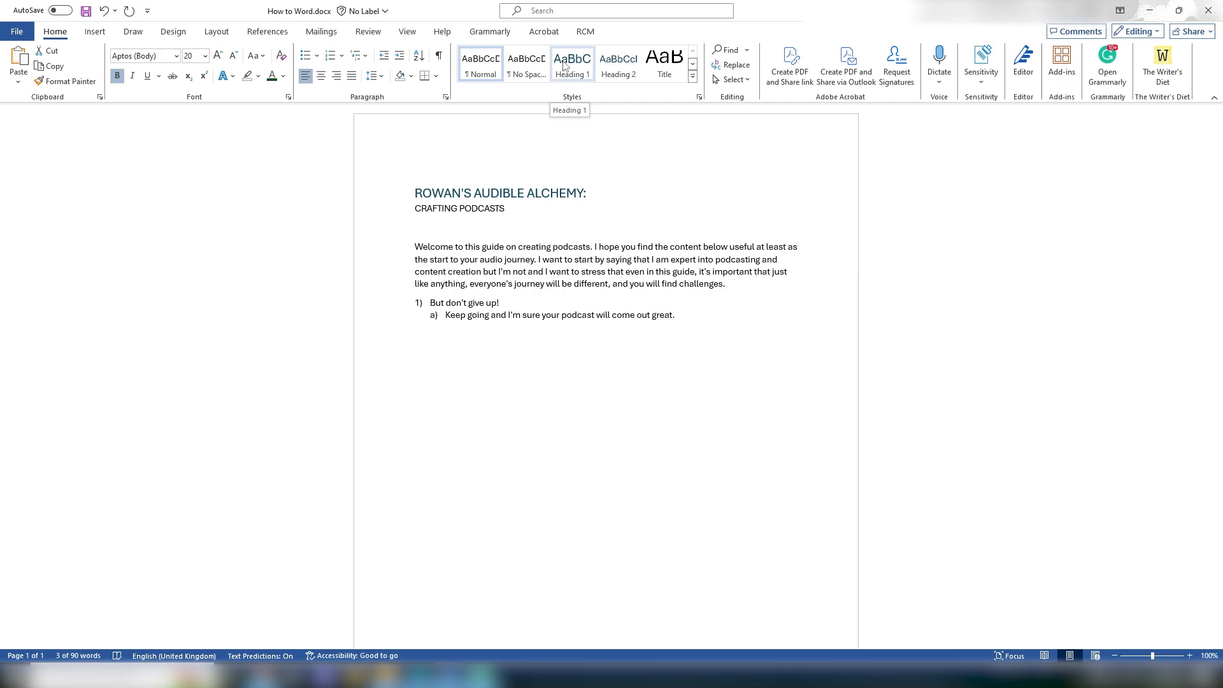
# - Apply the Title style to both title lines at the start of the document and centre them
pyautogui.moveTo(529, 221); pyautogui.dragTo(404, 180)
pyautogui.click(584, 70)
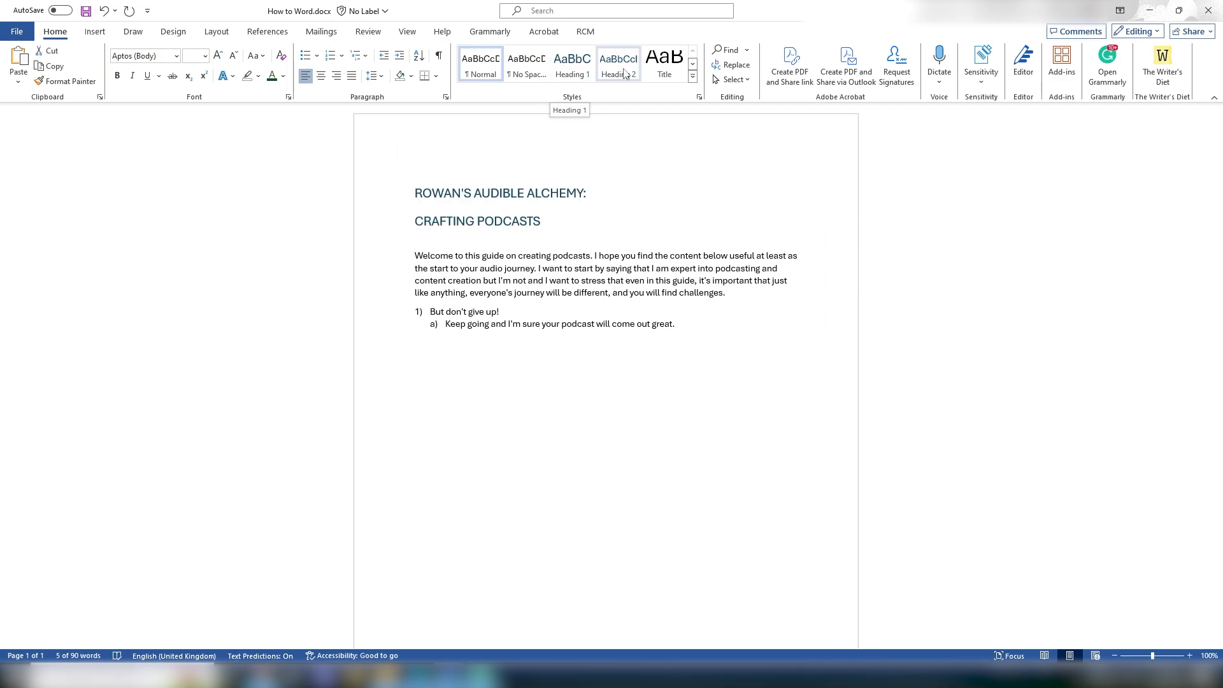
pyautogui.click(664, 67)
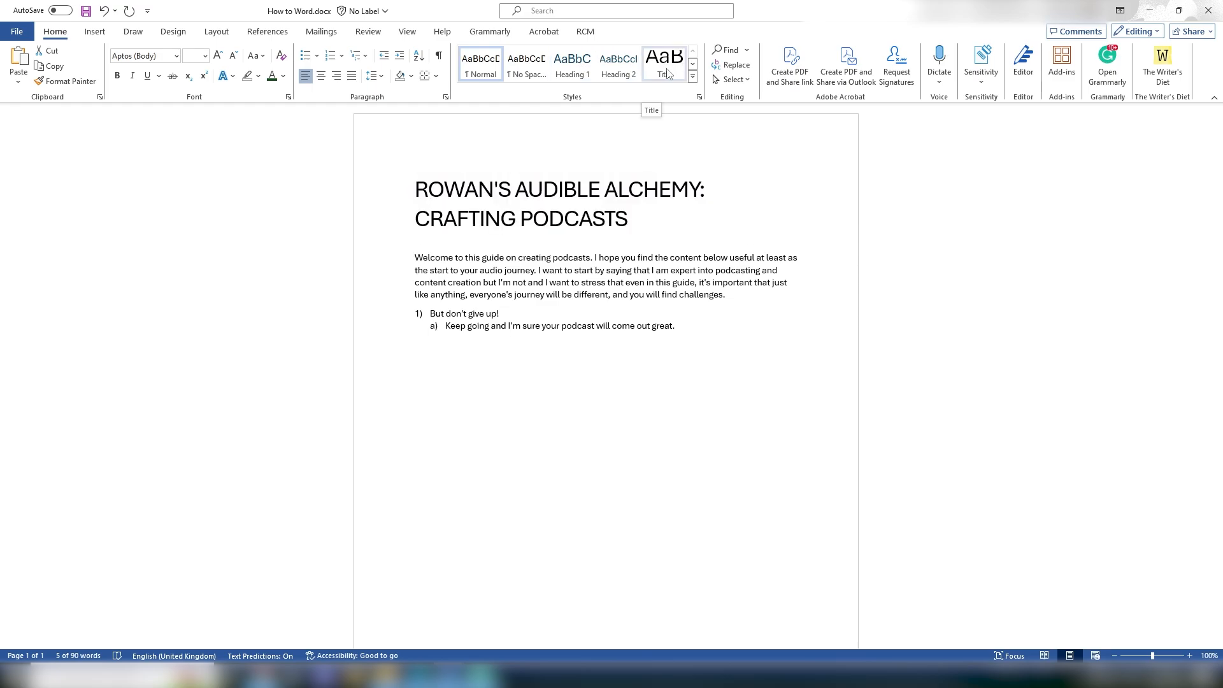
pyautogui.hotkey('ctrl', 'e')
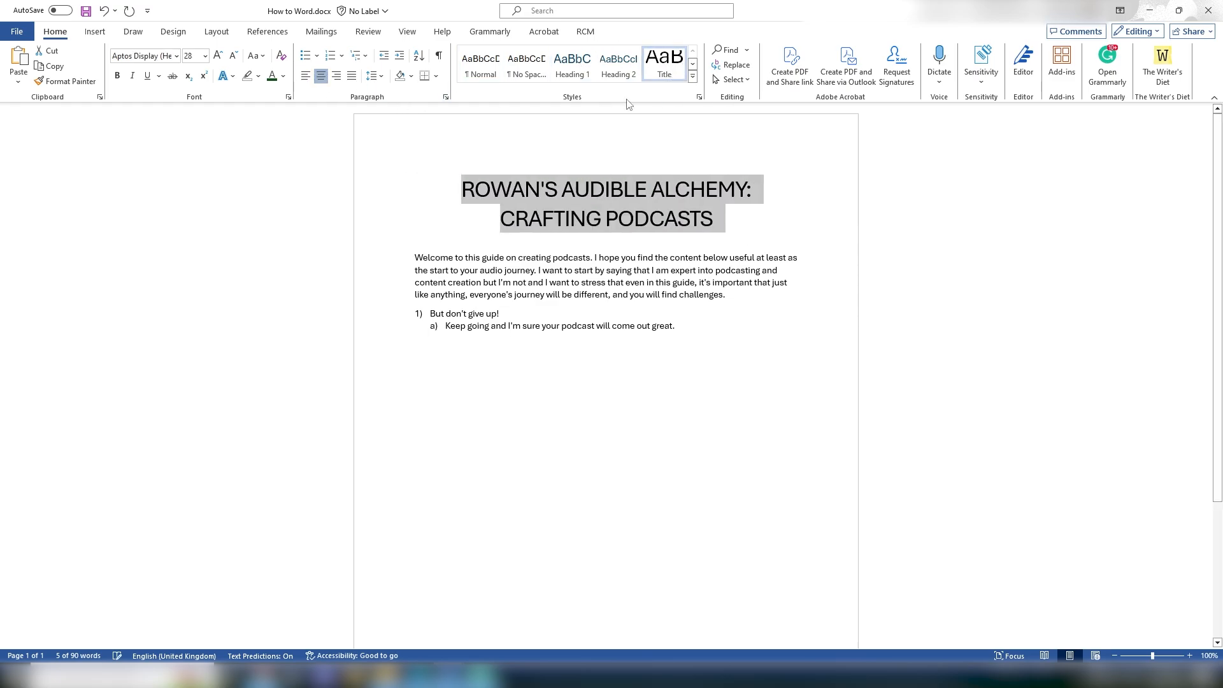
pyautogui.click(730, 221)
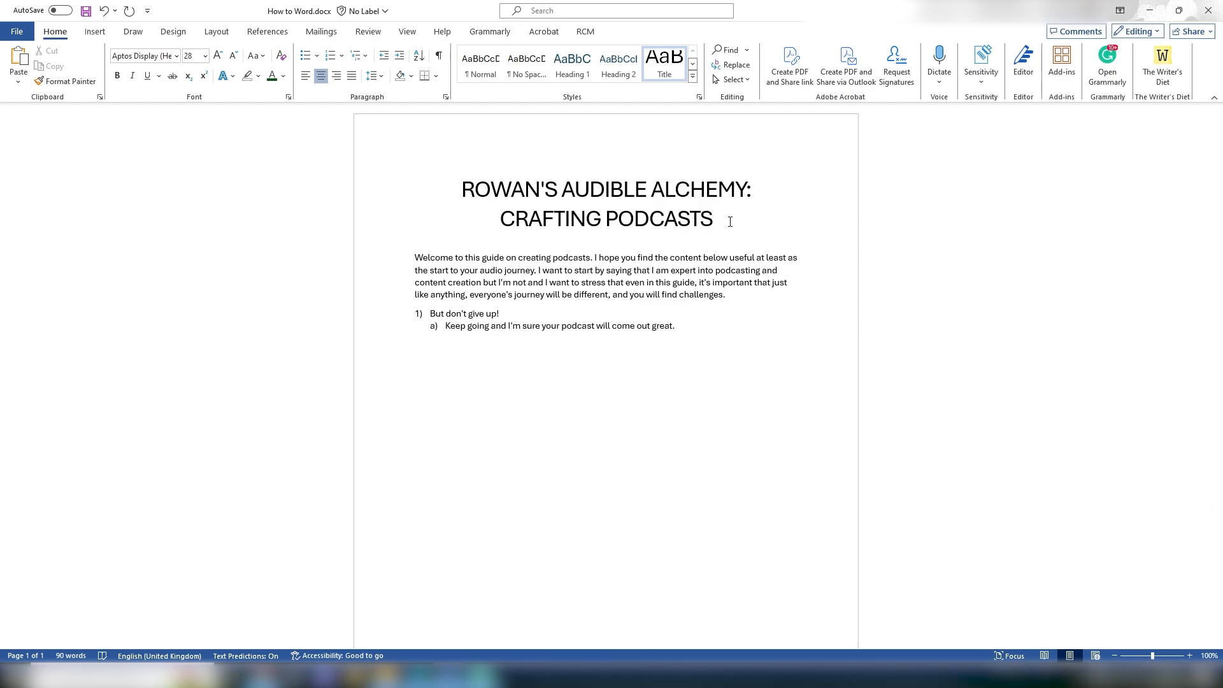
pyautogui.moveTo(715, 220); pyautogui.dragTo(702, 220)
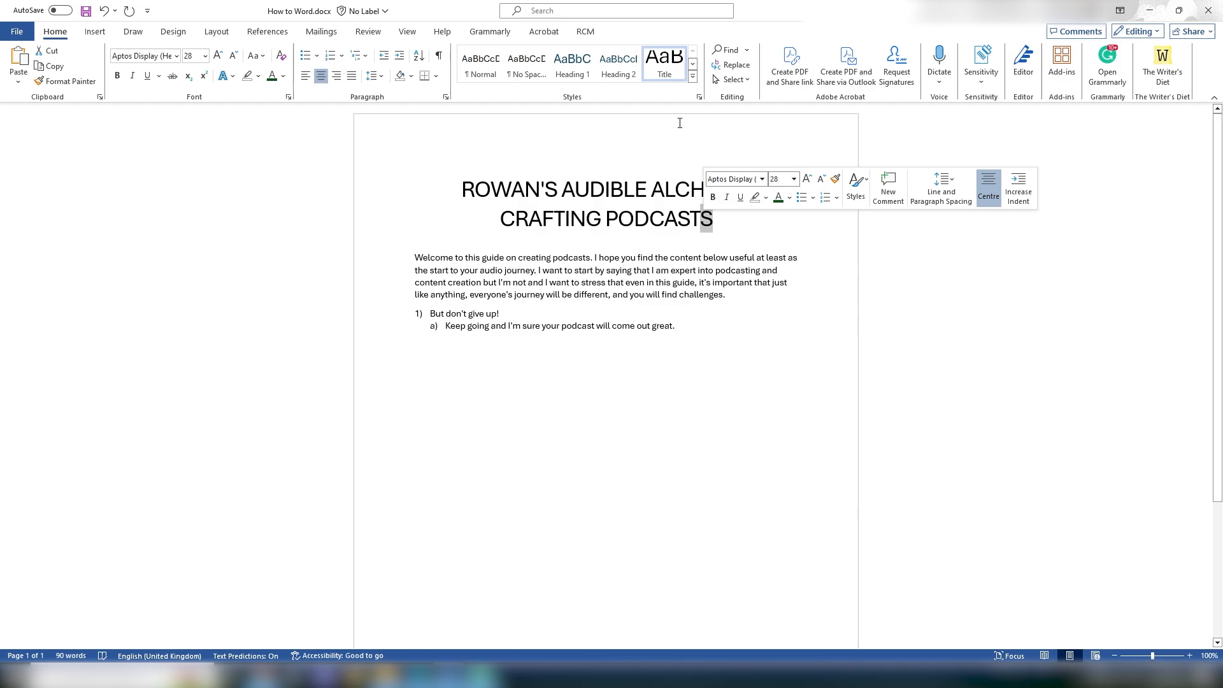
pyautogui.click(765, 225)
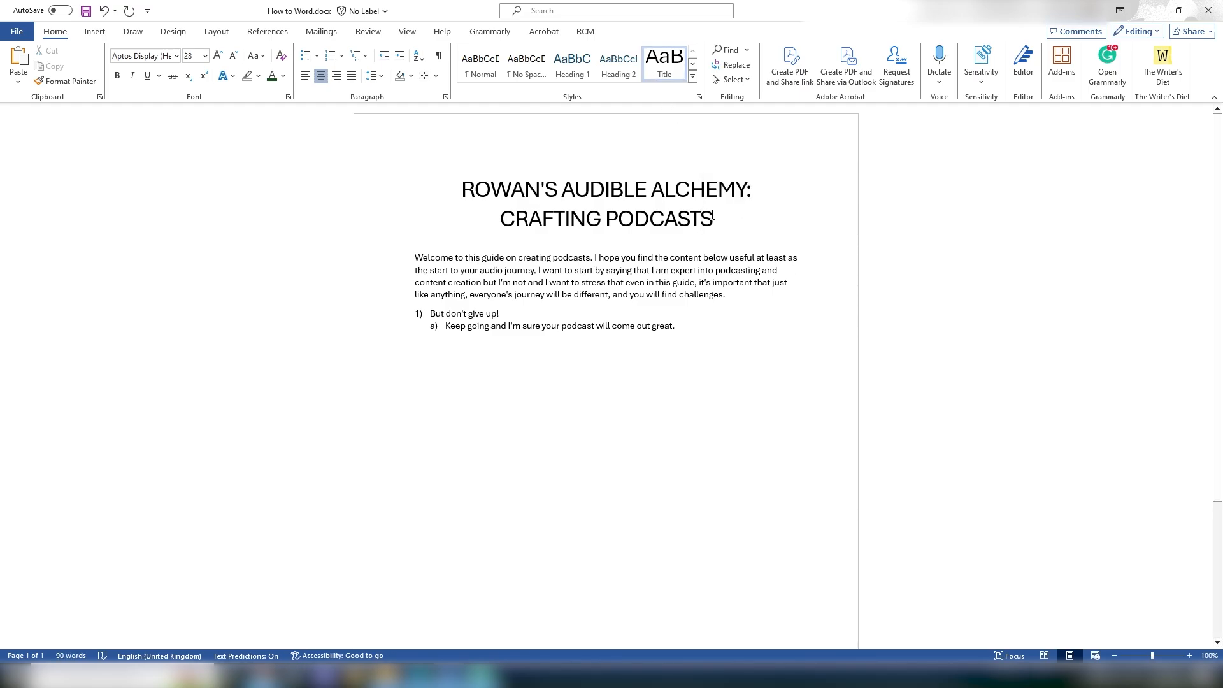
# - Try Times New Roman as the font in the Title style's modification settings
pyautogui.rightClick(675, 78)
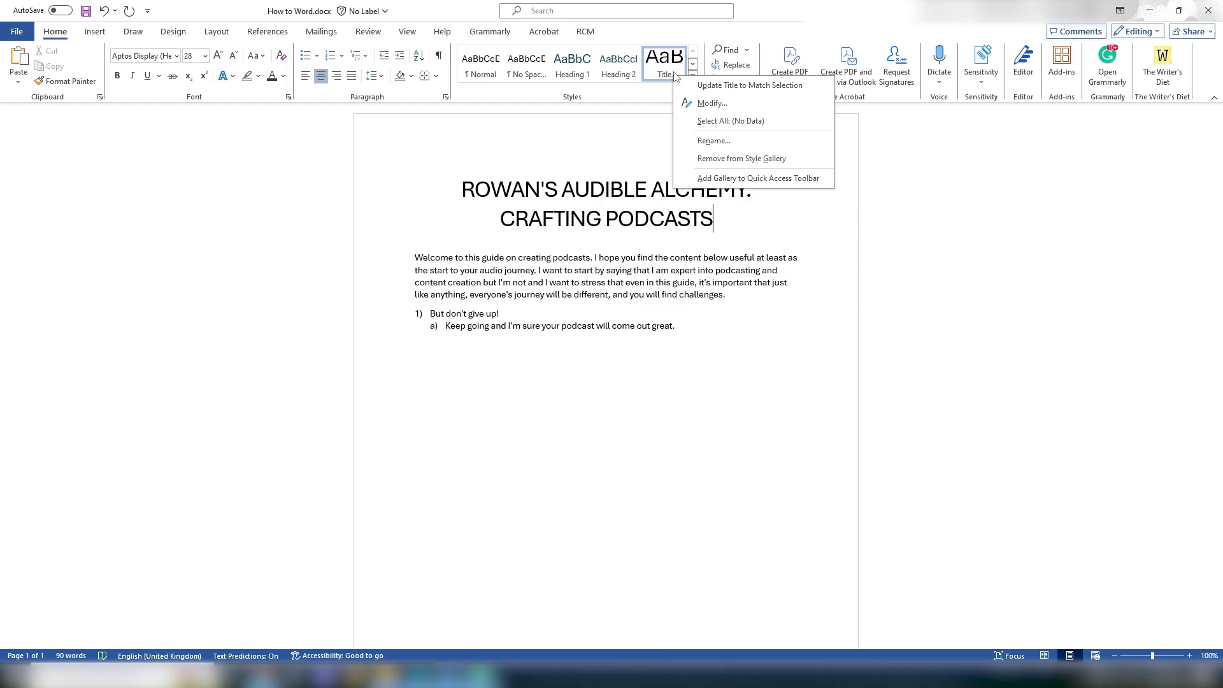
pyautogui.click(702, 106)
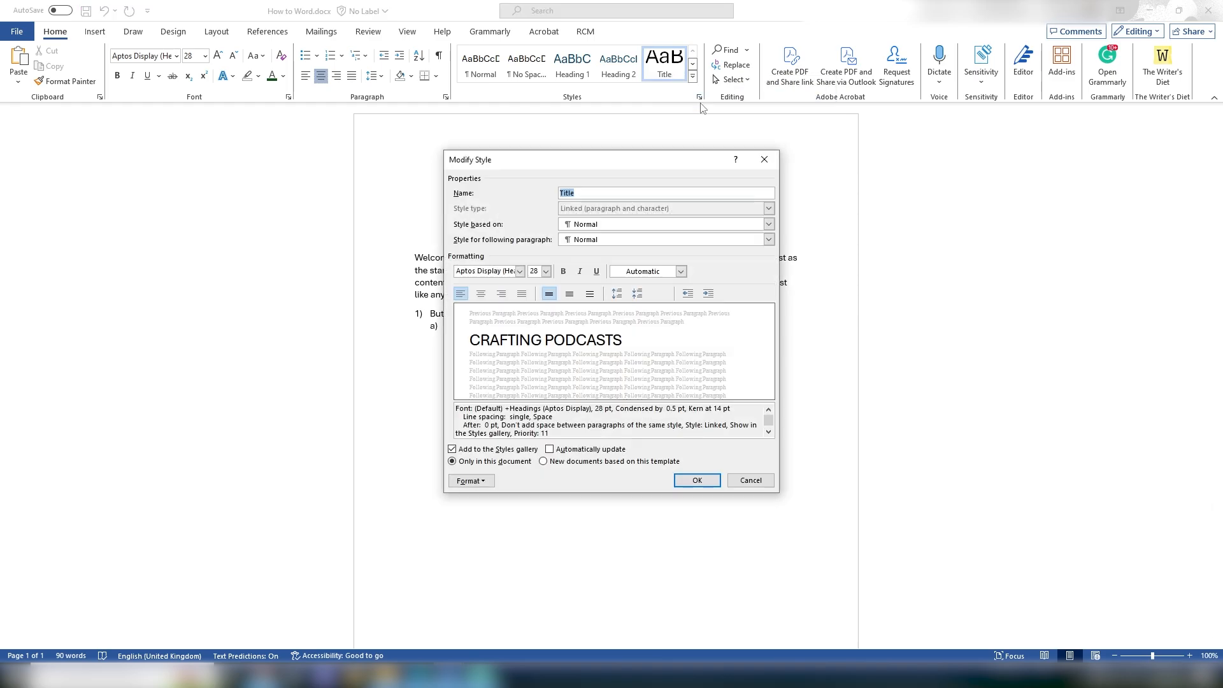
pyautogui.moveTo(501, 163); pyautogui.dragTo(141, 143)
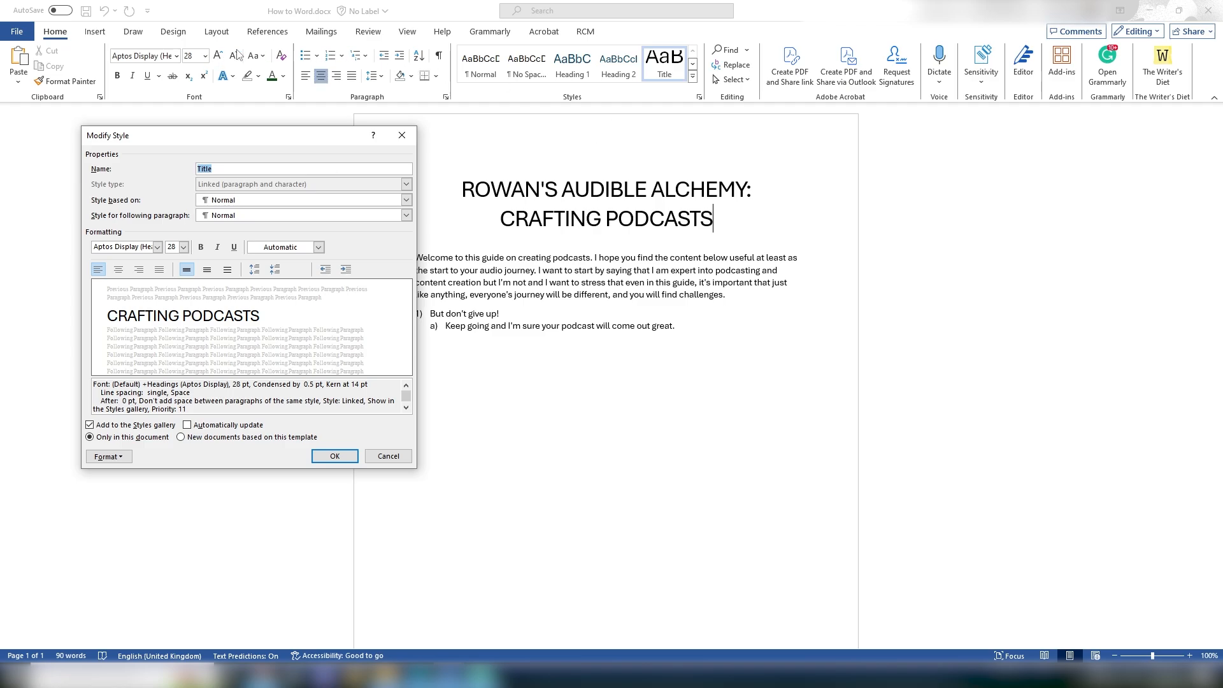
pyautogui.click(157, 248)
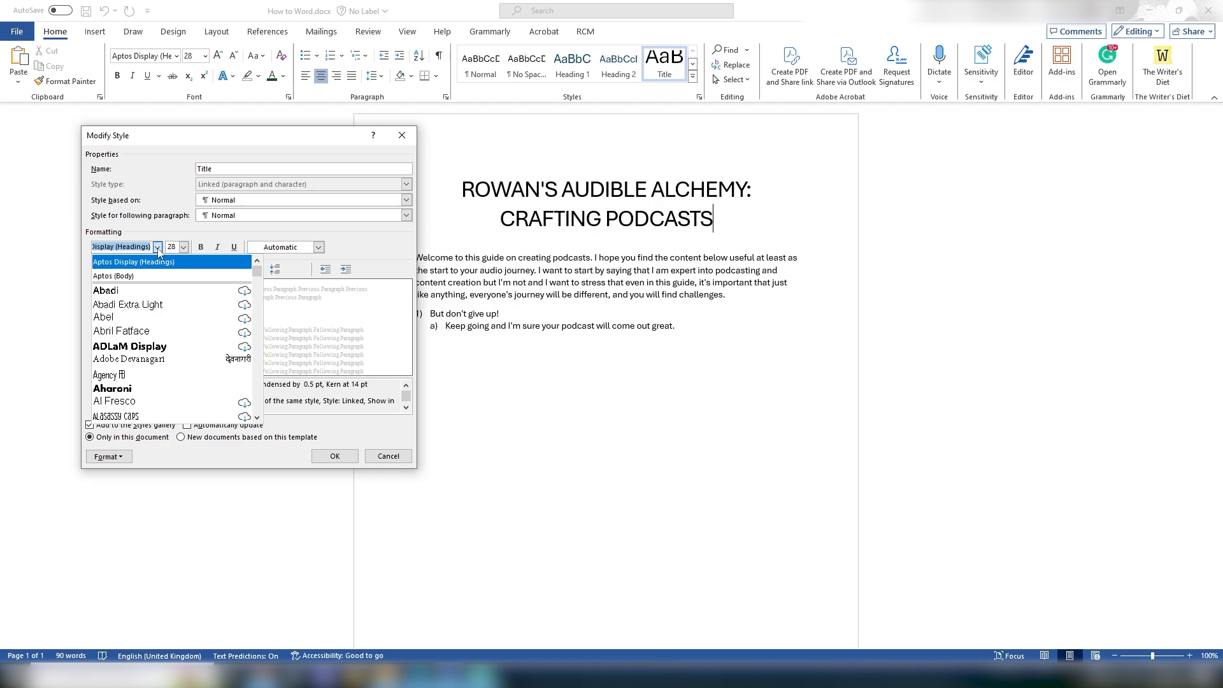
pyautogui.scroll(-5, 145, 357)
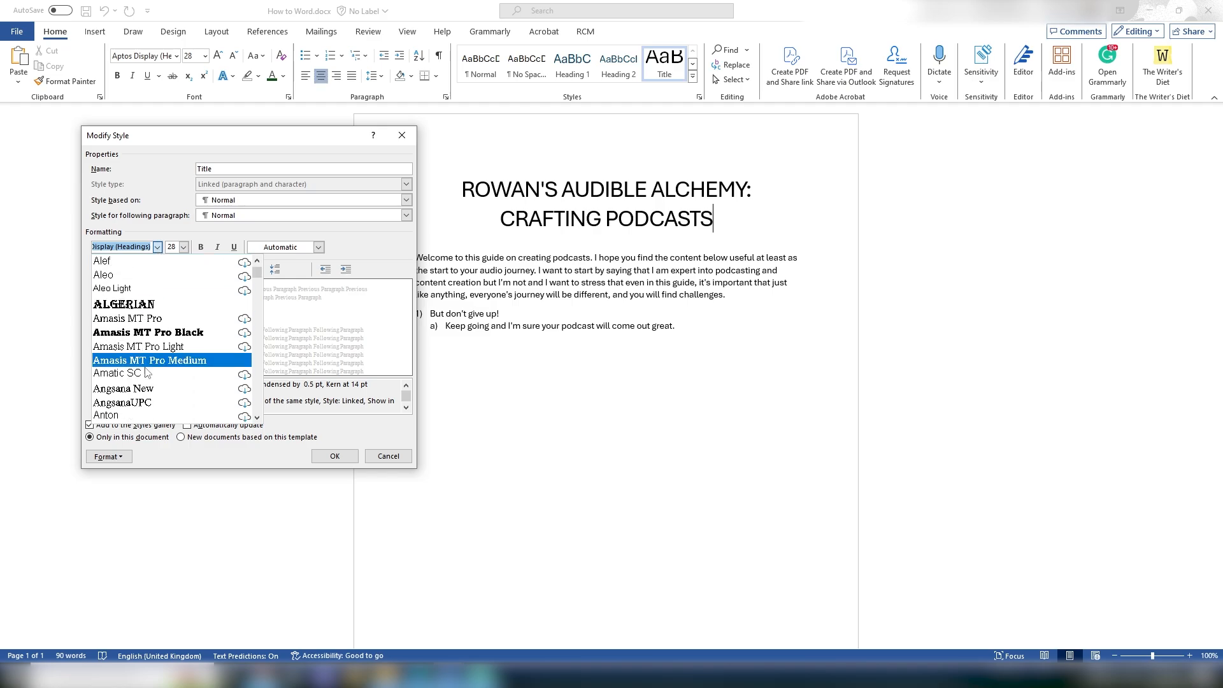
pyautogui.scroll(-1, 146, 373)
pyautogui.write('Times New Roman')
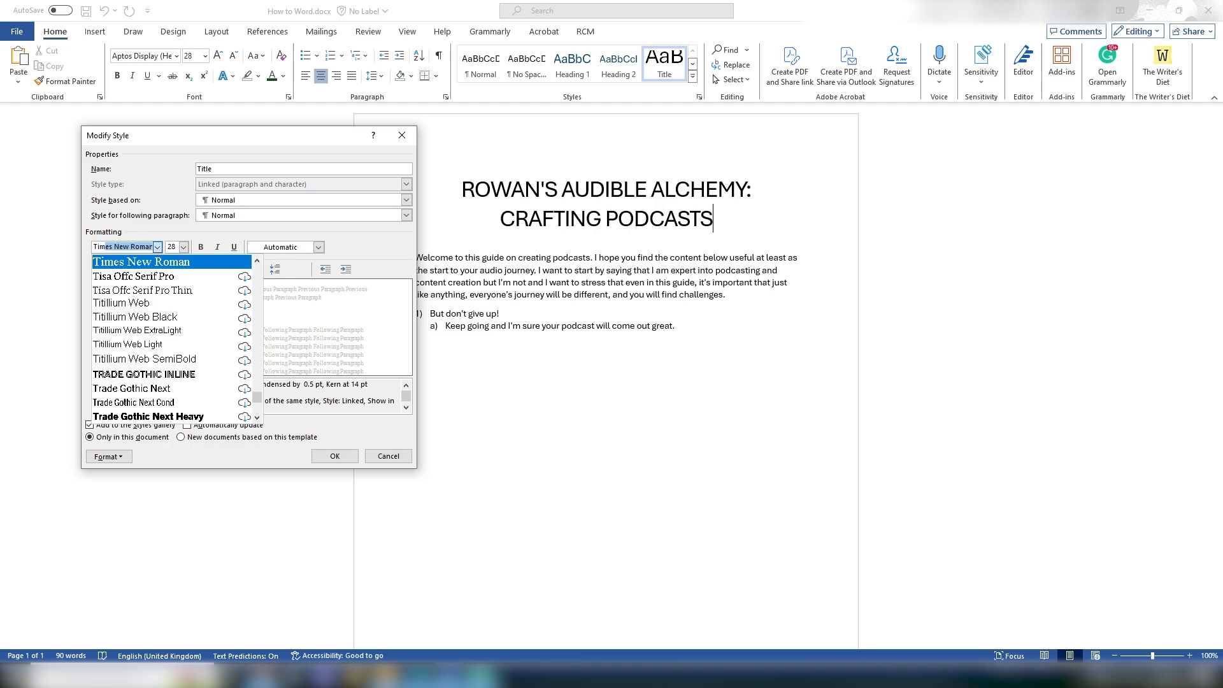
pyautogui.click(153, 262)
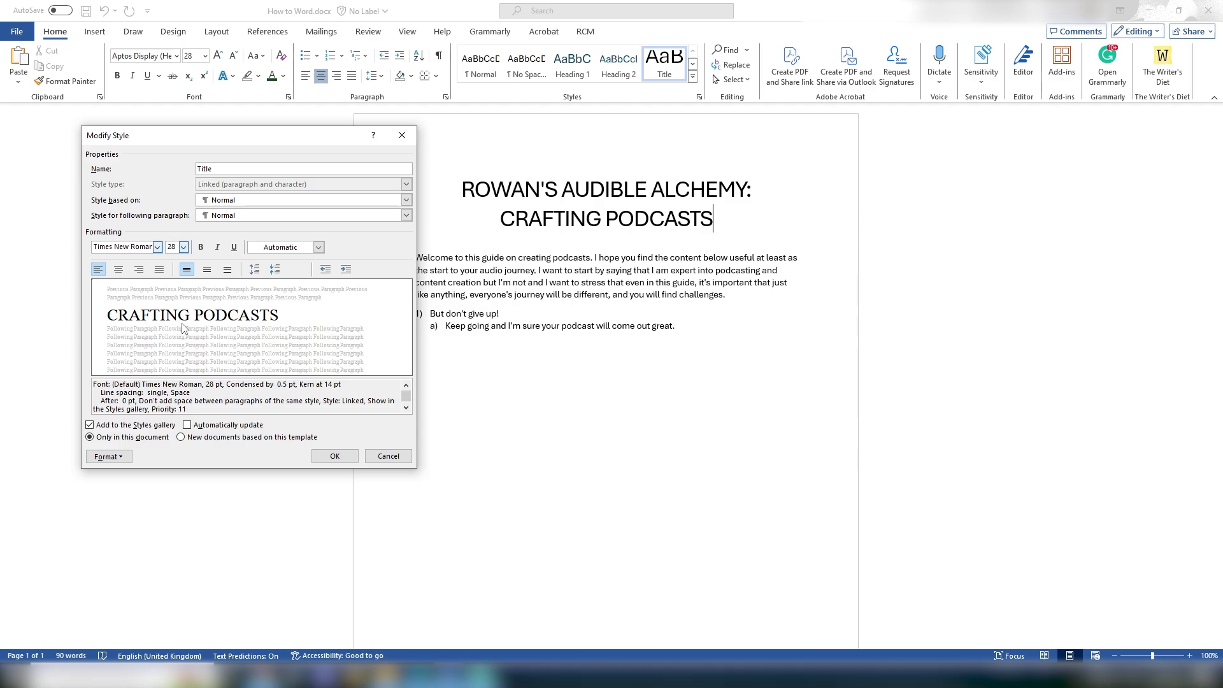
# - Explore the Title style's font colour and alignment options and discard the style modifications
pyautogui.click(319, 247)
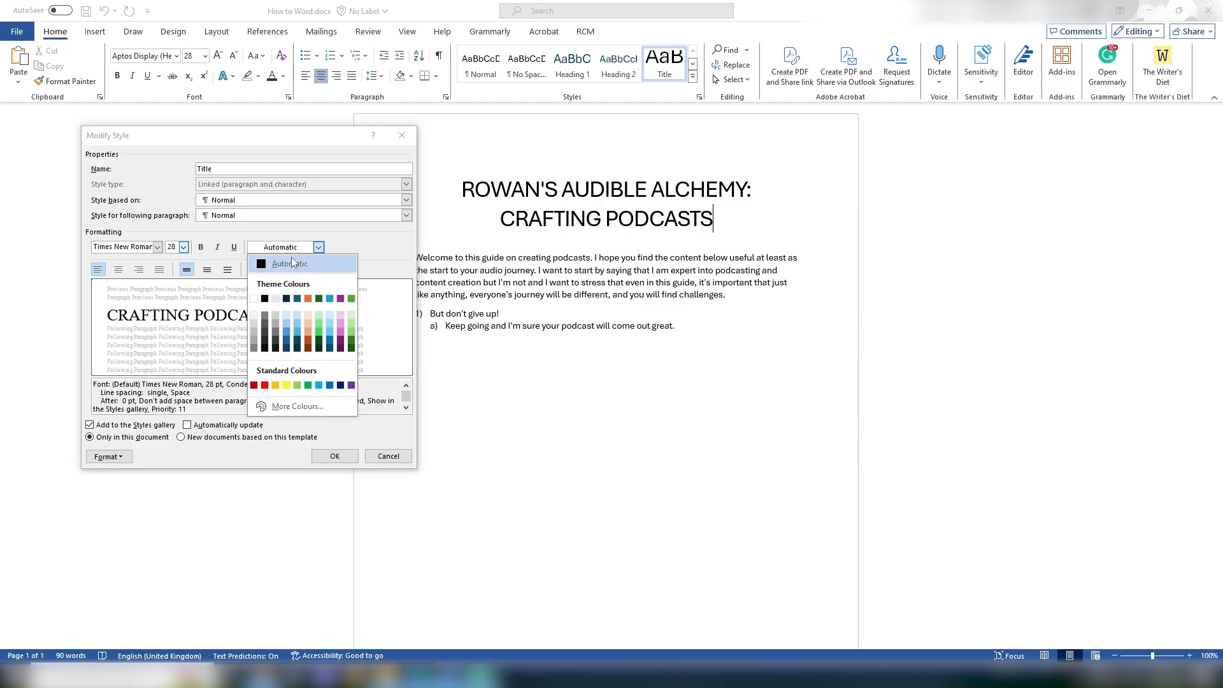
pyautogui.click(376, 252)
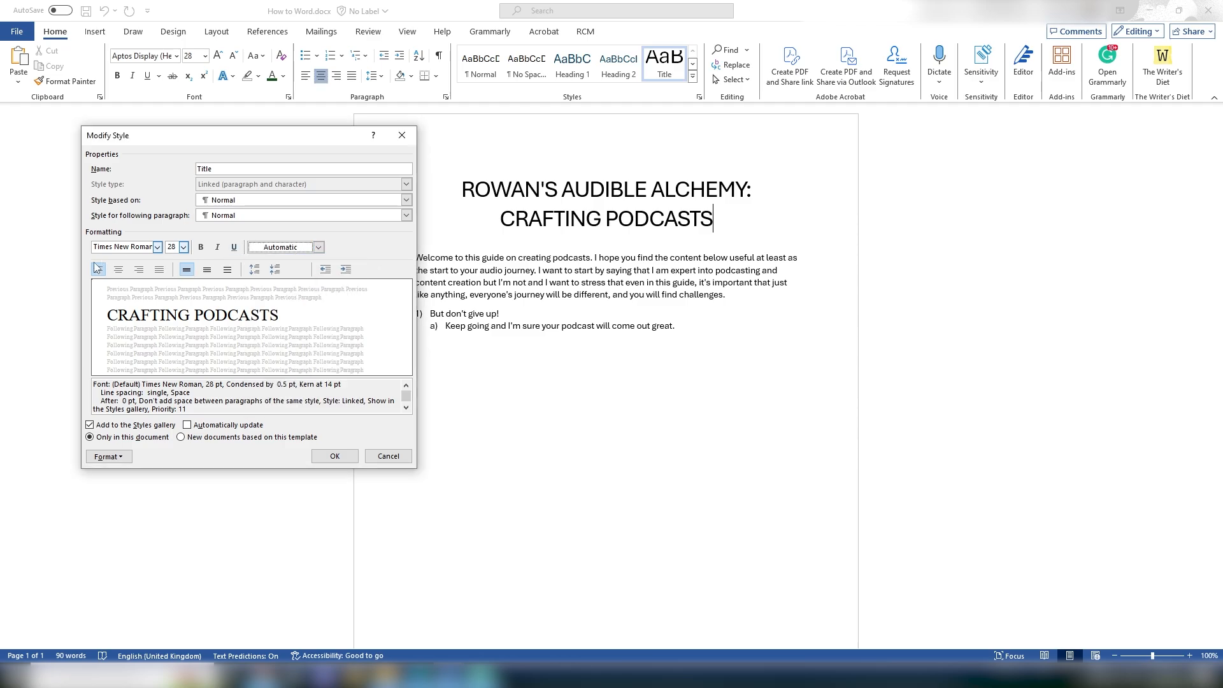
pyautogui.click(119, 270)
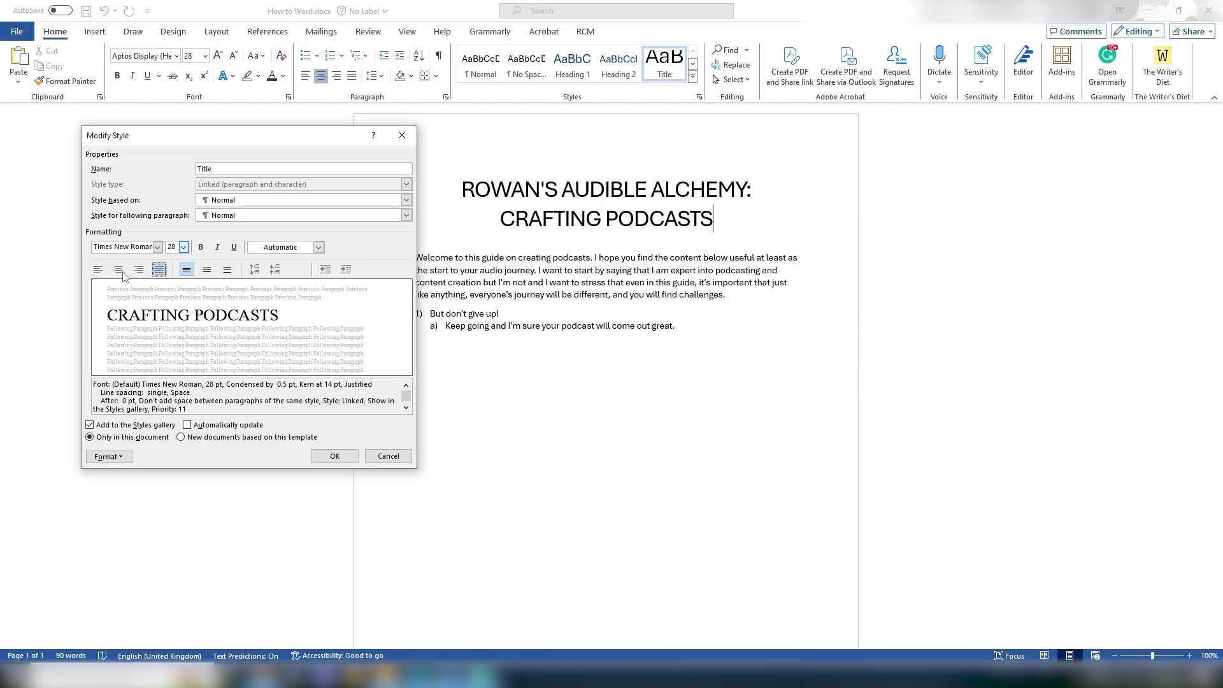
pyautogui.click(100, 271)
pyautogui.click(388, 457)
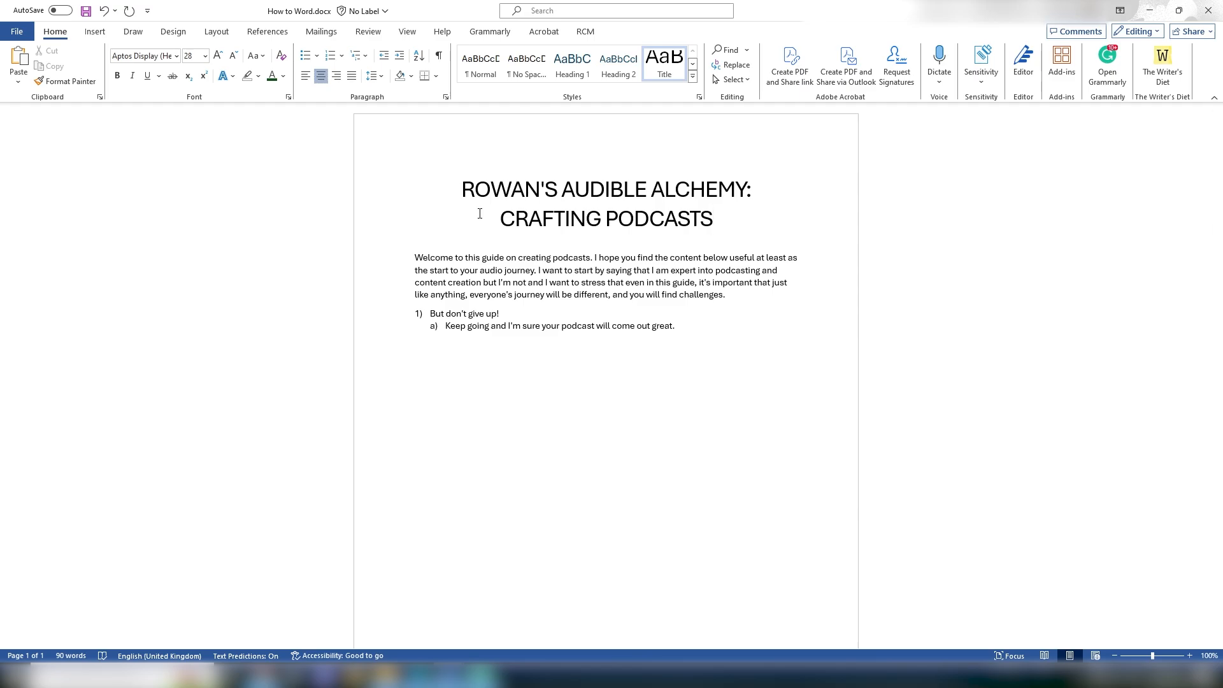
# - Clear all formatting from the two list items below the introductory paragraph
pyautogui.click(431, 313)
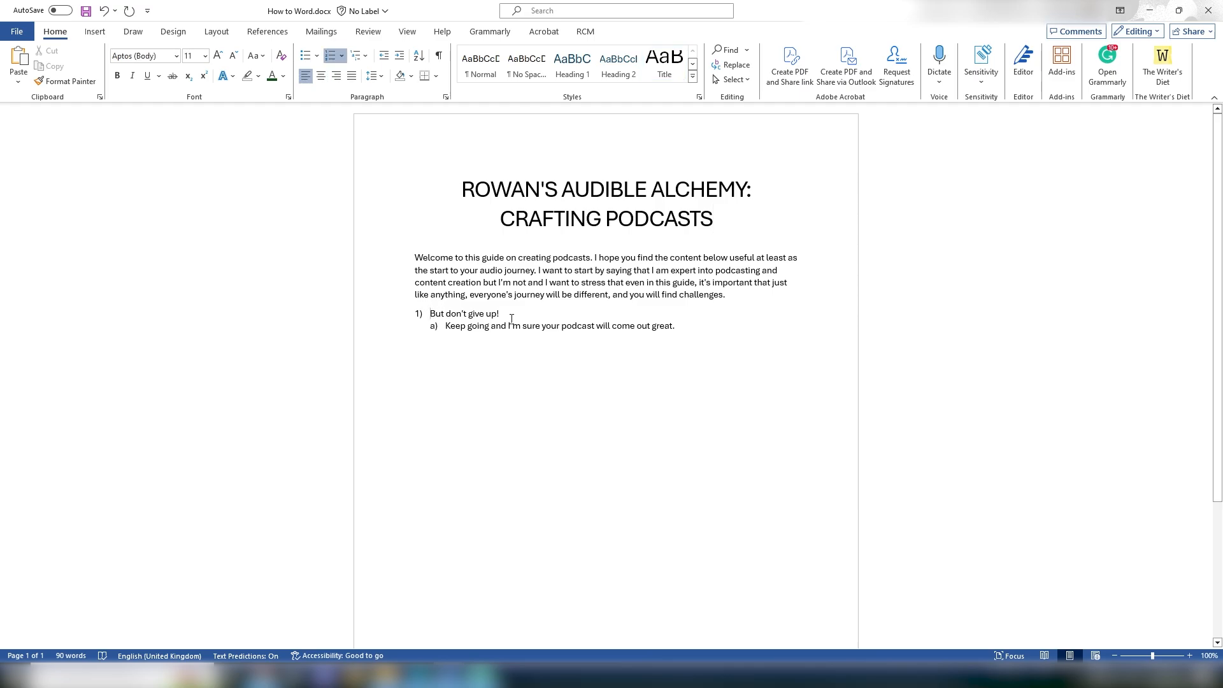
pyautogui.moveTo(512, 319); pyautogui.dragTo(682, 328)
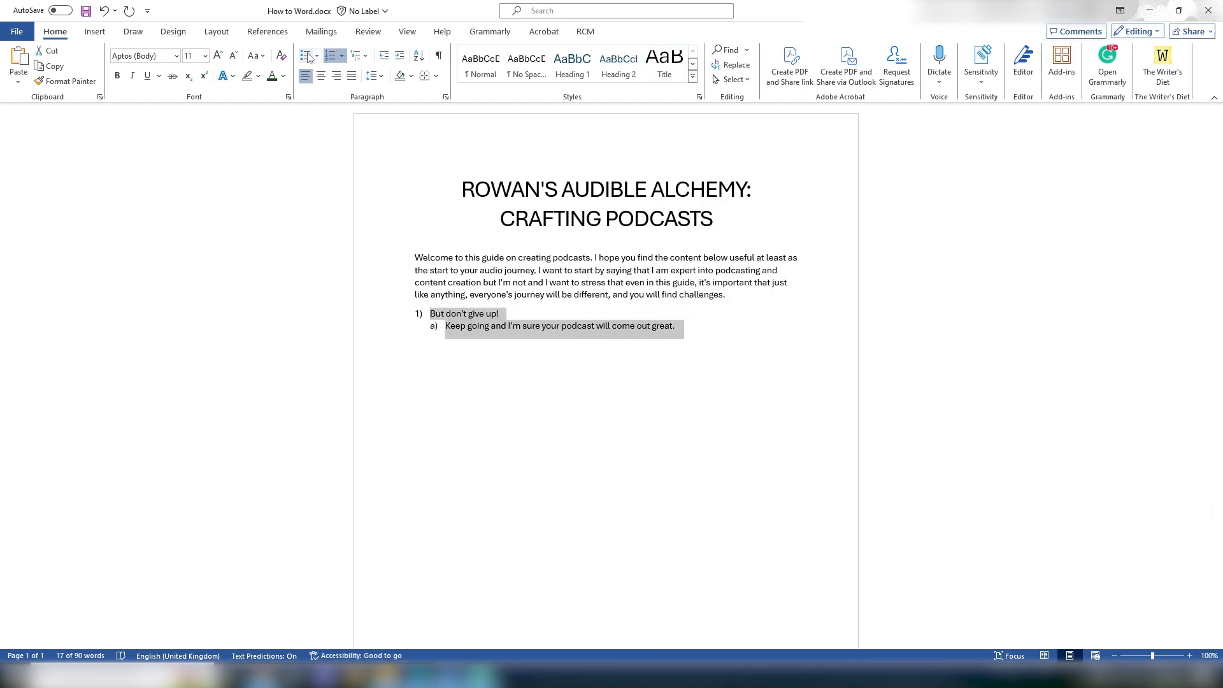
pyautogui.click(281, 55)
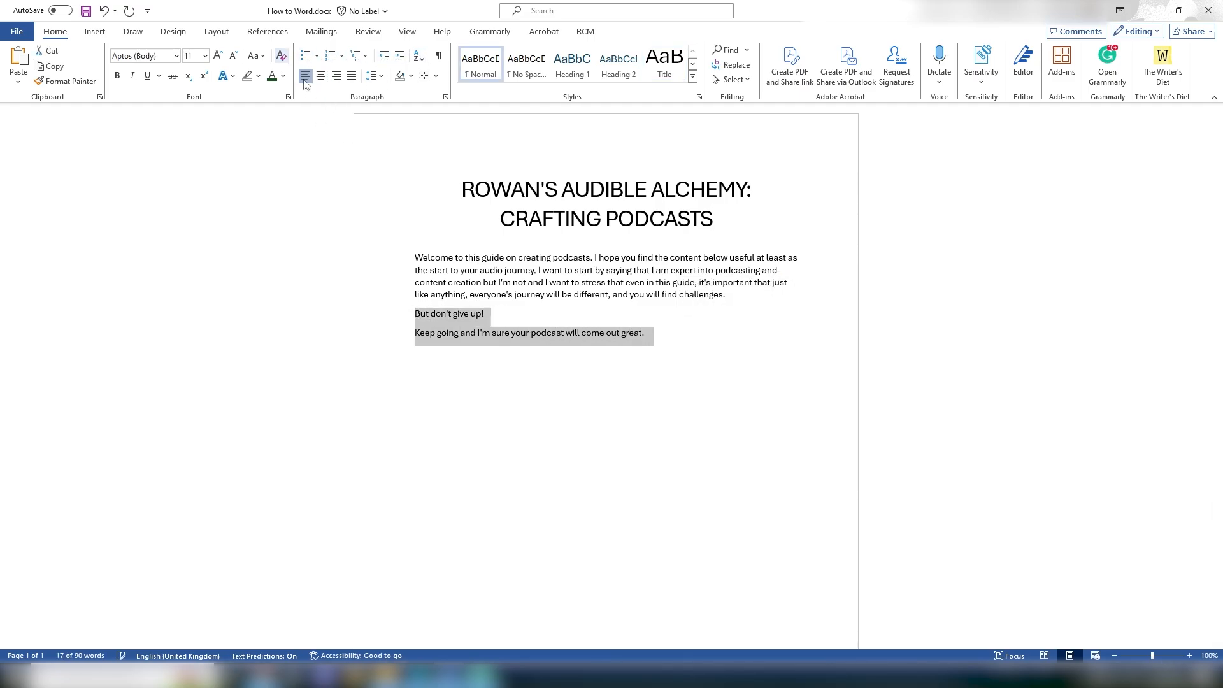
# - Join the "But don't give up!" and "Keep going" lines onto the end of the introductory paragraph
pyautogui.click(413, 314)
pyautogui.press('BackSpace')
pyautogui.click(415, 322)
pyautogui.press('BackSpace')
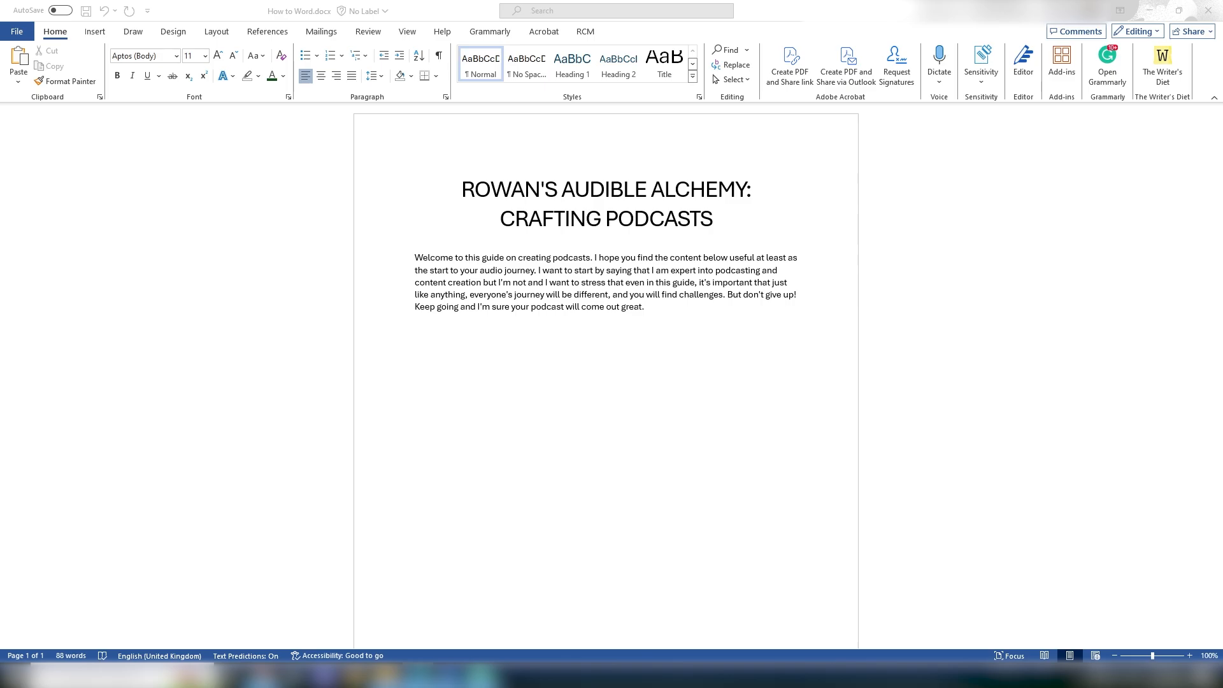
# - Paste the copied guide content below the introductory paragraph and clear all formatting from it
pyautogui.click(456, 355)
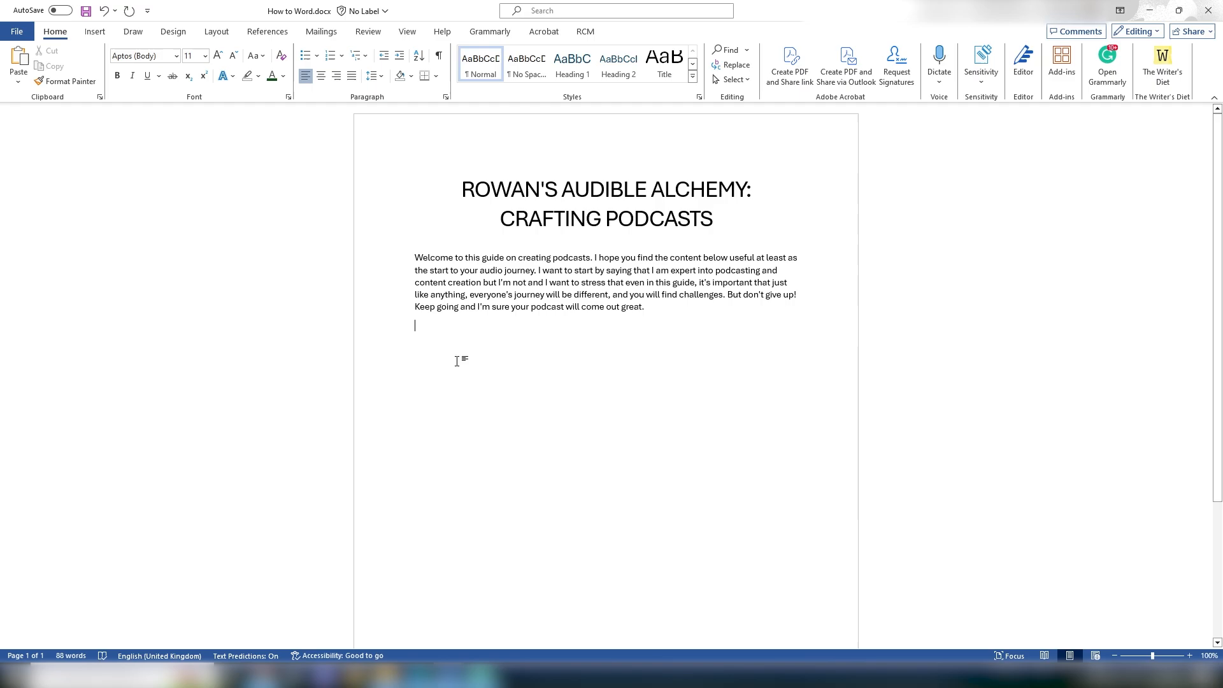
pyautogui.hotkey('ctrl', 'v')
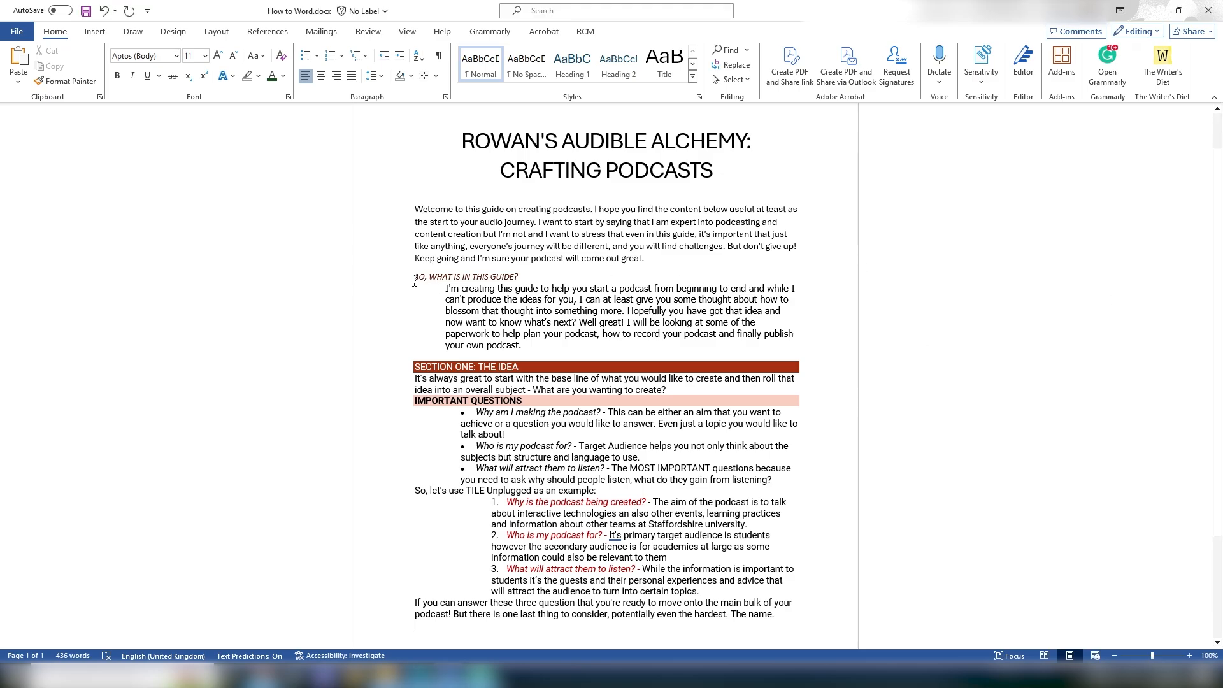
pyautogui.moveTo(414, 278); pyautogui.dragTo(798, 477)
pyautogui.scroll(1, 798, 477)
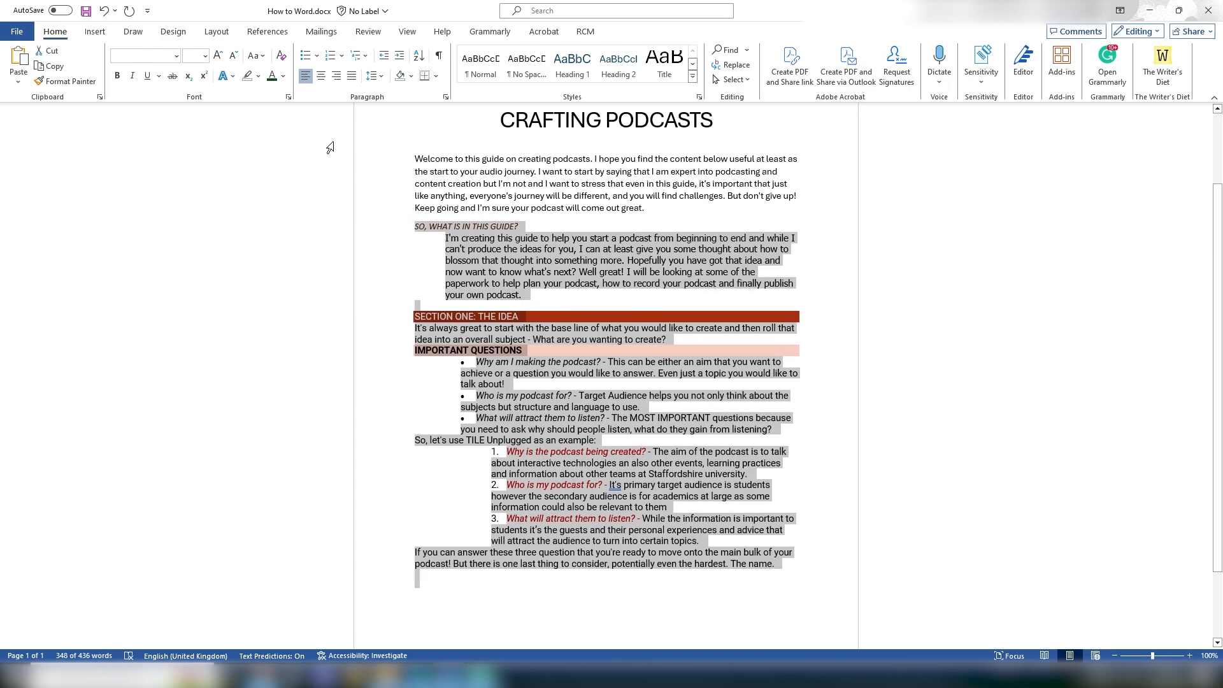
pyautogui.click(281, 56)
pyautogui.click(654, 366)
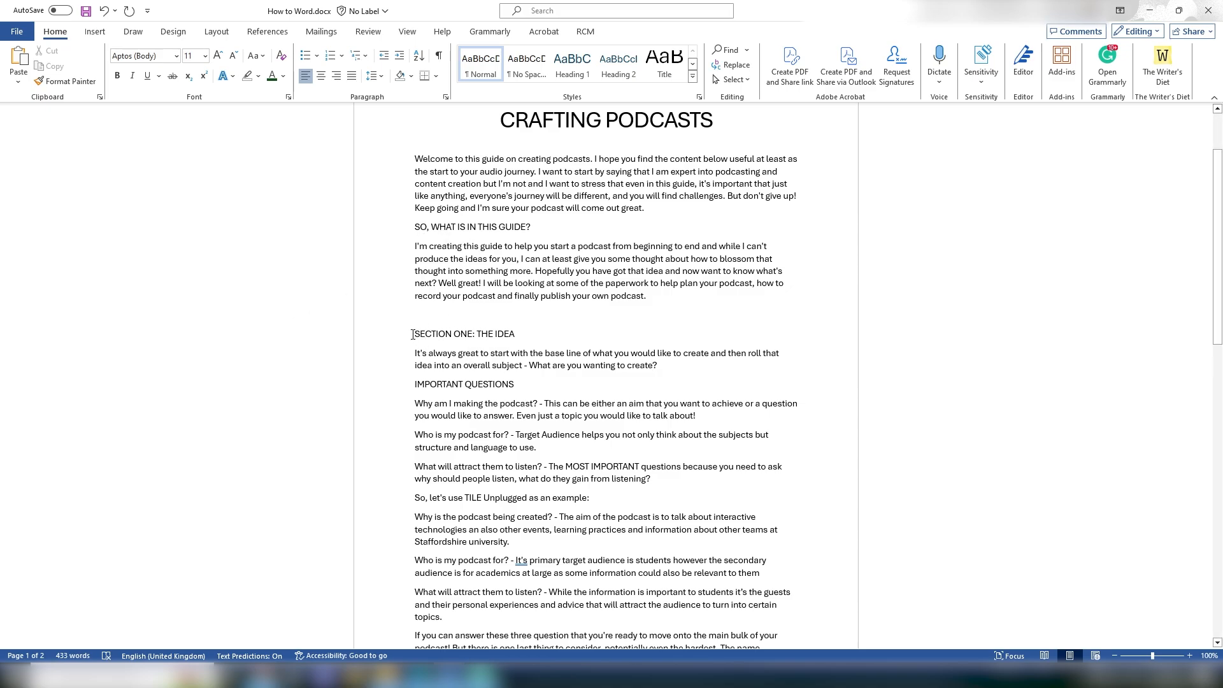
# - Apply the Heading 1 style to "SECTION ONE: THE IDEA" and the Heading 2 style to "IMPORTANT QUESTIONS"
pyautogui.moveTo(415, 334); pyautogui.dragTo(523, 338)
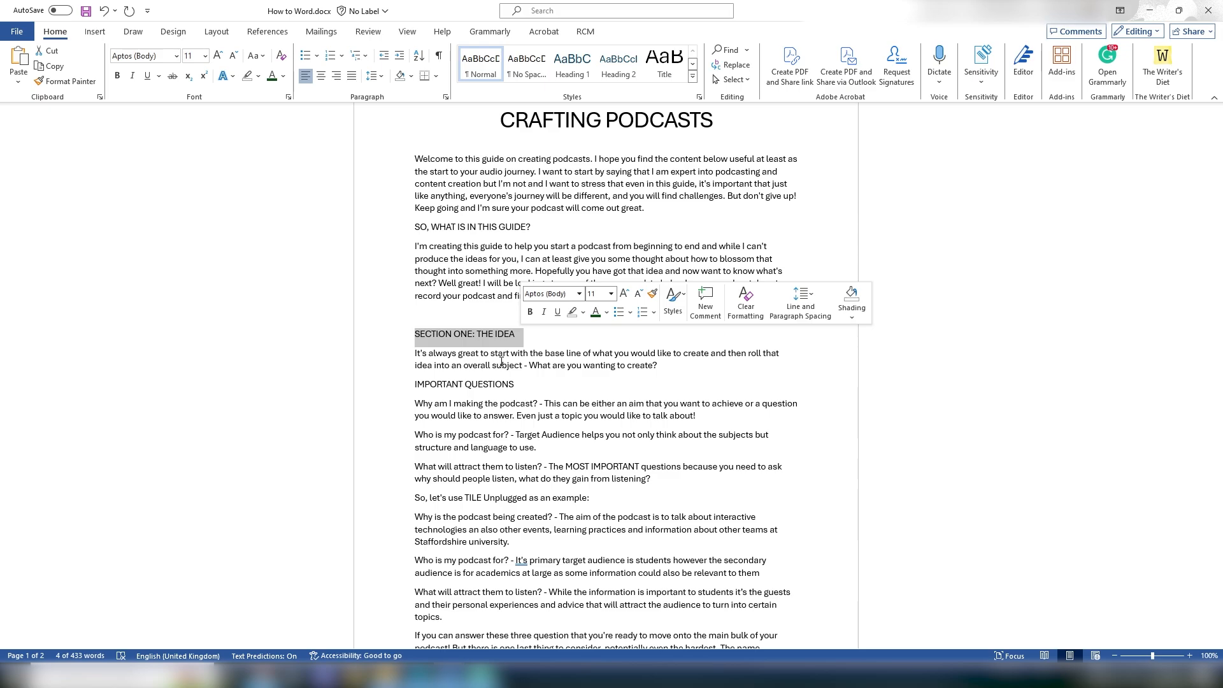
pyautogui.click(556, 76)
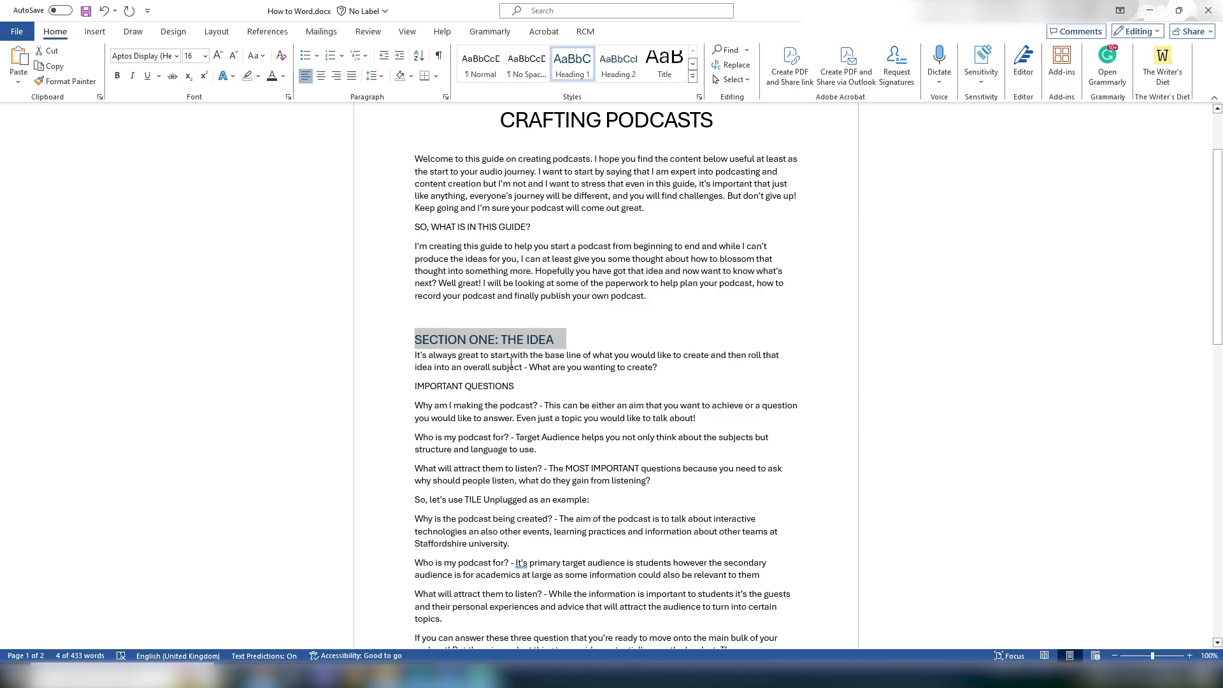
pyautogui.moveTo(520, 387); pyautogui.dragTo(428, 389)
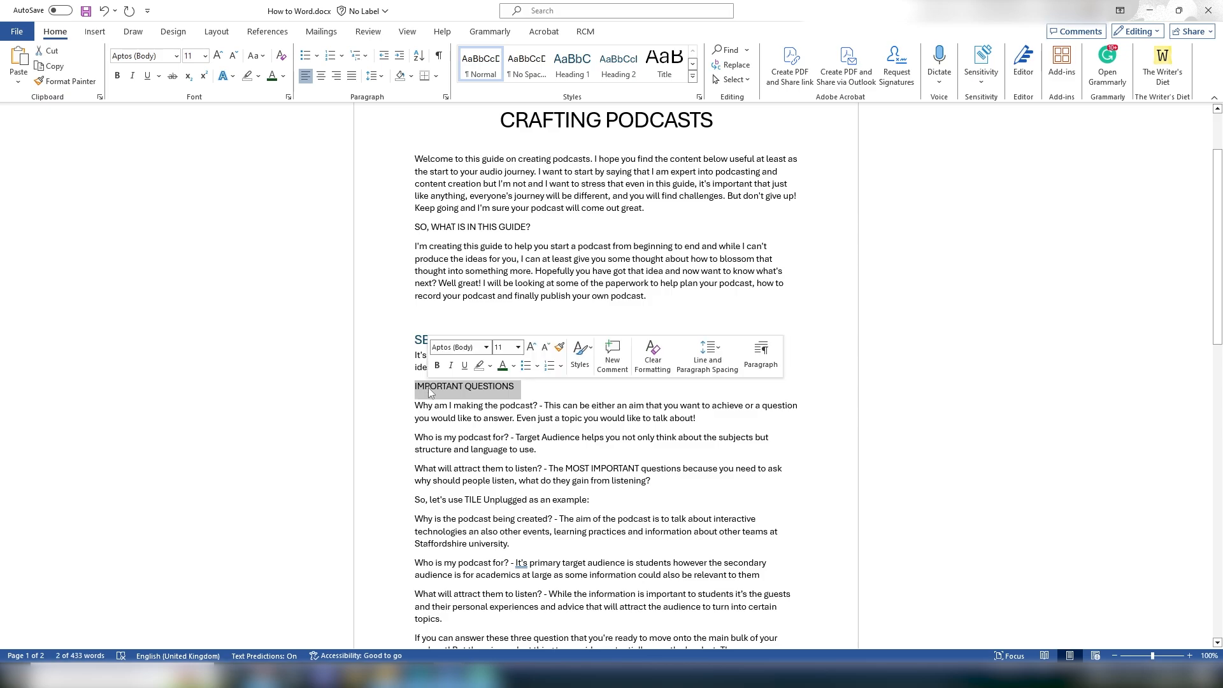
pyautogui.click(428, 387)
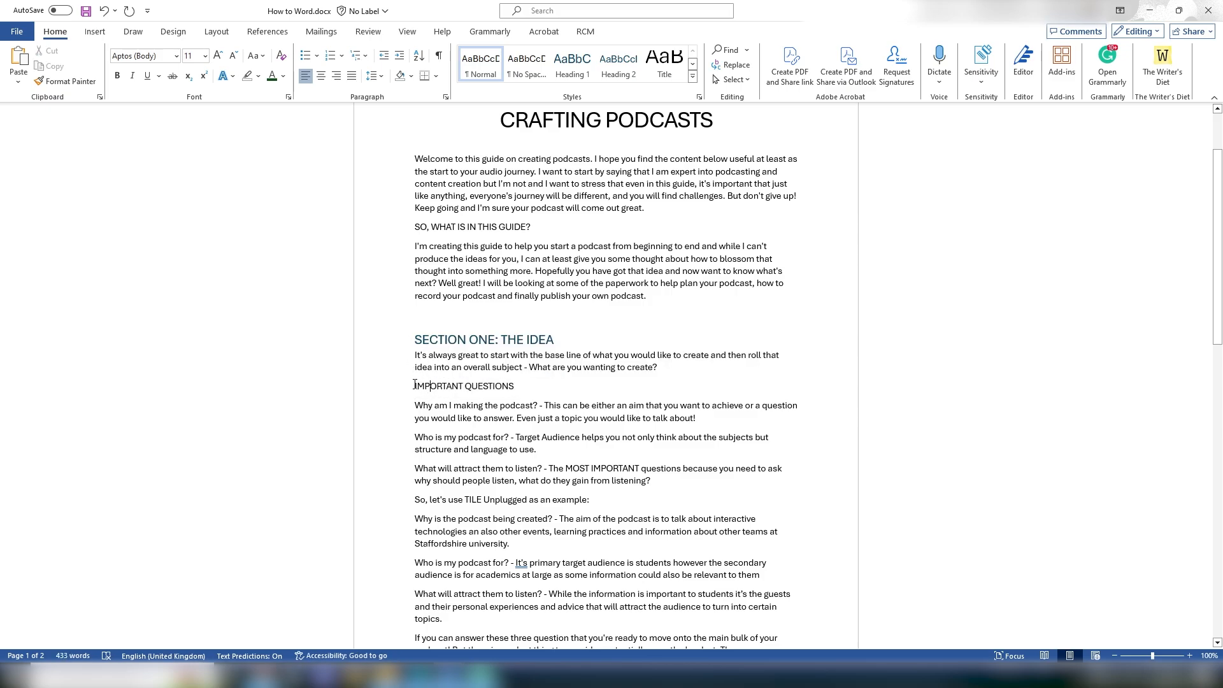
pyautogui.moveTo(415, 386); pyautogui.dragTo(517, 388)
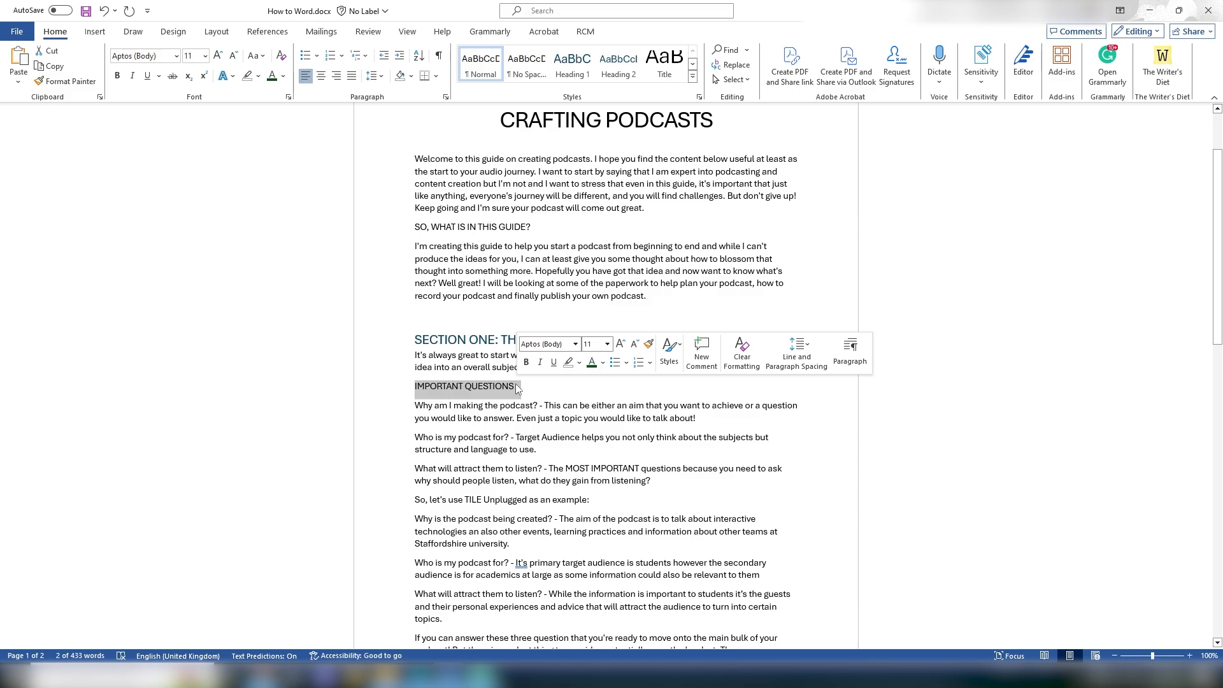
pyautogui.scroll(-3, 519, 408)
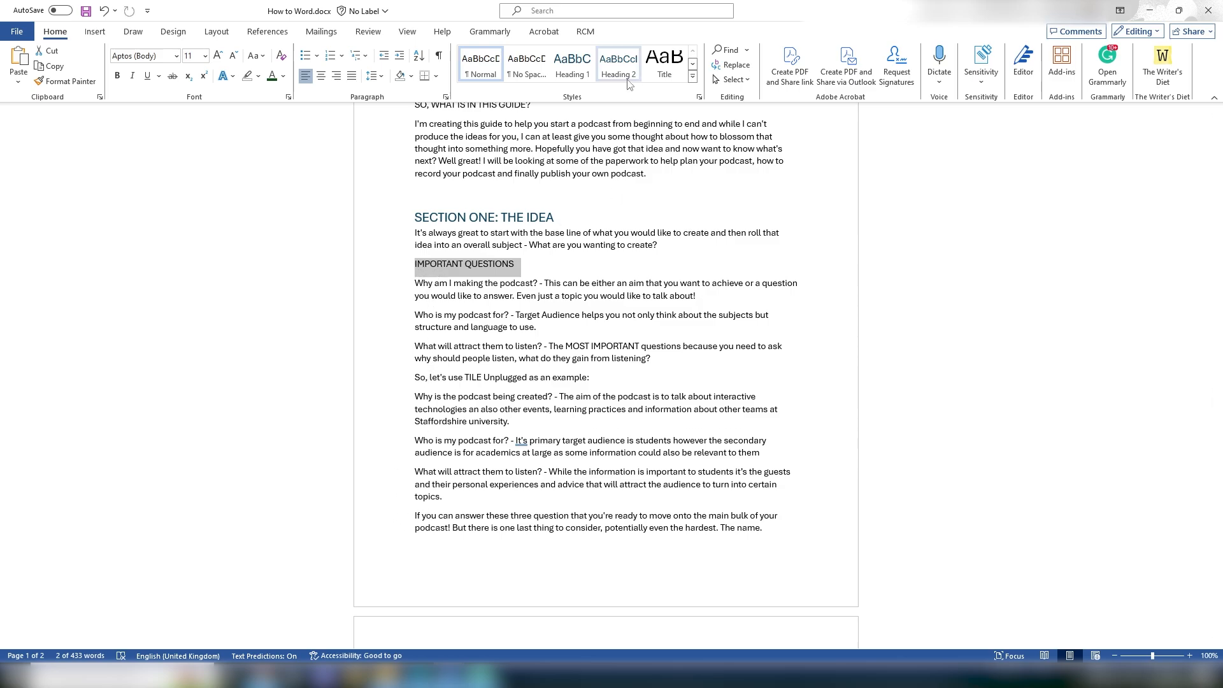
pyautogui.click(617, 66)
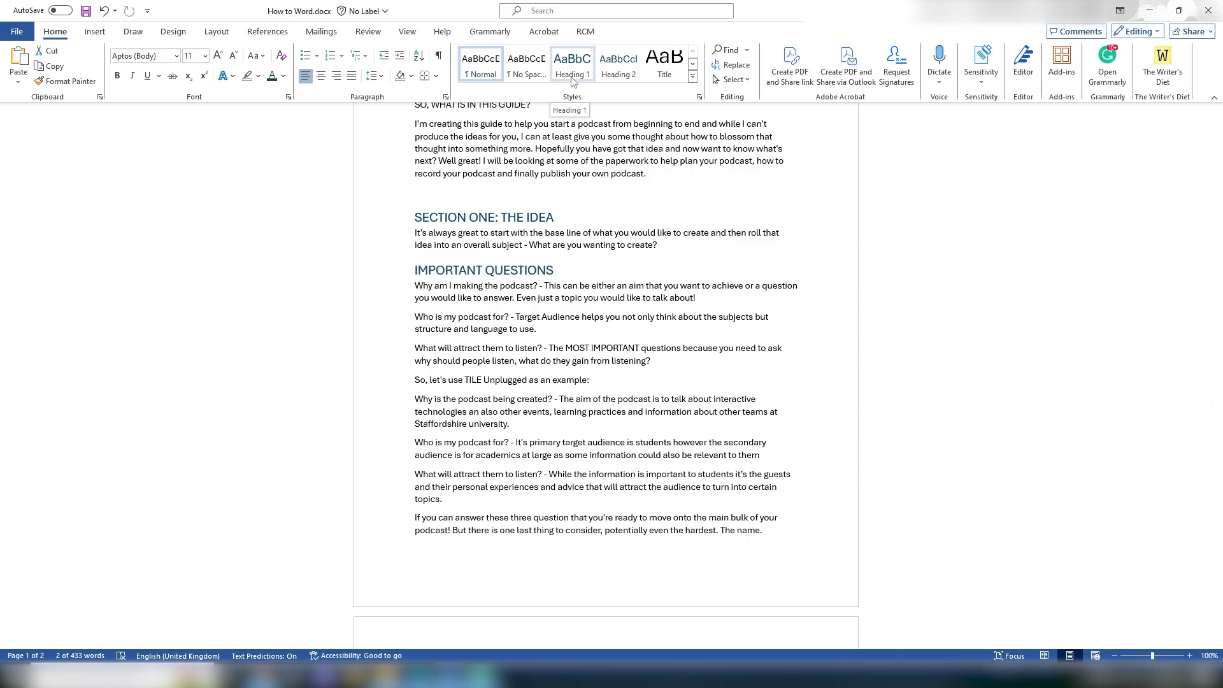
pyautogui.hotkey('ctrl', 'z')
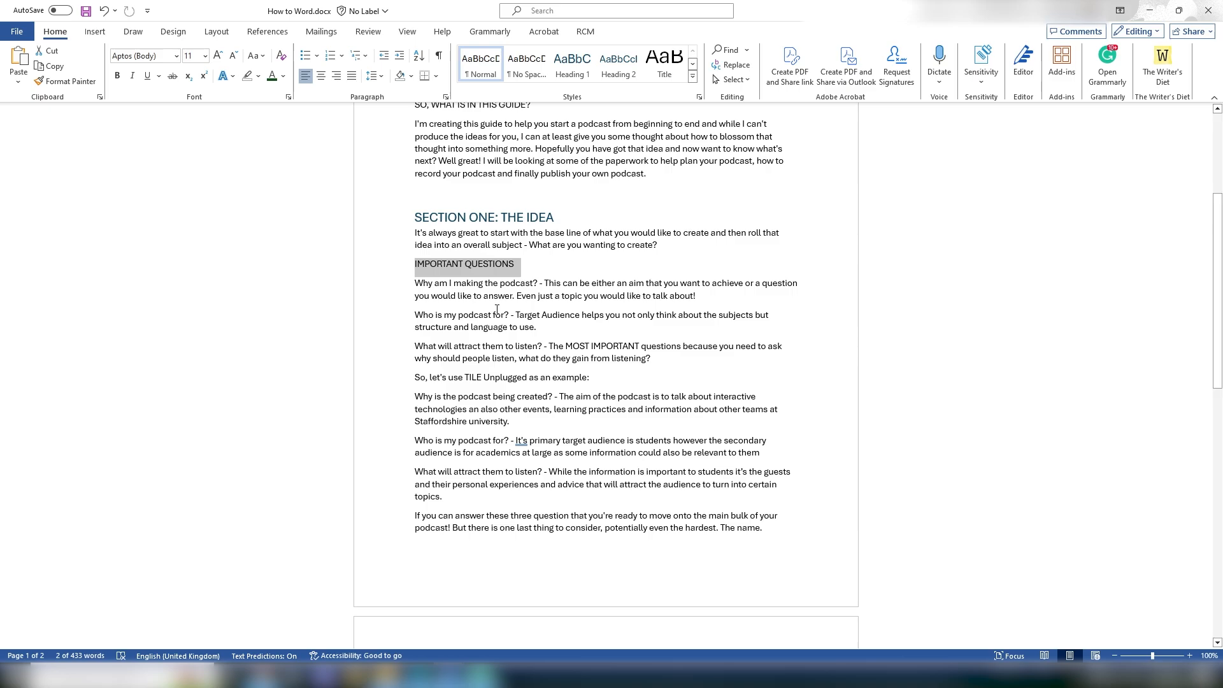
pyautogui.click(614, 72)
pyautogui.click(631, 265)
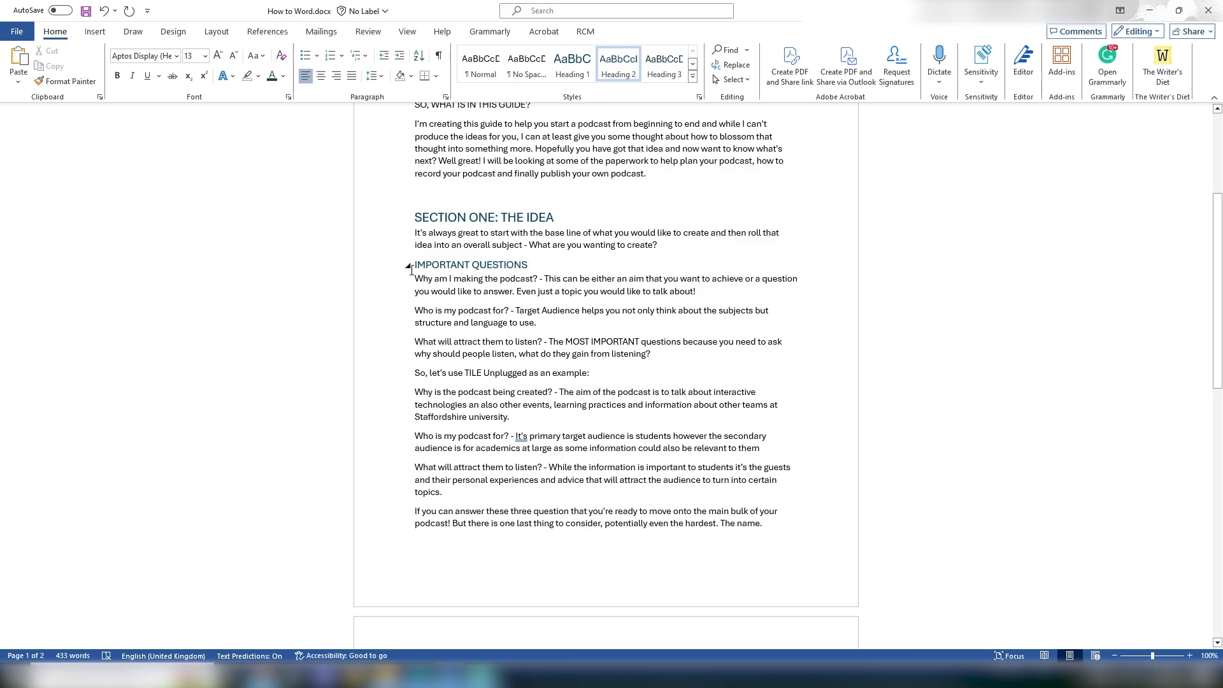
pyautogui.scroll(-3, 471, 274)
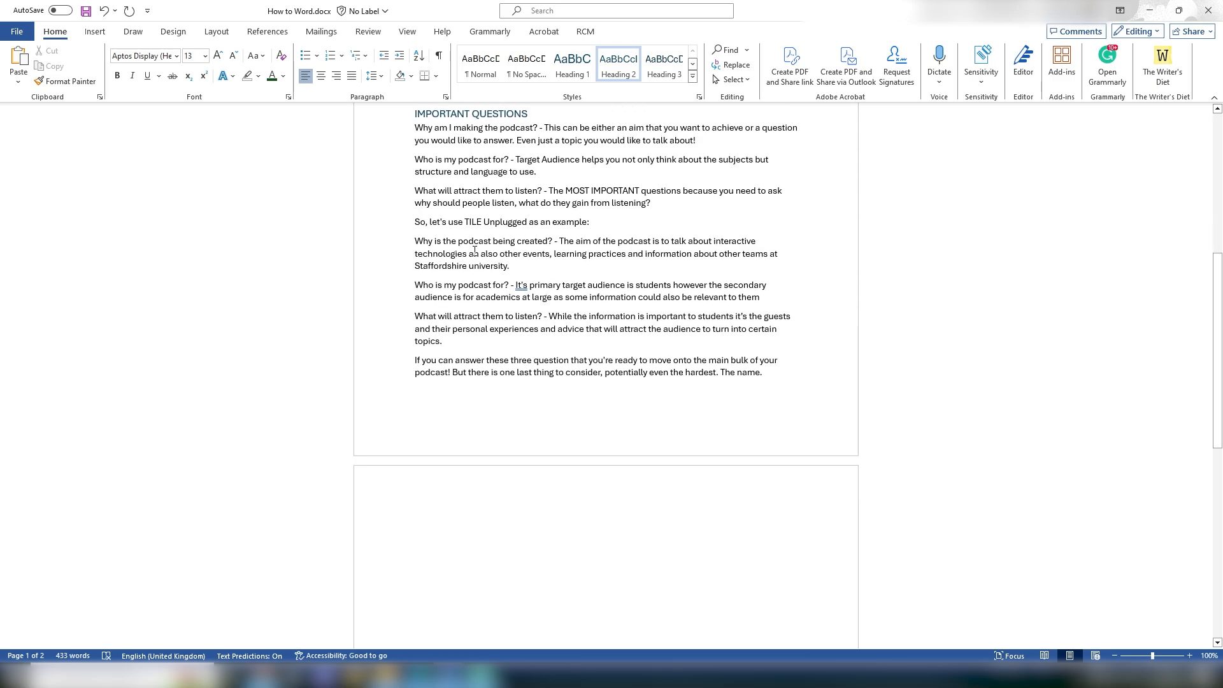
# - Modify the Heading 1 style so its font colour is the darker orange Accent 2 theme shade
pyautogui.scroll(3, 433, 338)
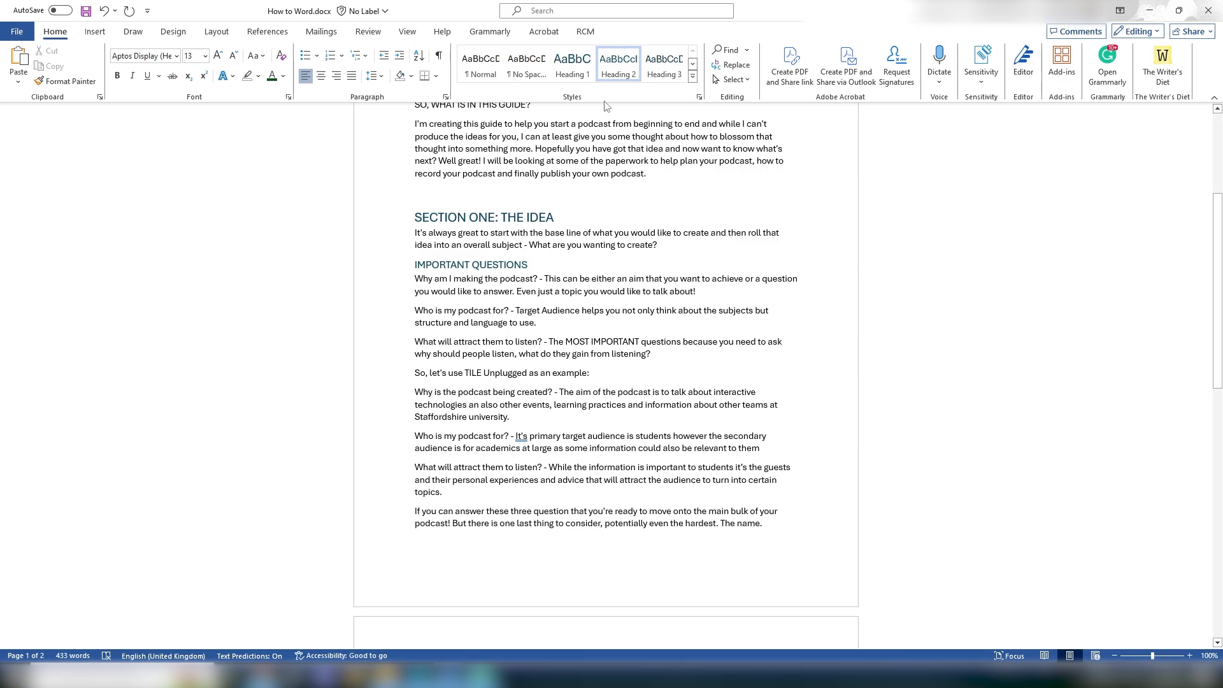
pyautogui.click(456, 200)
pyautogui.click(455, 218)
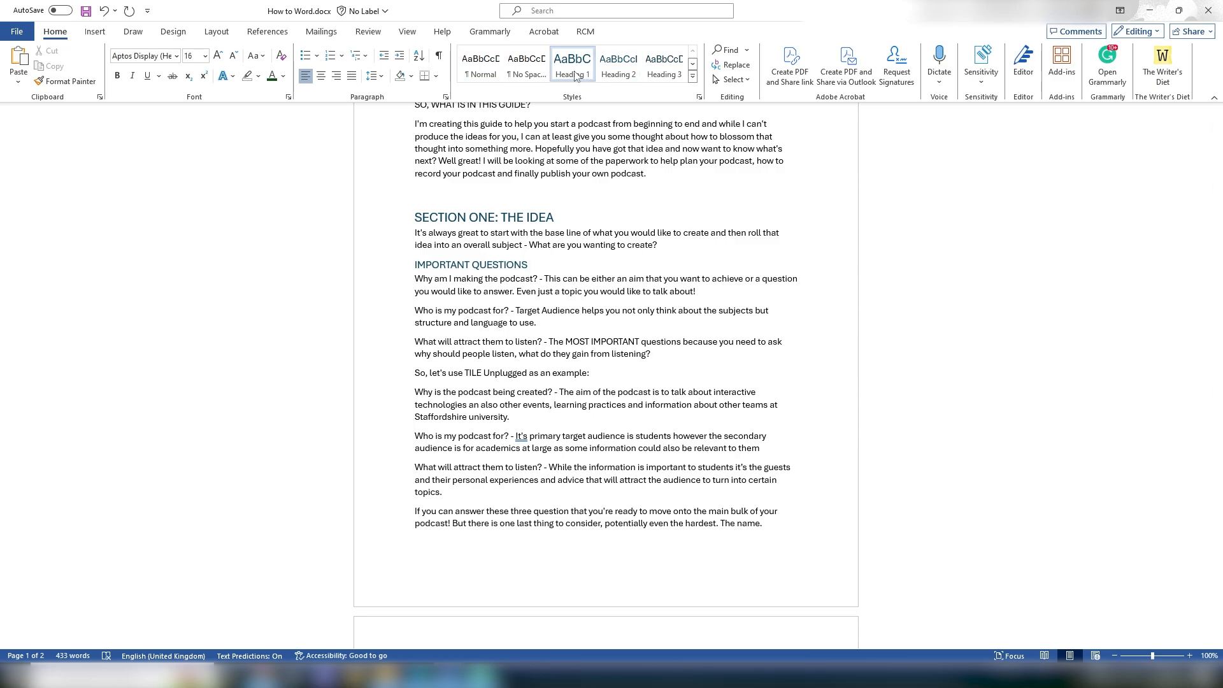
pyautogui.scroll(3, 538, 139)
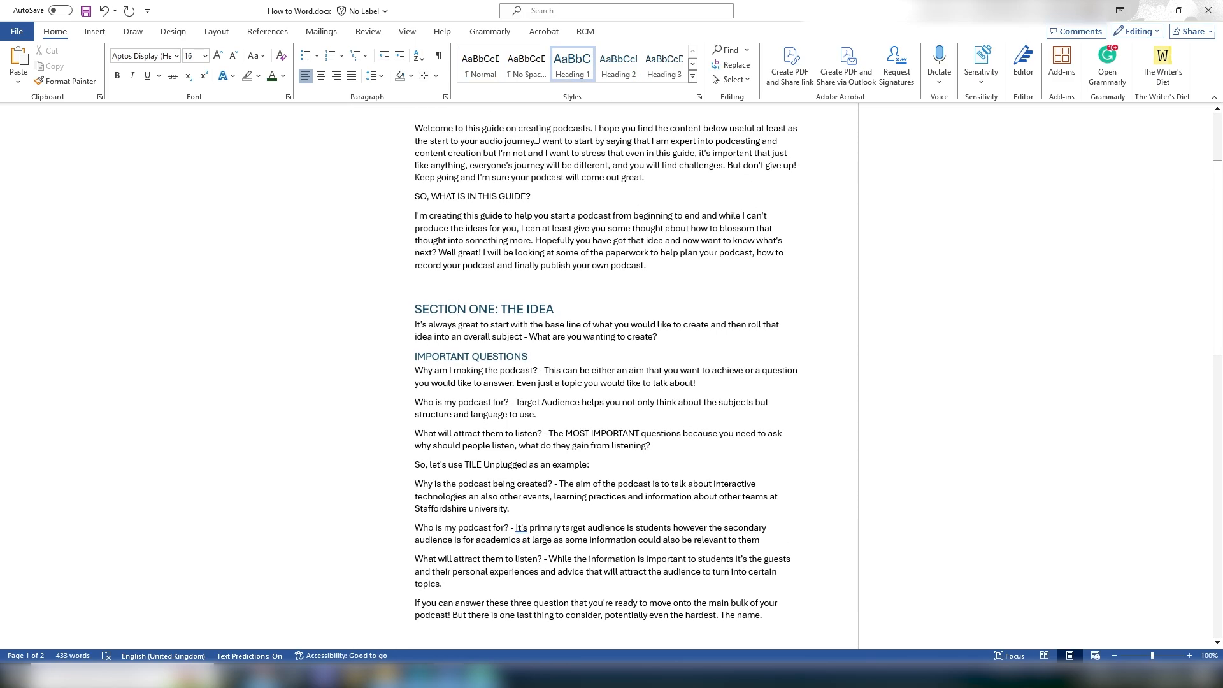
pyautogui.rightClick(572, 69)
pyautogui.click(608, 97)
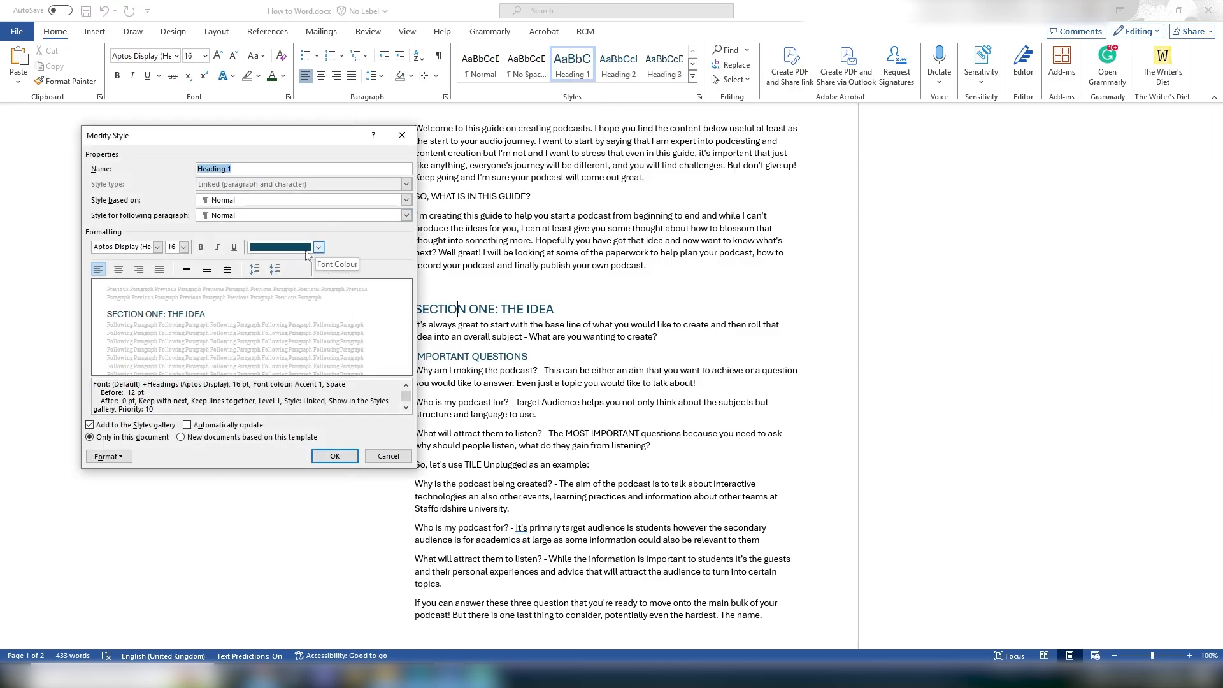
pyautogui.click(318, 247)
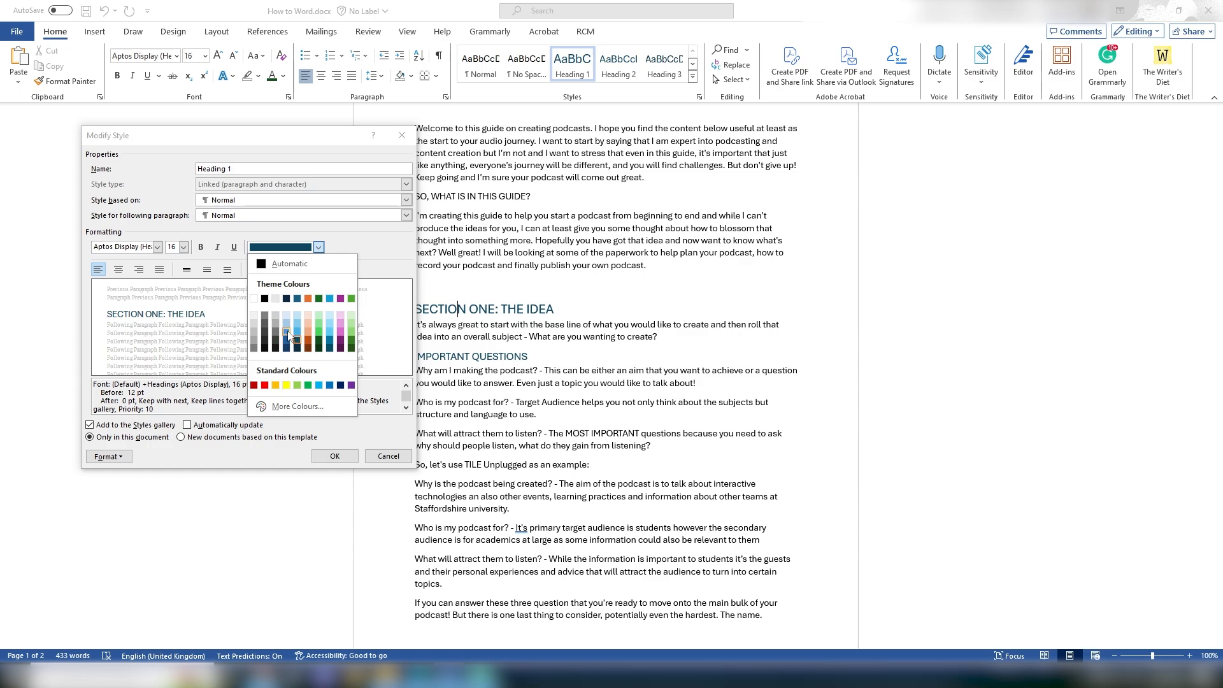
pyautogui.click(287, 332)
pyautogui.click(319, 247)
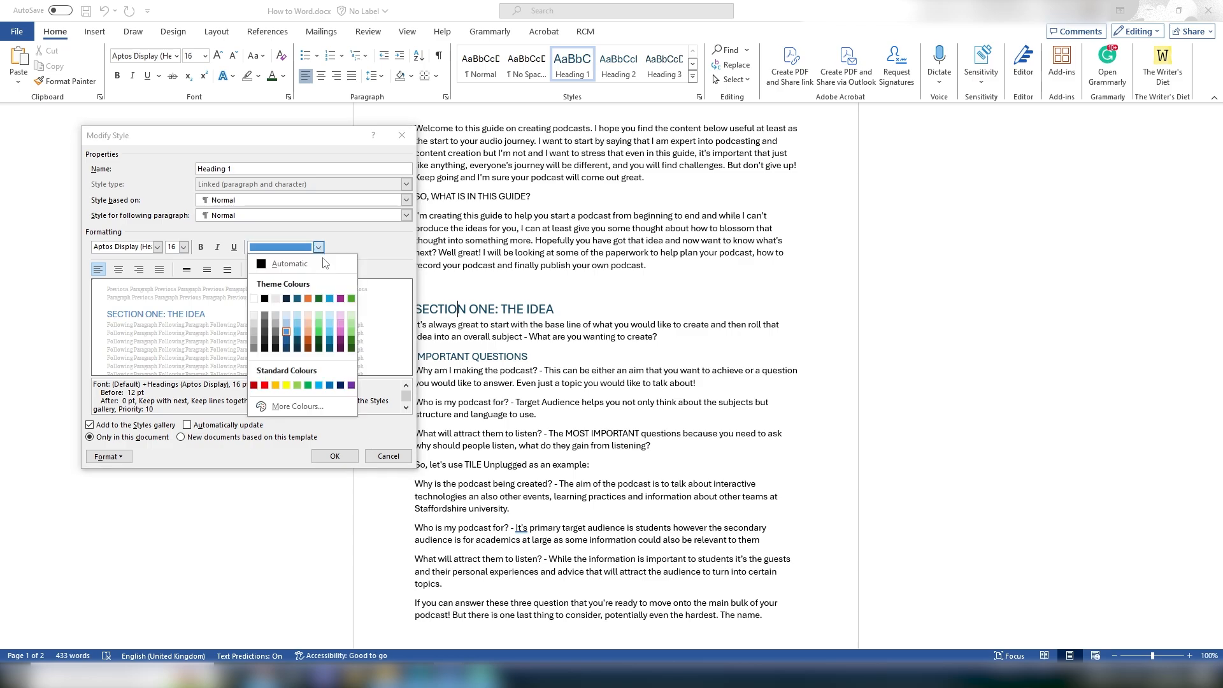
pyautogui.click(309, 343)
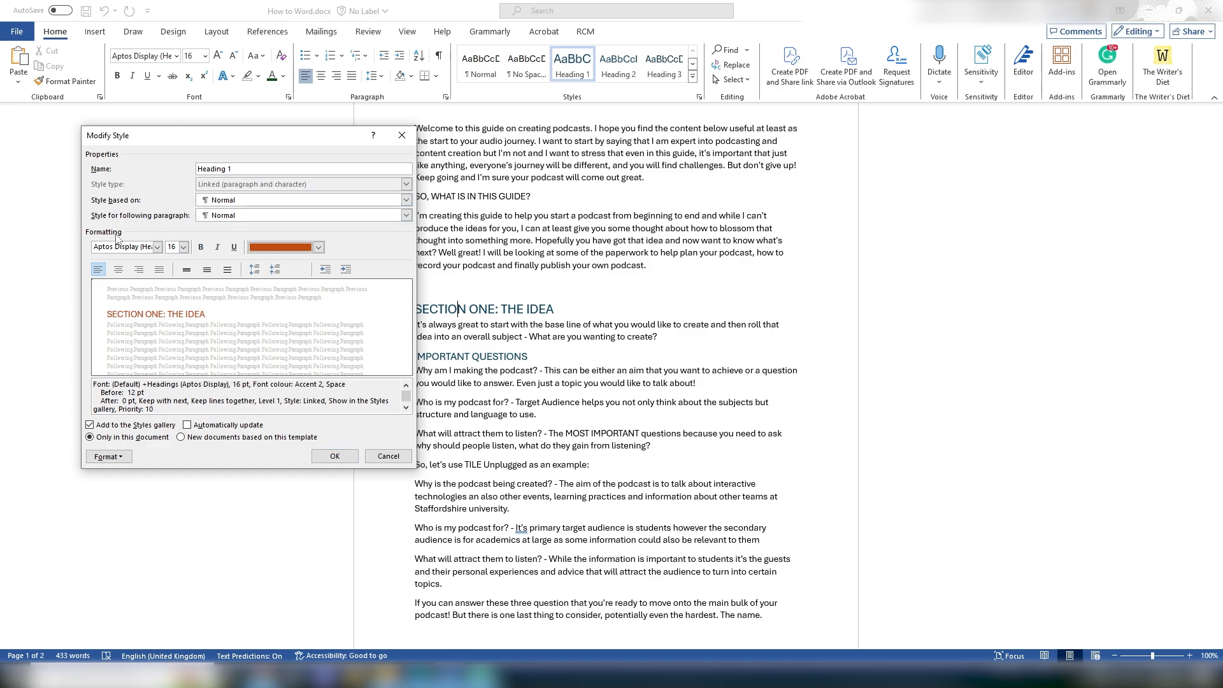
pyautogui.click(335, 456)
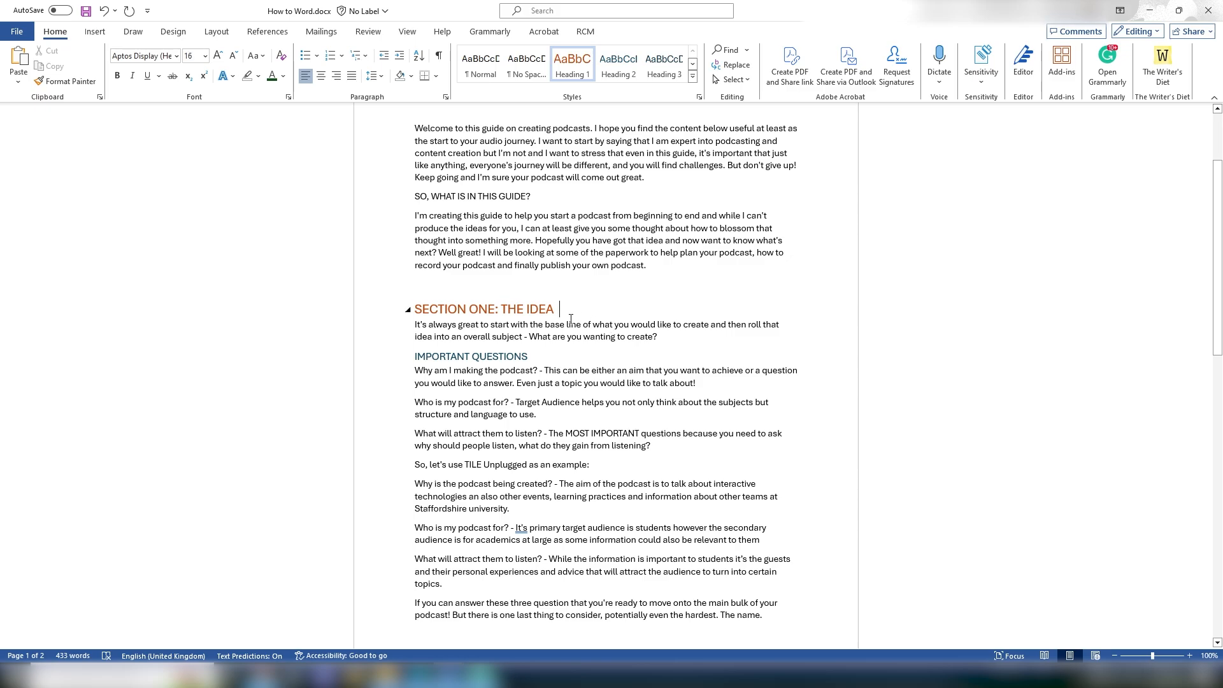
# - Modify the Heading 2 style so its font colour is the dark green Accent 6 theme shade
pyautogui.rightClick(614, 79)
pyautogui.click(648, 104)
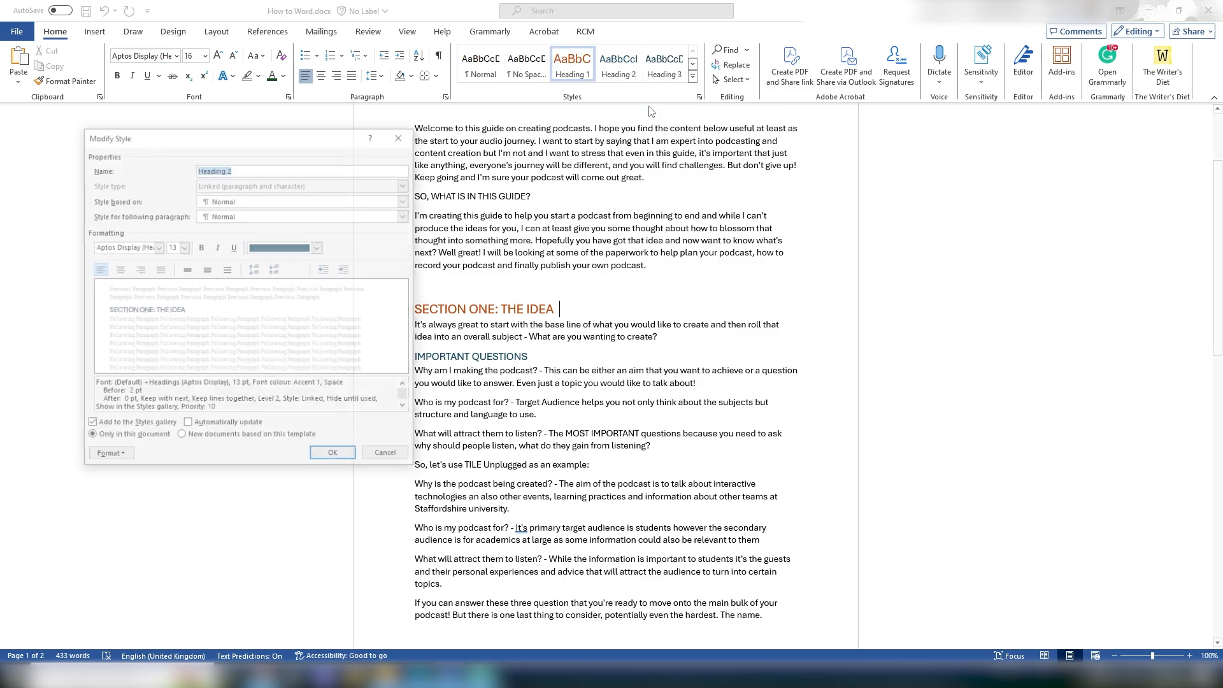
pyautogui.click(319, 247)
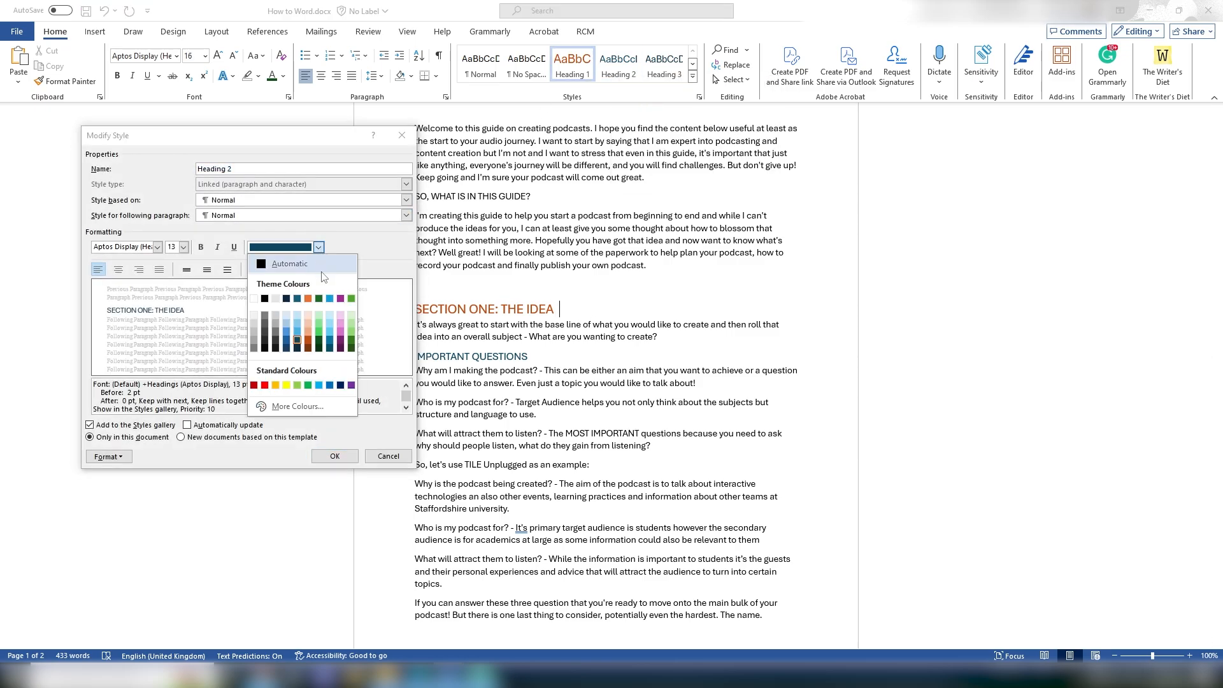
pyautogui.click(351, 343)
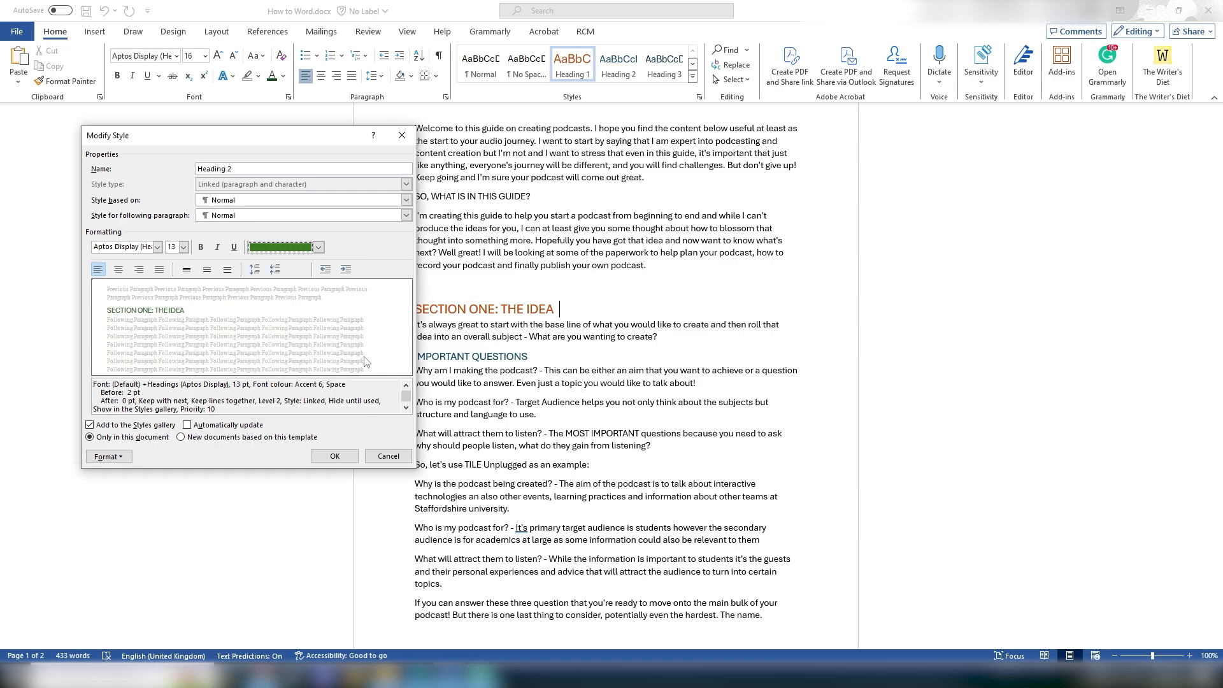
pyautogui.click(334, 456)
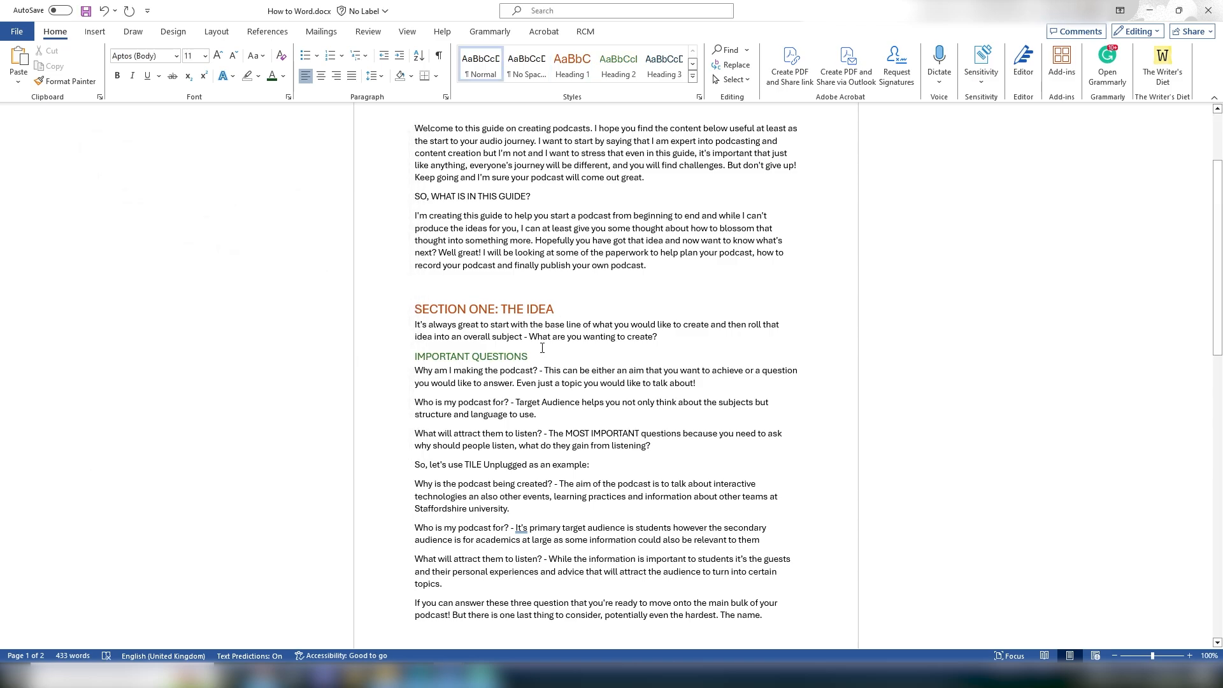
pyautogui.click(494, 358)
pyautogui.tripleClick(461, 360)
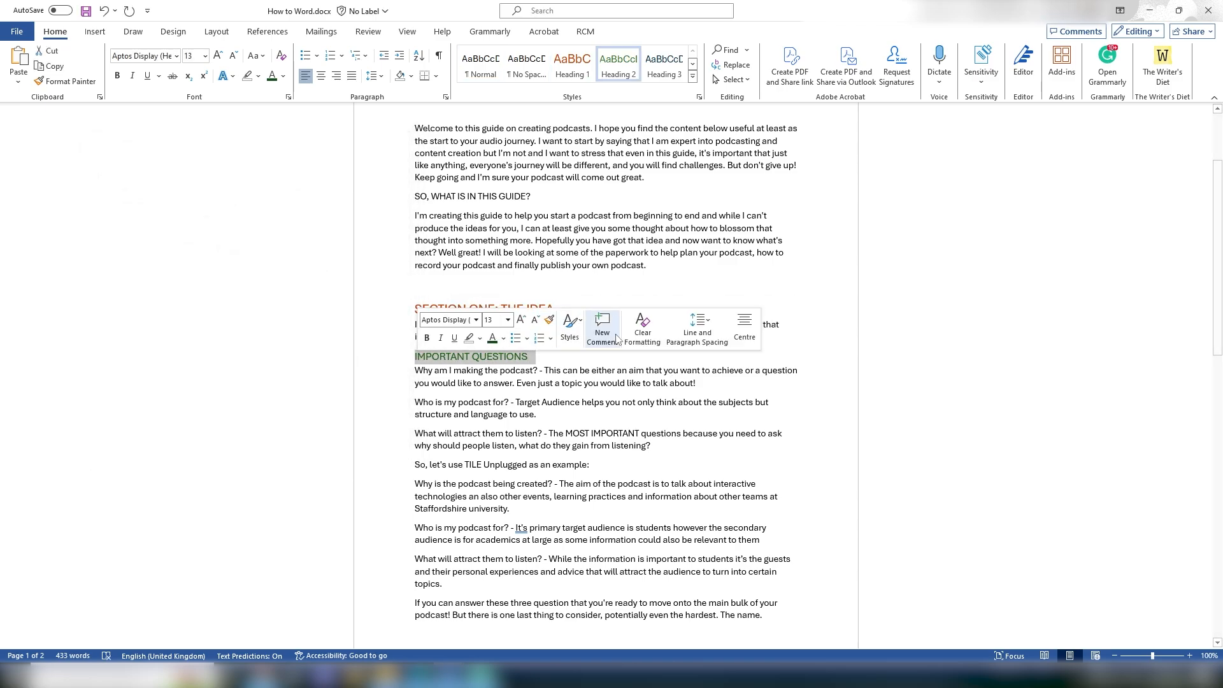
pyautogui.click(614, 330)
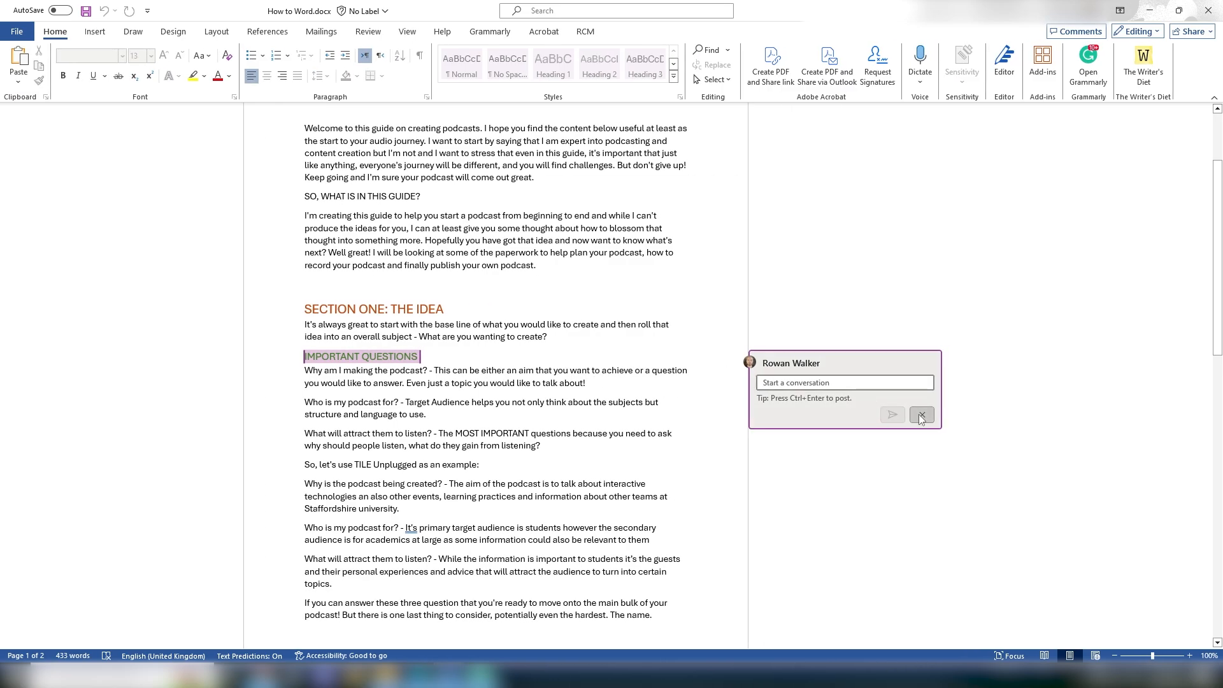
pyautogui.click(922, 415)
pyautogui.click(601, 338)
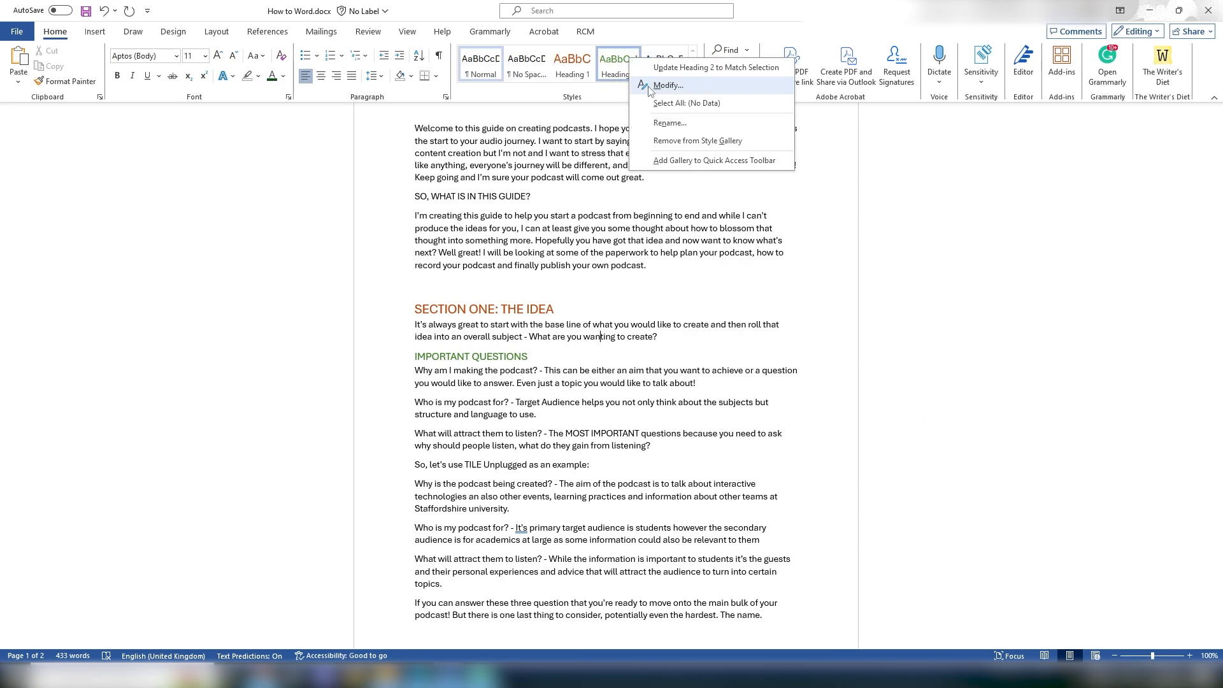
# - Change the Heading 2 style's font colour to the light orange Accent 2 theme shade
pyautogui.click(667, 85)
pyautogui.click(283, 247)
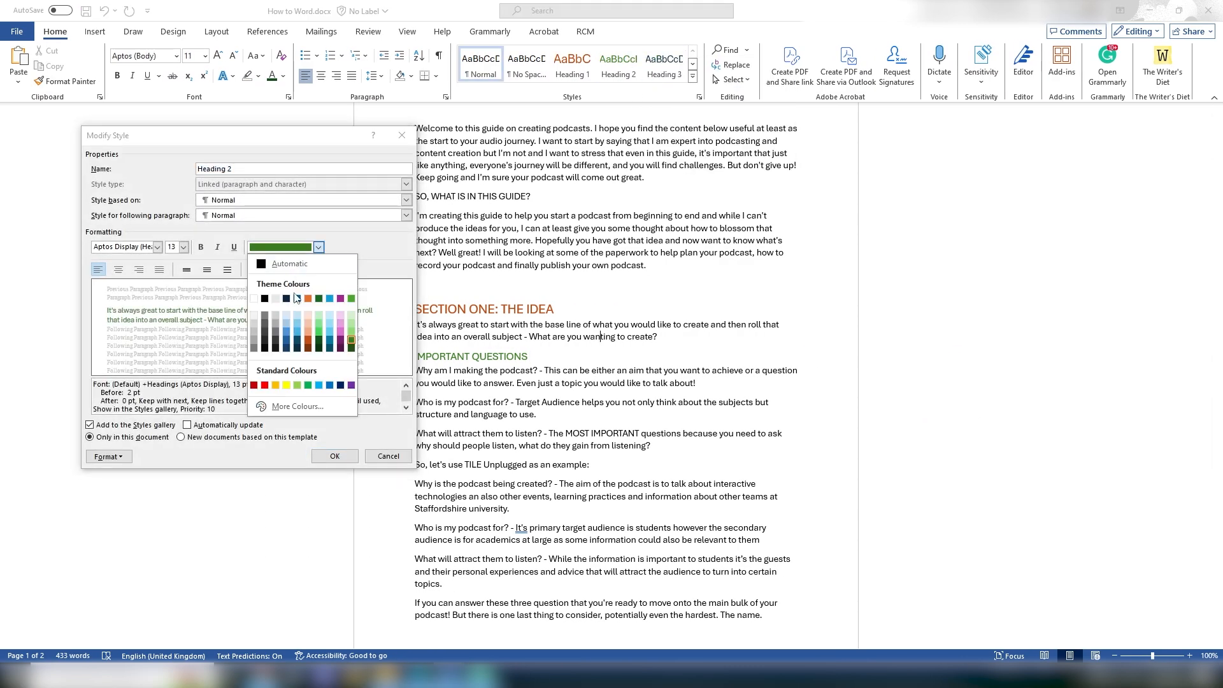
pyautogui.click(308, 342)
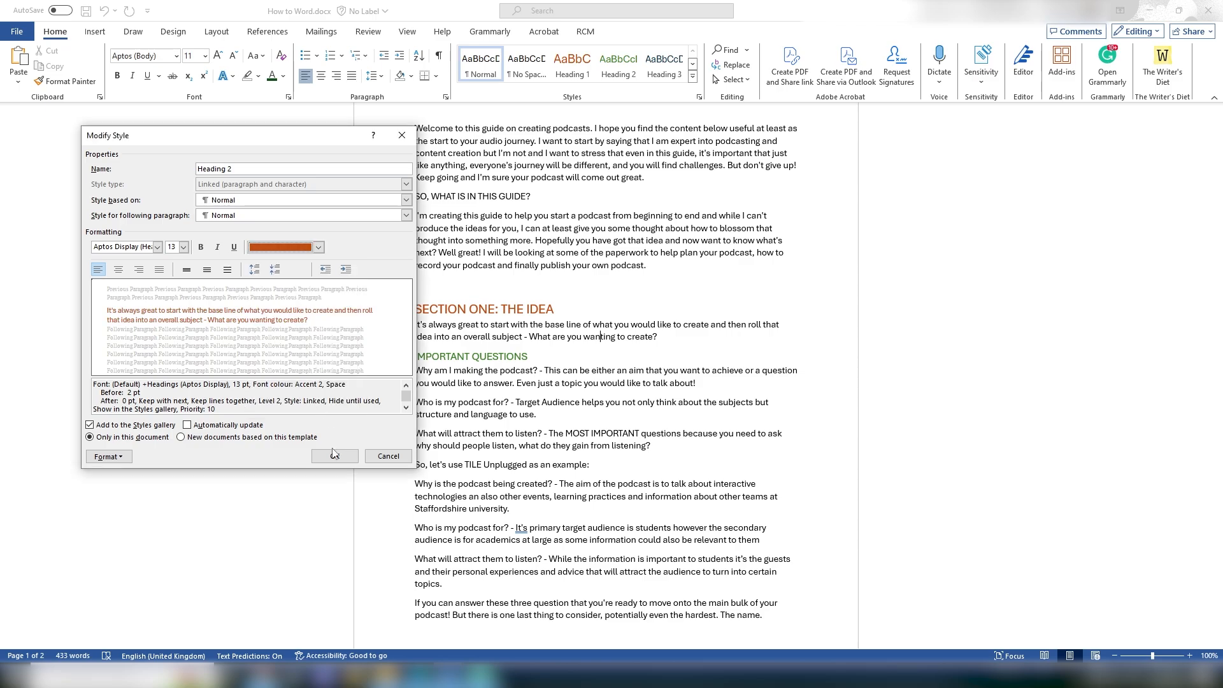
pyautogui.click(319, 247)
pyautogui.click(309, 332)
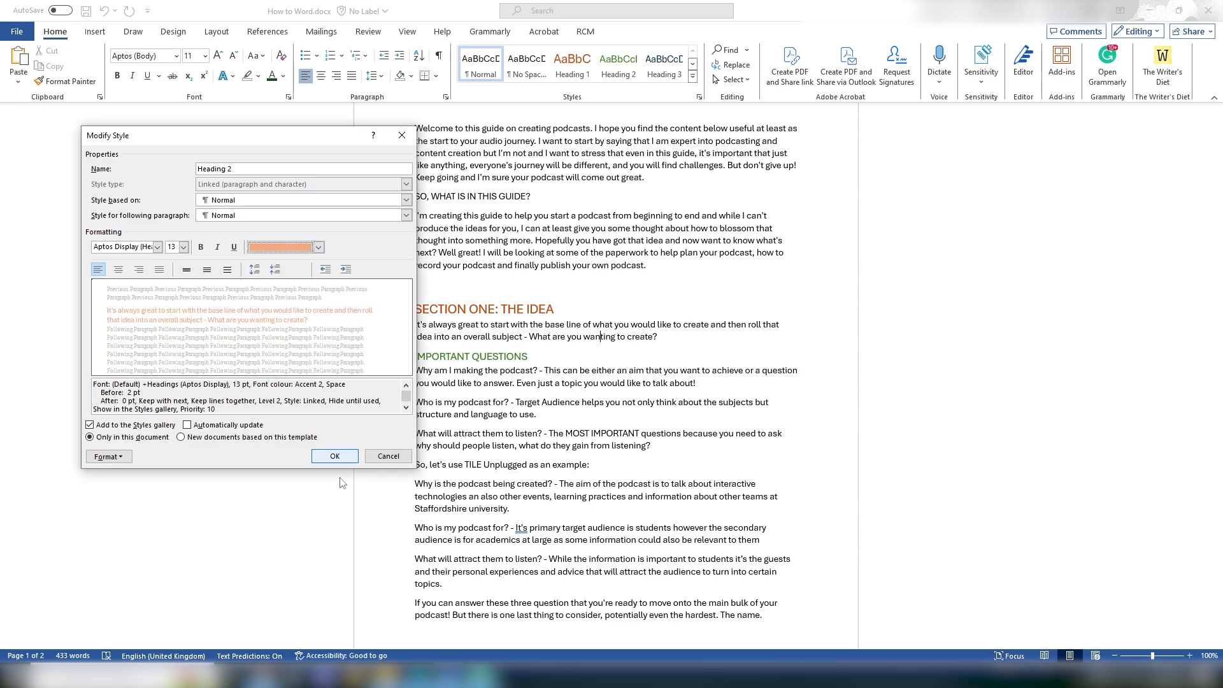
pyautogui.click(336, 458)
# - Change the Heading 2 style's font colour to the darkest orange Accent 2 theme shade
pyautogui.moveTo(588, 364); pyautogui.dragTo(415, 360)
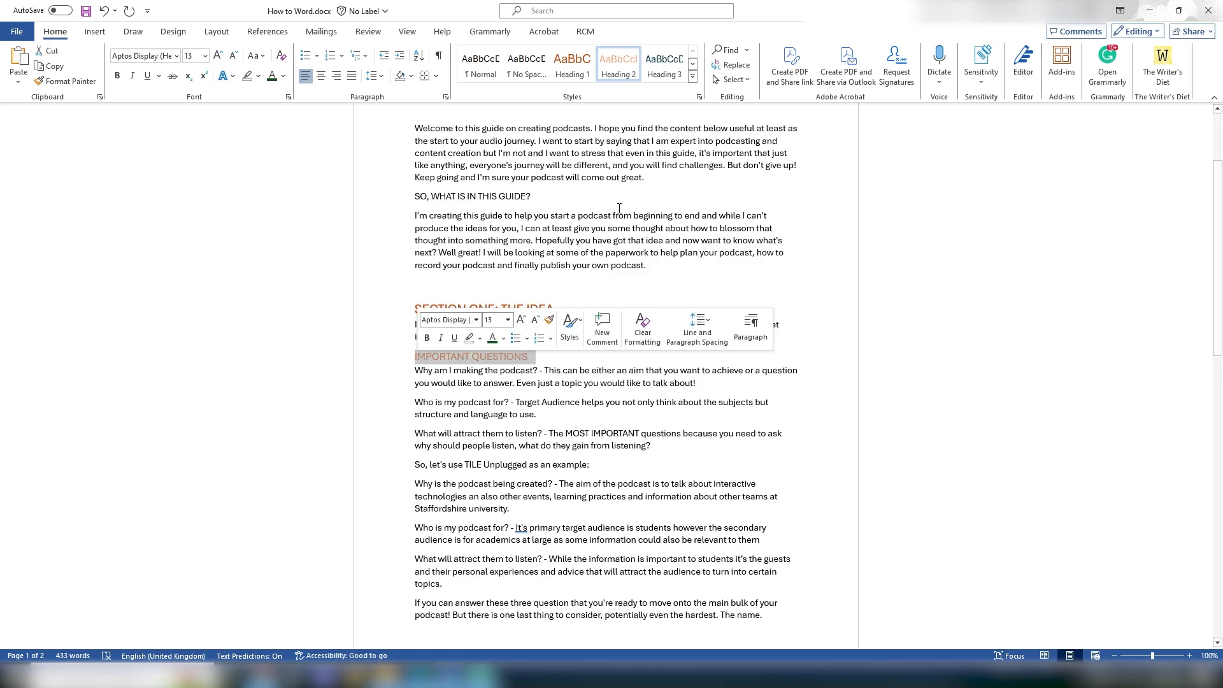
pyautogui.rightClick(618, 64)
pyautogui.click(666, 90)
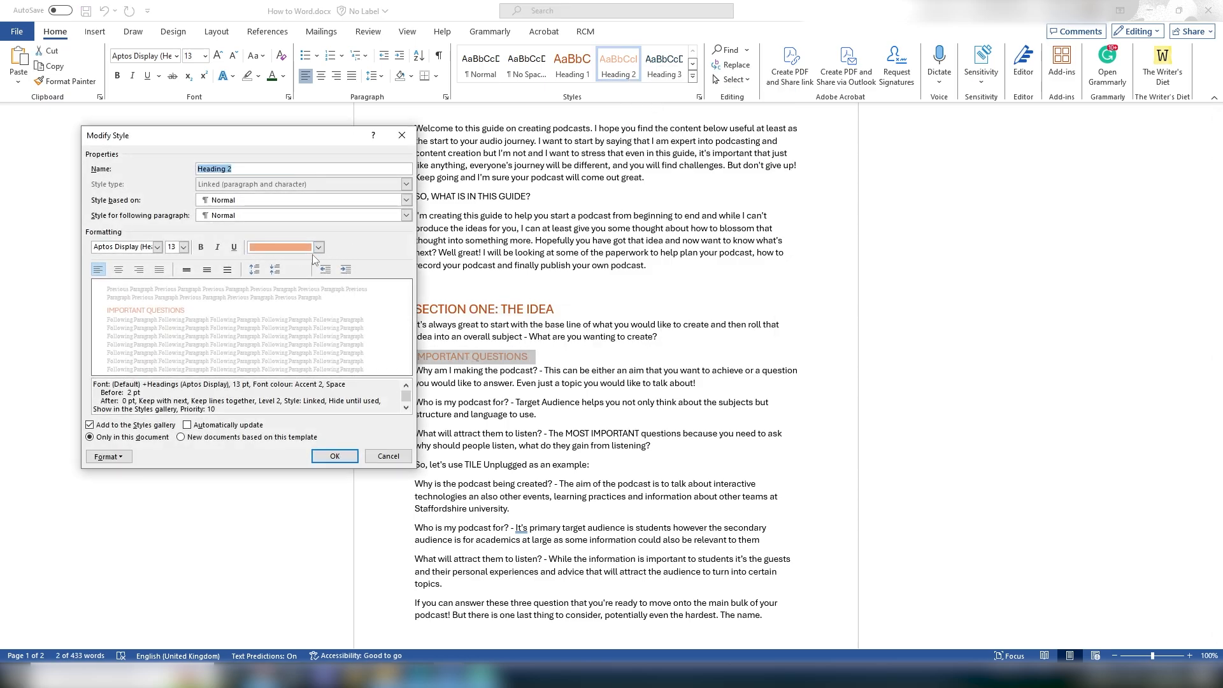
pyautogui.click(318, 248)
pyautogui.click(309, 355)
pyautogui.click(336, 456)
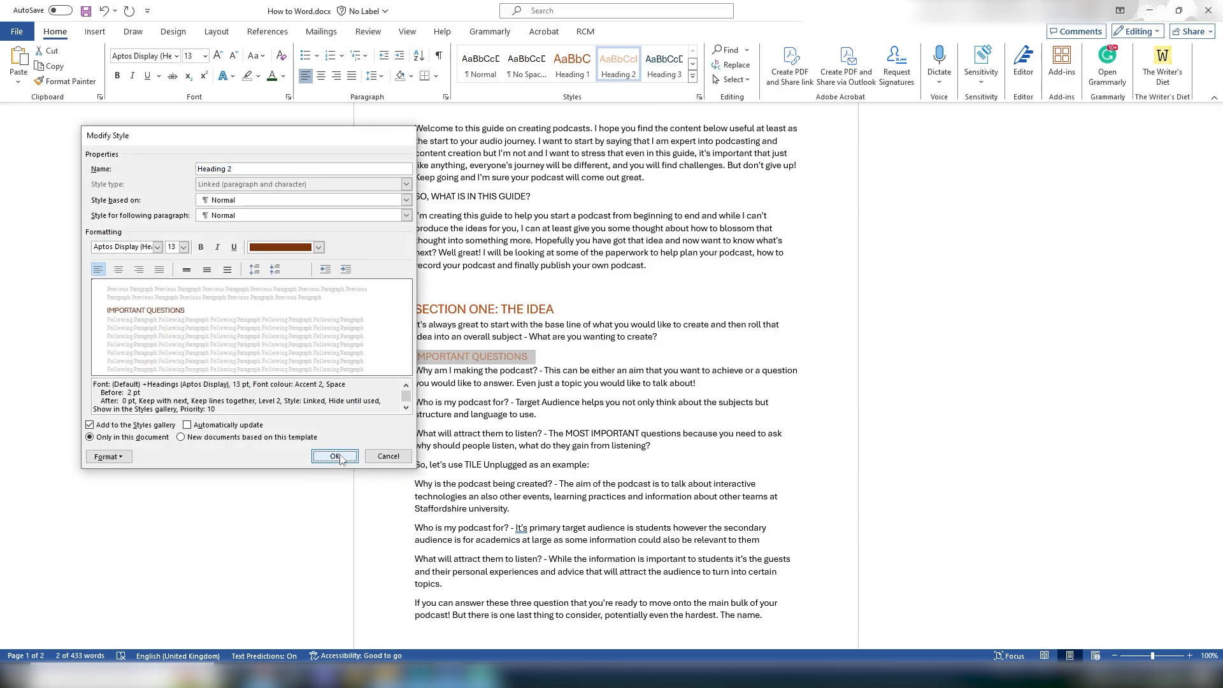
pyautogui.click(883, 364)
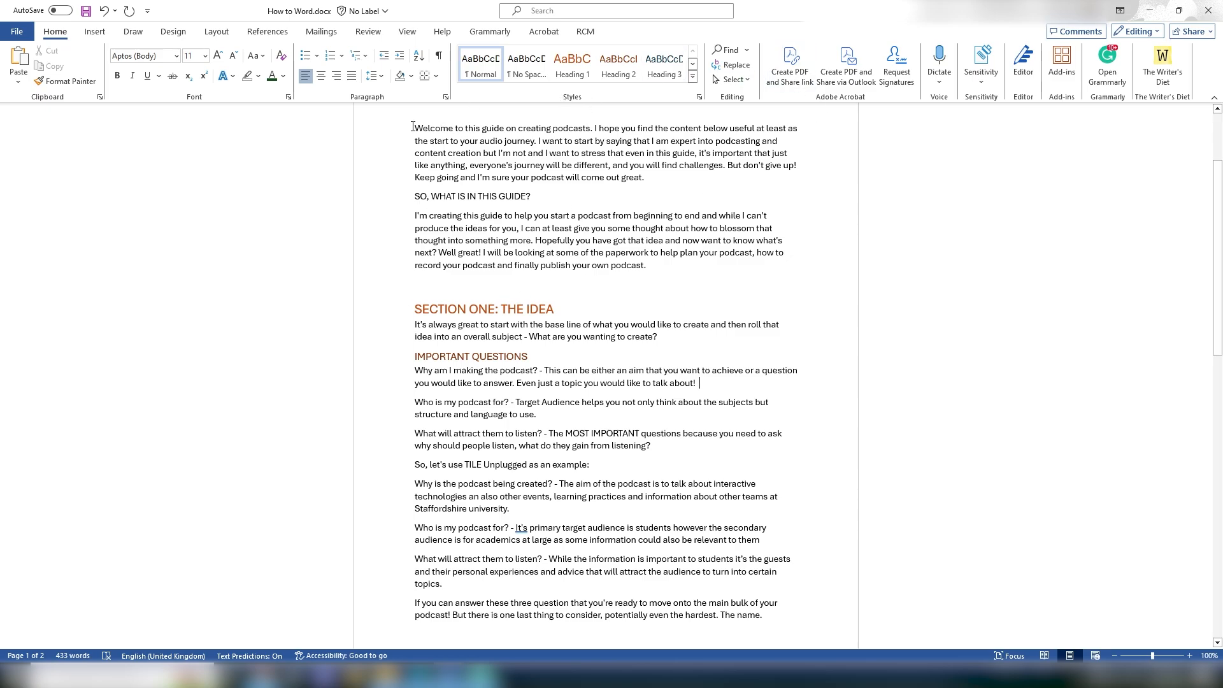
# - Examine the formatting settings of the Normal style used for the body text, leaving them unchanged
pyautogui.moveTo(412, 126); pyautogui.dragTo(672, 174)
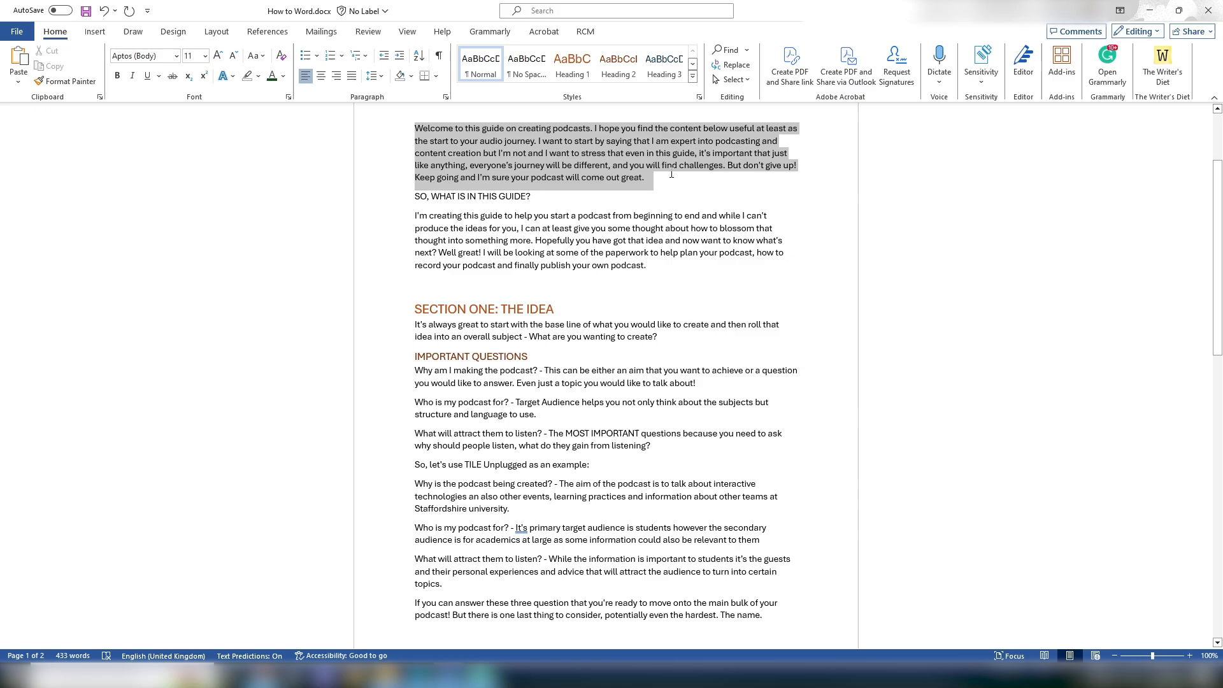
pyautogui.click(673, 192)
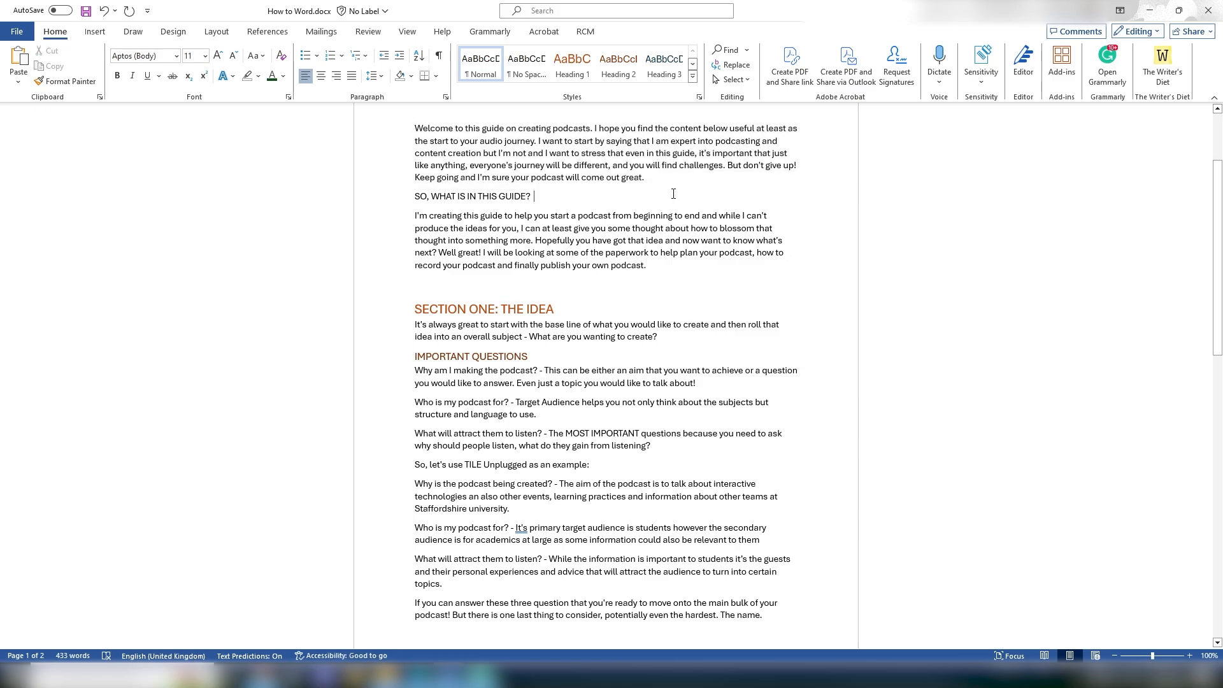
pyautogui.rightClick(476, 62)
pyautogui.click(507, 87)
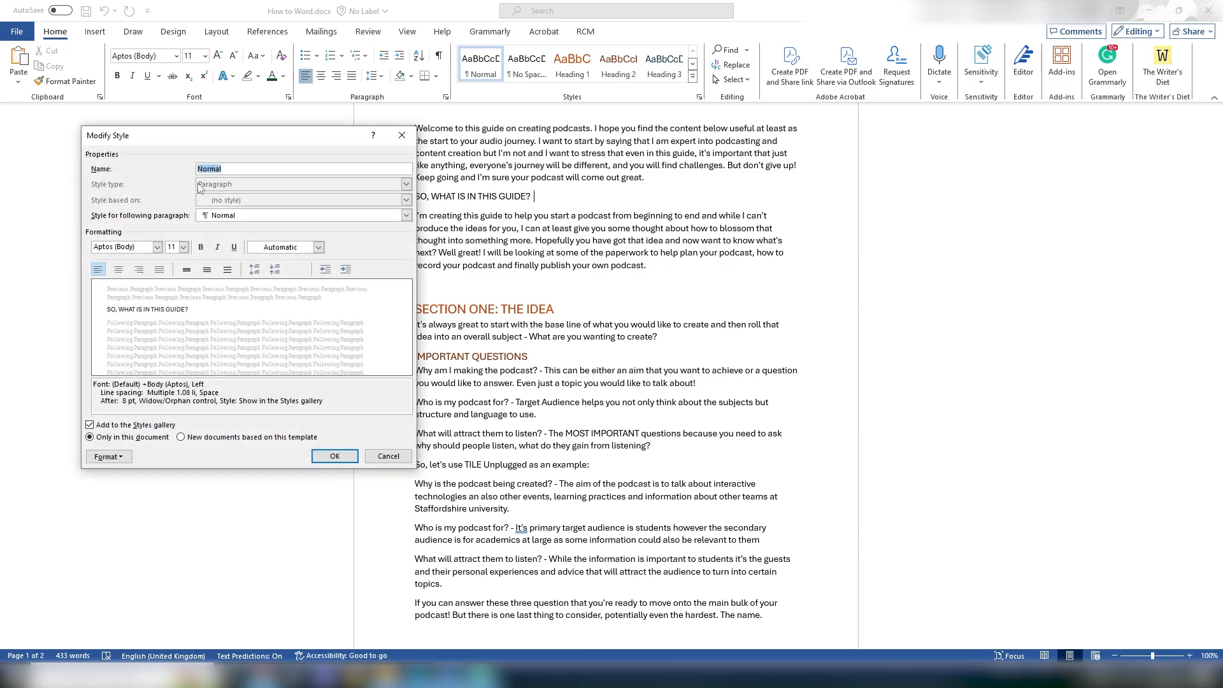
pyautogui.moveTo(183, 144); pyautogui.dragTo(156, 146)
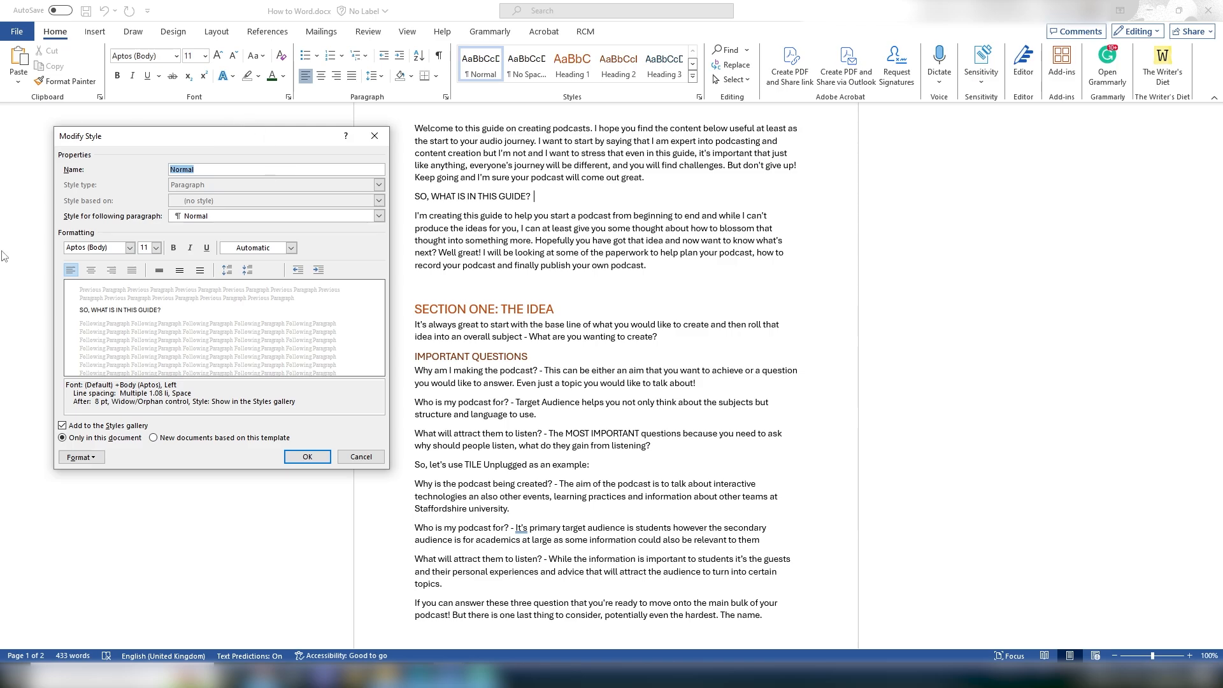
pyautogui.click(198, 124)
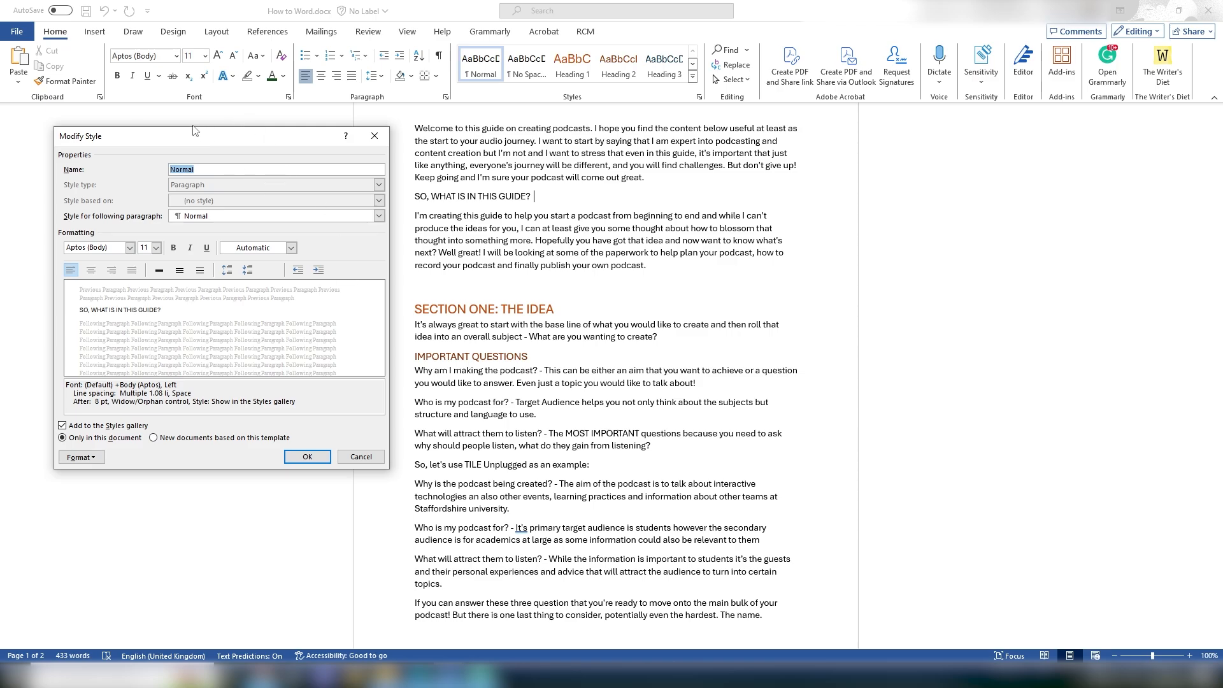
pyautogui.click(343, 458)
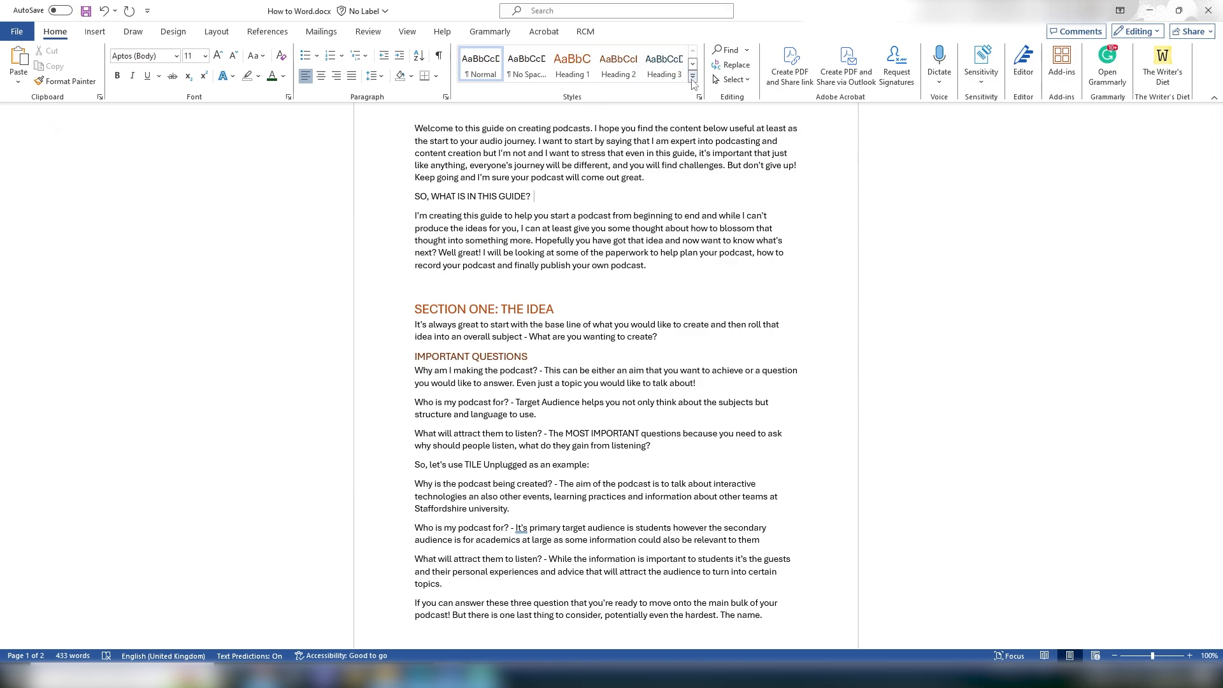
# - Apply the Subtitle style to the "SO, WHAT IS IN THIS GUIDE?" line
pyautogui.click(693, 81)
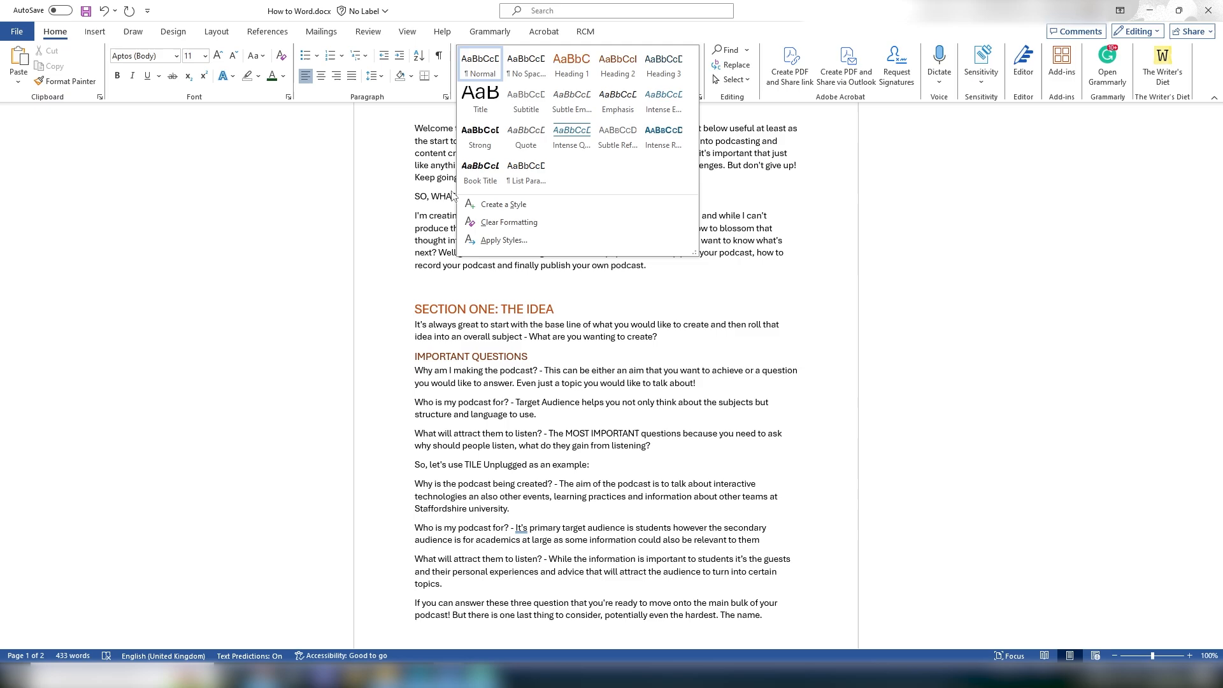
pyautogui.click(406, 195)
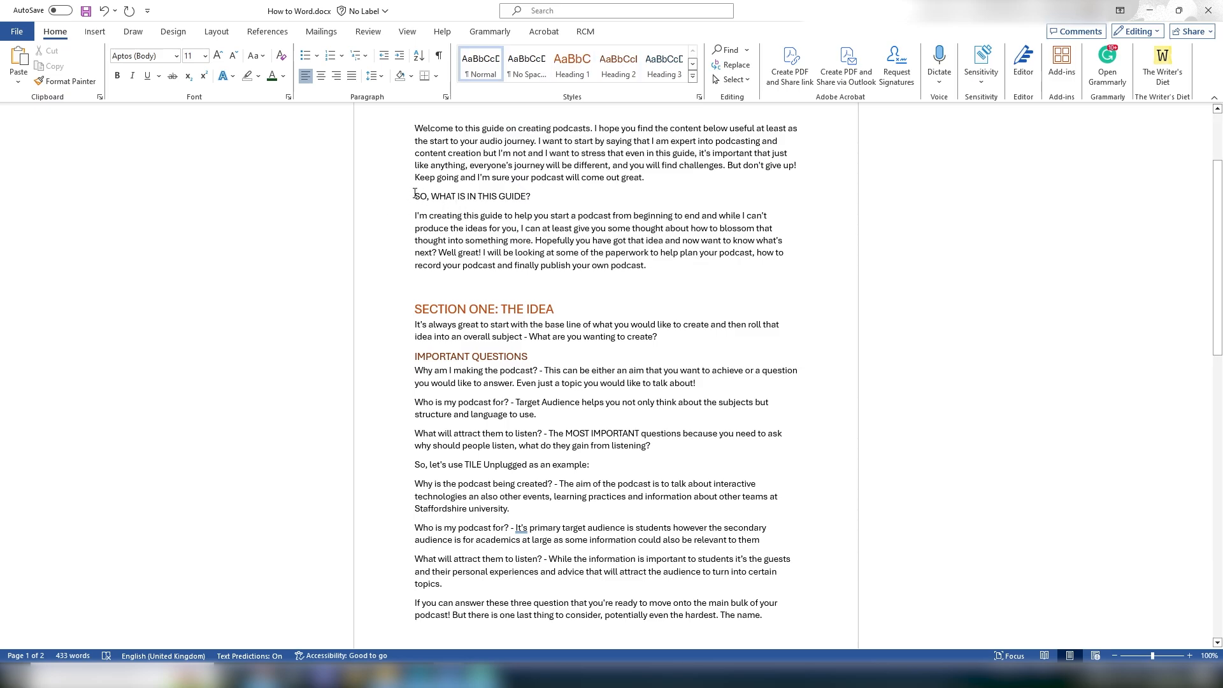
pyautogui.moveTo(414, 196); pyautogui.dragTo(535, 198)
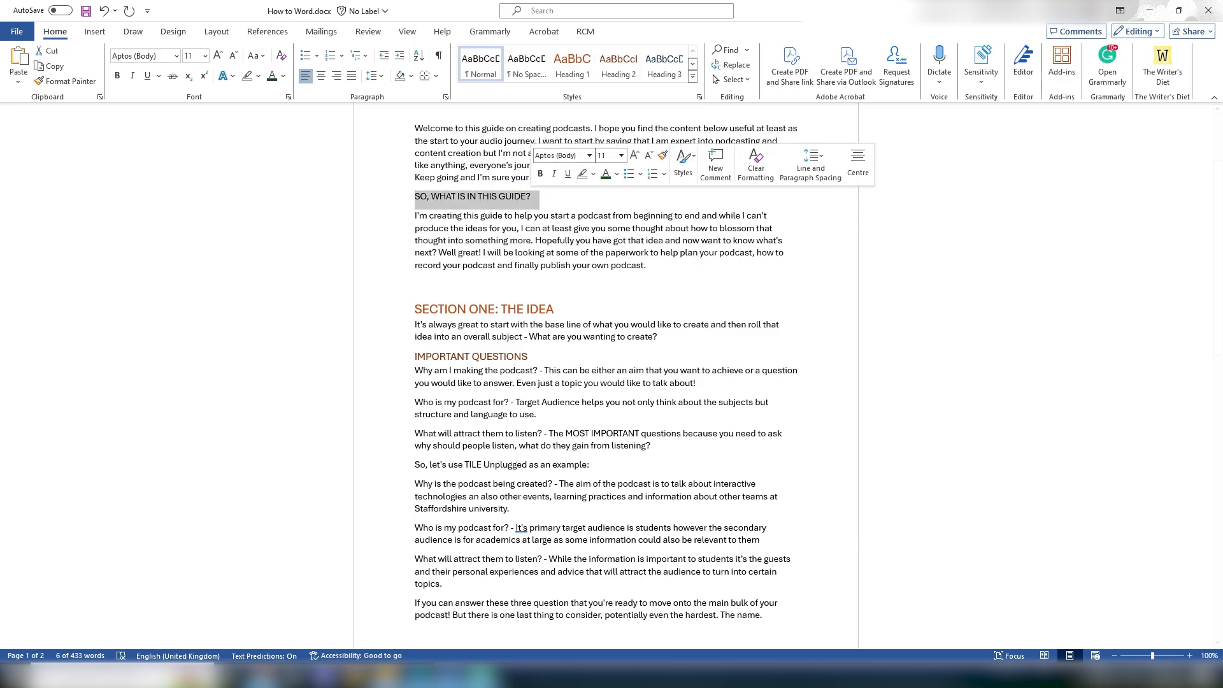
pyautogui.click(692, 77)
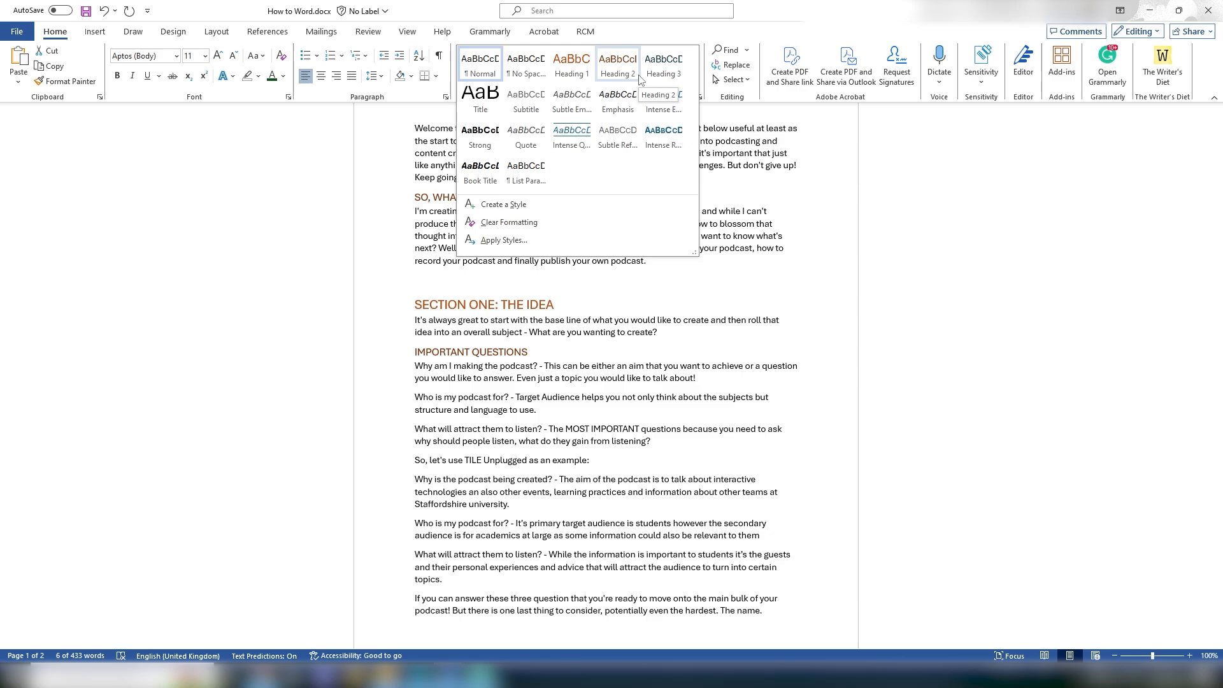
pyautogui.click(535, 108)
pyautogui.click(499, 215)
pyautogui.scroll(2, 401, 248)
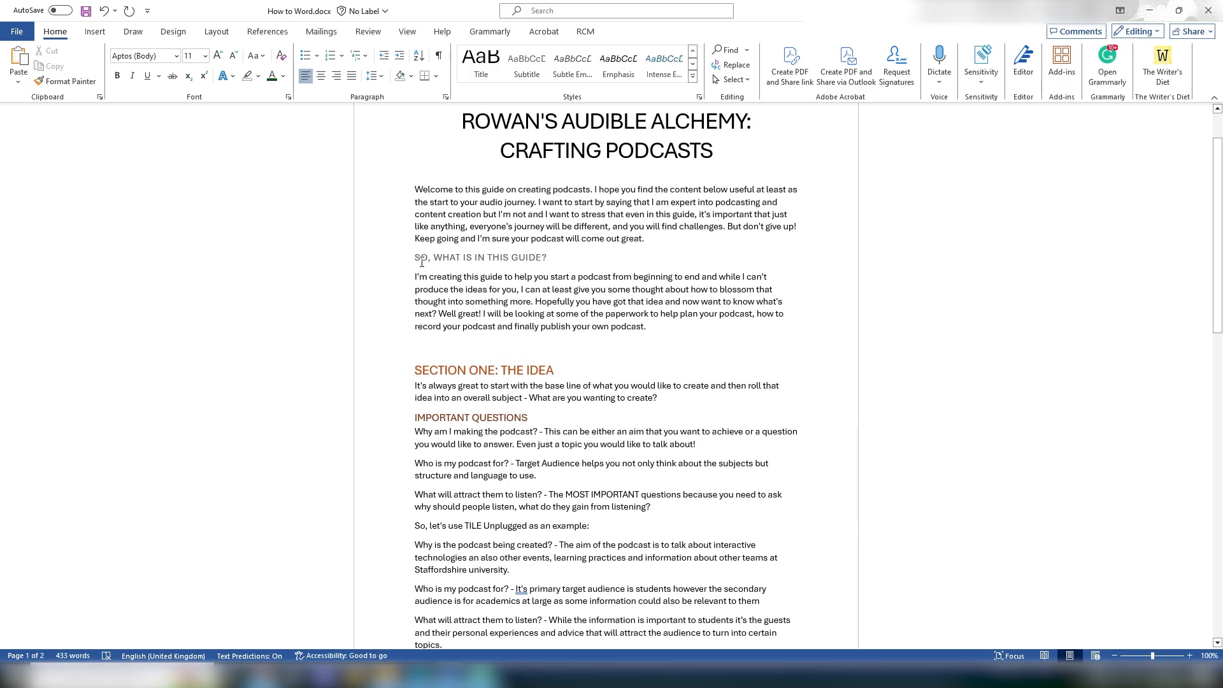
pyautogui.click(411, 258)
pyautogui.click(571, 280)
pyautogui.moveTo(413, 258); pyautogui.dragTo(554, 258)
pyautogui.click(601, 278)
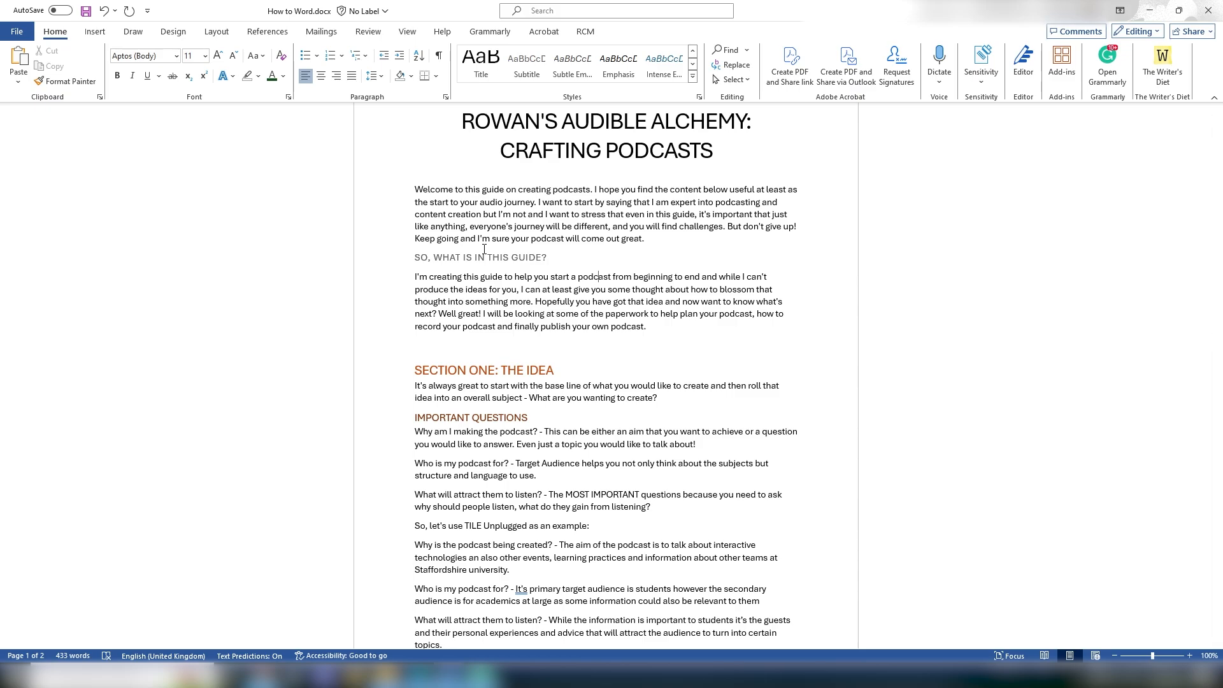
pyautogui.scroll(2, 610, 264)
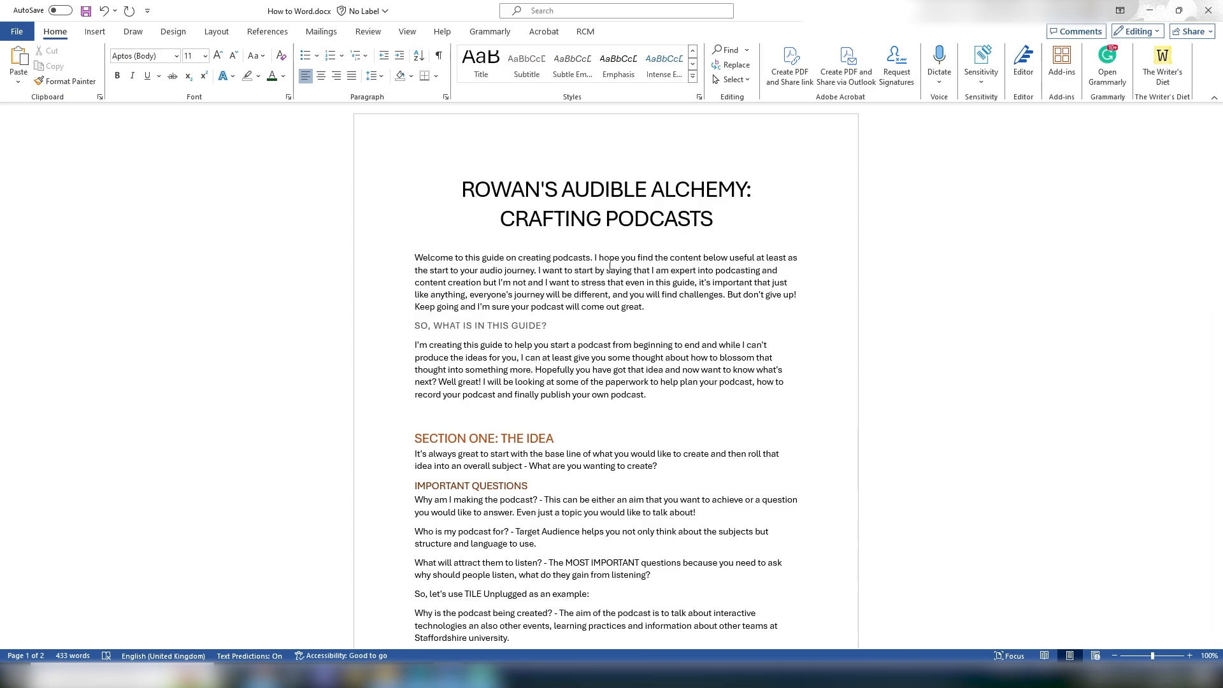
# - Examine the full gallery of built-in text styles available for the guide
pyautogui.scroll(-10, 610, 265)
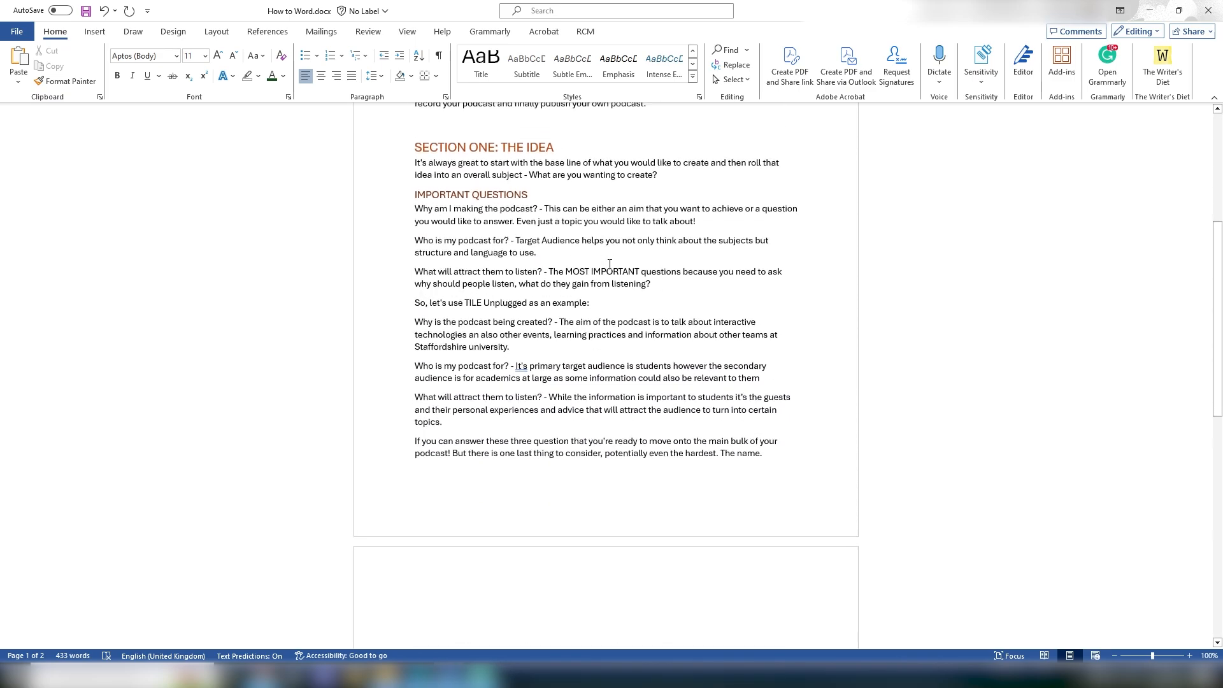
pyautogui.scroll(10, 610, 264)
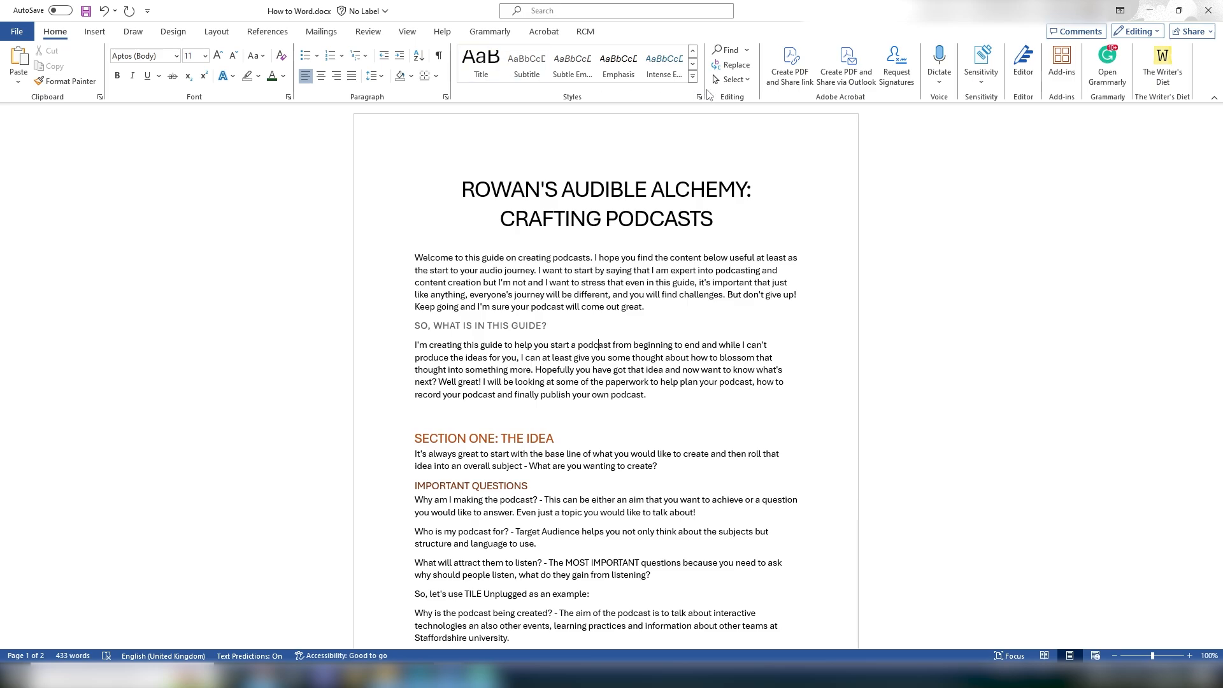
pyautogui.click(693, 77)
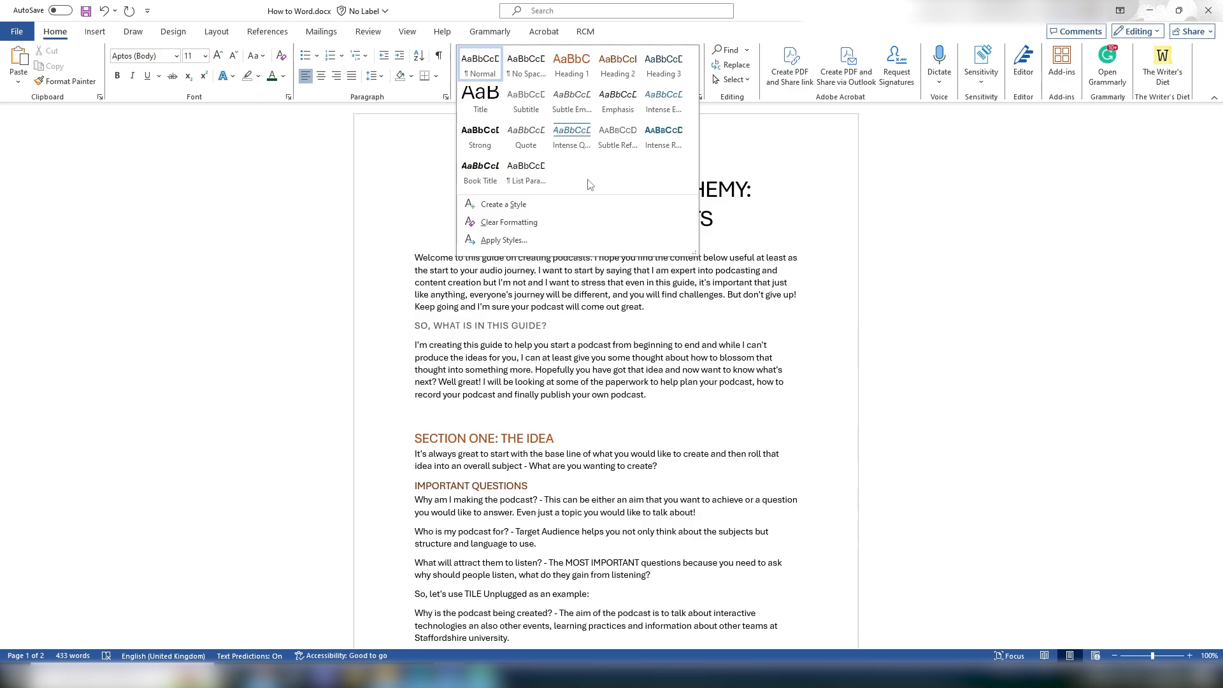
pyautogui.click(804, 208)
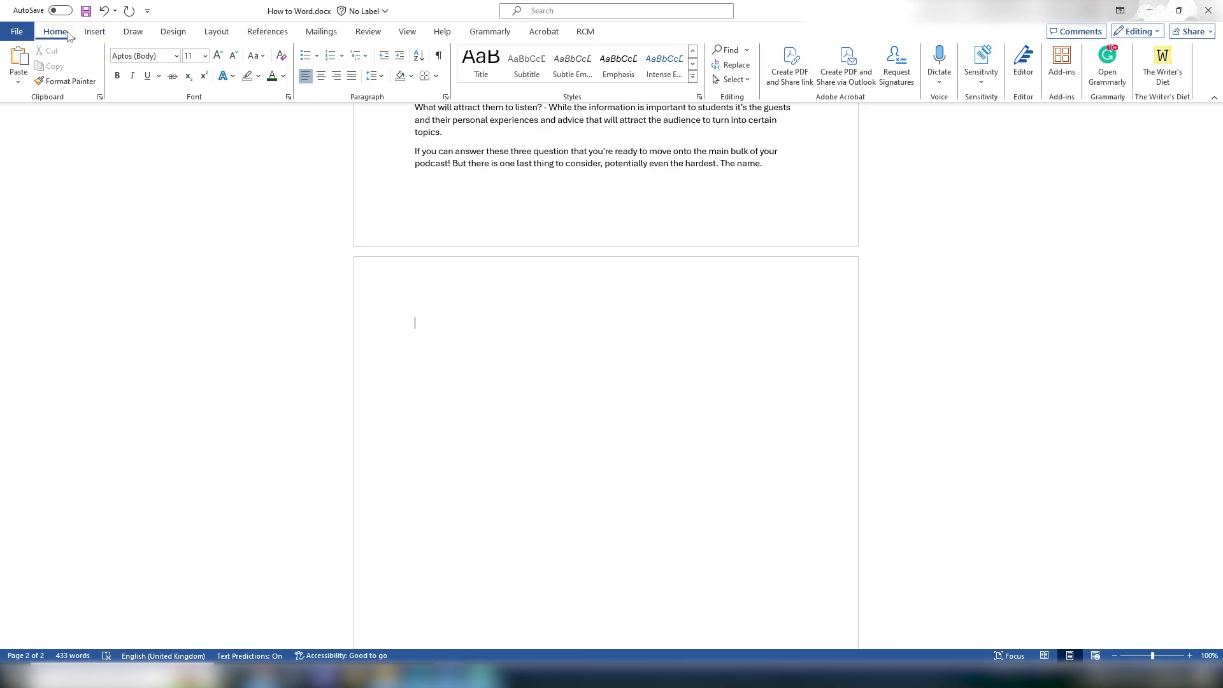
# - Try the built-in Banded cover page at the front of the document, look over its placeholders, and undo the insertion
pyautogui.click(95, 33)
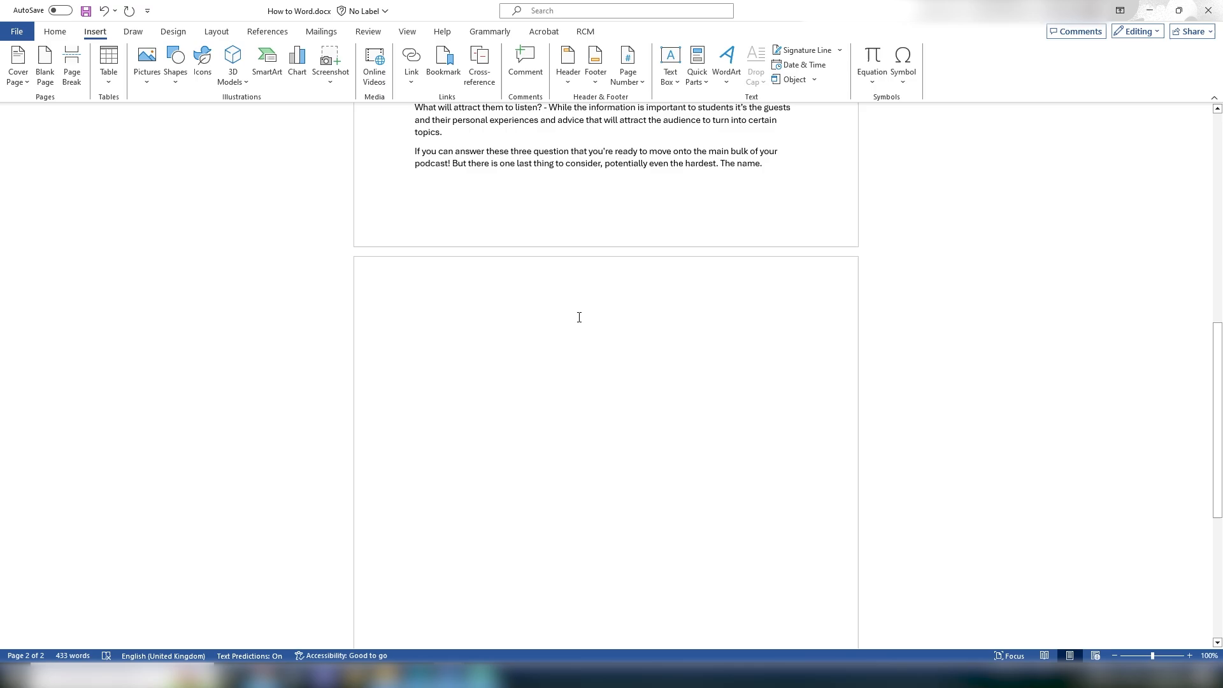
pyautogui.scroll(12, 579, 318)
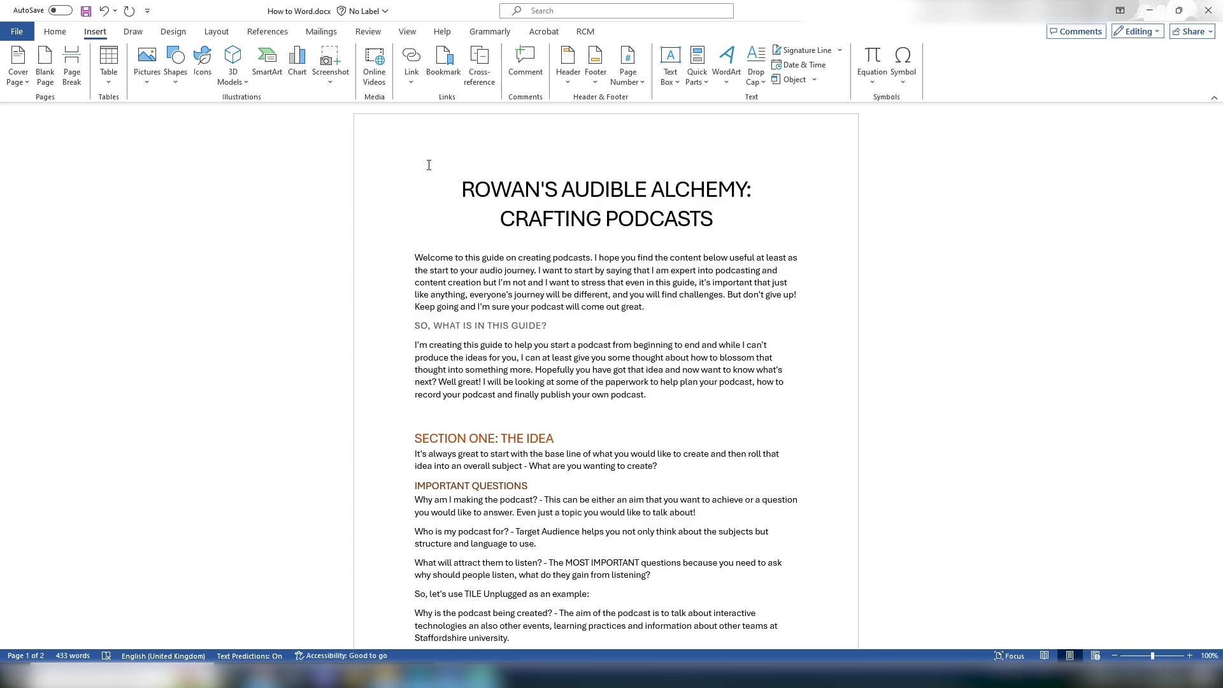
pyautogui.click(20, 85)
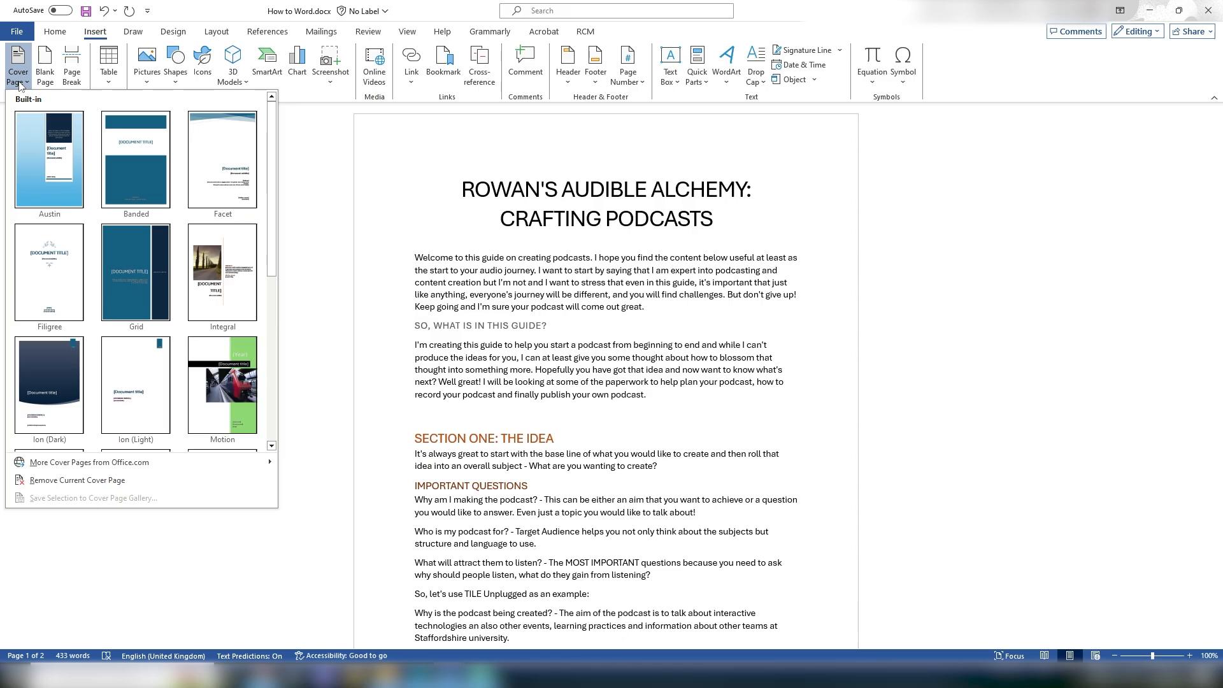
pyautogui.click(127, 170)
pyautogui.scroll(-3, 793, 355)
pyautogui.scroll(3, 741, 356)
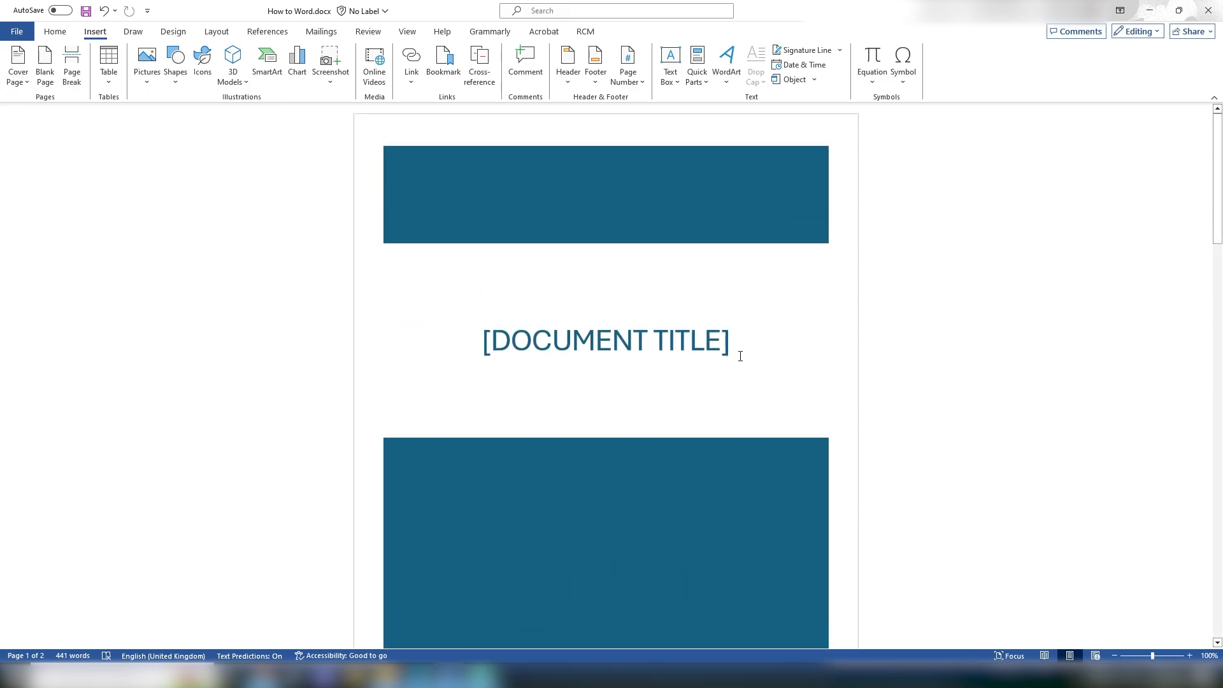
pyautogui.scroll(-10, 753, 351)
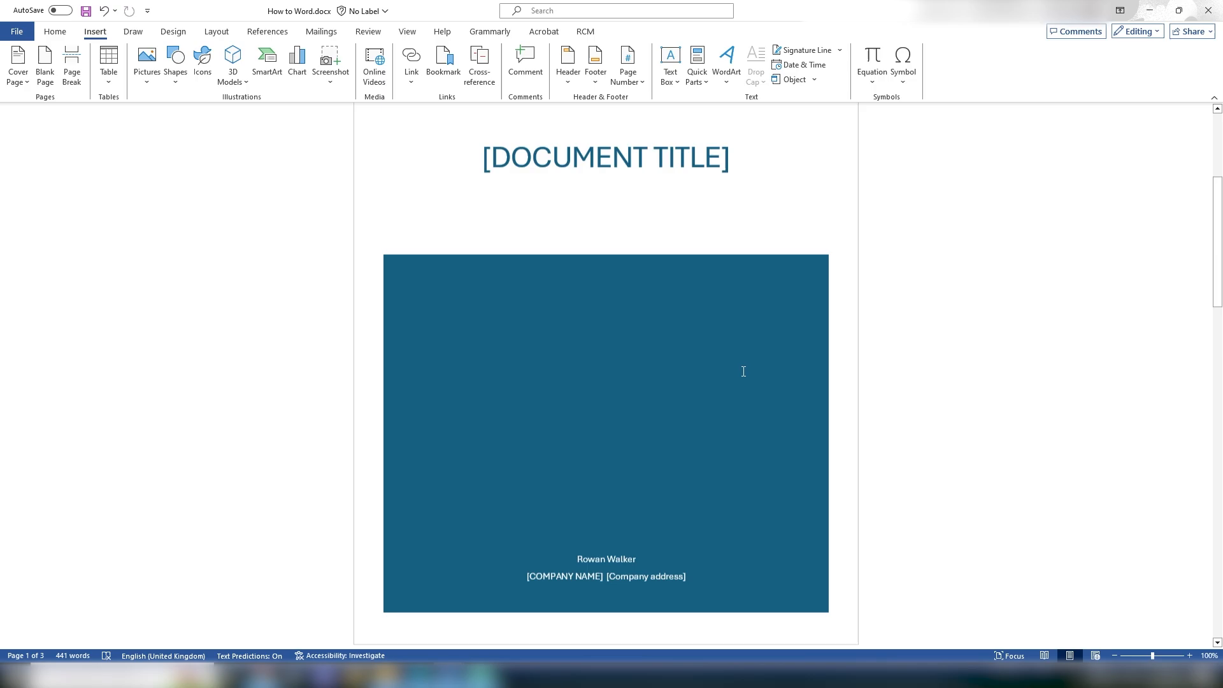
pyautogui.scroll(4, 759, 399)
pyautogui.scroll(-4, 758, 399)
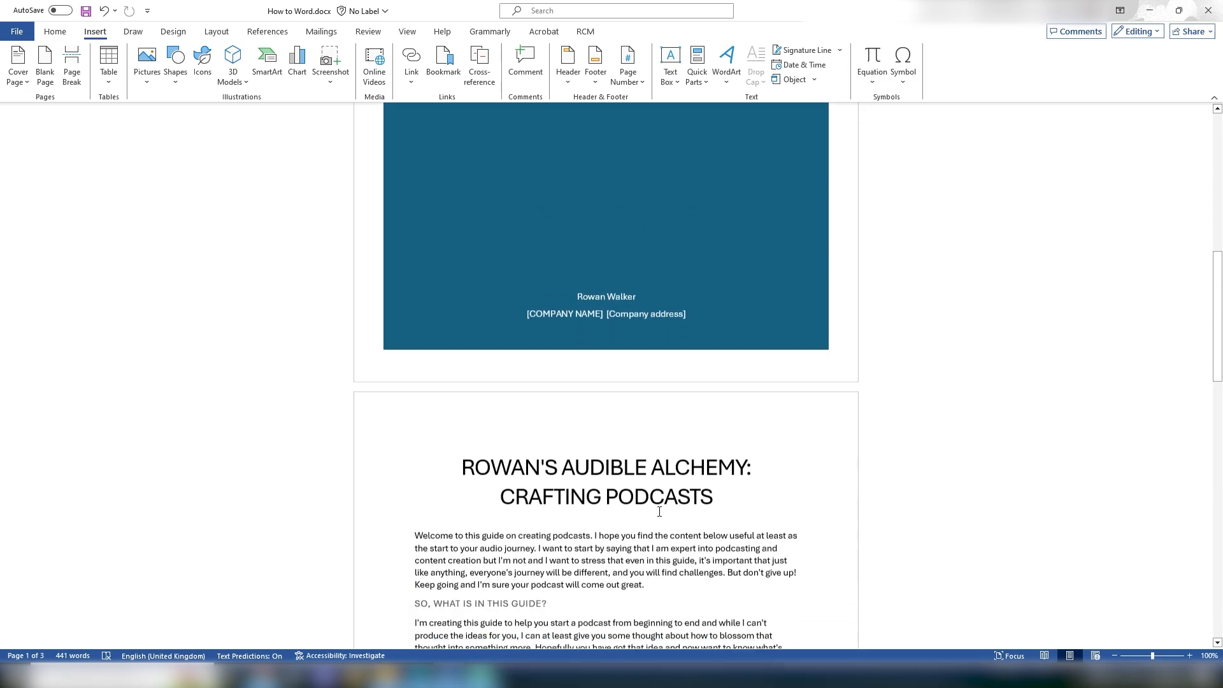
pyautogui.scroll(10, 733, 241)
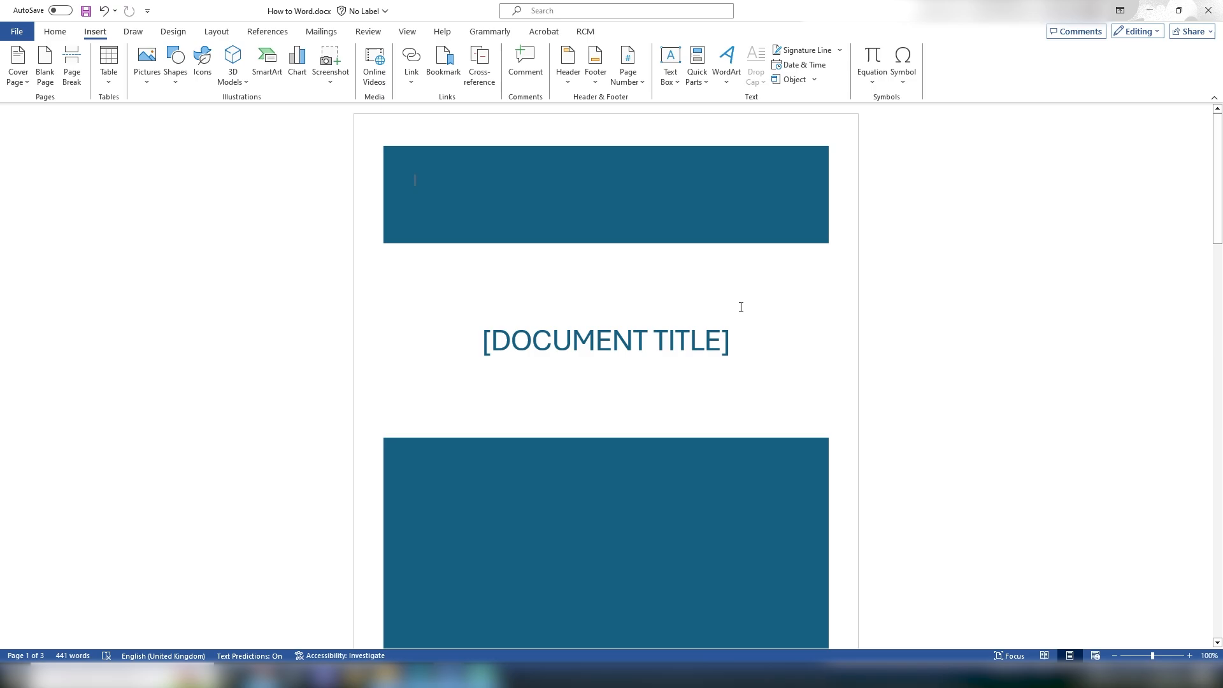
pyautogui.hotkey('ctrl', 'z')
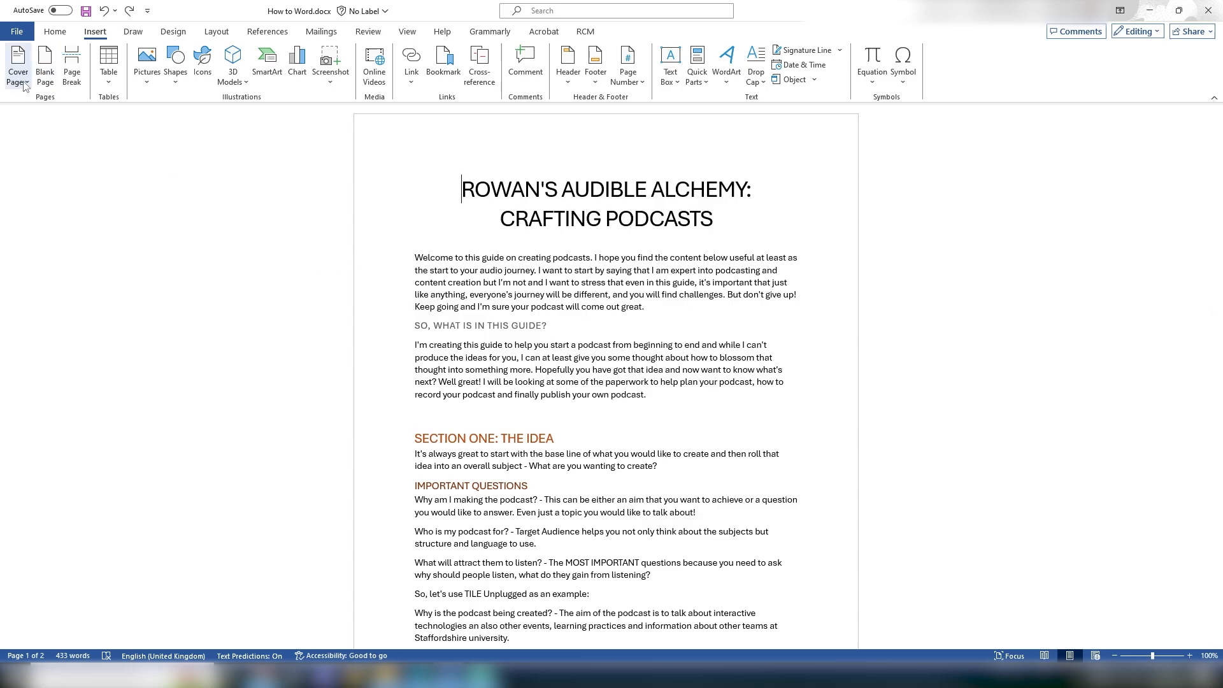
# - Insert a page break on the blank line above the "SECTION ONE: THE IDEA" heading so the section starts on a new page
pyautogui.scroll(-5, 650, 419)
pyautogui.scroll(-5, 649, 419)
pyautogui.scroll(7, 636, 418)
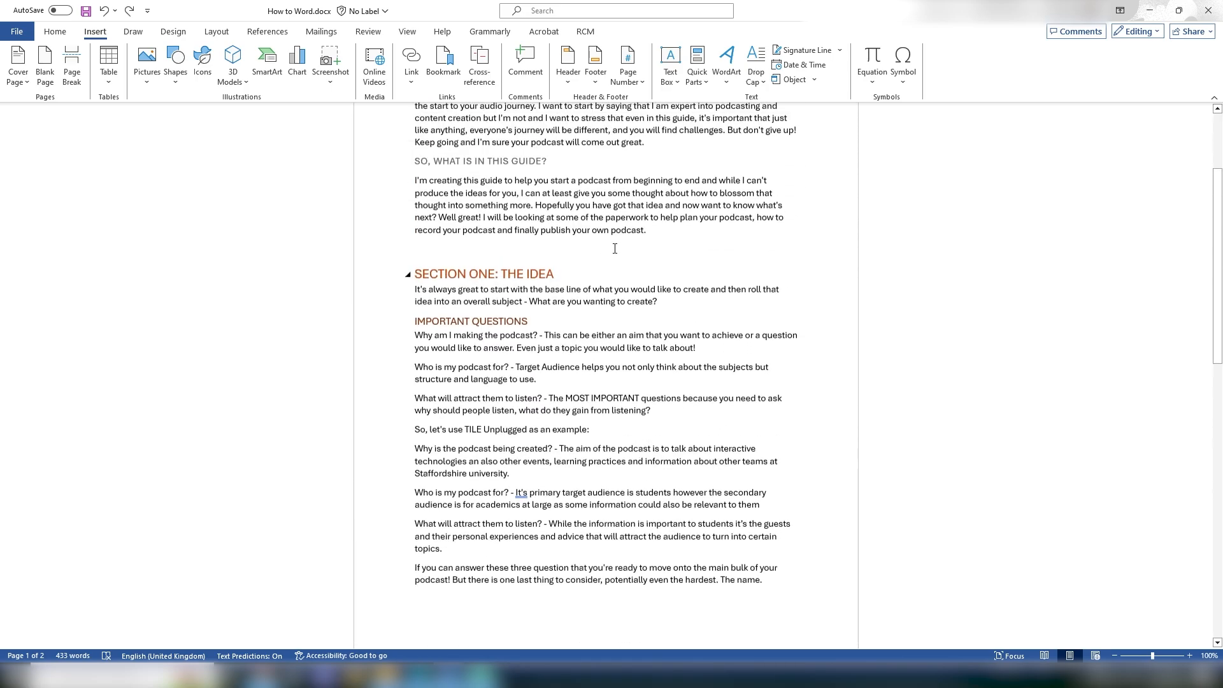
pyautogui.click(542, 269)
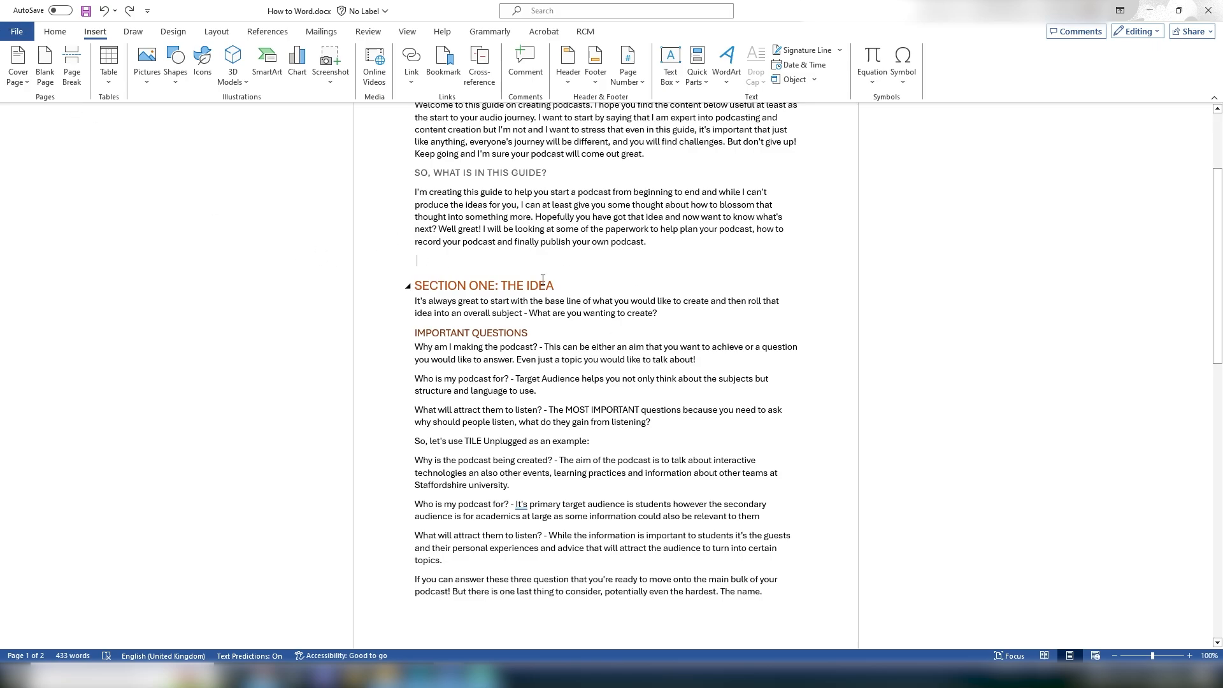
pyautogui.scroll(3, 542, 279)
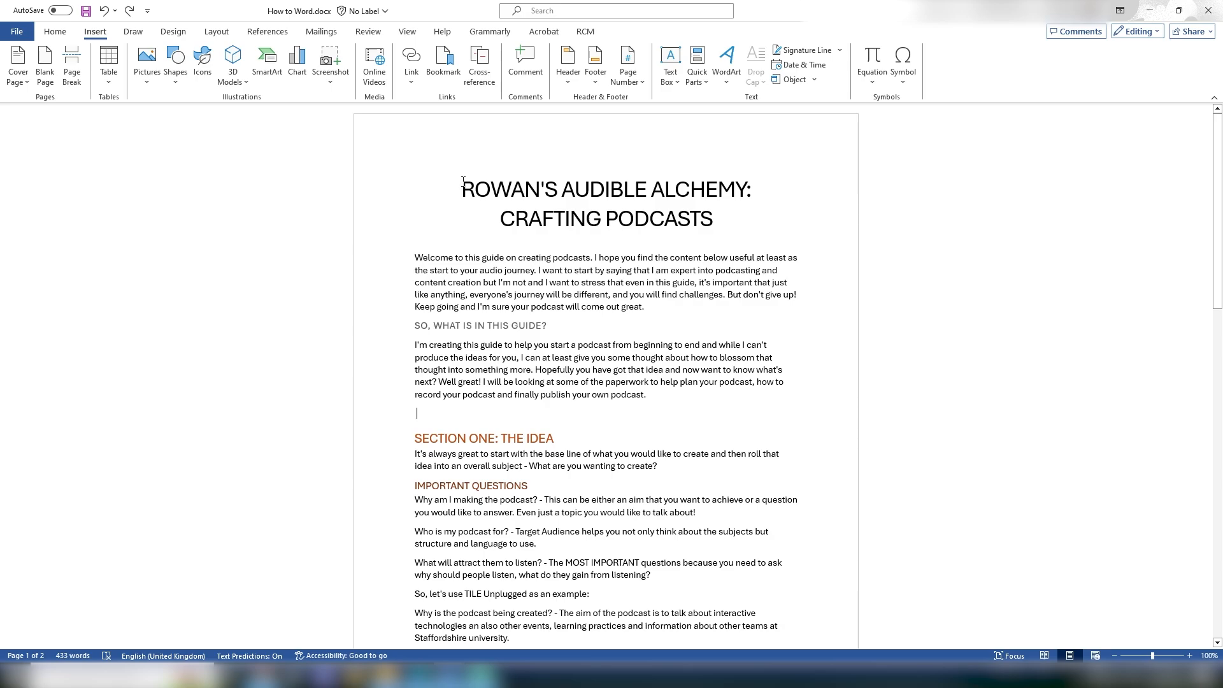
pyautogui.moveTo(463, 183); pyautogui.dragTo(782, 394)
pyautogui.click(576, 420)
pyautogui.moveTo(460, 186); pyautogui.dragTo(778, 205)
pyautogui.moveTo(456, 258); pyautogui.dragTo(701, 385)
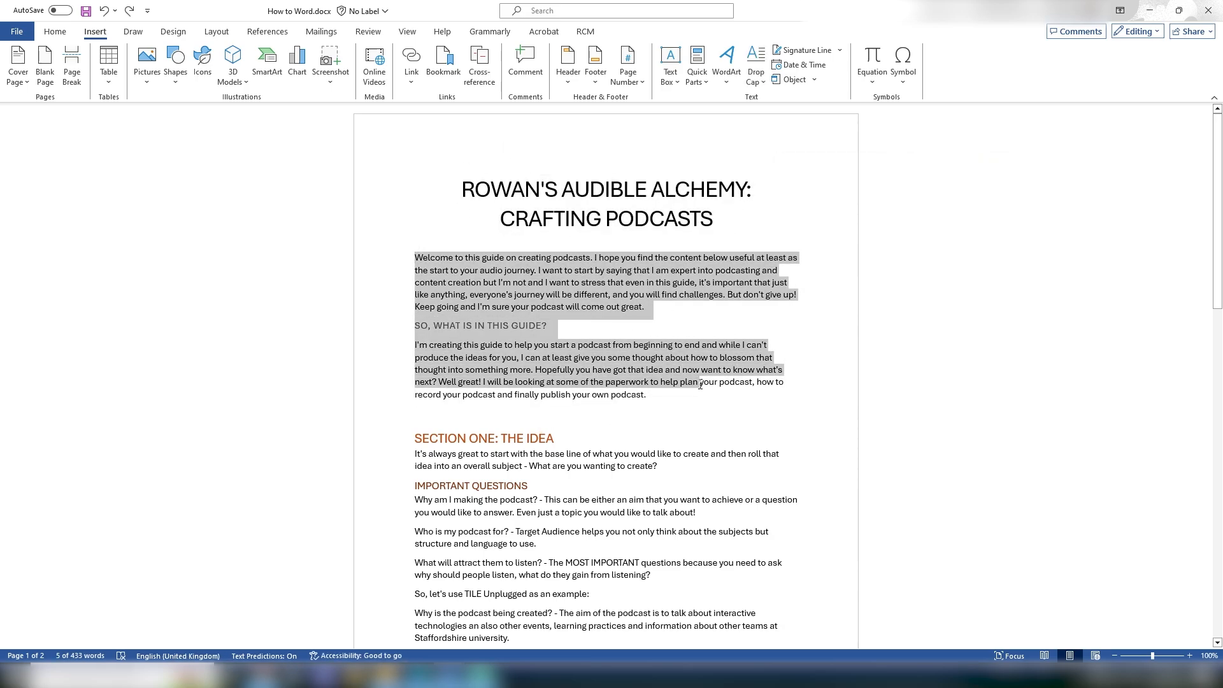
pyautogui.click(458, 420)
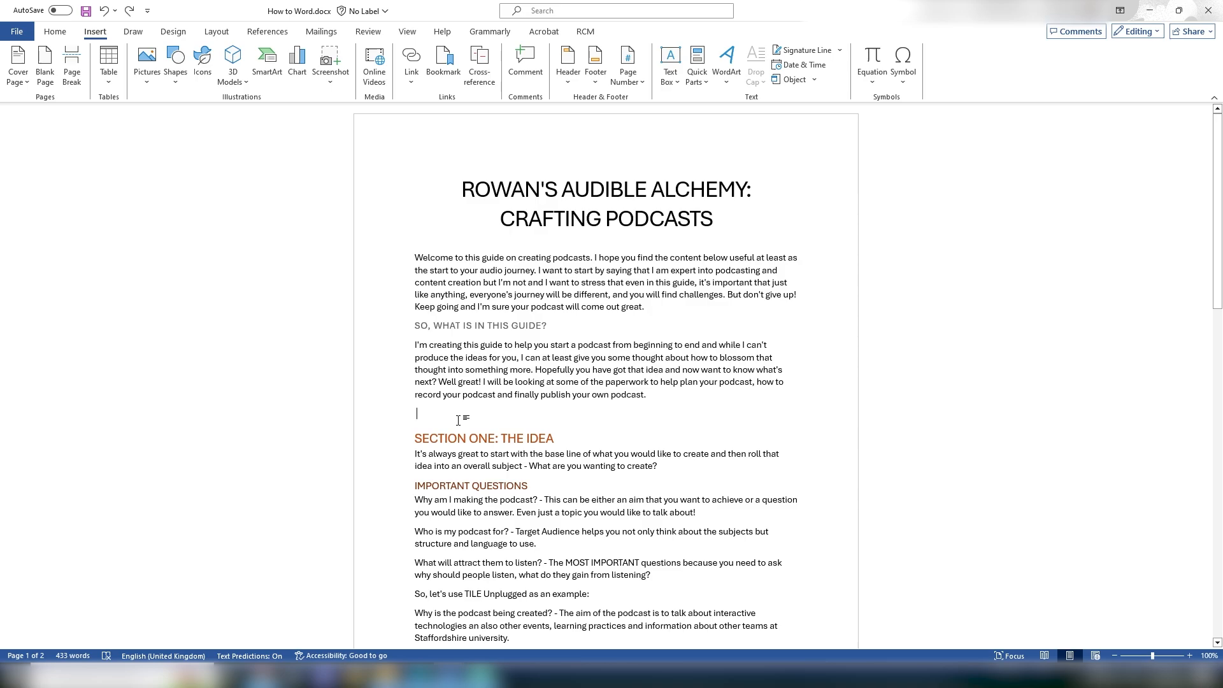
pyautogui.click(72, 64)
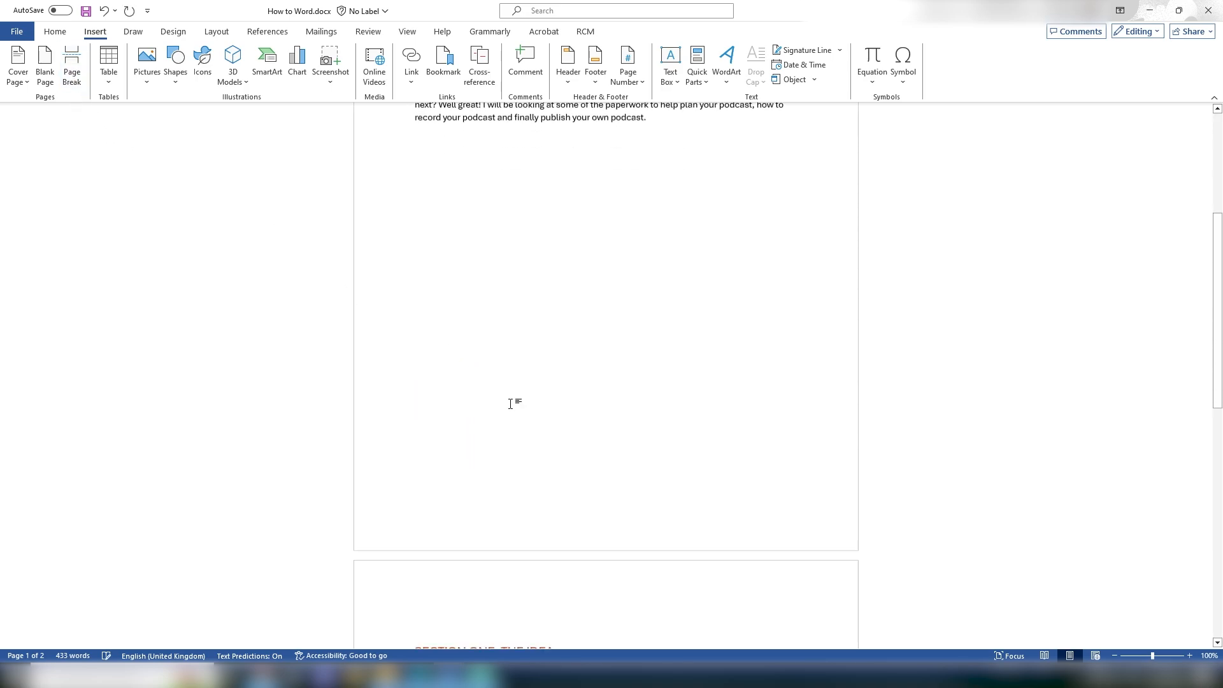
pyautogui.scroll(-4, 511, 403)
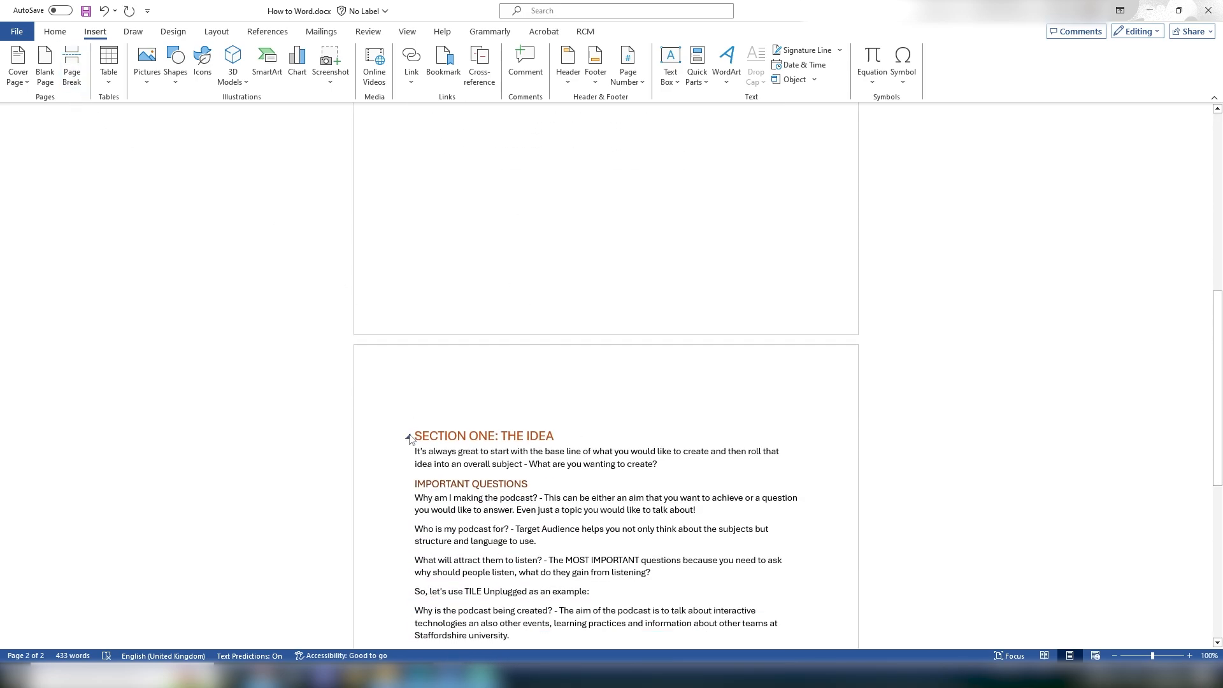
# - Delete the empty line above the "SECTION ONE: THE IDEA" heading at the start of page 2
pyautogui.click(415, 437)
pyautogui.press('BackSpace')
pyautogui.scroll(2, 415, 437)
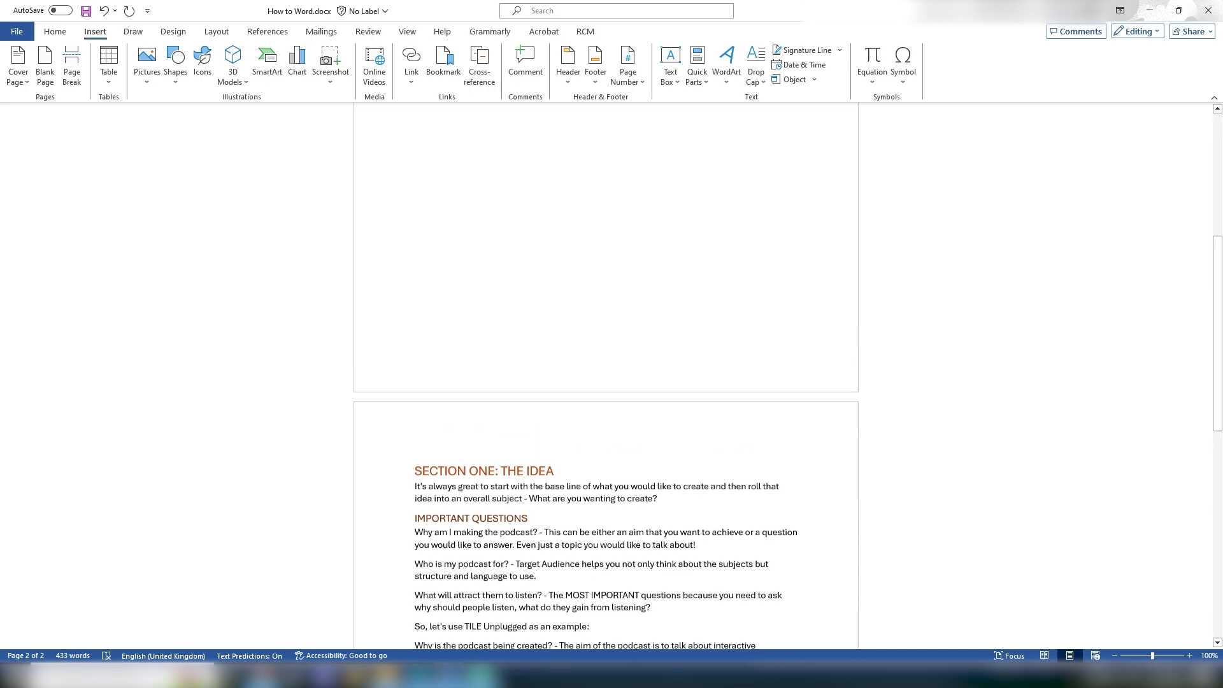
pyautogui.scroll(7, 499, 429)
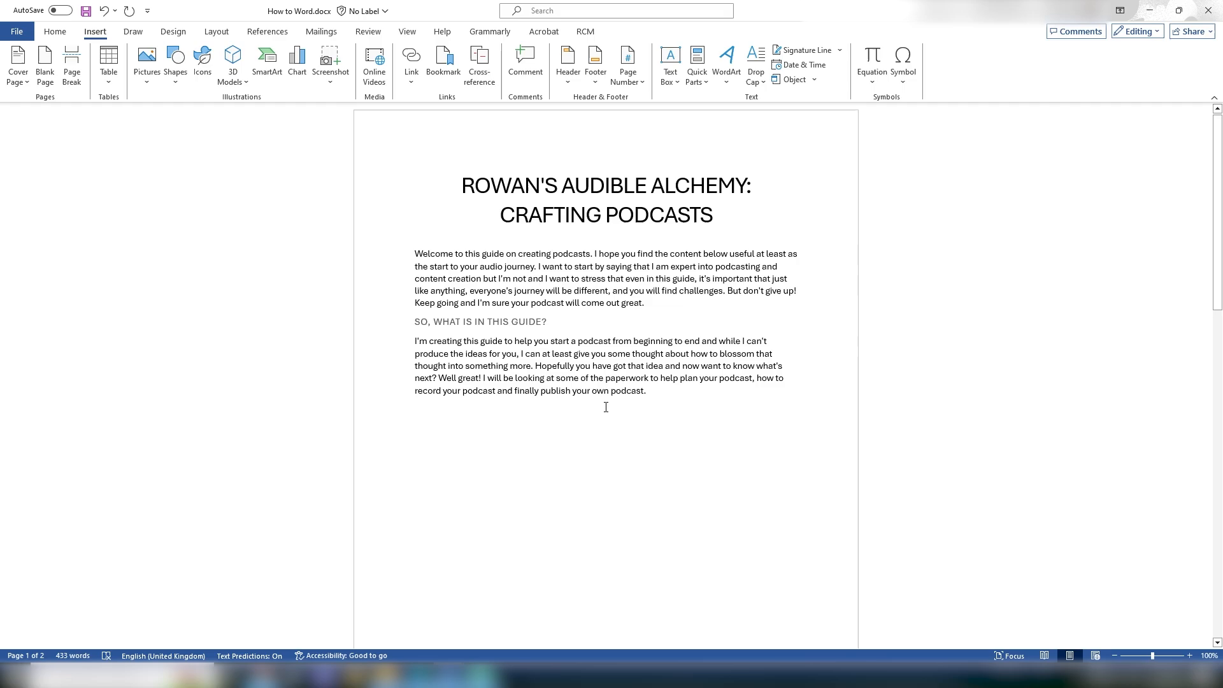
pyautogui.scroll(-10, 675, 363)
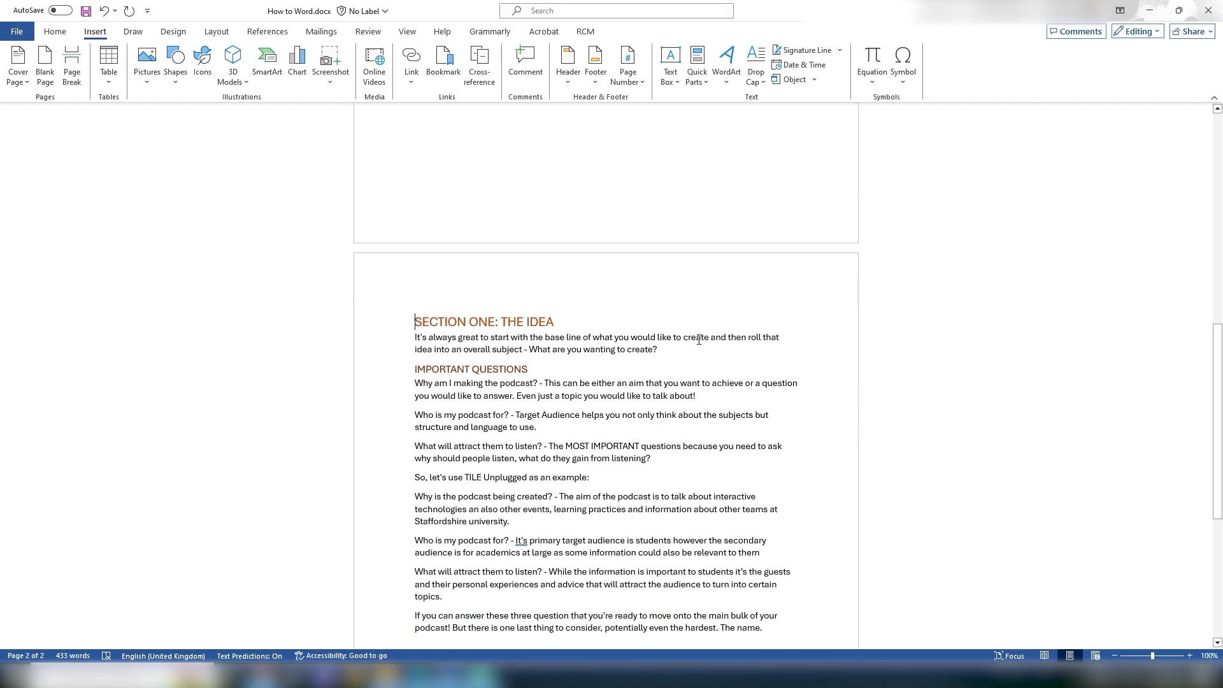
pyautogui.scroll(10, 699, 340)
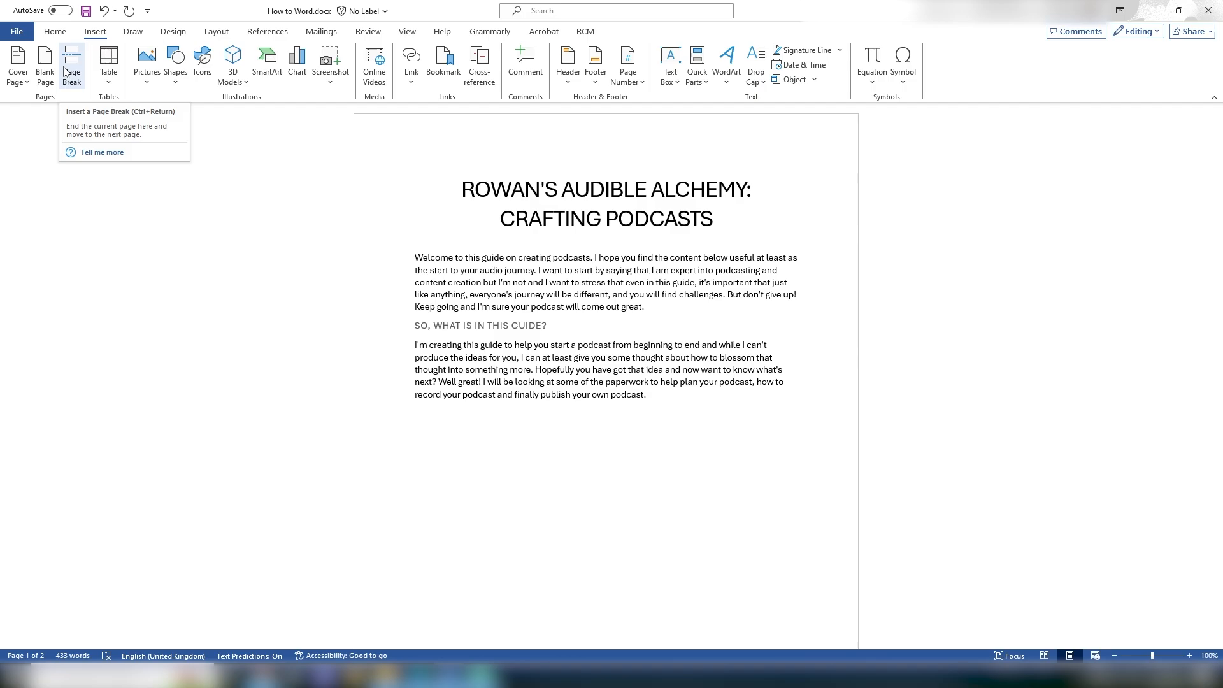
# - Try inserting a blank page after the guide's last paragraph, and undo the insertion
pyautogui.scroll(-10, 877, 380)
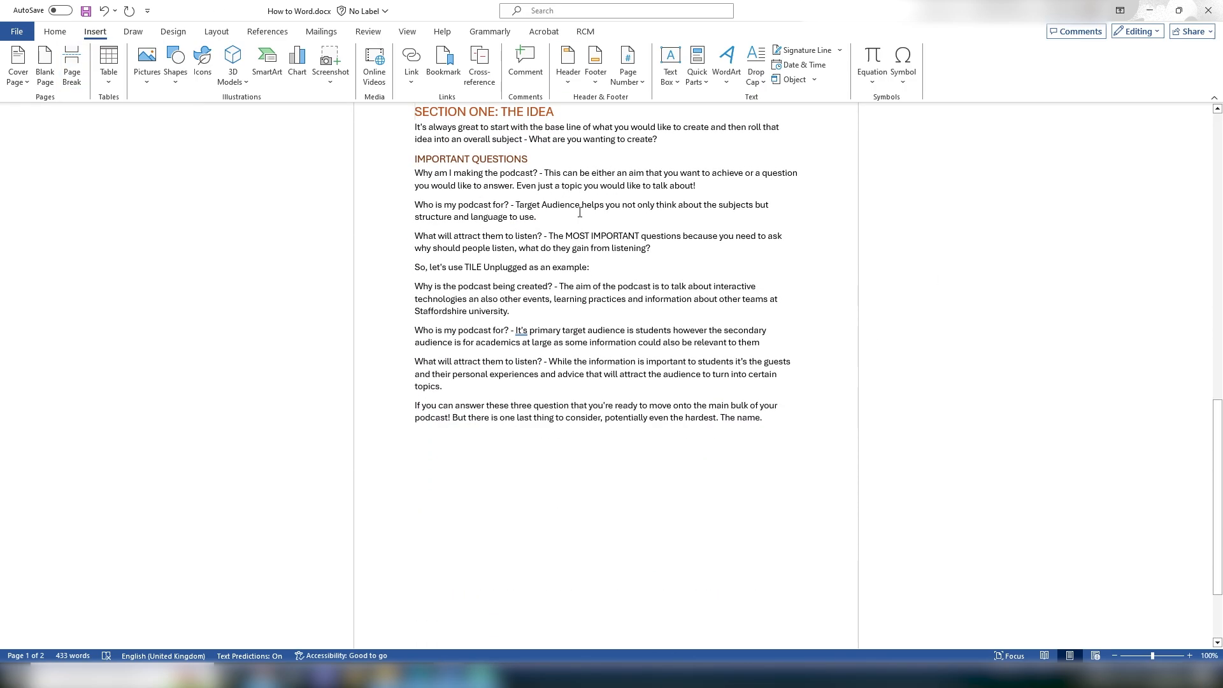
pyautogui.scroll(-4, 486, 423)
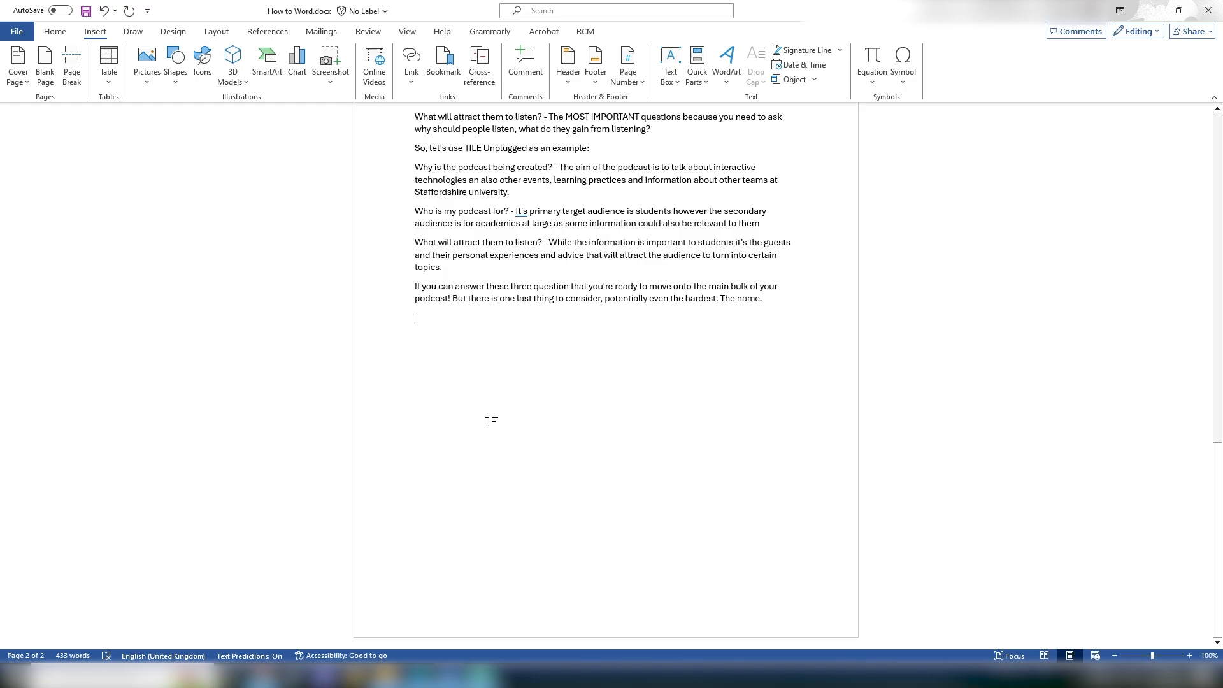
pyautogui.click(45, 66)
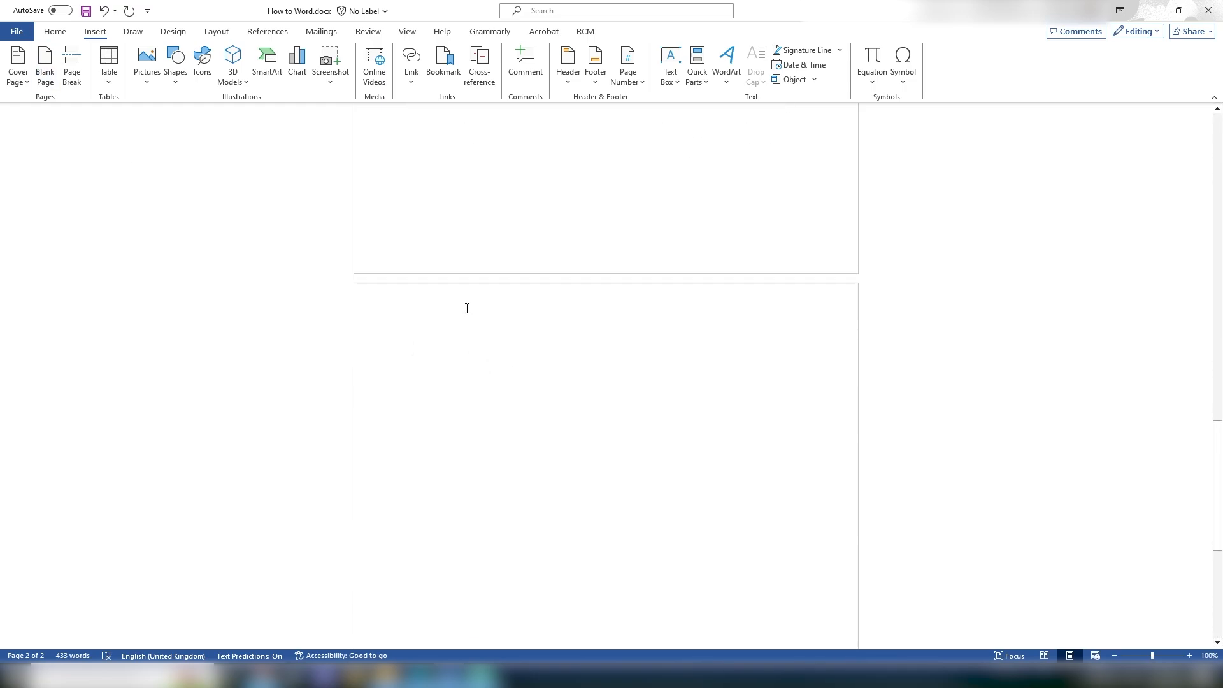
pyautogui.scroll(-5, 470, 439)
pyautogui.scroll(5, 347, 397)
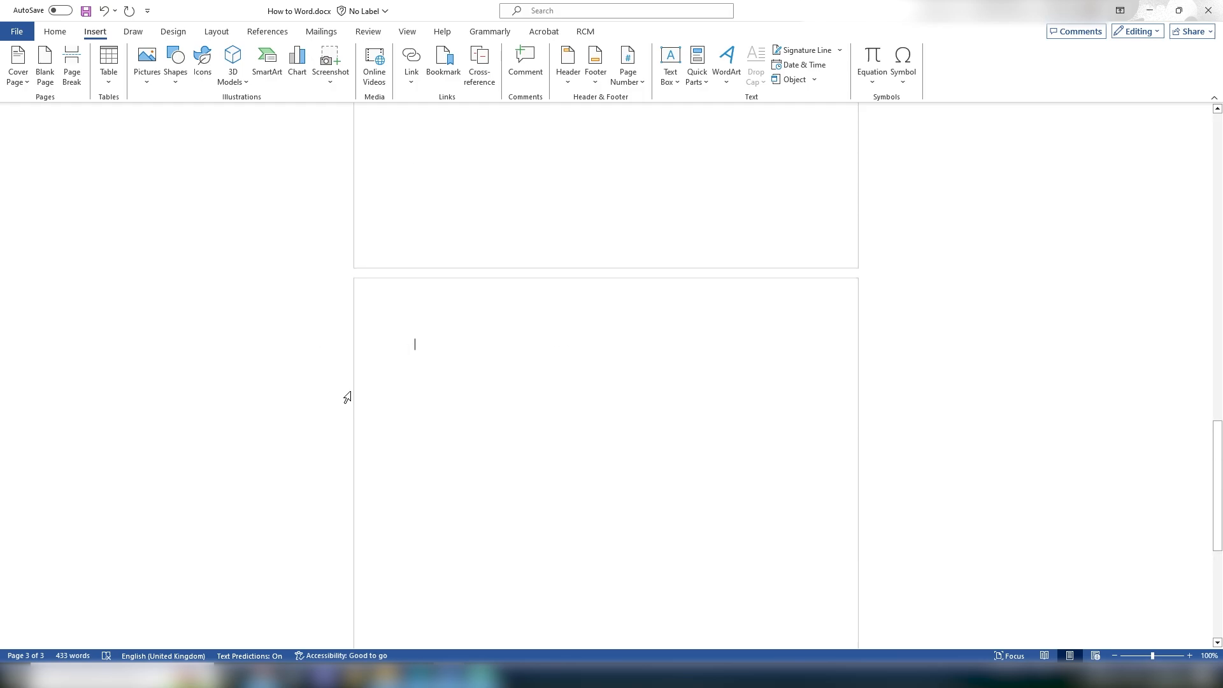
pyautogui.scroll(2, 667, 446)
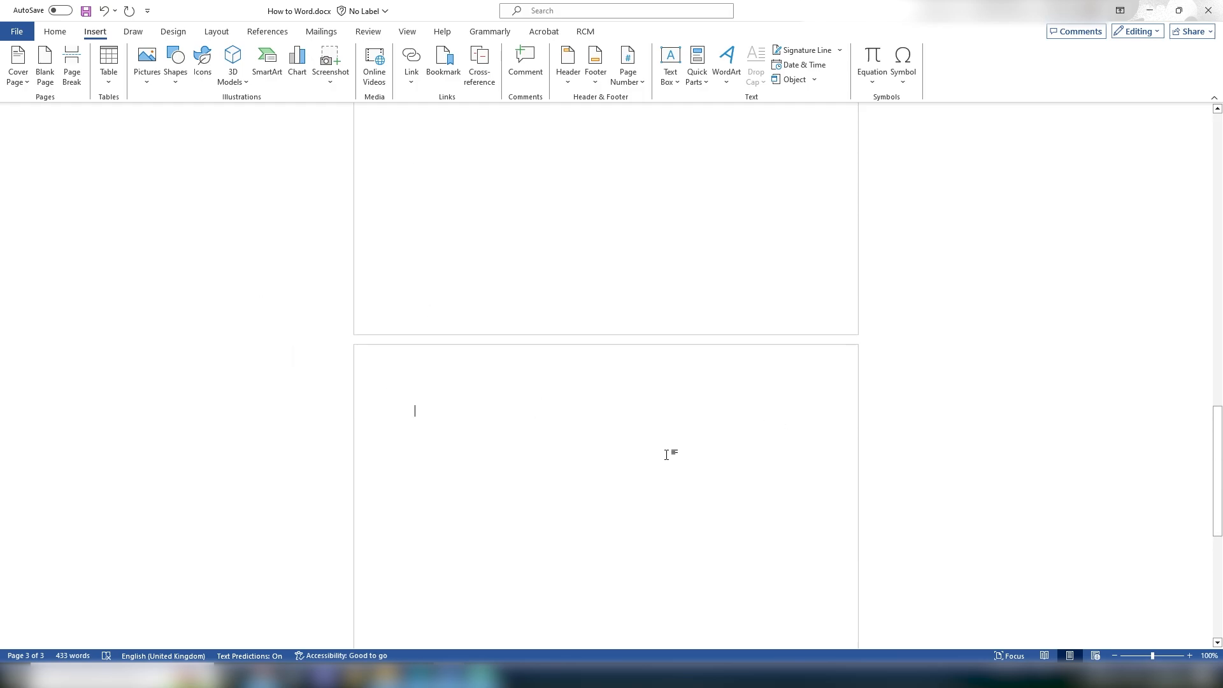
pyautogui.hotkey('ctrl', 'z')
# - Try inserting a blank page before the line "So, let's use TILE Unplugged as an example:", and take it back out
pyautogui.scroll(4, 670, 454)
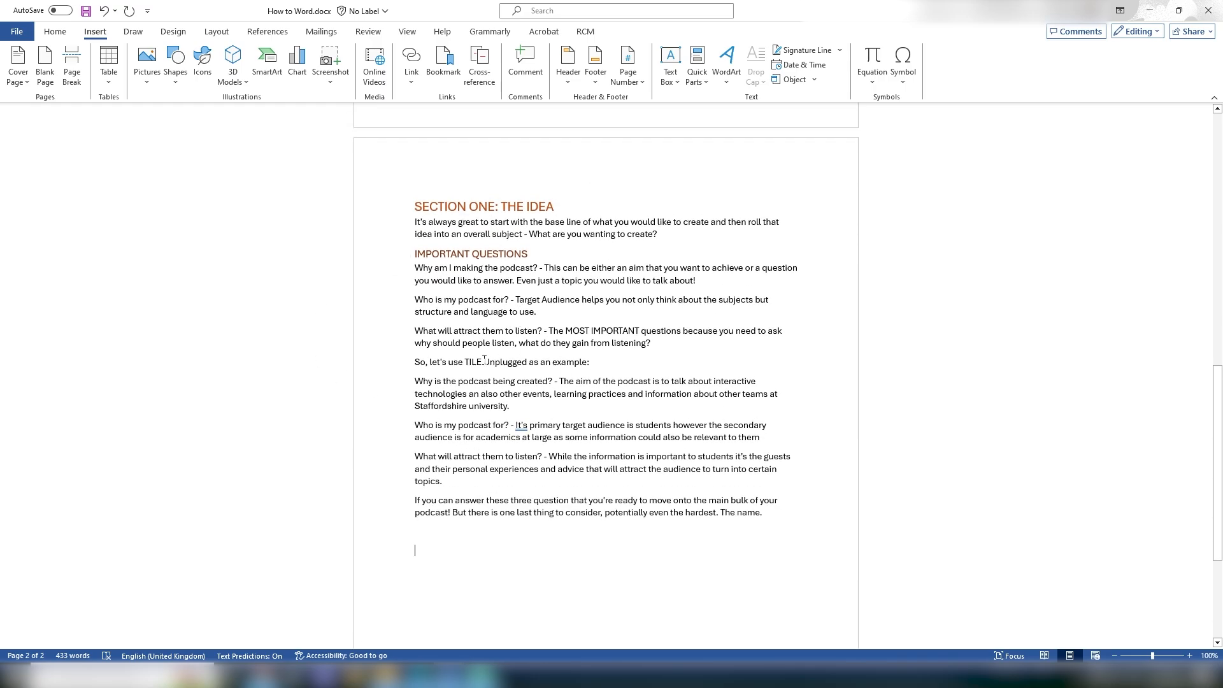
pyautogui.click(416, 363)
pyautogui.click(45, 66)
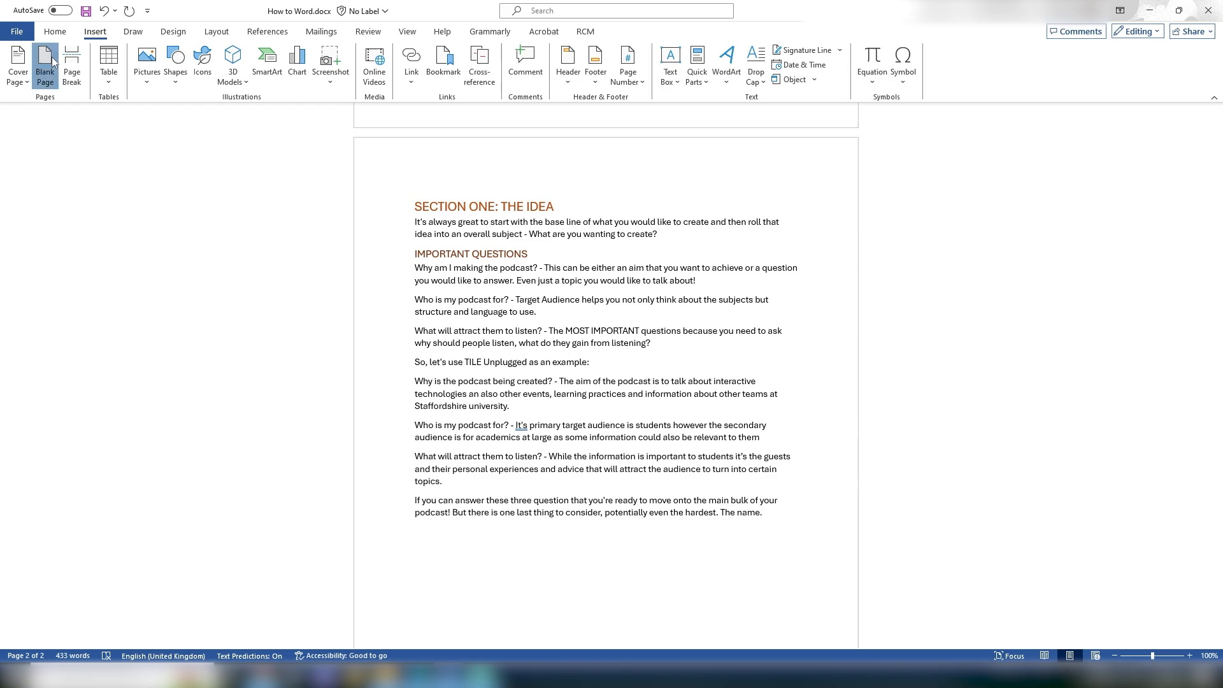
pyautogui.scroll(-6, 601, 455)
pyautogui.scroll(17, 669, 488)
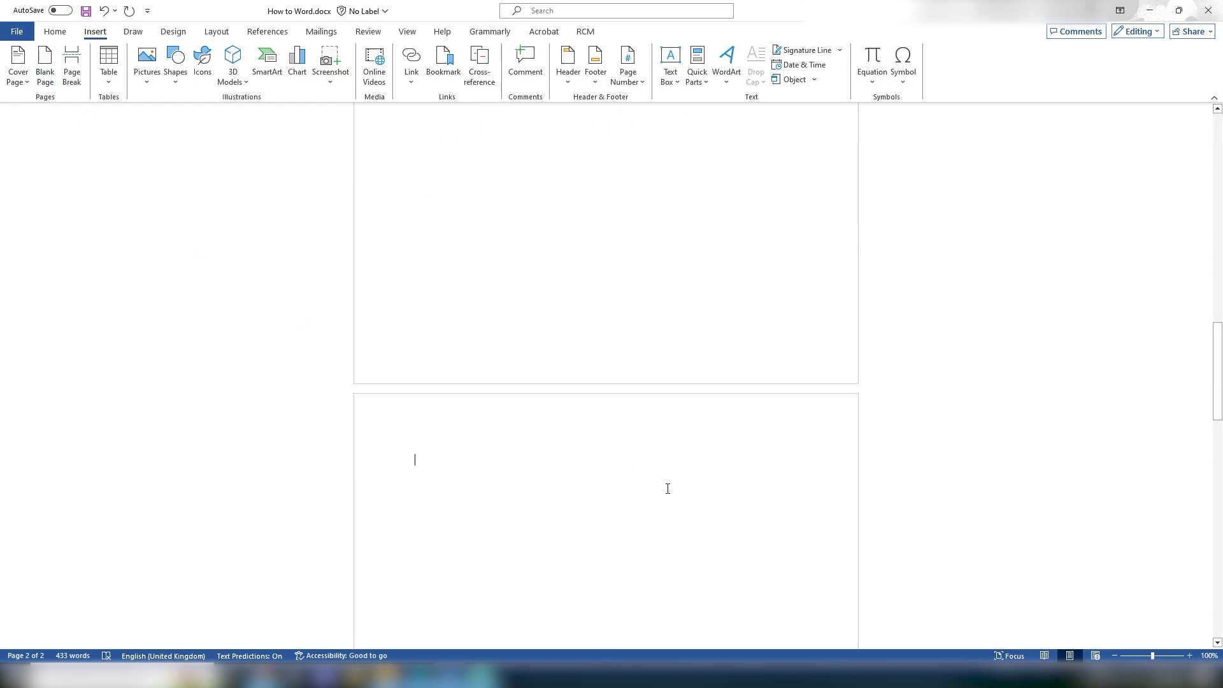
pyautogui.scroll(4, 543, 358)
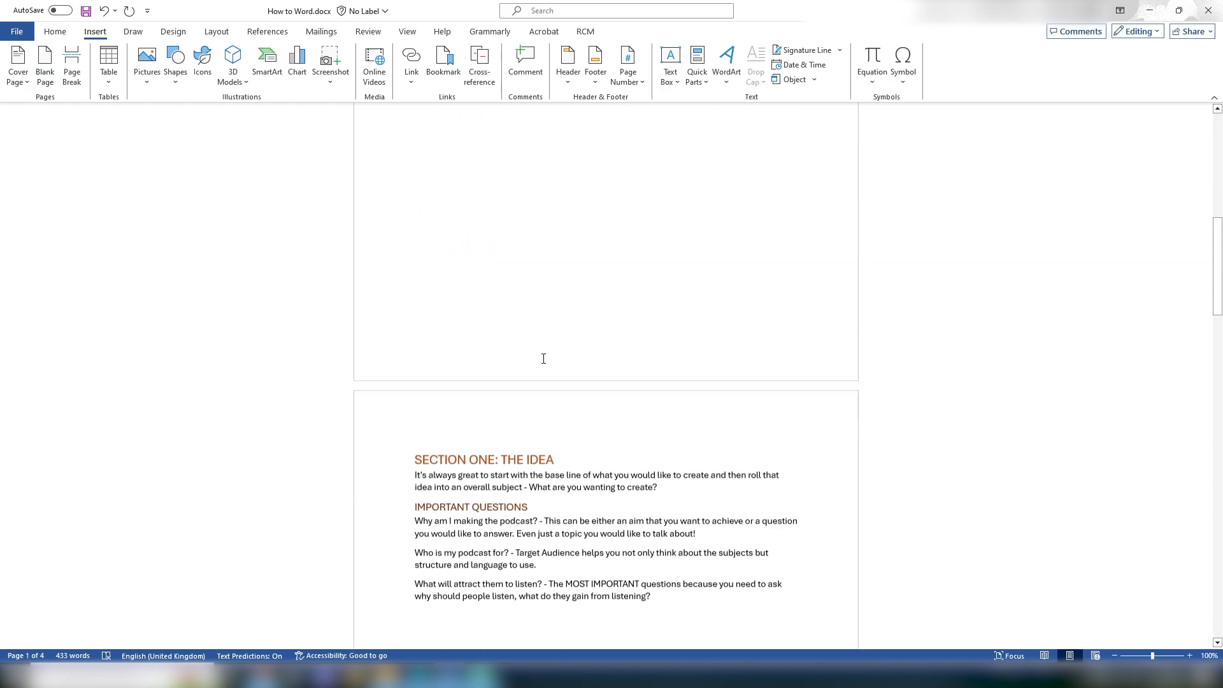
pyautogui.scroll(-5, 543, 358)
pyautogui.scroll(-10, 672, 399)
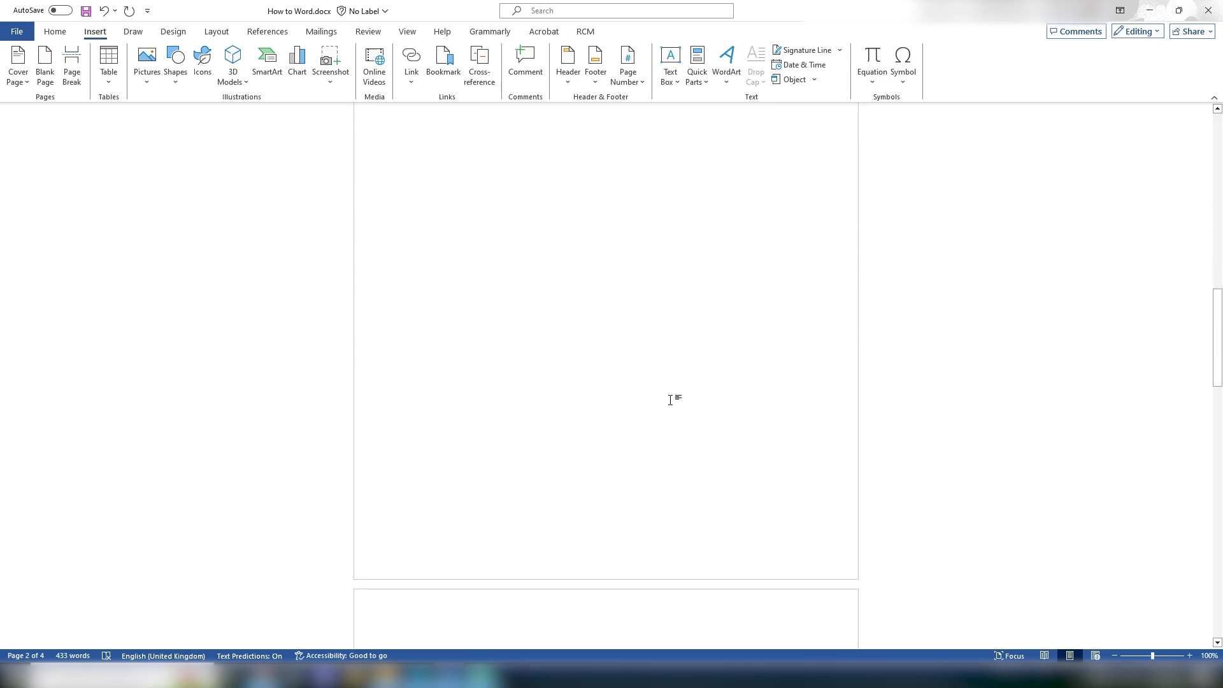
pyautogui.scroll(-6, 426, 339)
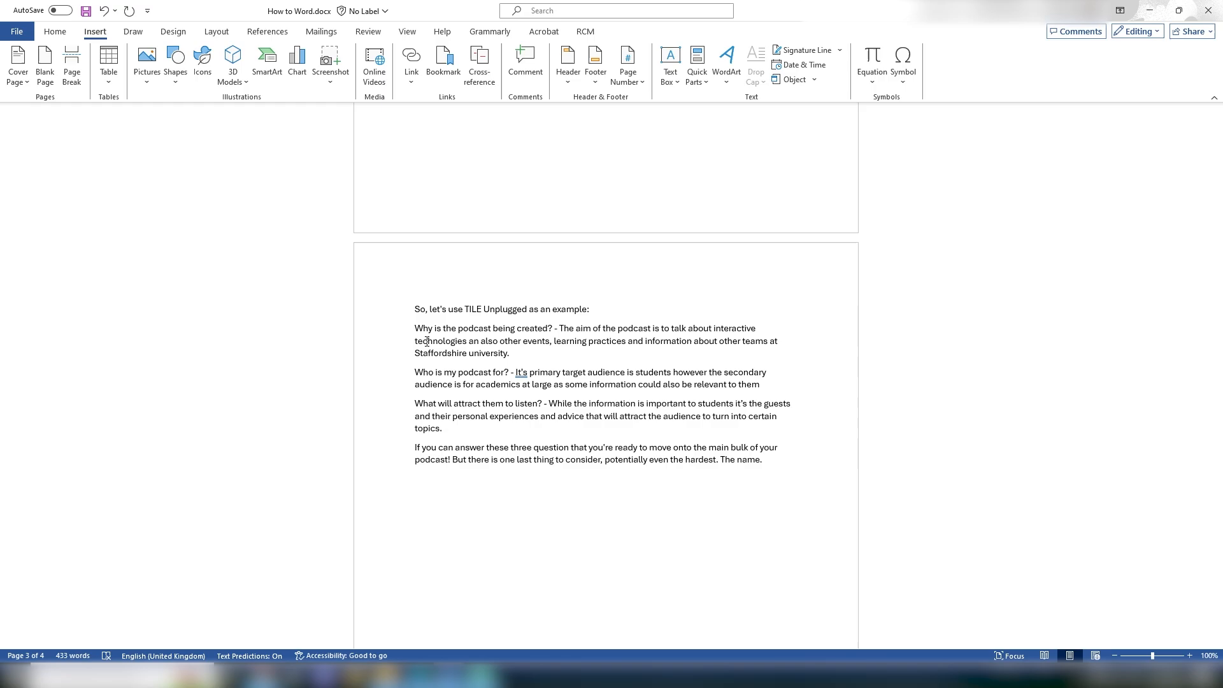
pyautogui.press('BackSpace')
pyautogui.scroll(5, 427, 342)
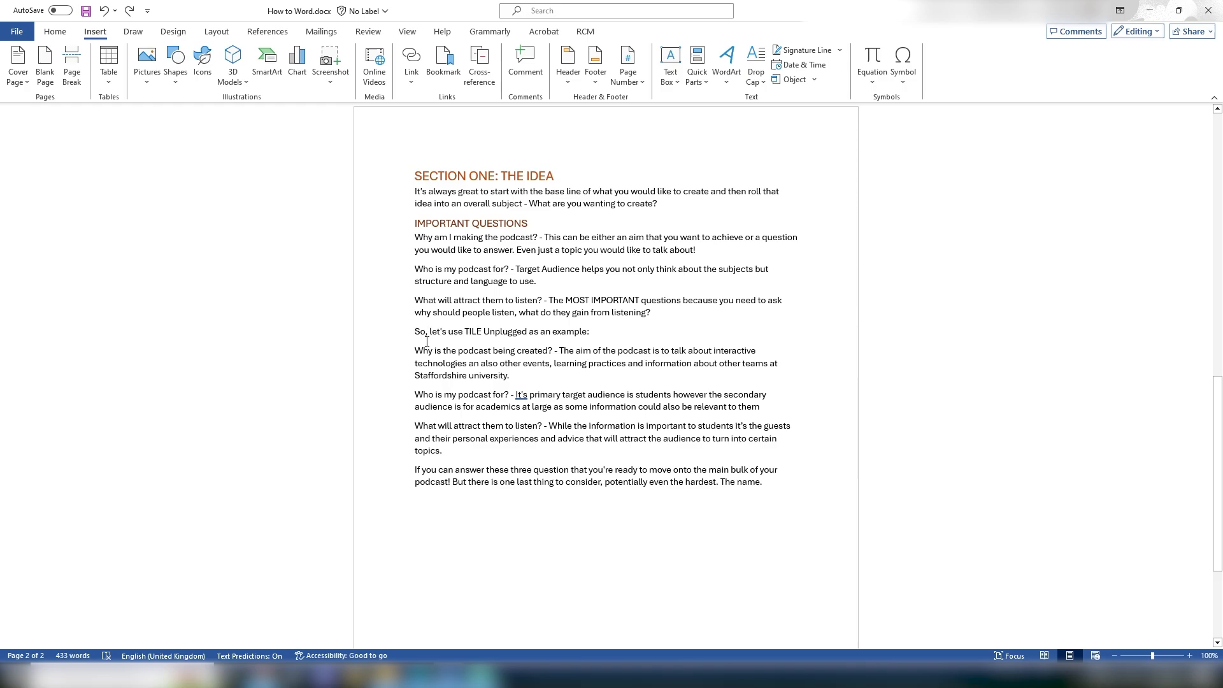
# - Insert a 4x4 table below the guide's last paragraph, leaving one blank line above it
pyautogui.scroll(-3, 784, 415)
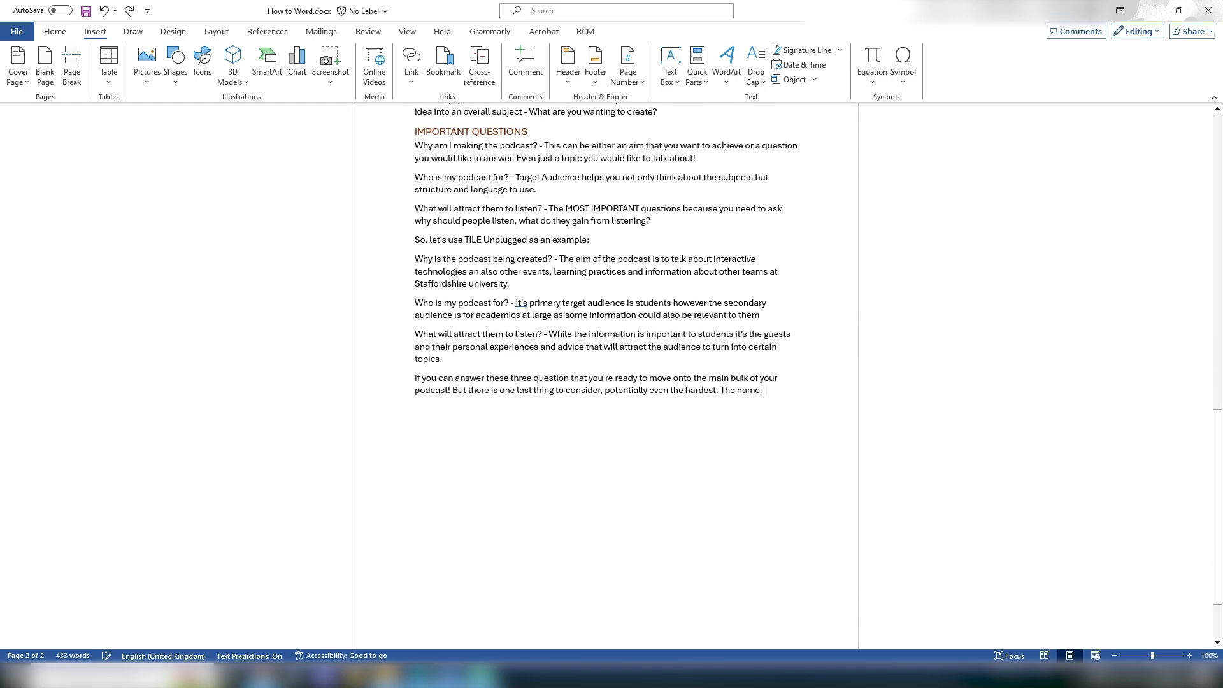
pyautogui.press('Return')
pyautogui.press('Return')
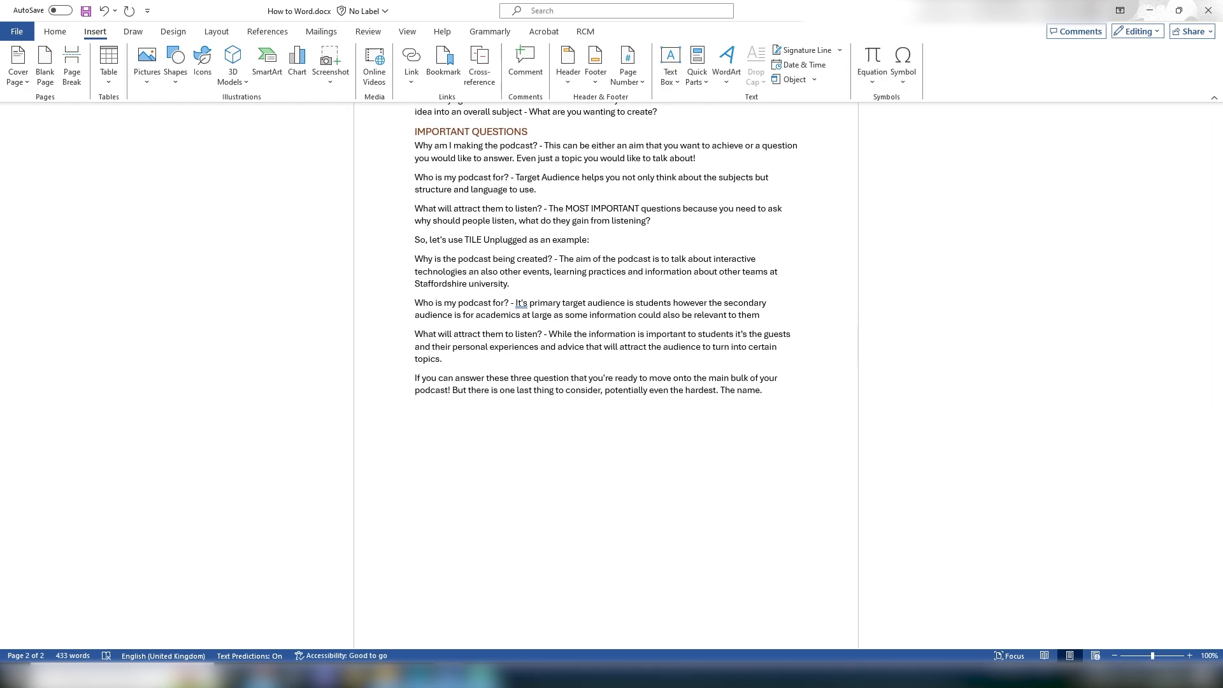
pyautogui.click(109, 71)
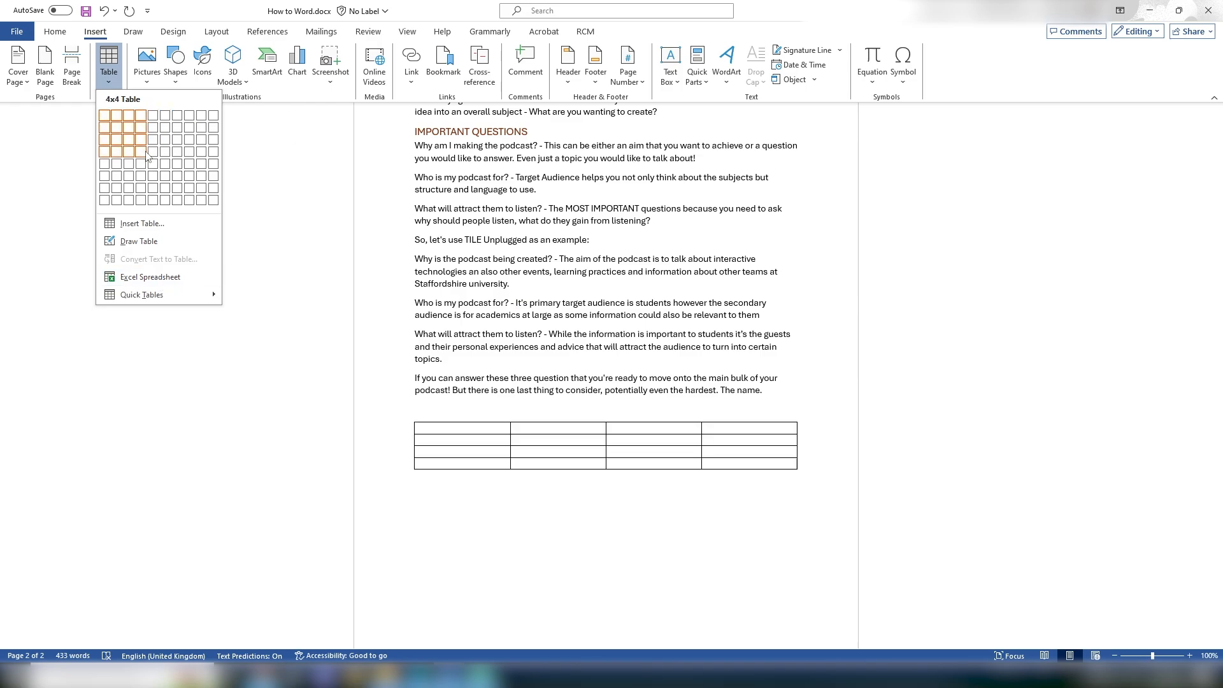
pyautogui.click(146, 154)
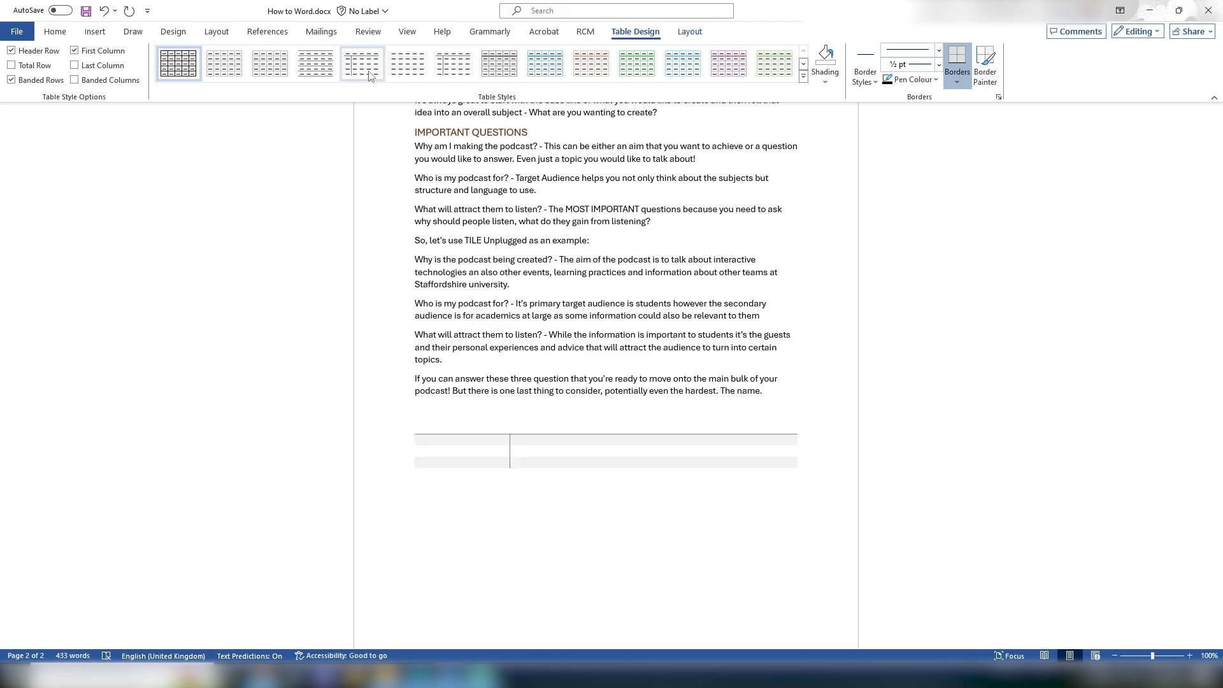
# - Try a grid table style with a black header row and grey banding on the table, and undo it
pyautogui.click(803, 77)
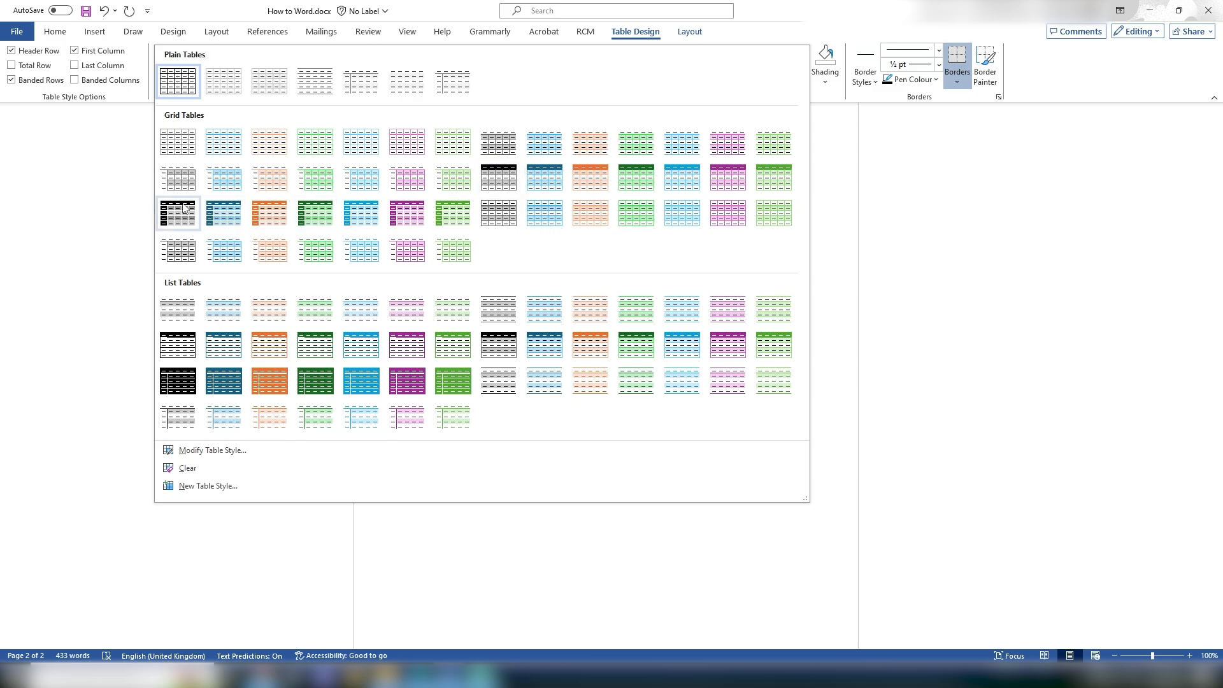
pyautogui.click(506, 178)
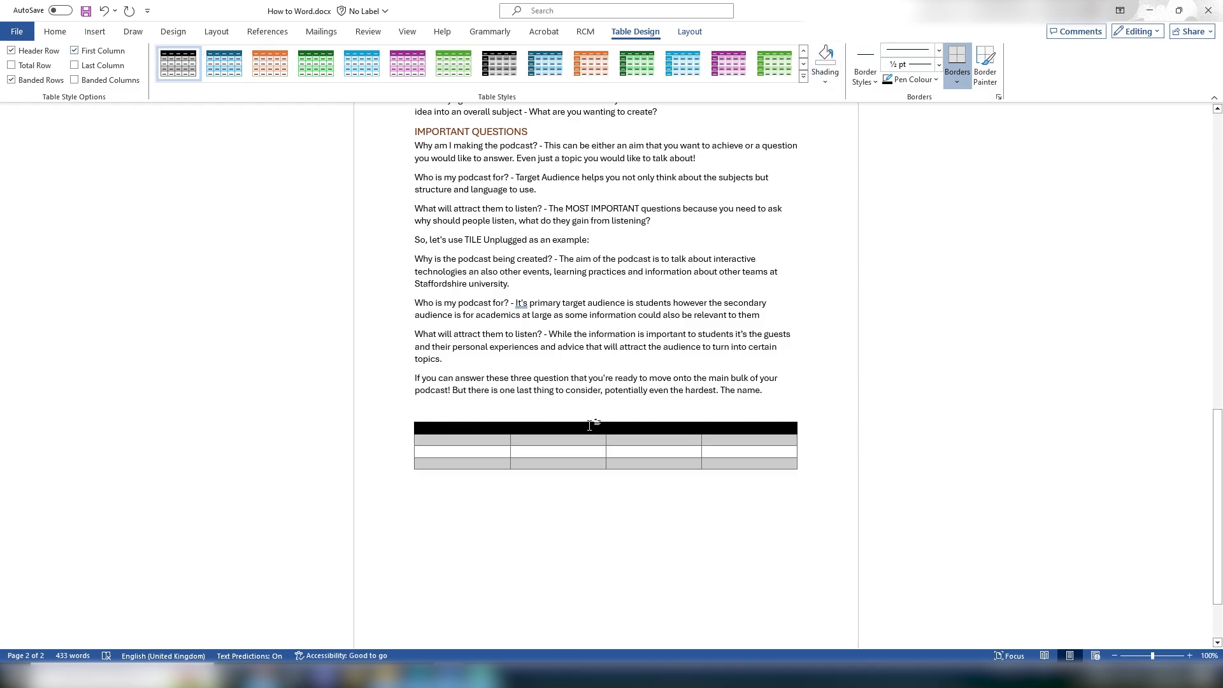
pyautogui.click(484, 525)
pyautogui.hotkey('ctrl', 'z')
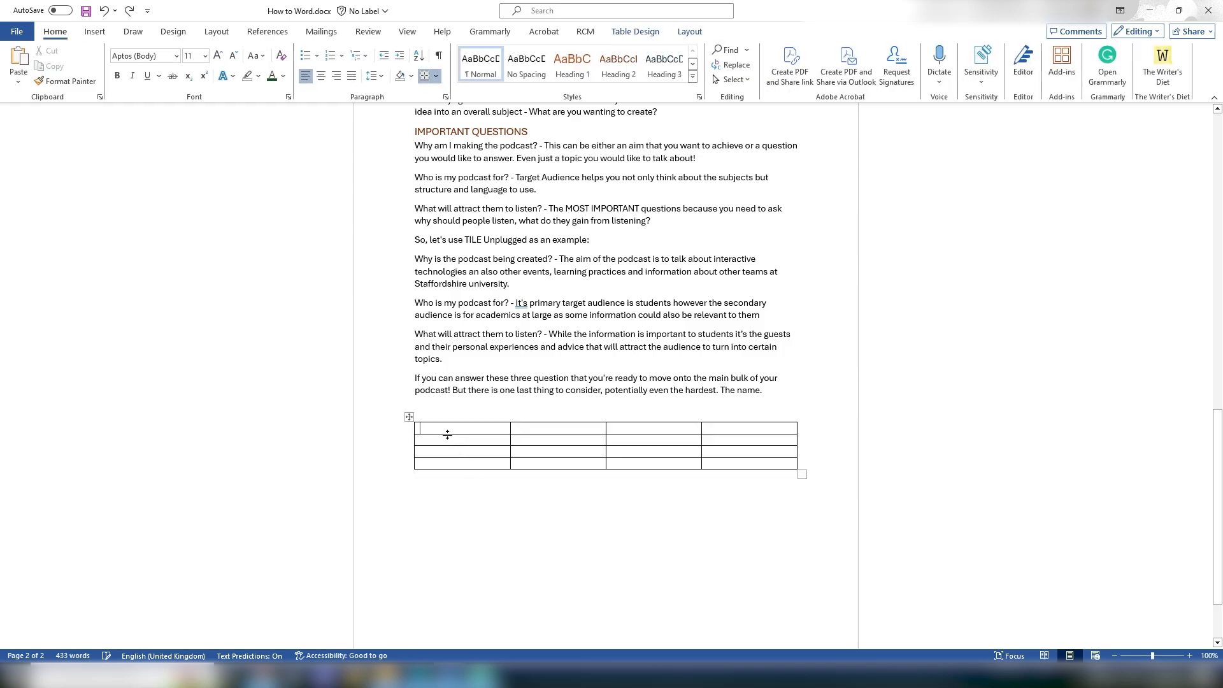
# - Preview a light orange shading on the table's first row without applying it
pyautogui.moveTo(419, 428); pyautogui.dragTo(716, 430)
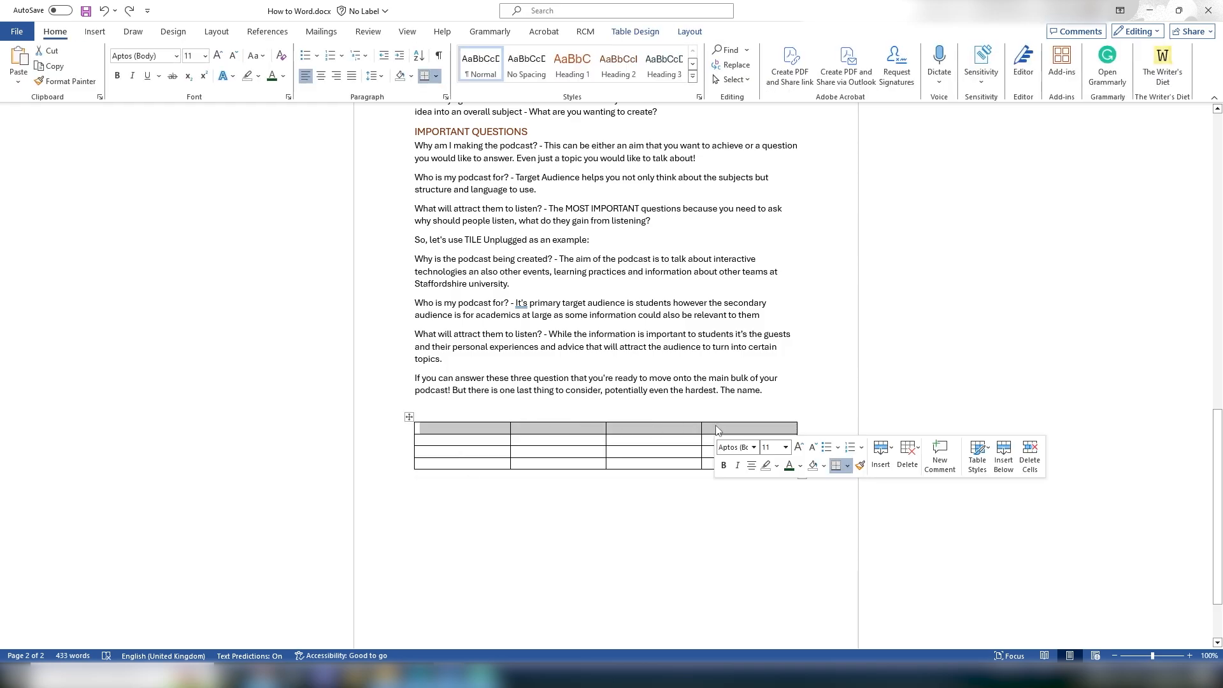
pyautogui.click(633, 33)
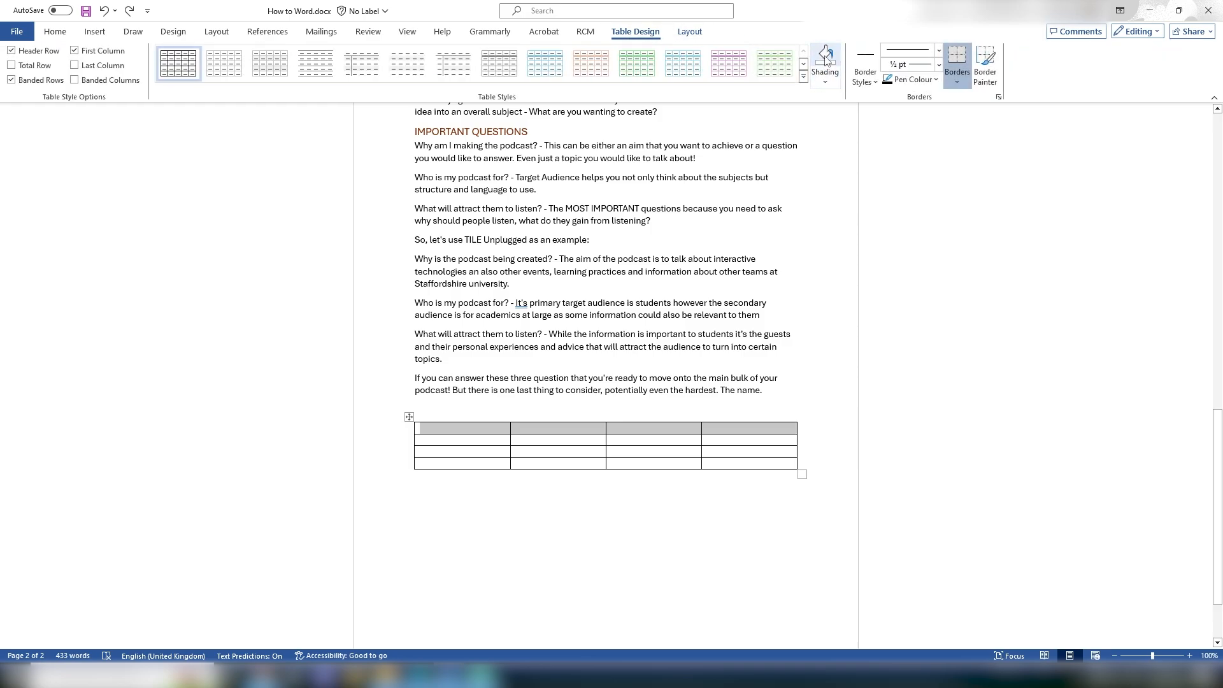
pyautogui.click(833, 77)
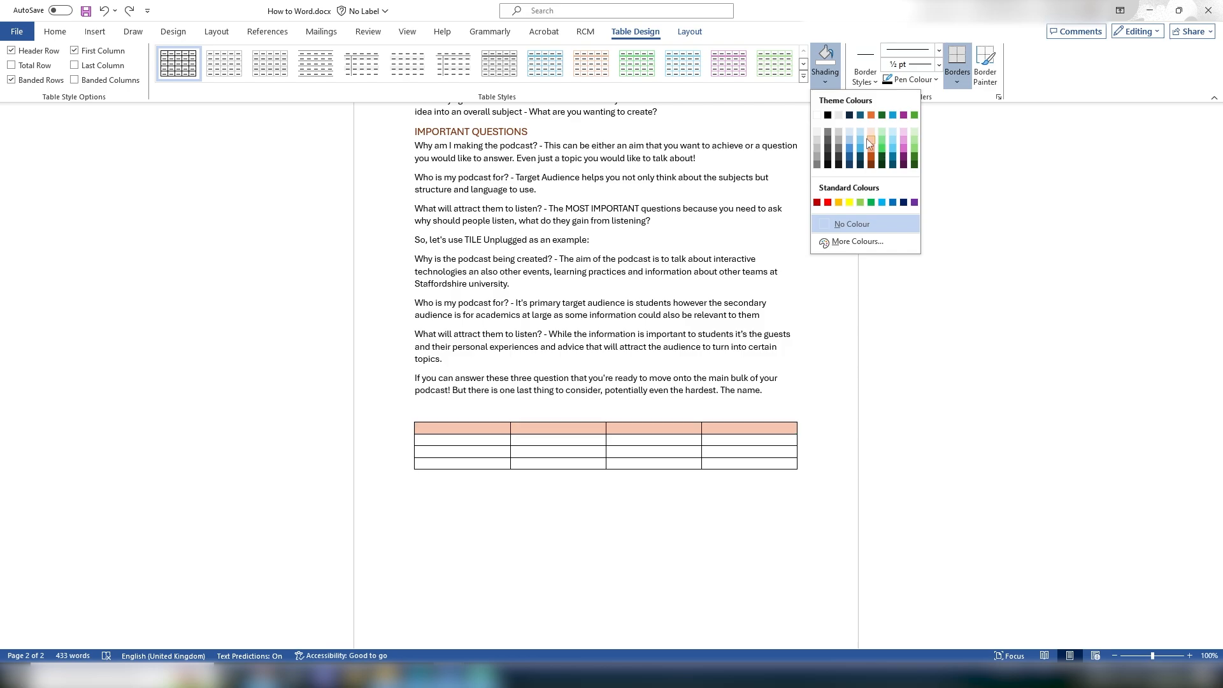
pyautogui.click(833, 31)
# - Apply the grid style with a black header and grey banded rows, and enter the column headers Name, Date, Place and Time
pyautogui.click(803, 77)
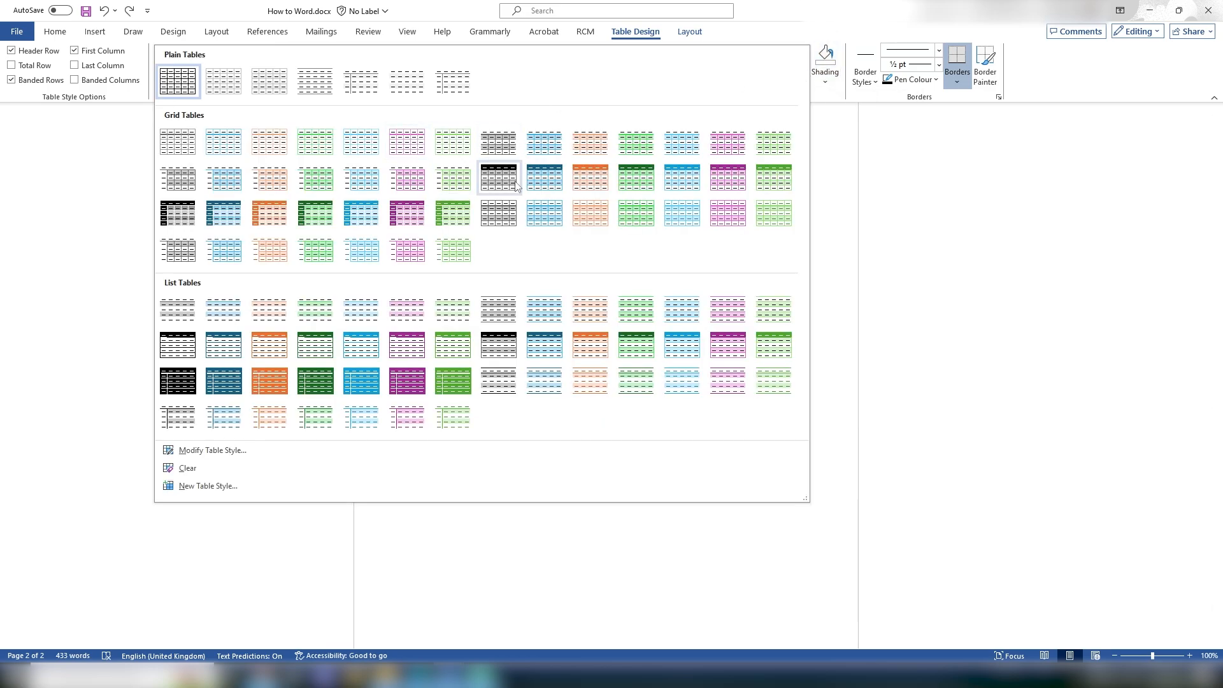
pyautogui.click(492, 173)
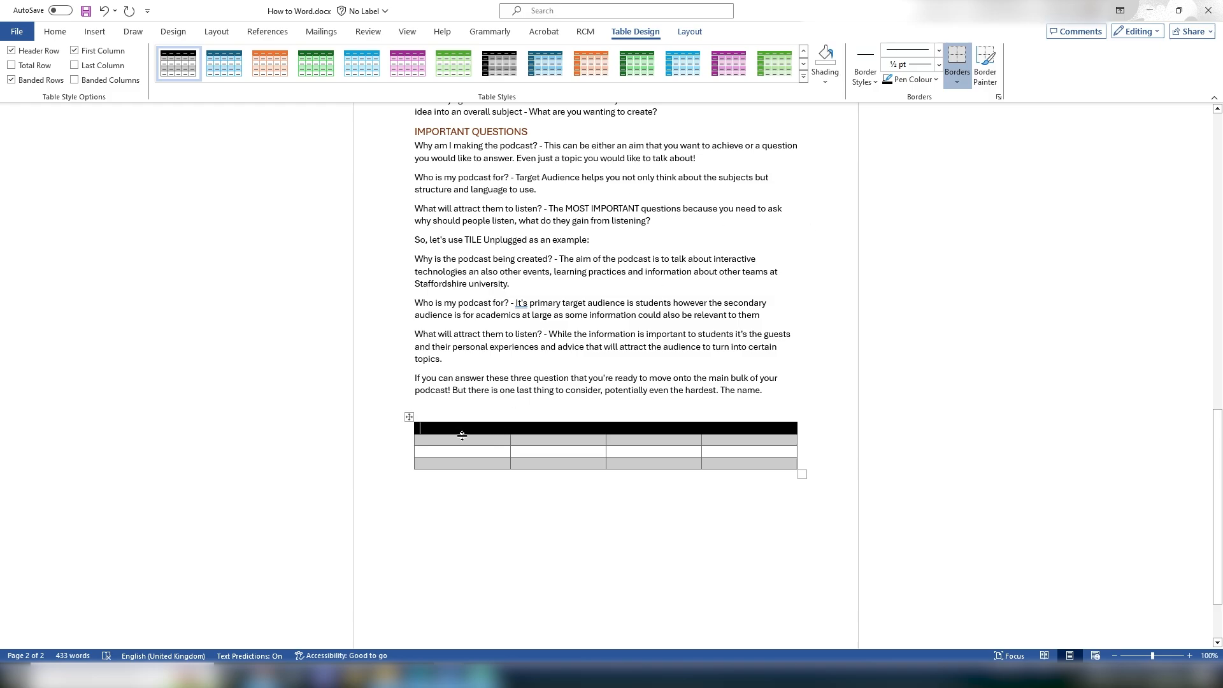
pyautogui.write('Name')
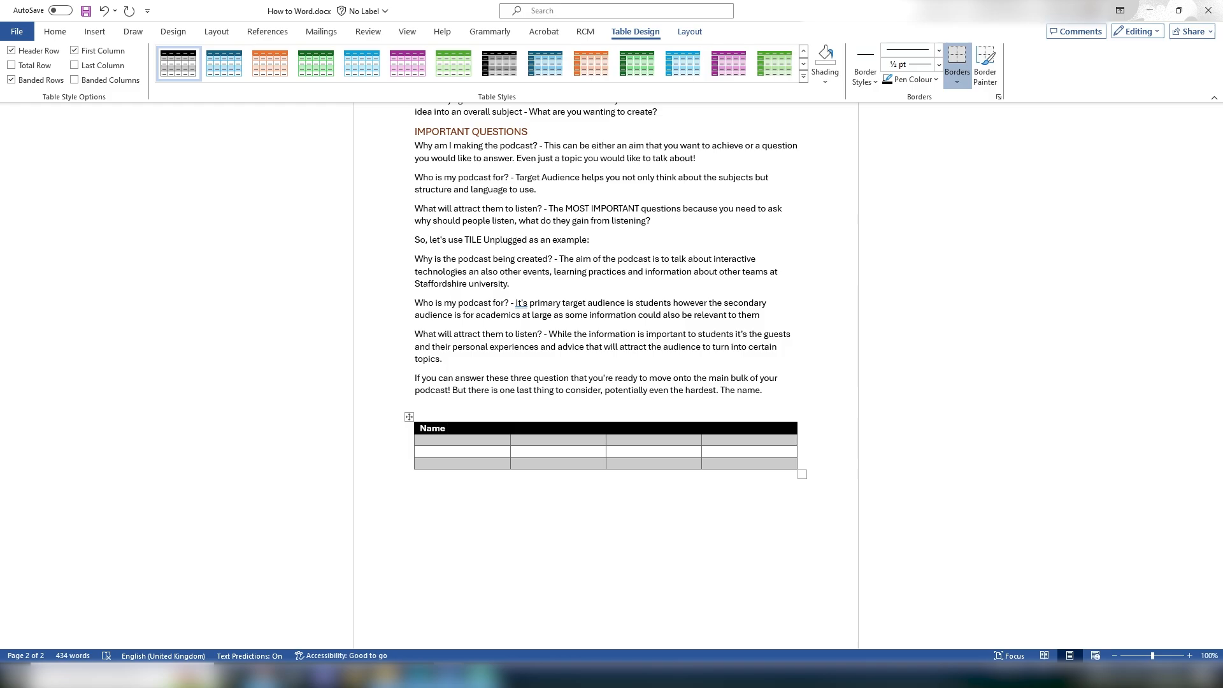
pyautogui.press('Tab')
pyautogui.write('Date')
pyautogui.press('Tab')
pyautogui.write('Place')
pyautogui.press('Tab')
pyautogui.write('Time')
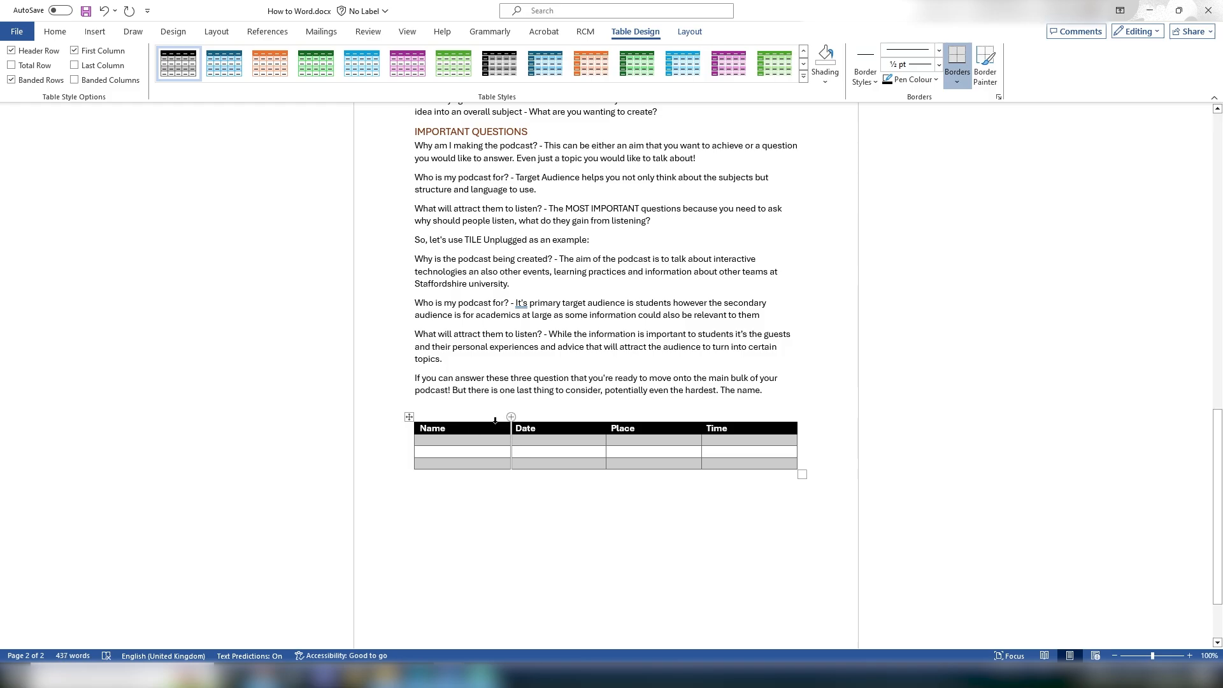
# - Enter a person's first name under Name in the first data row, and add three empty rows at the table's end
pyautogui.click(426, 441)
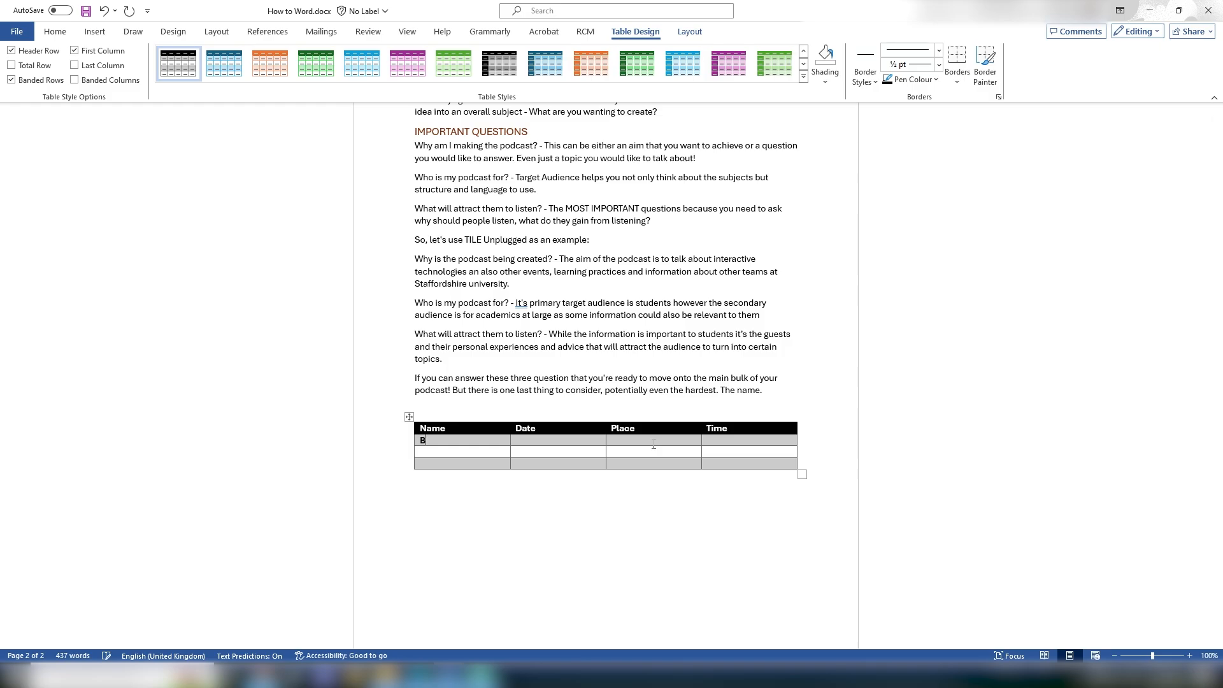
pyautogui.write('Bill')
pyautogui.press('Tab')
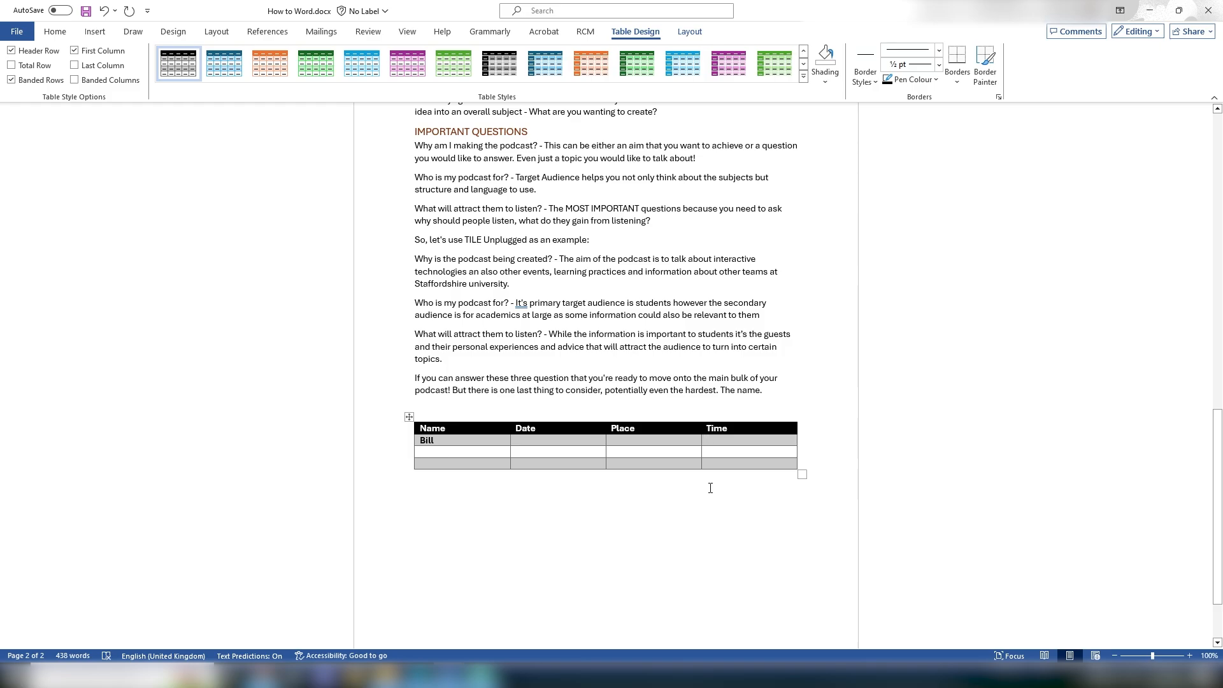
pyautogui.press('Tab')
pyautogui.press('Tab')
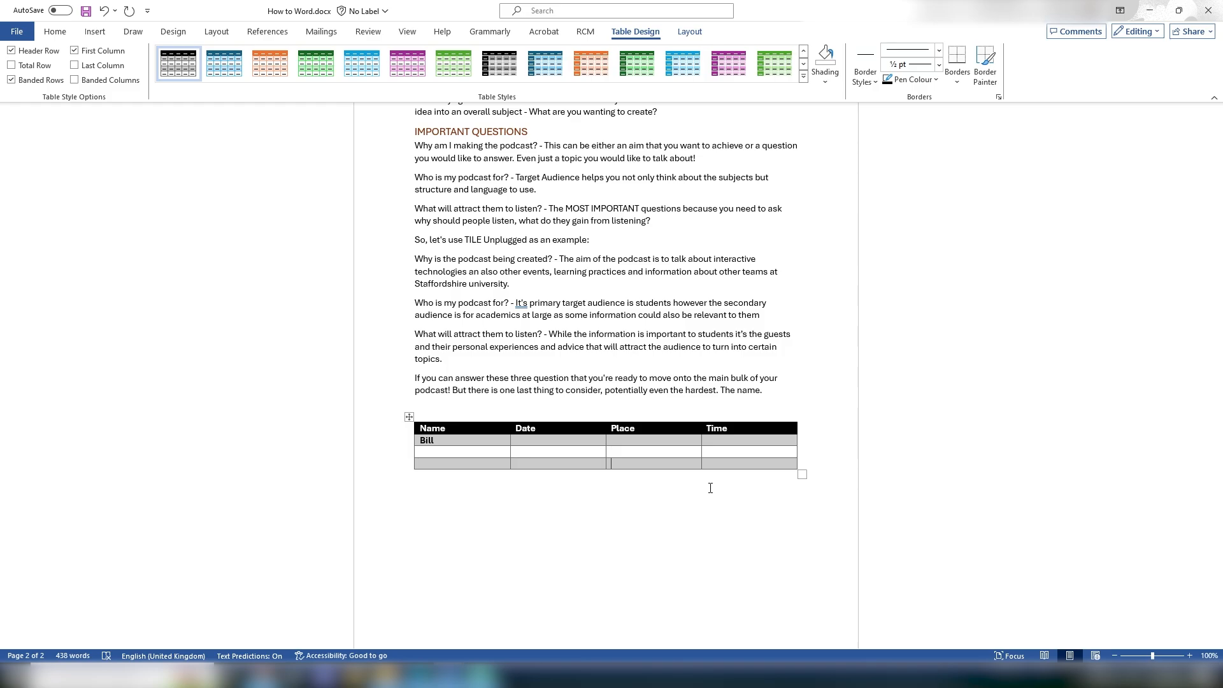
pyautogui.press('Tab')
pyautogui.press('Tab')
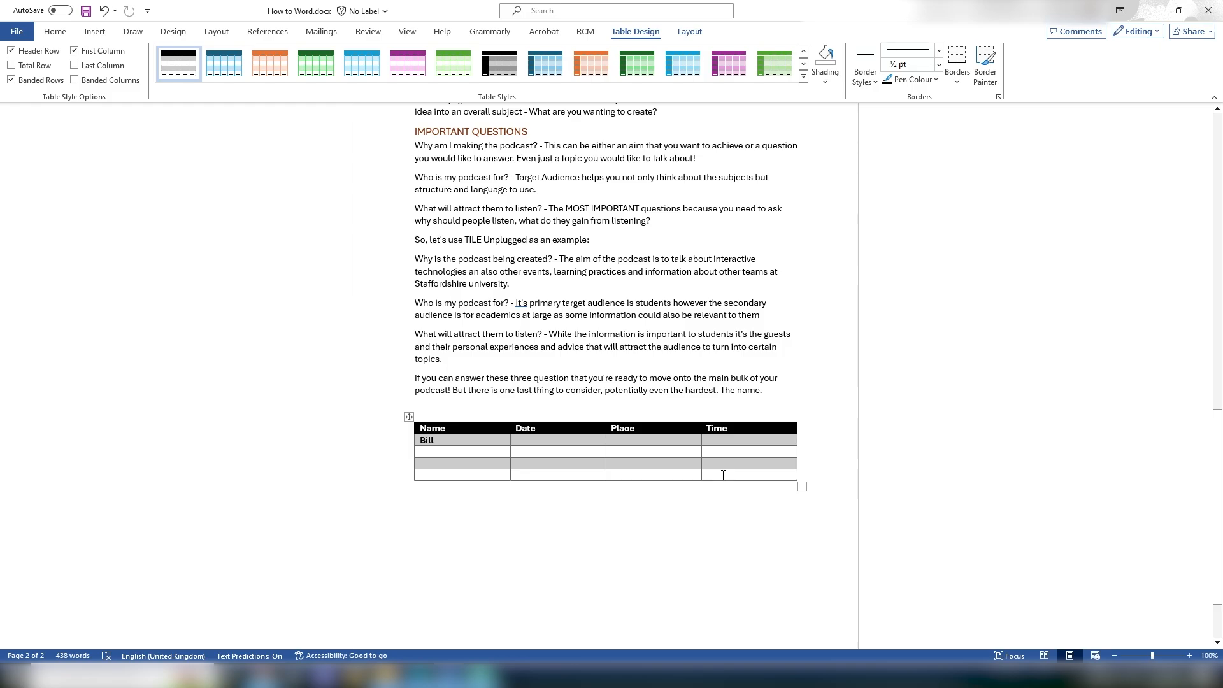
pyautogui.press('Tab')
pyautogui.press('Tab')
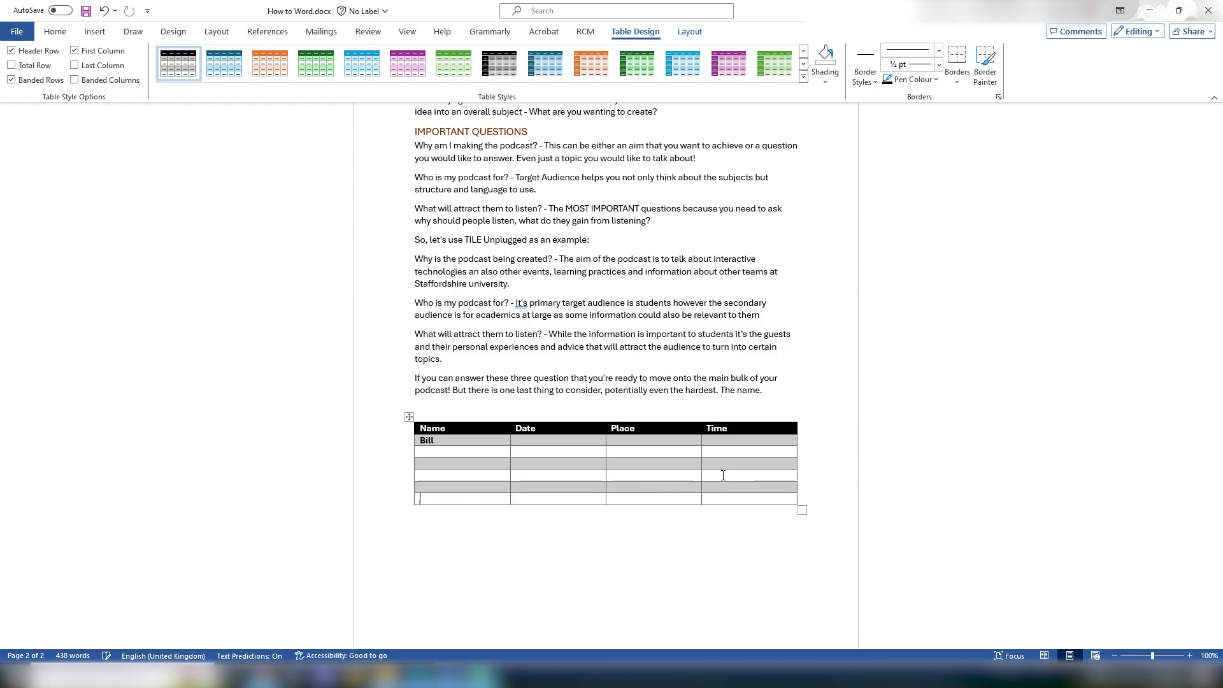
# - Enter another person's first name under Name in the second data row
pyautogui.click(438, 454)
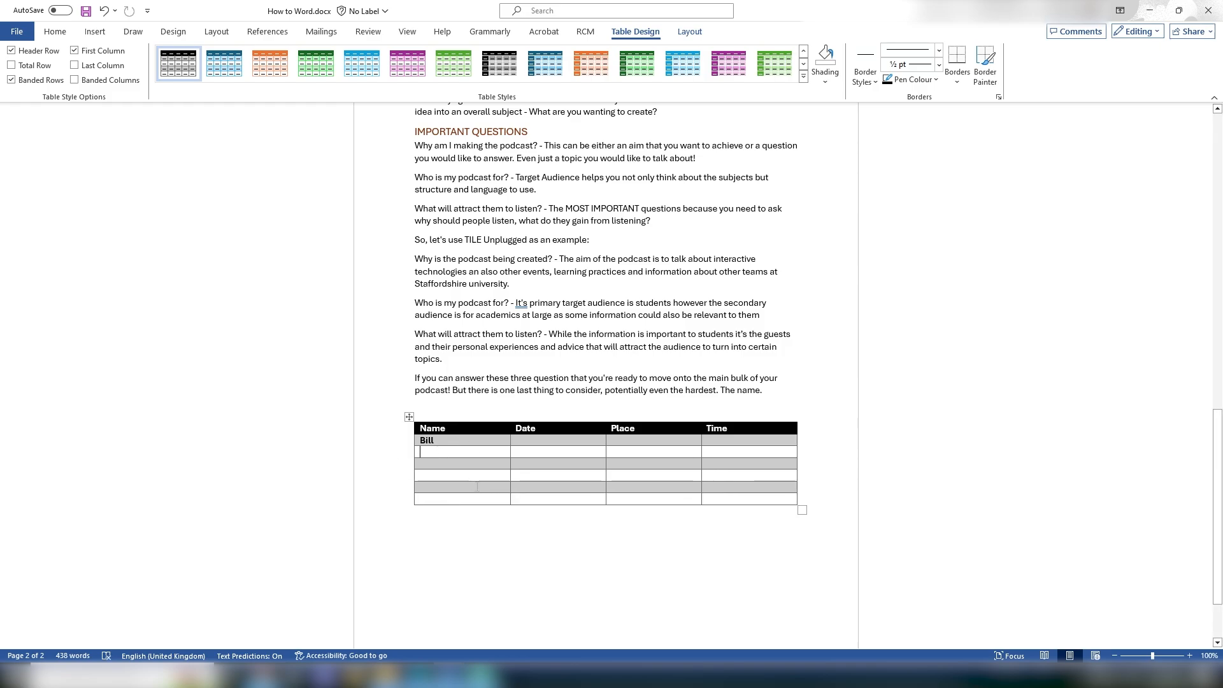
pyautogui.write('Andy')
# - Bring up the editing options for the Name cell in the first data row
pyautogui.rightClick(447, 442)
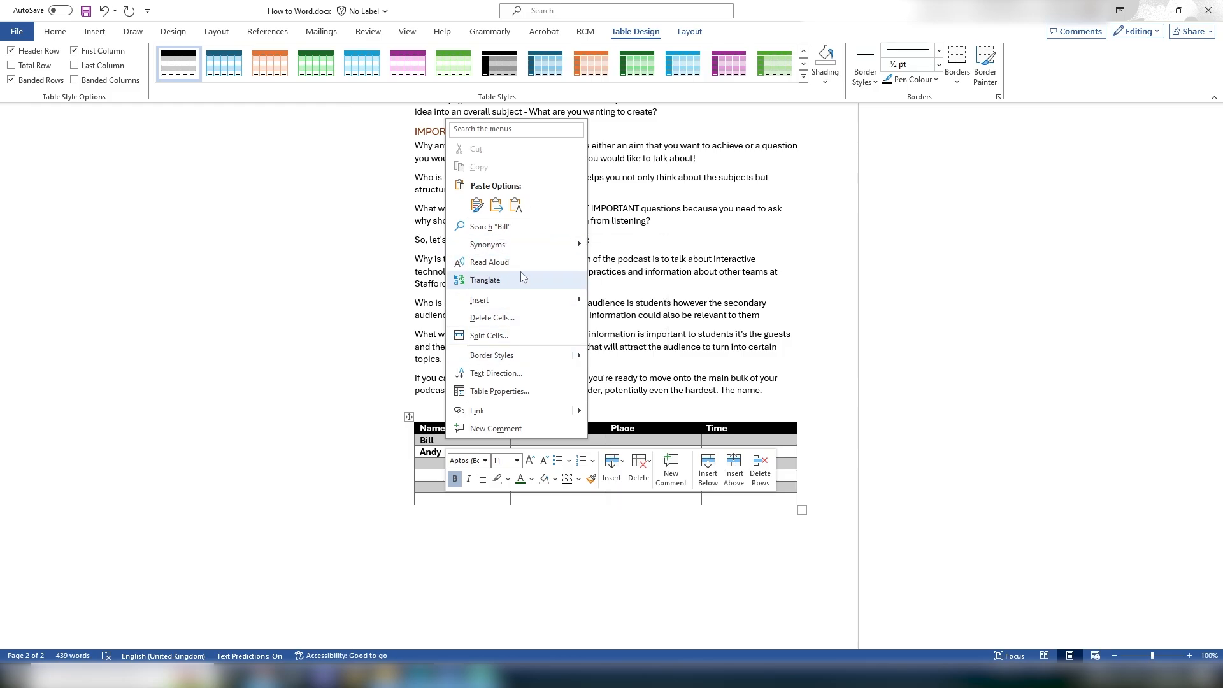
# - Insert a blank row below the first data row of the table
pyautogui.moveTo(500, 304)
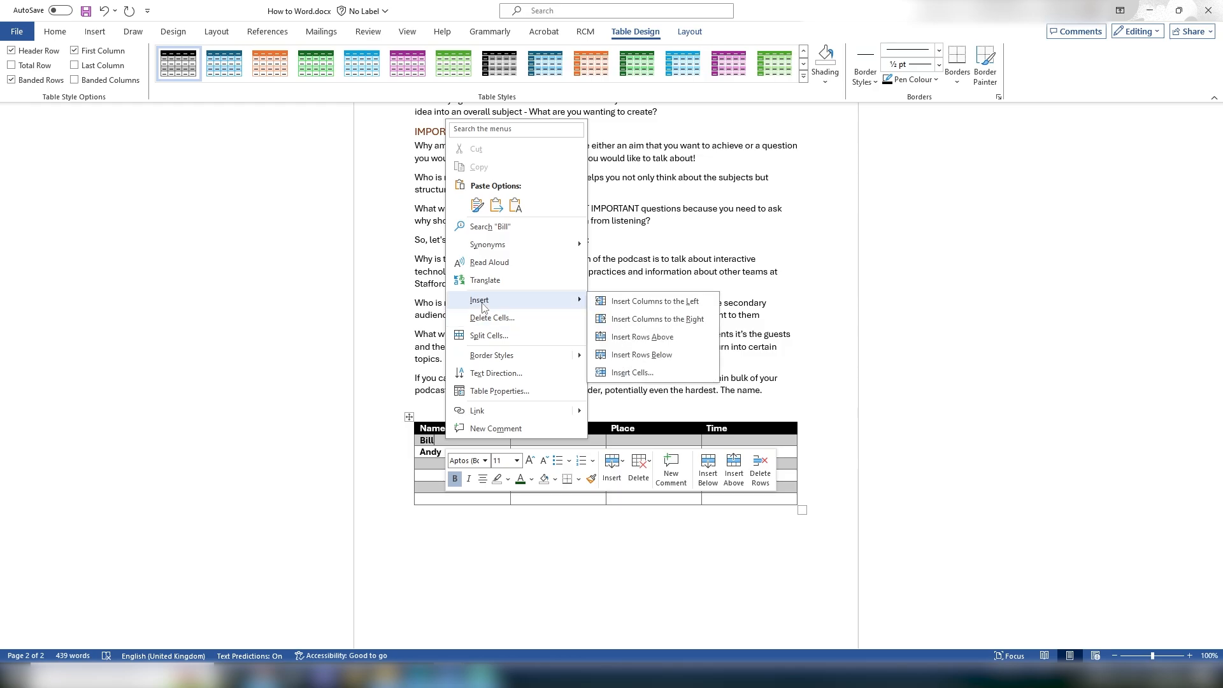
pyautogui.click(658, 361)
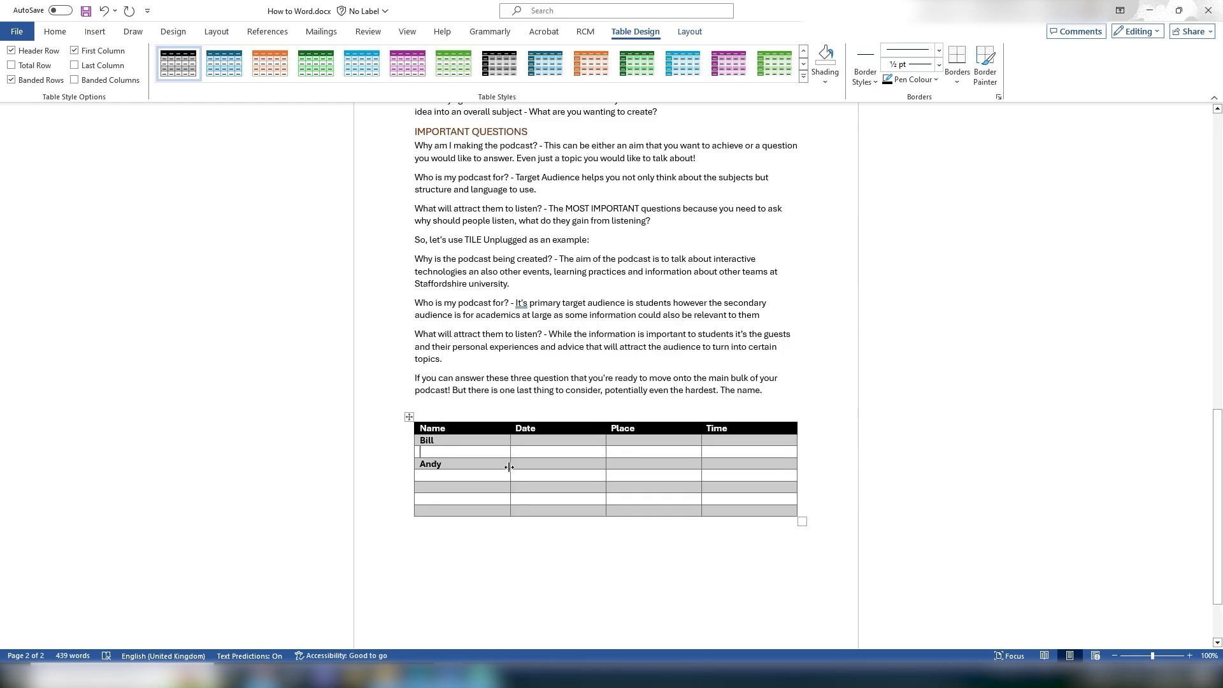
pyautogui.rightClick(470, 457)
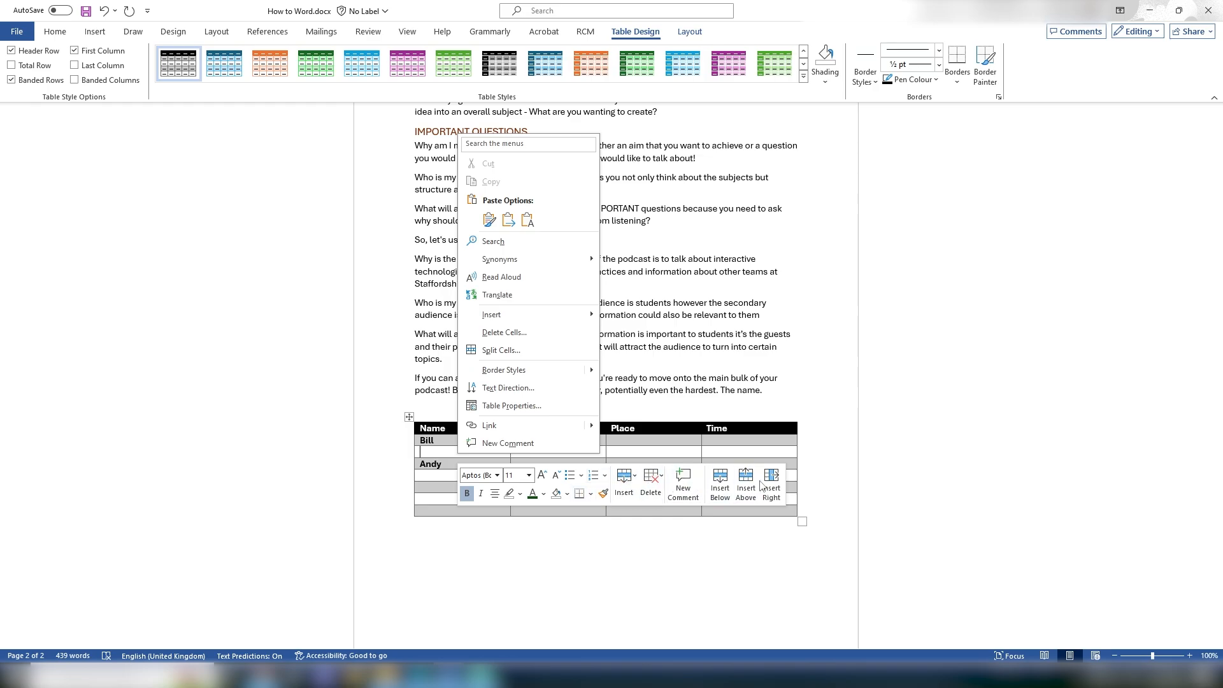
pyautogui.click(645, 599)
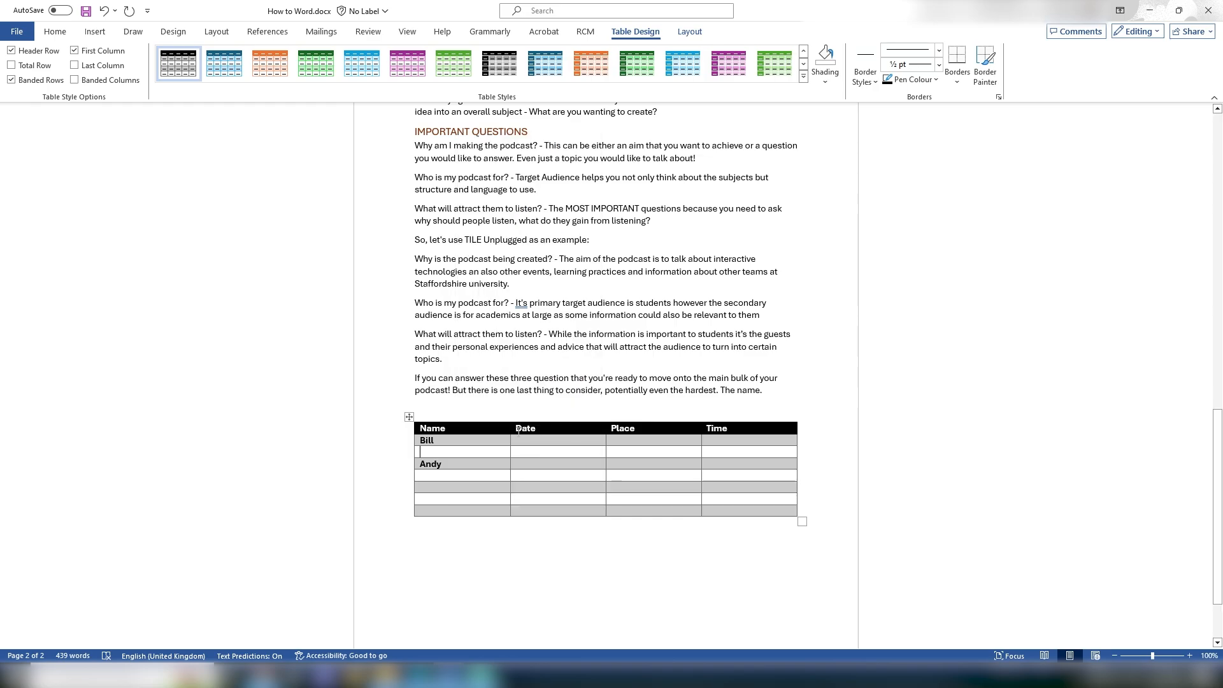
pyautogui.click(482, 391)
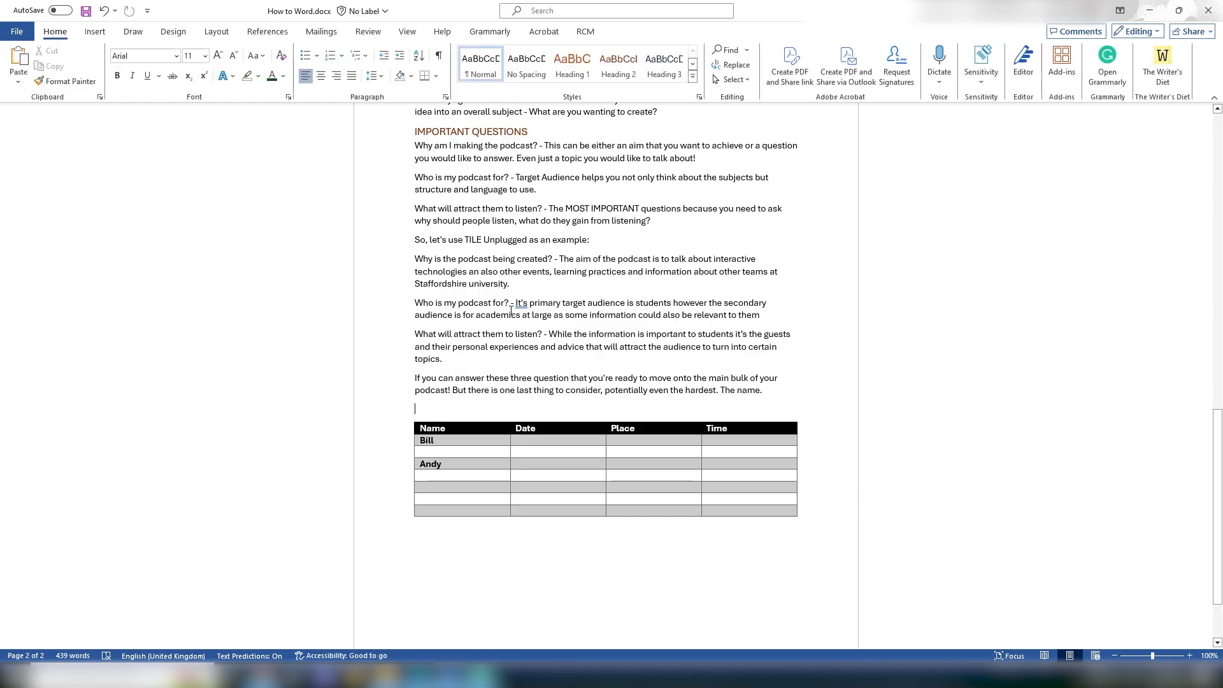
pyautogui.click(693, 76)
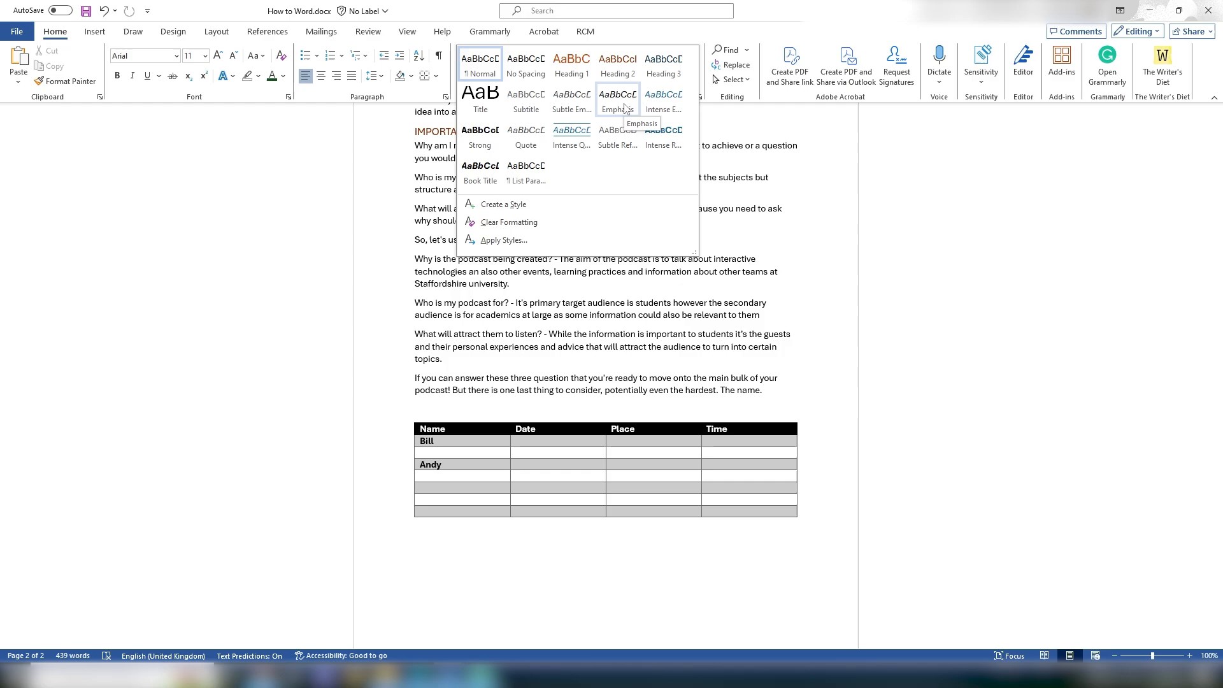
pyautogui.click(426, 410)
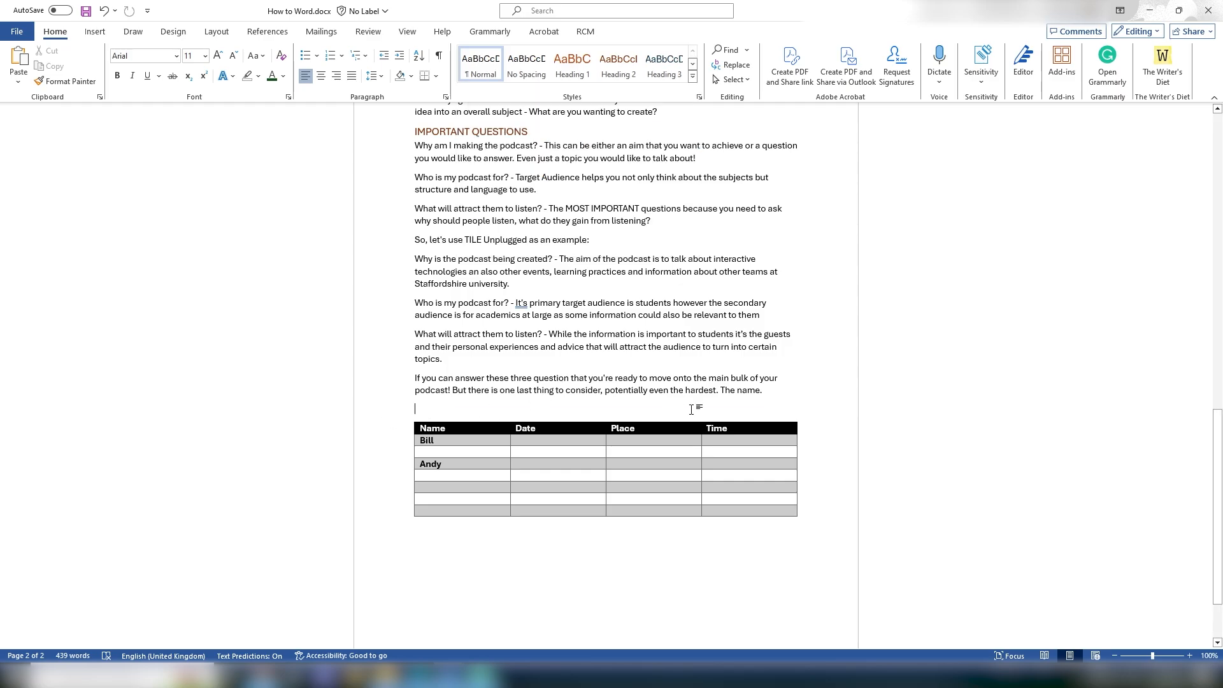
# - Delete the entire Name, Date, Place and Time table below the last paragraph
pyautogui.moveTo(801, 514); pyautogui.dragTo(413, 421)
pyautogui.press('BackSpace')
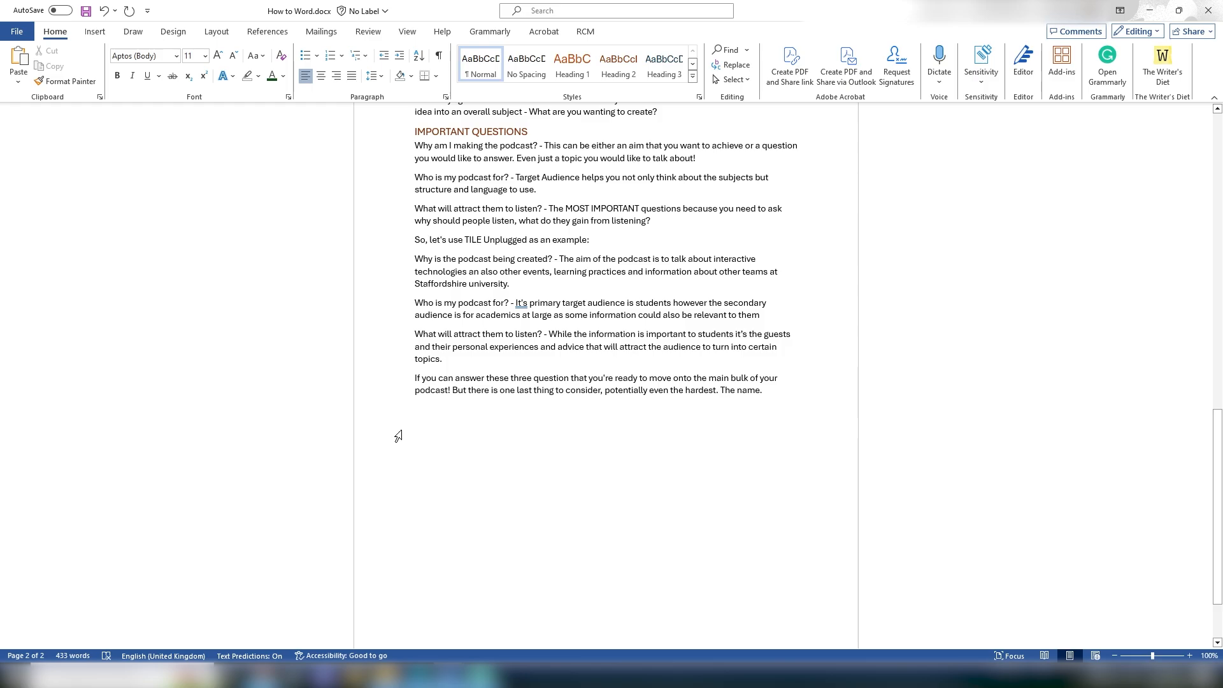
pyautogui.click(96, 31)
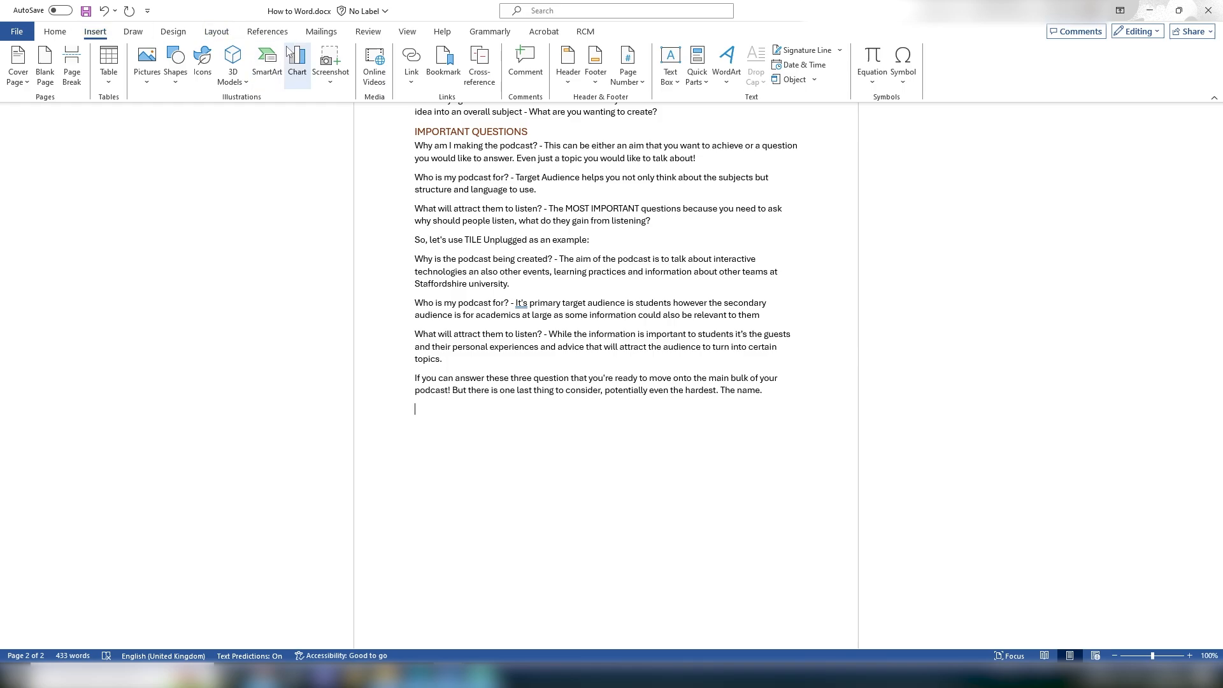
pyautogui.click(297, 63)
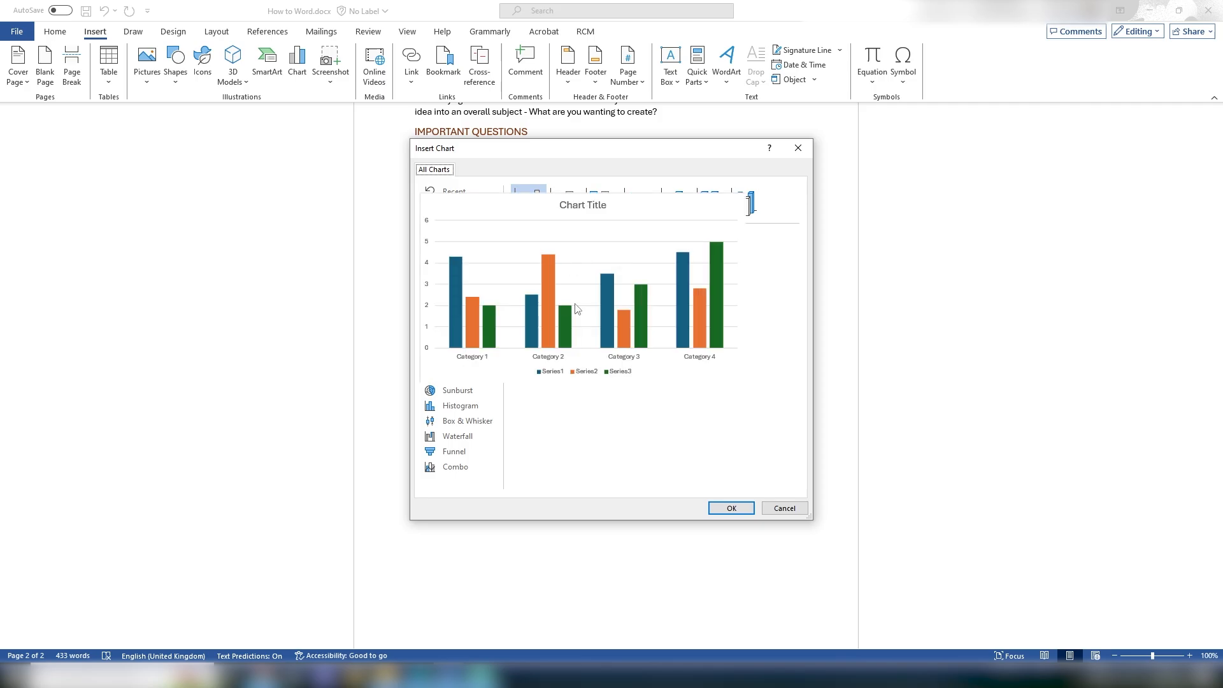
pyautogui.click(785, 508)
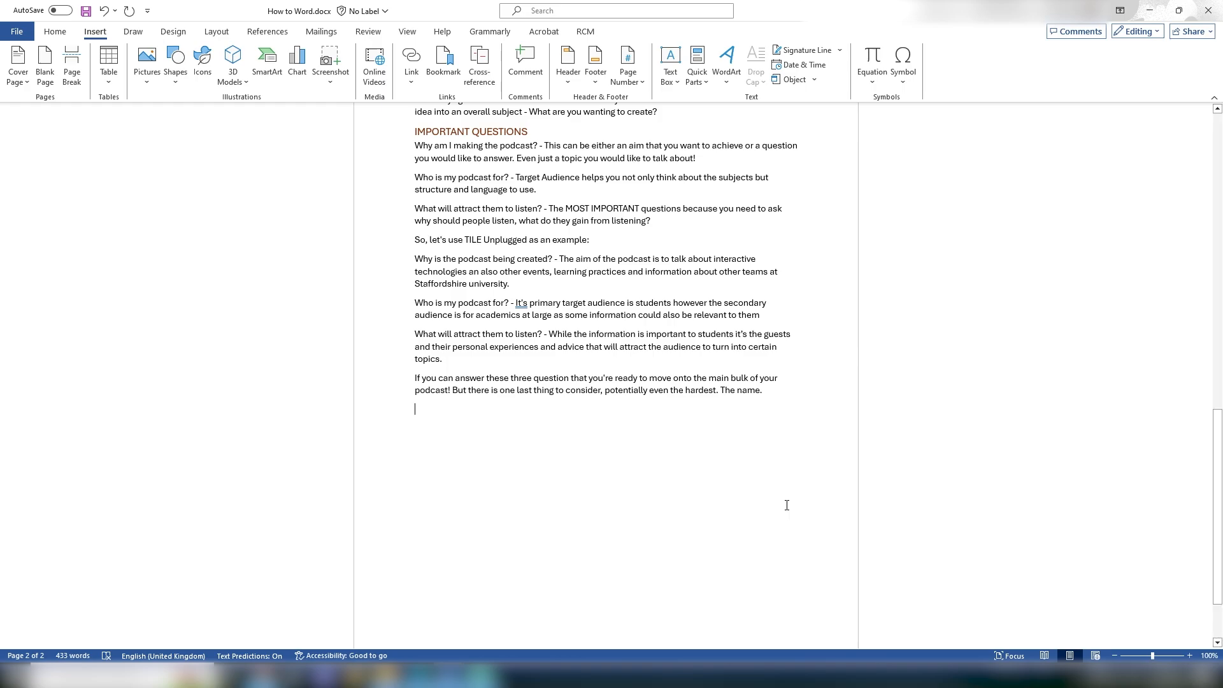
# - Insert the brown tabby cat picture from the Cats category of online pictures and delete it again
pyautogui.click(146, 82)
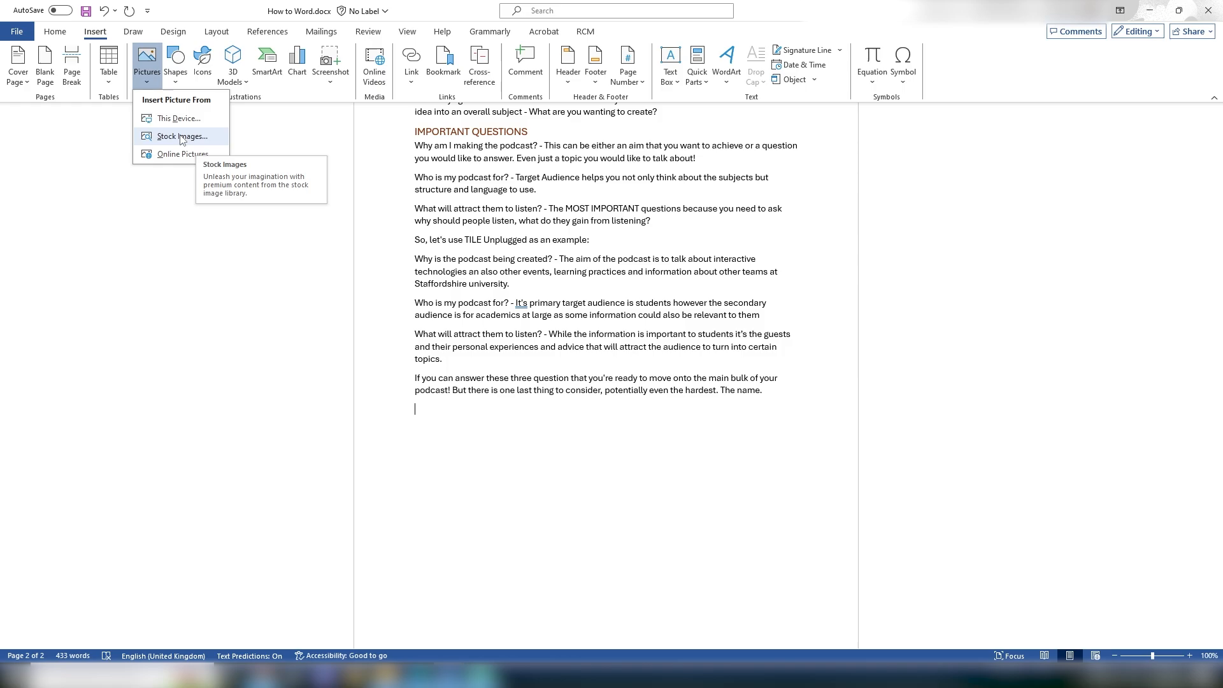
pyautogui.click(145, 156)
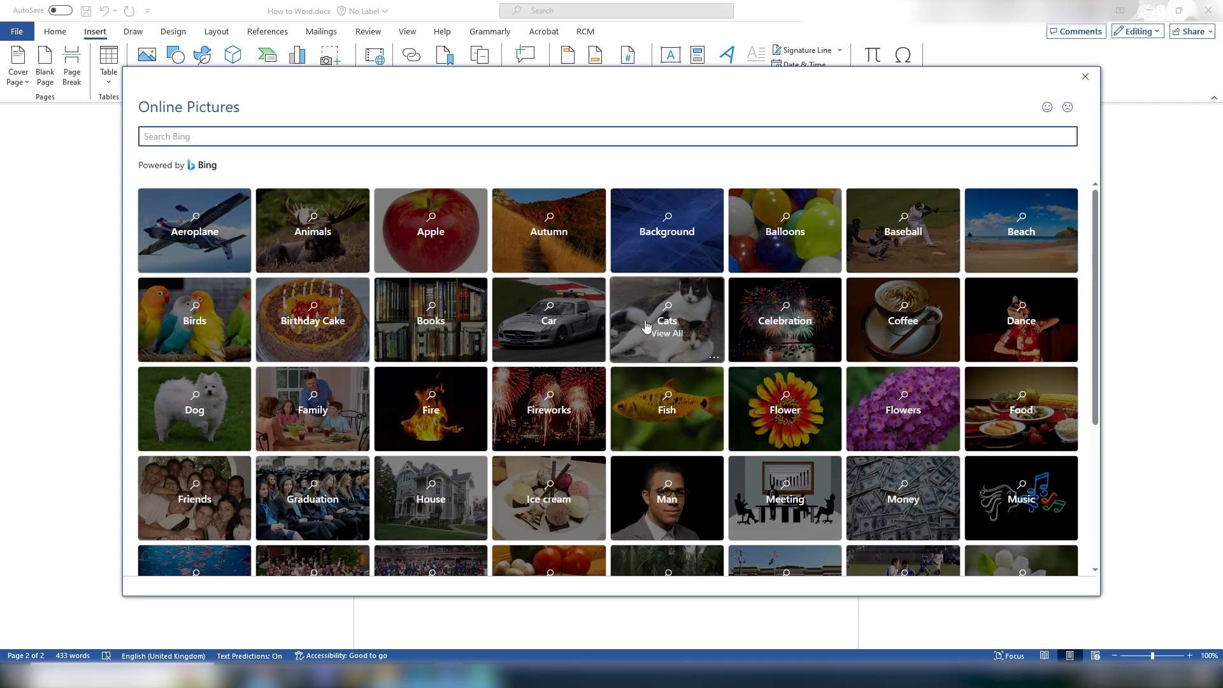
pyautogui.click(681, 314)
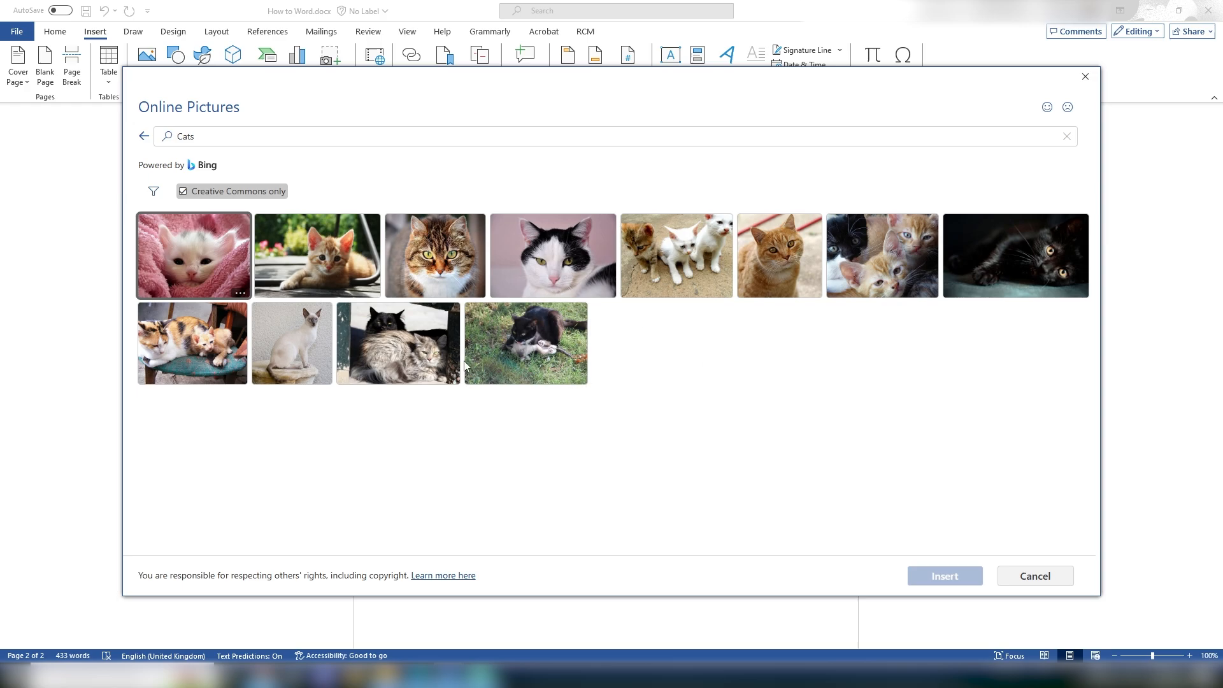
pyautogui.click(452, 258)
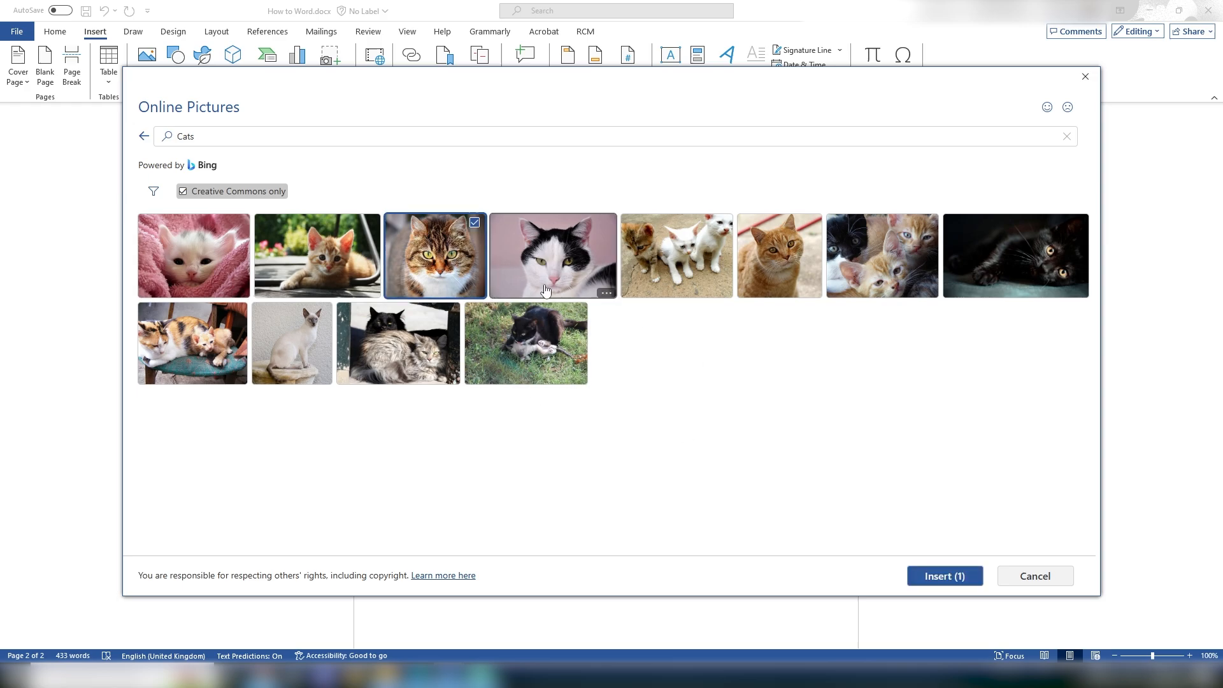
pyautogui.click(940, 583)
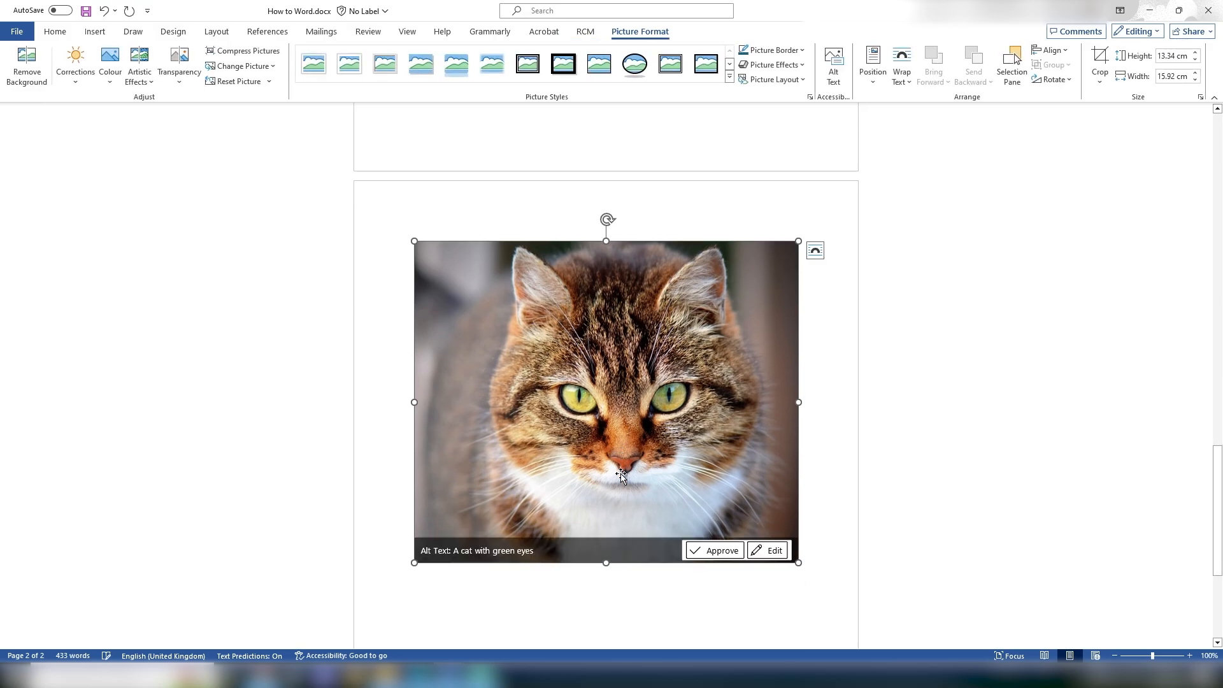
pyautogui.press('Delete')
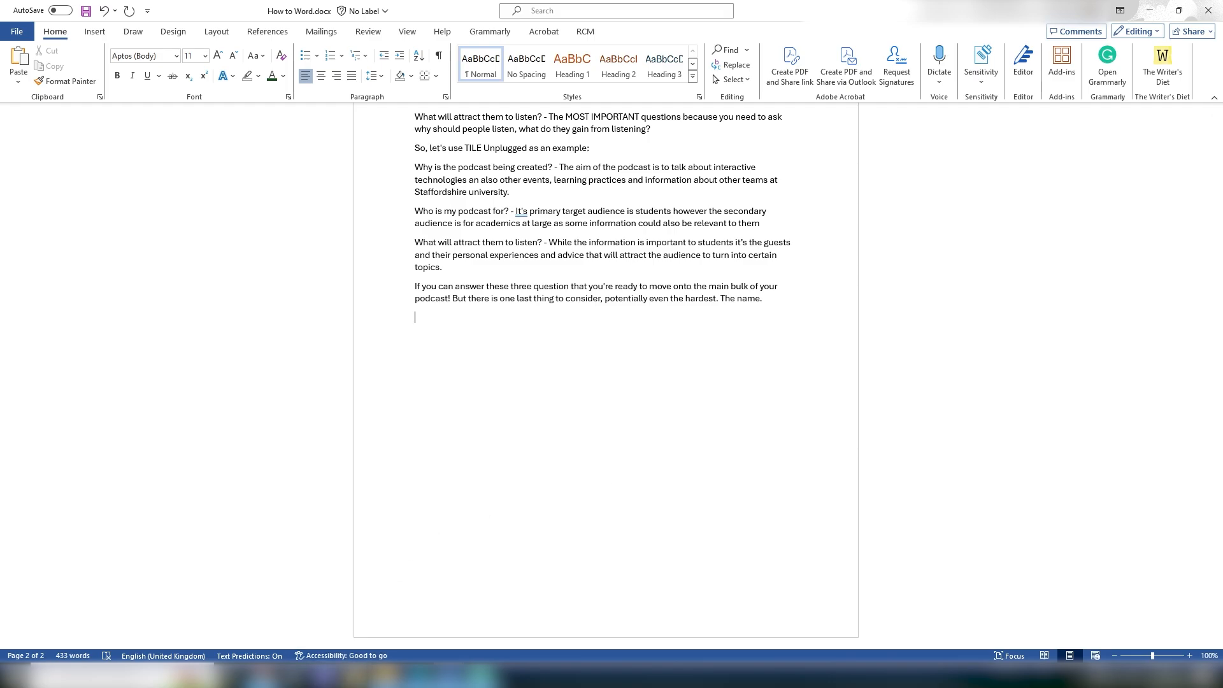
# - Insert Donuts.png from the Downloads folder on the empty line after the last paragraph
pyautogui.click(355, 675)
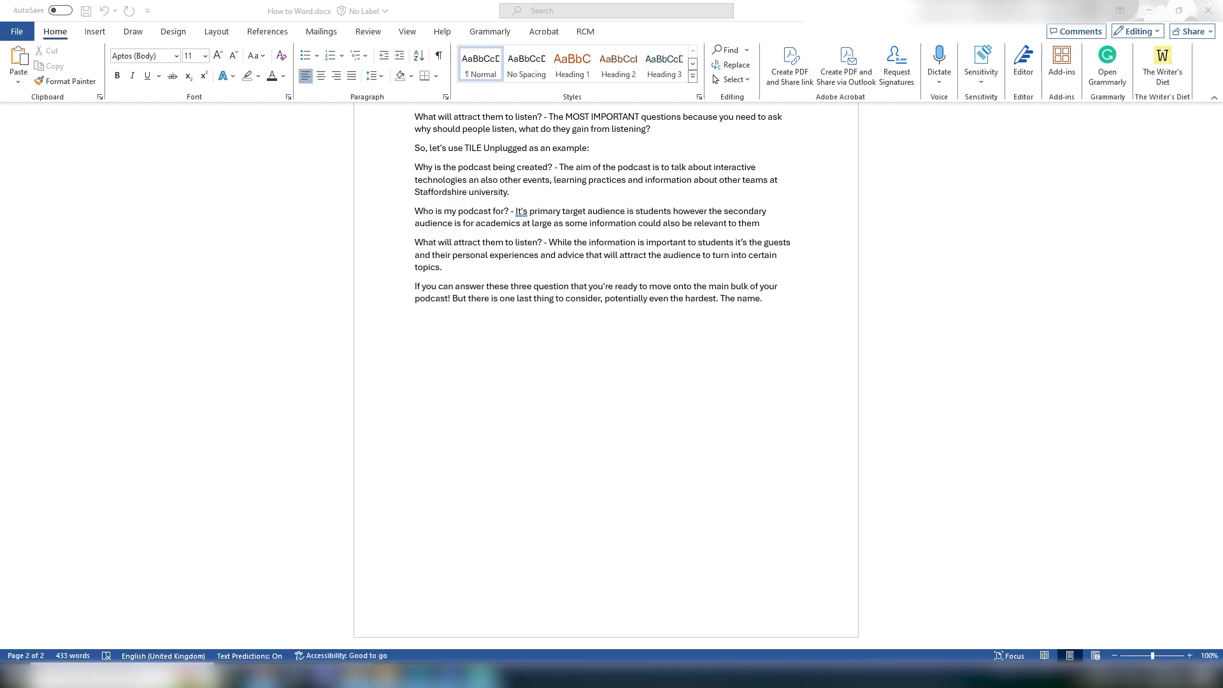
pyautogui.moveTo(1222, 19); pyautogui.dragTo(921, 42)
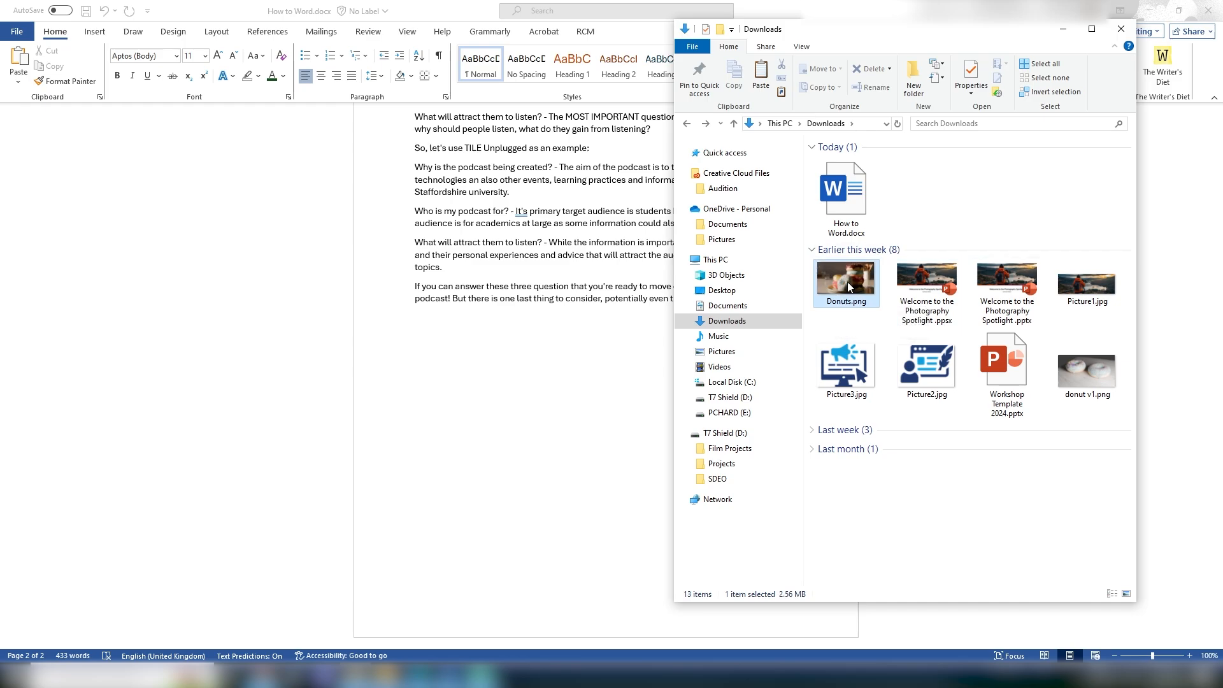
pyautogui.moveTo(848, 282); pyautogui.dragTo(421, 326)
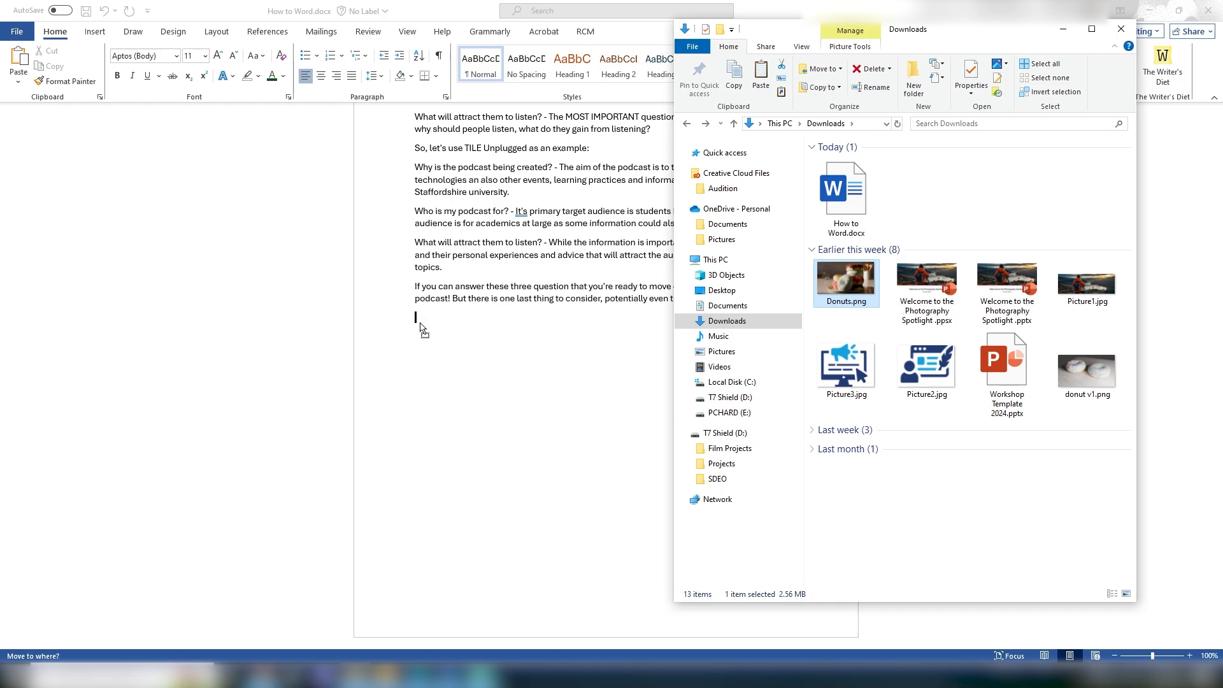
pyautogui.moveTo(420, 326); pyautogui.dragTo(420, 326)
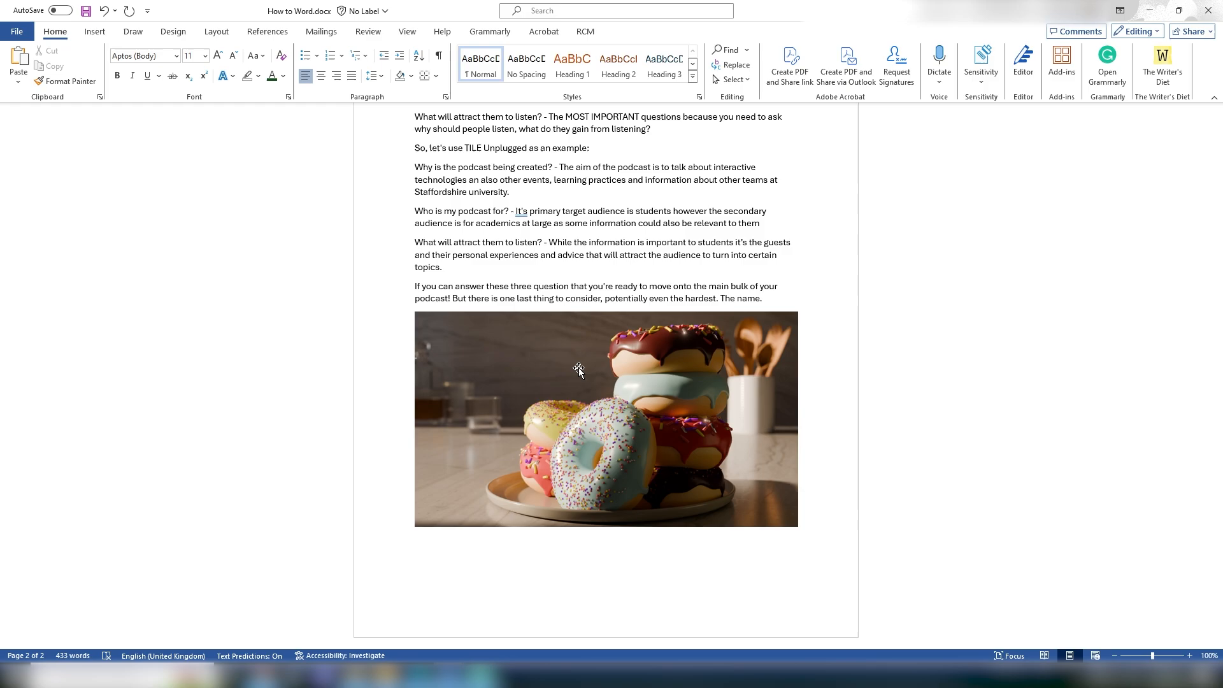
# - Move the donut picture up to directly before the "So, let's use TILE Unplugged as an example:" line
pyautogui.scroll(3, 602, 361)
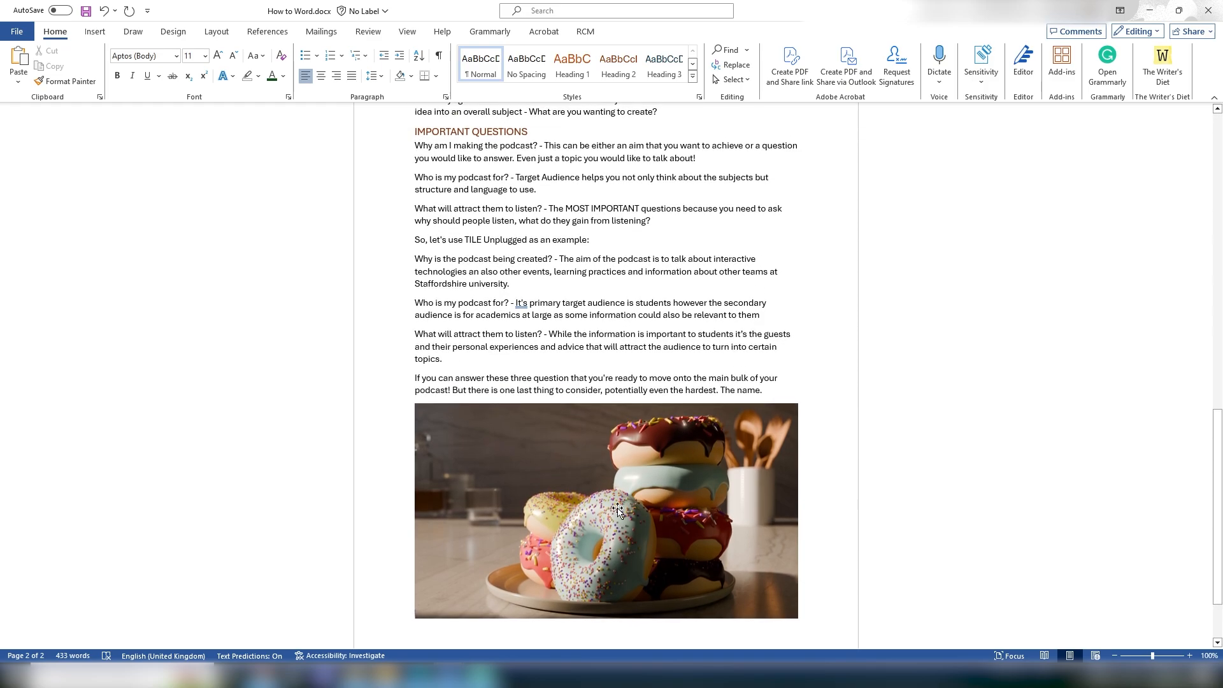
pyautogui.click(587, 528)
pyautogui.moveTo(586, 528); pyautogui.dragTo(671, 235)
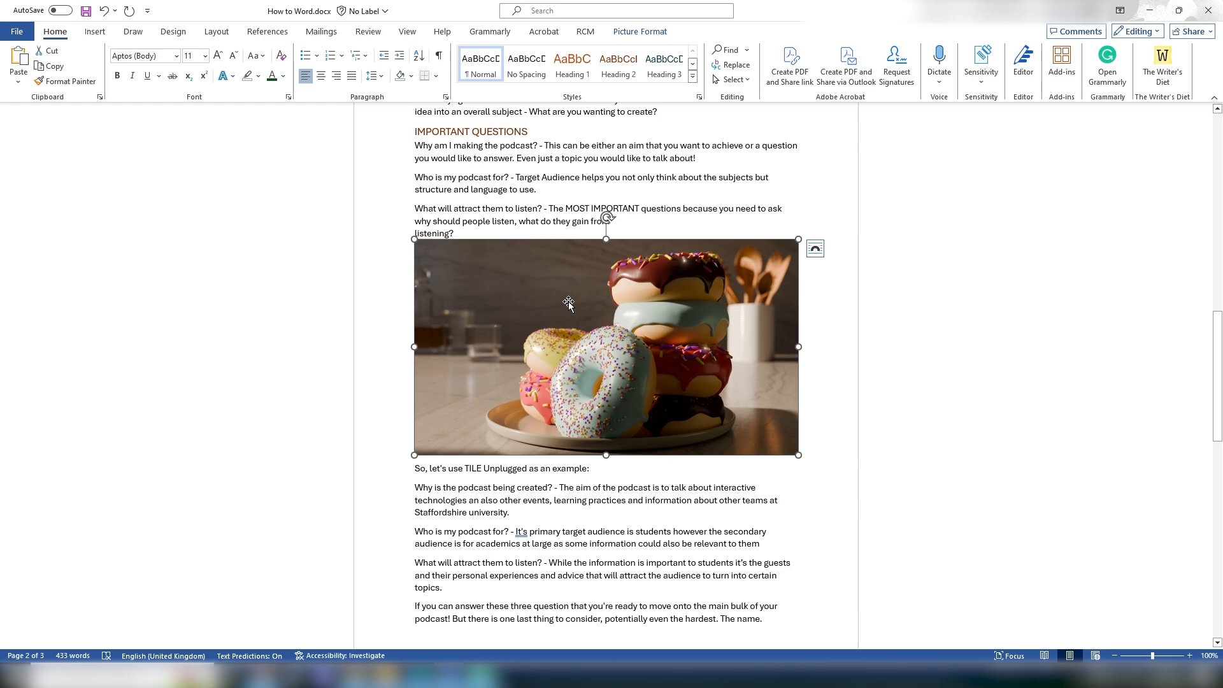
# - Set the donut picture's text wrapping to Tight and shrink it to about 5.52 × 9.84 cm beside the example answers
pyautogui.click(617, 35)
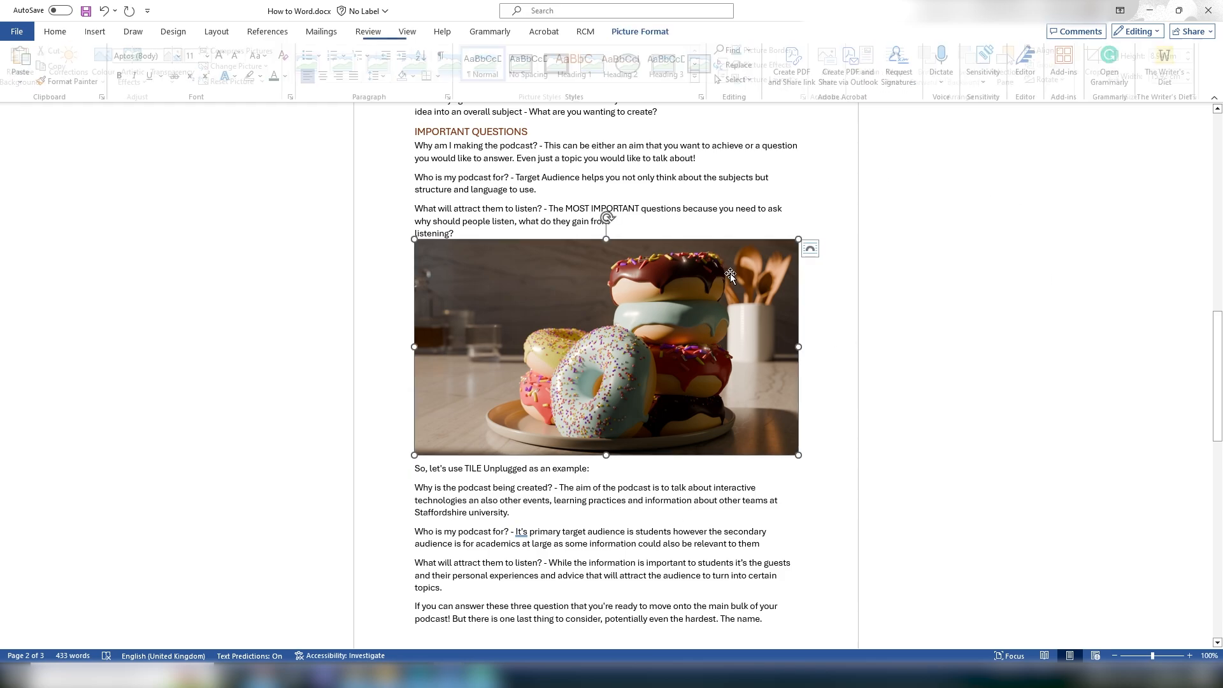
pyautogui.click(816, 251)
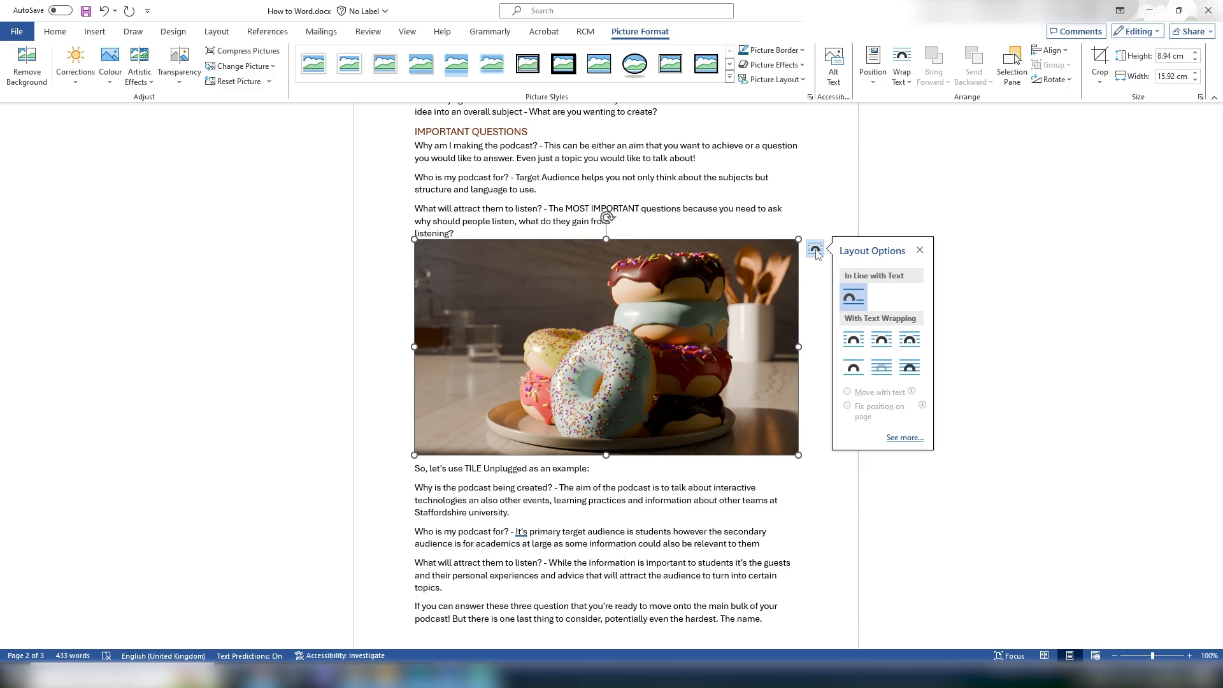
pyautogui.click(881, 342)
pyautogui.moveTo(565, 303); pyautogui.dragTo(626, 268)
pyautogui.moveTo(475, 204); pyautogui.dragTo(739, 264)
pyautogui.hotkey('ctrl', 'z')
pyautogui.click(1054, 246)
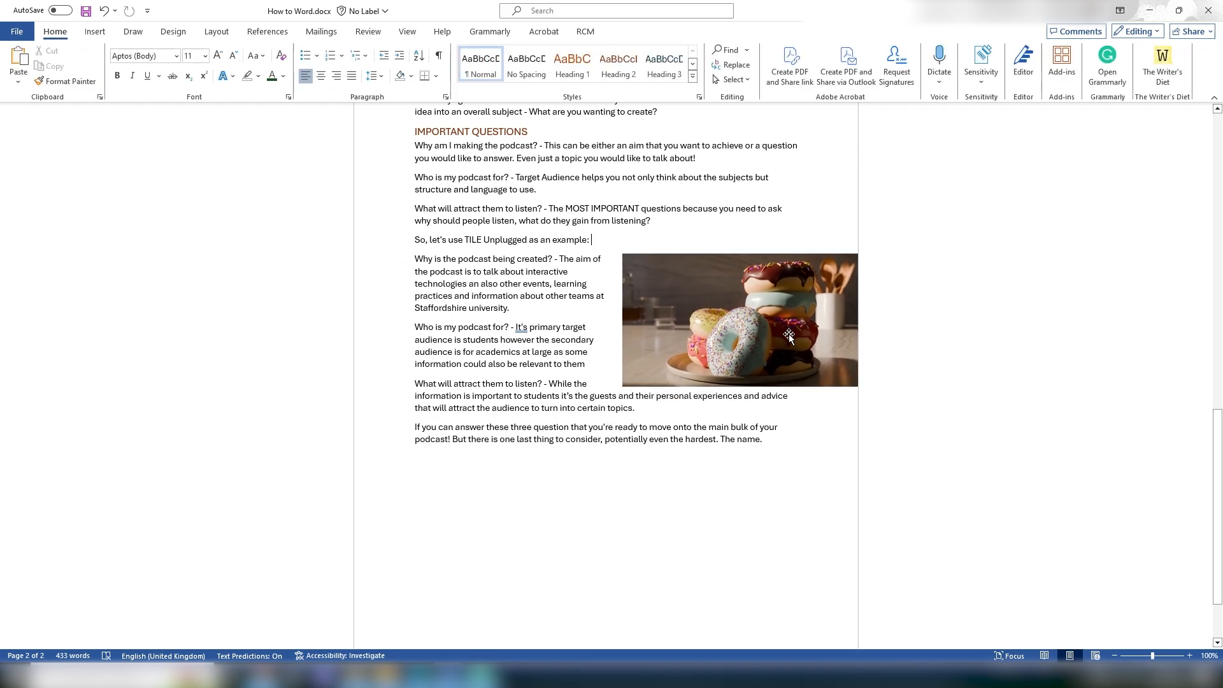
# - Move the donut picture slightly up so it sits beside the "So, let's use TILE Unplugged" line, and check its layout options
pyautogui.click(789, 334)
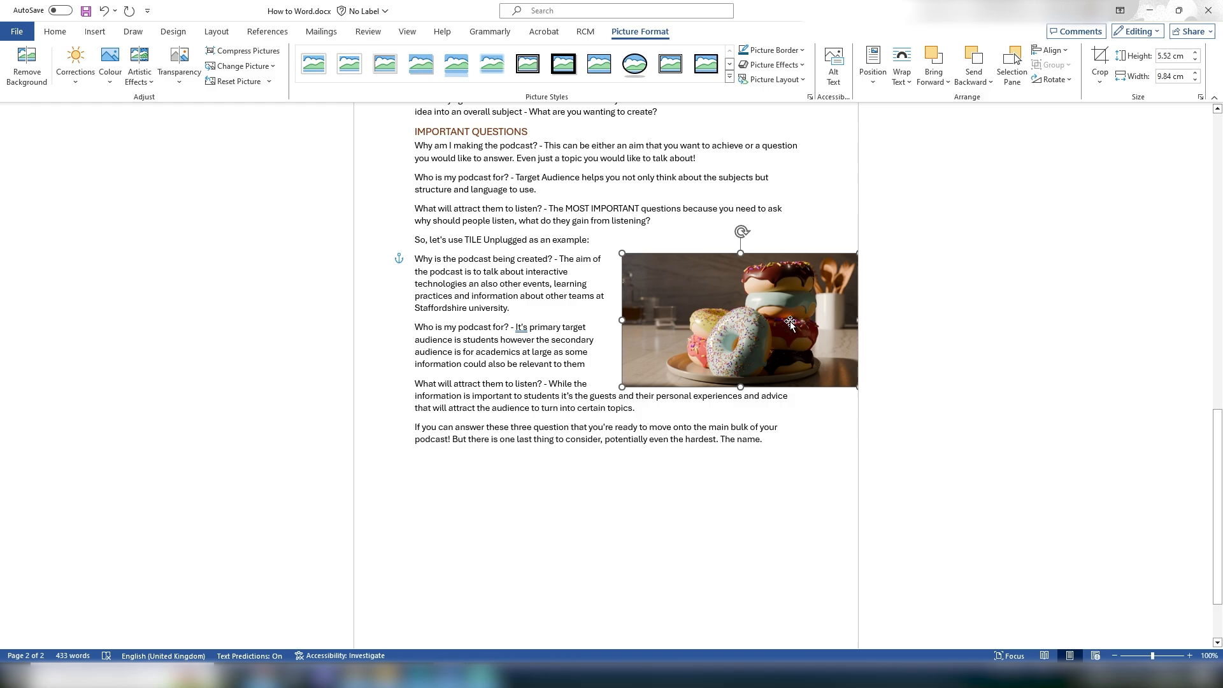
pyautogui.moveTo(788, 321); pyautogui.dragTo(782, 303)
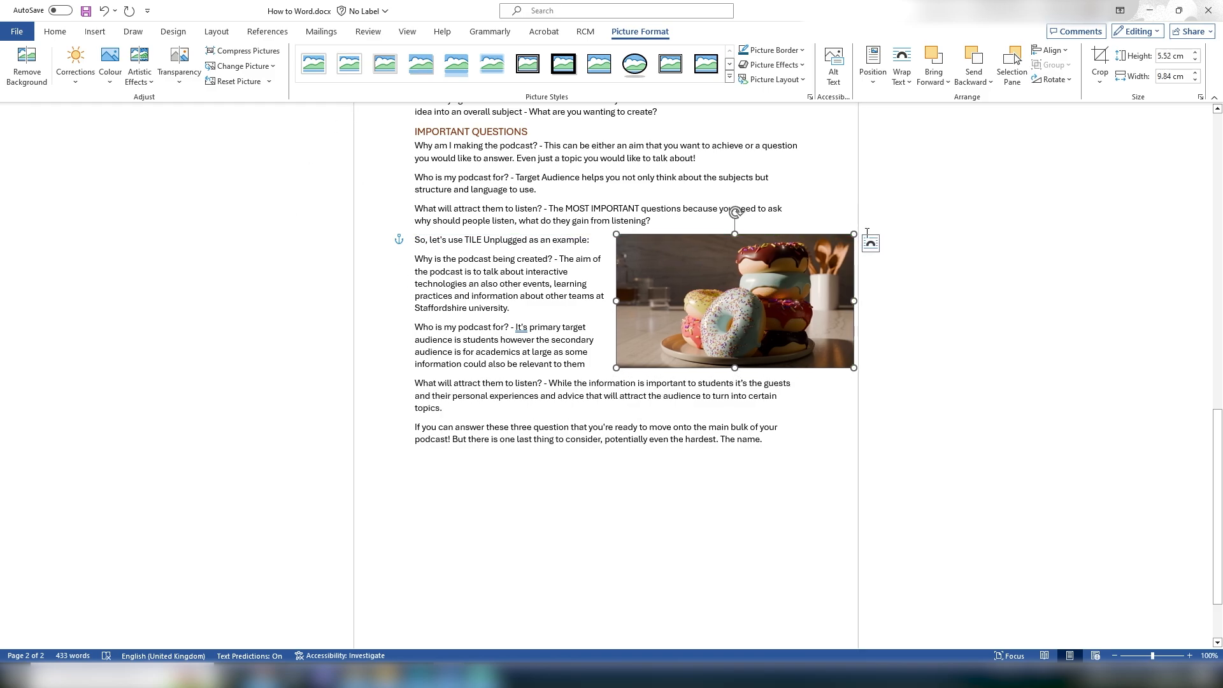
pyautogui.click(870, 244)
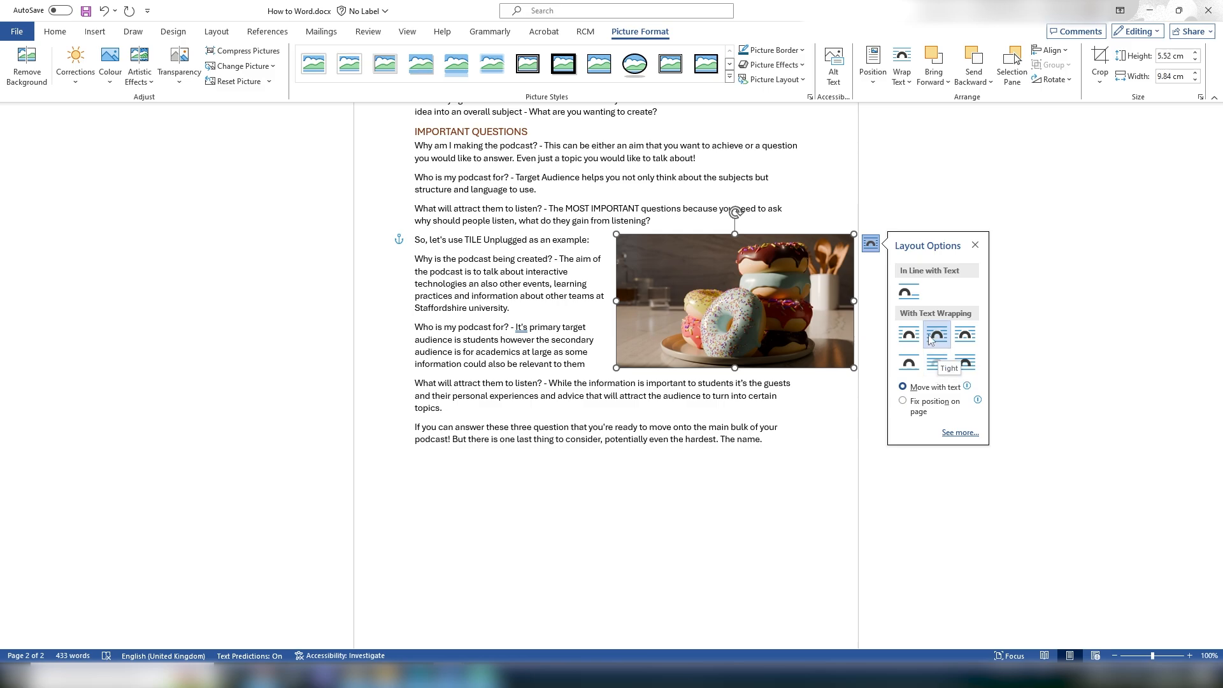
pyautogui.click(750, 485)
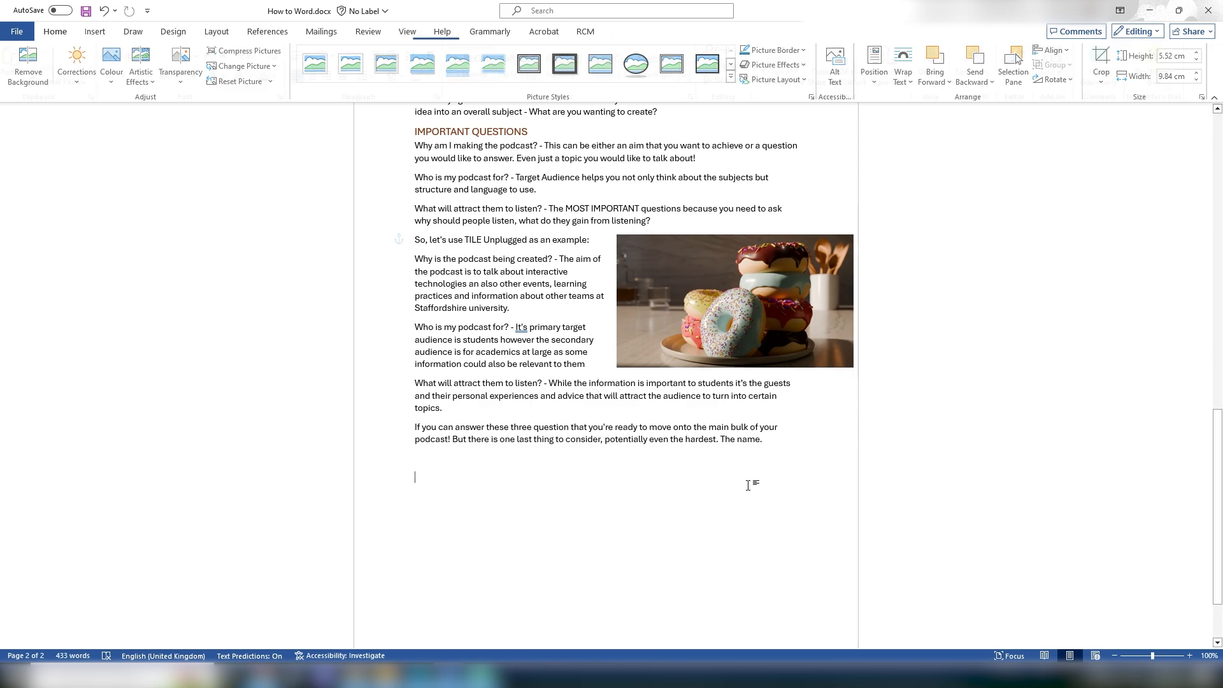
# - Start removing the donut picture's background and mark parts of the donuts and plate as areas to keep
pyautogui.click(732, 273)
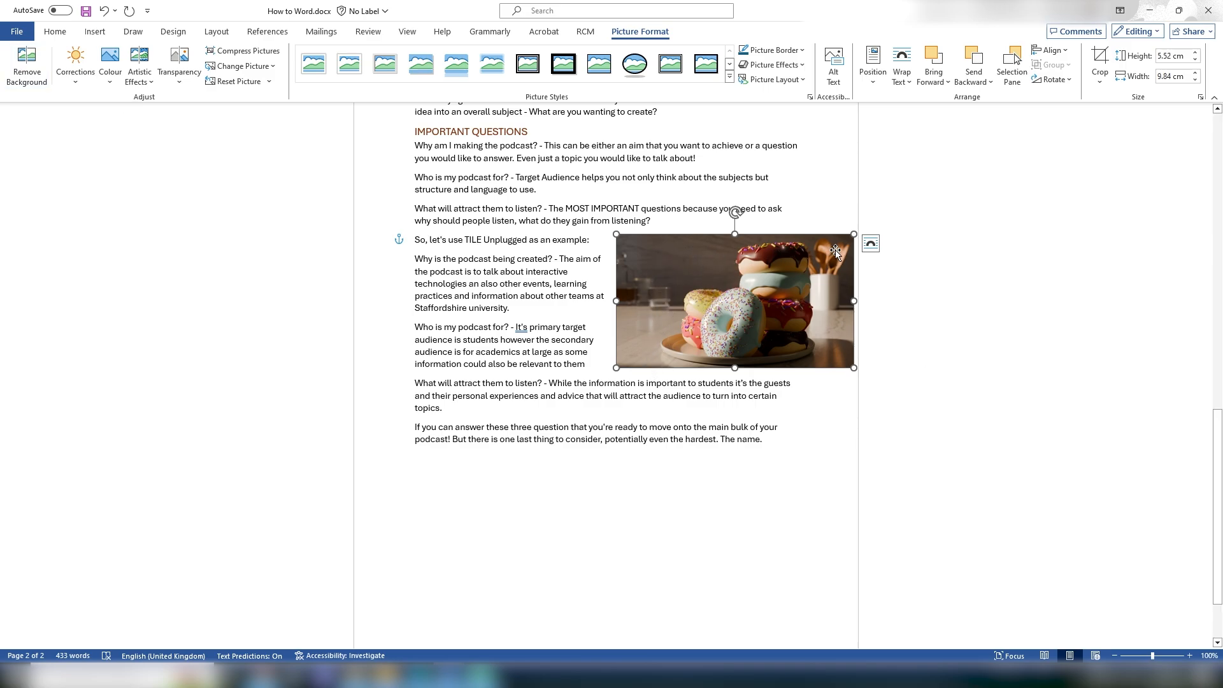
pyautogui.click(27, 64)
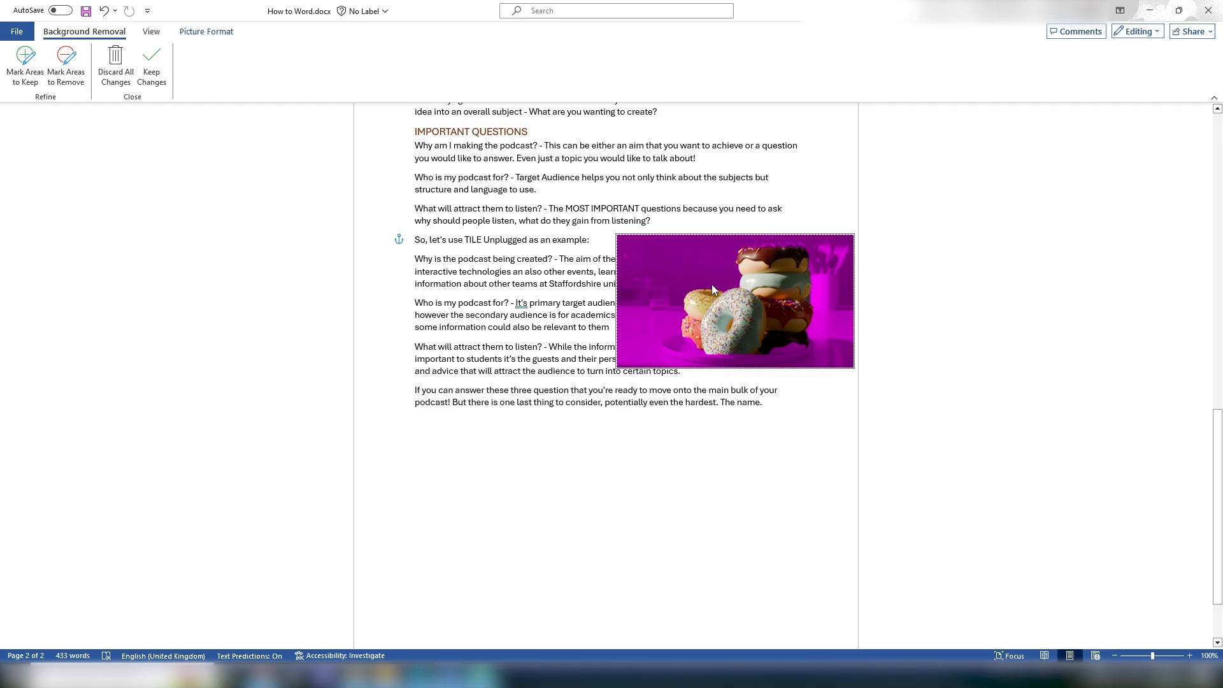
pyautogui.click(25, 63)
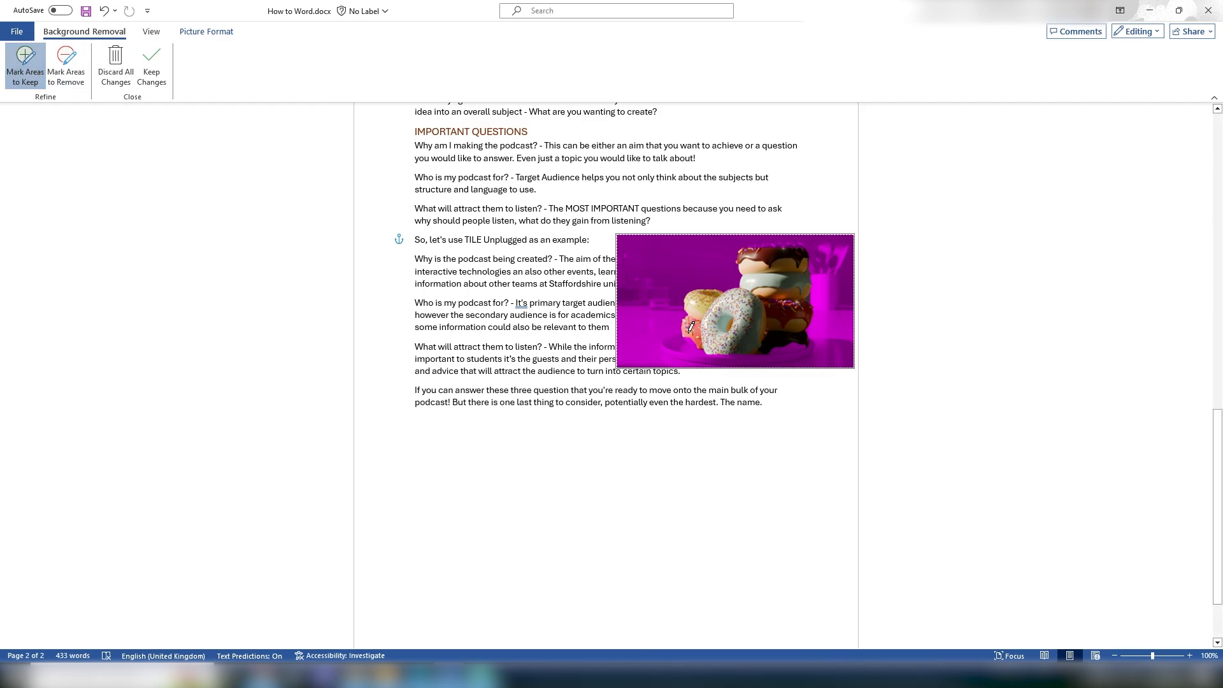
pyautogui.moveTo(687, 336); pyautogui.dragTo(695, 352)
pyautogui.moveTo(748, 246); pyautogui.dragTo(801, 246)
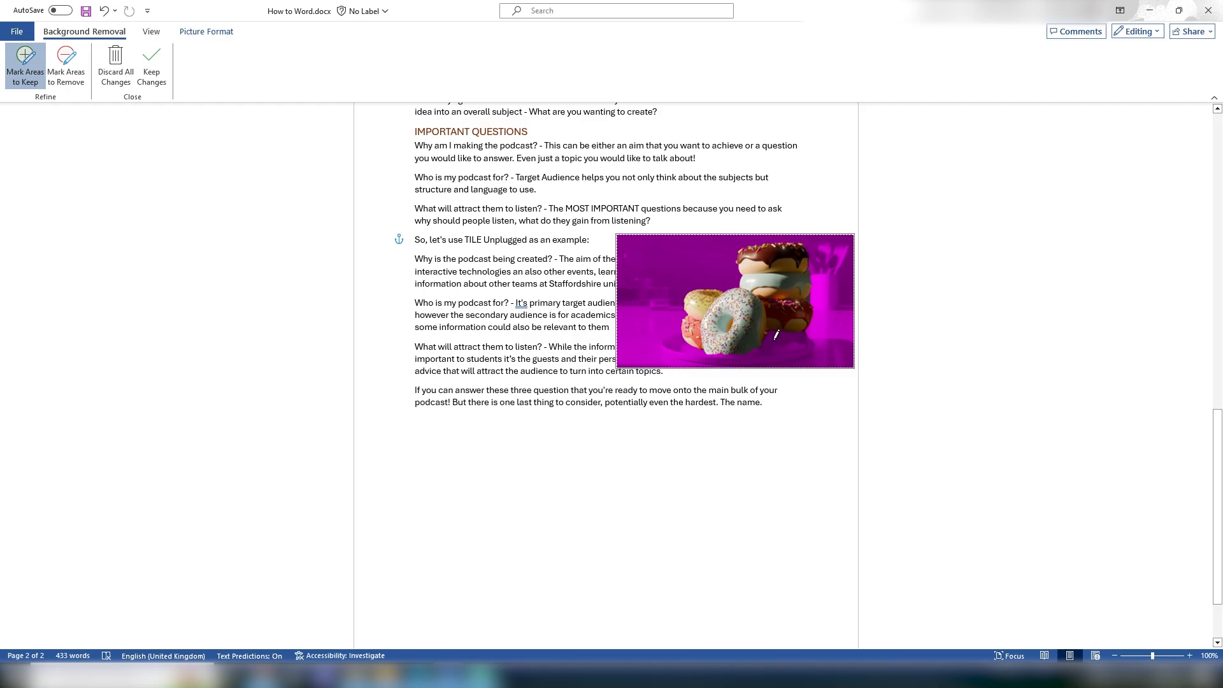
pyautogui.moveTo(755, 349)
pyautogui.mouseDown()
pyautogui.moveTo(806, 311)
pyautogui.moveTo(798, 344)
pyautogui.moveTo(751, 336)
pyautogui.mouseUp()
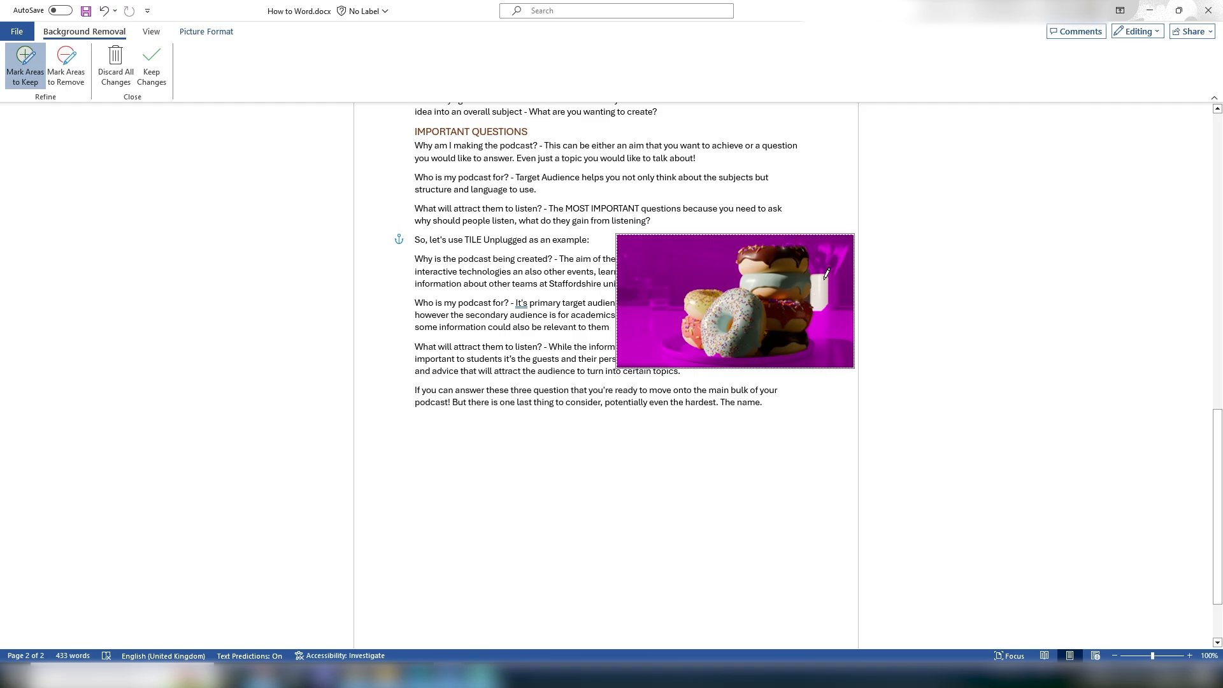
# - Mark the utensil holder behind the donuts as an area to remove and keep the background removal changes
pyautogui.click(66, 63)
pyautogui.moveTo(825, 268); pyautogui.dragTo(828, 322)
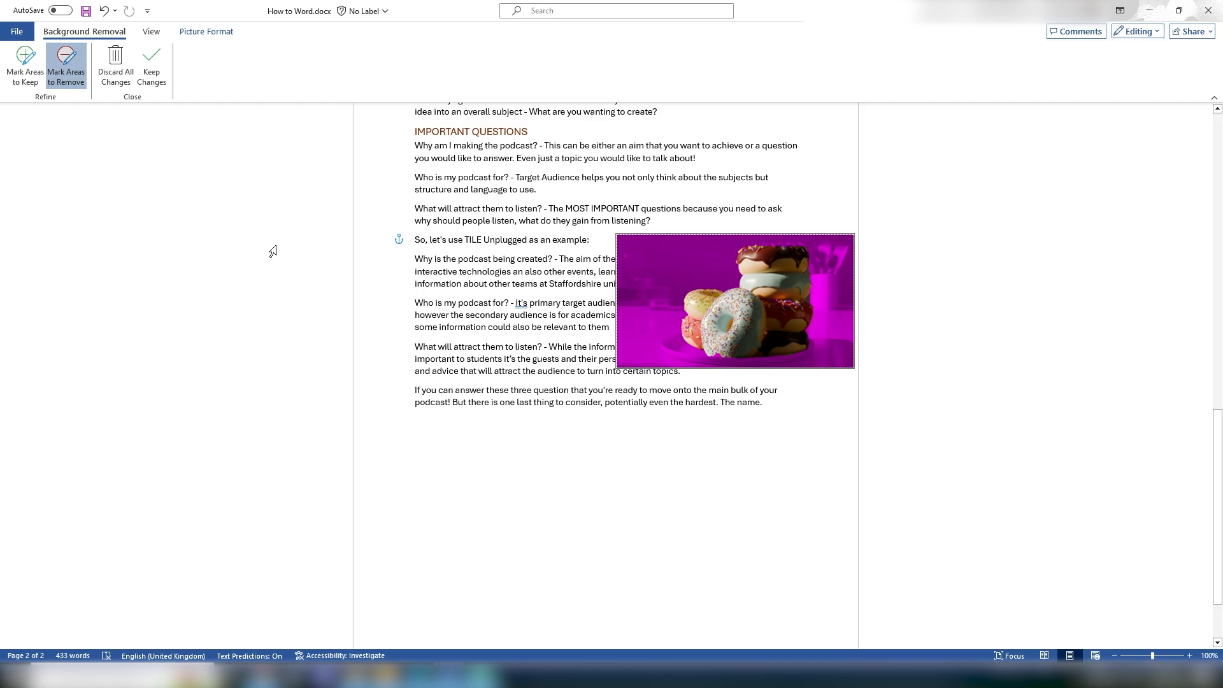
pyautogui.click(151, 64)
pyautogui.click(910, 459)
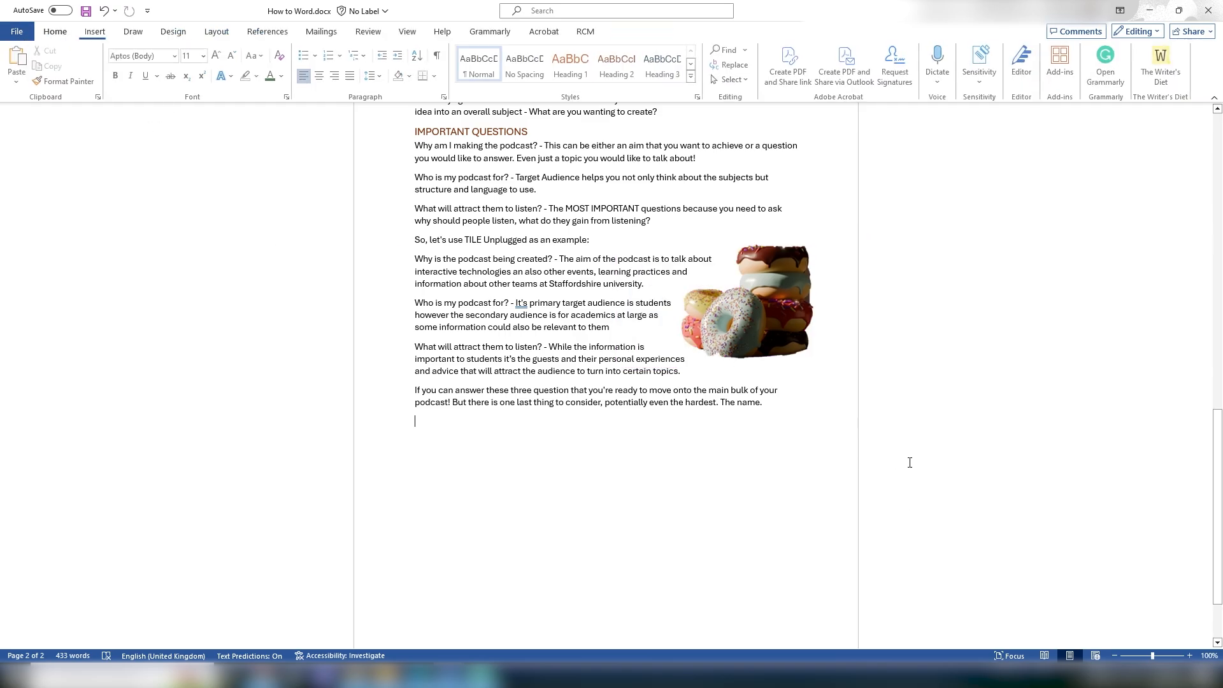
# - Discard all background removal changes on the donut picture
pyautogui.click(759, 277)
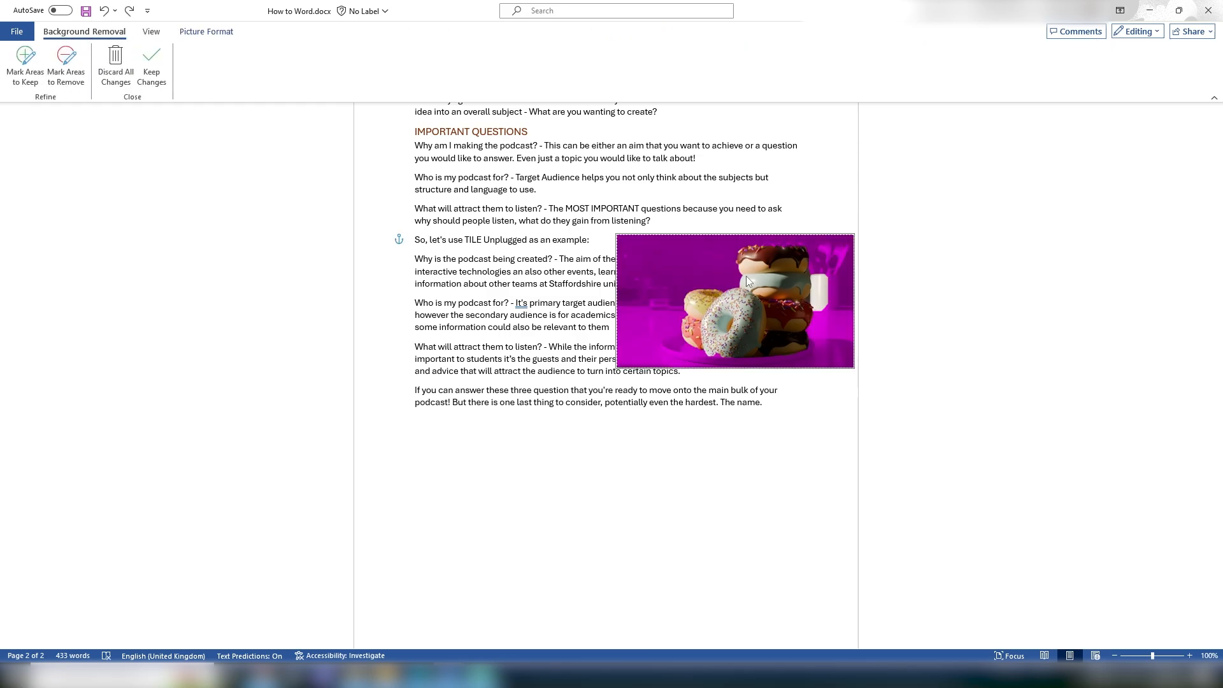
pyautogui.click(115, 63)
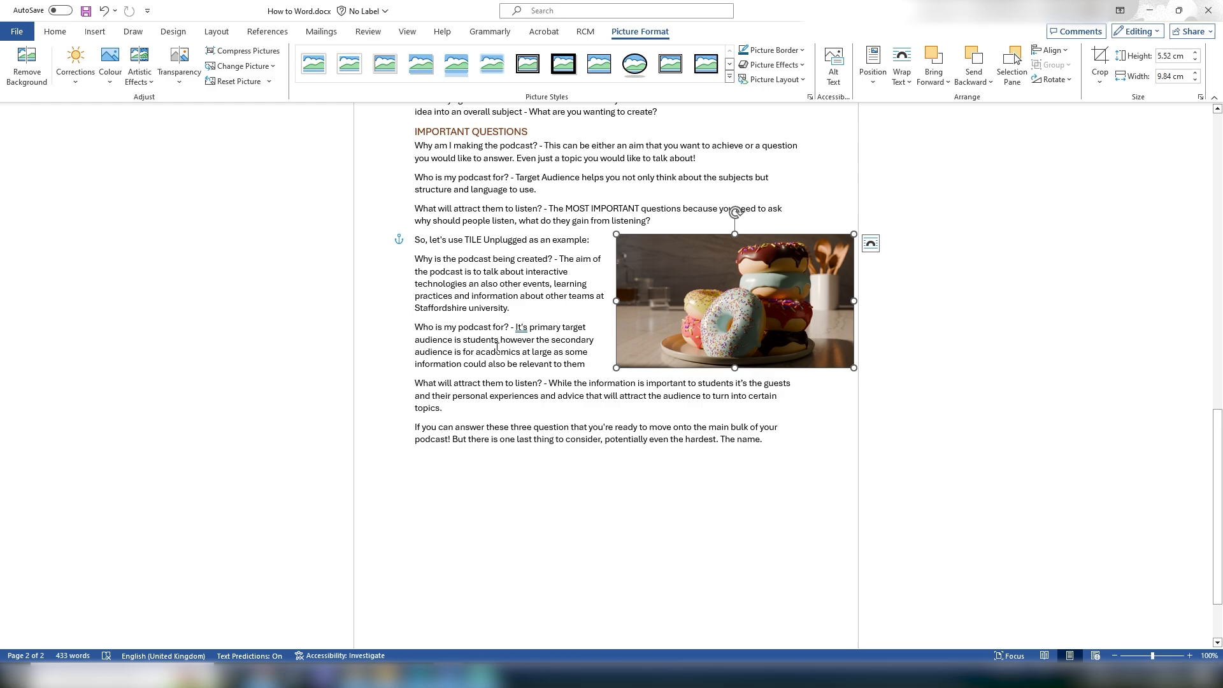
# - Look through the correction, colour, artistic effect and transparency presets for the donut picture
pyautogui.click(74, 75)
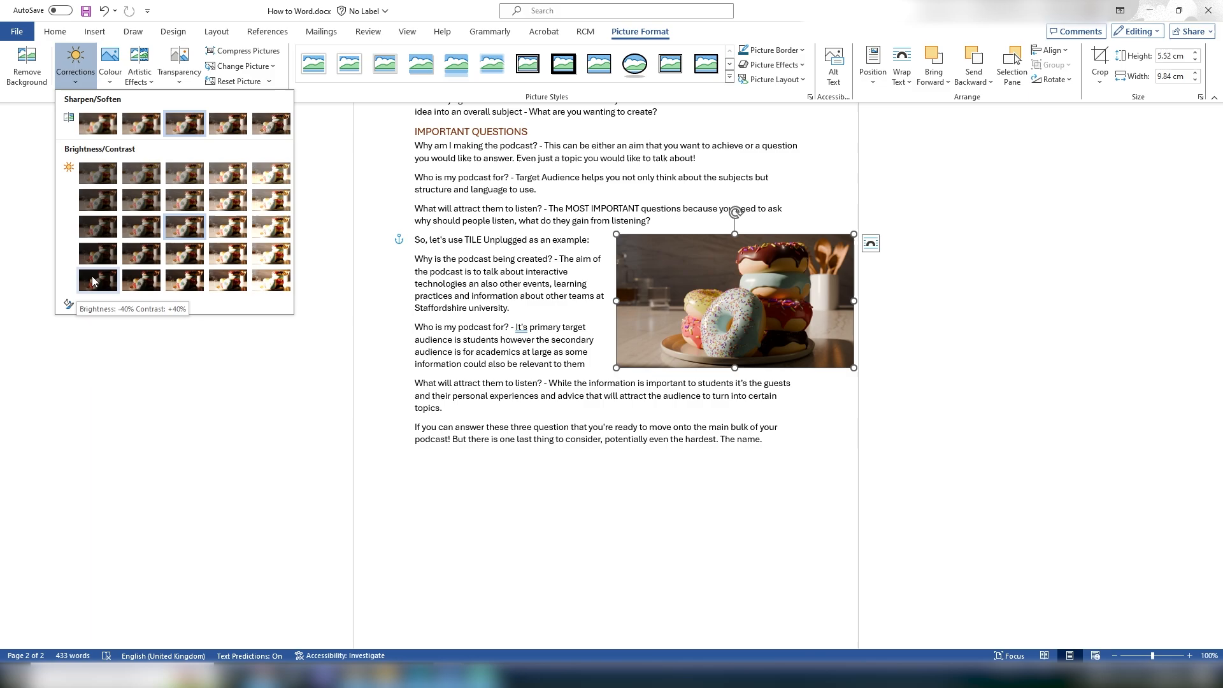
pyautogui.click(110, 63)
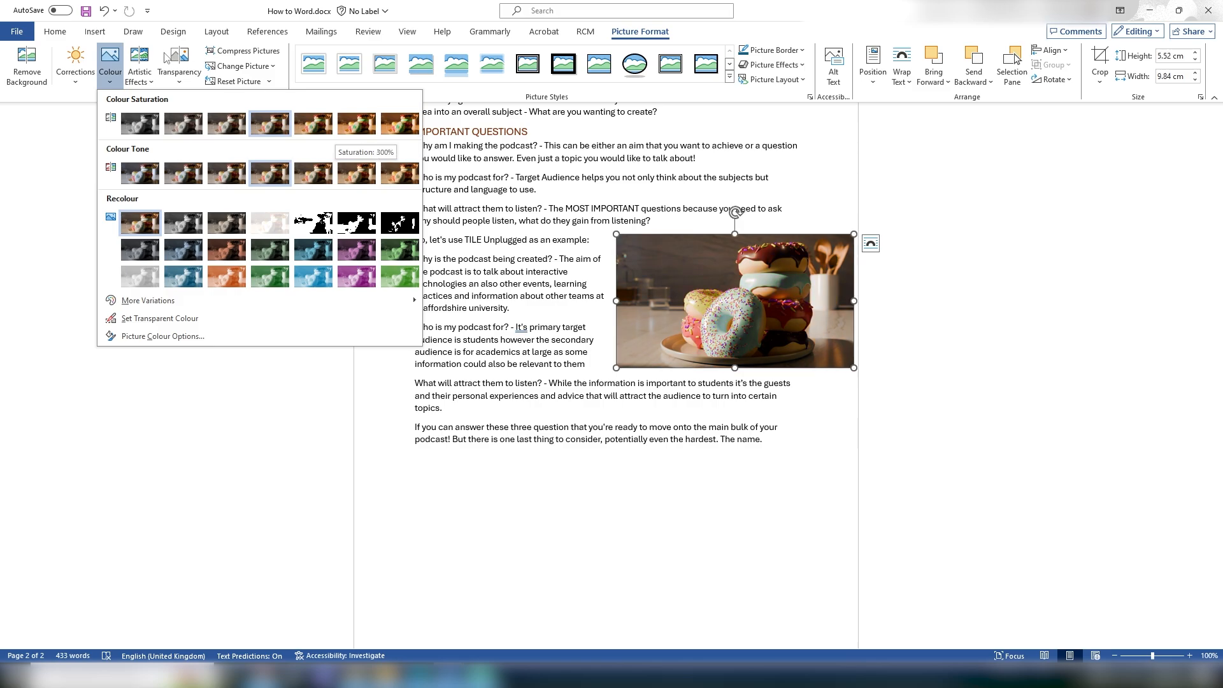
pyautogui.click(140, 70)
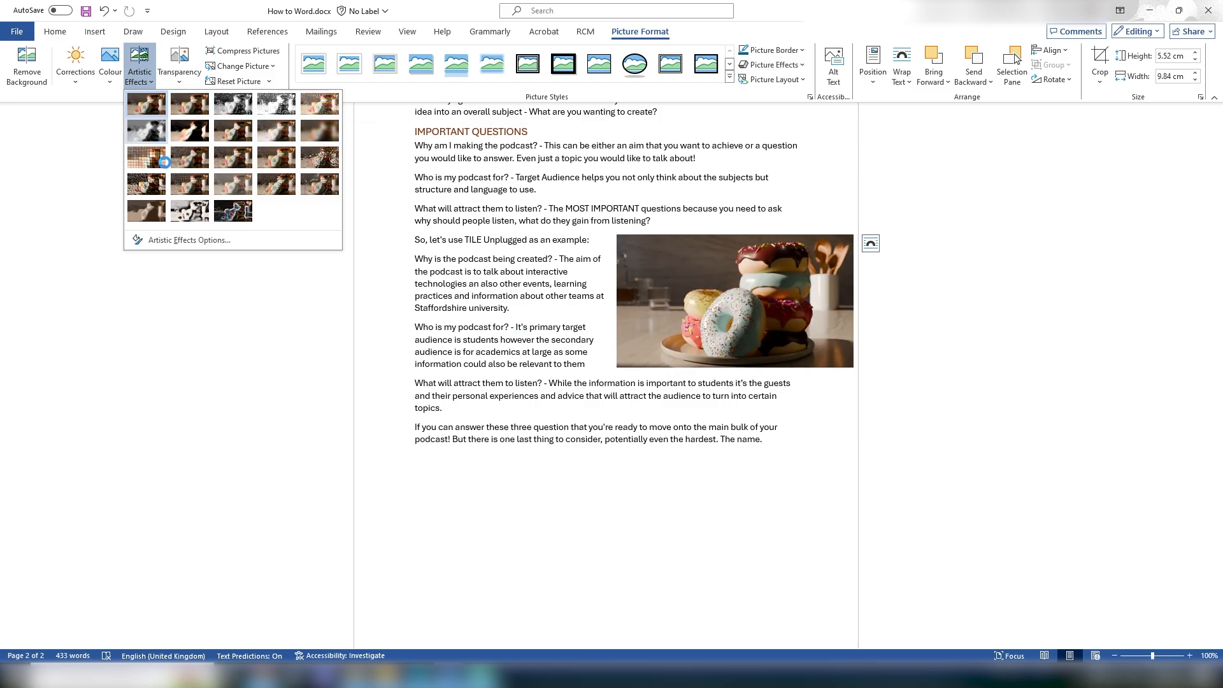
pyautogui.click(180, 4)
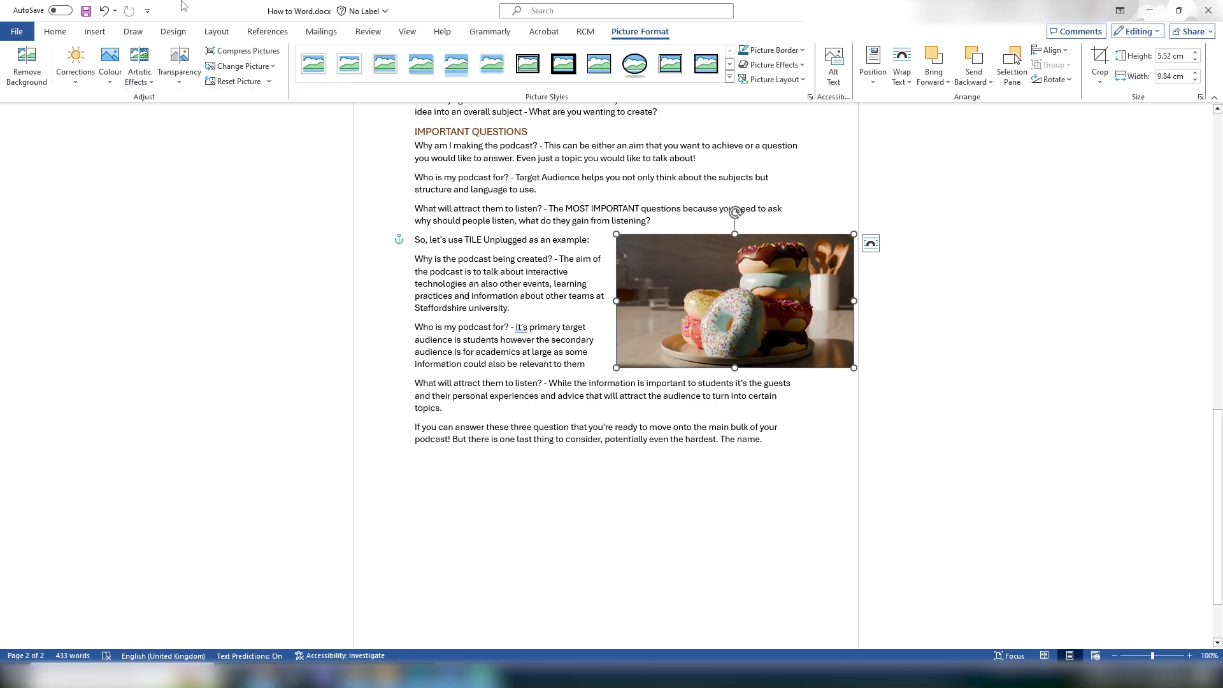
pyautogui.click(179, 76)
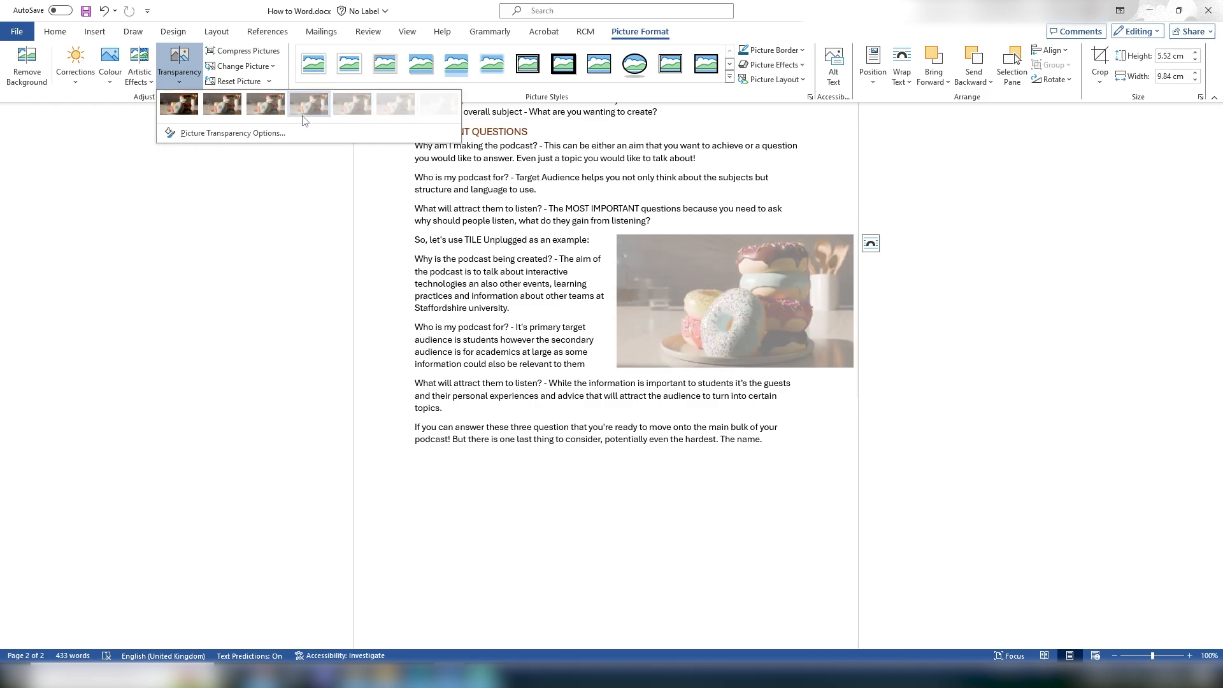
pyautogui.click(240, 4)
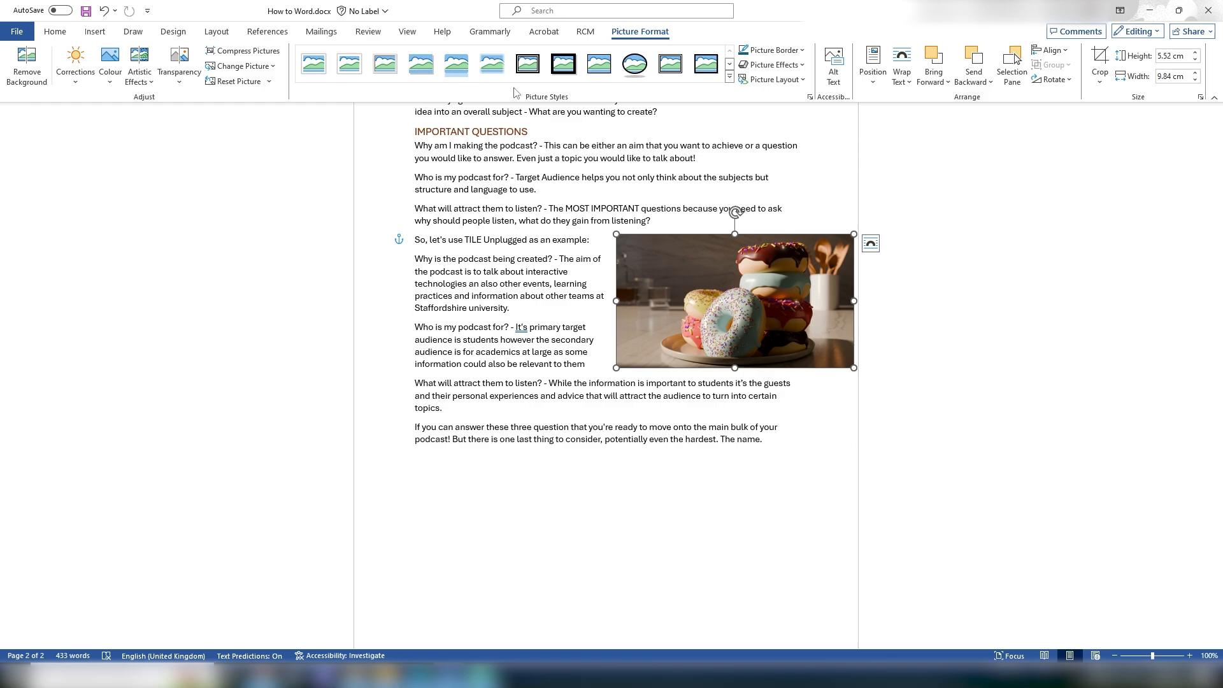
# - Apply the first preset picture style, a white frame with a shadow, to the donut picture
pyautogui.click(304, 65)
pyautogui.click(765, 497)
# - Change the donut picture's alt text to "A plate of donuts with sprinkles that was made in blender", removing the automatically generated note
pyautogui.click(751, 325)
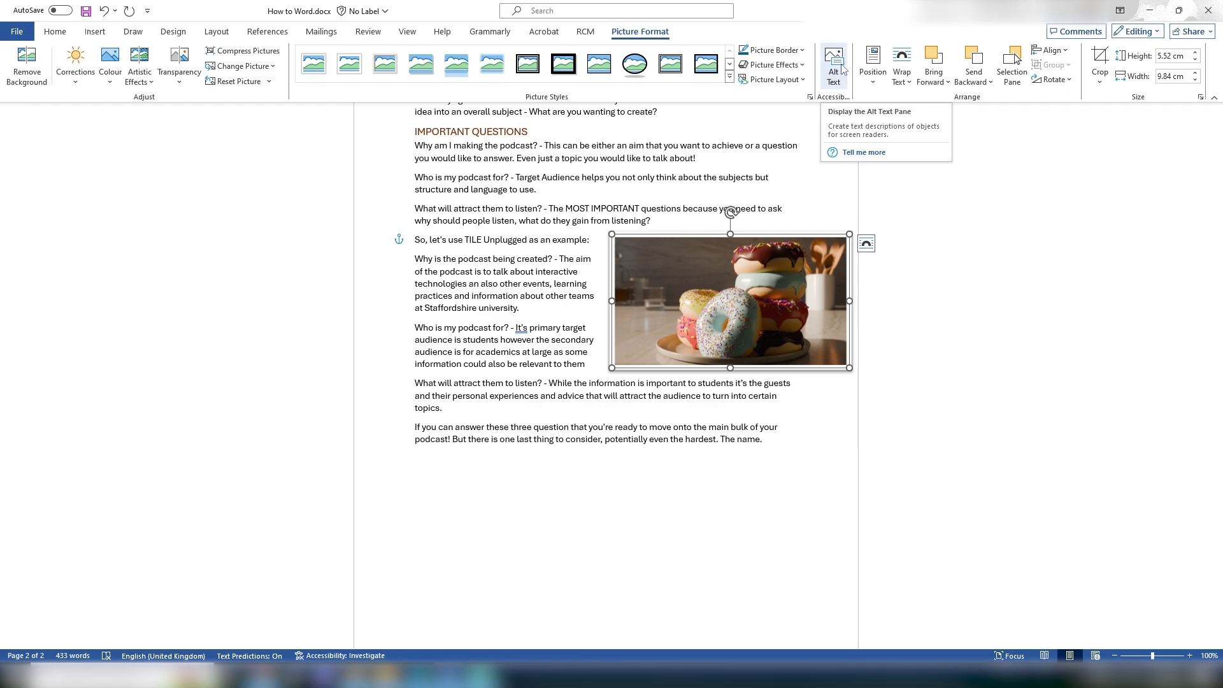
pyautogui.click(837, 76)
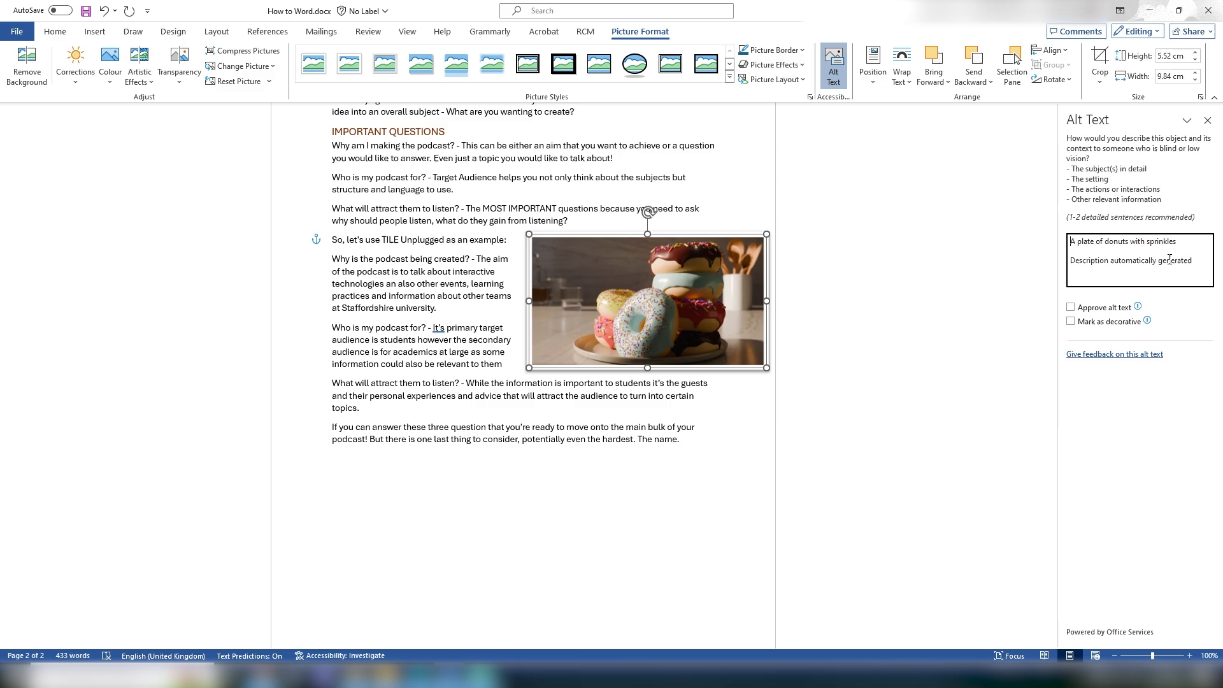
pyautogui.click(1140, 280)
pyautogui.moveTo(1170, 268); pyautogui.dragTo(1070, 266)
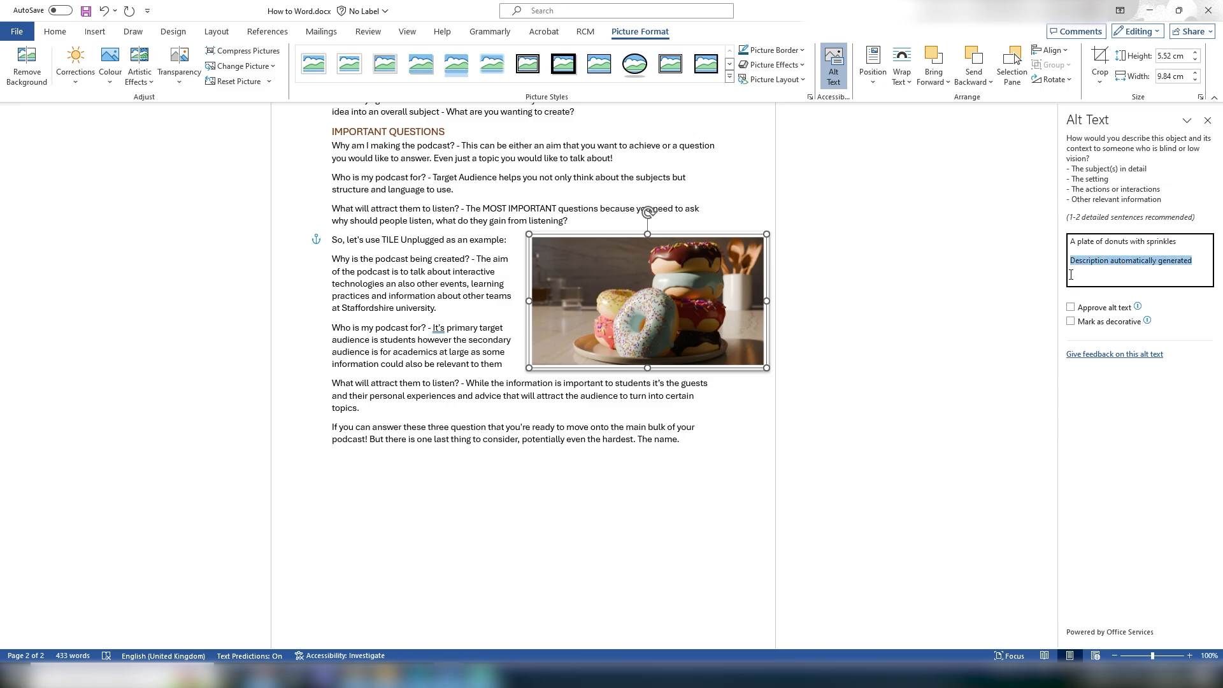
pyautogui.press('BackSpace')
pyautogui.press('BackSpace')
pyautogui.press('BackSpace')
pyautogui.write('that')
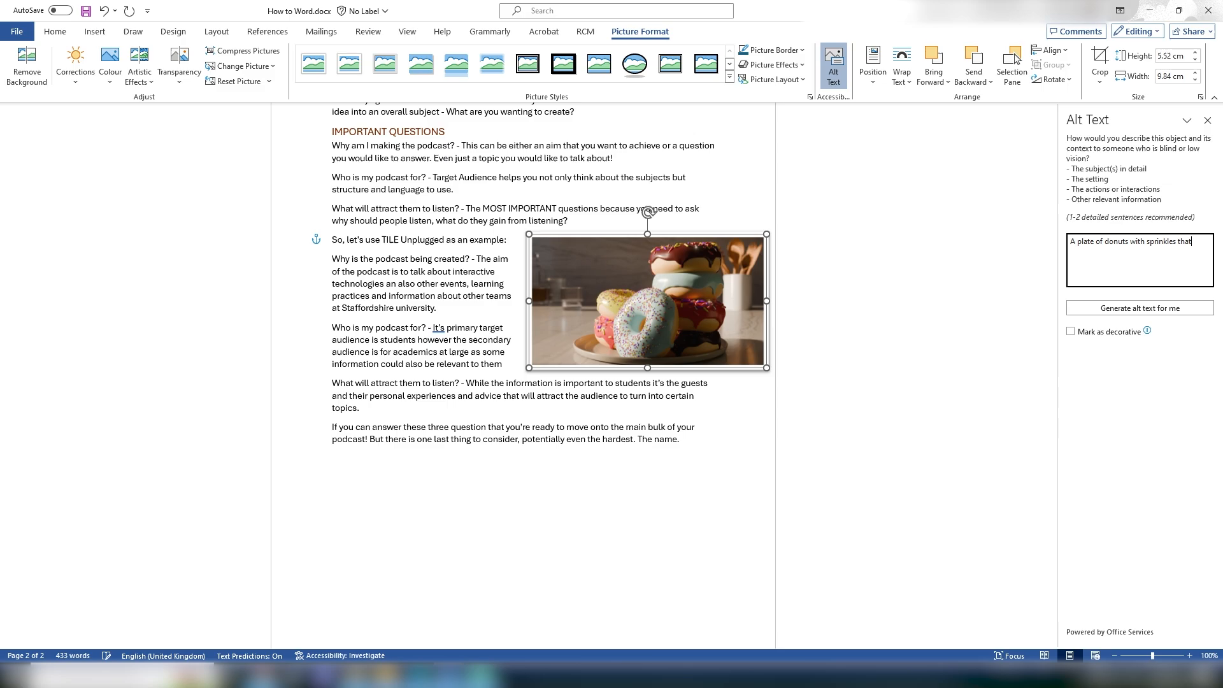
pyautogui.write(' was made in blender')
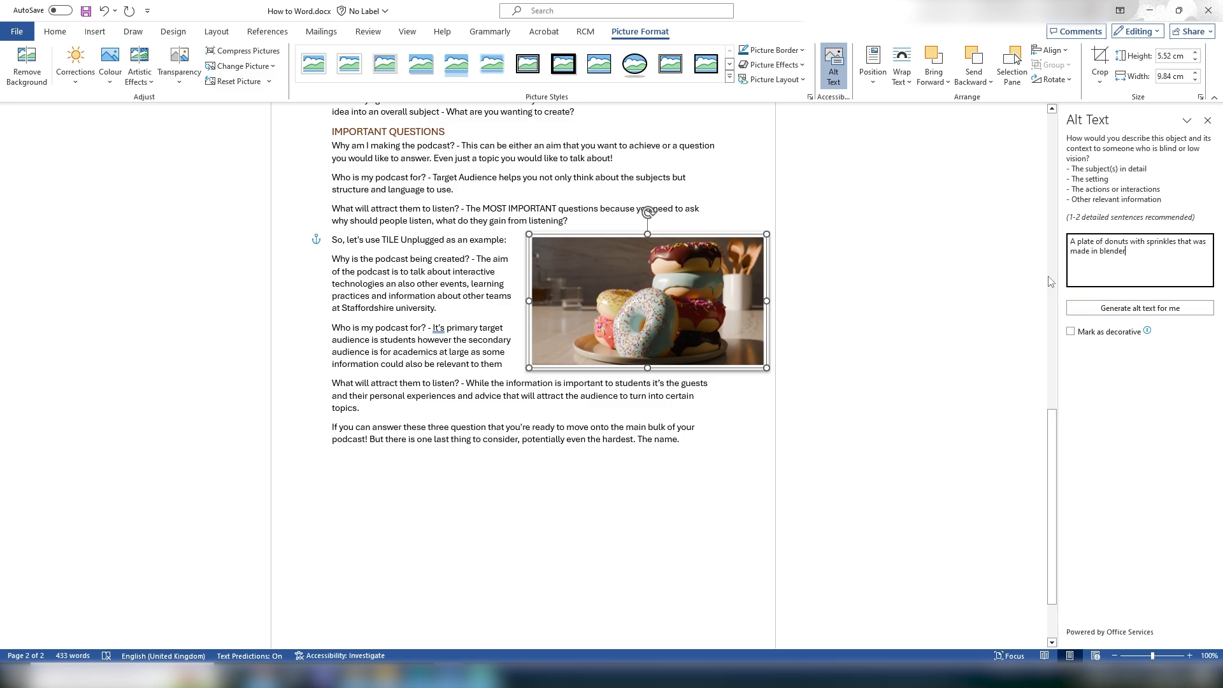
pyautogui.click(1209, 121)
pyautogui.click(968, 301)
# - Crop the donut picture from its left and right sides to a width of about 7.22 cm
pyautogui.click(647, 264)
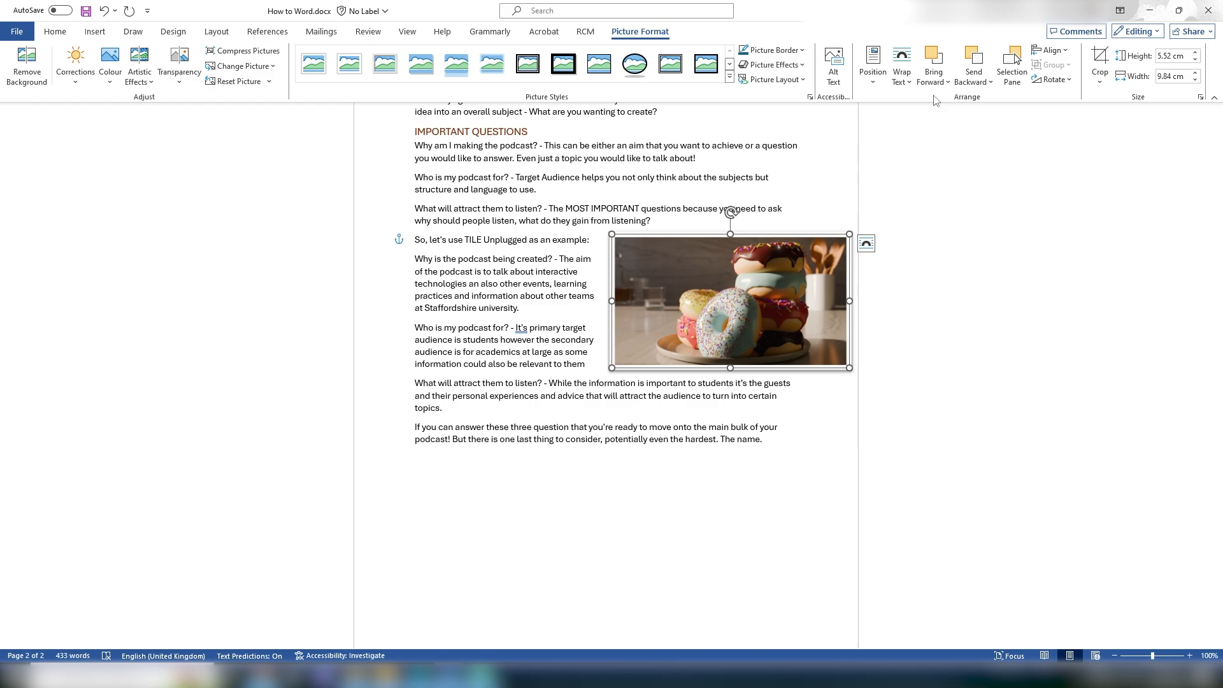
pyautogui.click(979, 61)
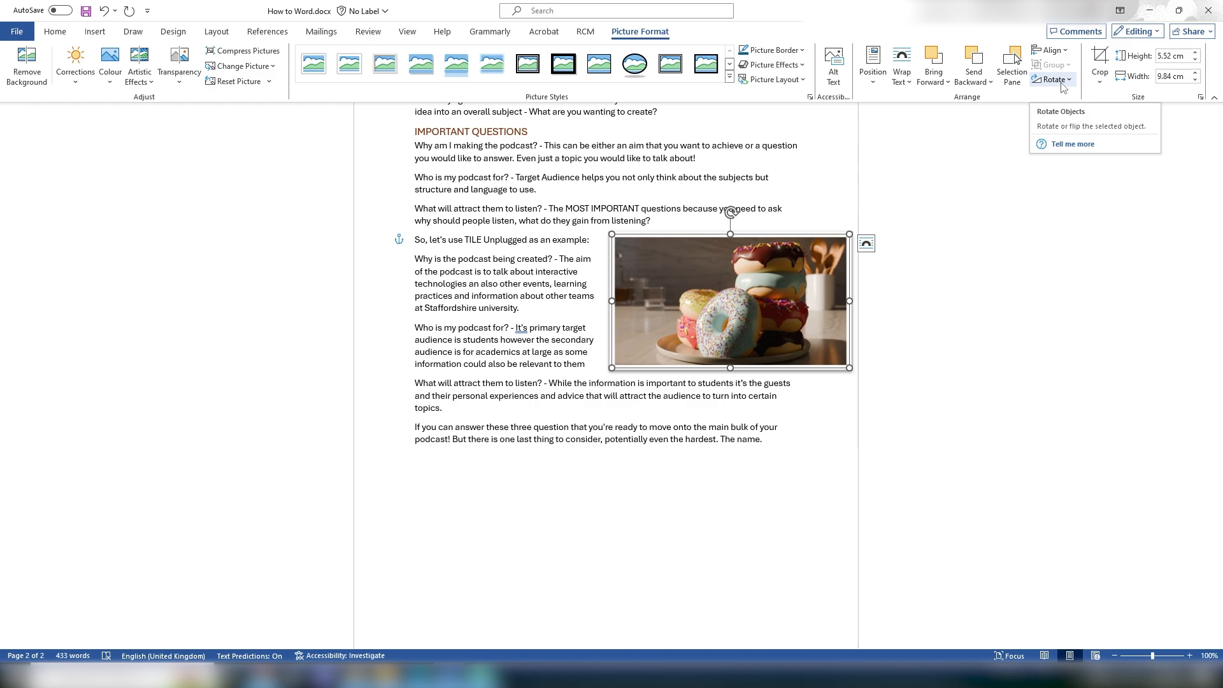
pyautogui.click(1101, 59)
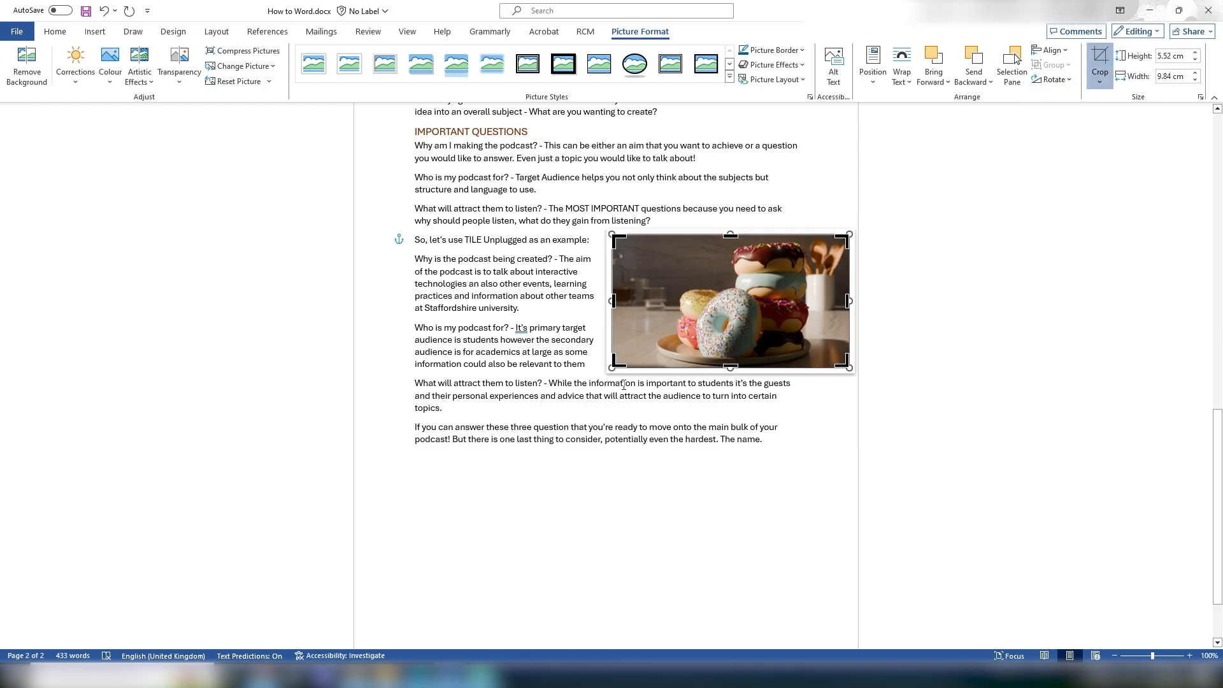
pyautogui.moveTo(614, 301); pyautogui.dragTo(653, 301)
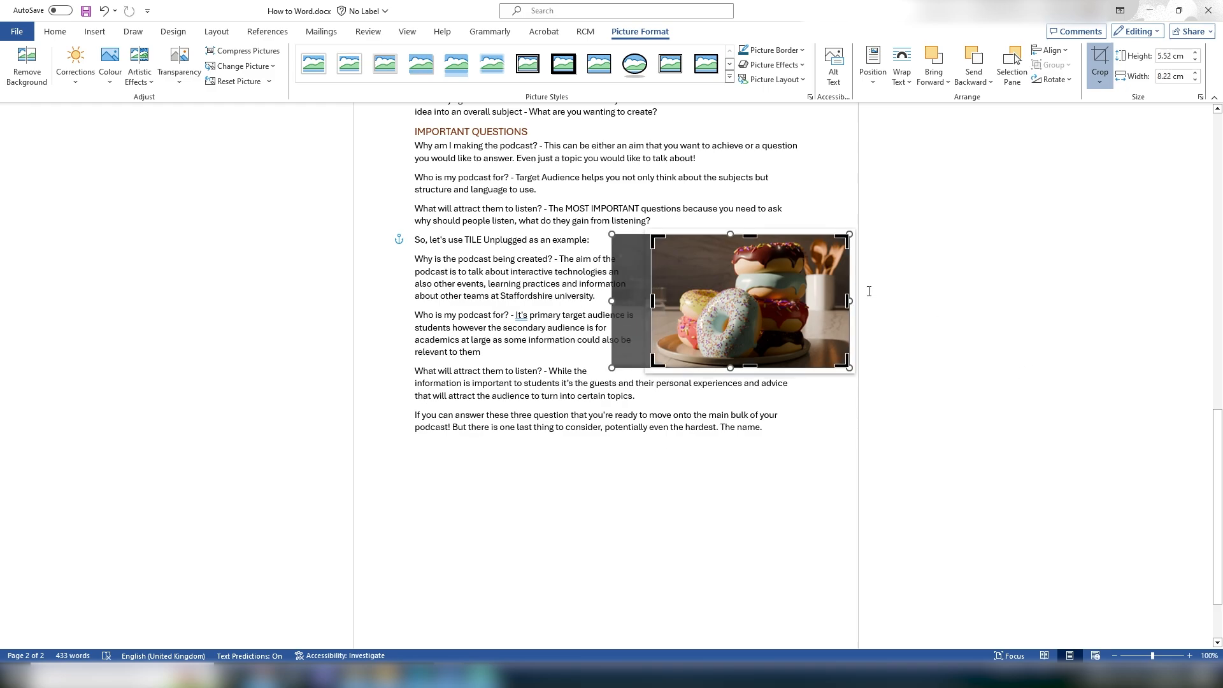
pyautogui.moveTo(848, 301); pyautogui.dragTo(826, 302)
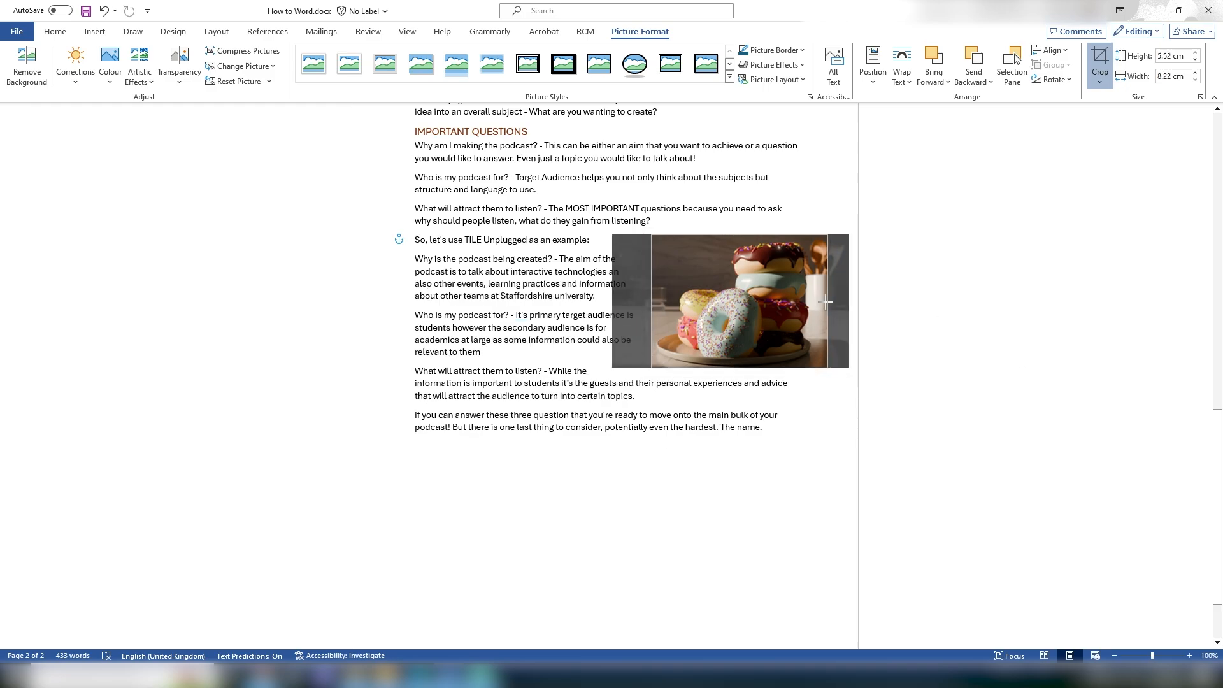
pyautogui.click(933, 324)
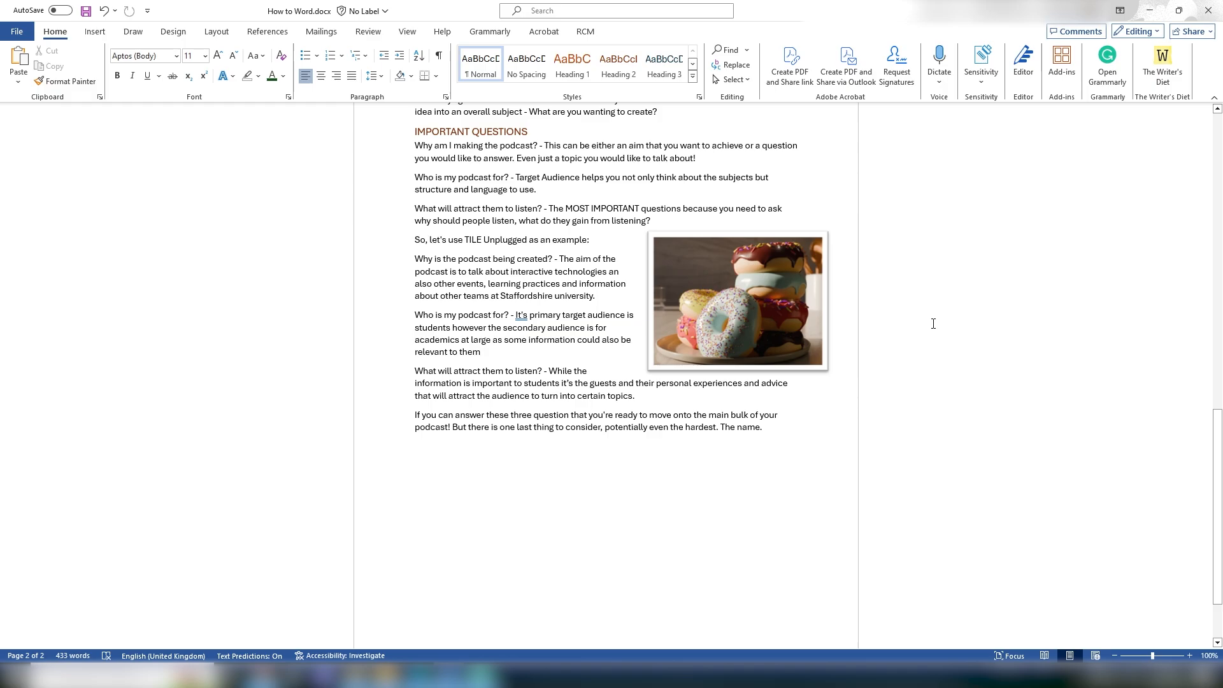
# - Try to caption the donut picture "Figure 1 - A plate of Donuts made on Blender", checking the label choices and the AutoCaption options
pyautogui.click(796, 280)
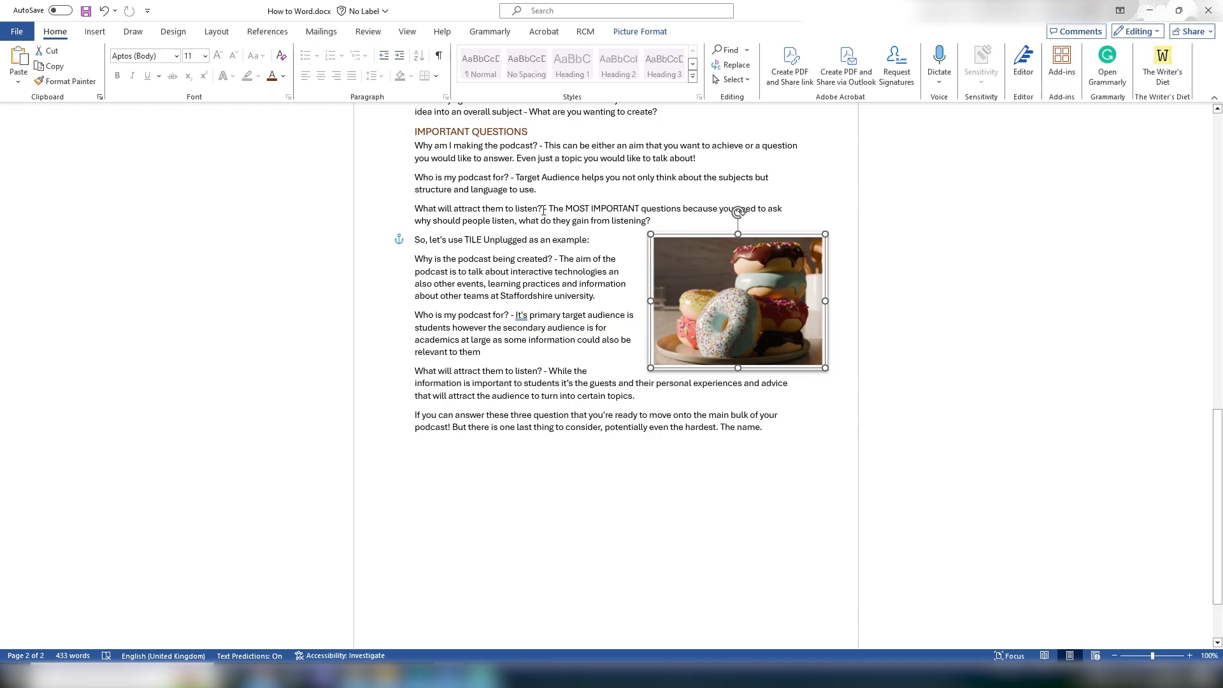
pyautogui.click(634, 33)
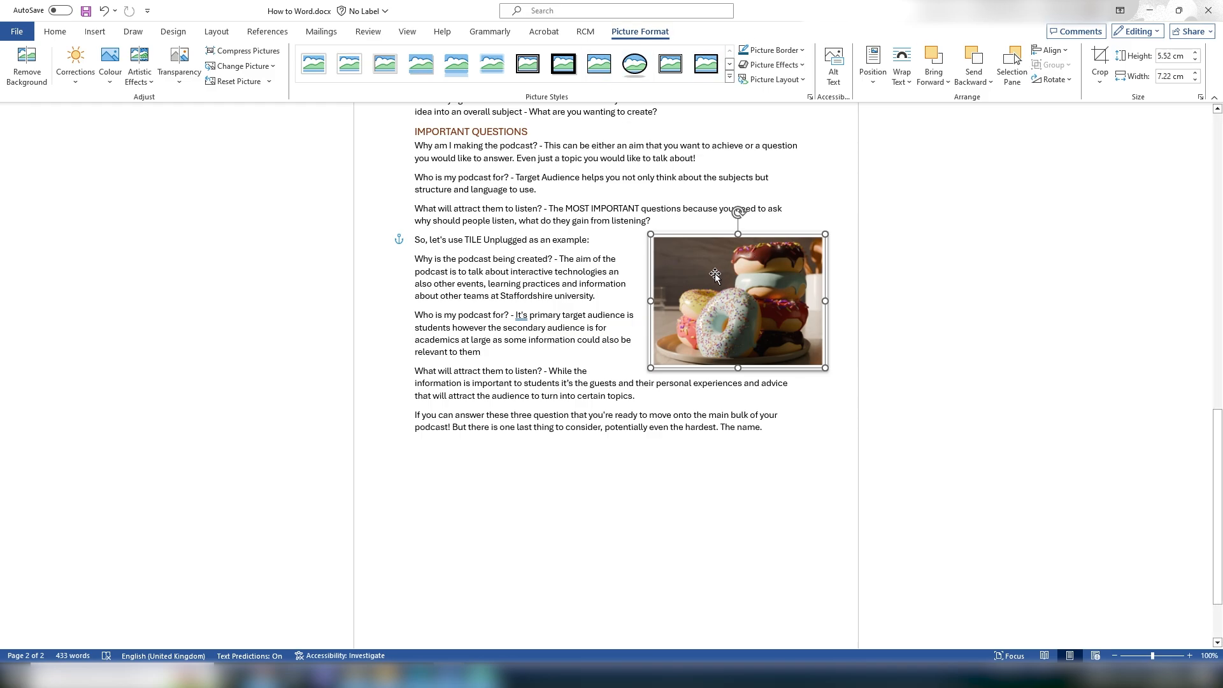
pyautogui.rightClick(697, 287)
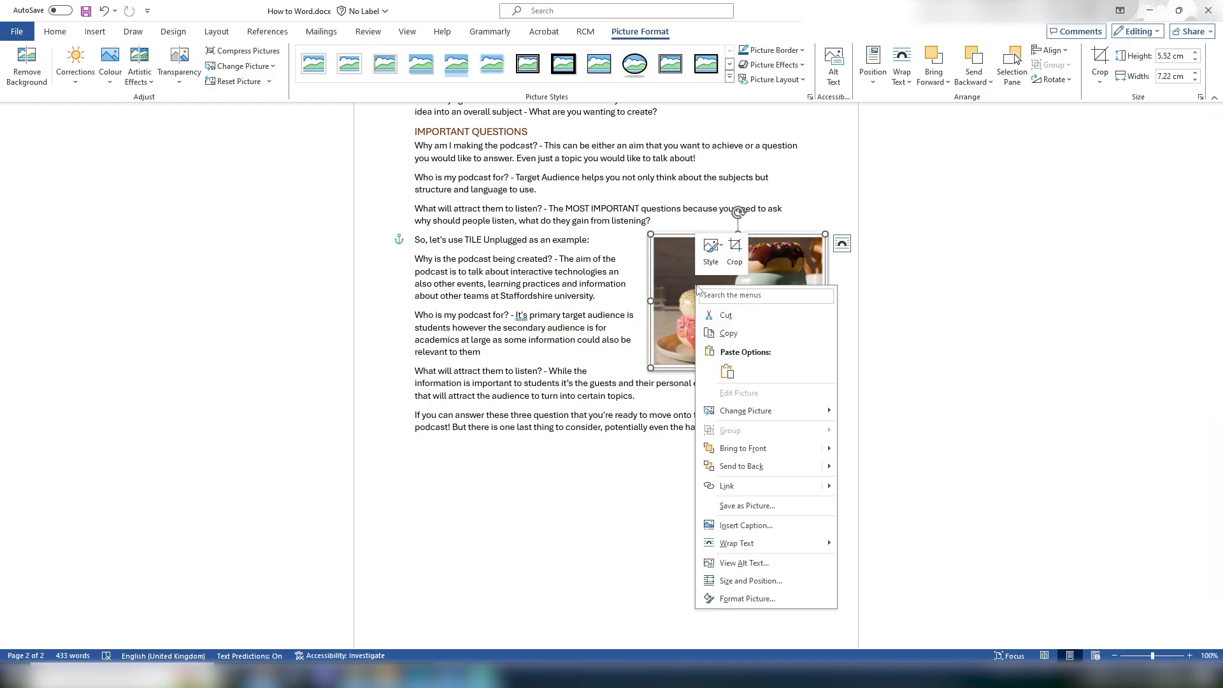
pyautogui.click(733, 532)
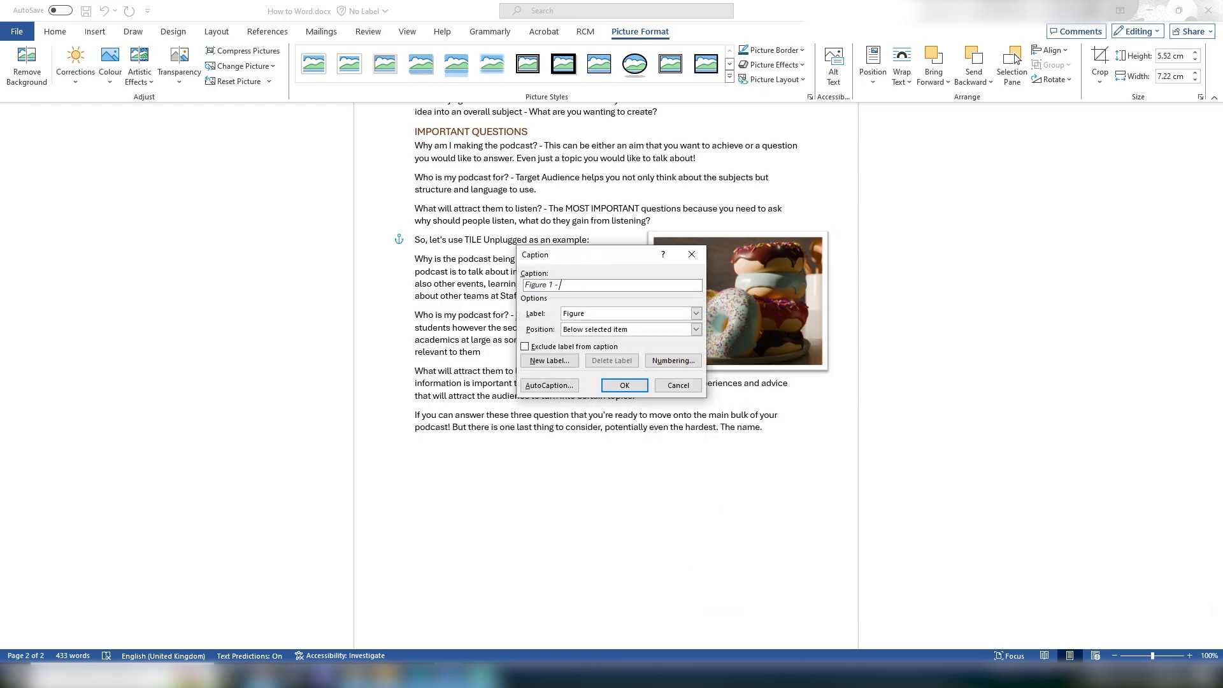
pyautogui.write('- A plate of Donuts made on Blender')
pyautogui.click(610, 314)
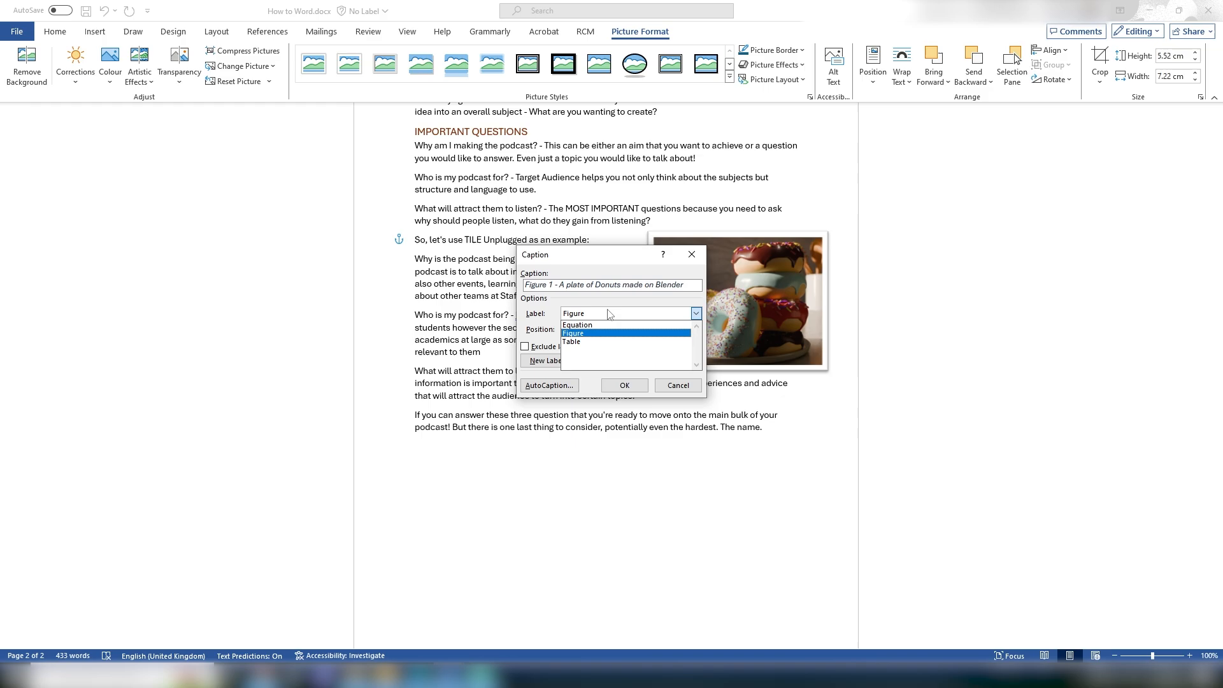
pyautogui.click(610, 314)
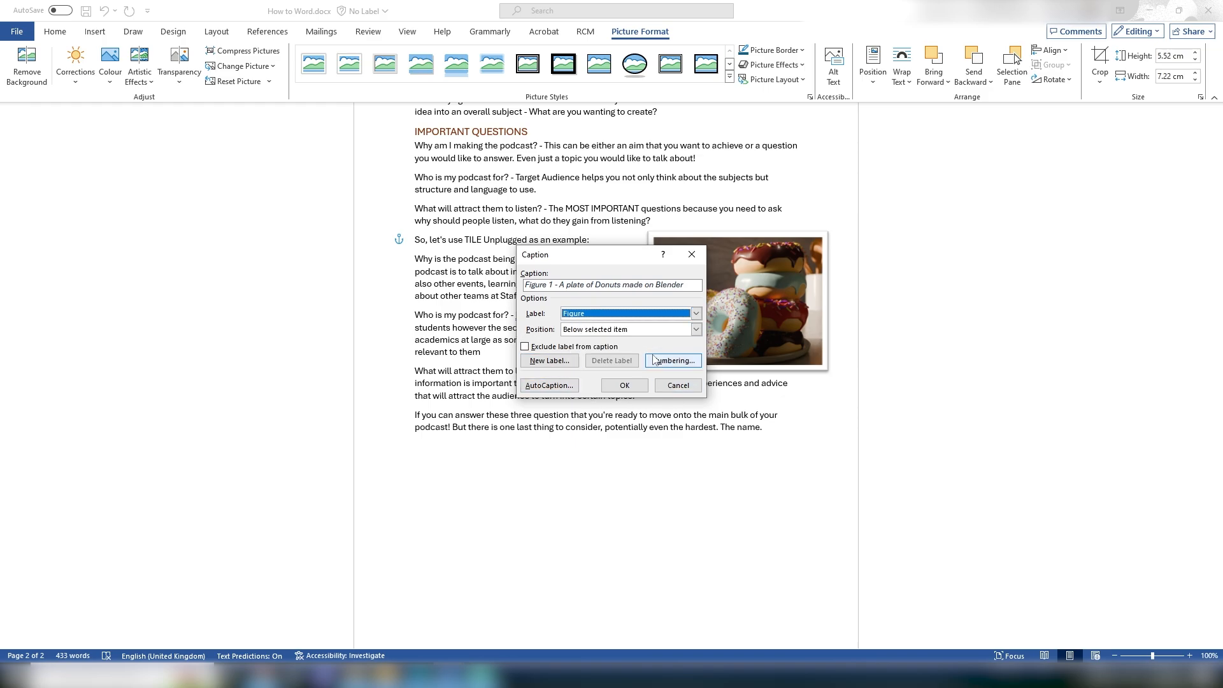
pyautogui.click(553, 387)
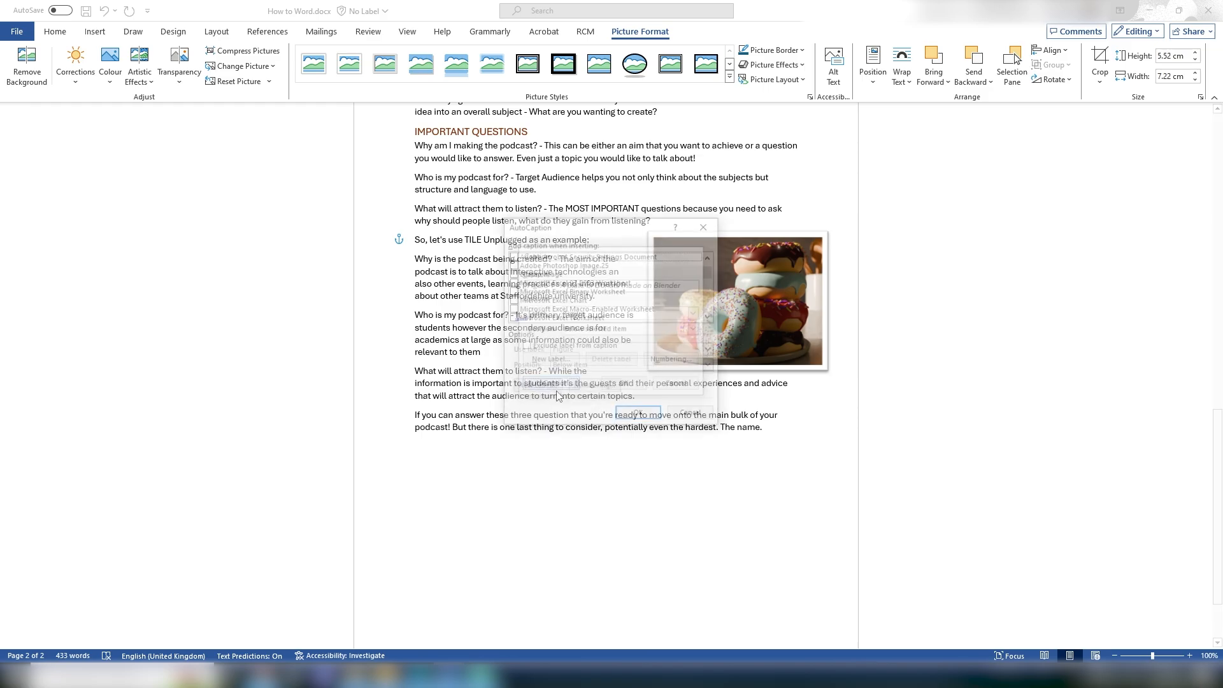
pyautogui.click(690, 413)
# - Insert the caption "Figure 1 - A plate of Donuts made in Blender" below the donut picture and leave the caption box
pyautogui.rightClick(777, 309)
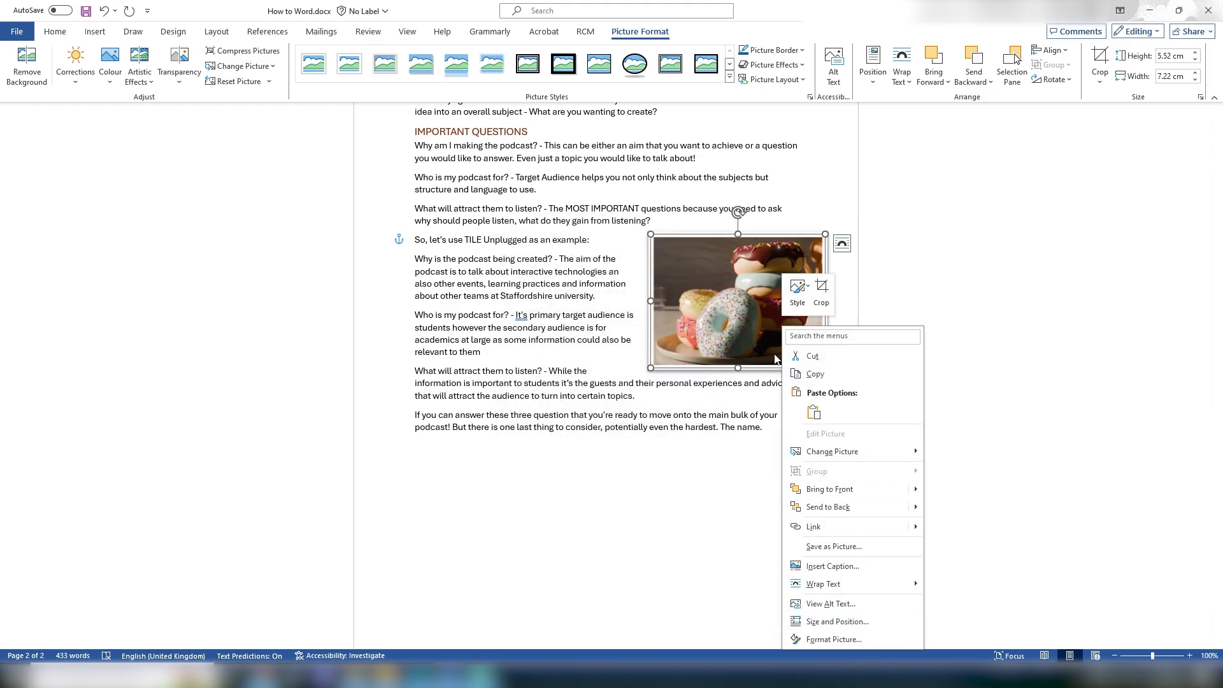
pyautogui.click(730, 332)
pyautogui.rightClick(711, 262)
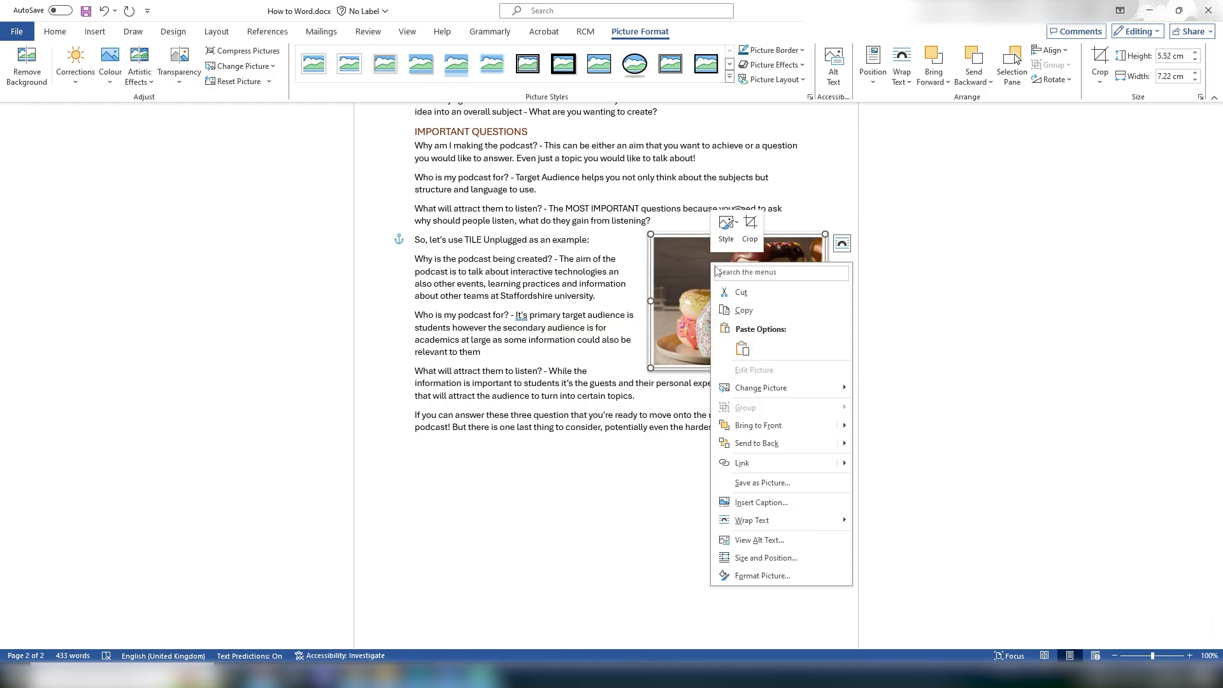
pyautogui.click(760, 503)
pyautogui.write('-')
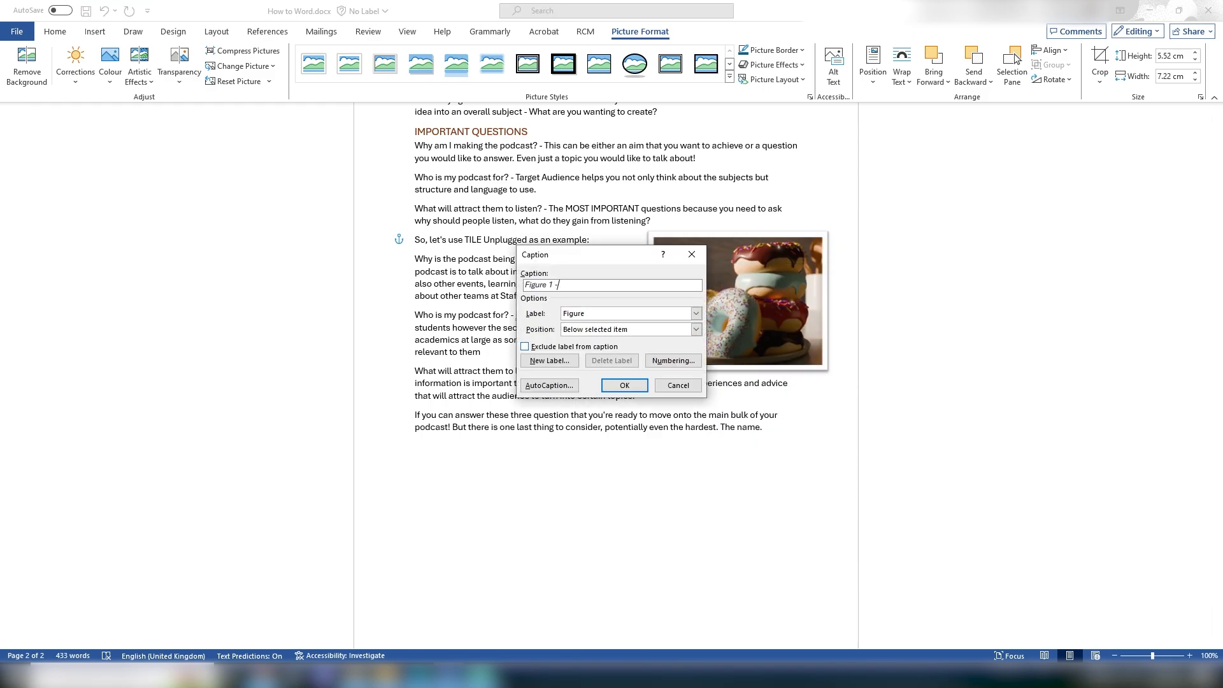
pyautogui.write(' A plate of Donuts made in Blender')
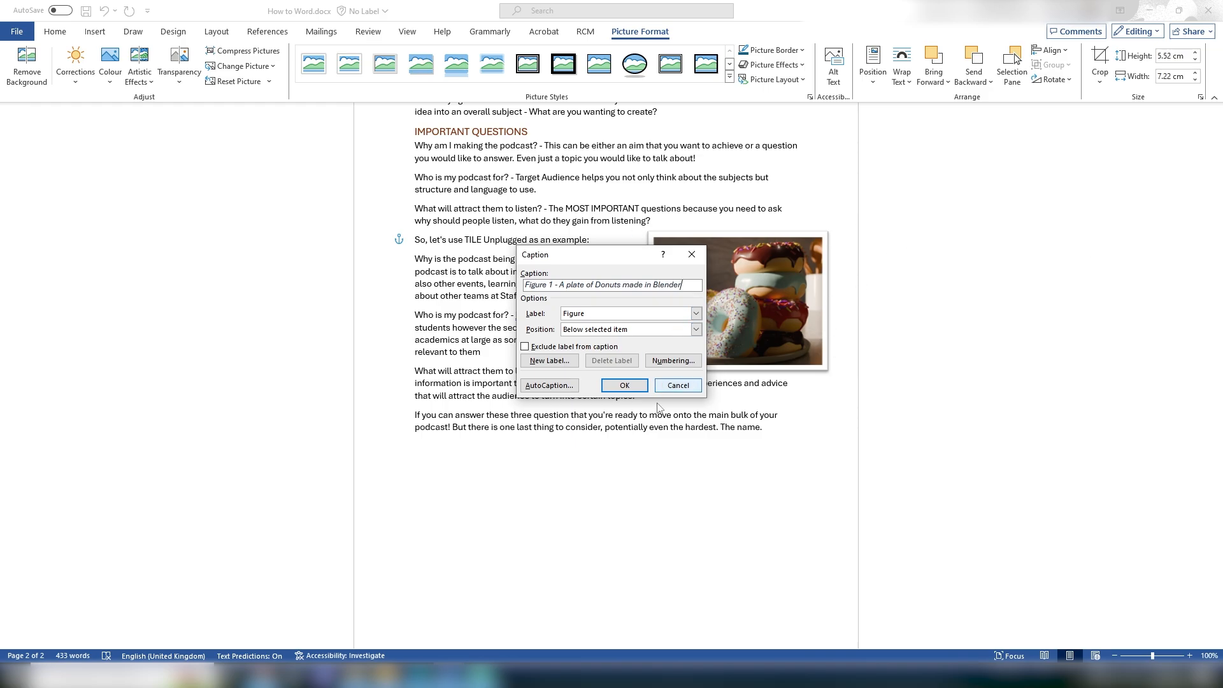
pyautogui.click(624, 385)
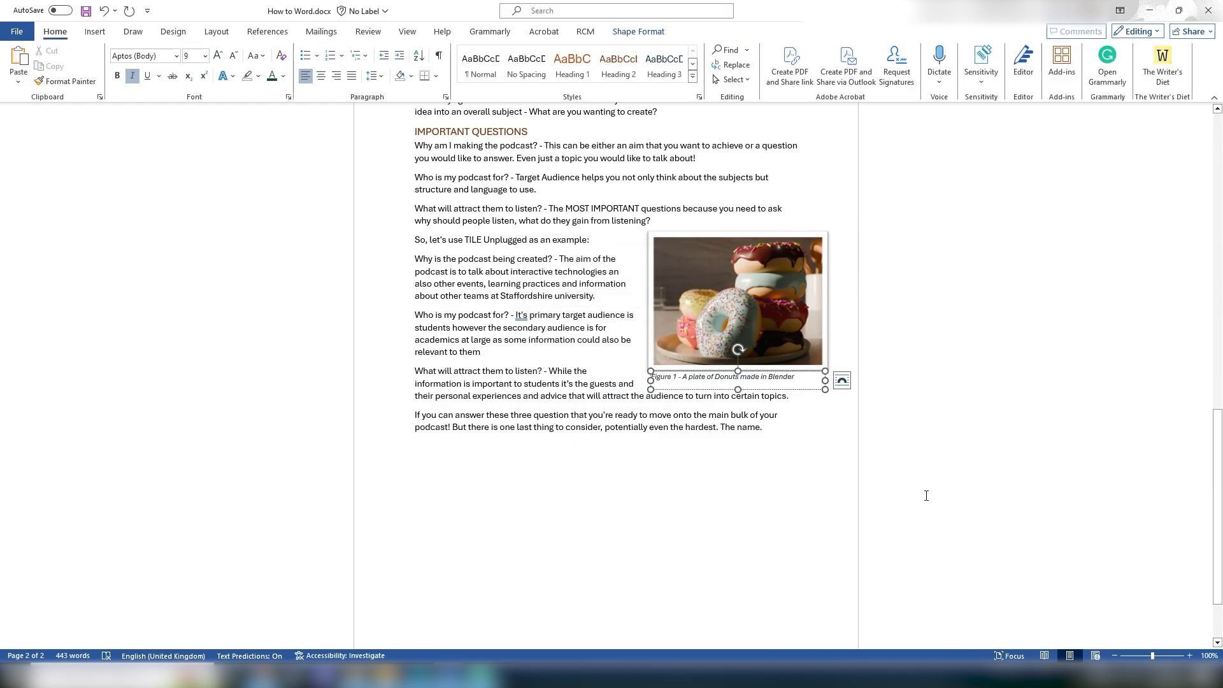
pyautogui.click(927, 496)
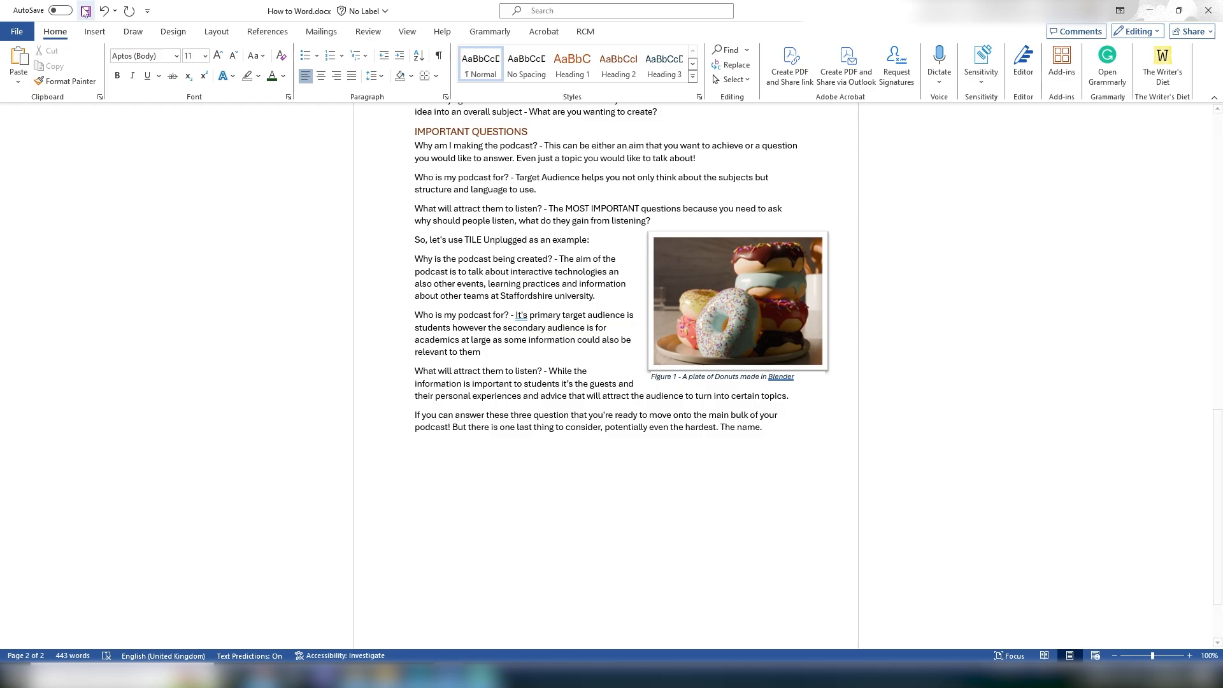
# - Draw a rectangle about 7.44 cm wide and 4.58 cm high below the last paragraph
pyautogui.click(95, 32)
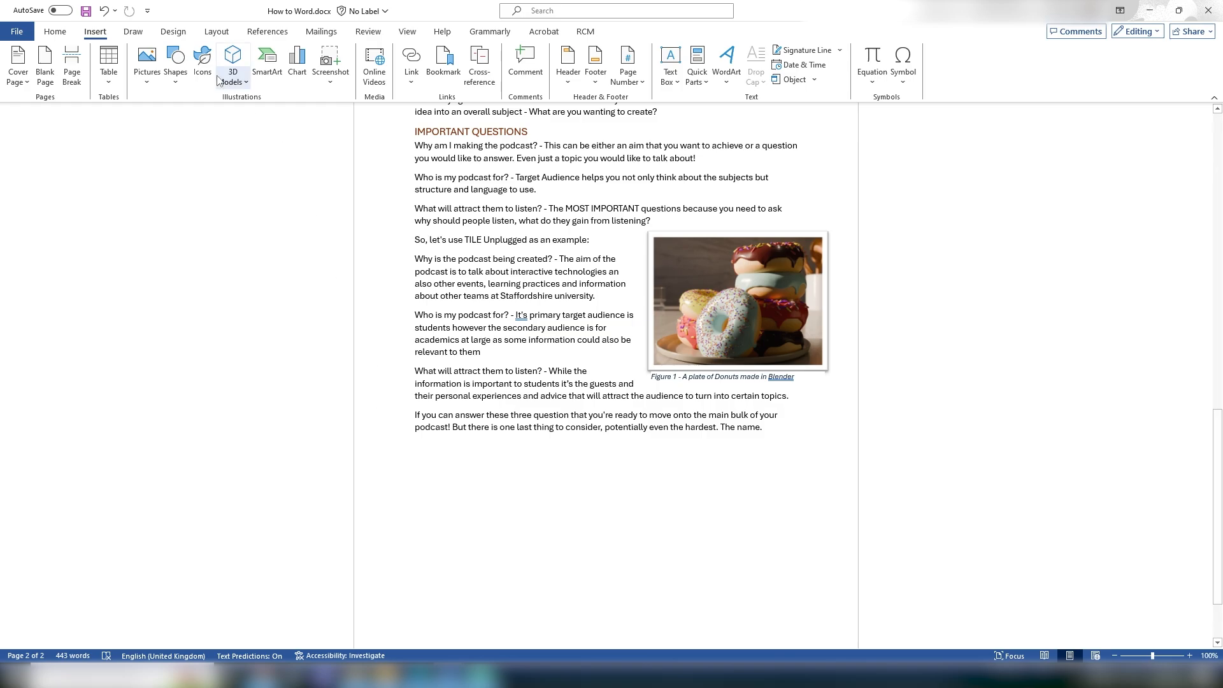
pyautogui.click(176, 64)
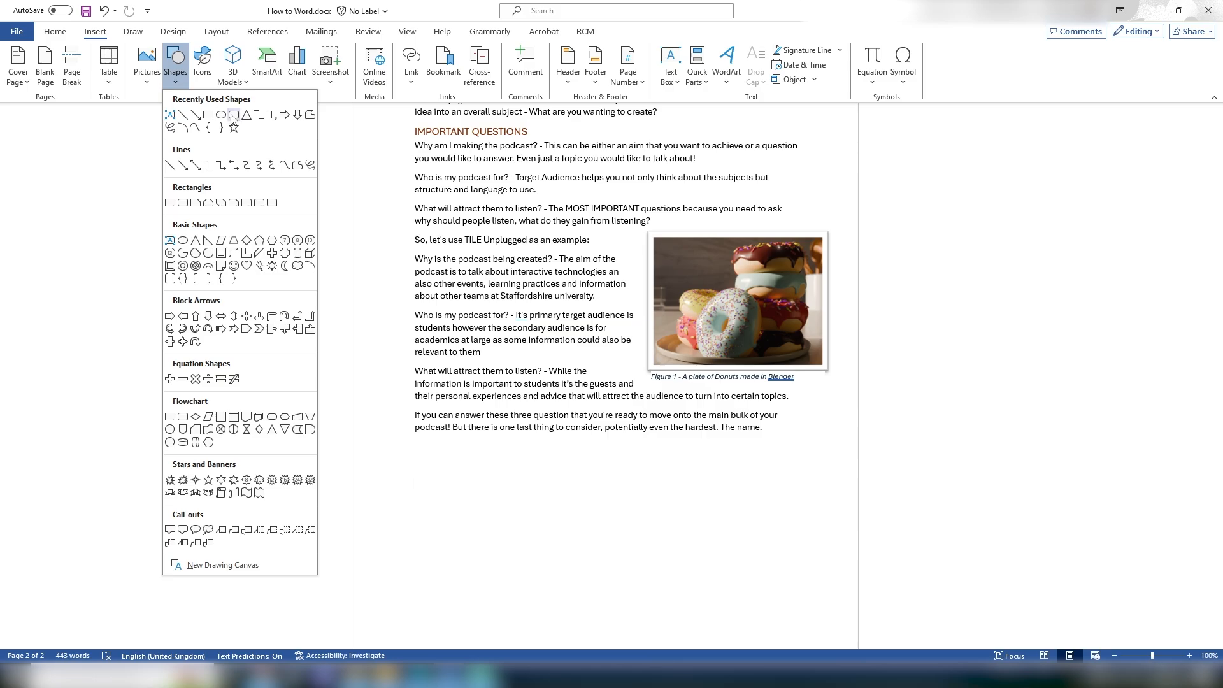
pyautogui.click(209, 114)
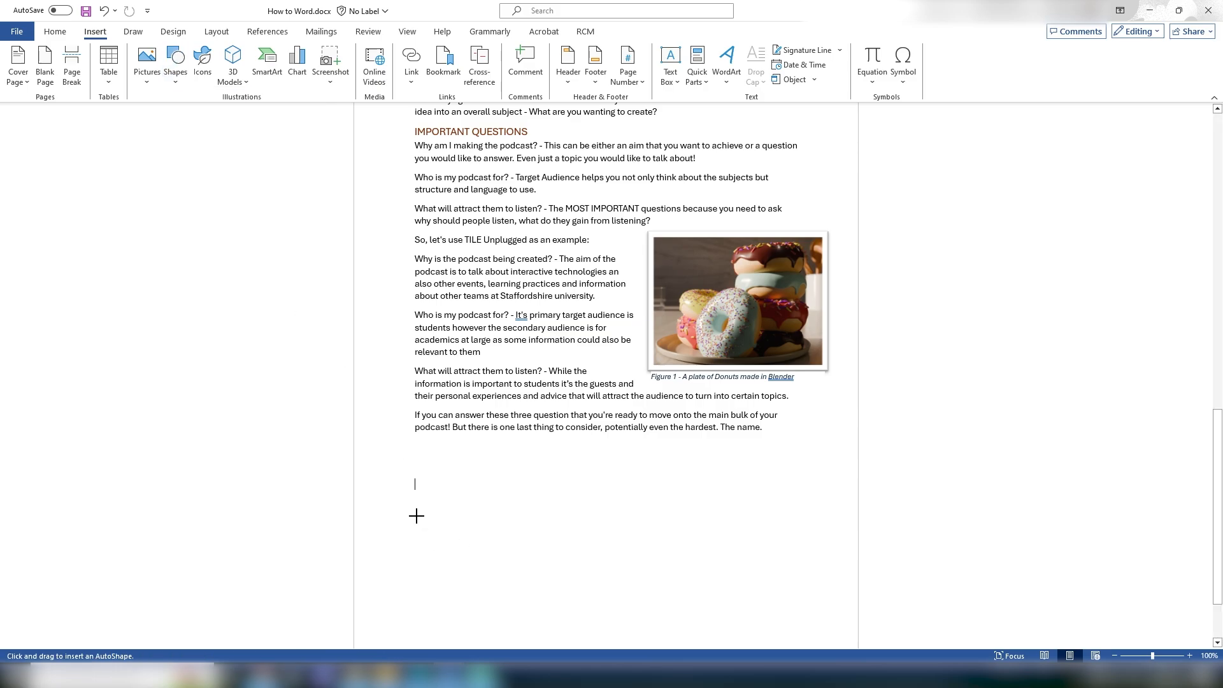
pyautogui.moveTo(426, 459)
pyautogui.mouseDown()
pyautogui.moveTo(527, 495)
pyautogui.moveTo(615, 575)
pyautogui.moveTo(606, 571)
pyautogui.mouseUp()
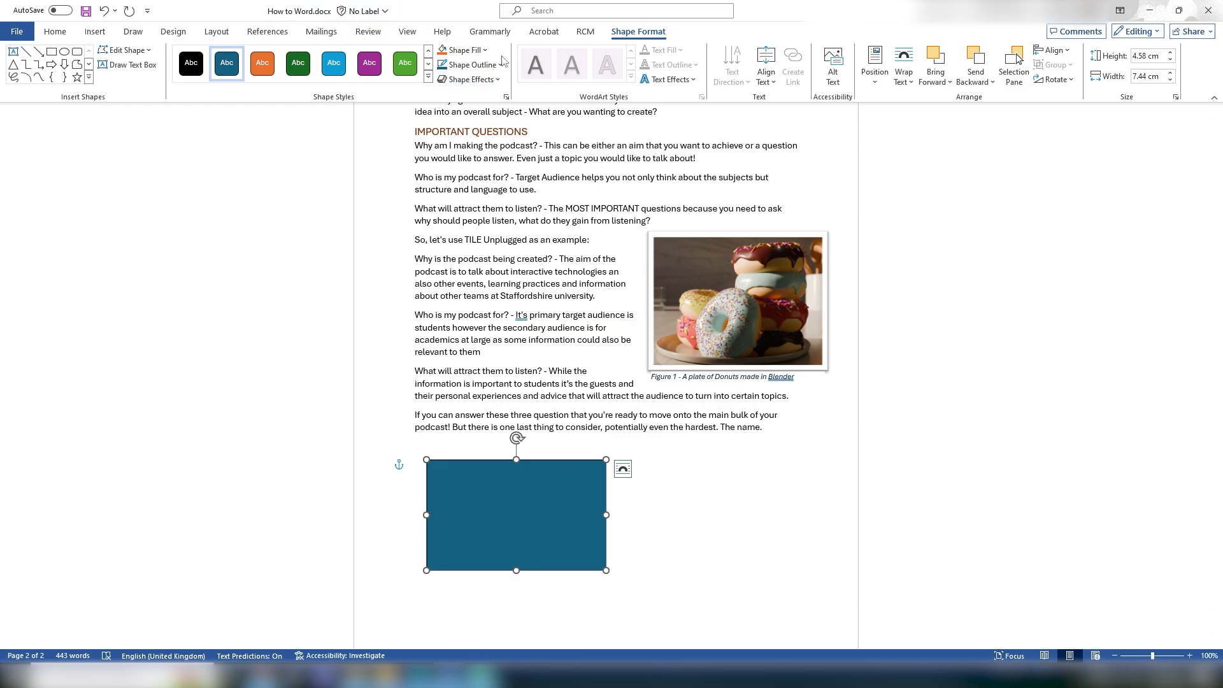
# - Look through the preset shape styles for the rectangle and delete the rectangle
pyautogui.click(429, 77)
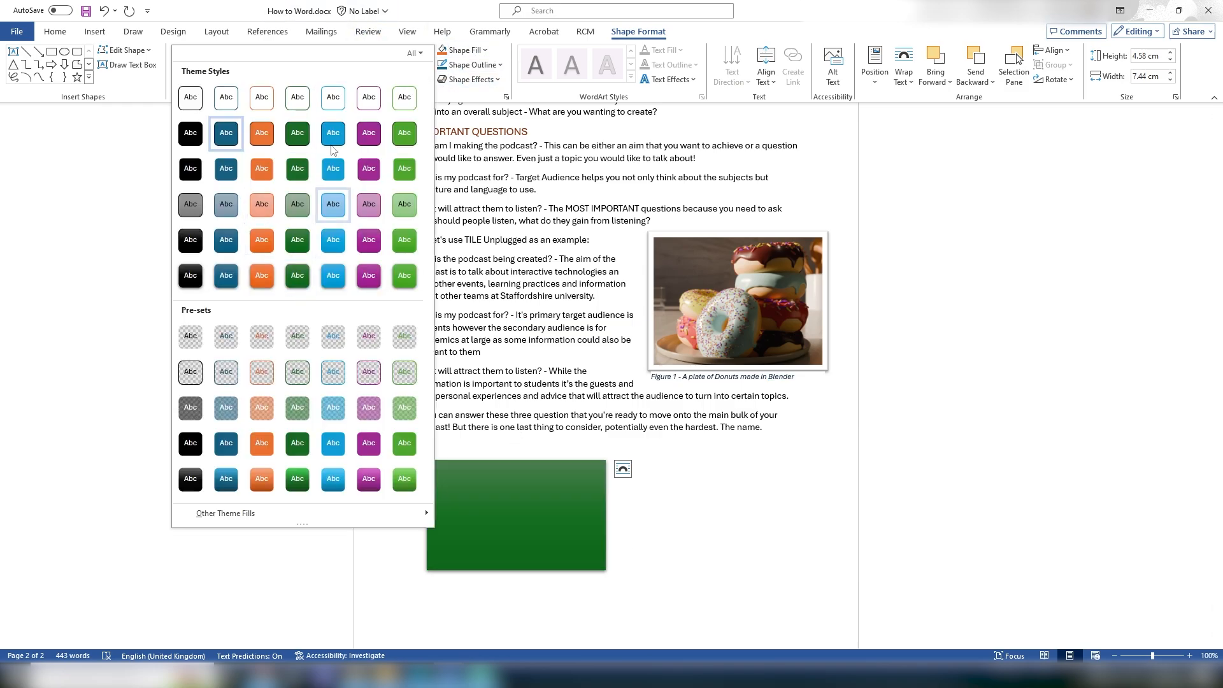
pyautogui.click(425, 40)
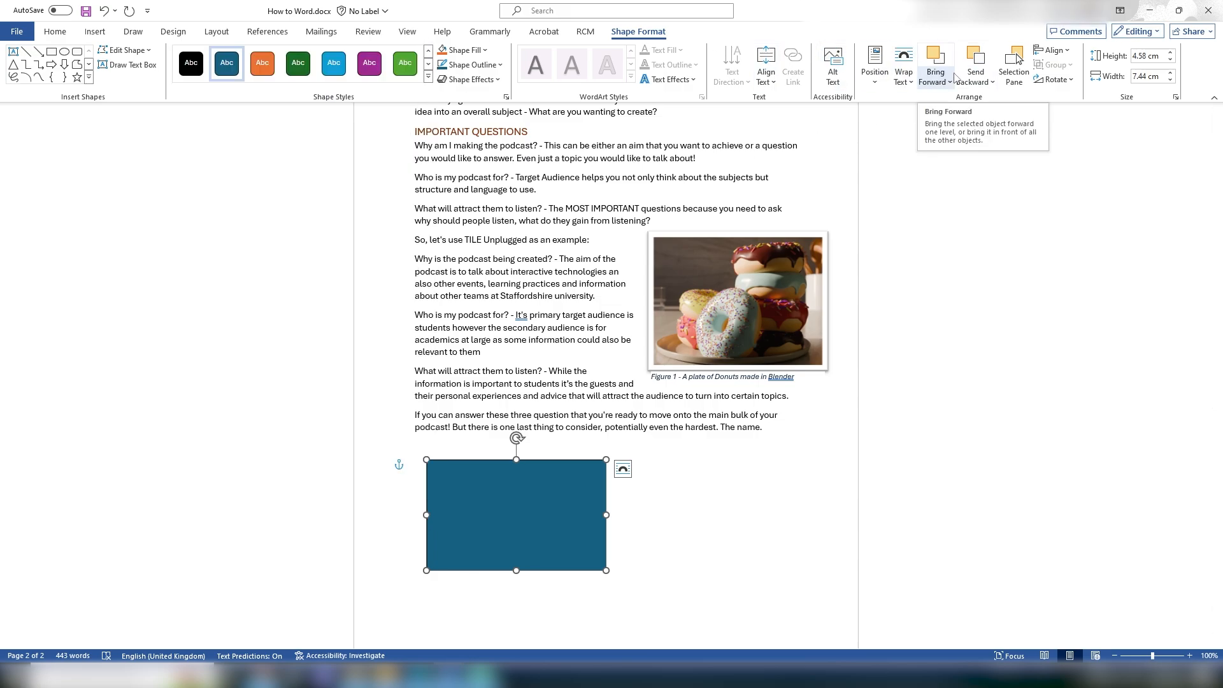
pyautogui.press('Delete')
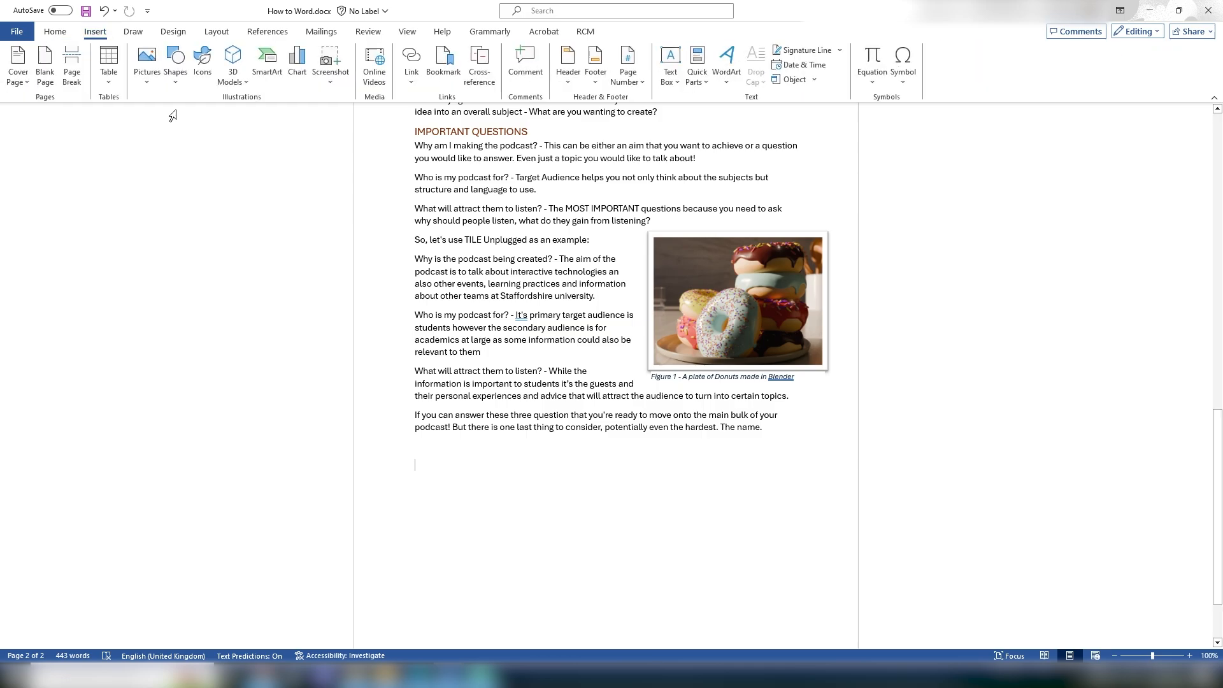
# - Insert a clustered column chart after the text and move its data sheet window just above the chart
pyautogui.click(297, 67)
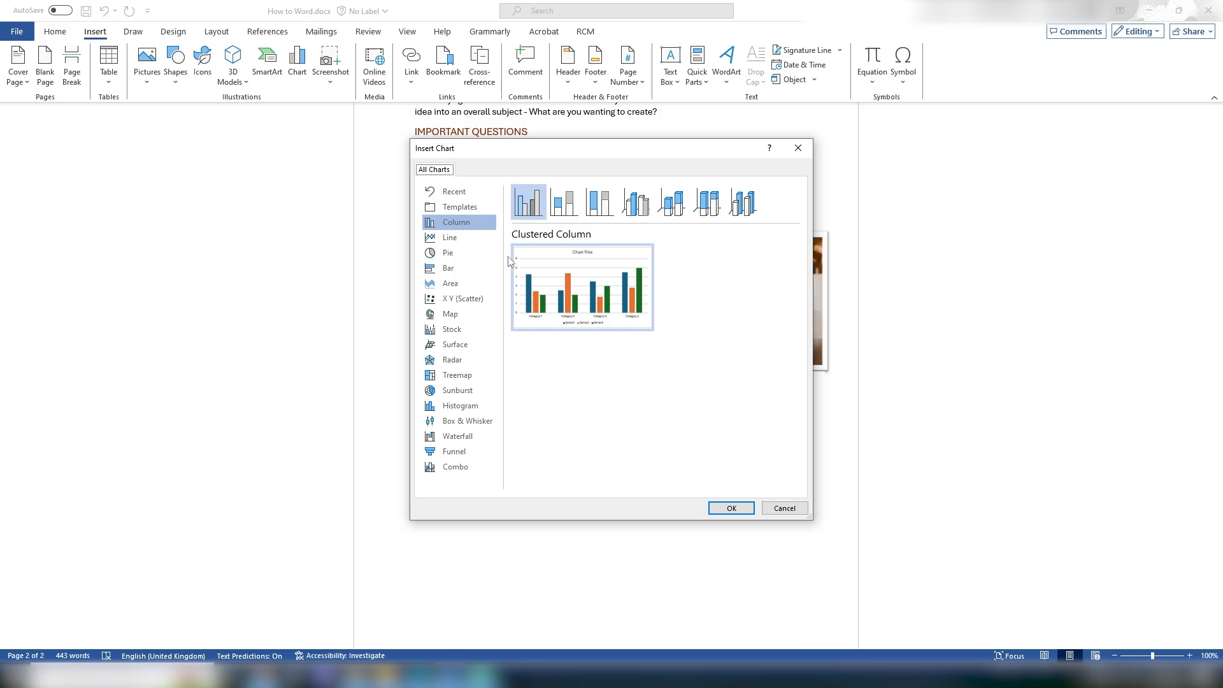
pyautogui.moveTo(569, 316)
pyautogui.click(771, 508)
pyautogui.scroll(-3, 598, 522)
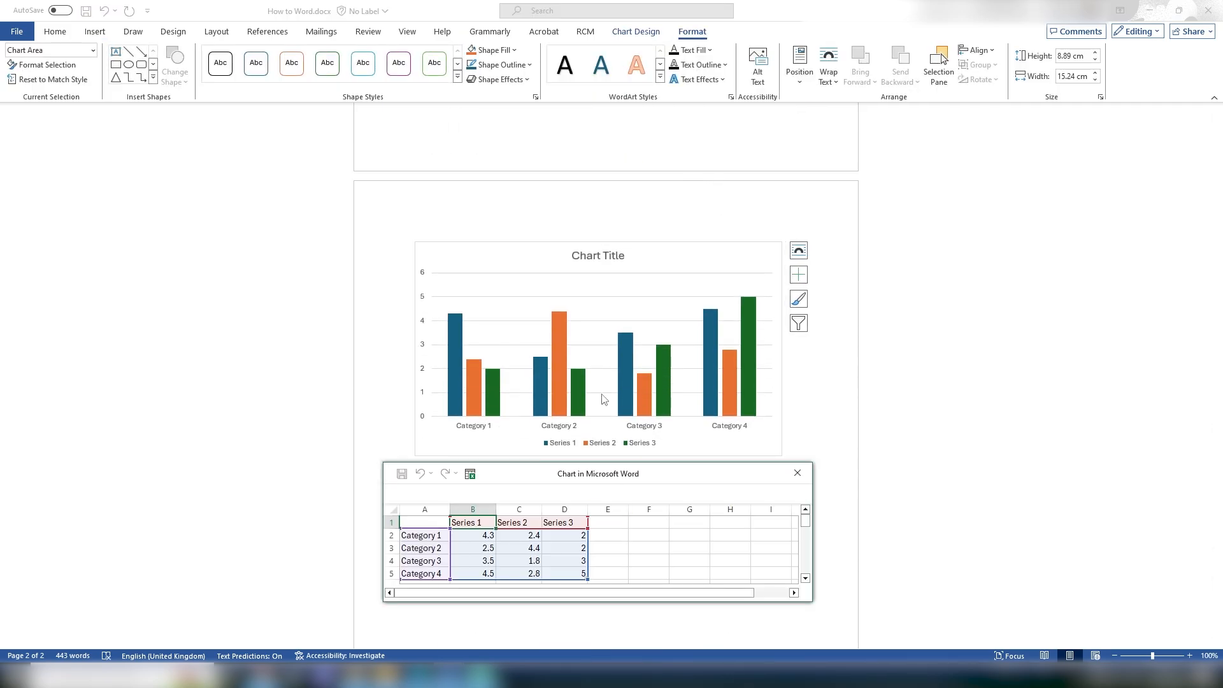
pyautogui.moveTo(687, 481); pyautogui.dragTo(1114, 176)
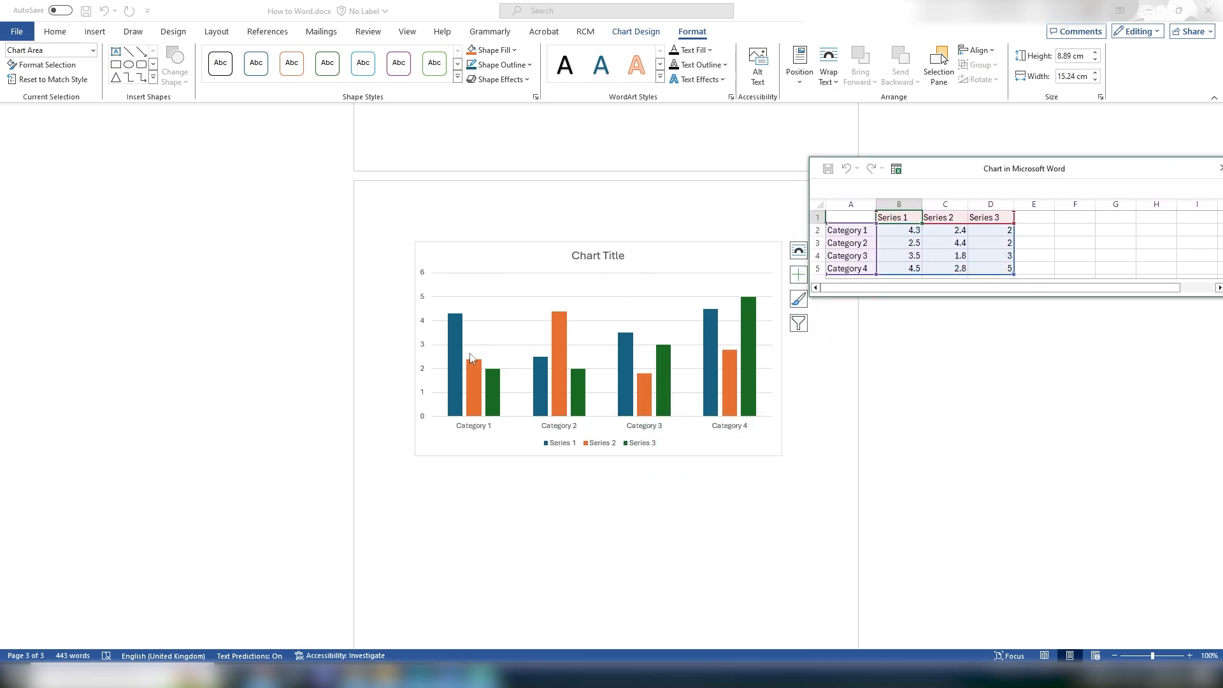
pyautogui.moveTo(1006, 167); pyautogui.dragTo(544, 181)
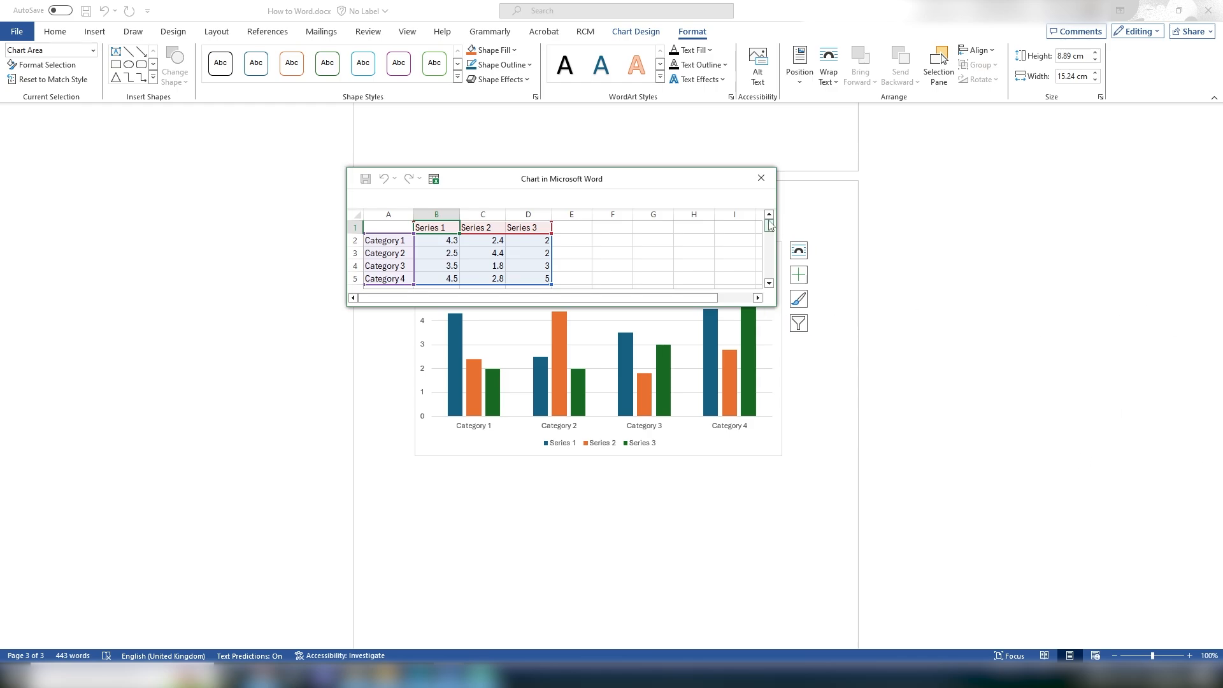
pyautogui.moveTo(665, 185); pyautogui.dragTo(705, 121)
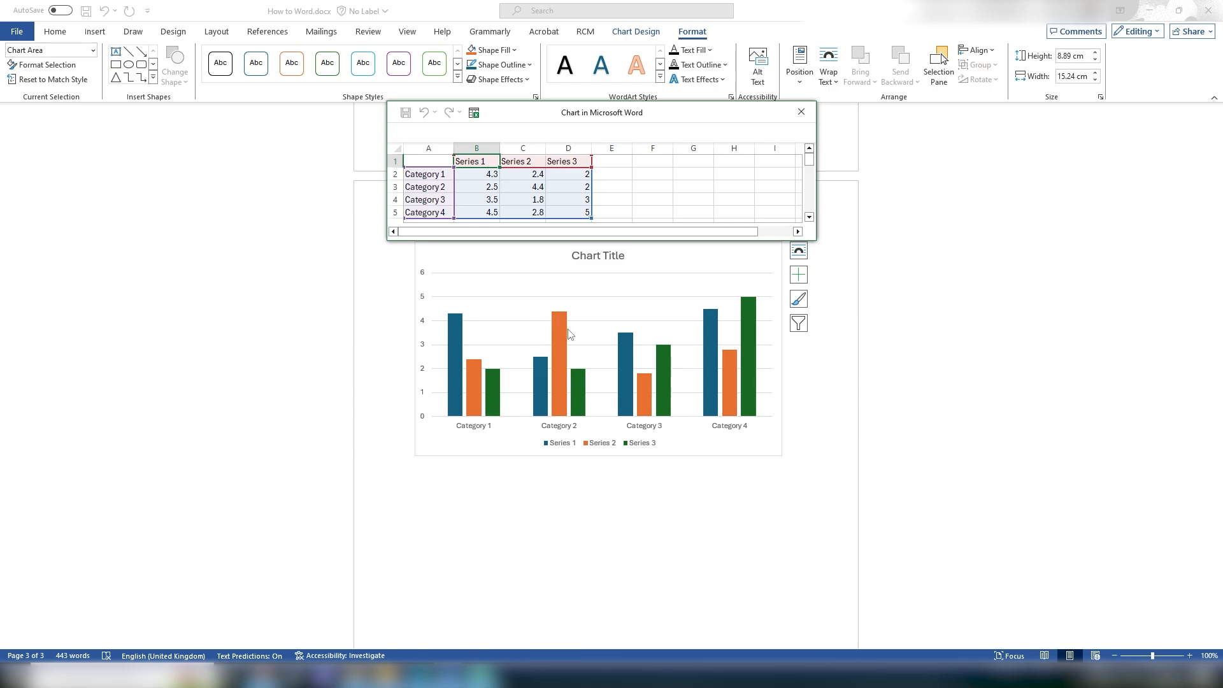
# - Rename the first three categories in the chart's data sheet to Blue, Red and Yellow
pyautogui.click(426, 174)
pyautogui.doubleClick(432, 174)
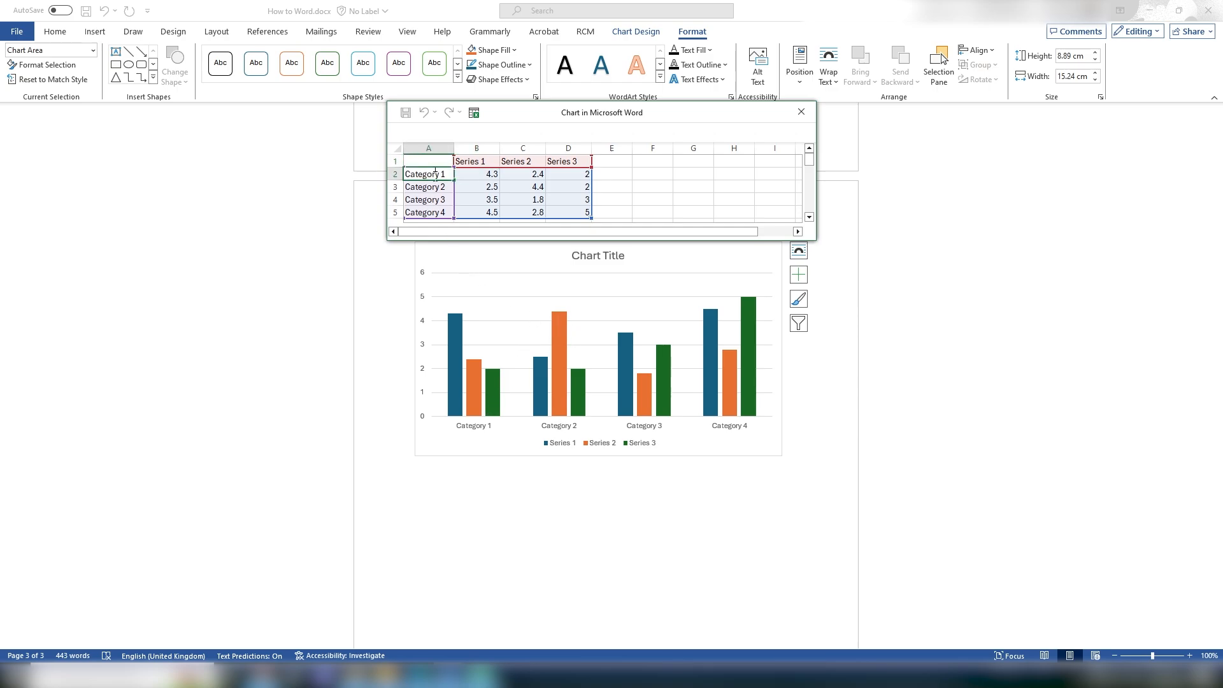
pyautogui.moveTo(446, 174); pyautogui.dragTo(399, 171)
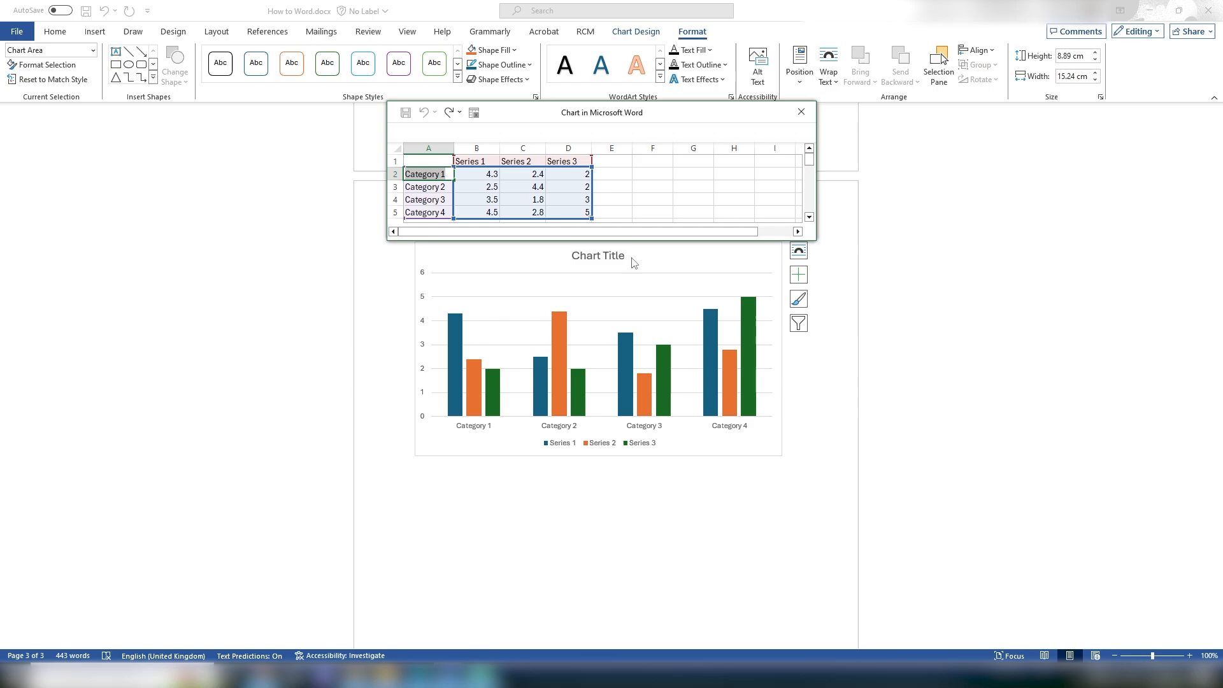
pyautogui.write('Re')
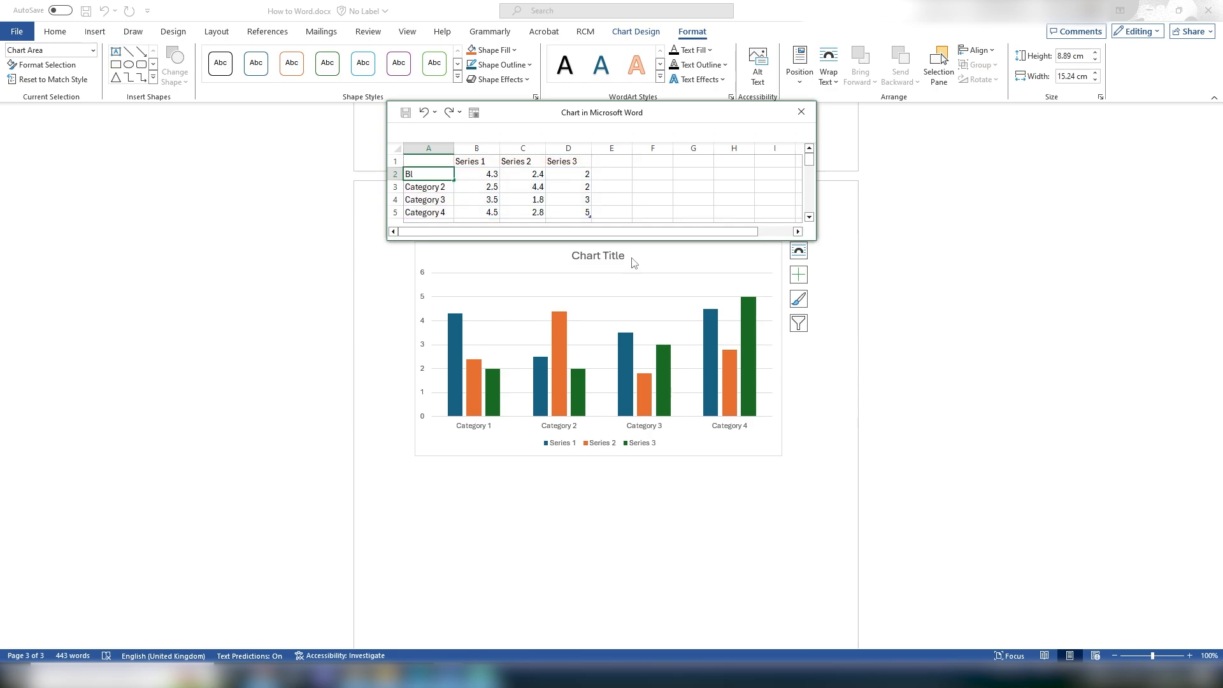
pyautogui.click(440, 187)
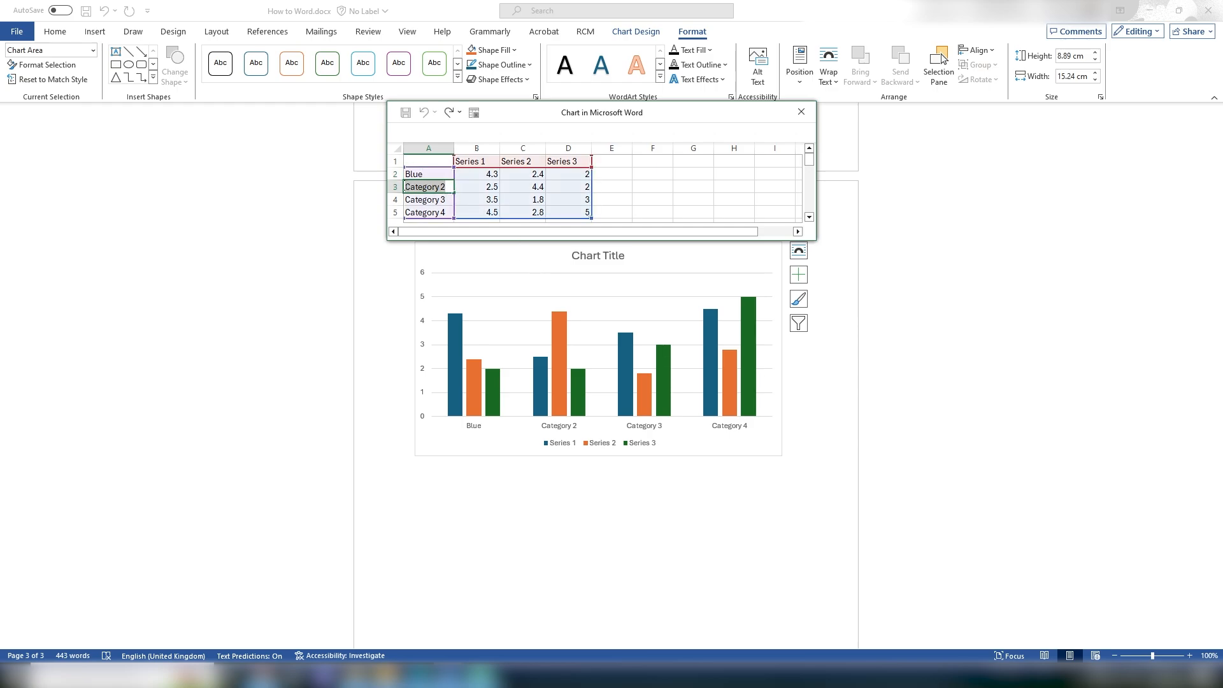
pyautogui.write('Red')
pyautogui.press('Return')
pyautogui.doubleClick(423, 205)
pyautogui.doubleClick(423, 200)
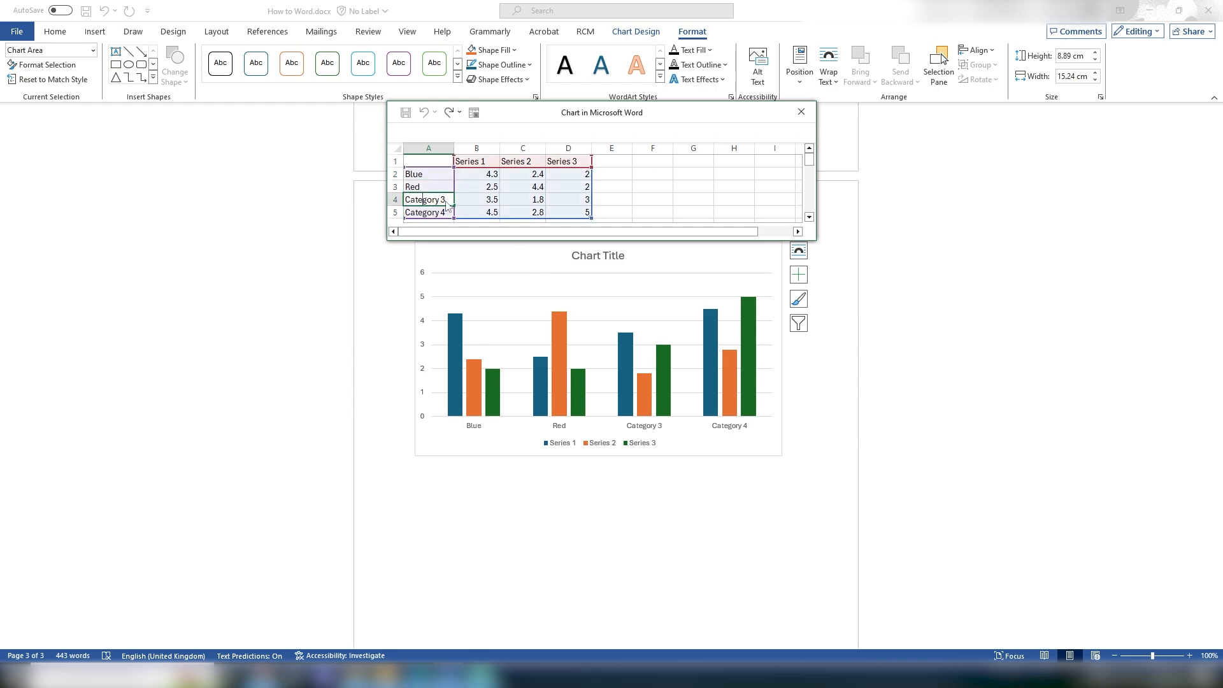
pyautogui.moveTo(441, 200); pyautogui.dragTo(411, 199)
pyautogui.write('ell')
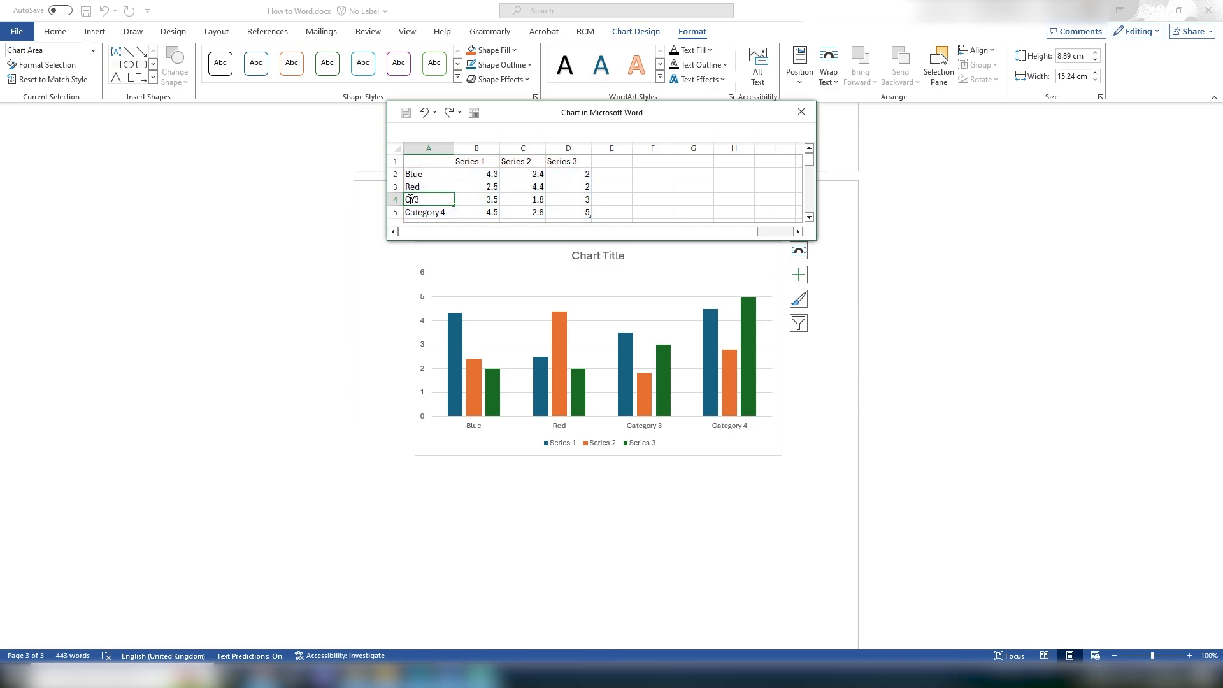
pyautogui.write('ow')
# - Name the three series headers in the data sheet "18 year olds", "18 year olds2" and "18 year olds3"
pyautogui.click(495, 161)
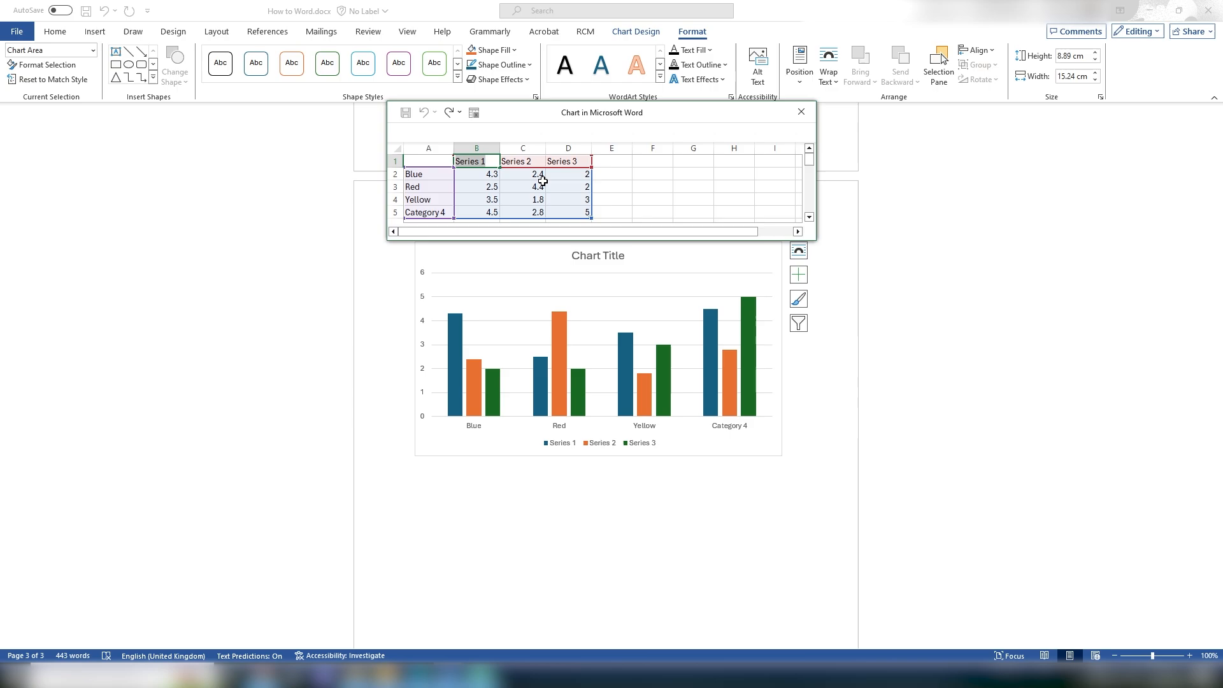
pyautogui.write('18 year ol')
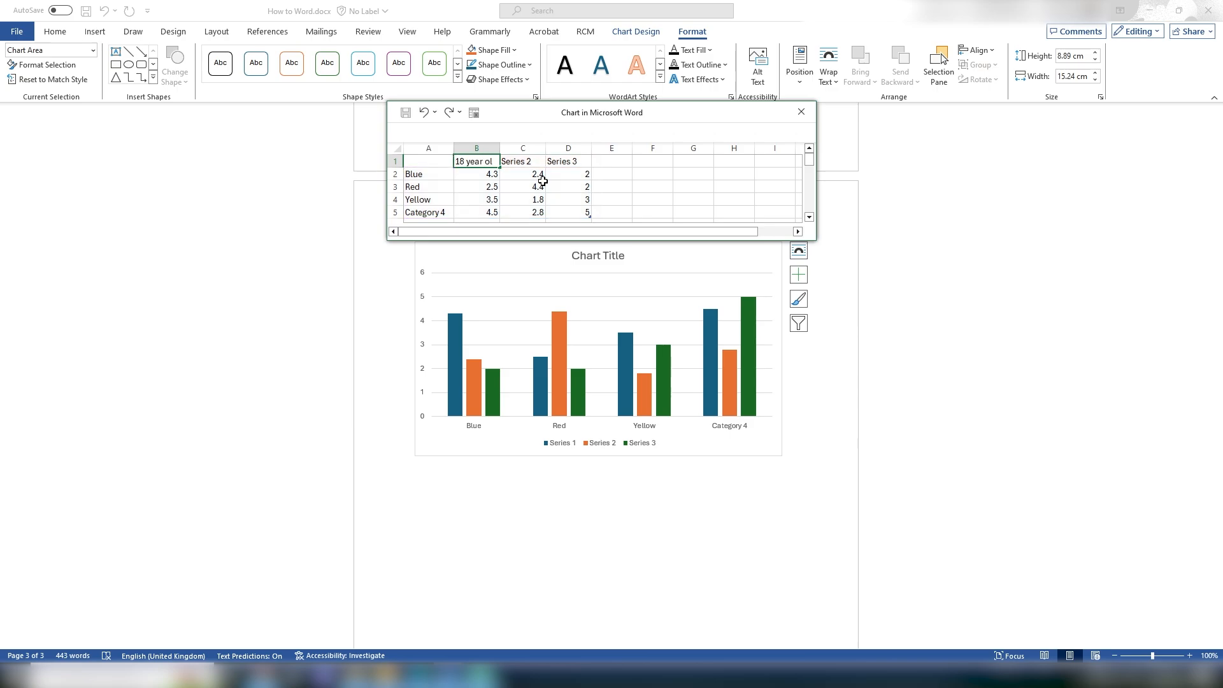
pyautogui.write('ds')
pyautogui.press('Tab')
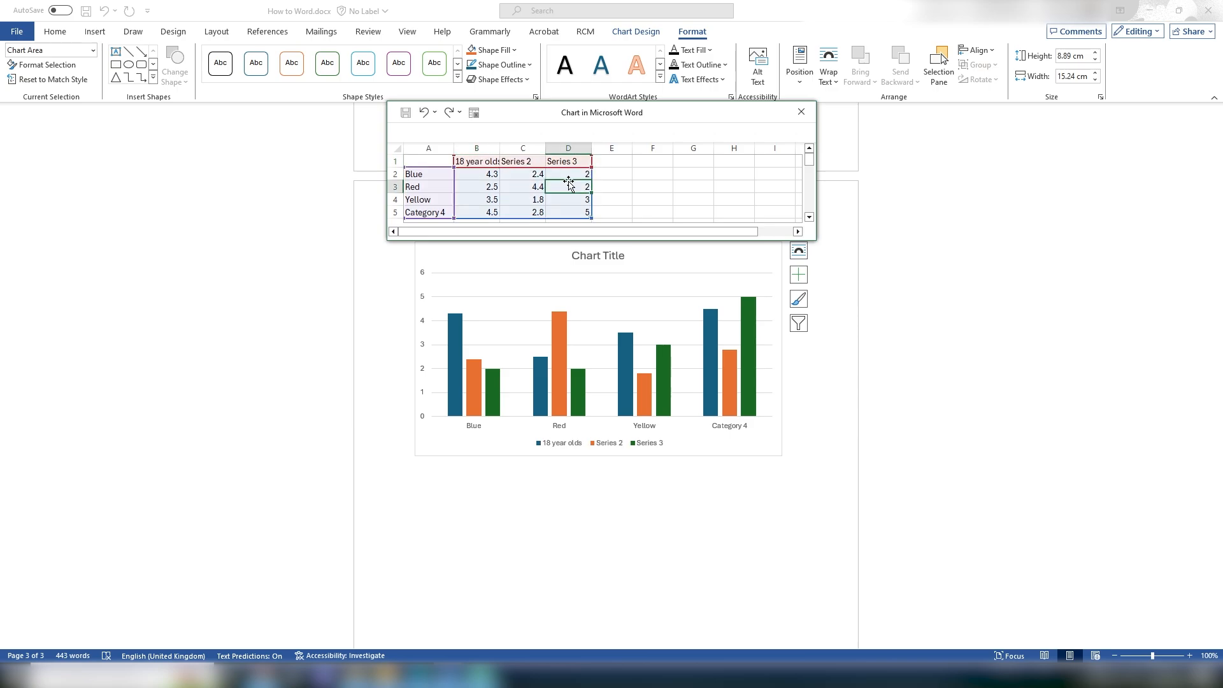
pyautogui.write('18 year olds2')
pyautogui.click(575, 163)
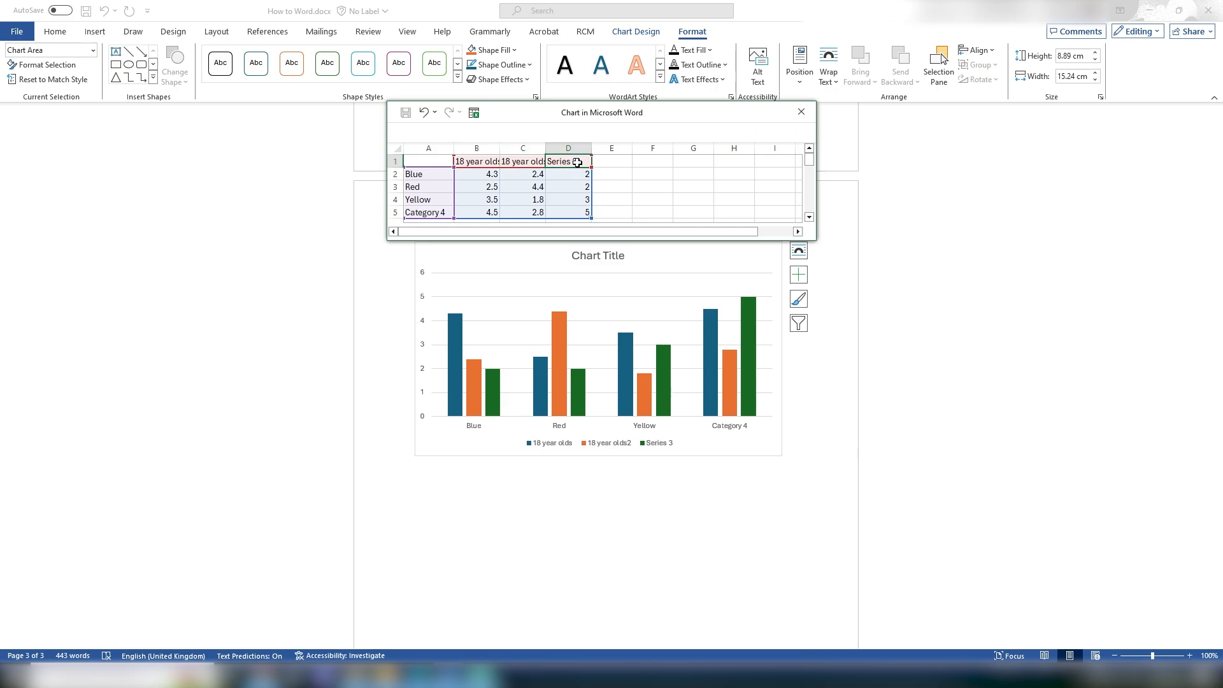
pyautogui.write('18 year olds3')
# - Change the second series header to "19 year olds2" and the third to "20 year olds3"
pyautogui.doubleClick(512, 162)
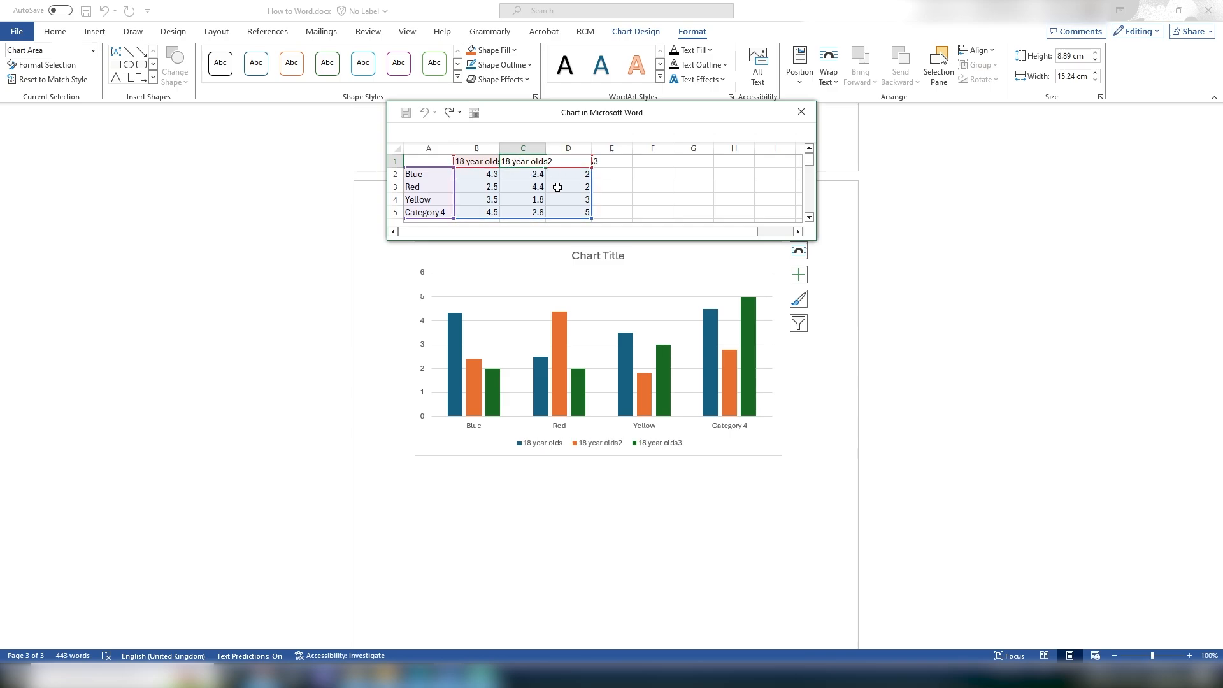
pyautogui.press('BackSpace')
pyautogui.write('9')
pyautogui.click(580, 188)
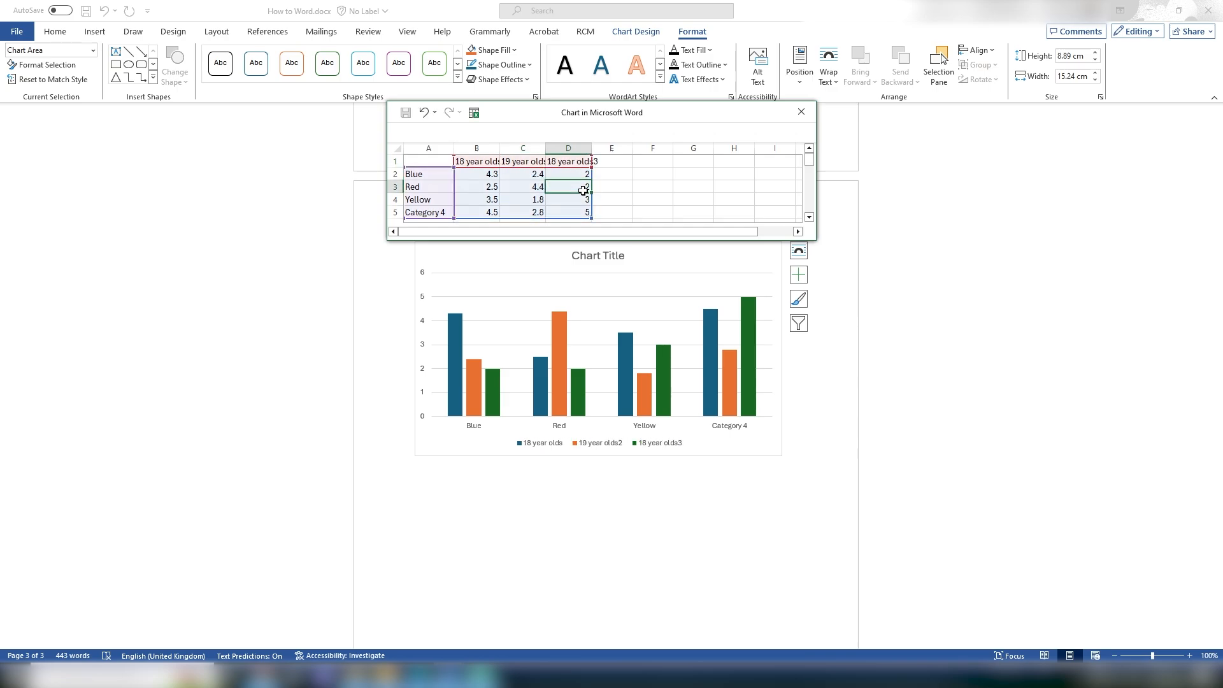
pyautogui.doubleClick(555, 161)
pyautogui.press('BackSpace')
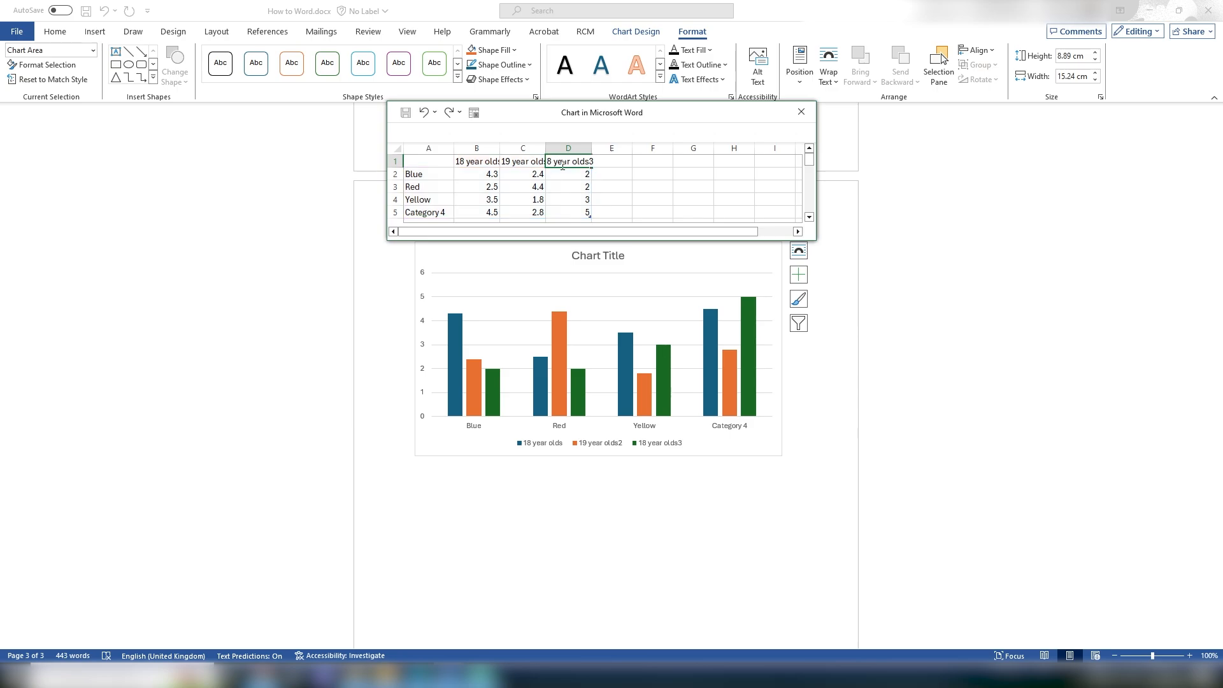
pyautogui.press('Delete')
pyautogui.write('20')
# - Enter 5, 8 and 10 as the Blue row's values in the chart's data sheet
pyautogui.click(491, 179)
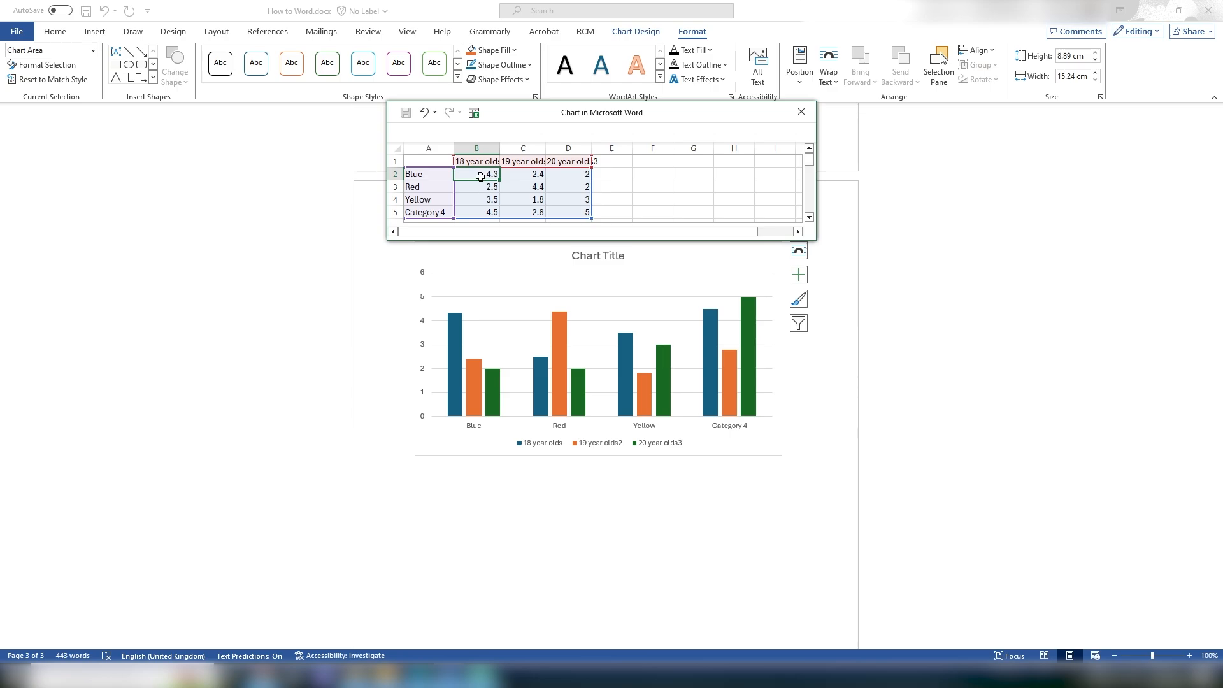
pyautogui.write('5')
pyautogui.click(505, 176)
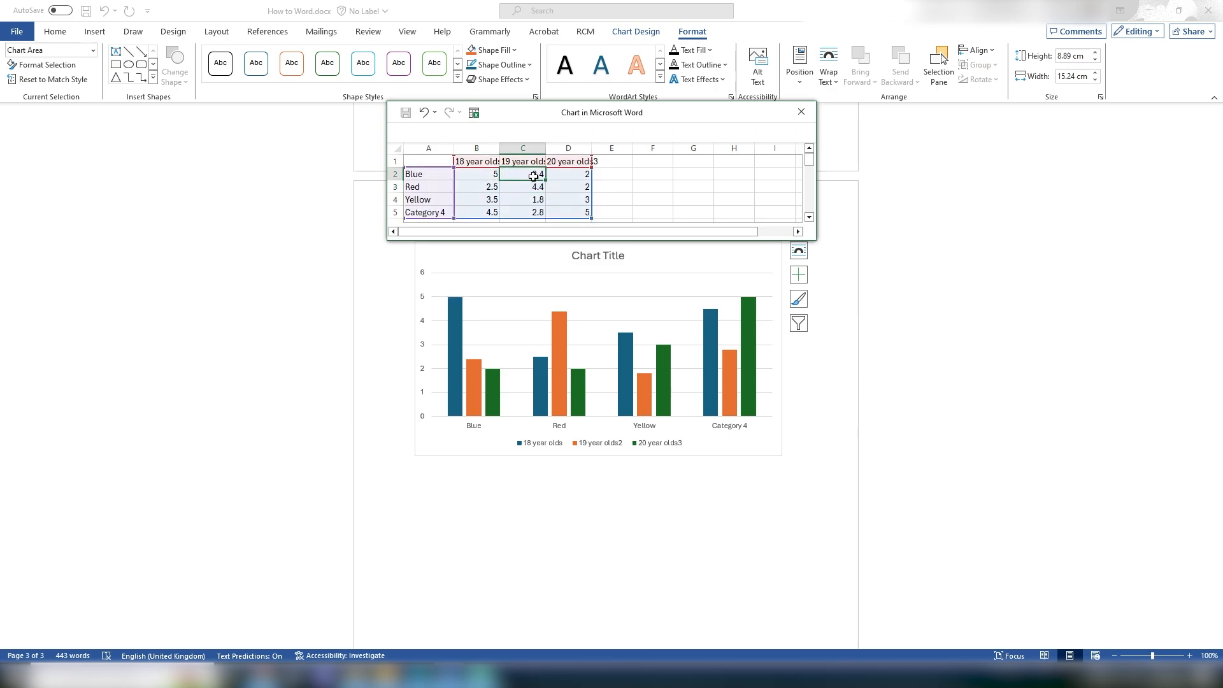
pyautogui.write('8')
pyautogui.click(576, 180)
pyautogui.write('0')
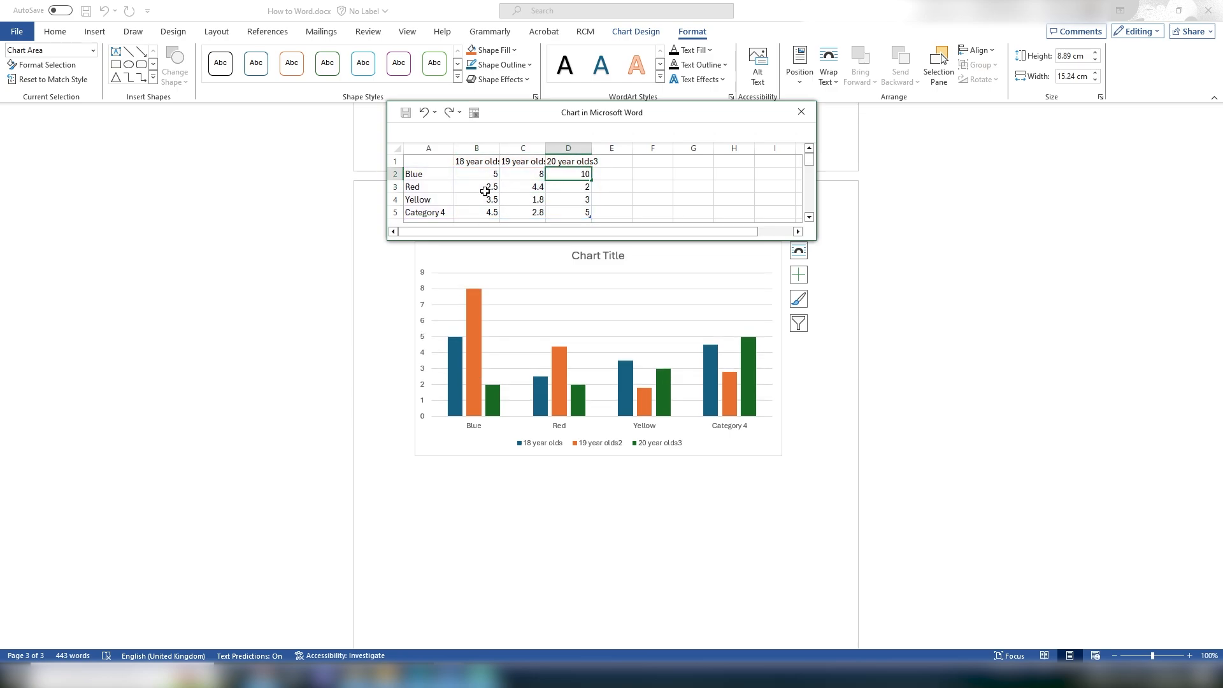
# - Set the Red row's values in the data sheet to 57, 45 and 22
pyautogui.click(480, 188)
pyautogui.write('57')
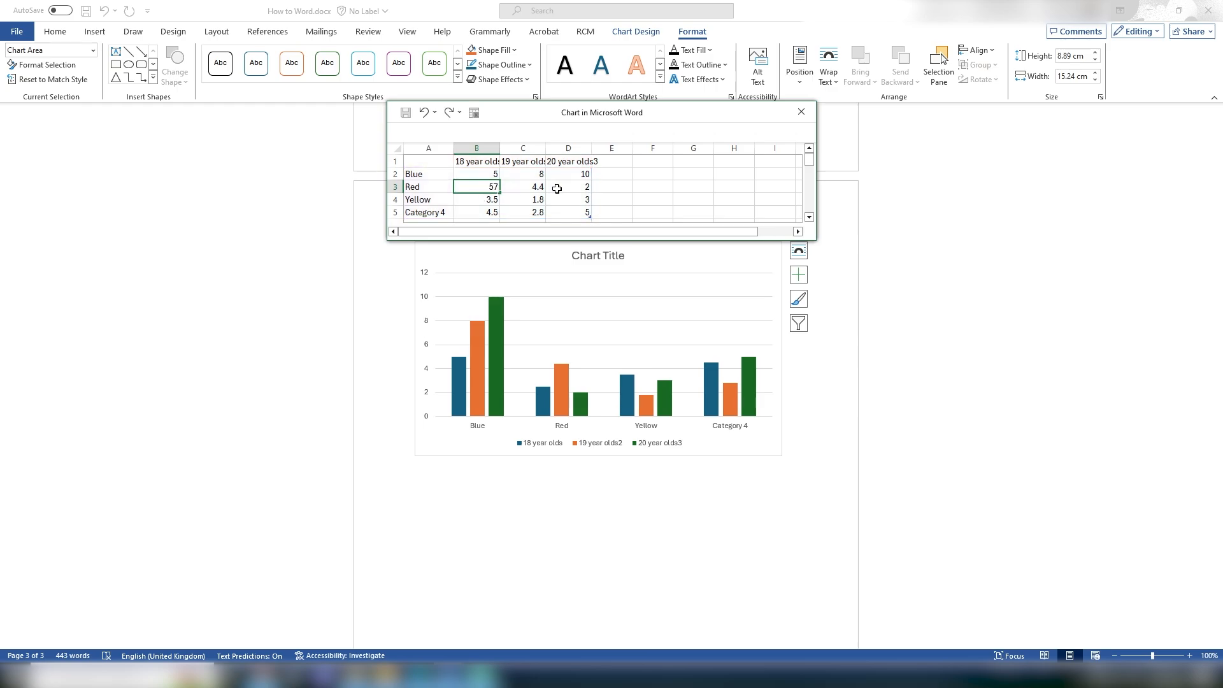
pyautogui.click(528, 188)
pyautogui.write('45')
pyautogui.click(574, 190)
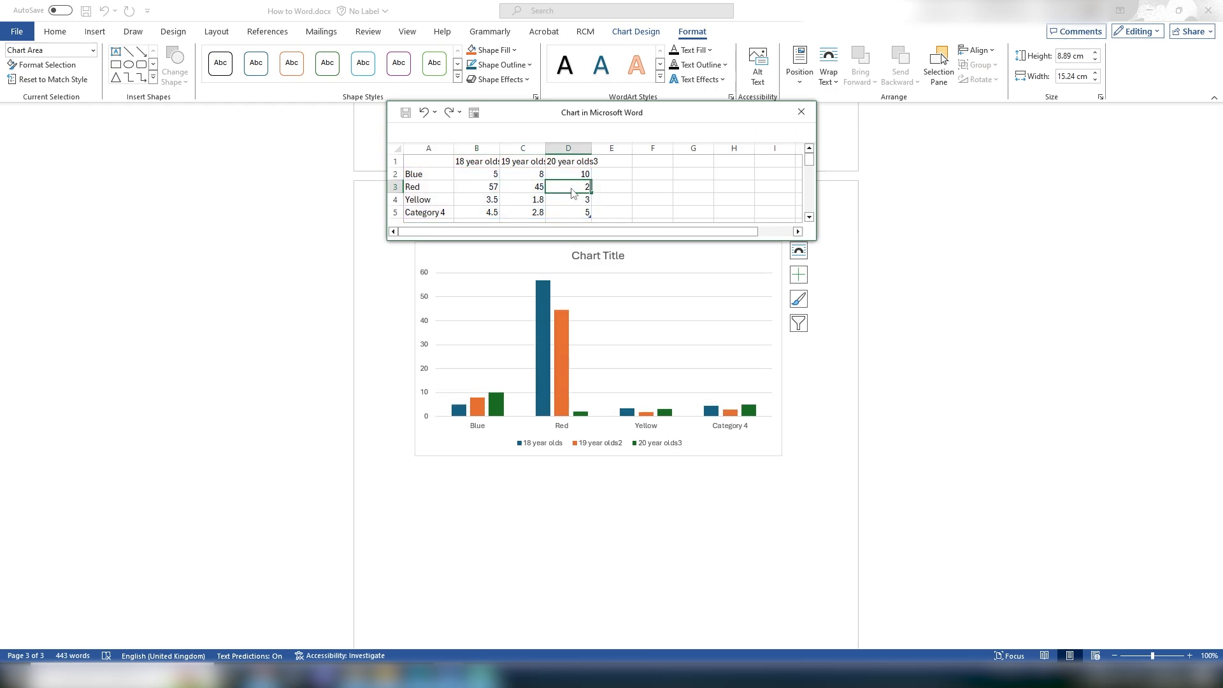
pyautogui.write('22')
# - Set the Yellow row's values in the data sheet to 24, 56 and 75
pyautogui.click(496, 202)
pyautogui.write('24')
pyautogui.click(518, 204)
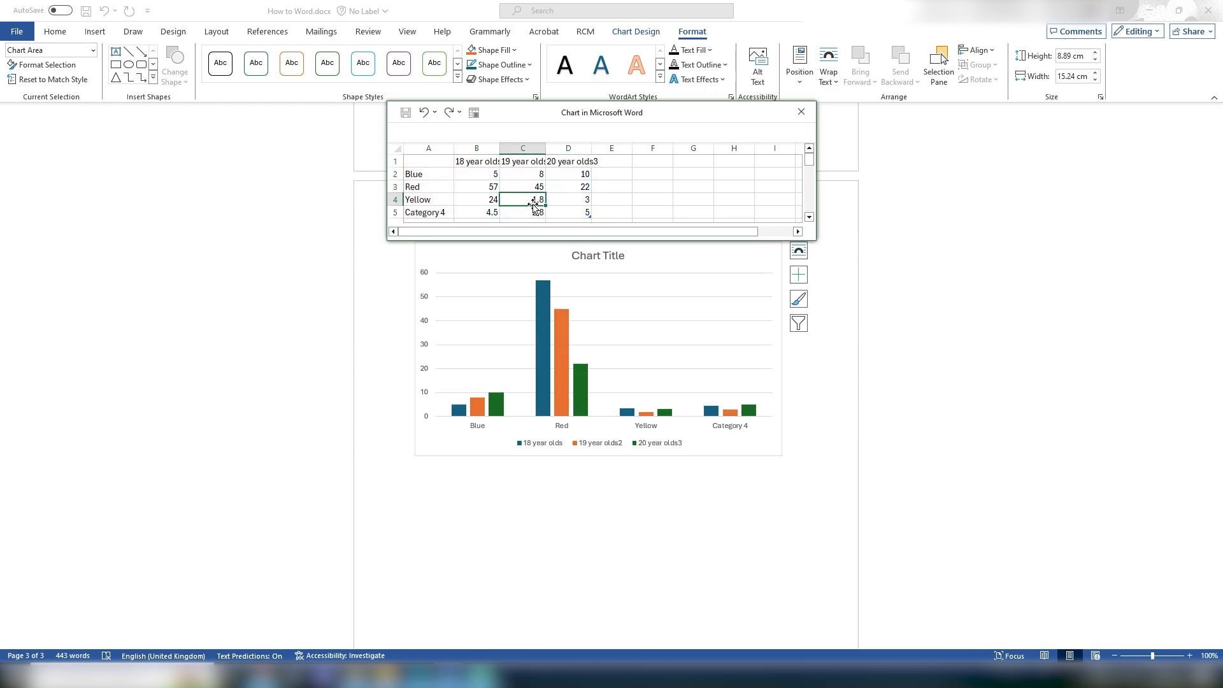
pyautogui.write('56')
pyautogui.click(571, 204)
pyautogui.write('75')
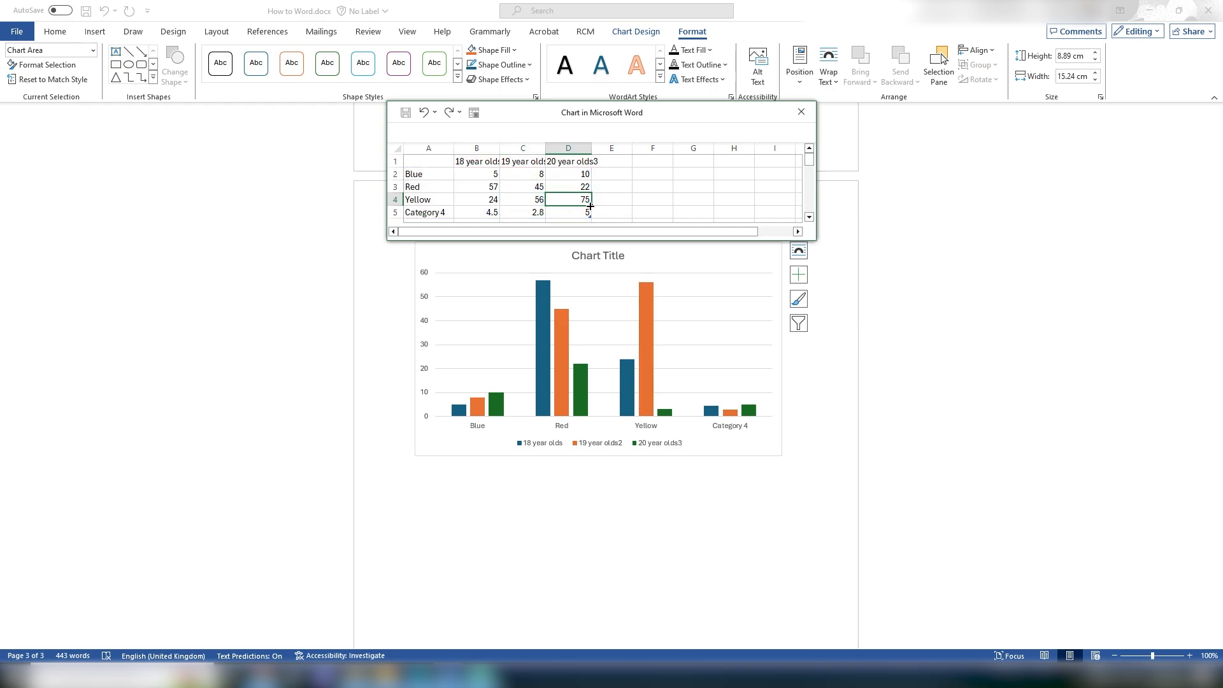
# - Clear the Category 4 label and its three values from row 5 of the data sheet
pyautogui.click(479, 208)
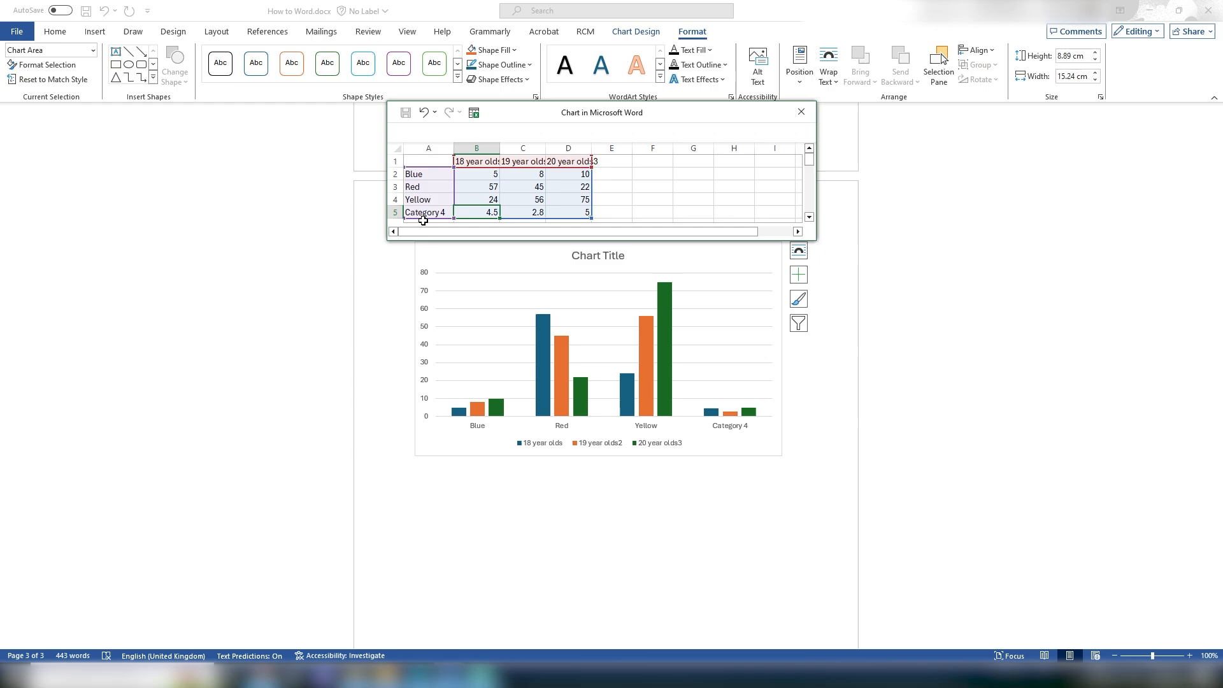
pyautogui.moveTo(423, 216); pyautogui.dragTo(571, 215)
pyautogui.press('BackSpace')
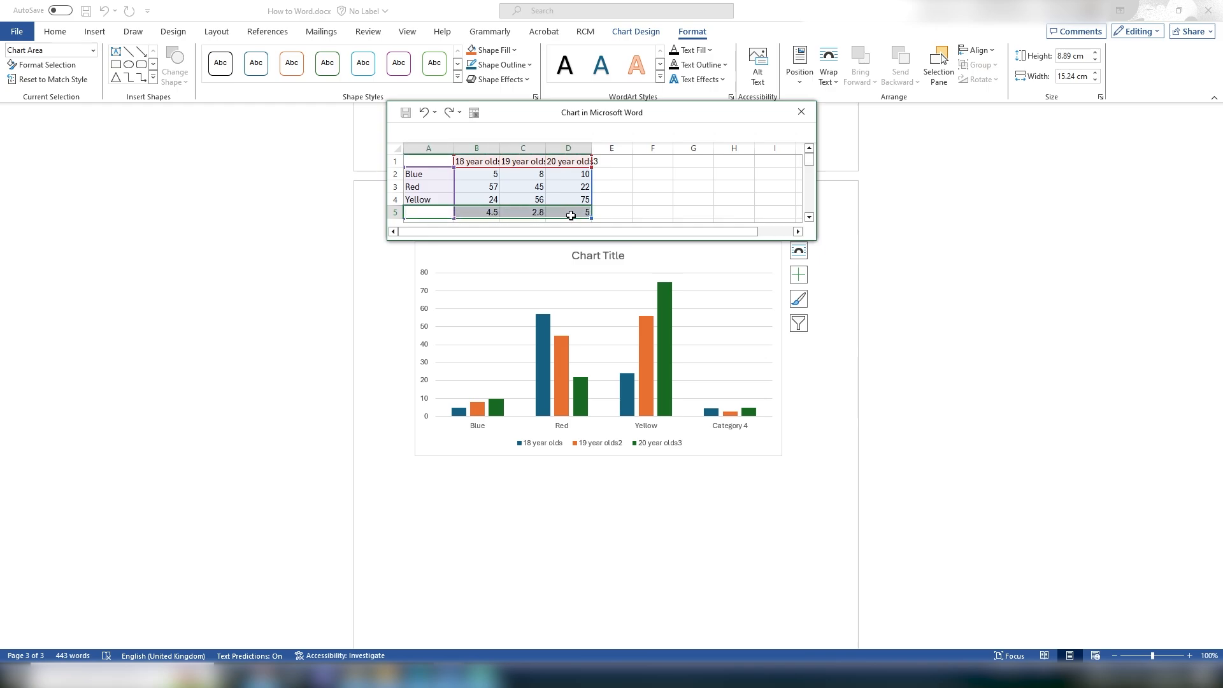
pyautogui.click(653, 212)
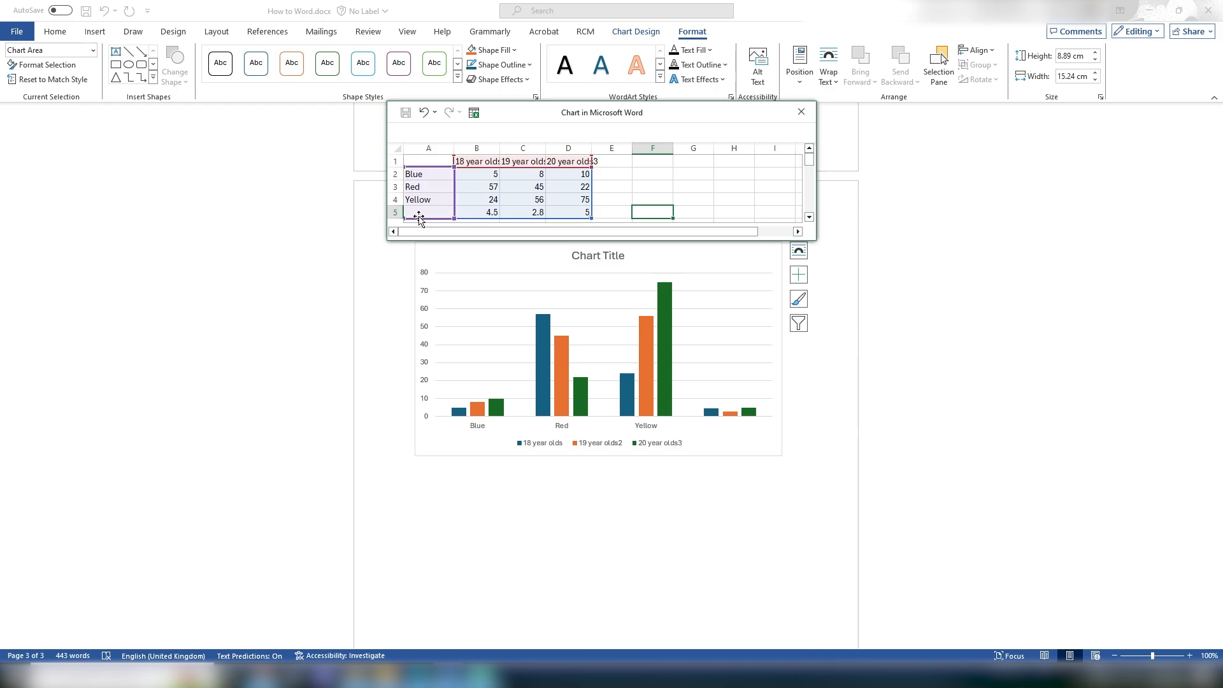
pyautogui.moveTo(475, 213); pyautogui.dragTo(577, 212)
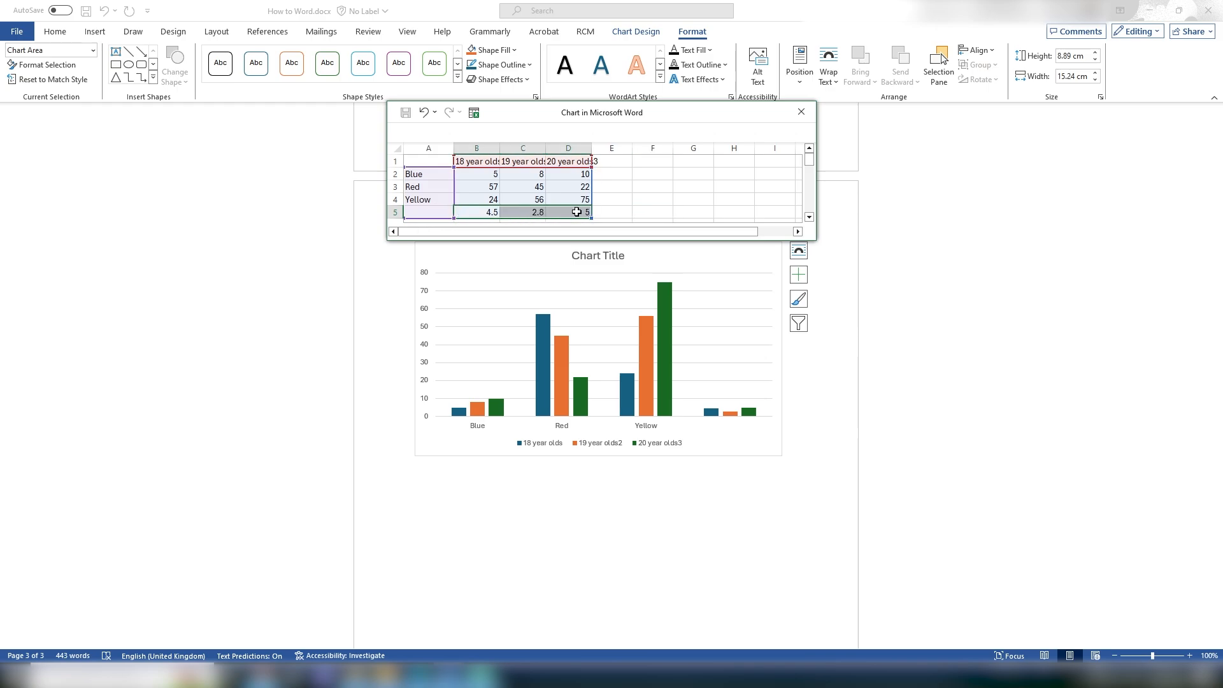
pyautogui.press('Delete')
pyautogui.click(654, 202)
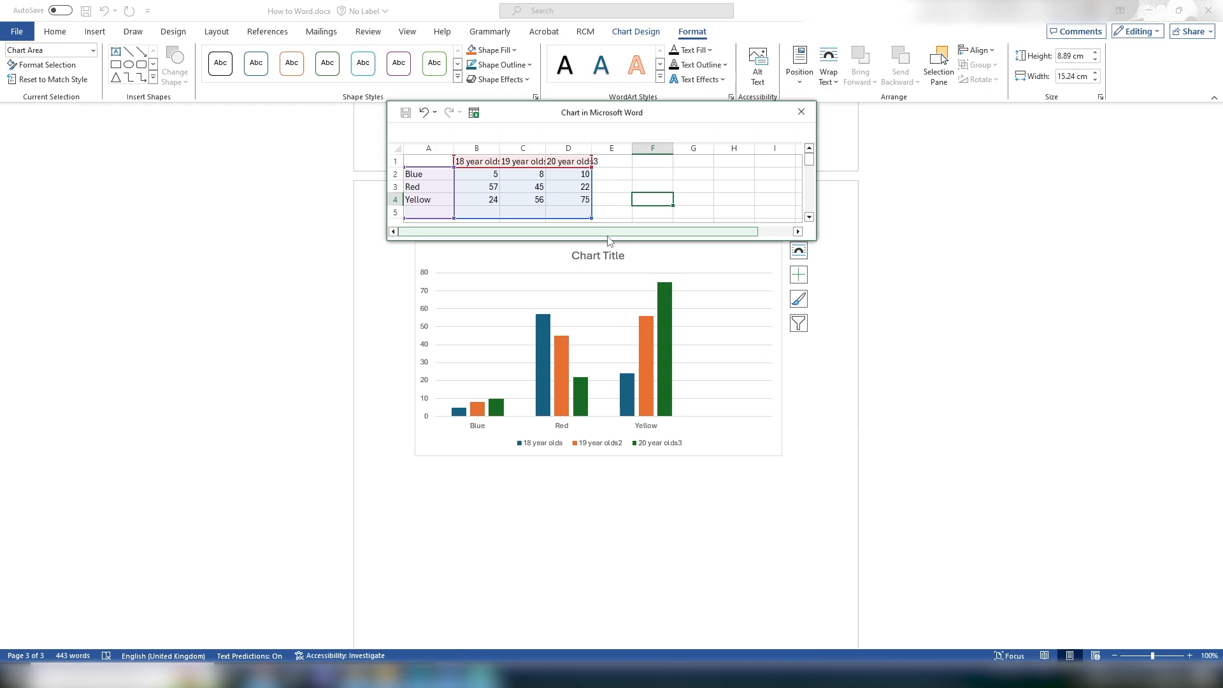
# - Make the data sheet window taller and shrink the chart's data range to end at cell D4
pyautogui.moveTo(608, 241); pyautogui.dragTo(612, 292)
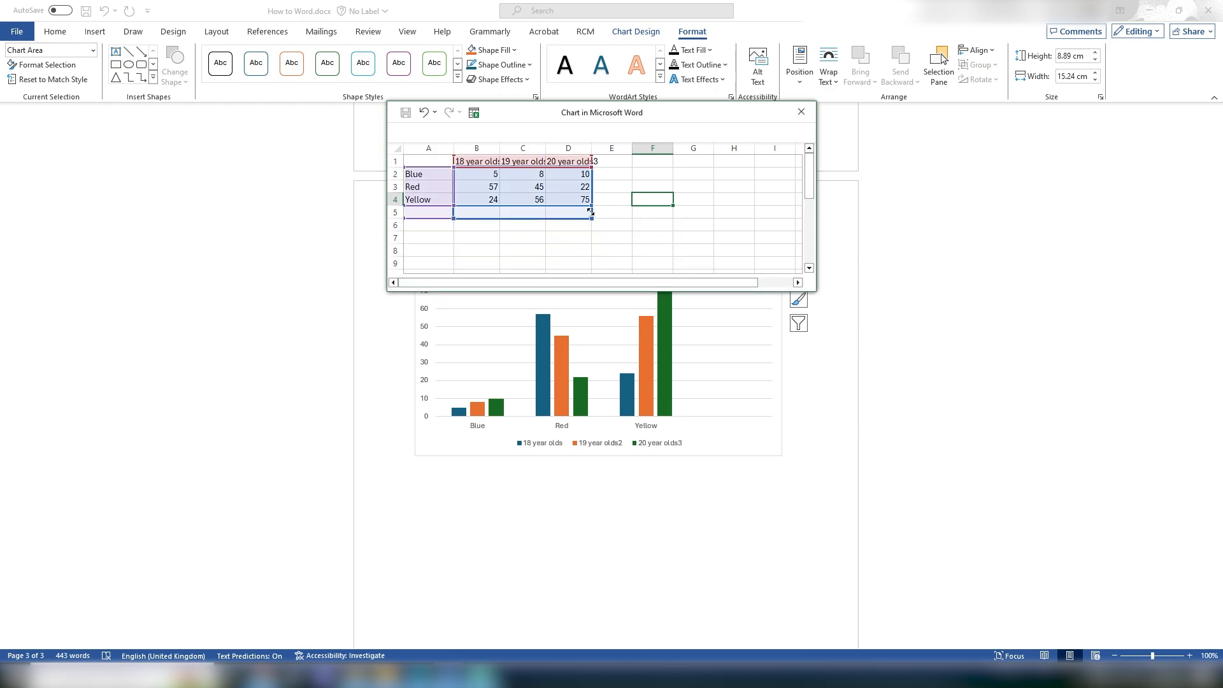
pyautogui.moveTo(590, 212); pyautogui.dragTo(587, 207)
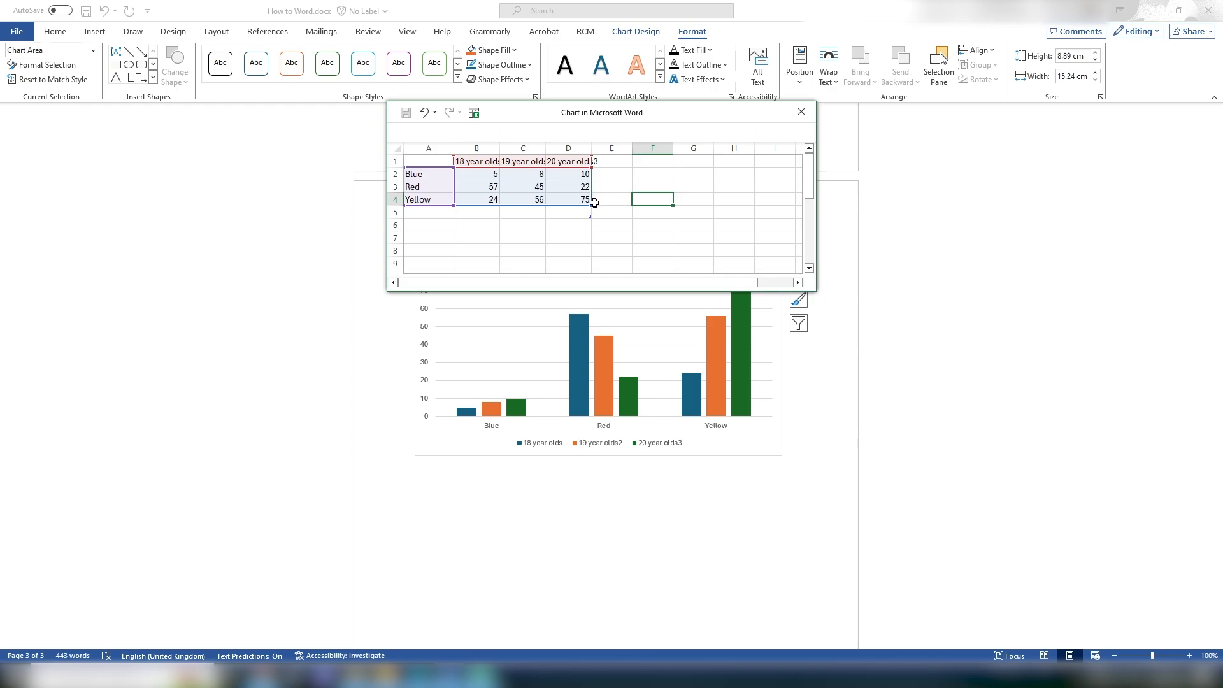
# - Try extending the chart's data range through column E and row 9, and shrink it back to D4
pyautogui.moveTo(591, 207); pyautogui.dragTo(615, 274)
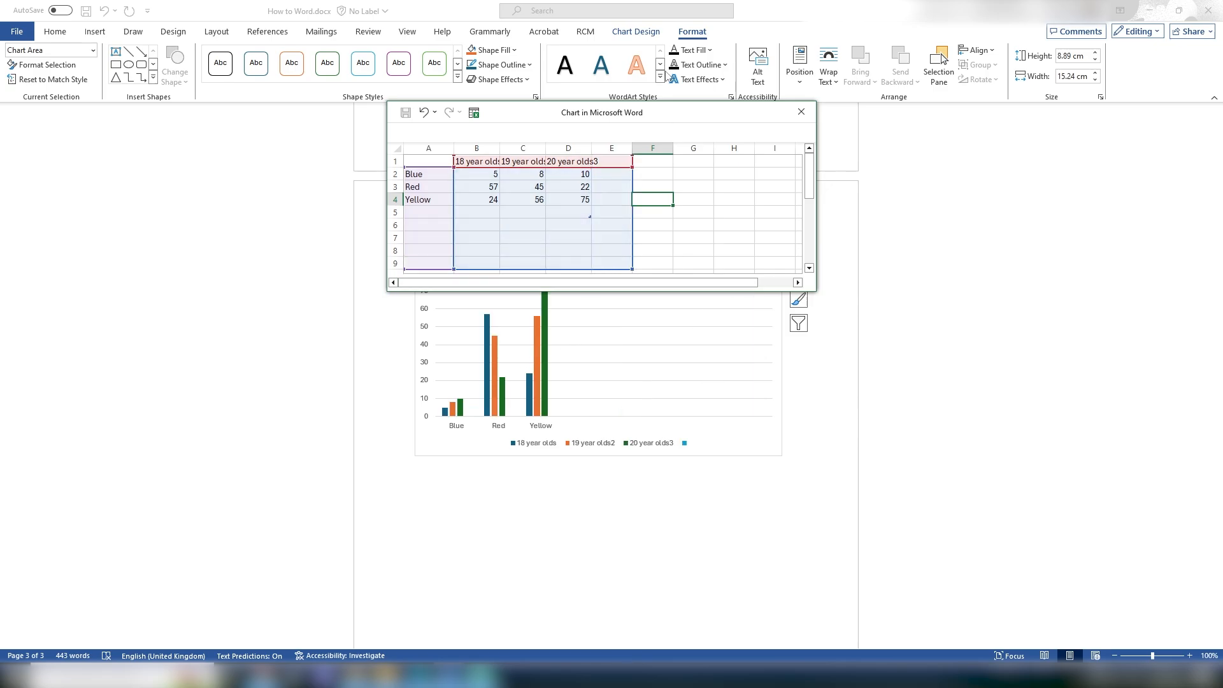
pyautogui.moveTo(663, 121); pyautogui.dragTo(601, 91)
pyautogui.moveTo(567, 242); pyautogui.dragTo(529, 175)
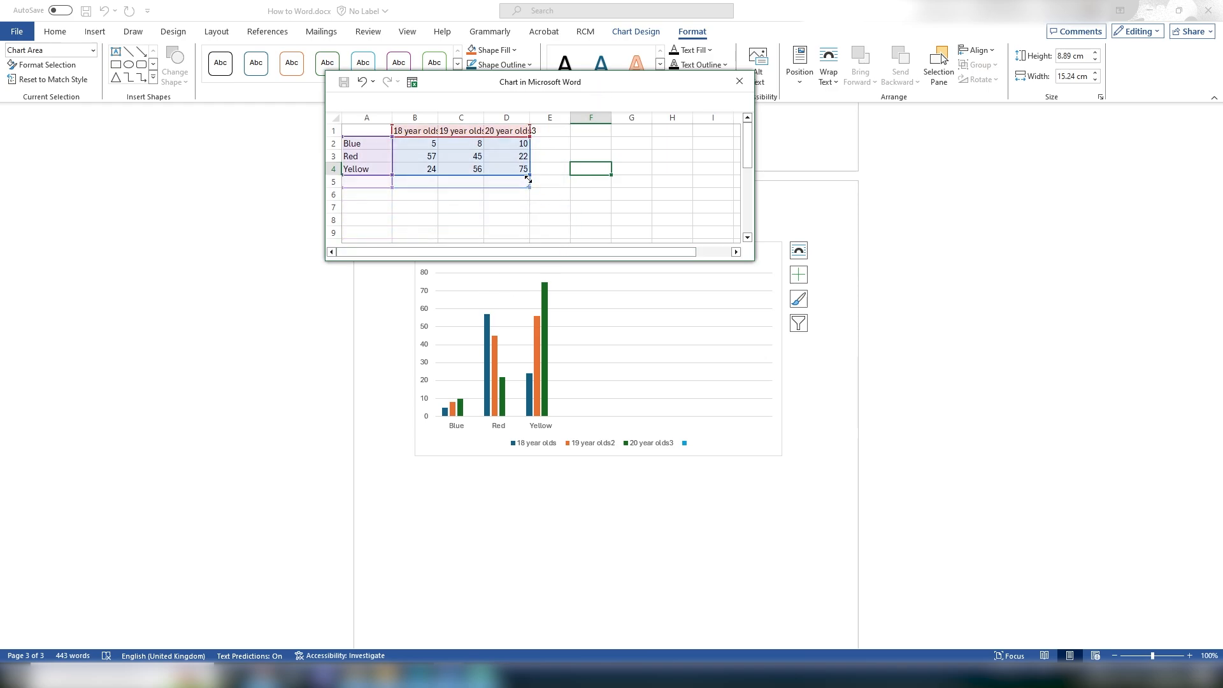
# - Close the chart's data sheet and select the chart area in the document
pyautogui.click(740, 81)
pyautogui.click(687, 362)
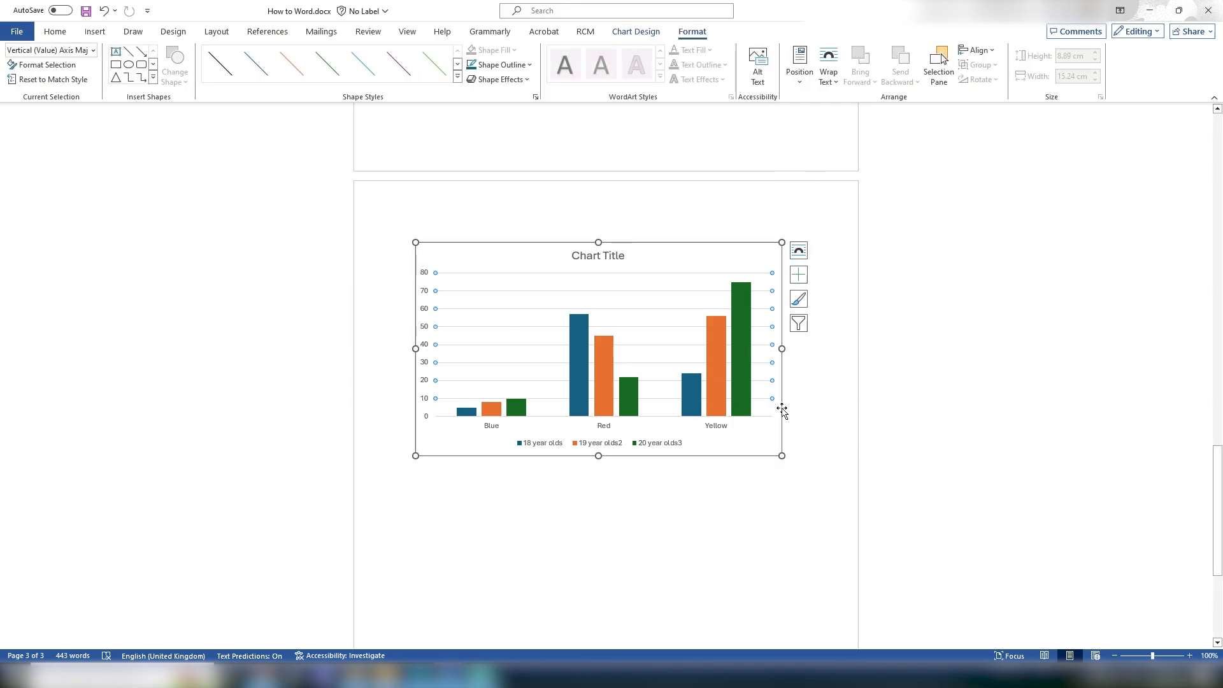
pyautogui.click(502, 269)
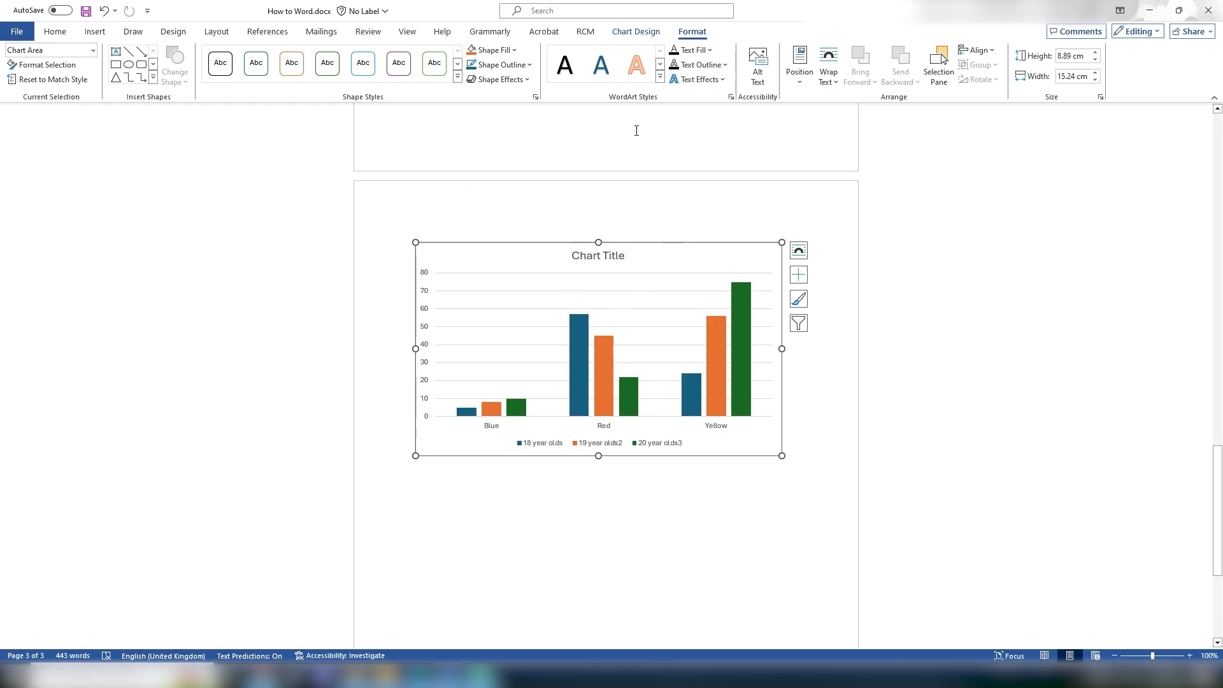
# - Preview a quick layout for the chart and add data labels at the Outside End position
pyautogui.click(634, 33)
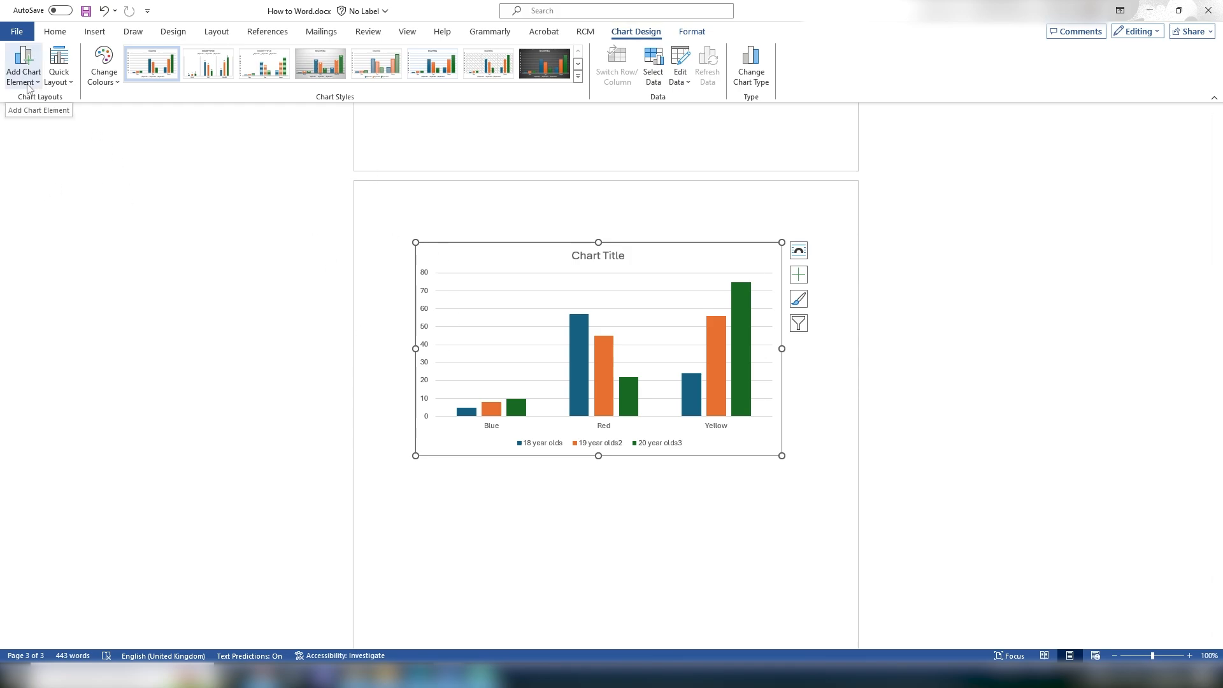
pyautogui.click(58, 83)
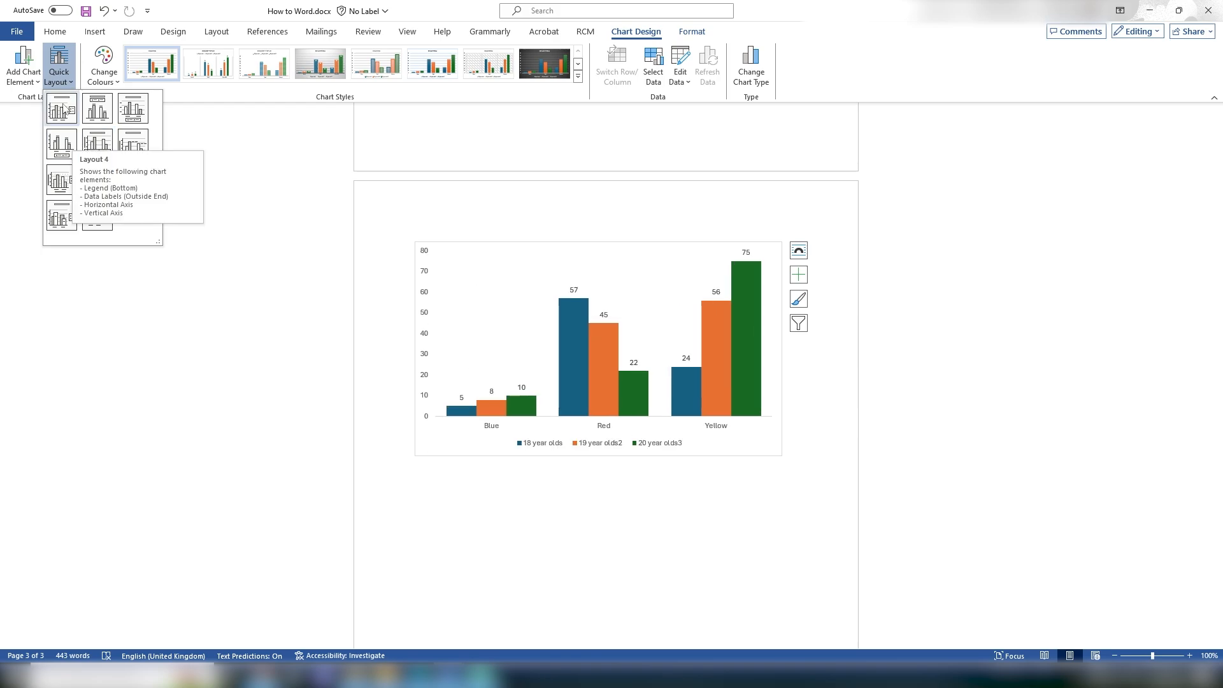
pyautogui.click(23, 64)
pyautogui.moveTo(46, 116)
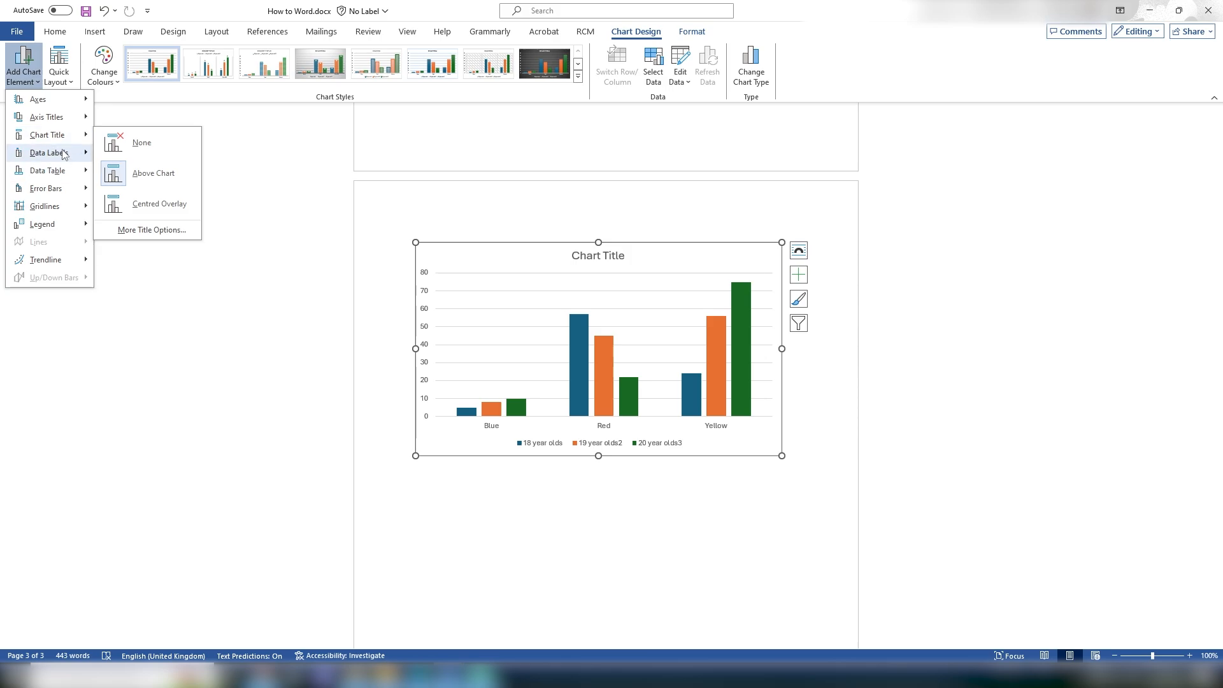
pyautogui.moveTo(67, 153)
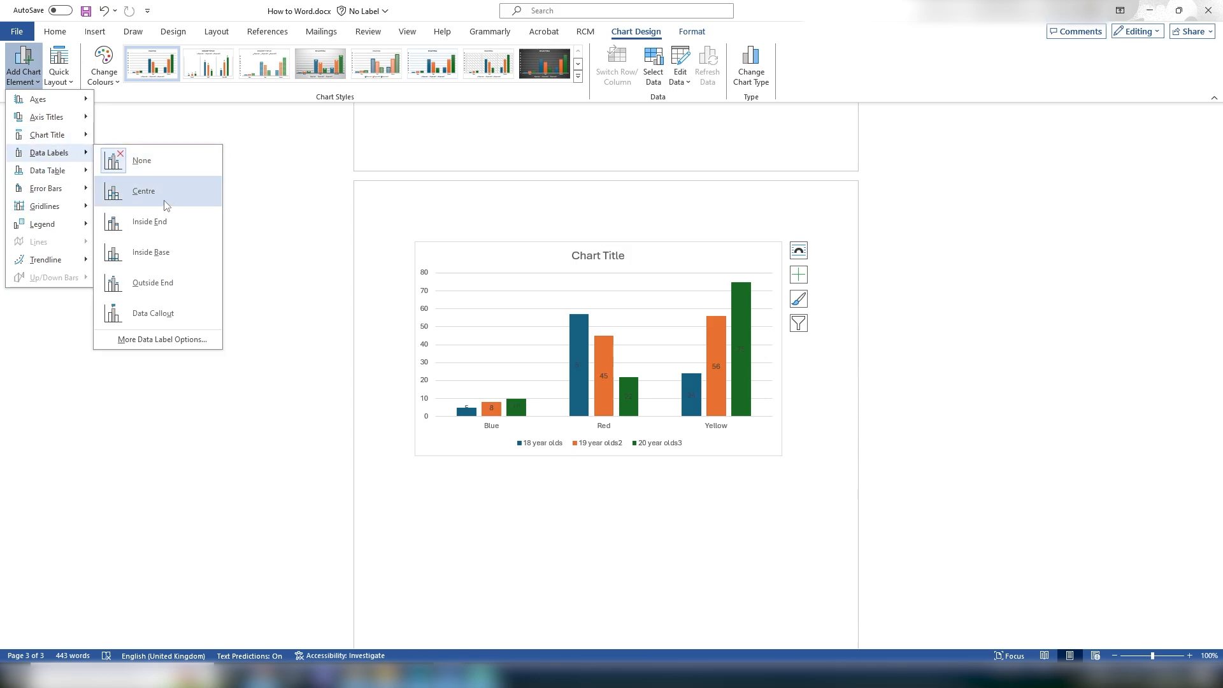
pyautogui.click(191, 293)
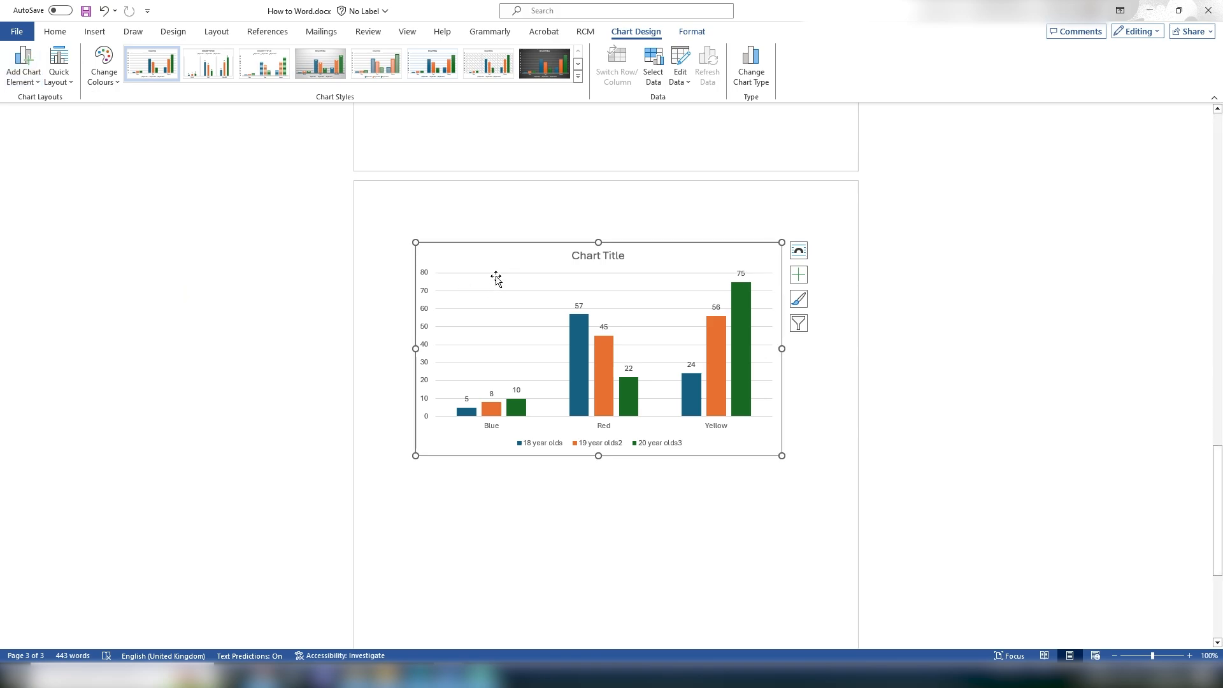
# - Look through the available chart styles, plot area commands and chart types without applying any of them
pyautogui.click(579, 77)
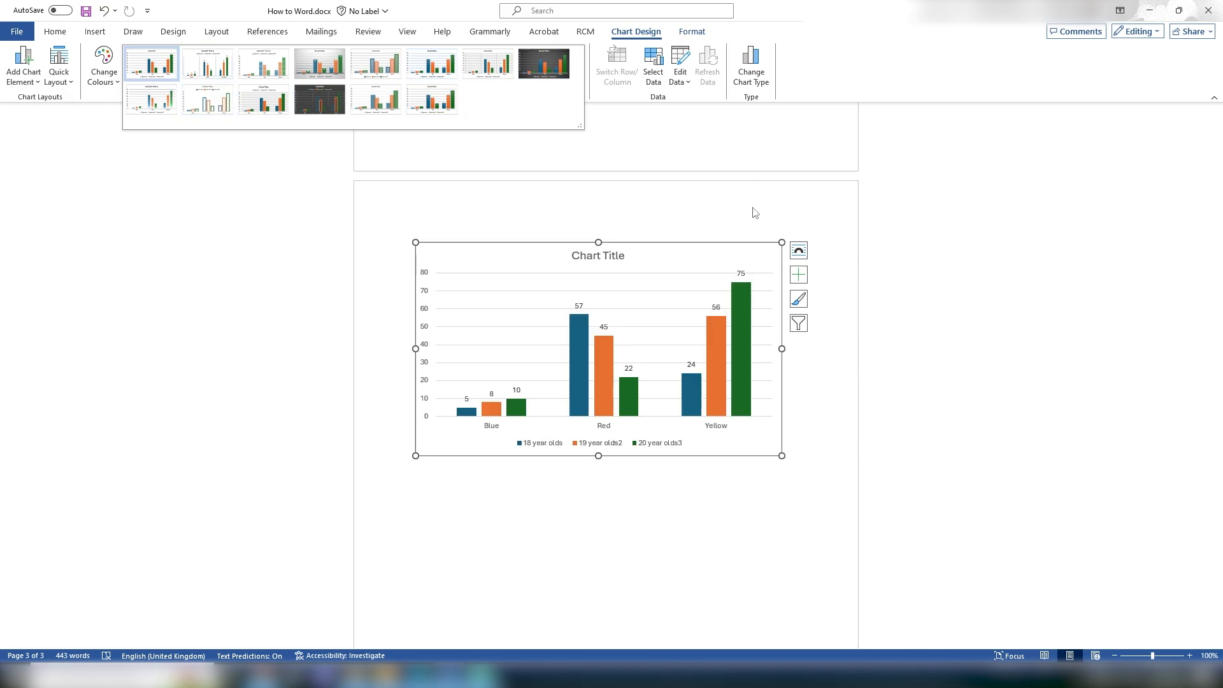
pyautogui.click(710, 179)
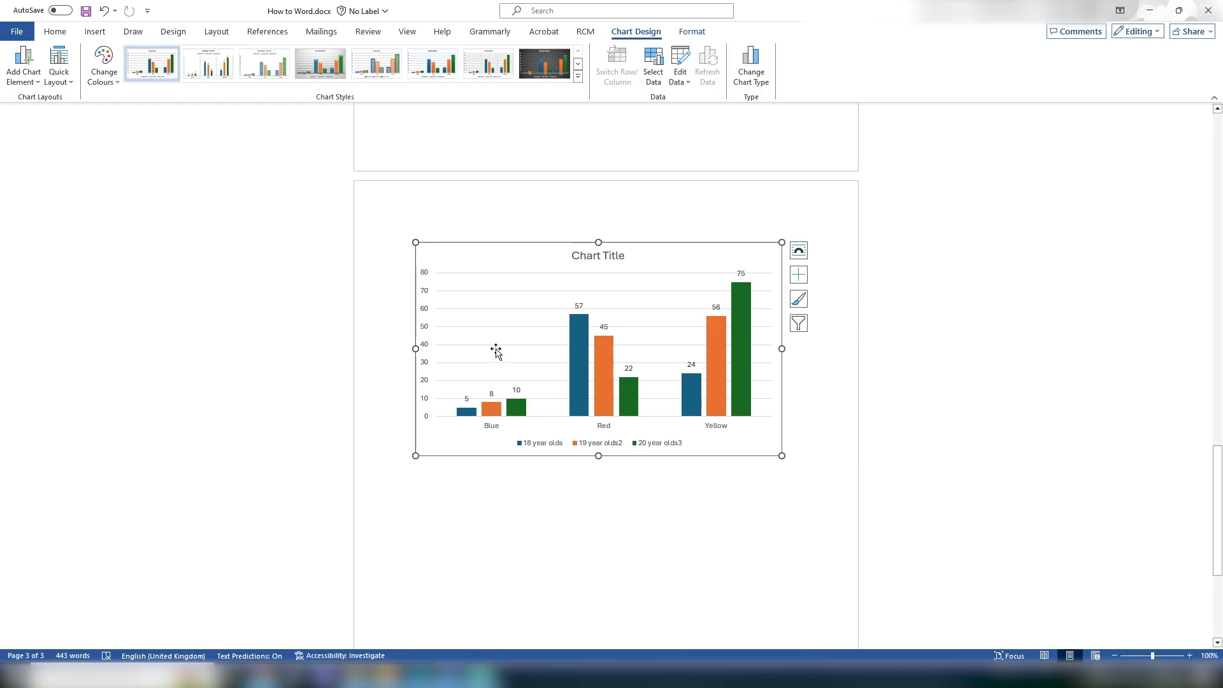
pyautogui.rightClick(594, 326)
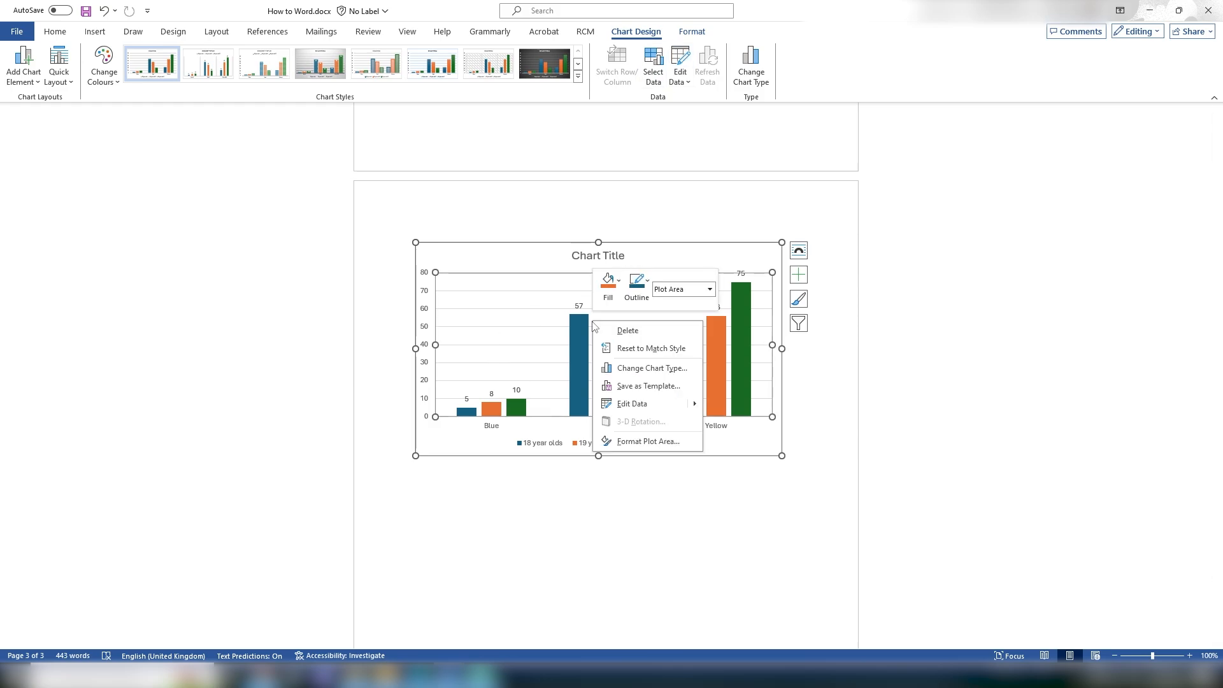
pyautogui.click(663, 214)
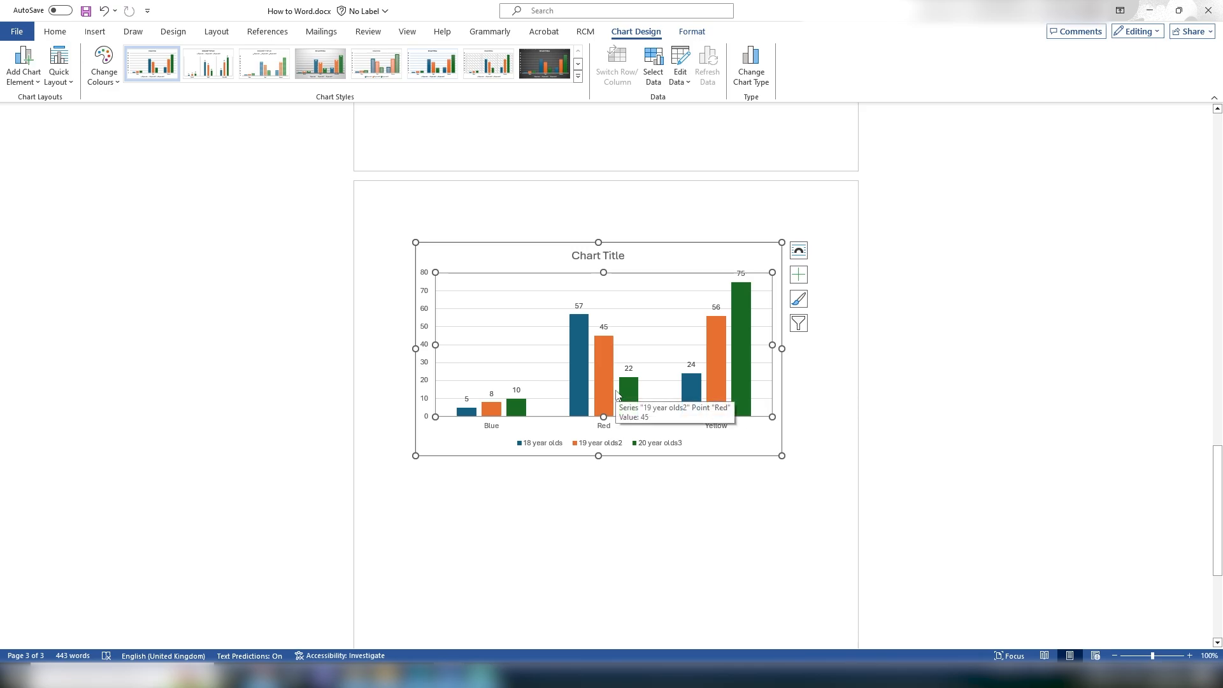
pyautogui.click(743, 71)
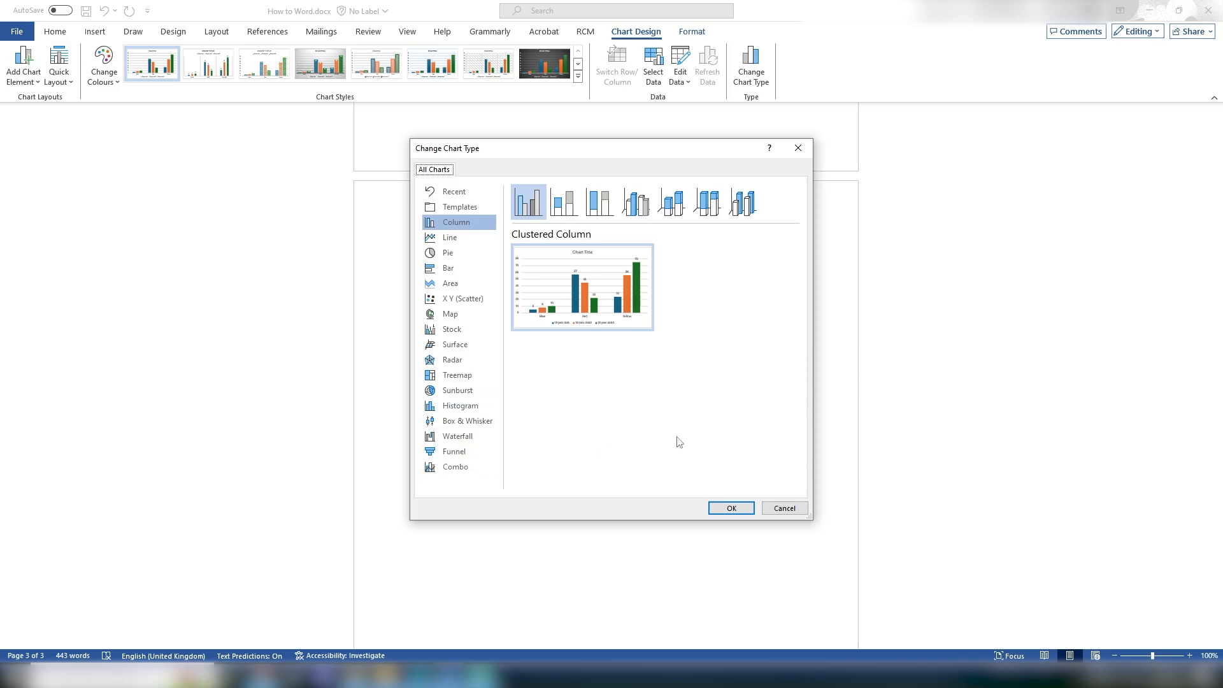
pyautogui.click(771, 511)
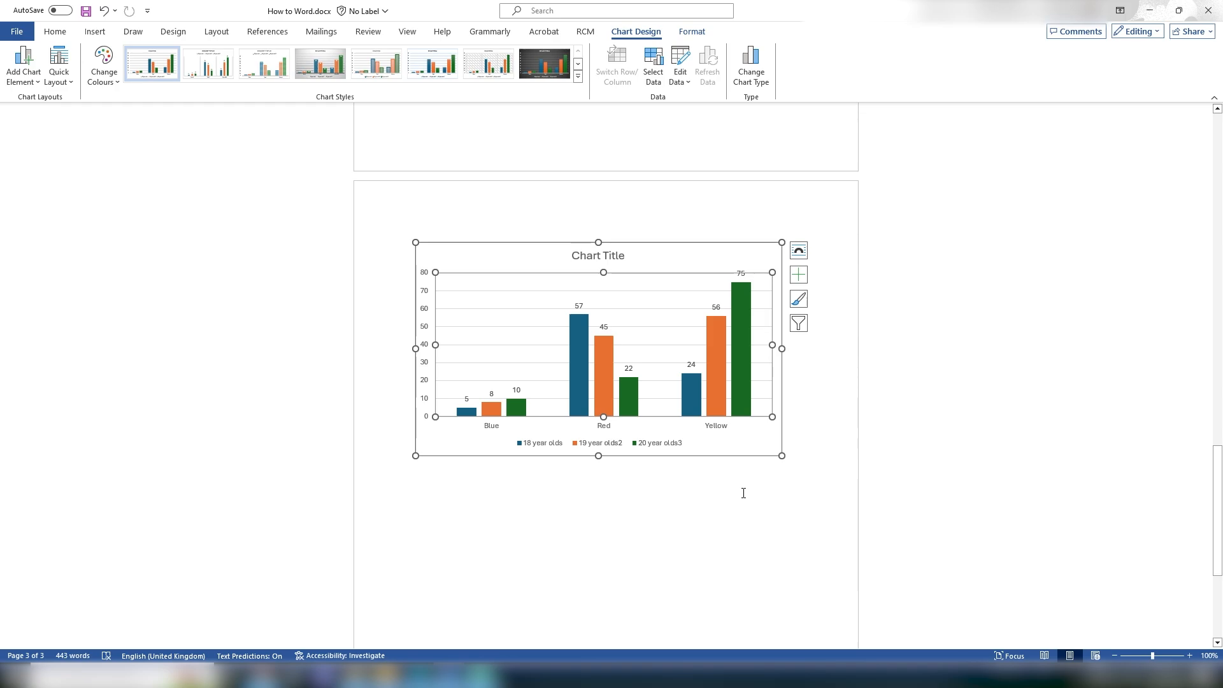
# - Replace the placeholder chart title with "Fav Colours"
pyautogui.click(585, 257)
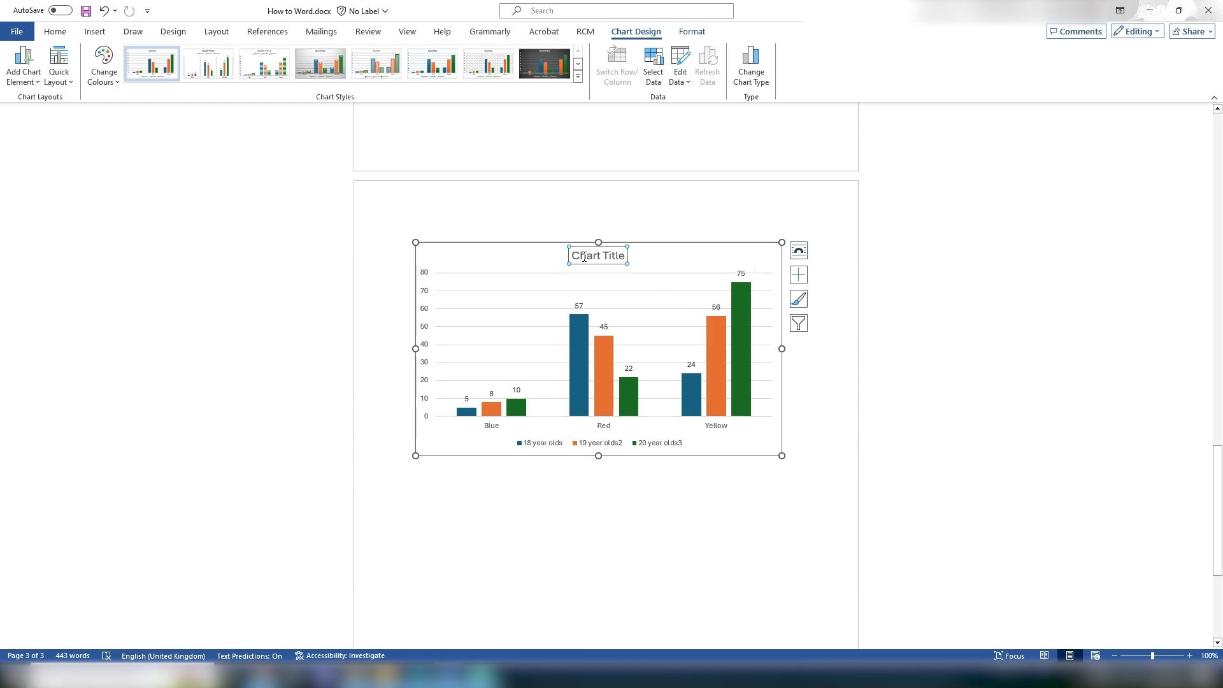
pyautogui.moveTo(575, 253); pyautogui.dragTo(627, 256)
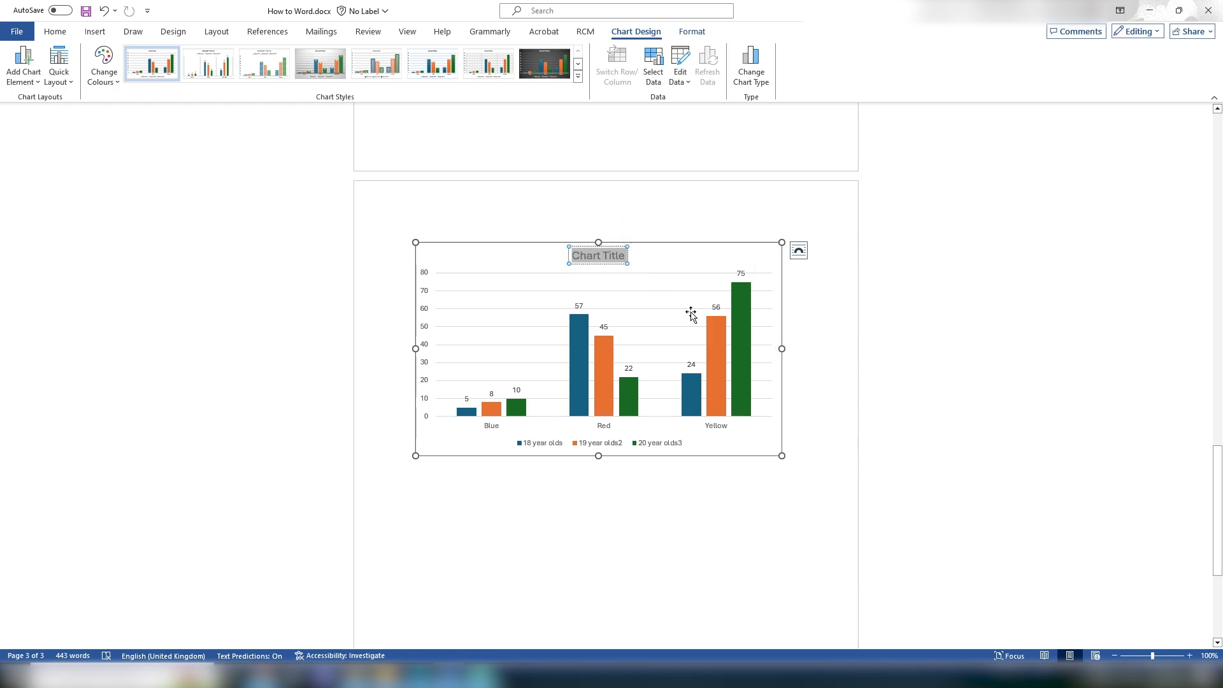
pyautogui.write('Fa')
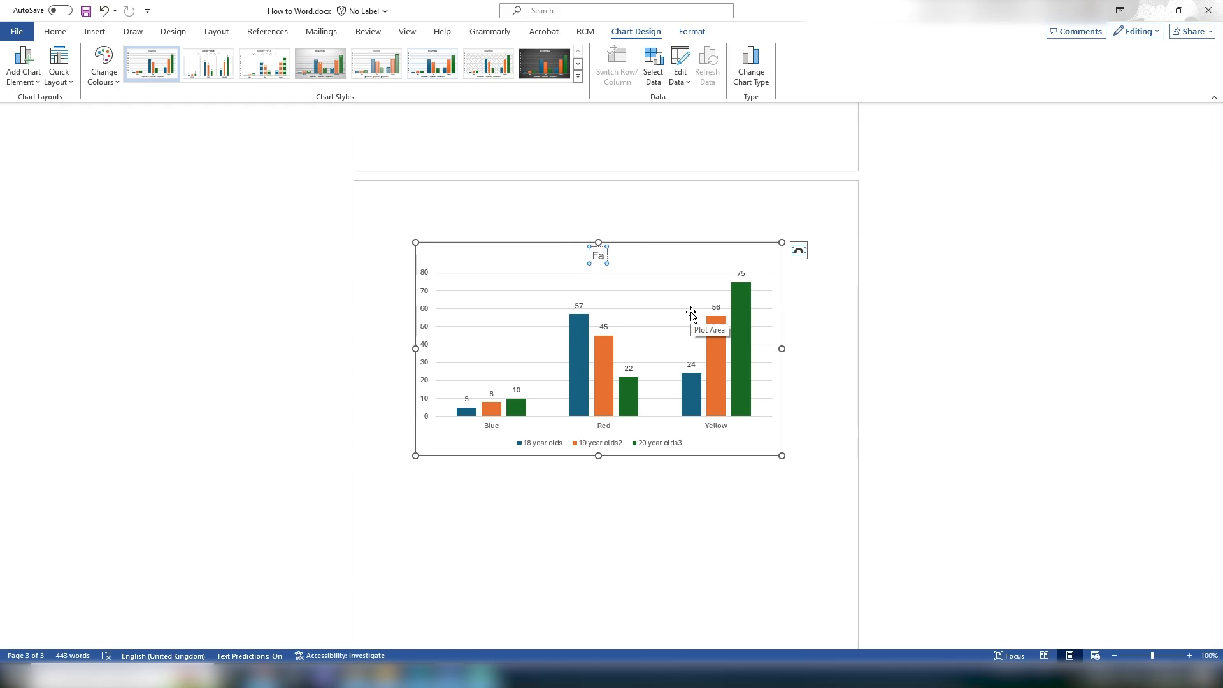
pyautogui.write('v Colours')
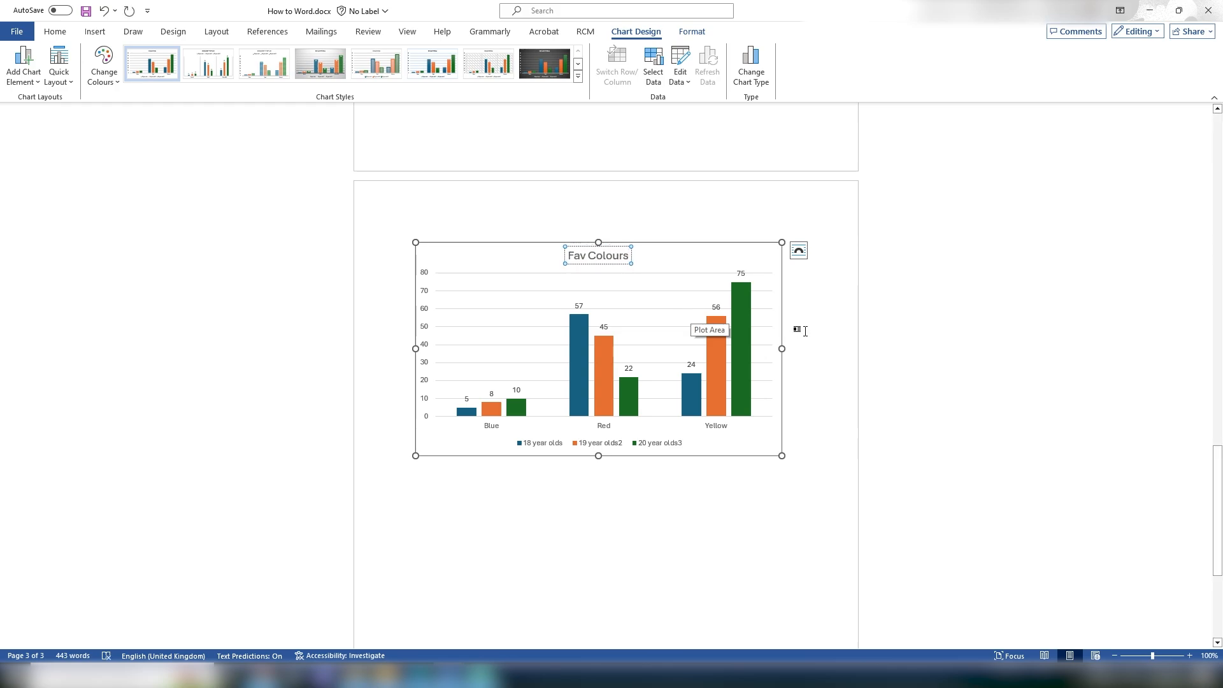
pyautogui.click(892, 338)
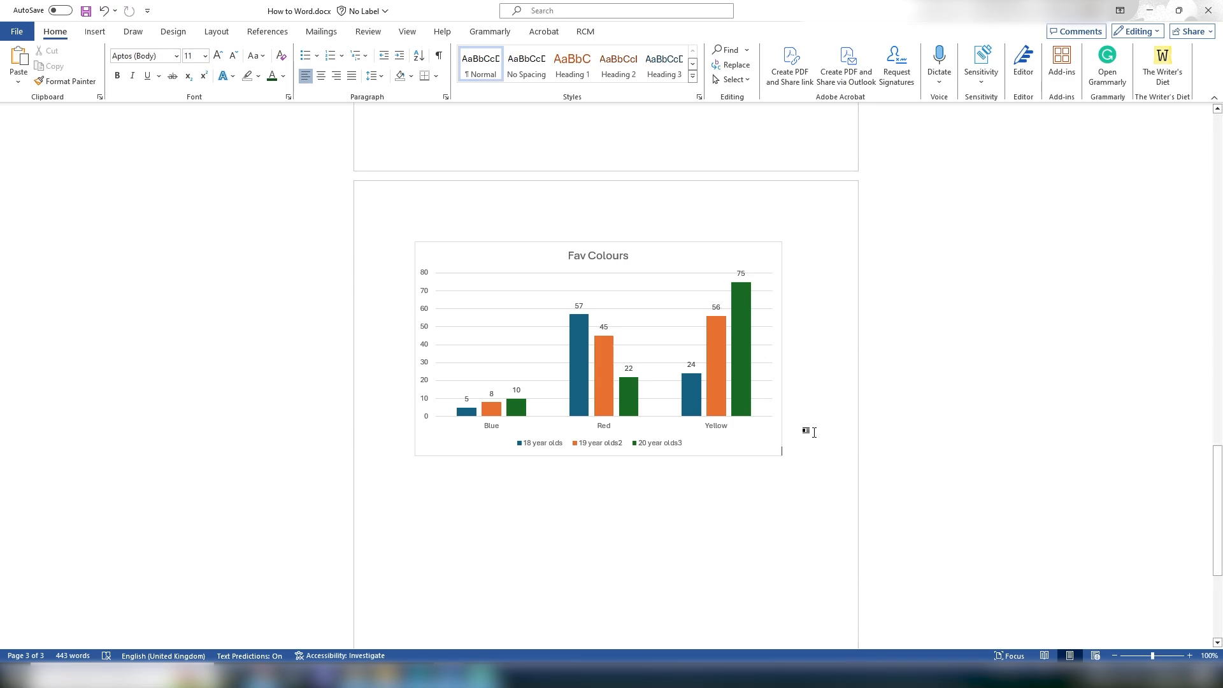
# - Delete the "Fav Colours" column chart from the document
pyautogui.moveTo(803, 447); pyautogui.dragTo(583, 324)
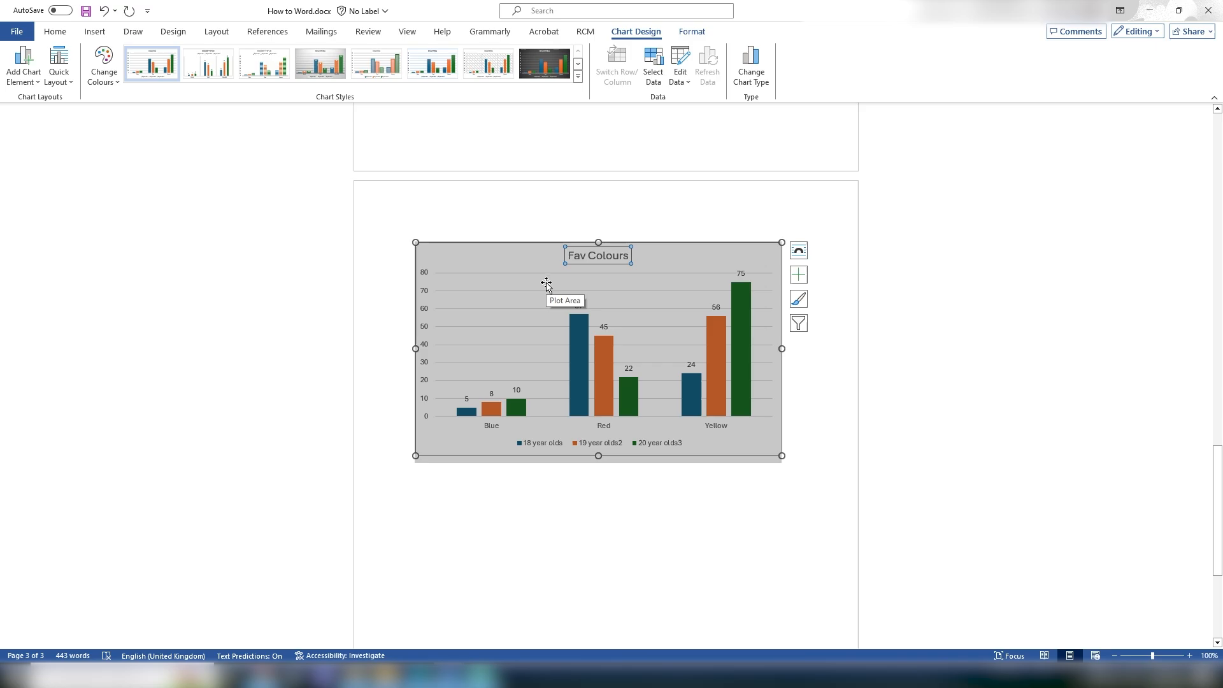
pyautogui.press('Delete')
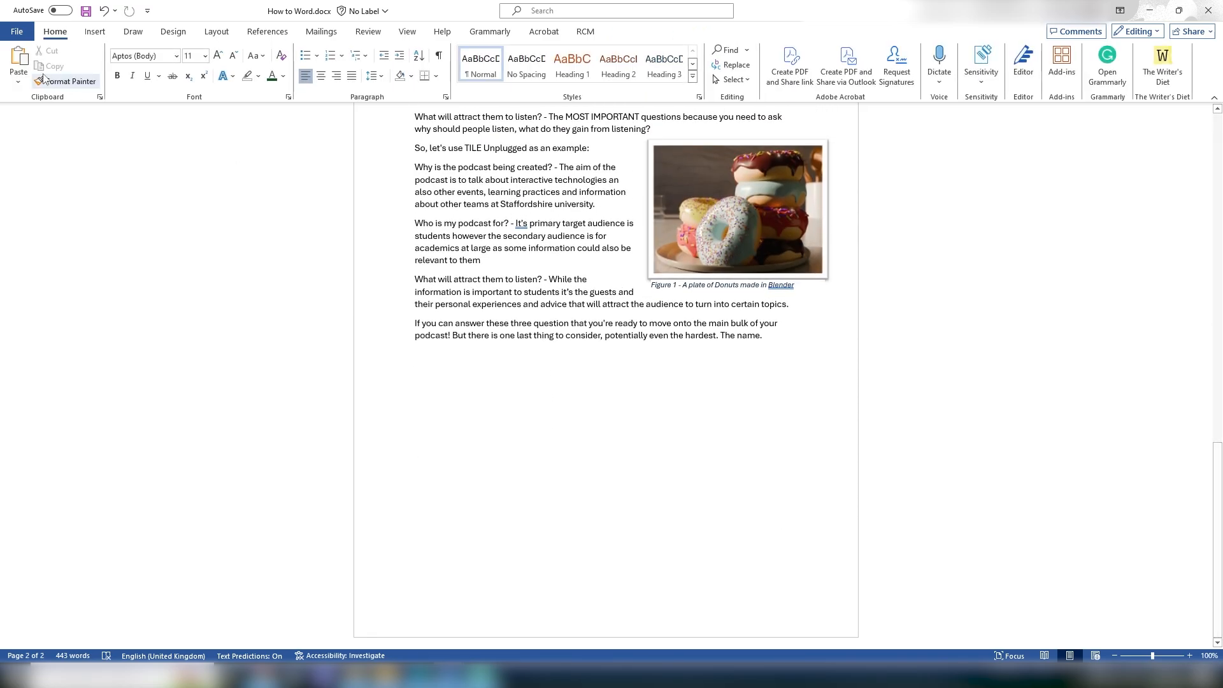
# - Link the text "Why am I making the podcast" under Important Questions to the copied YouTube video address
pyautogui.click(90, 33)
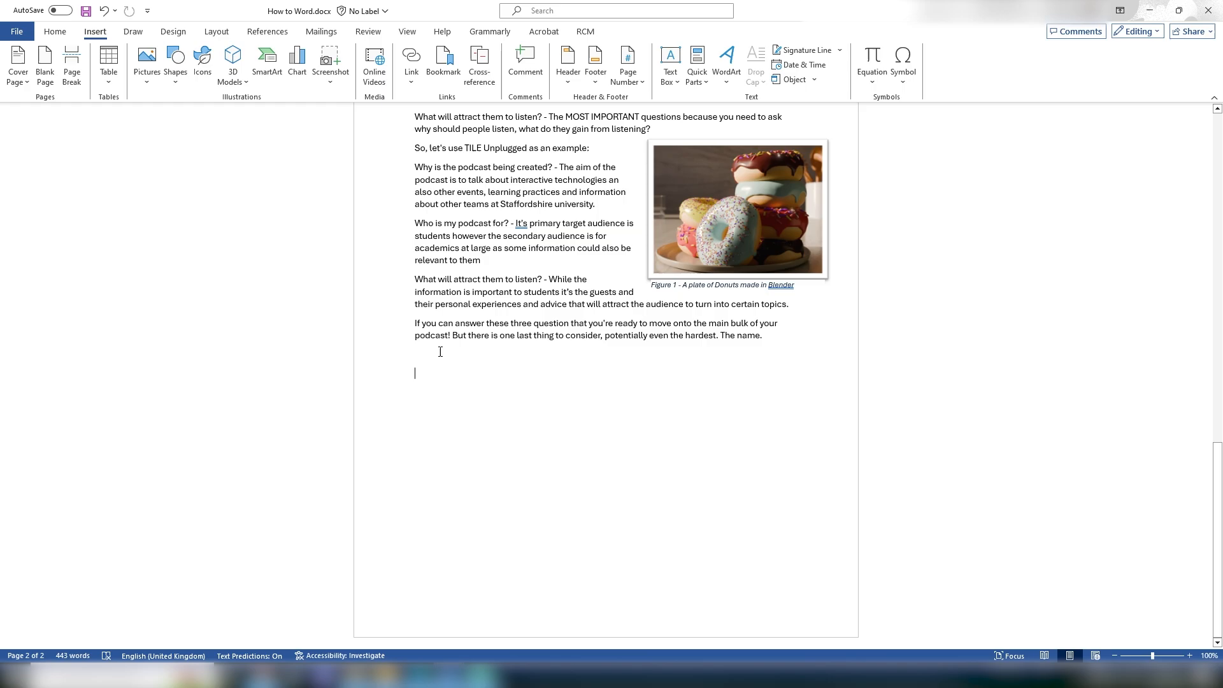
pyautogui.scroll(5, 570, 370)
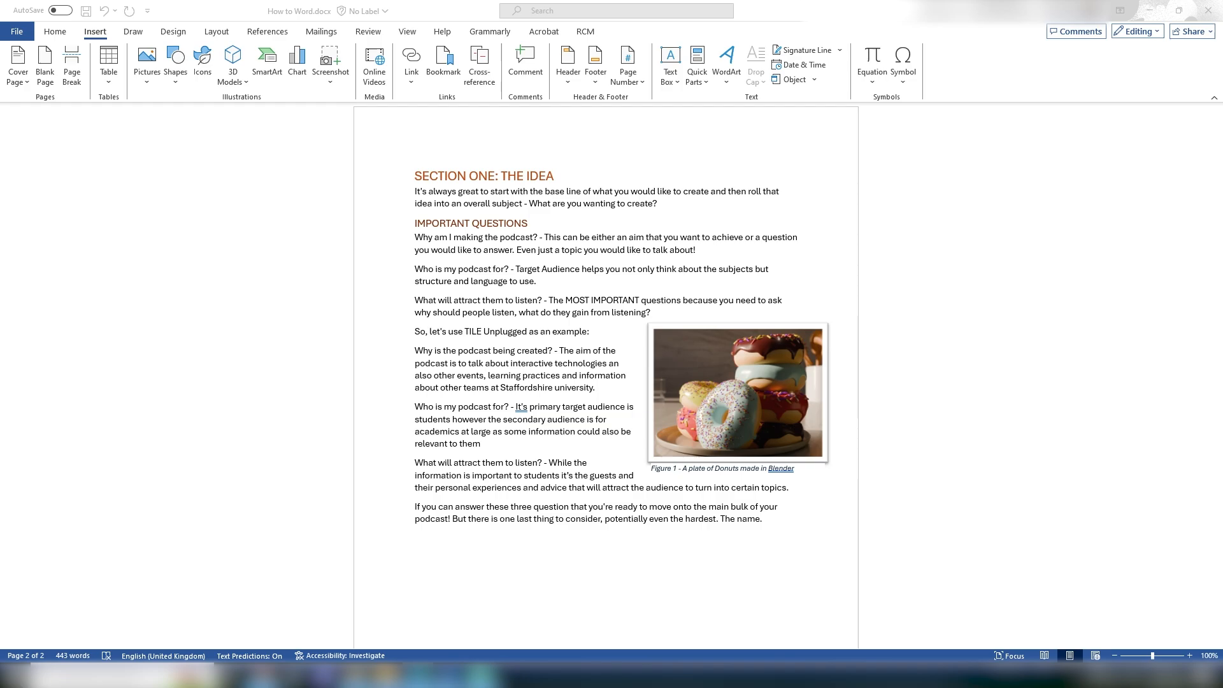
pyautogui.click(430, 243)
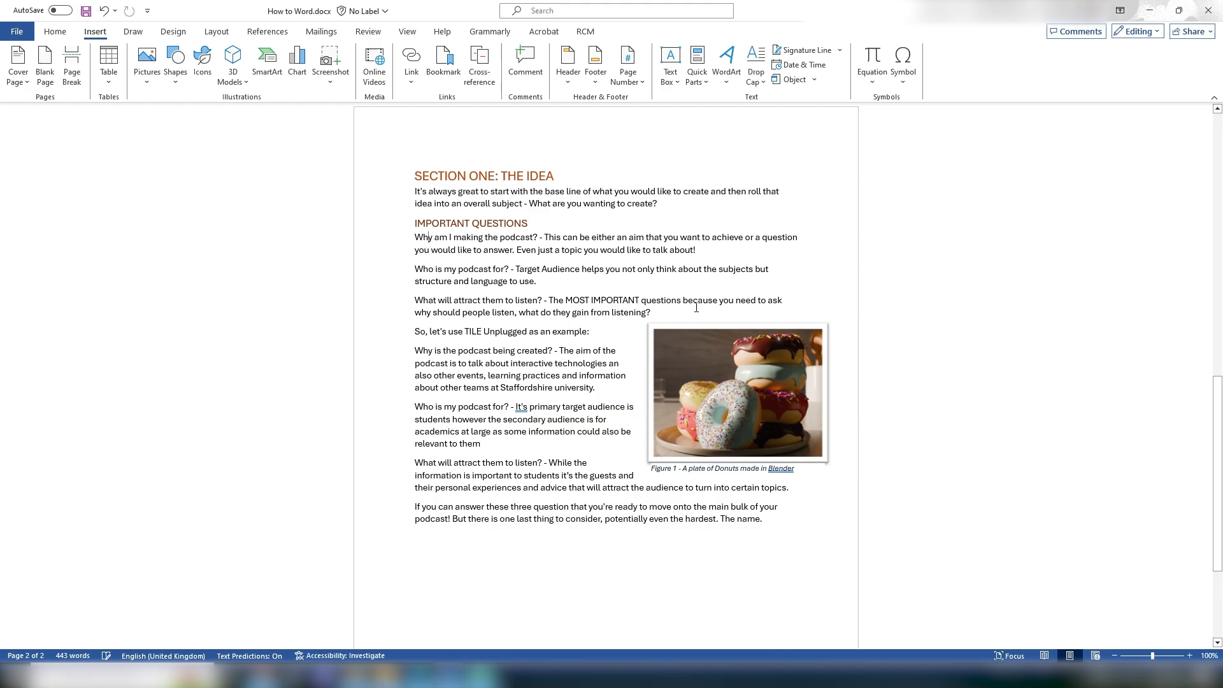
pyautogui.moveTo(465, 235); pyautogui.dragTo(531, 237)
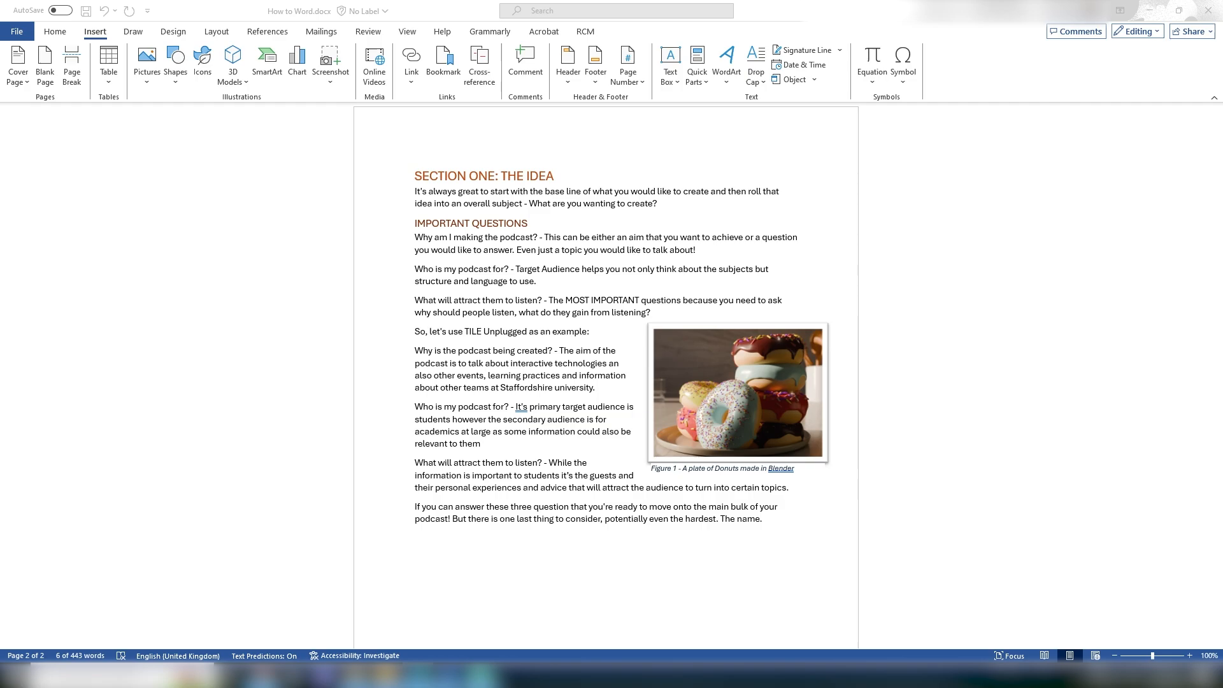
pyautogui.moveTo(534, 237); pyautogui.dragTo(415, 237)
pyautogui.rightClick(423, 241)
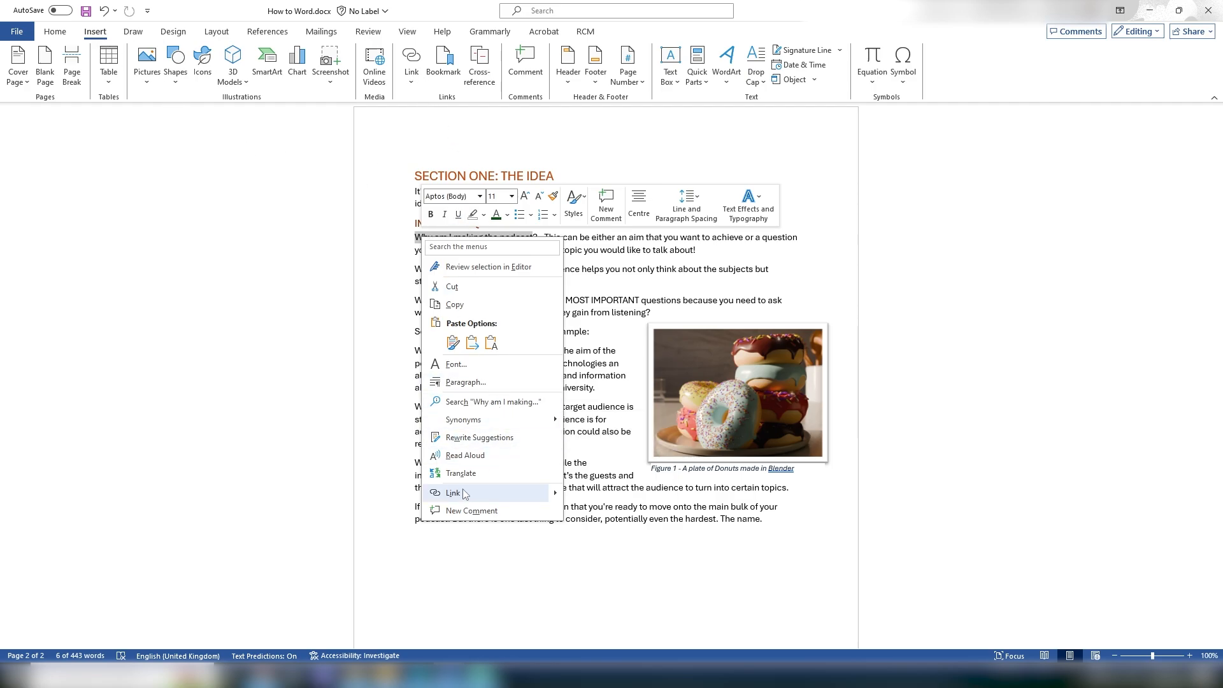
pyautogui.click(416, 100)
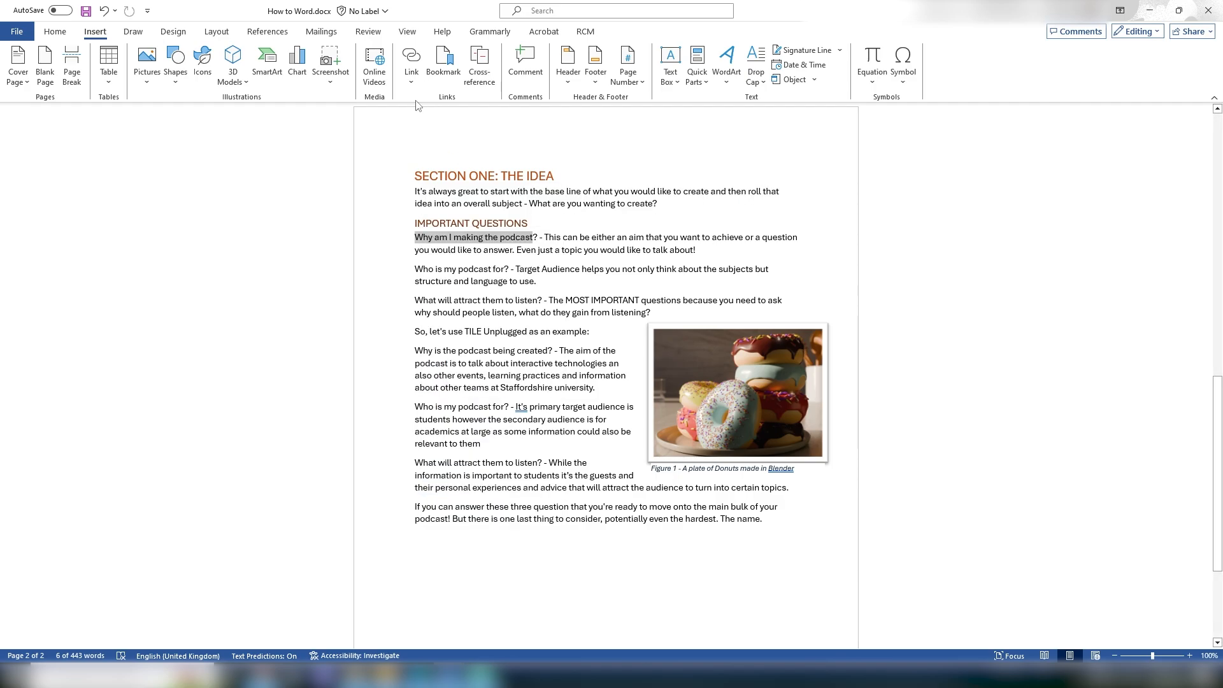
pyautogui.click(417, 67)
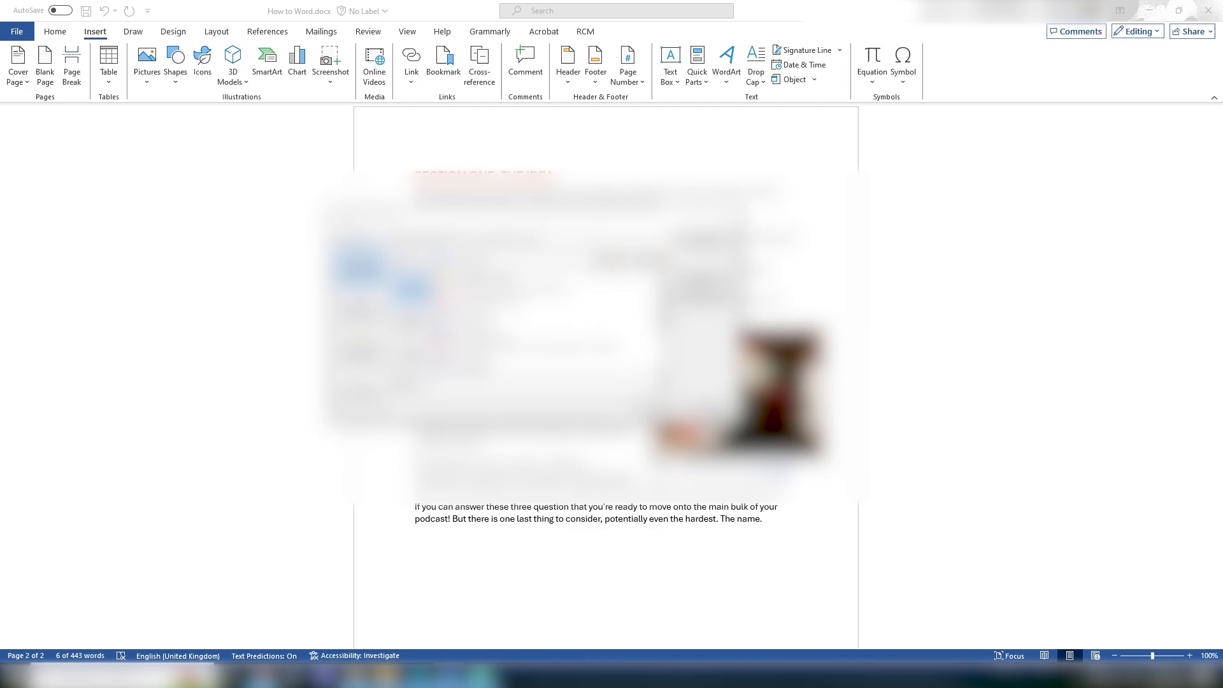
pyautogui.moveTo(197, 164); pyautogui.dragTo(204, 145)
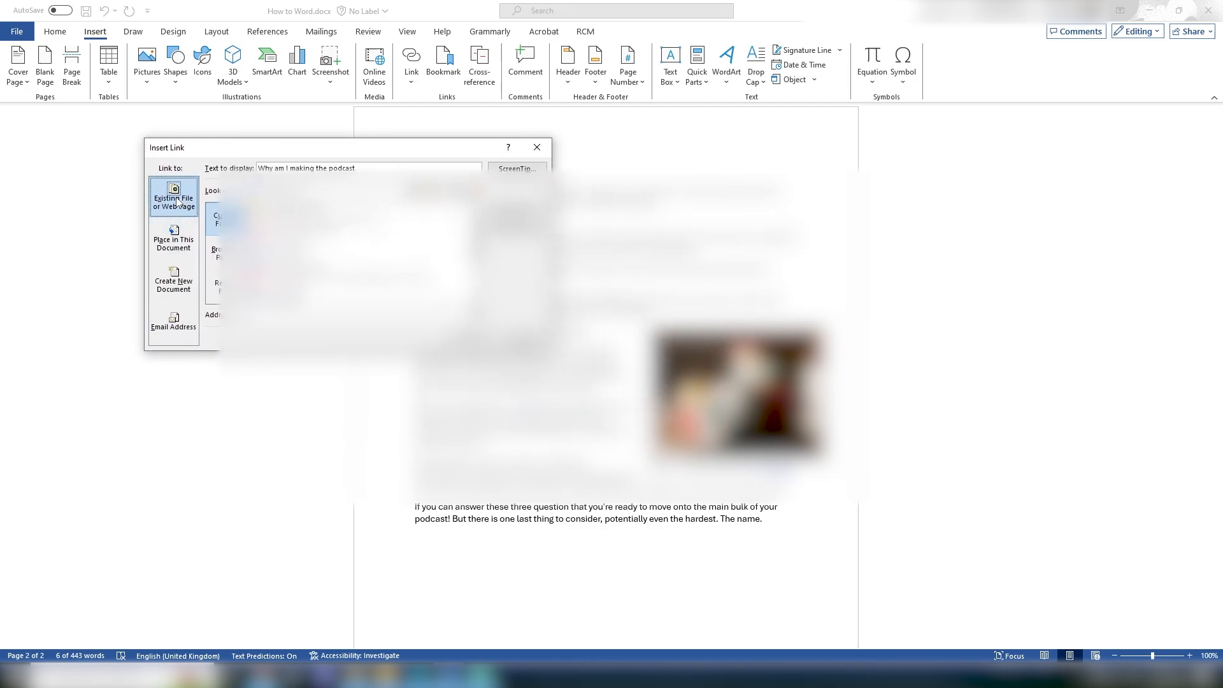
pyautogui.moveTo(428, 151); pyautogui.dragTo(597, 336)
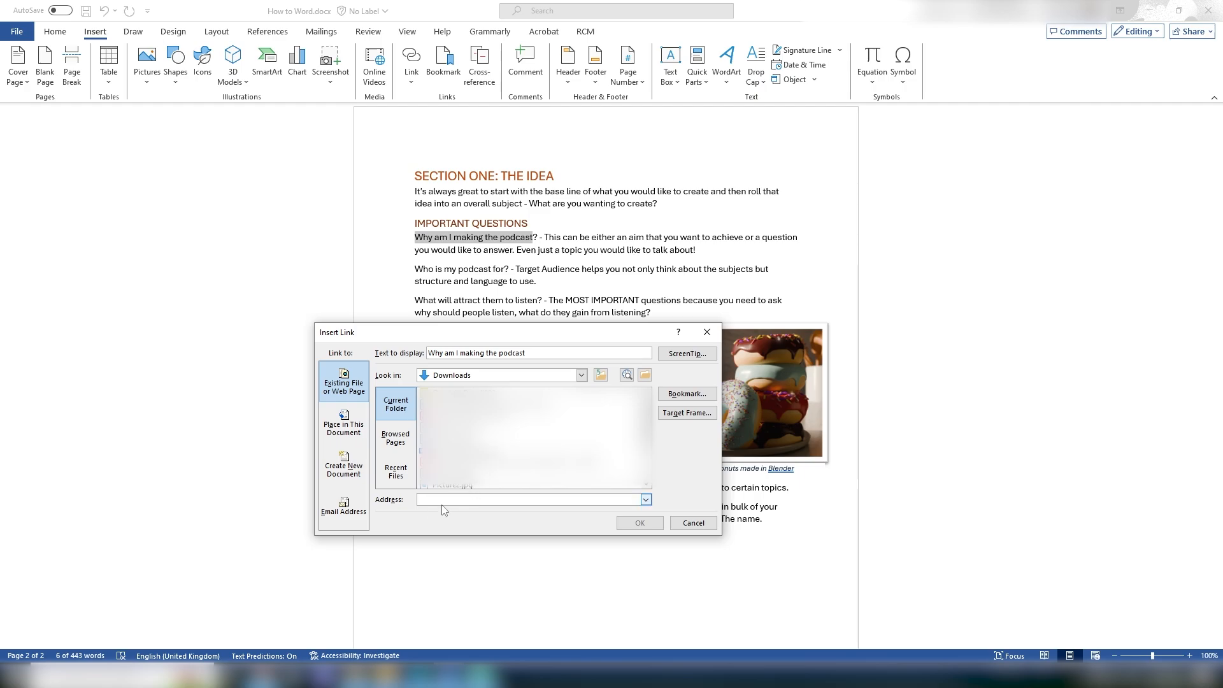
pyautogui.hotkey('ctrl', 'v')
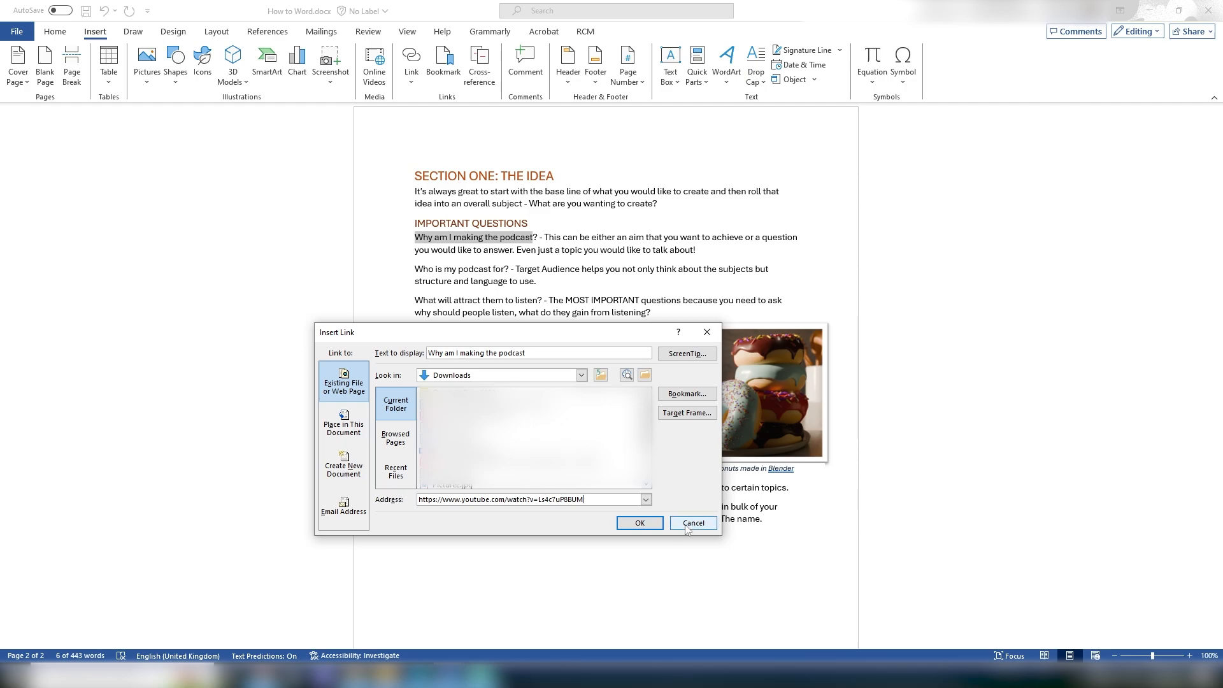
pyautogui.click(640, 523)
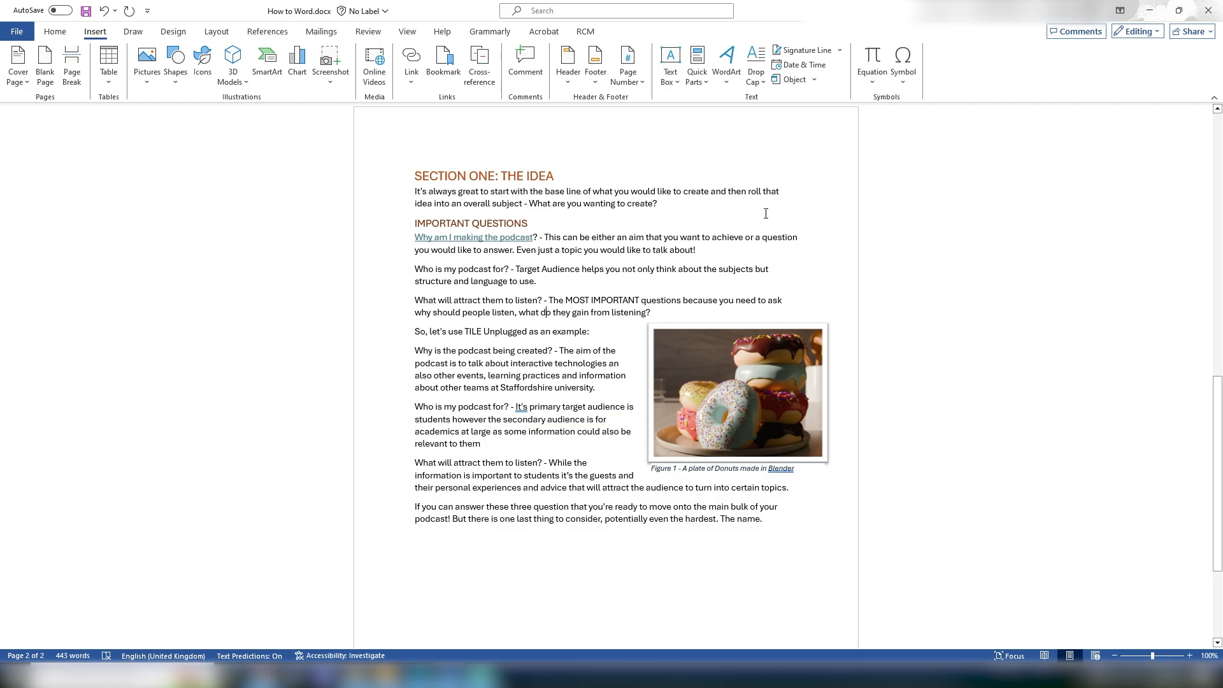
pyautogui.click(723, 208)
pyautogui.write('- this')
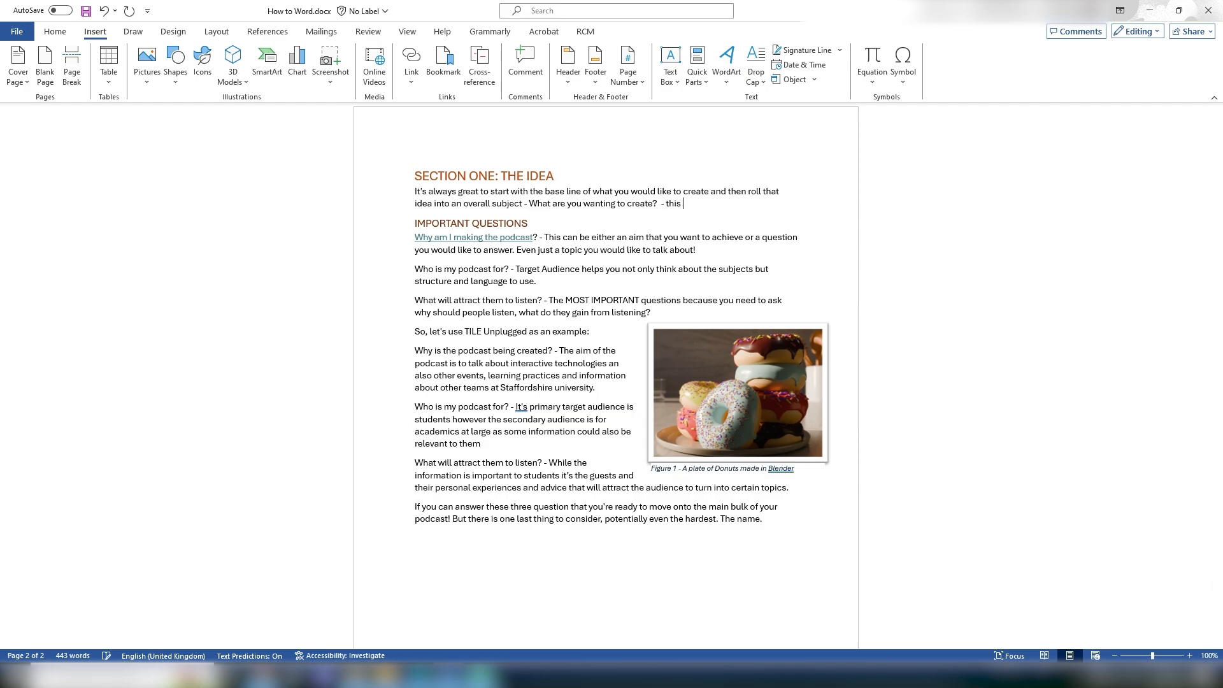
pyautogui.press('BackSpace')
pyautogui.press('BackSpace')
pyautogui.press('BackSpace')
pyautogui.press('BackSpace')
pyautogui.press('BackSpace')
pyautogui.press('BackSpace')
pyautogui.press('BackSpace')
pyautogui.press('BackSpace')
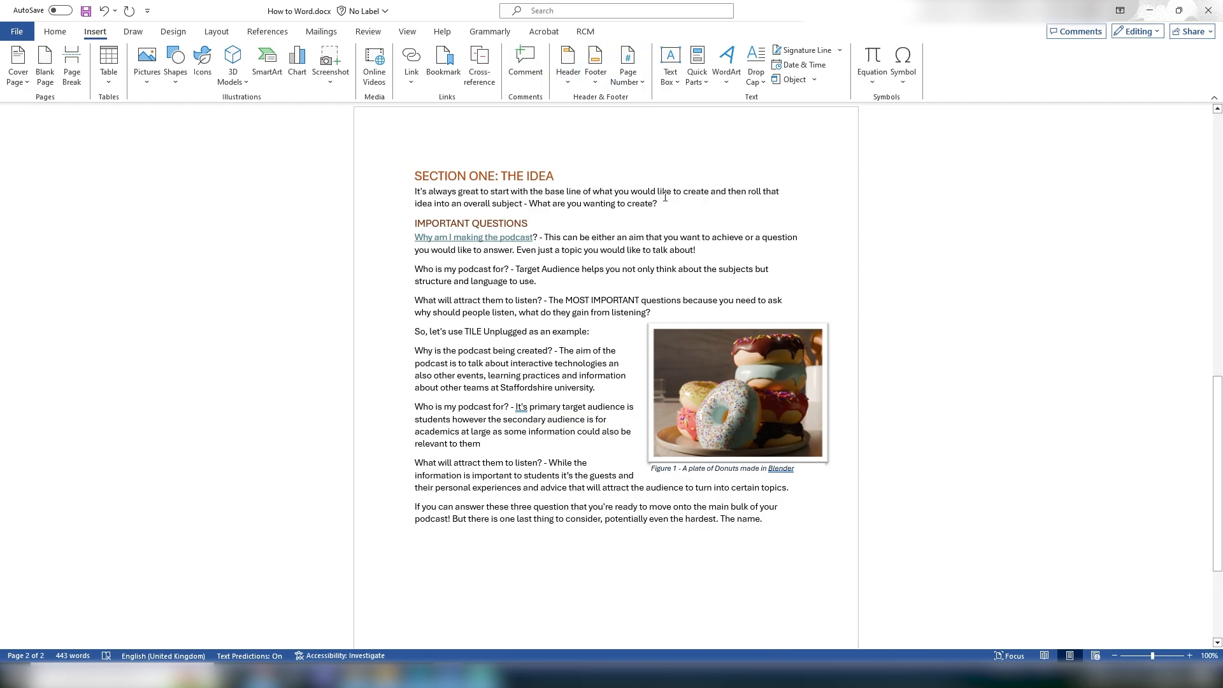
# - Post the comment "Hey this is wrong!" on the paragraph below the "Section One: The Idea" heading
pyautogui.moveTo(664, 202); pyautogui.dragTo(415, 191)
pyautogui.click(526, 64)
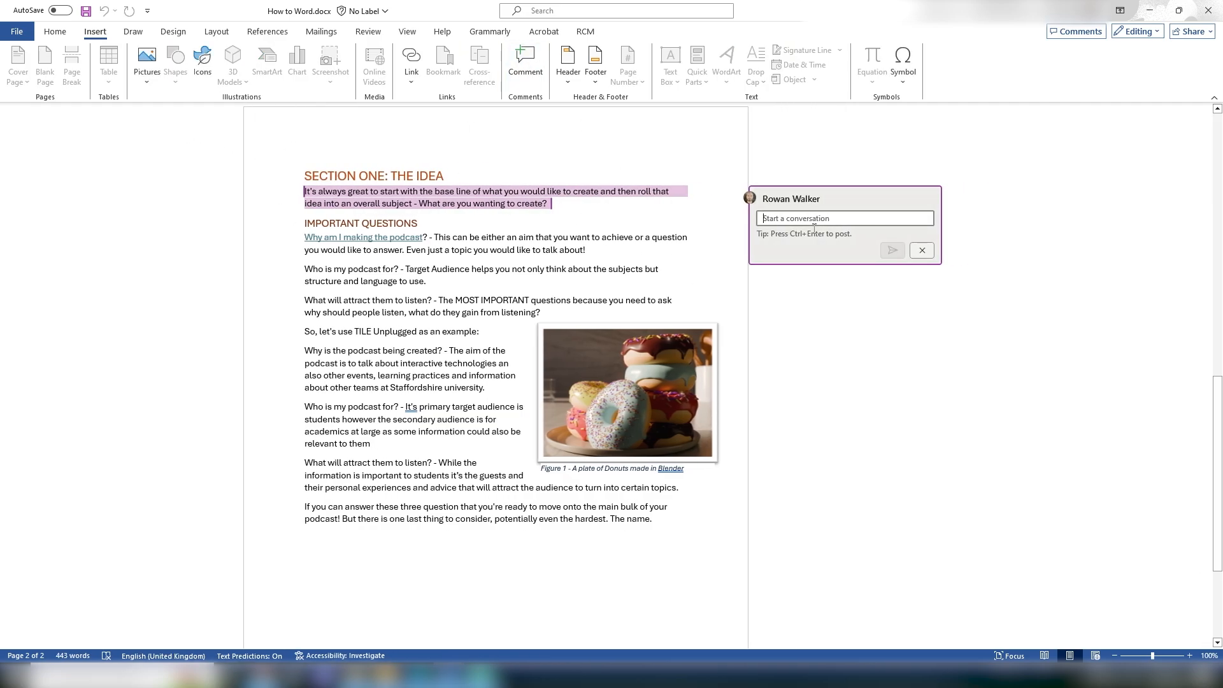
pyautogui.write('He')
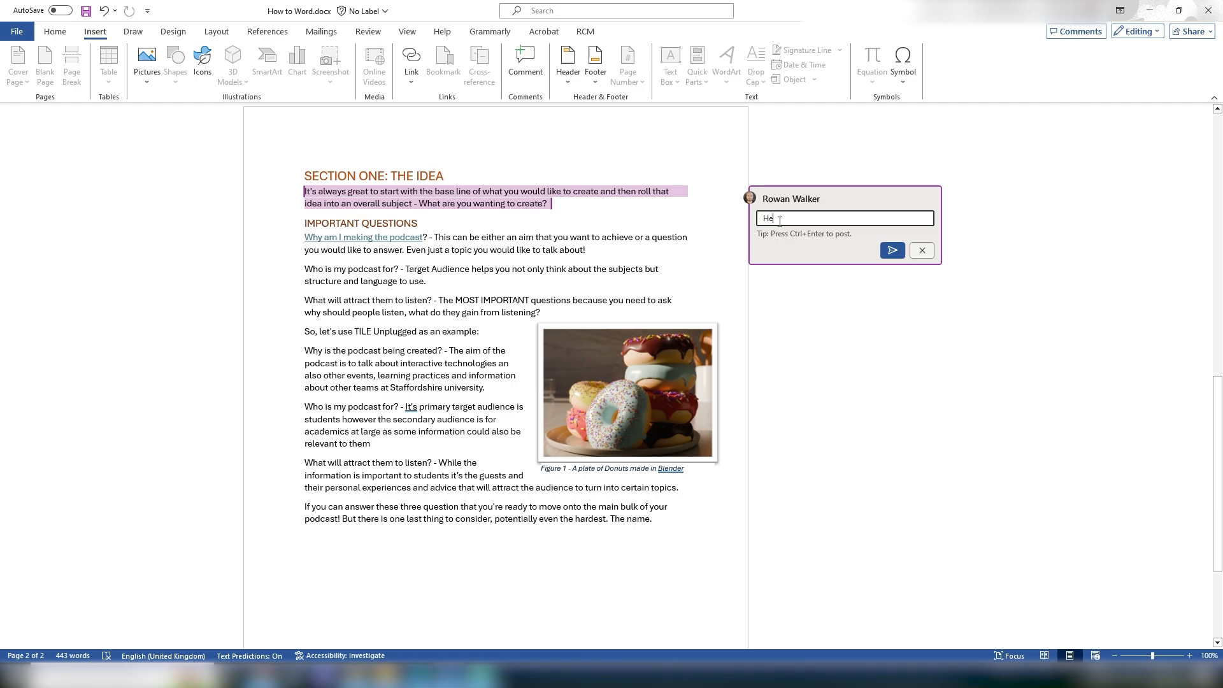
pyautogui.write('y this is wrong!')
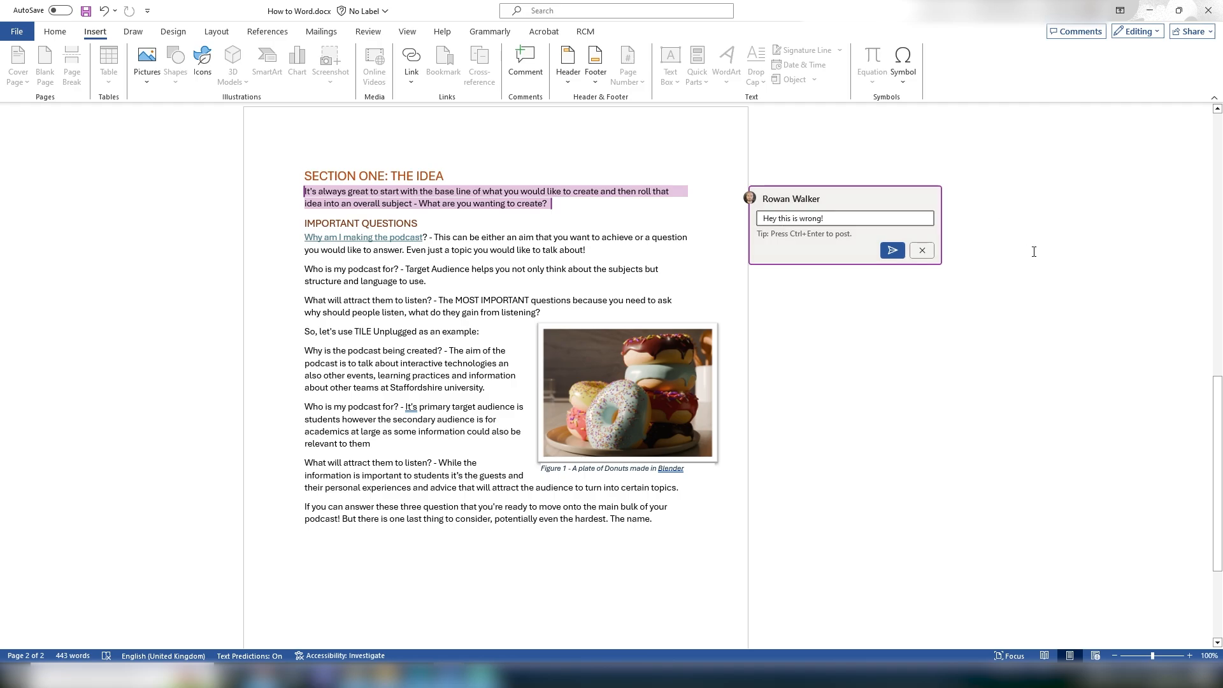
pyautogui.click(893, 250)
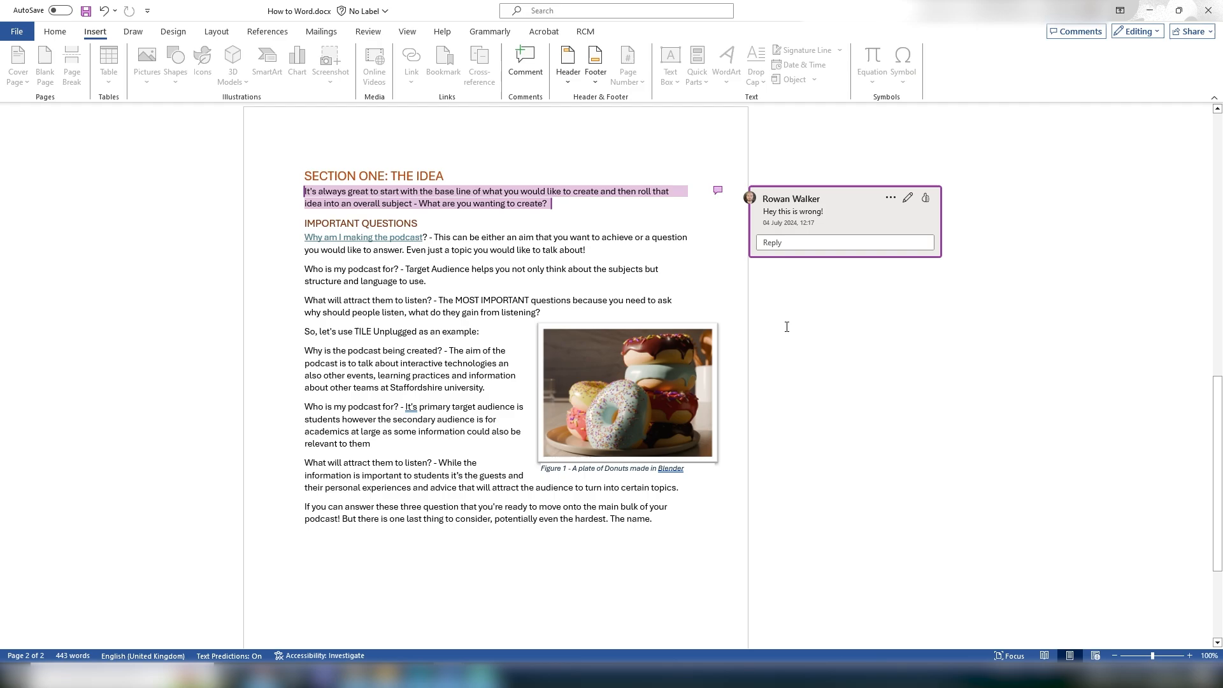
# - Give the "Hey this is wrong!" comment a like and resolve its thread
pyautogui.click(777, 188)
pyautogui.scroll(4, 920, 303)
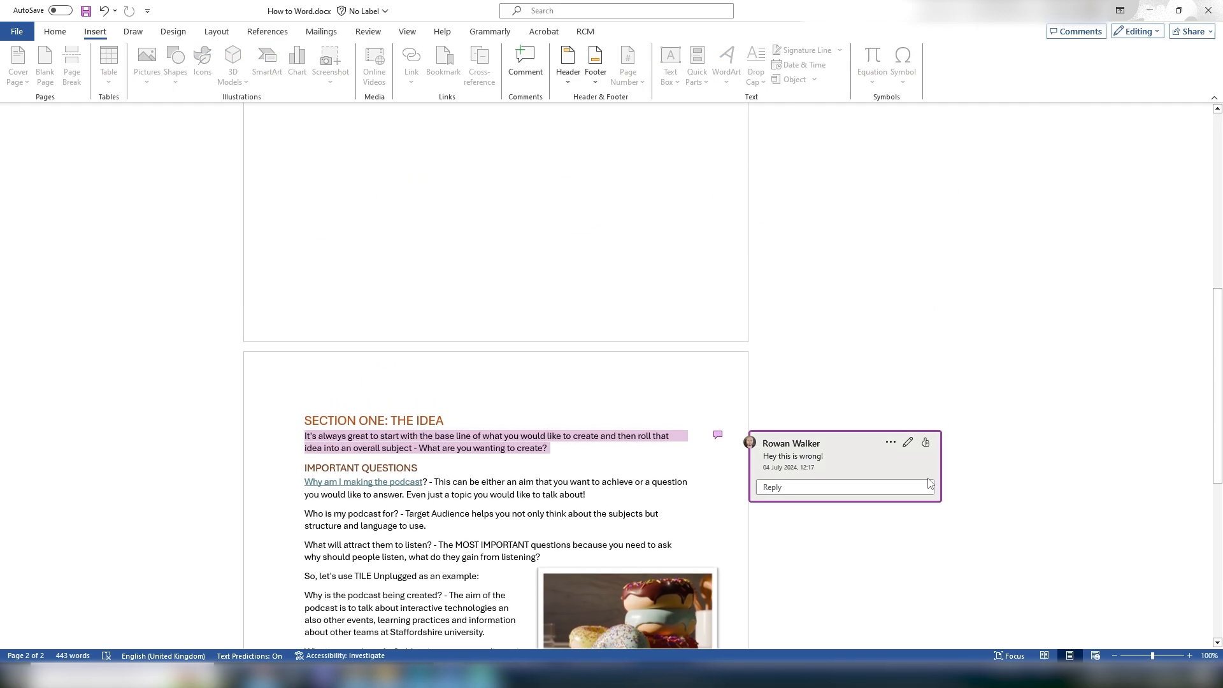
pyautogui.scroll(-4, 930, 483)
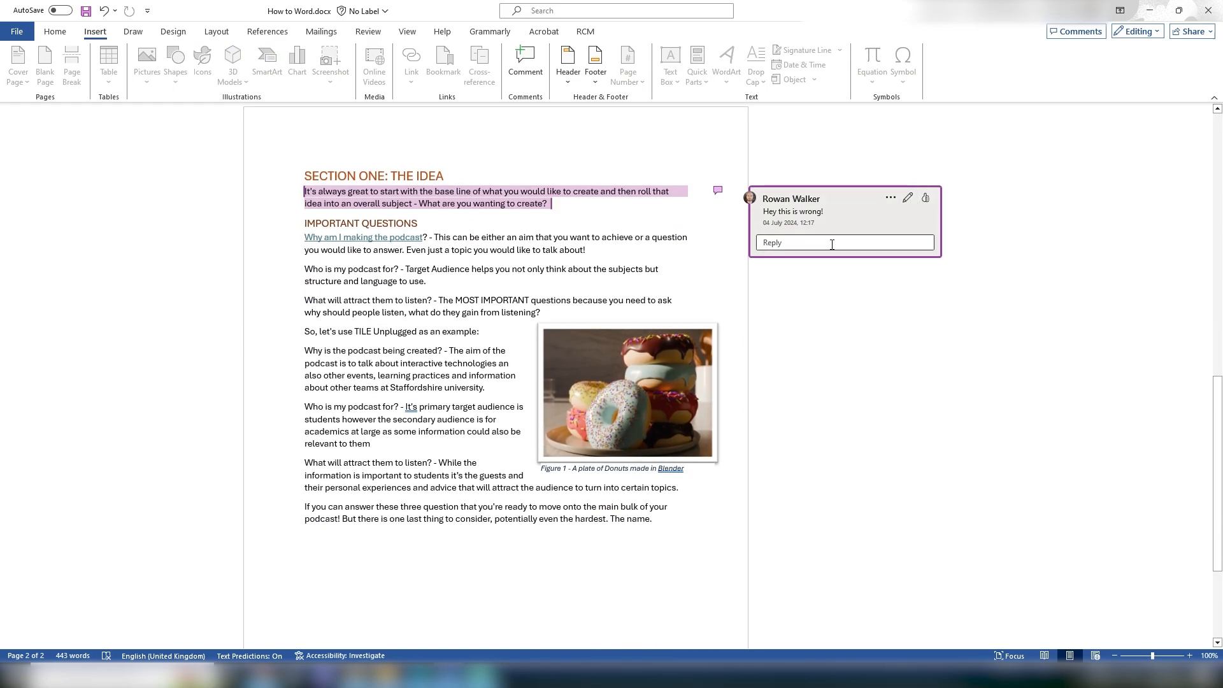
pyautogui.click(833, 244)
pyautogui.click(869, 215)
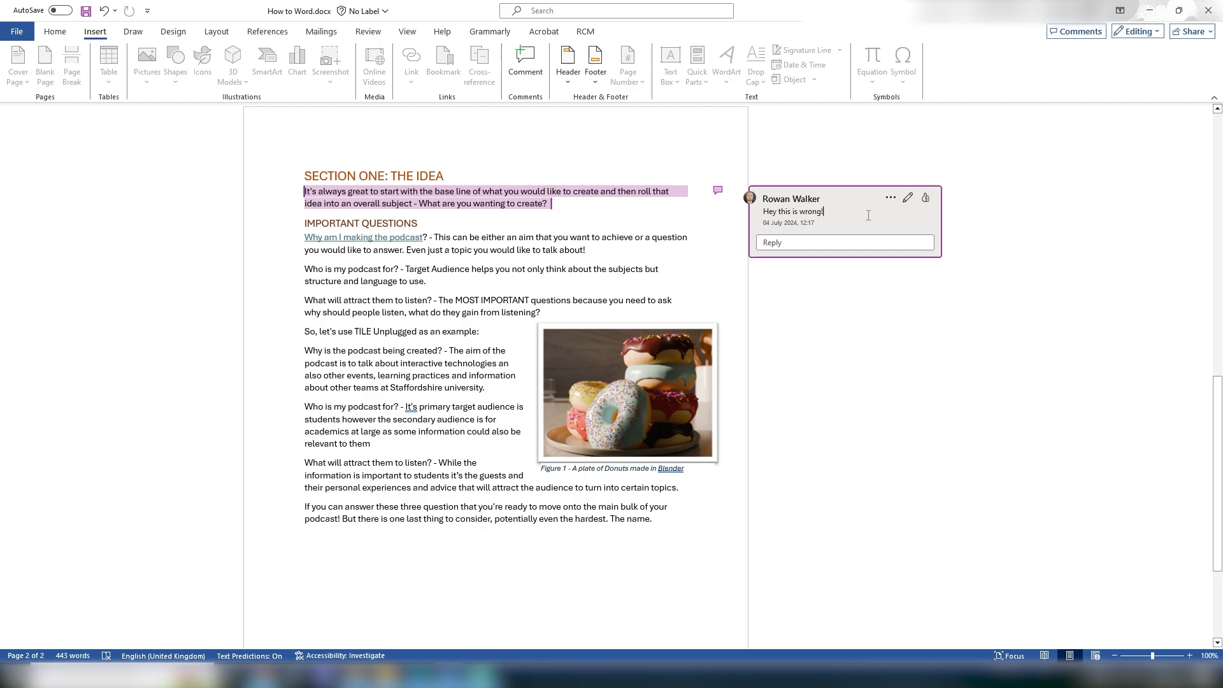
pyautogui.click(927, 199)
pyautogui.click(882, 197)
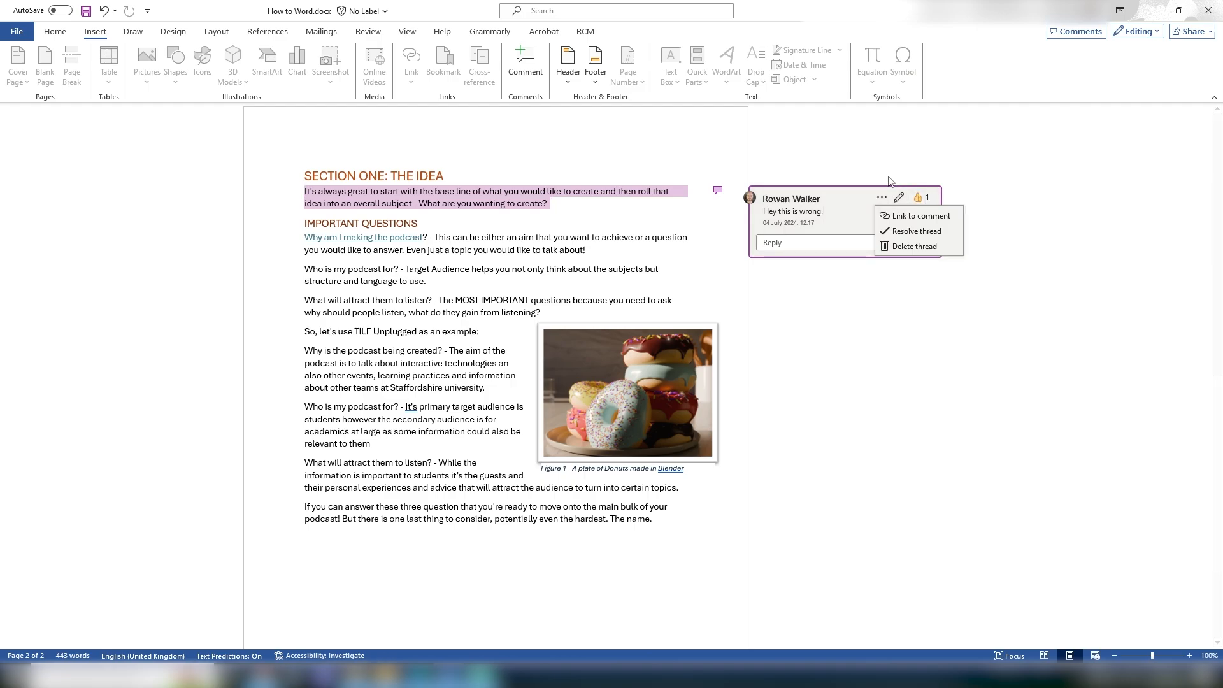
pyautogui.click(895, 231)
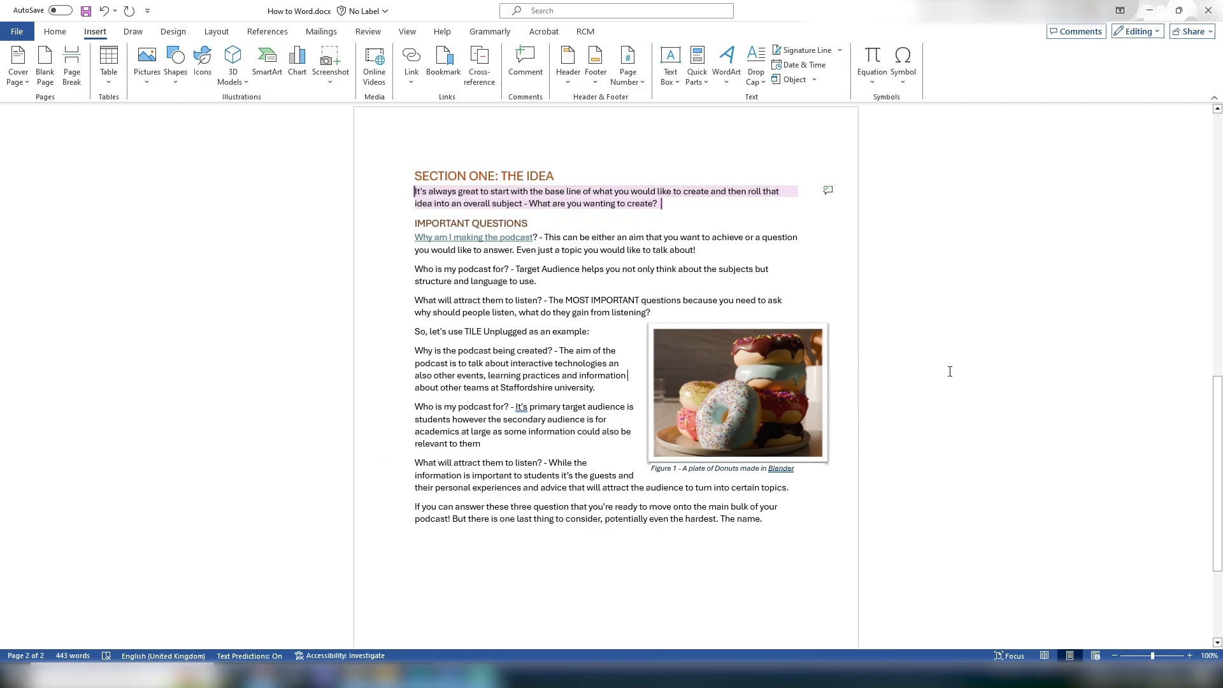
# - Reopen the resolved comment, delete its thread and close the comments list
pyautogui.click(828, 190)
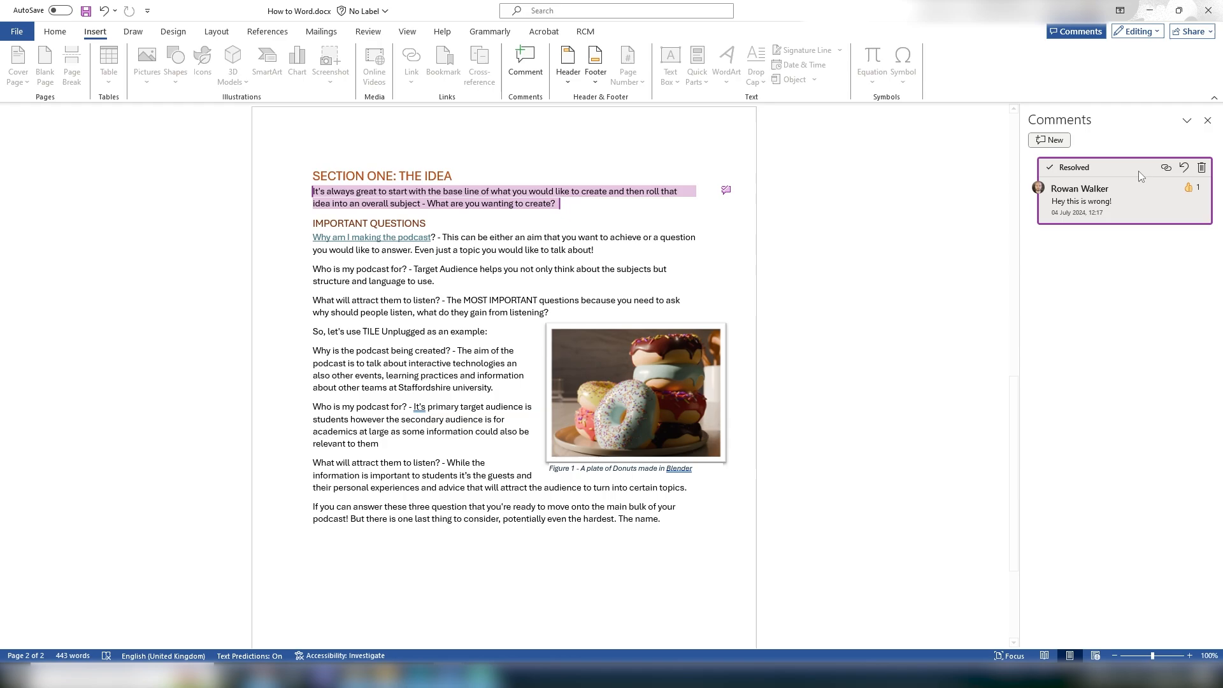
pyautogui.click(1202, 168)
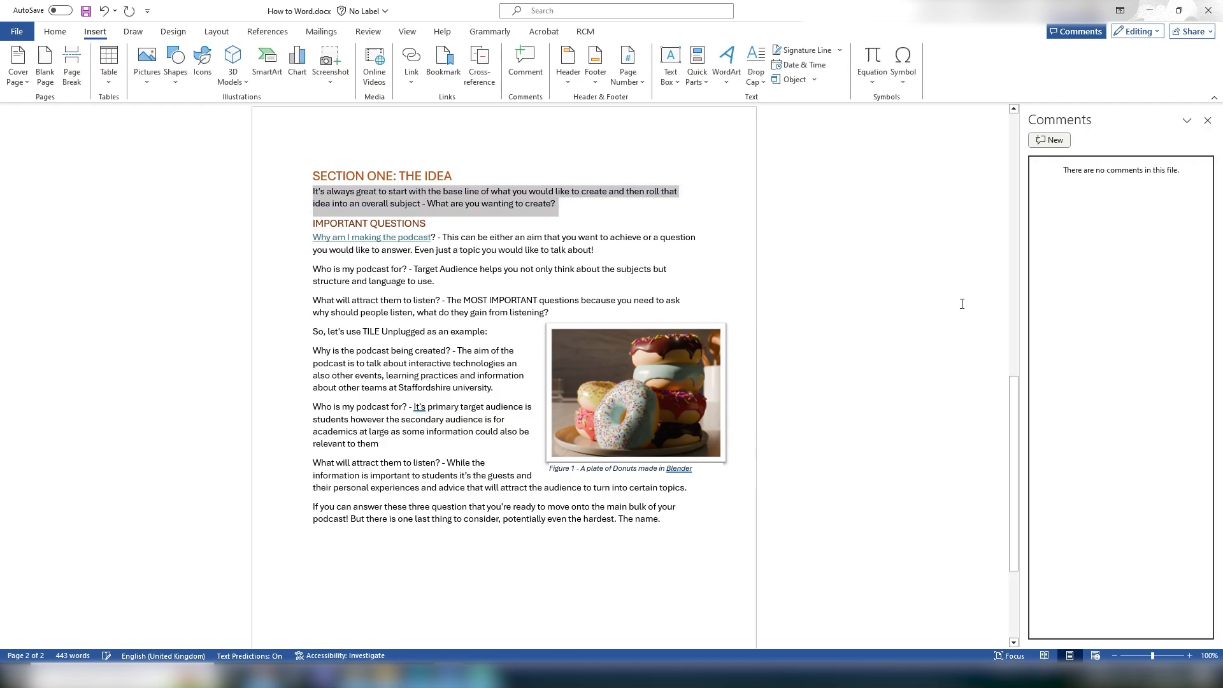
pyautogui.click(1208, 121)
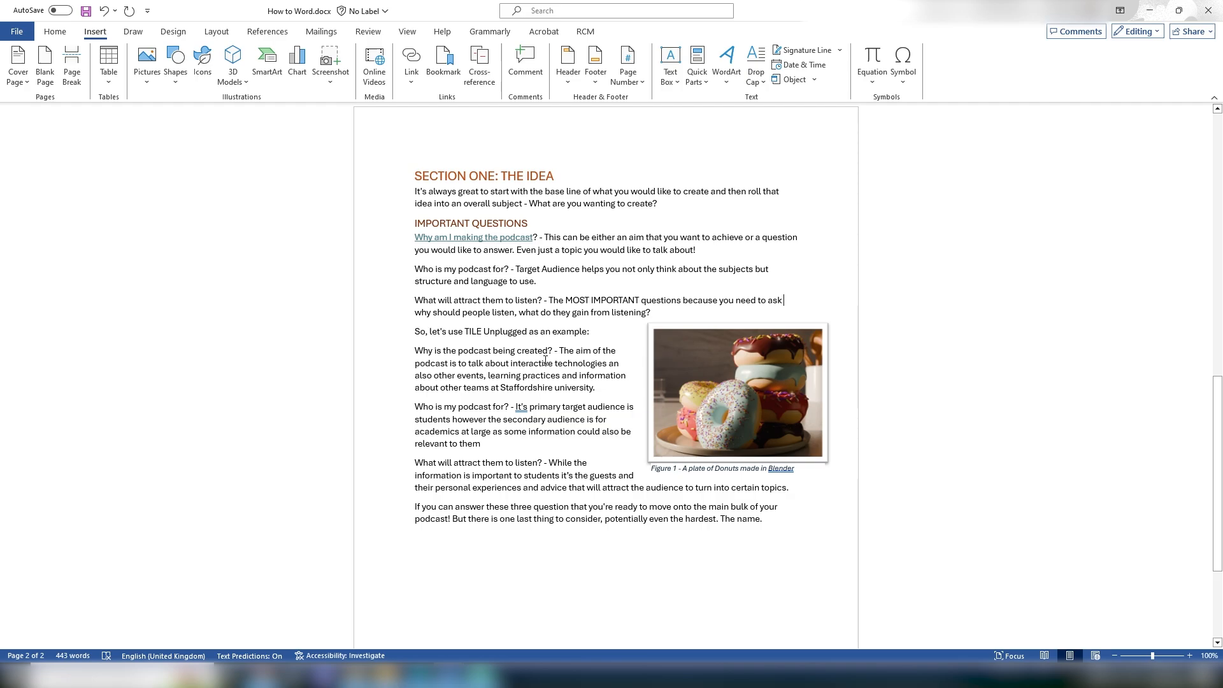
# - Look through the built-in header and footer designs, and briefly enter the footer area of page 2 before returning to the body text
pyautogui.click(564, 72)
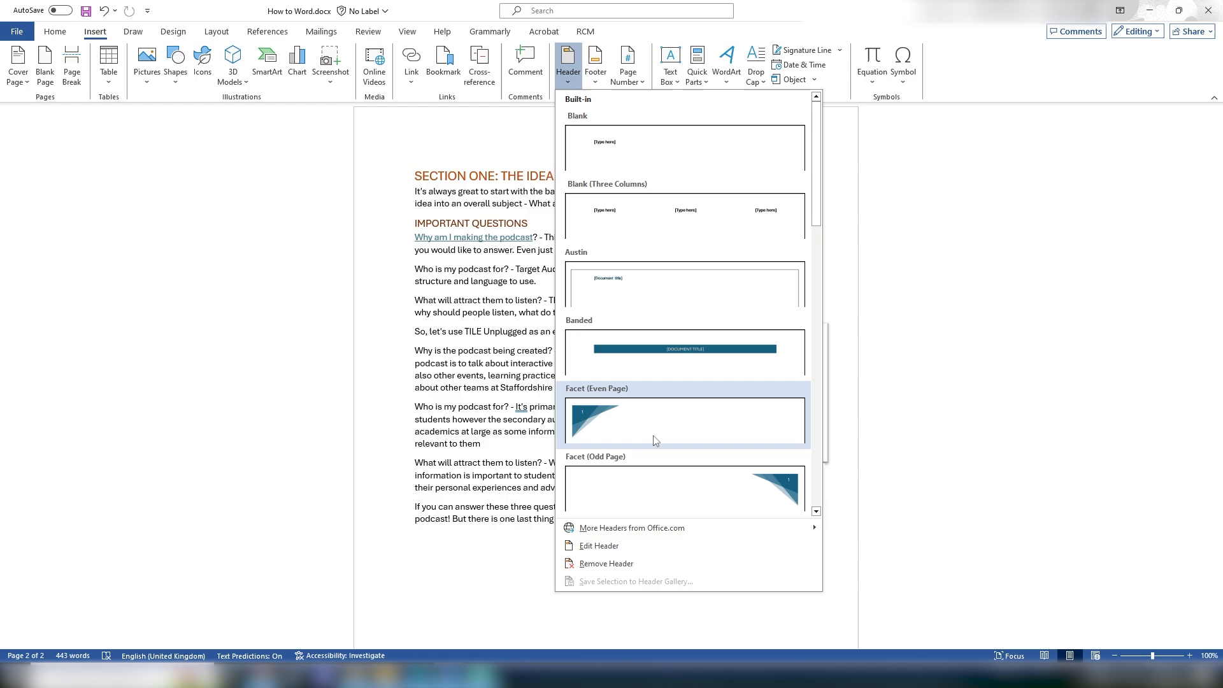
pyautogui.click(598, 63)
pyautogui.scroll(-4, 408, 512)
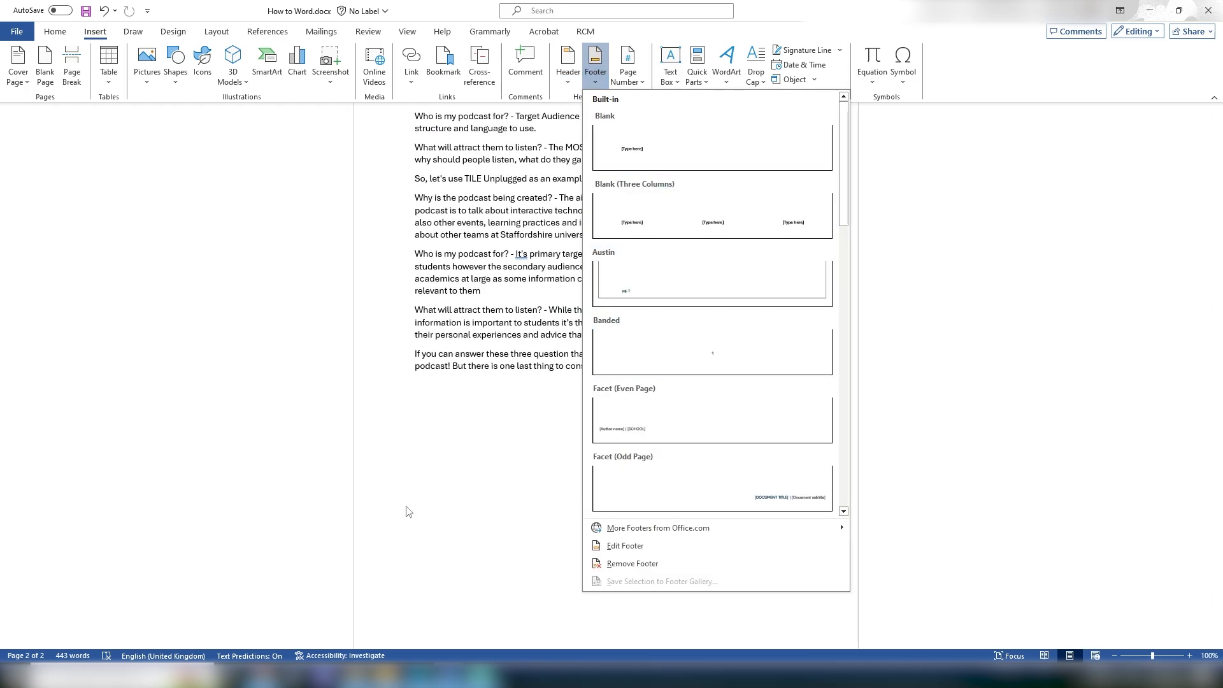
pyautogui.click(500, 599)
pyautogui.doubleClick(454, 610)
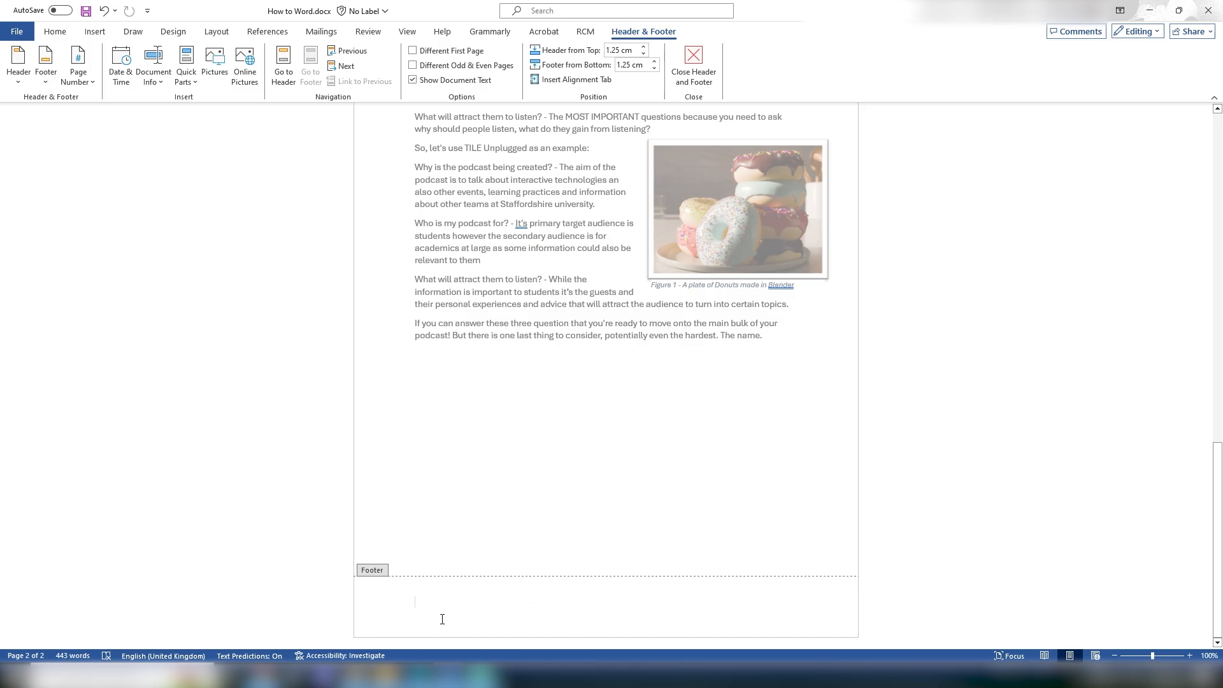
pyautogui.doubleClick(544, 239)
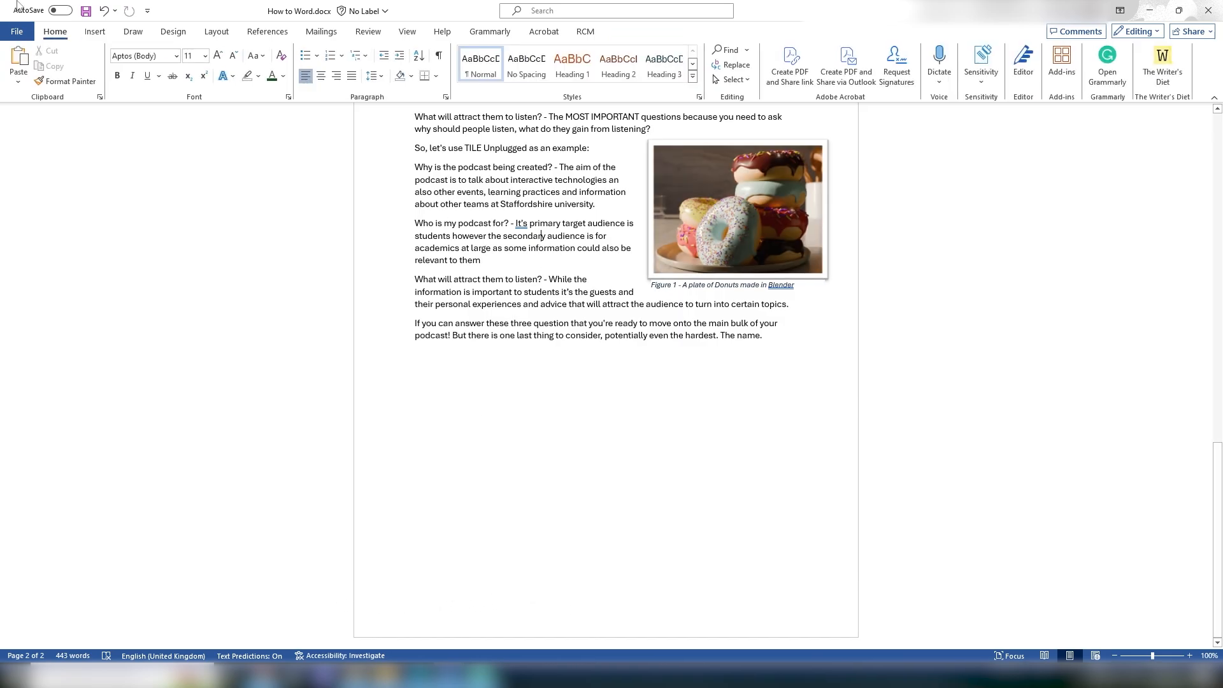
pyautogui.click(95, 31)
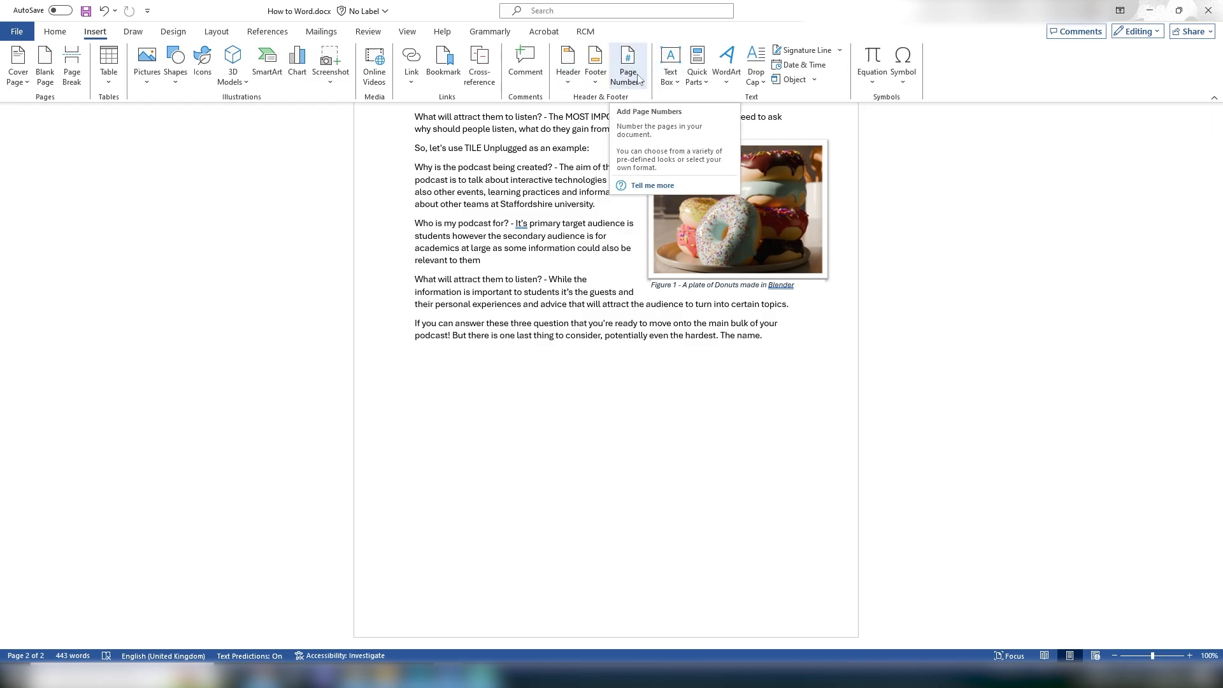
pyautogui.scroll(5, 507, 426)
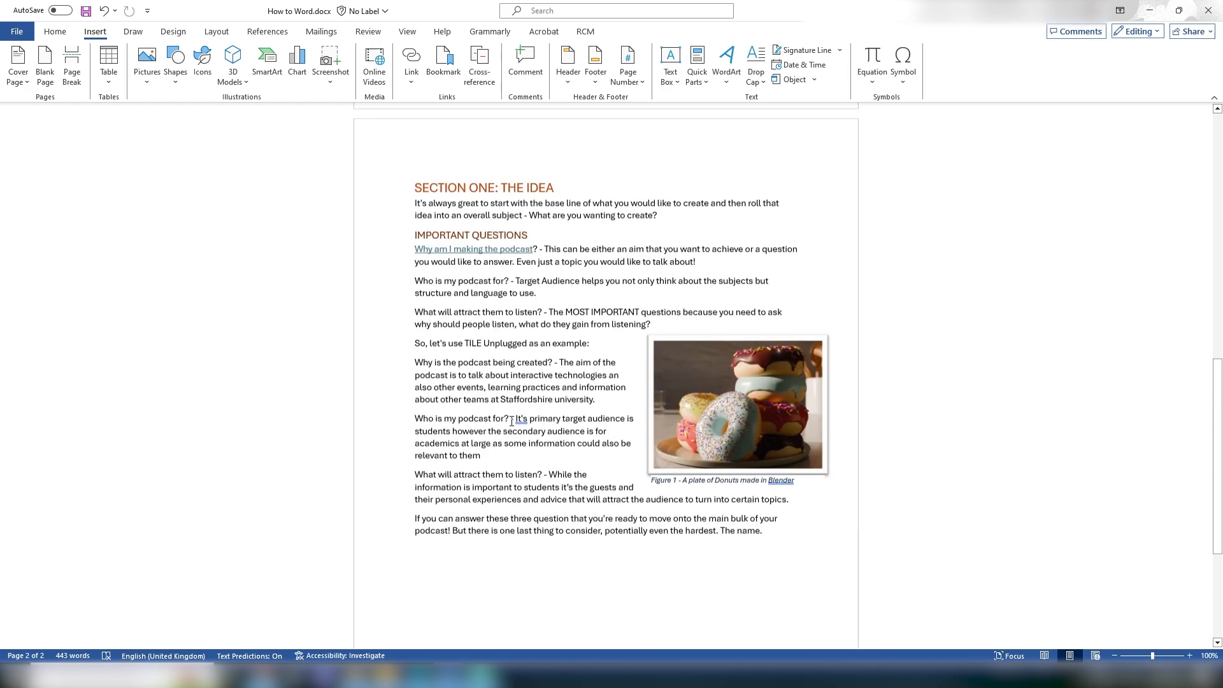
pyautogui.scroll(18, 512, 422)
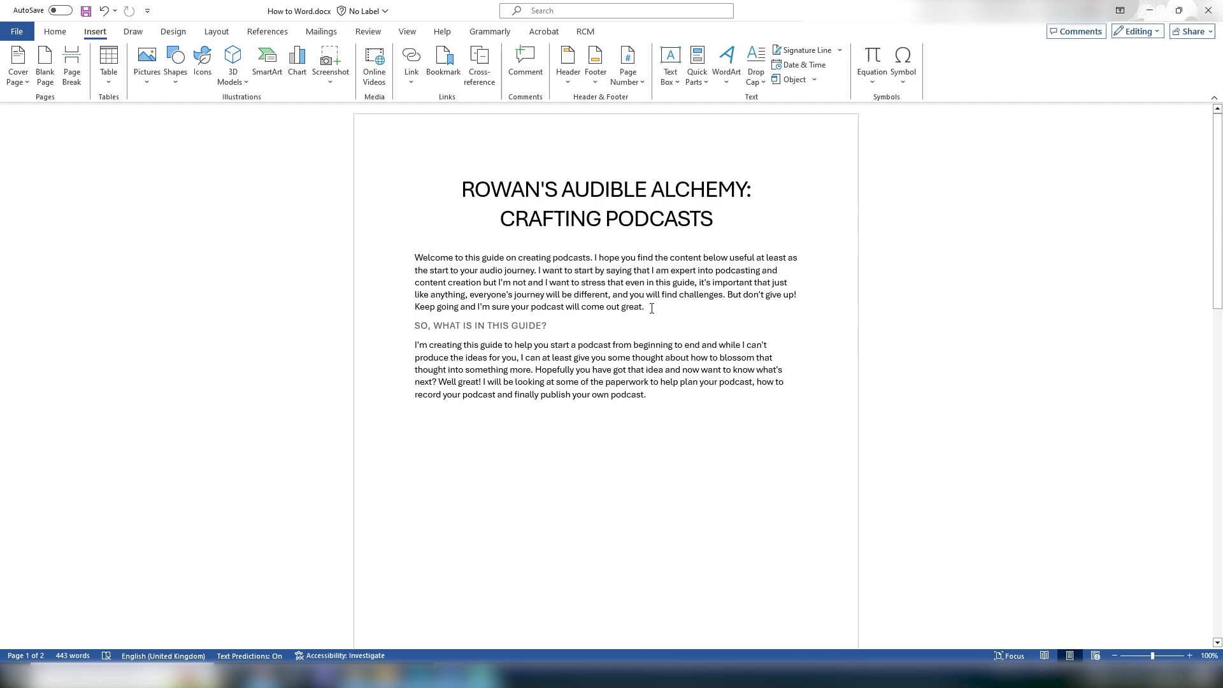
pyautogui.scroll(-18, 652, 309)
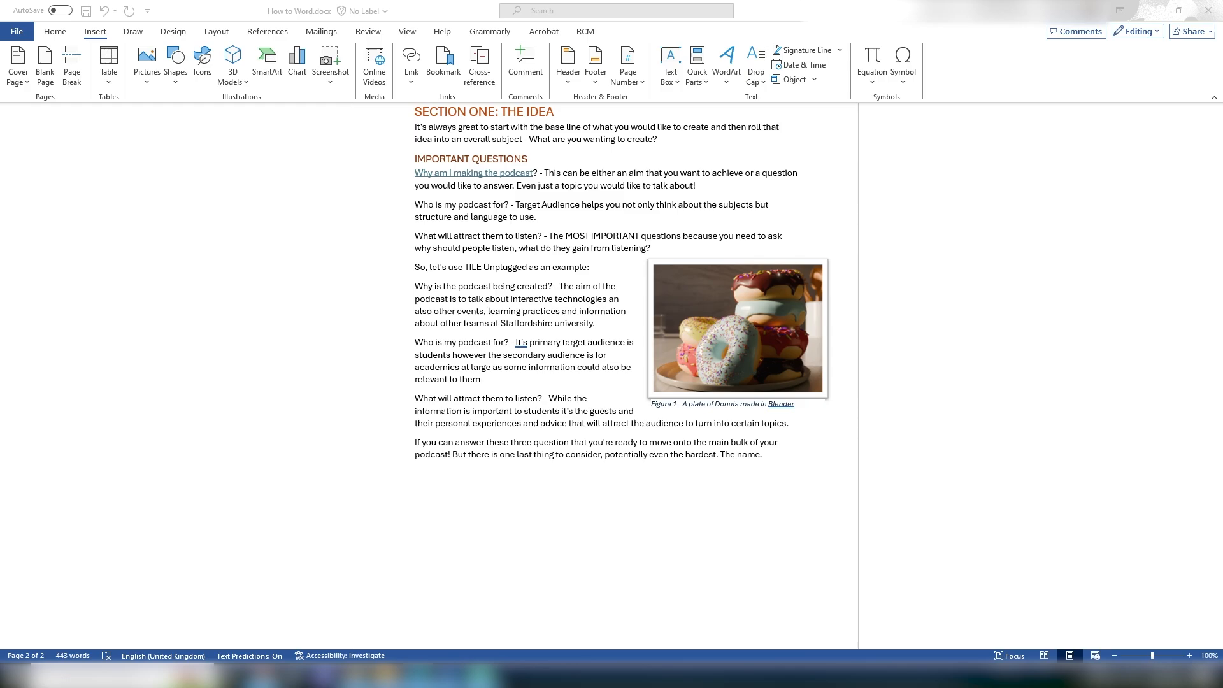
# - Add Plain Number 3 page numbers to the bottom of the pages and return to the body text
pyautogui.scroll(-3, 1072, 466)
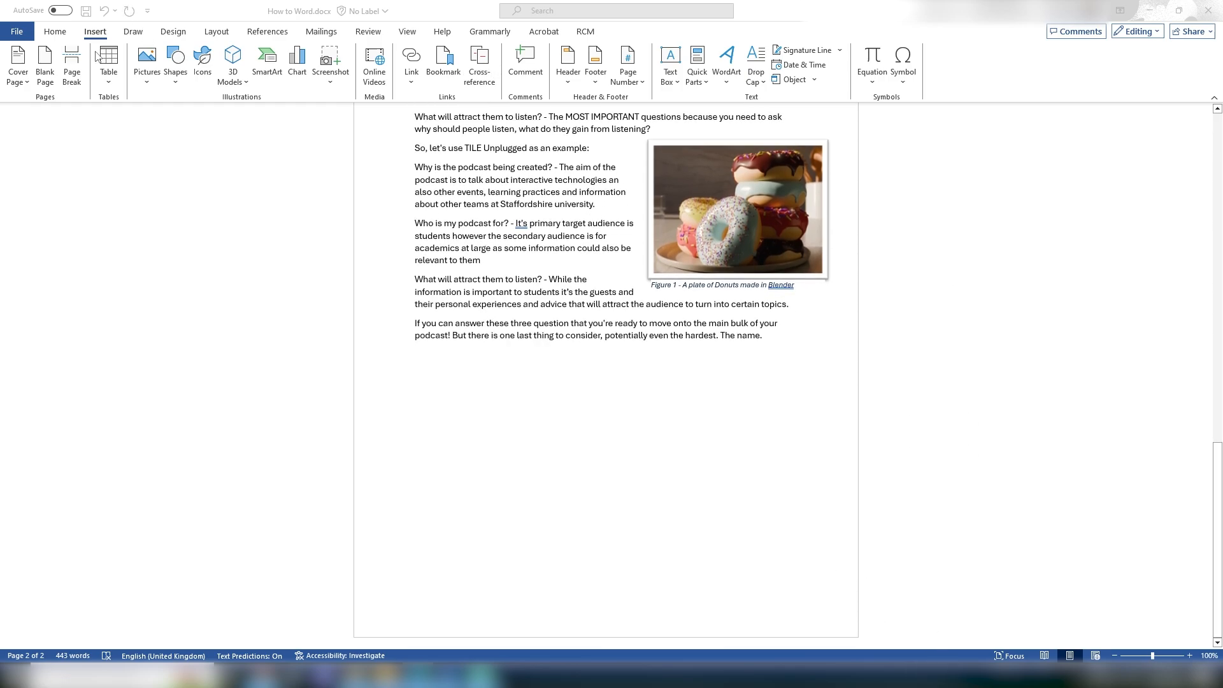
pyautogui.click(628, 67)
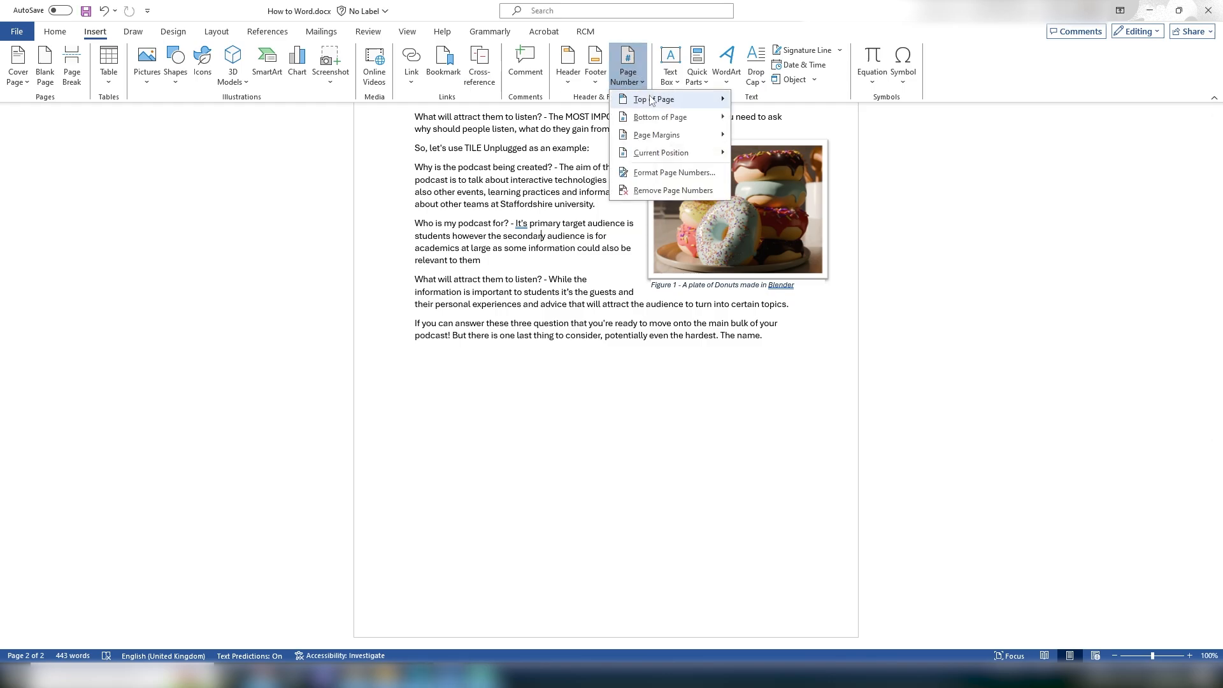
pyautogui.moveTo(654, 102)
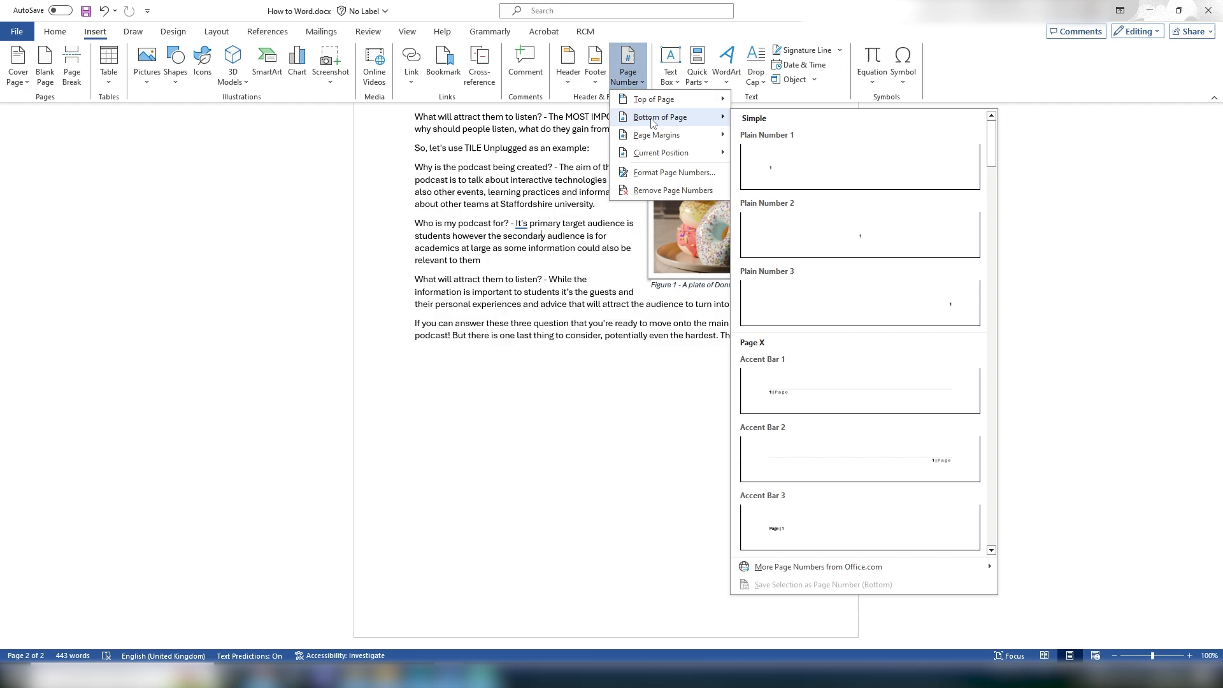
pyautogui.click(873, 309)
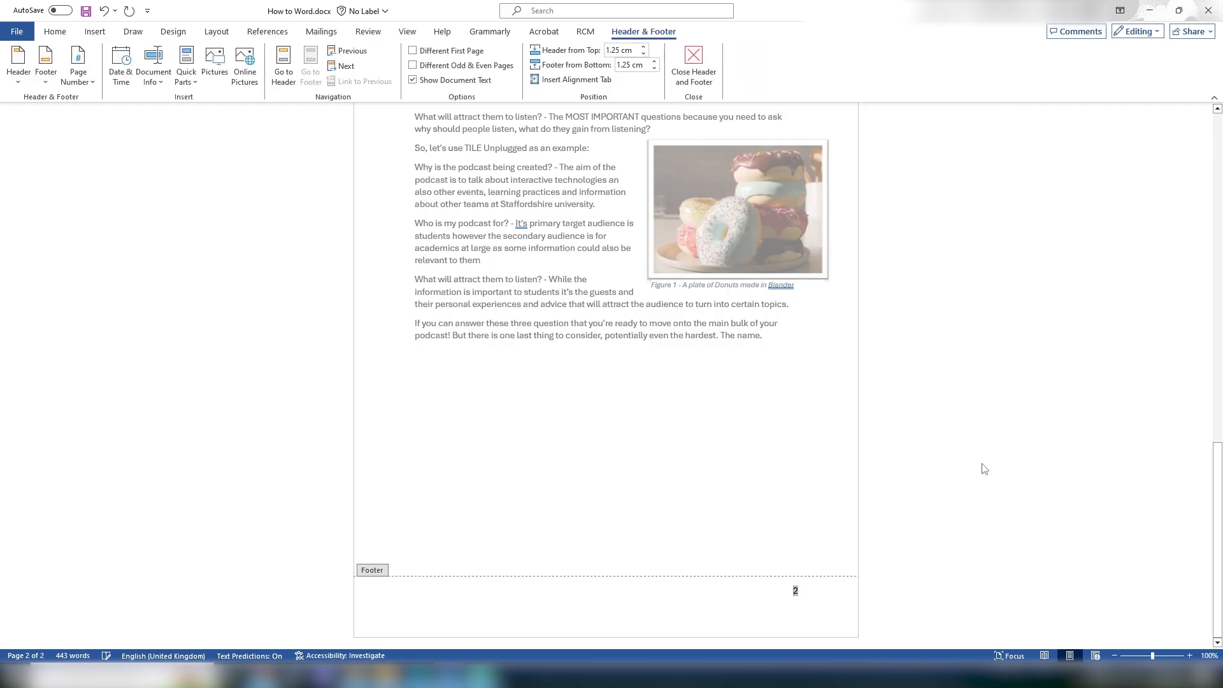
pyautogui.doubleClick(798, 438)
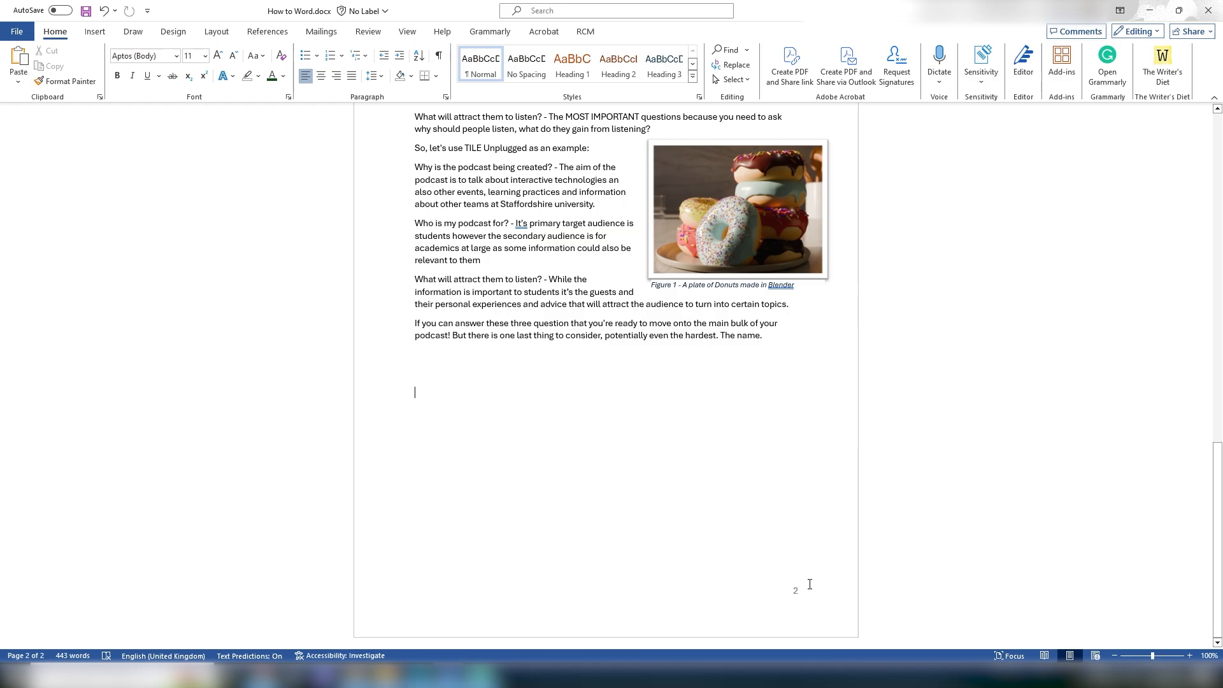
pyautogui.click(95, 31)
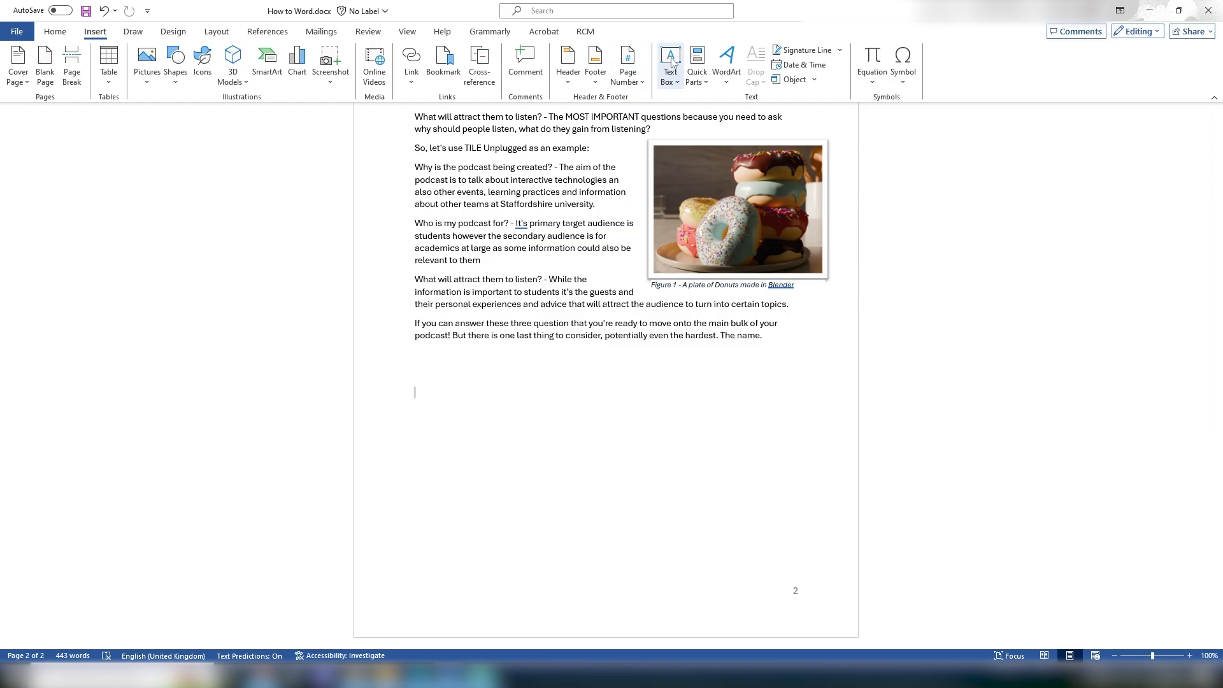
pyautogui.click(677, 81)
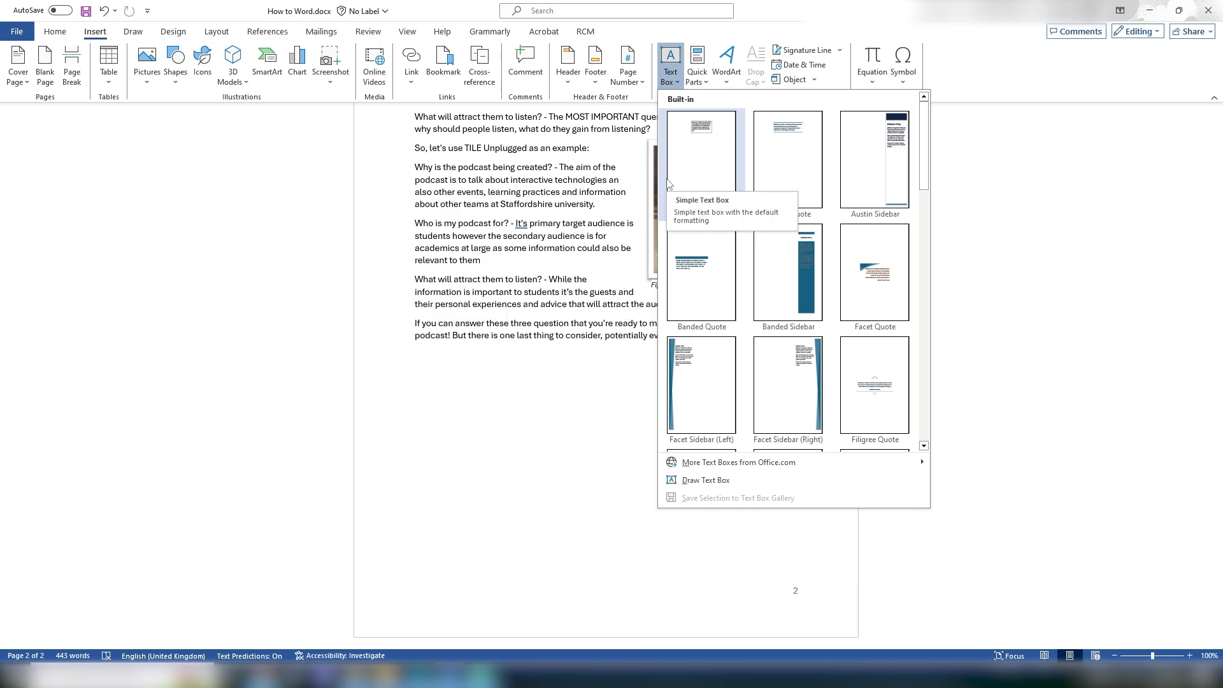
pyautogui.press('Escape')
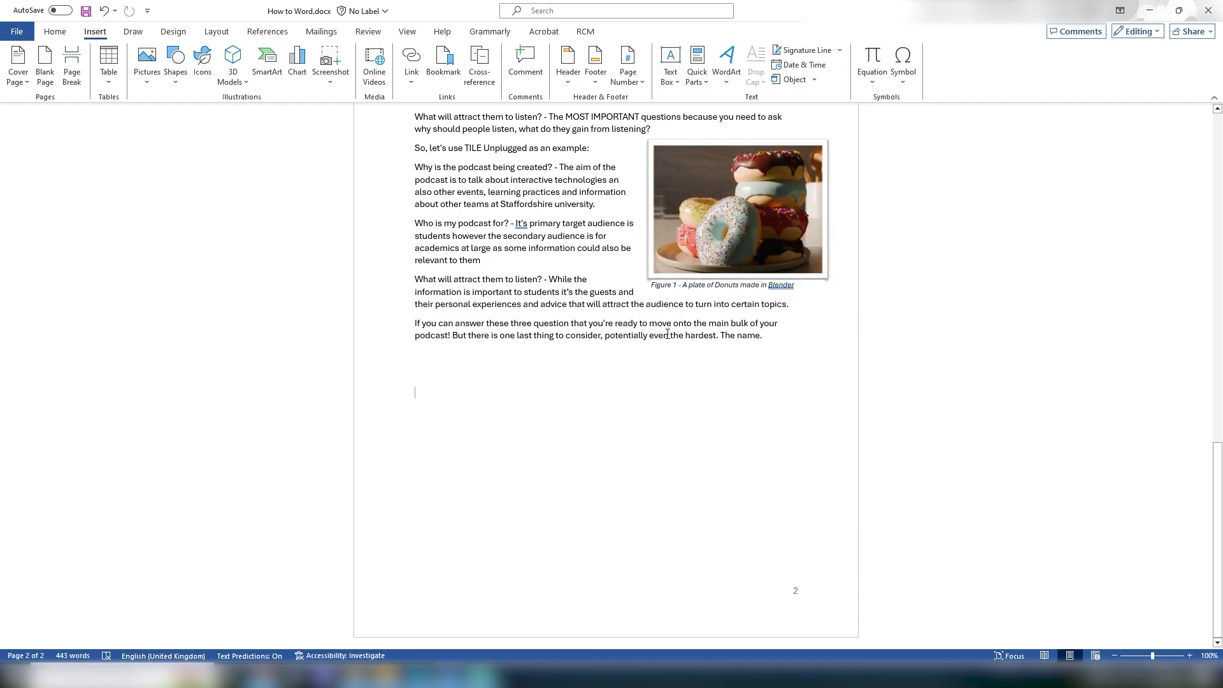
pyautogui.moveTo(661, 301); pyautogui.dragTo(800, 358)
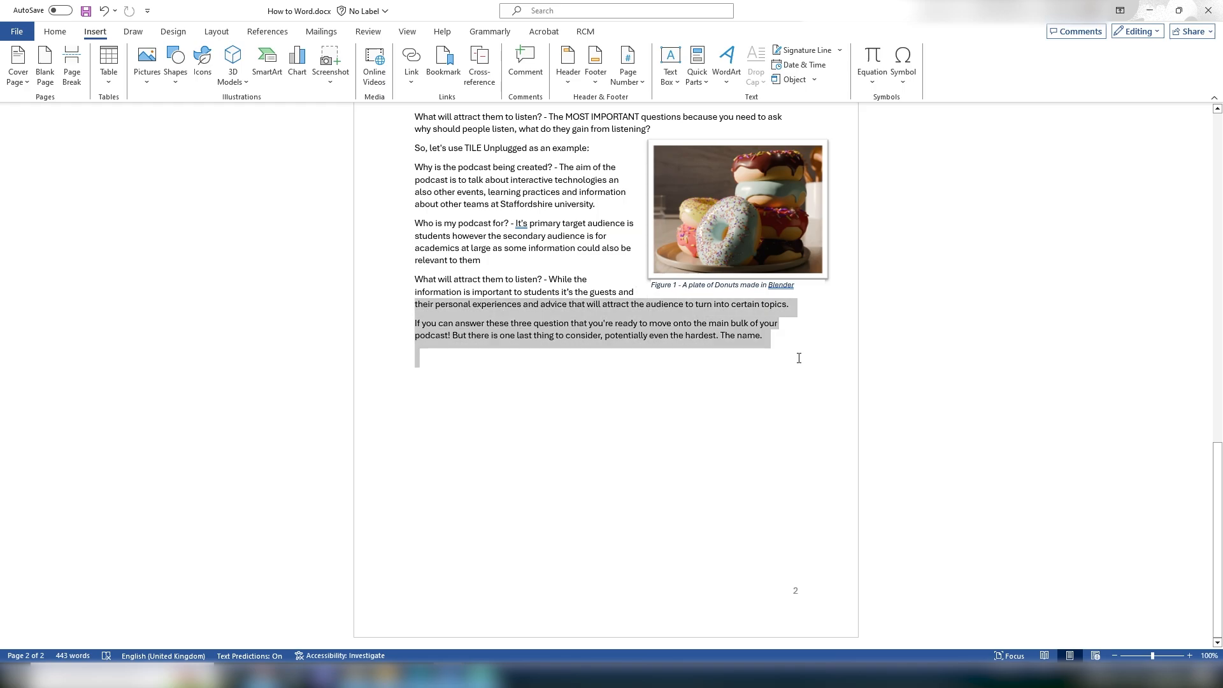
pyautogui.click(747, 378)
pyautogui.rightClick(490, 393)
pyautogui.click(444, 394)
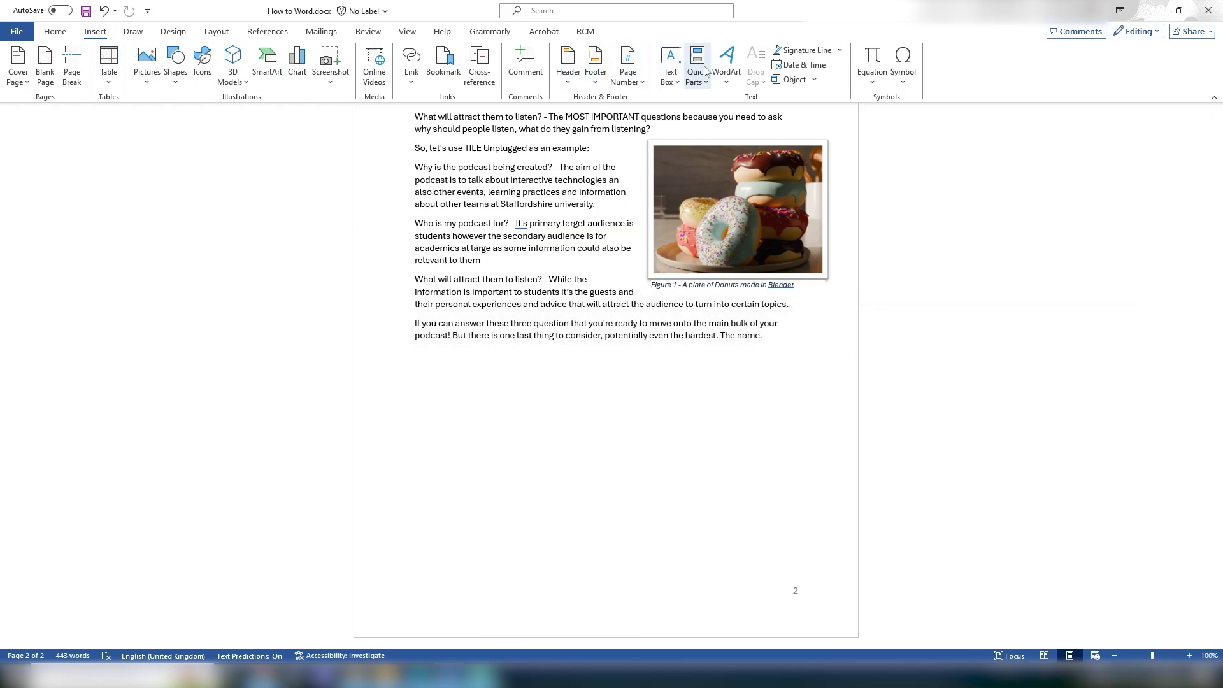
# - Insert a Simple Text Box and place it directly beneath the donut picture's caption
pyautogui.click(670, 64)
pyautogui.click(704, 169)
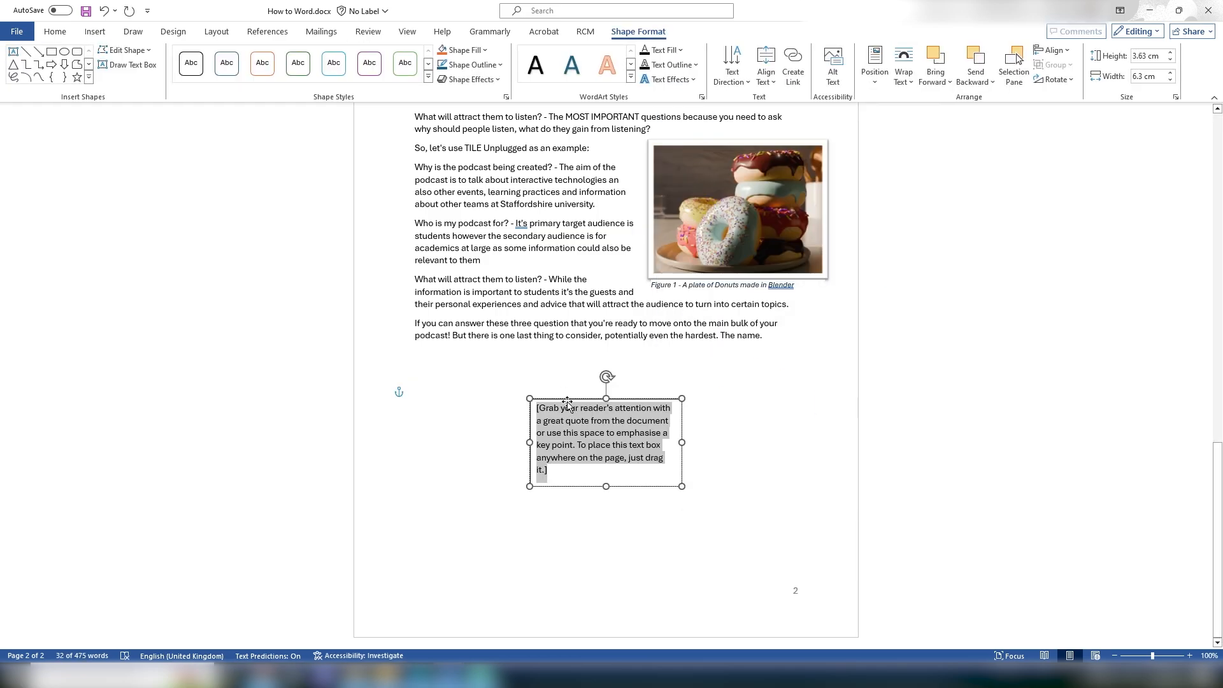
pyautogui.moveTo(574, 397); pyautogui.dragTo(694, 292)
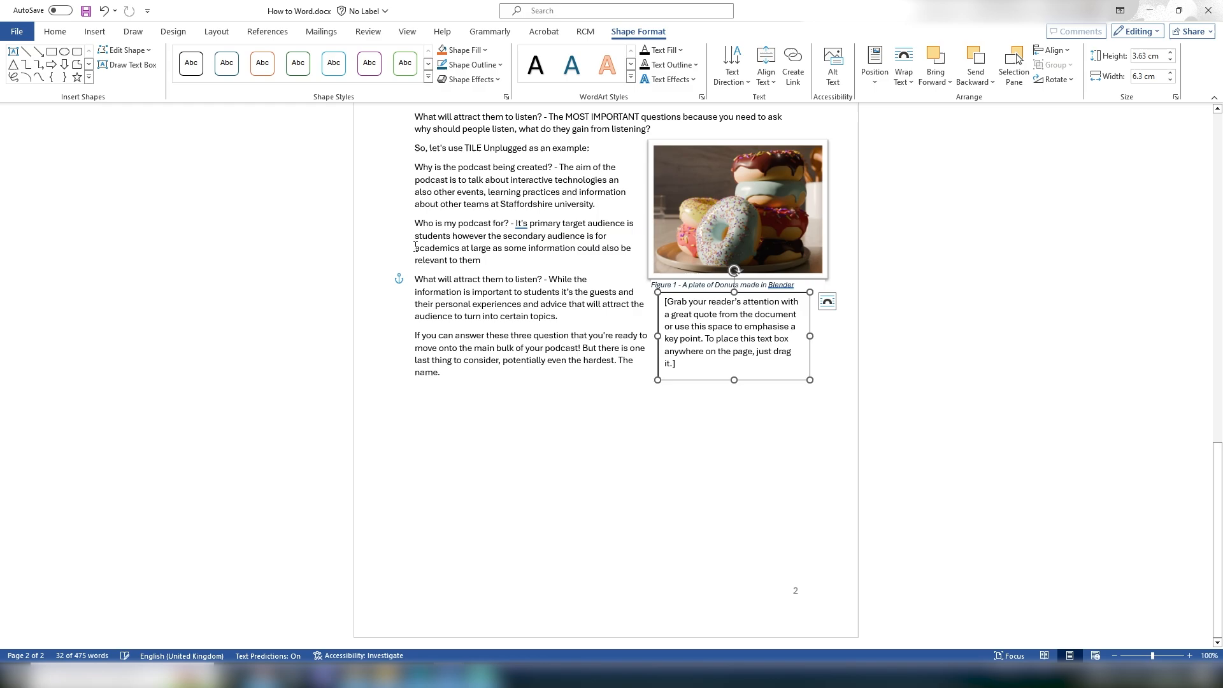
# - Shorten the text box to about 2.88 cm high and put the cursor back on the blank line below the last paragraph
pyautogui.click(702, 362)
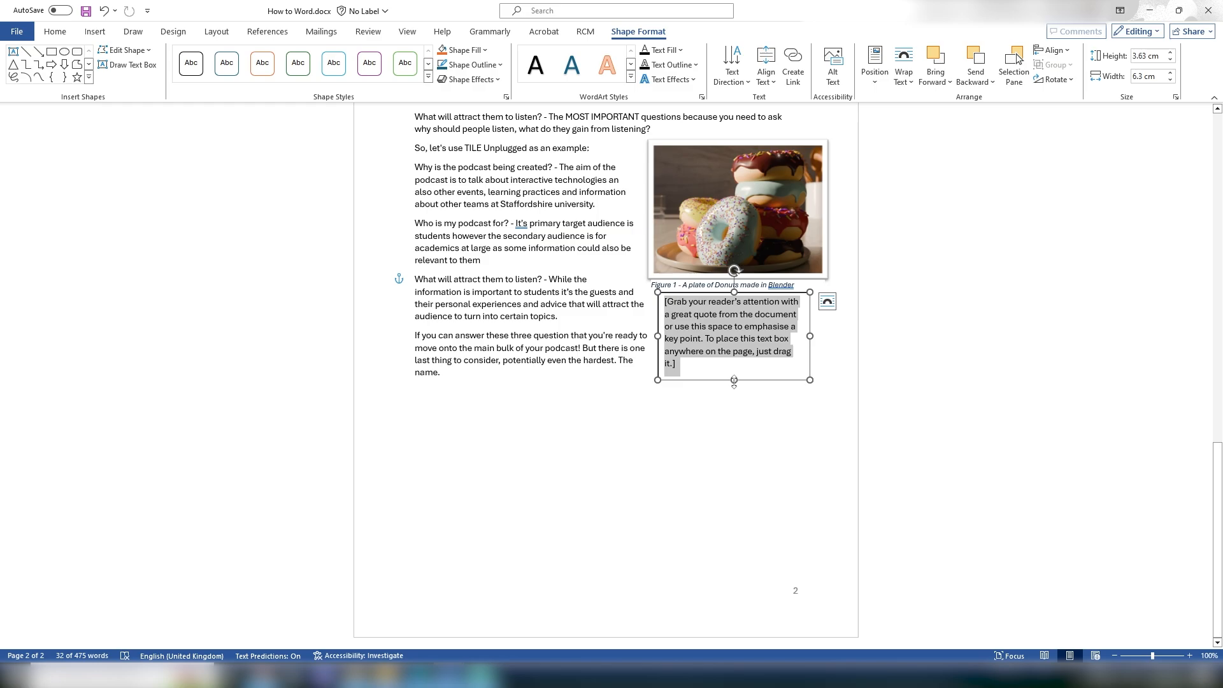
pyautogui.moveTo(734, 381)
pyautogui.mouseDown()
pyautogui.moveTo(733, 417)
pyautogui.moveTo(734, 361)
pyautogui.mouseUp()
pyautogui.click(692, 345)
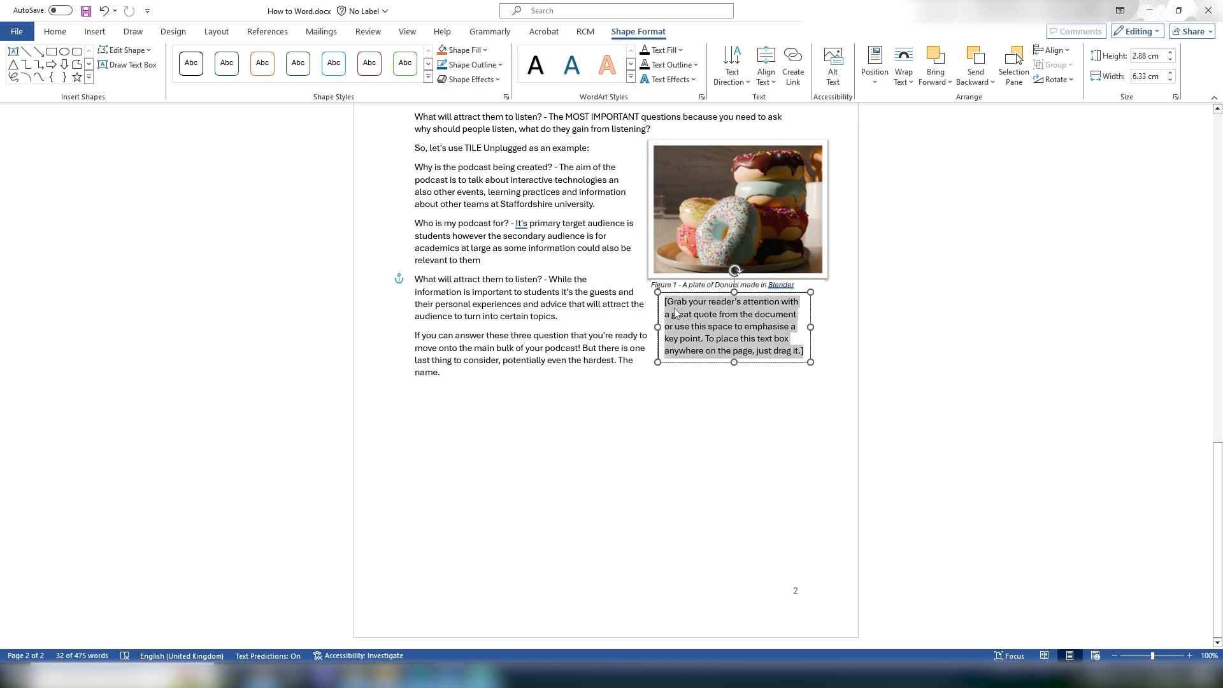
pyautogui.click(55, 31)
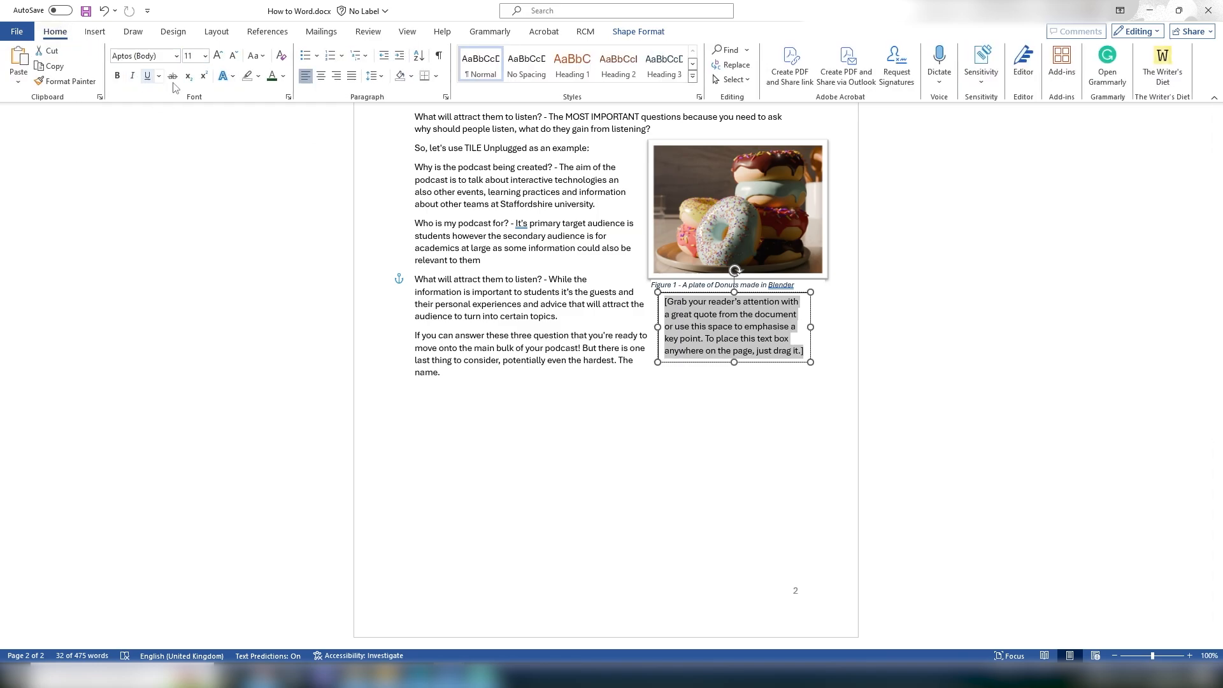
pyautogui.click(638, 32)
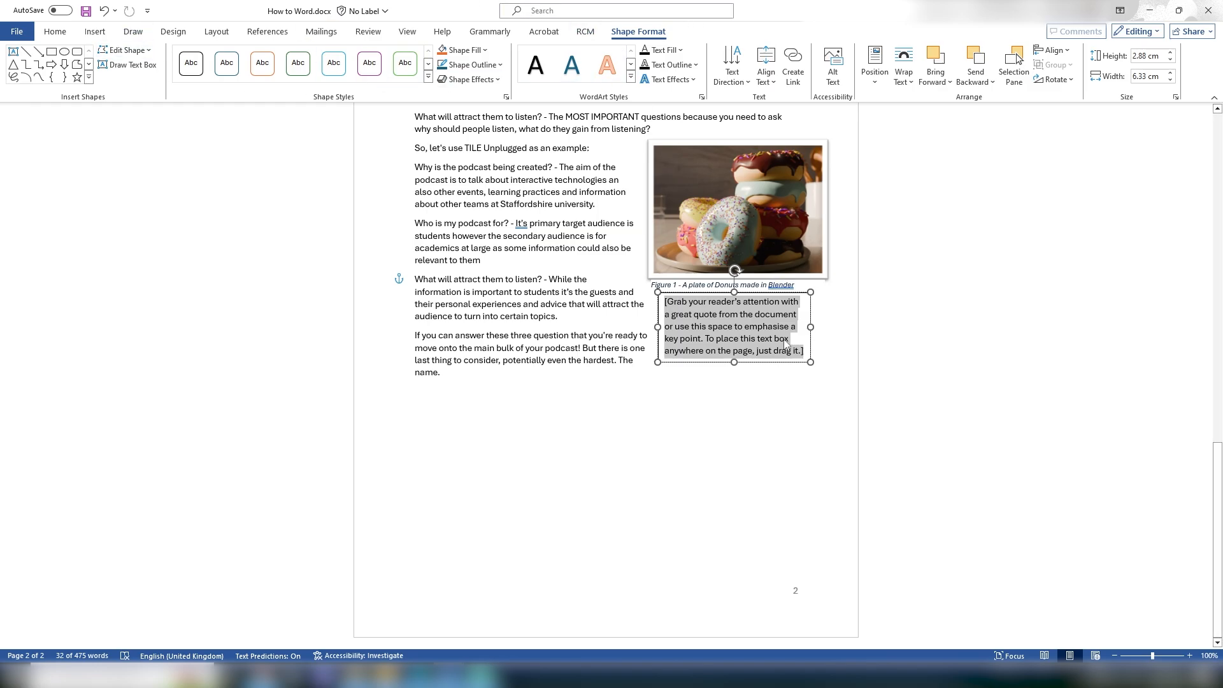
pyautogui.click(414, 404)
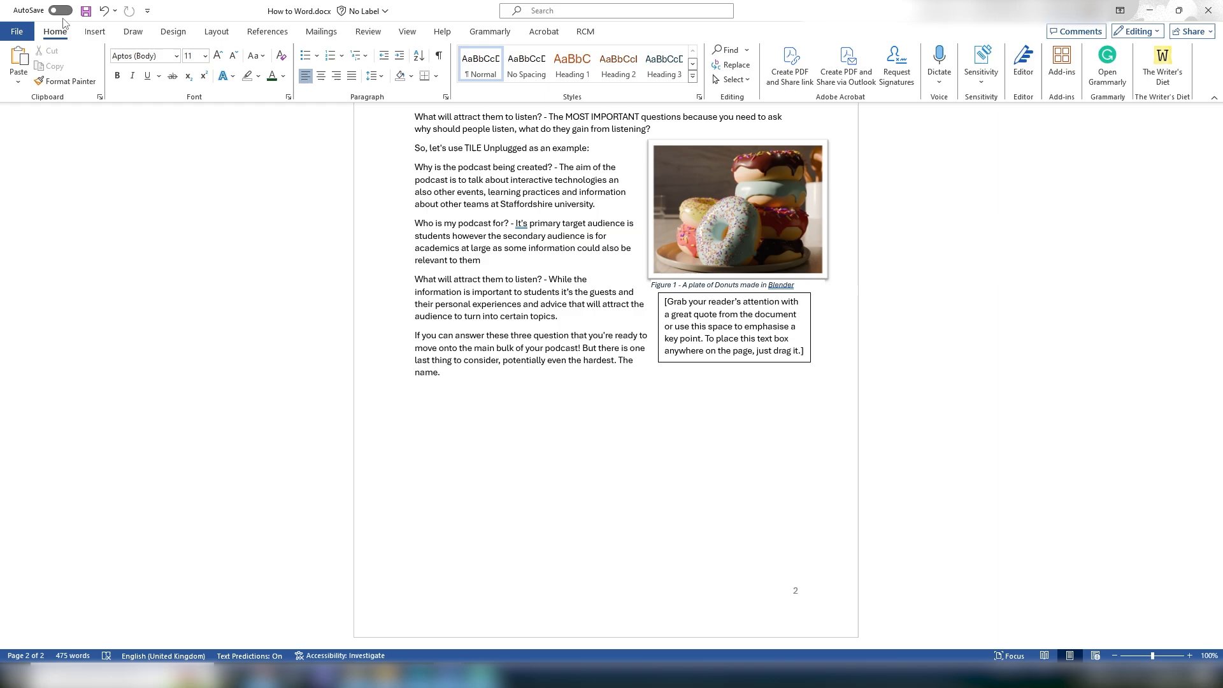
# - Look through the built-in equations and the list of common symbols
pyautogui.click(95, 31)
pyautogui.click(873, 82)
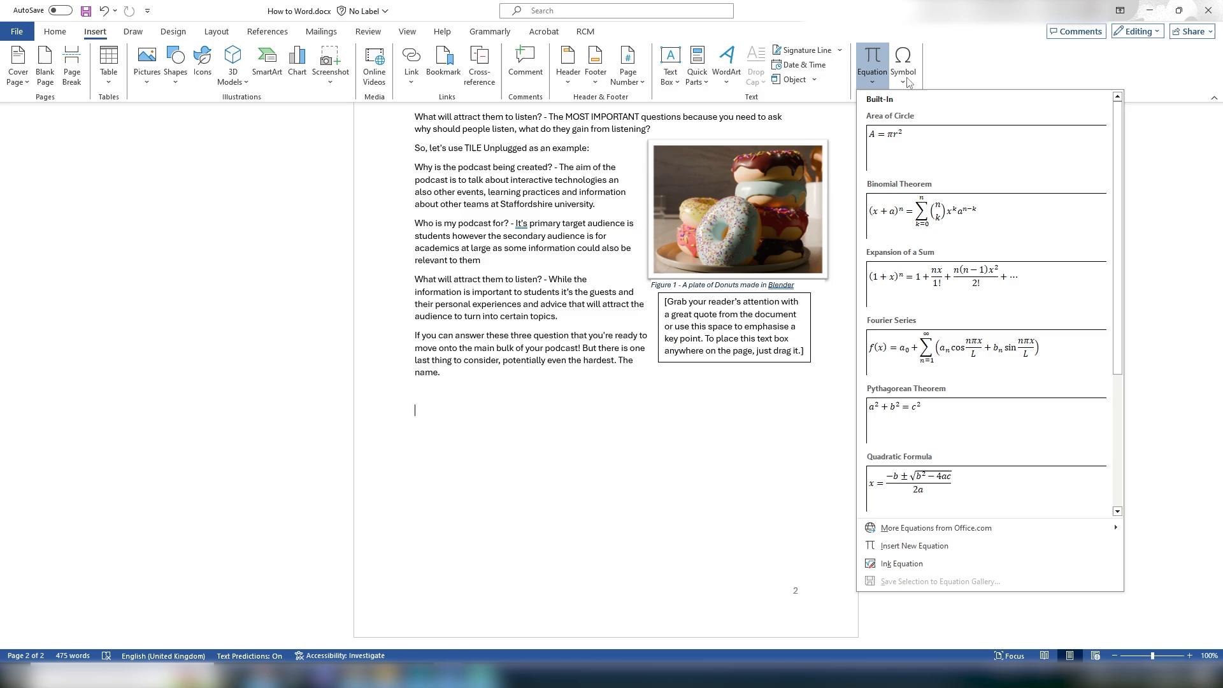
pyautogui.click(907, 80)
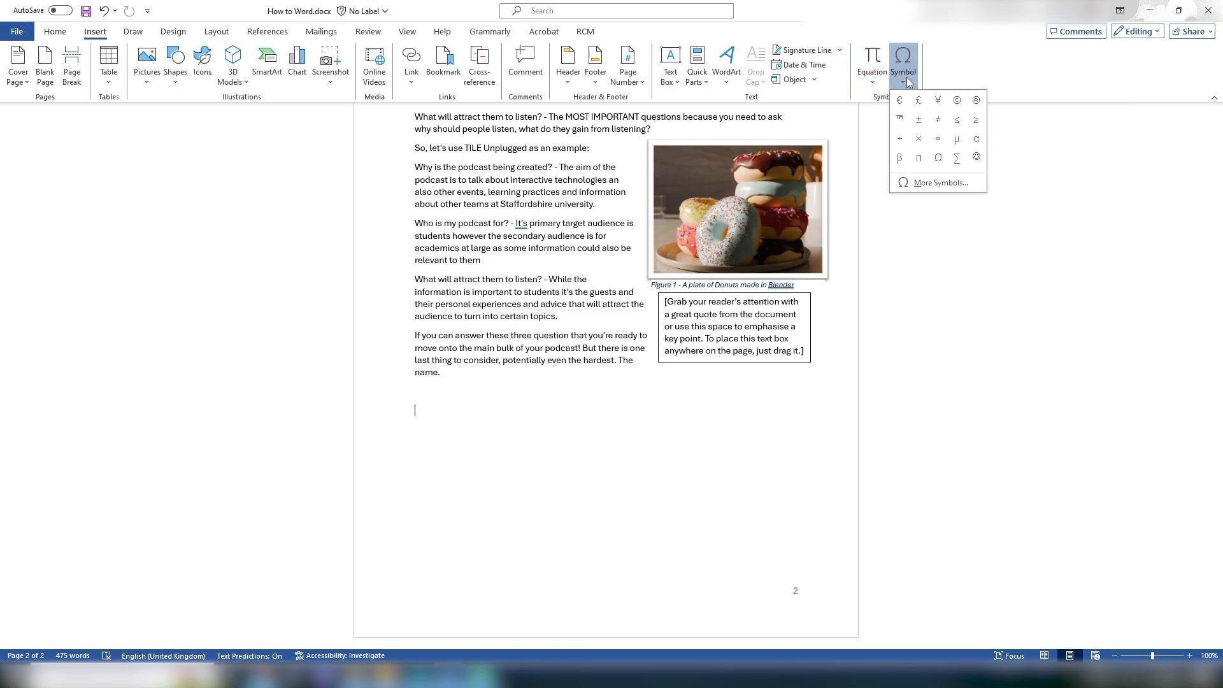
pyautogui.click(504, 418)
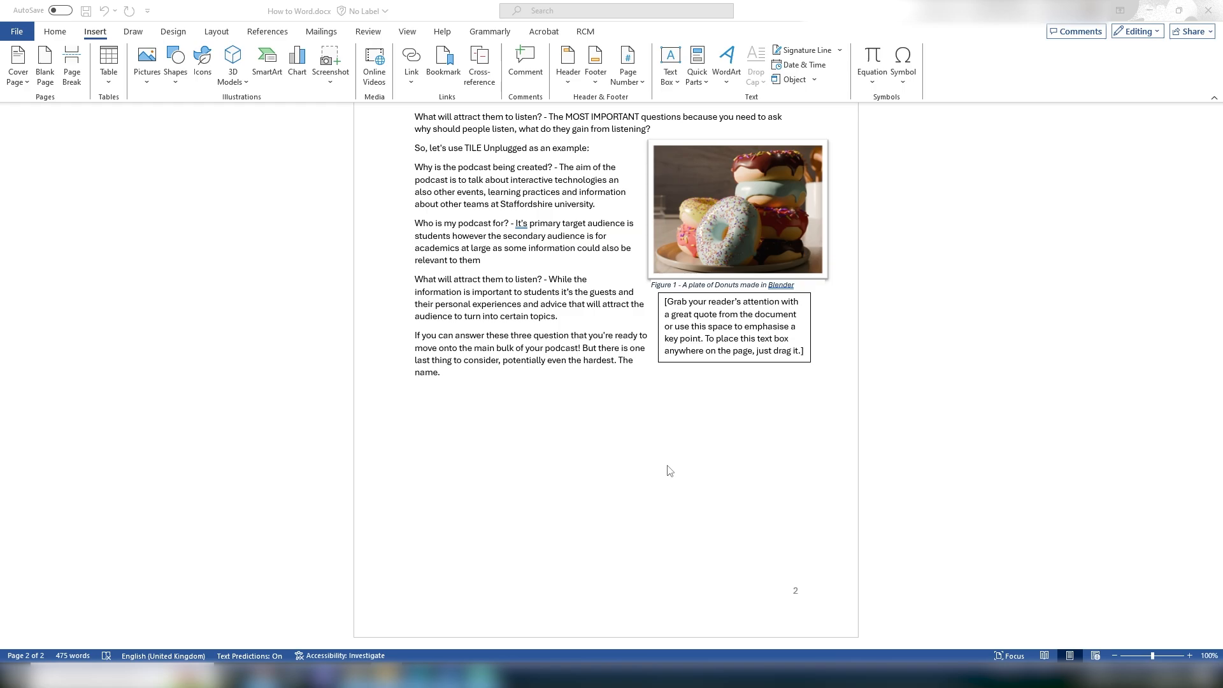
pyautogui.click(656, 447)
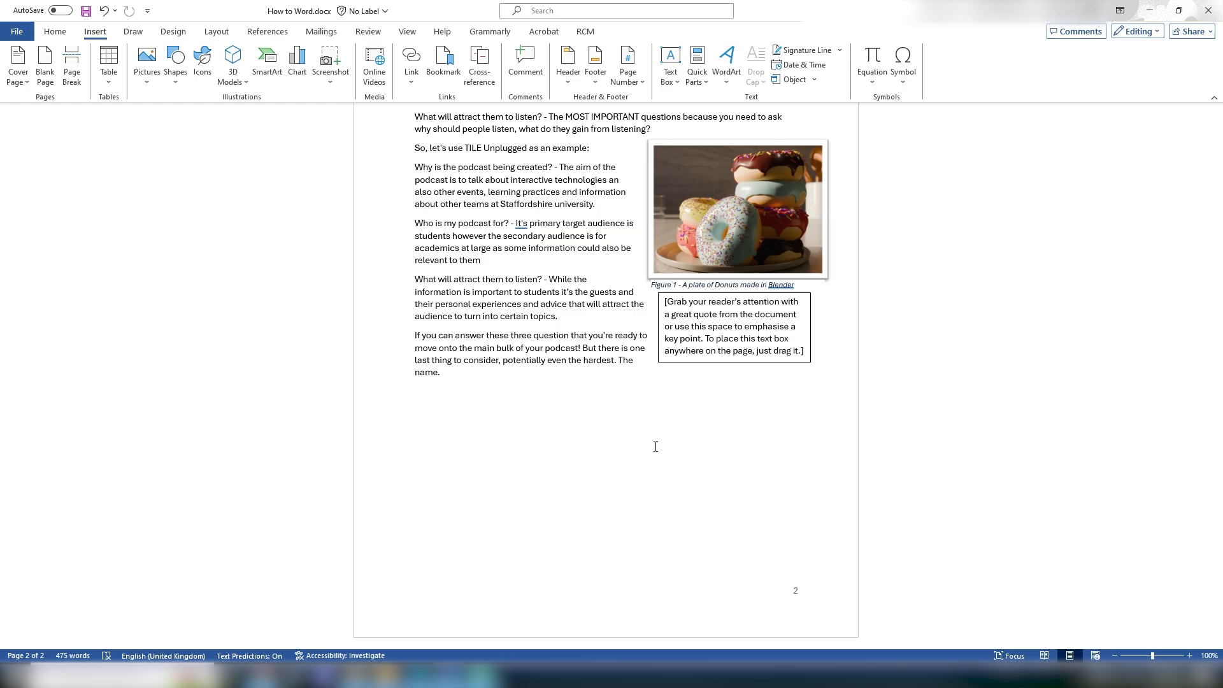
# - Insert a signature line with the suggested signer's name below the last paragraph, and remove it again
pyautogui.click(803, 51)
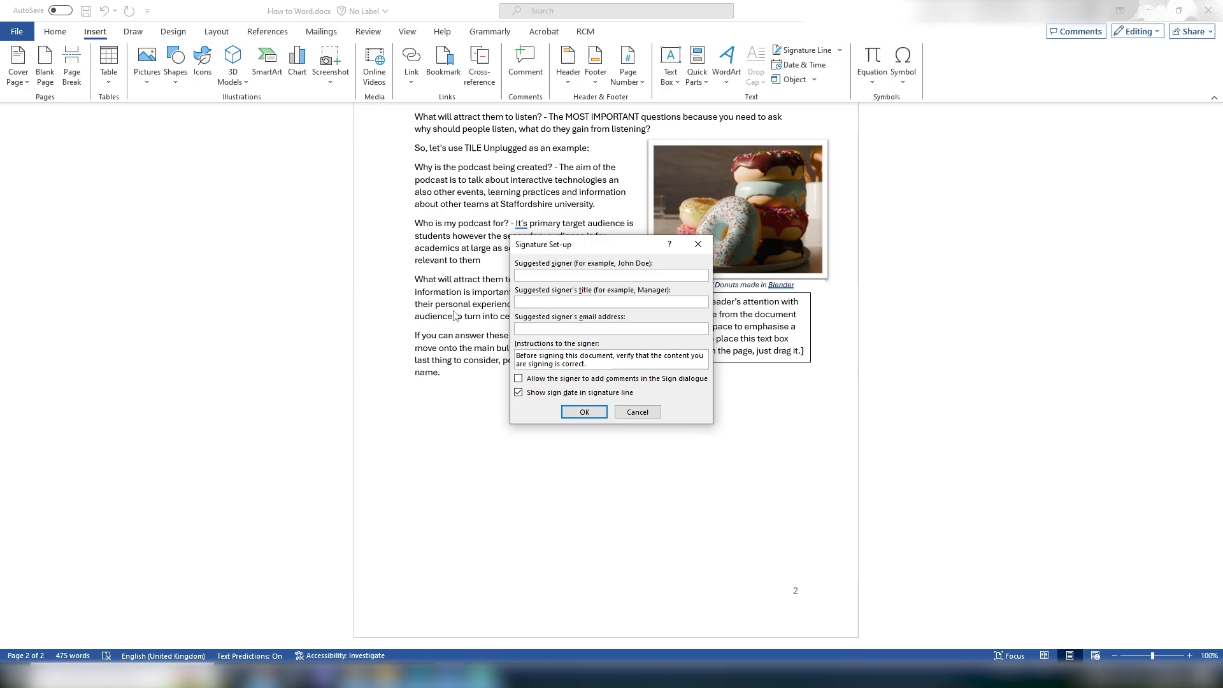
pyautogui.moveTo(558, 248); pyautogui.dragTo(646, 402)
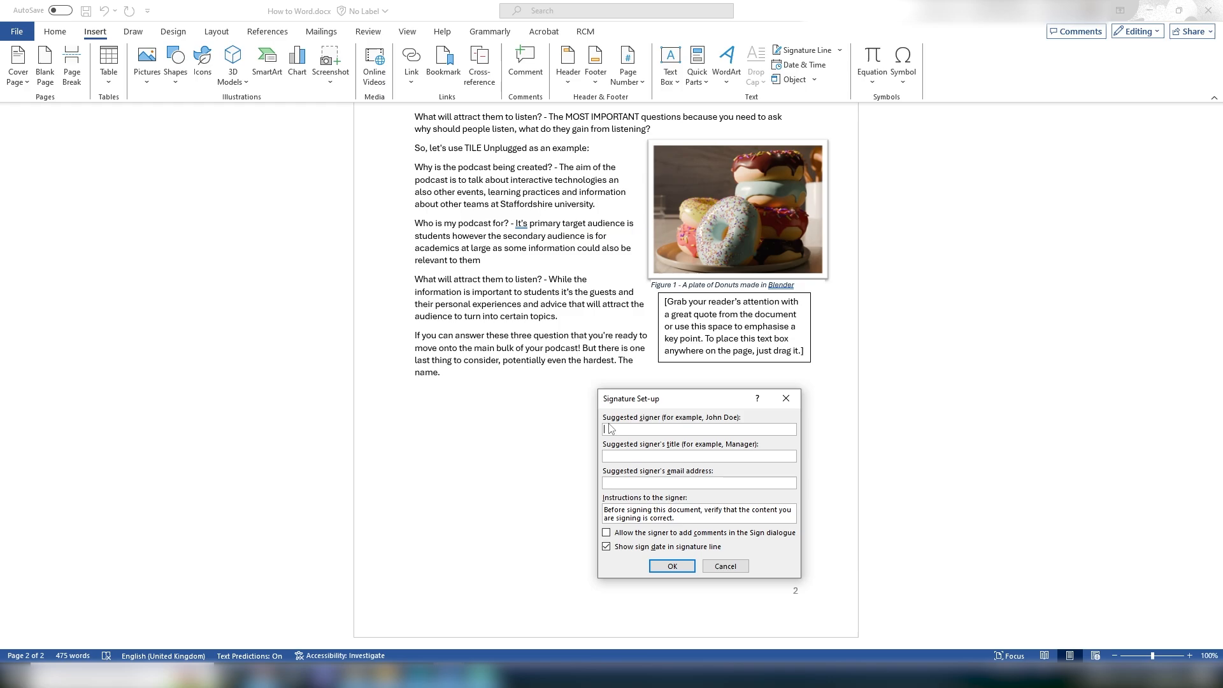
pyautogui.write('John Doe')
pyautogui.click(673, 567)
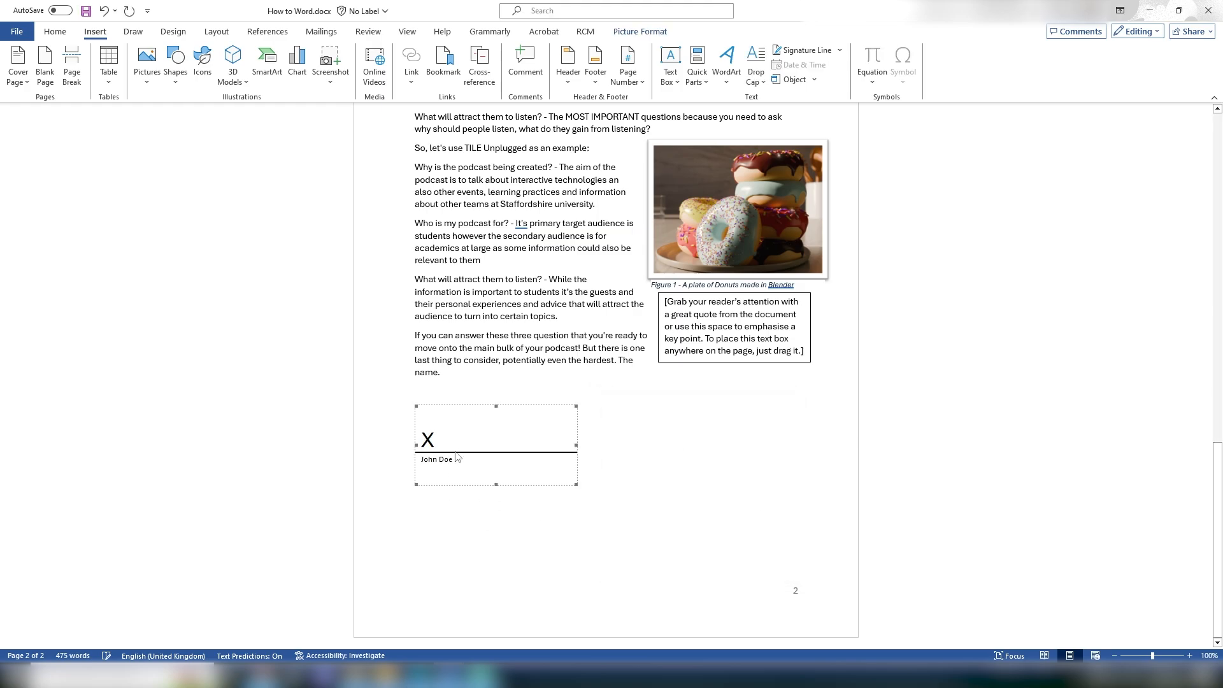
pyautogui.click(430, 493)
pyautogui.click(522, 441)
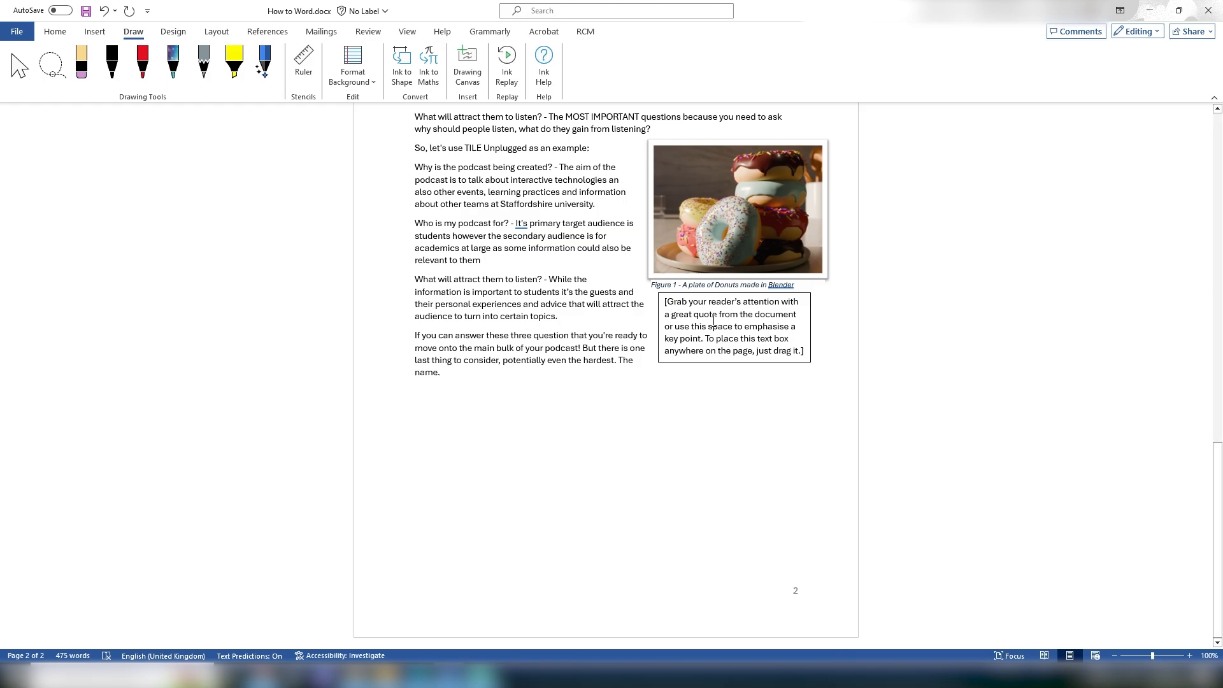
# - Circle the front donut in the picture with the red pen and draw an arrow pointing to it
pyautogui.click(145, 67)
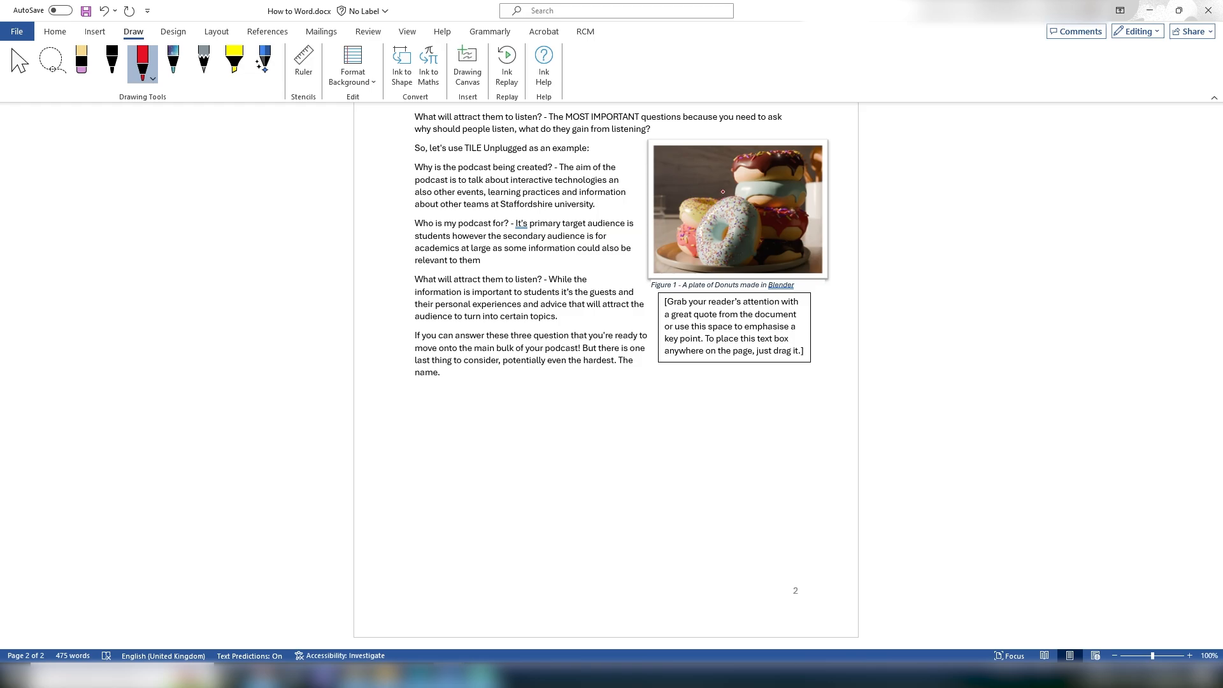
pyautogui.click(145, 67)
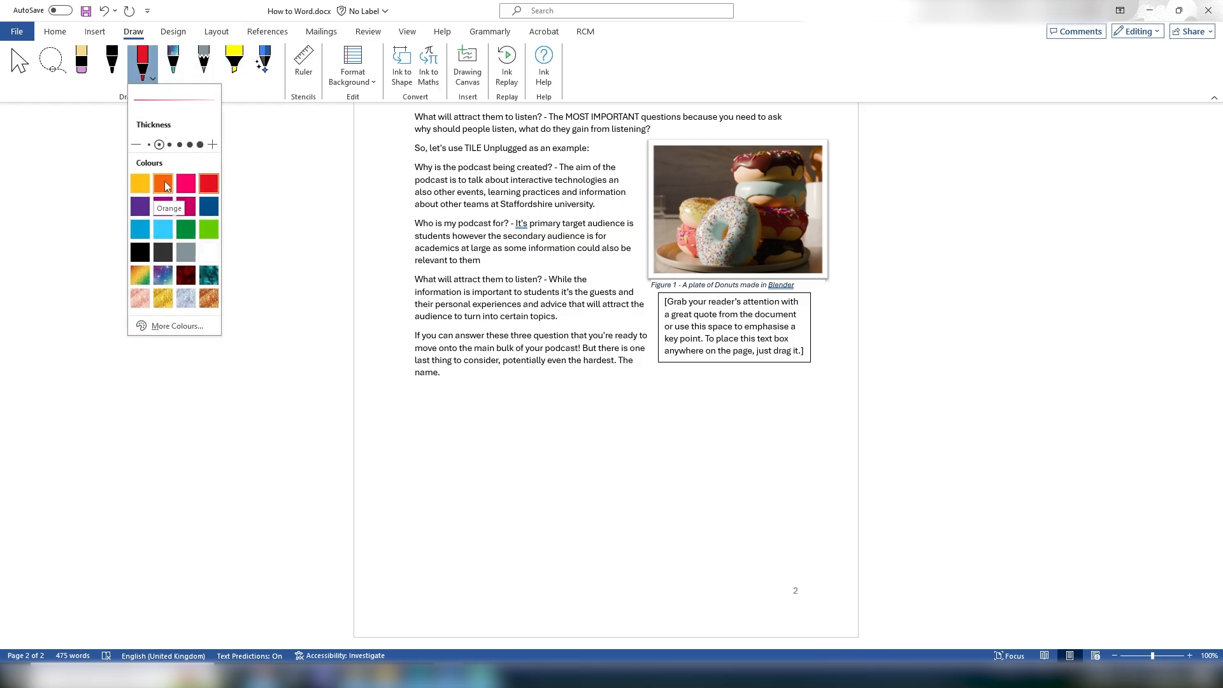
pyautogui.click(95, 93)
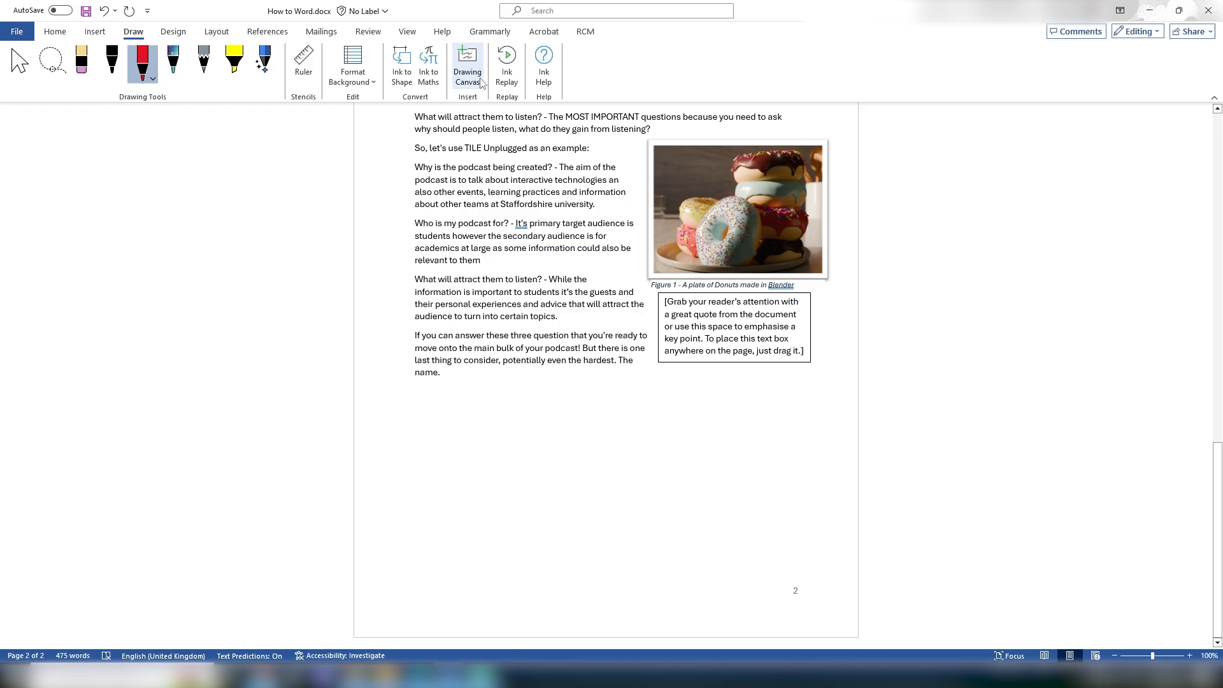
pyautogui.click(151, 77)
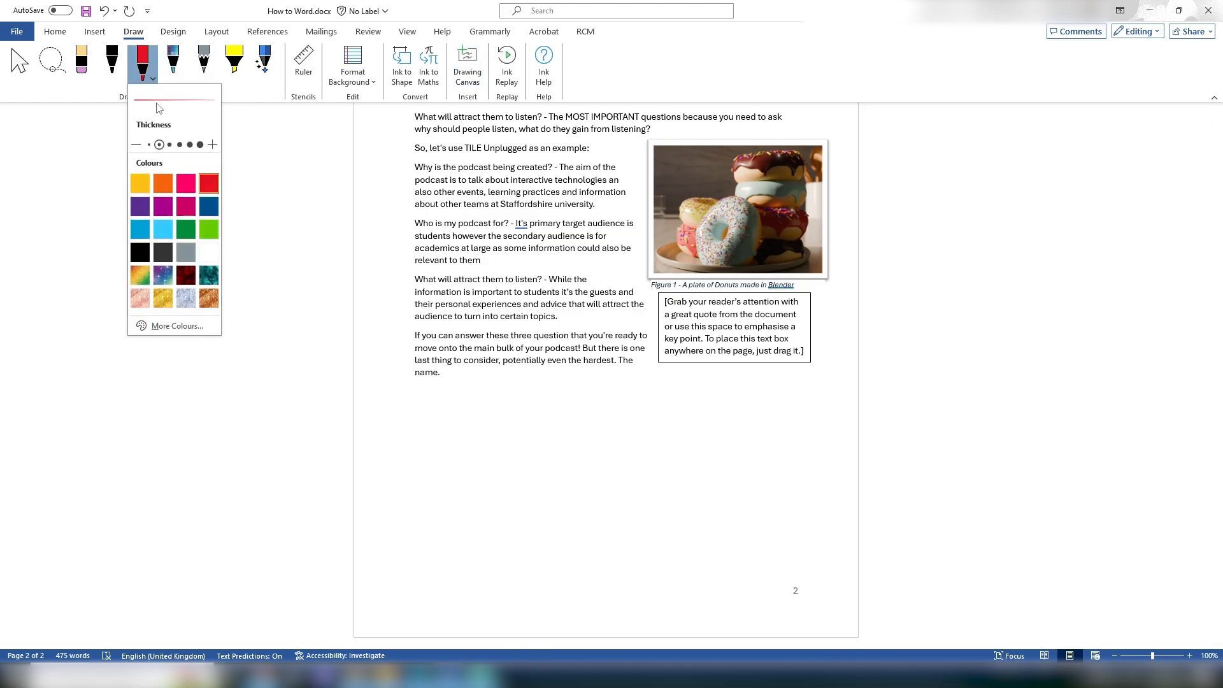
pyautogui.moveTo(713, 197)
pyautogui.mouseDown()
pyautogui.moveTo(690, 223)
pyautogui.moveTo(703, 258)
pyautogui.moveTo(756, 262)
pyautogui.mouseUp()
pyautogui.moveTo(744, 206); pyautogui.dragTo(723, 195)
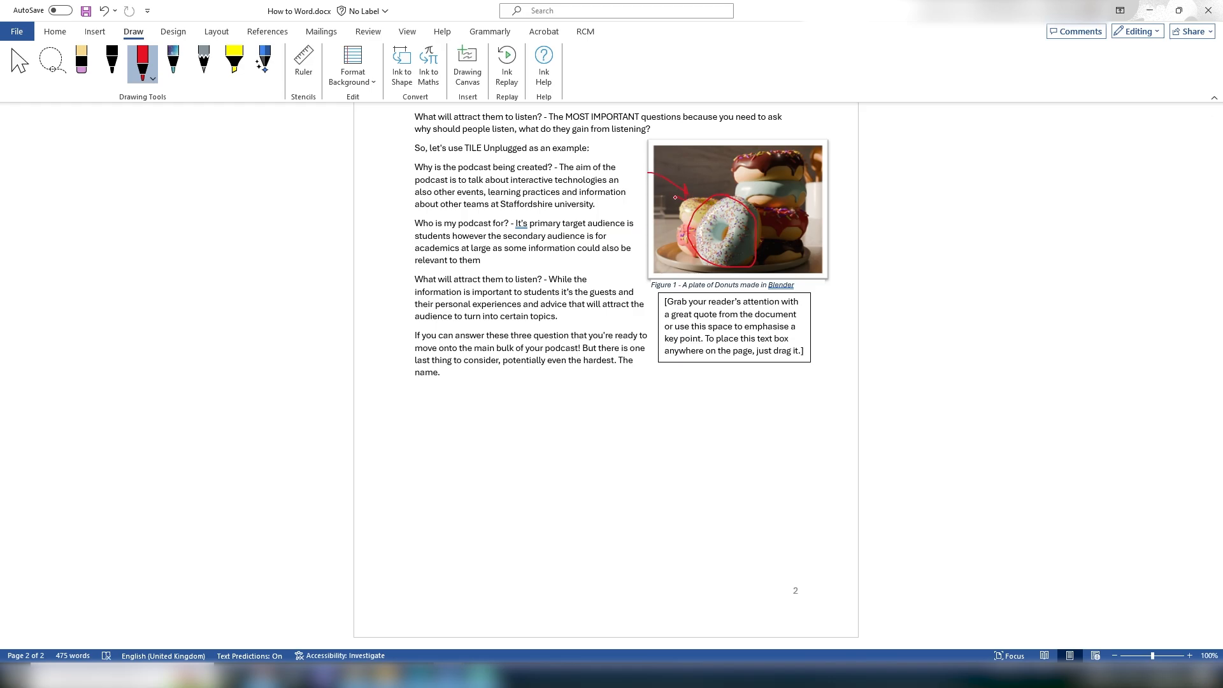
# - Erase the red circle and arrow from the donut picture and switch back to the selection tool
pyautogui.hotkey('ctrl', 'z')
pyautogui.hotkey('ctrl', 'y')
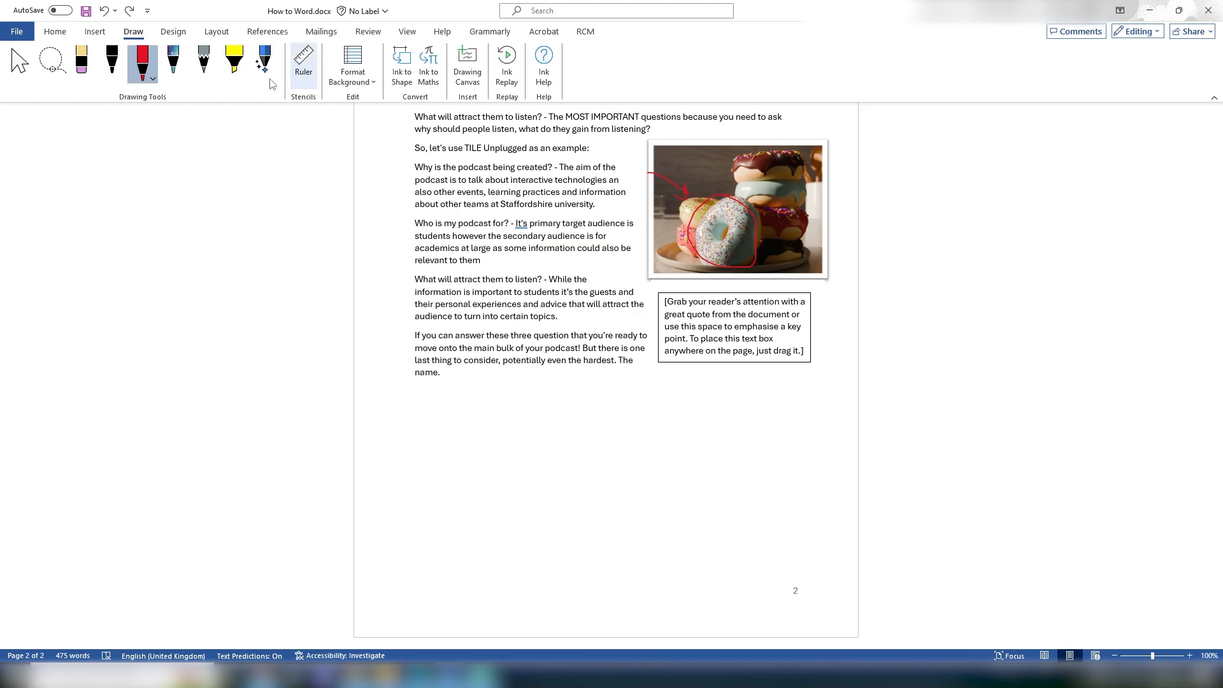
pyautogui.click(81, 62)
pyautogui.moveTo(687, 214)
pyautogui.mouseDown()
pyautogui.moveTo(678, 188)
pyautogui.moveTo(704, 213)
pyautogui.mouseUp()
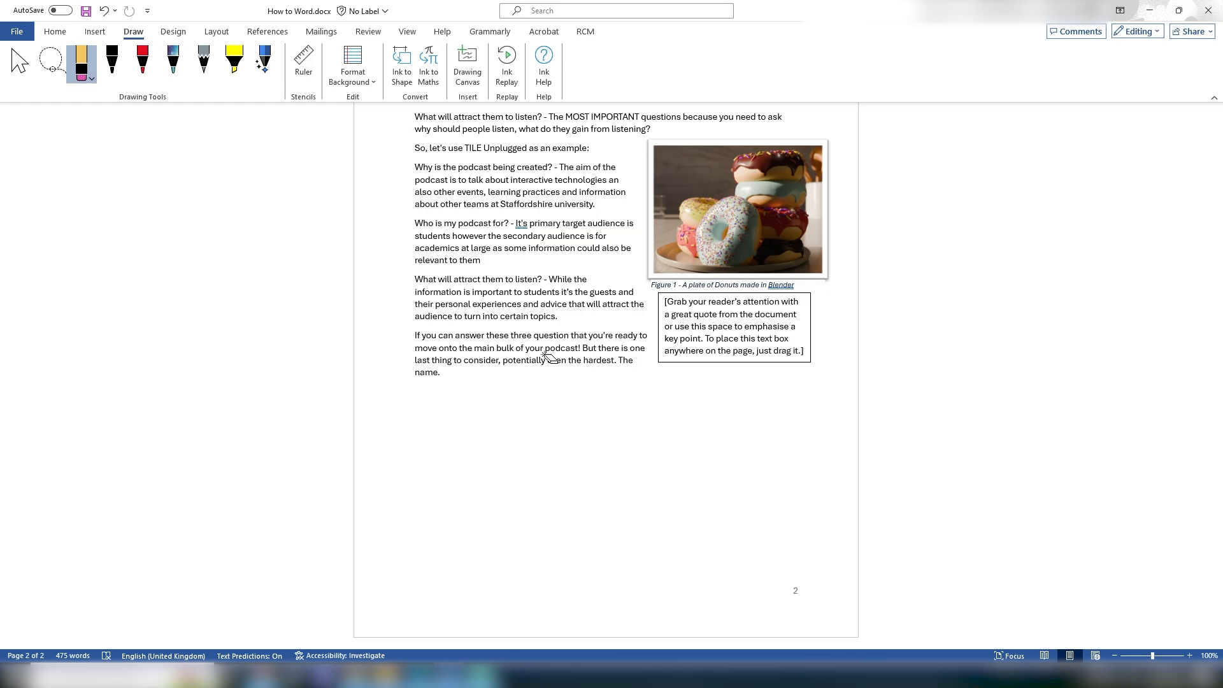
pyautogui.click(20, 61)
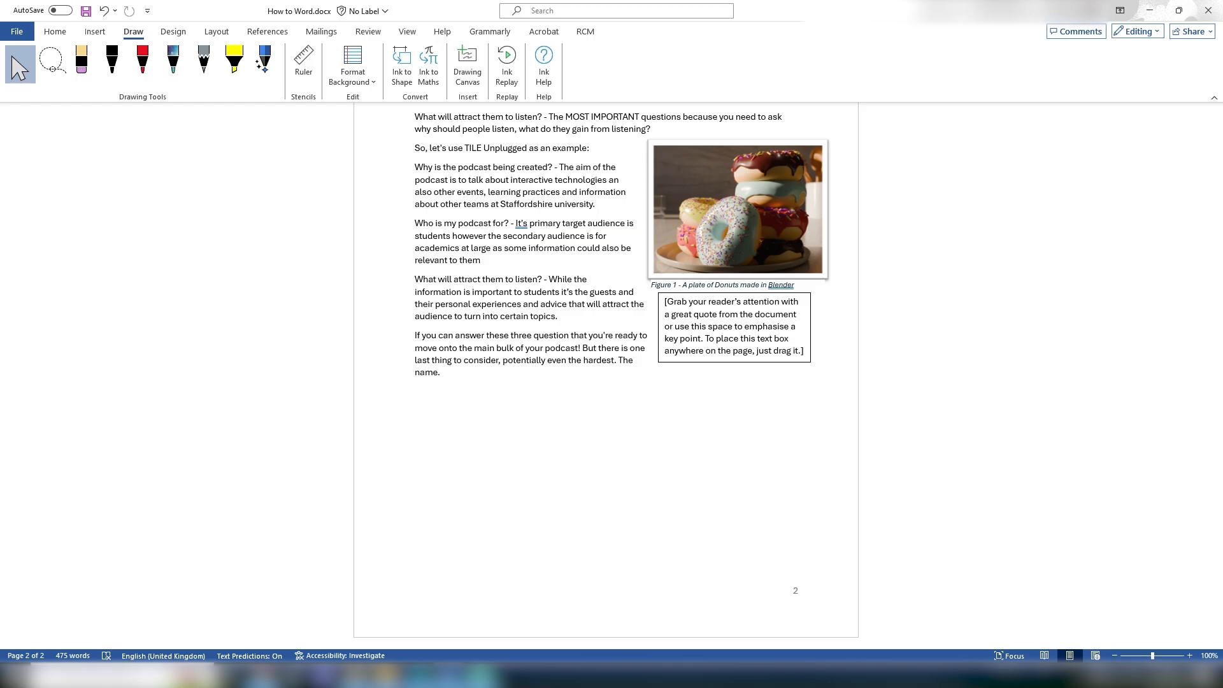
# - Open the Snipping Tool and capture the area of page 2 with the text, the donut picture and the text box
pyautogui.click(121, 676)
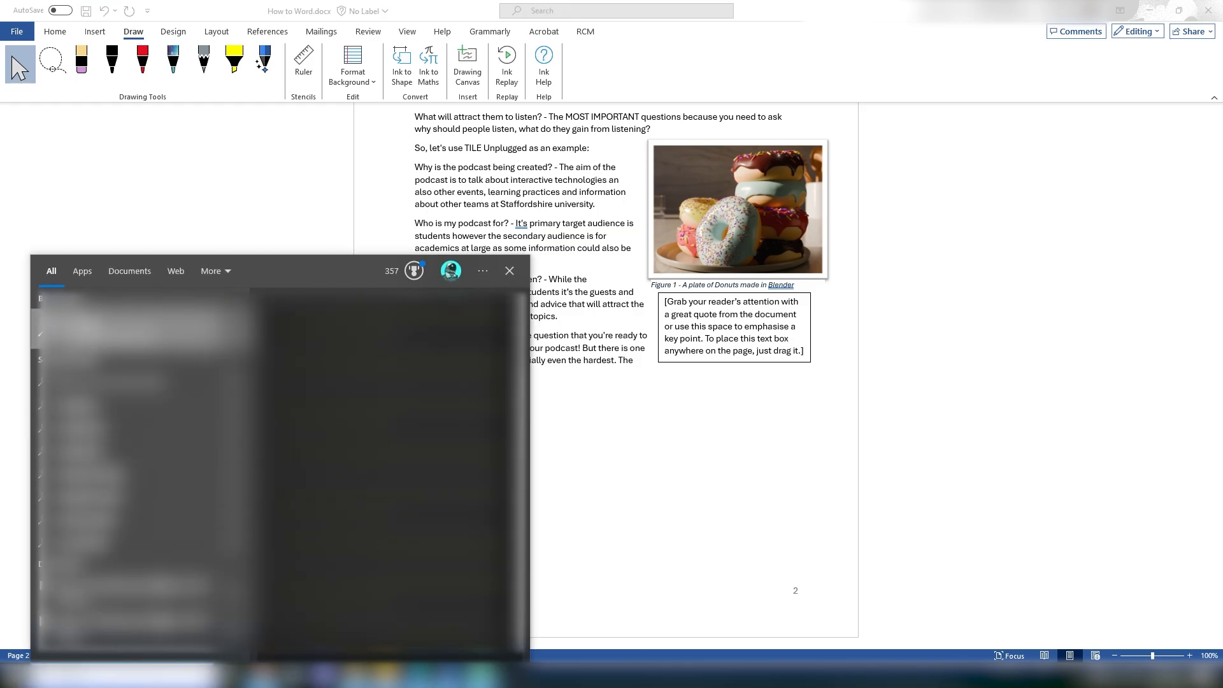
pyautogui.press('BackSpace')
pyautogui.press('BackSpace')
pyautogui.press('BackSpace')
pyautogui.write('sn')
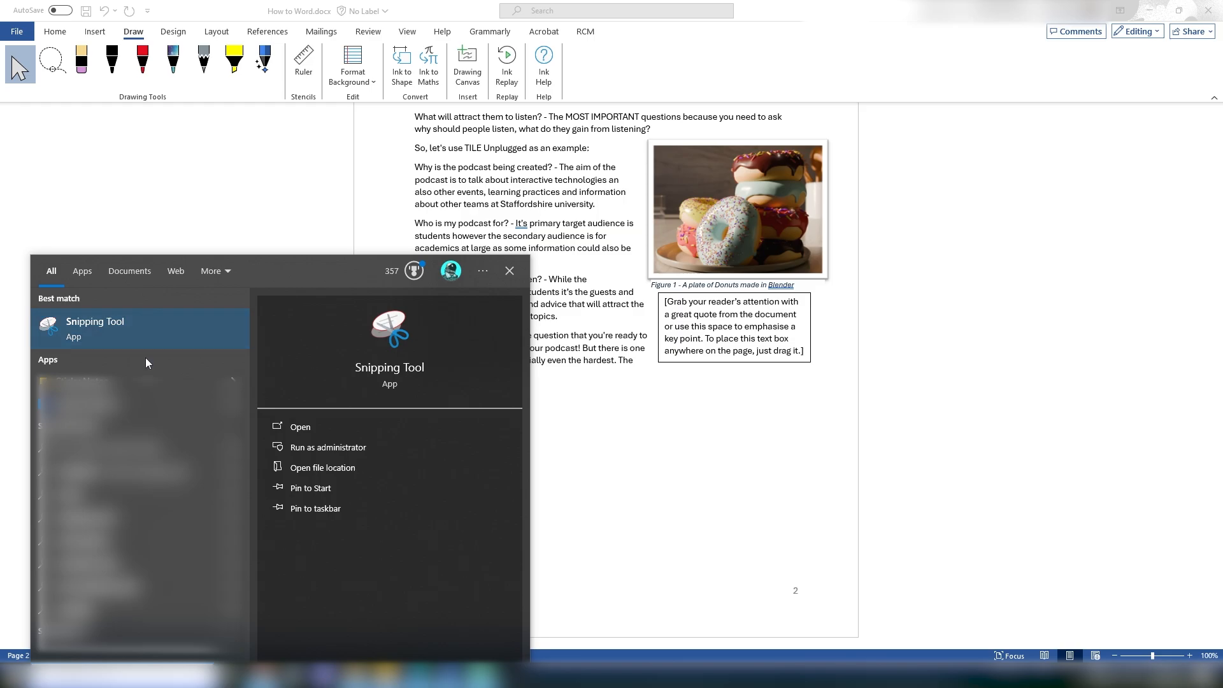
pyautogui.click(101, 335)
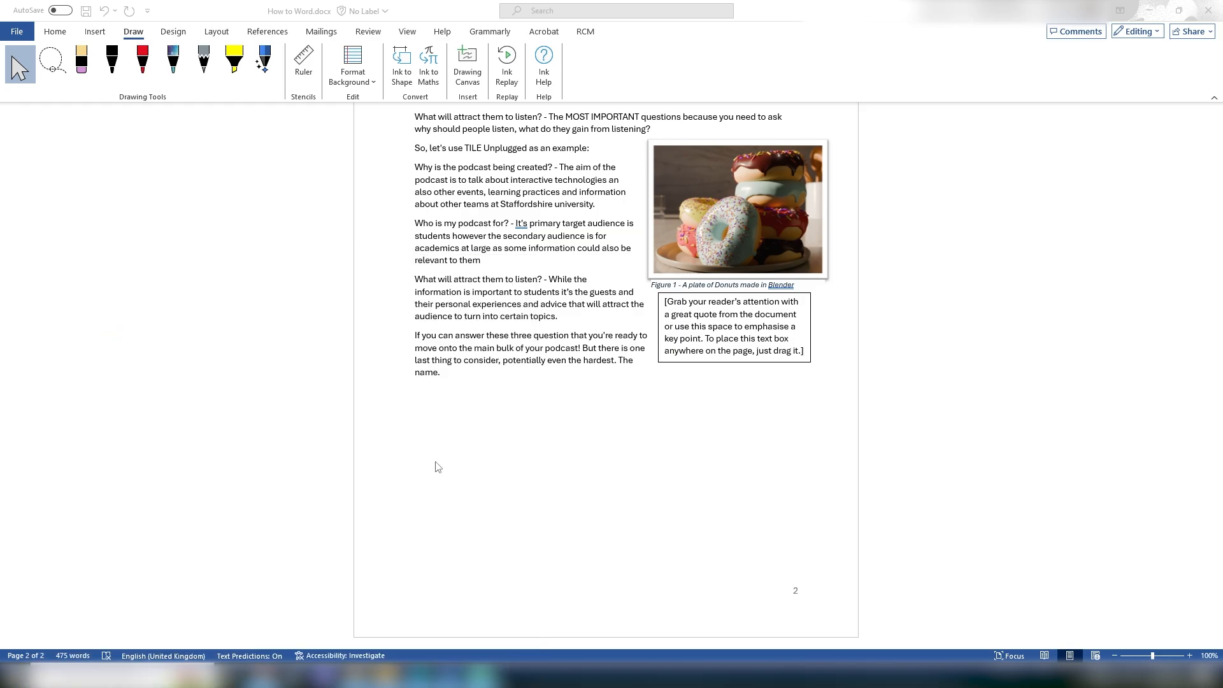
pyautogui.moveTo(280, 29); pyautogui.dragTo(227, 208)
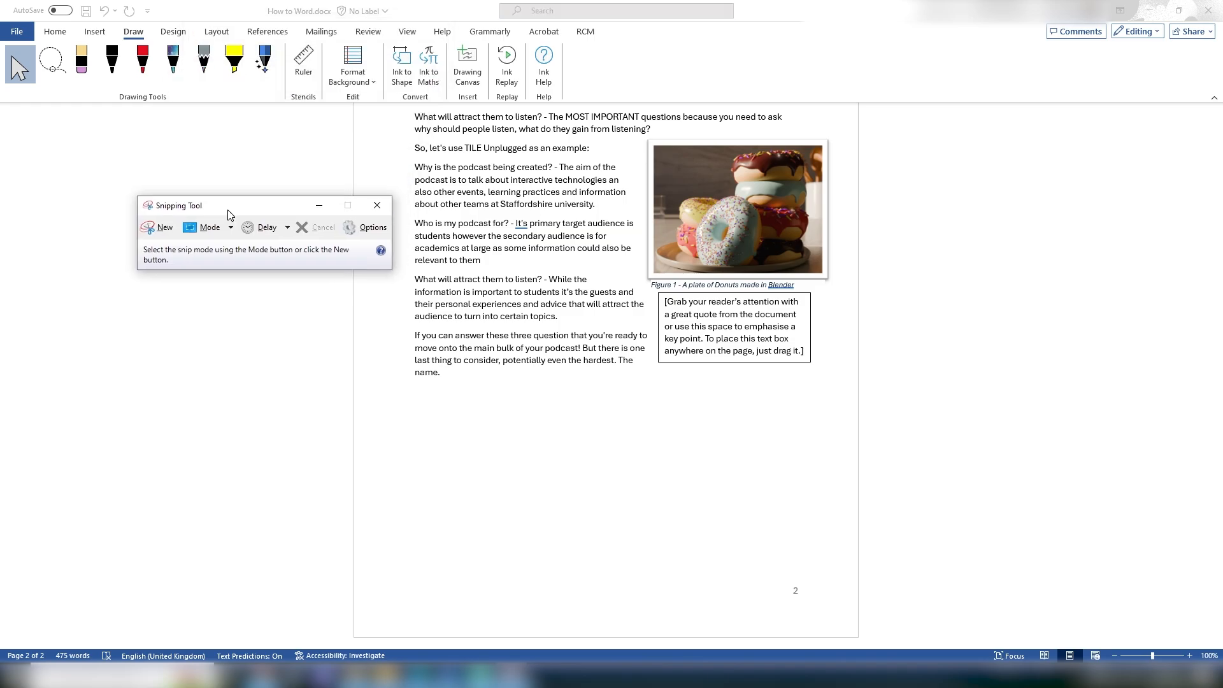
pyautogui.click(152, 227)
pyautogui.moveTo(404, 110); pyautogui.dragTo(843, 398)
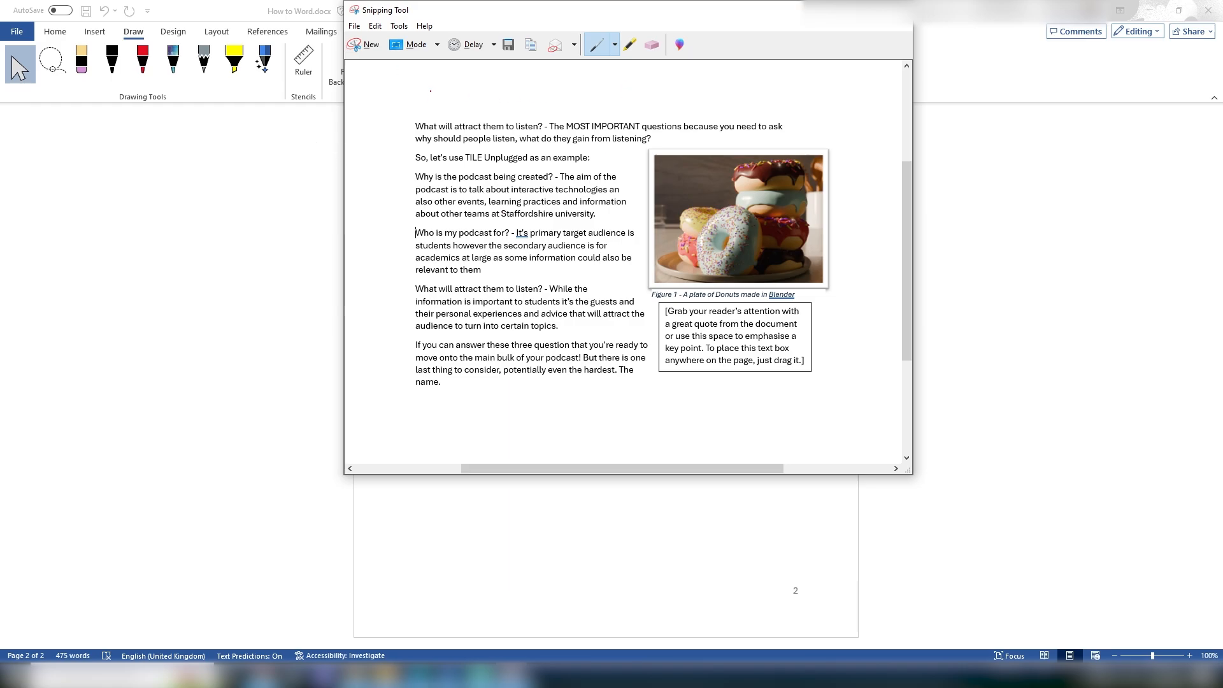
# - Handwrite "Hi" above the snip's text, circle the donuts and write on the picture in red, and close the snip without saving
pyautogui.moveTo(437, 76)
pyautogui.mouseDown()
pyautogui.moveTo(437, 95)
pyautogui.moveTo(464, 102)
pyautogui.mouseUp()
pyautogui.moveTo(725, 201)
pyautogui.mouseDown()
pyautogui.moveTo(768, 283)
pyautogui.moveTo(729, 203)
pyautogui.mouseUp()
pyautogui.moveTo(669, 166); pyautogui.dragTo(737, 167)
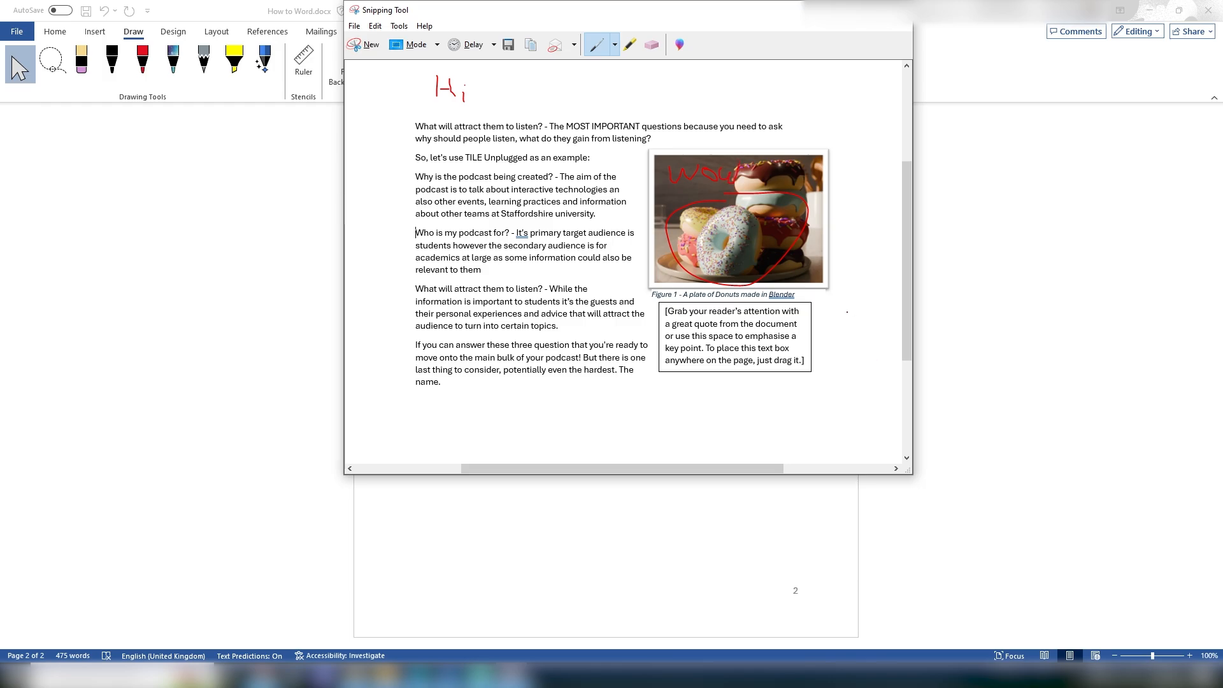
pyautogui.click(899, 10)
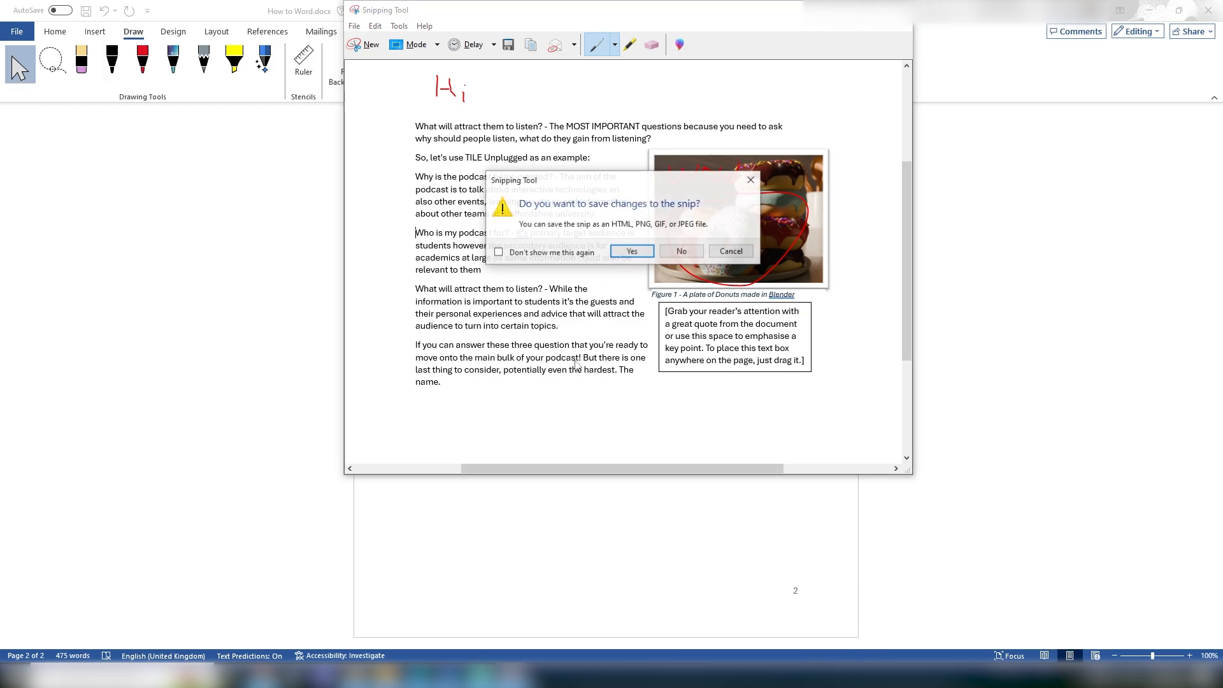
pyautogui.click(682, 251)
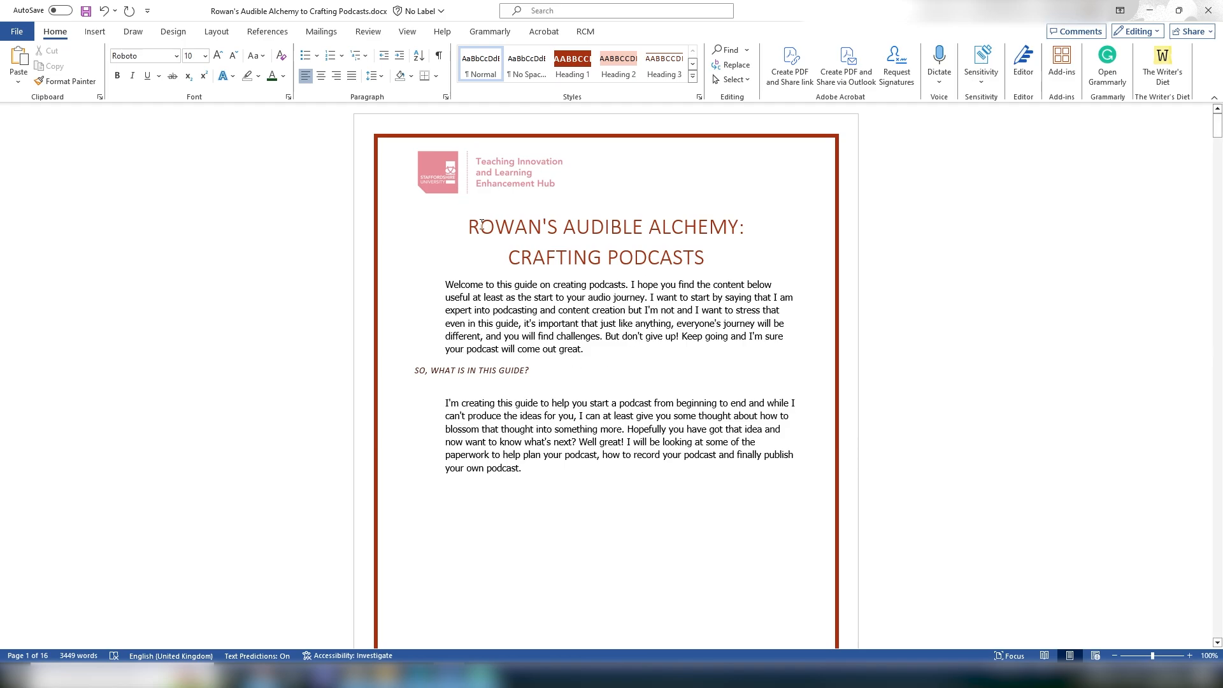
# - Look through the formatted headings and lists of the finished podcast guide document and return to its first page
pyautogui.scroll(-18, 493, 256)
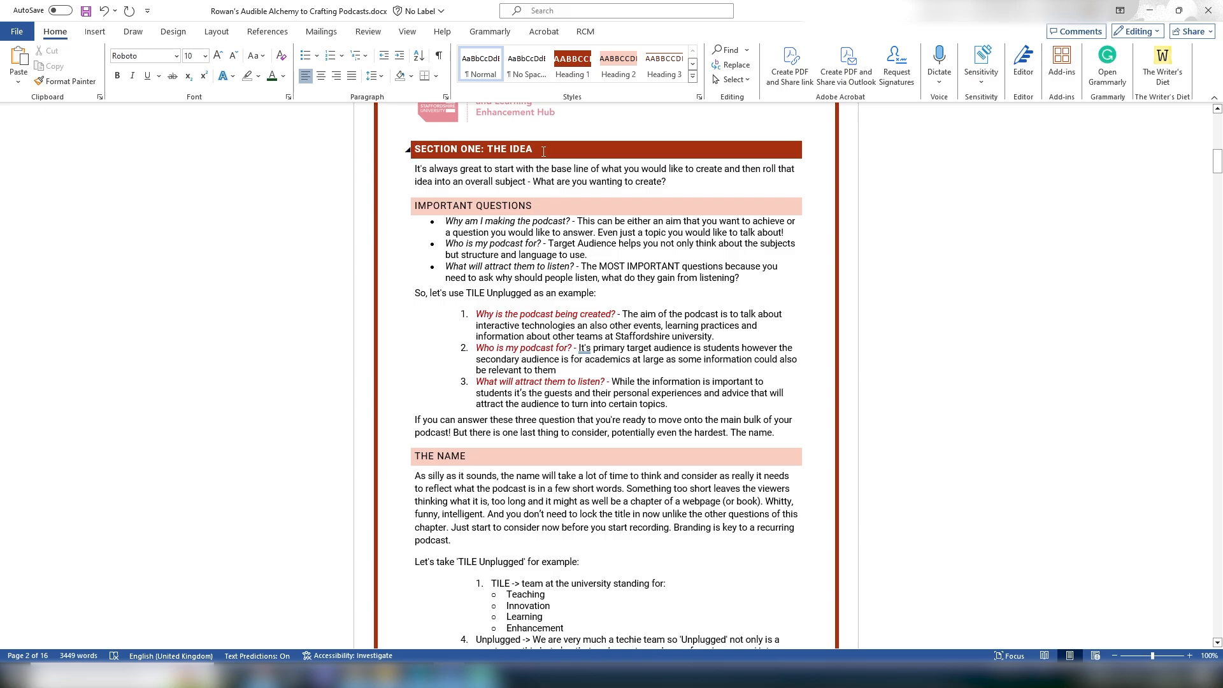
pyautogui.scroll(-10, 474, 206)
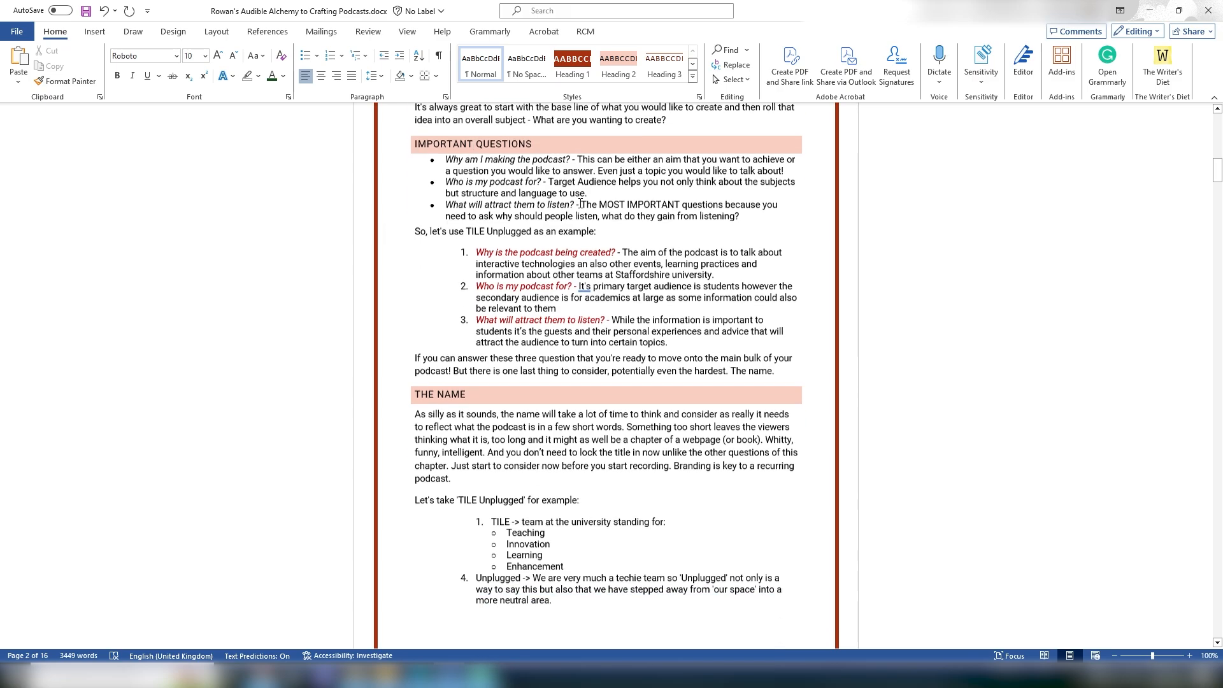
pyautogui.scroll(-7, 542, 332)
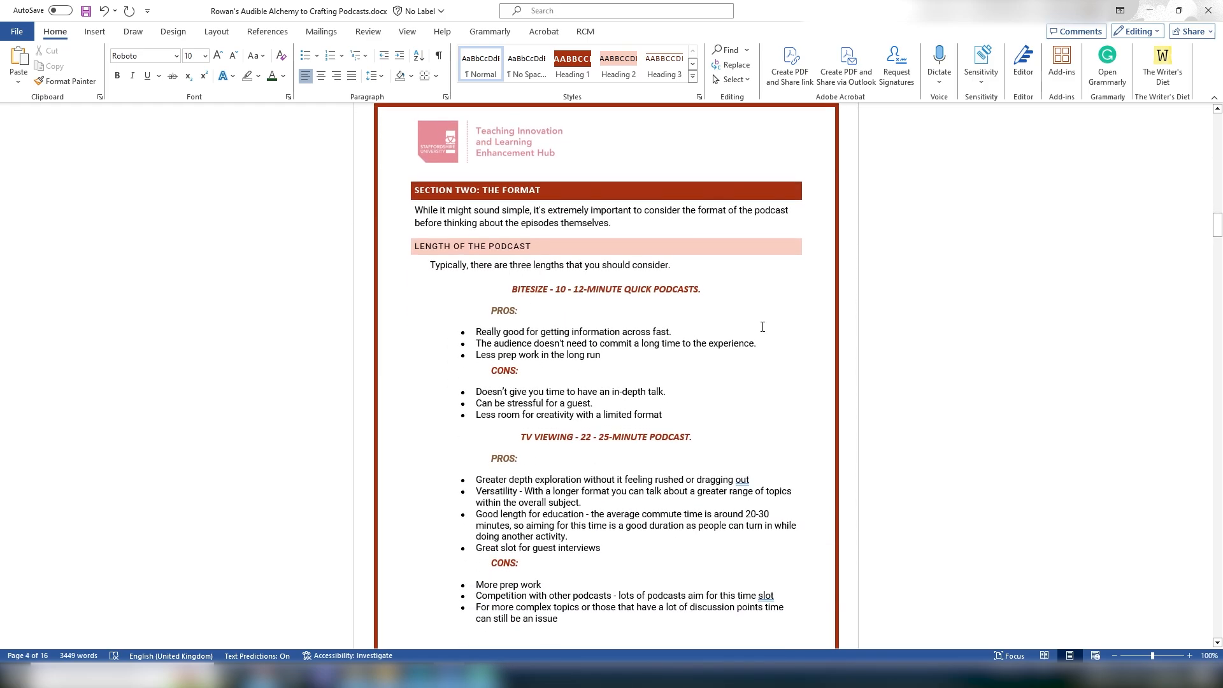
pyautogui.scroll(-12, 588, 355)
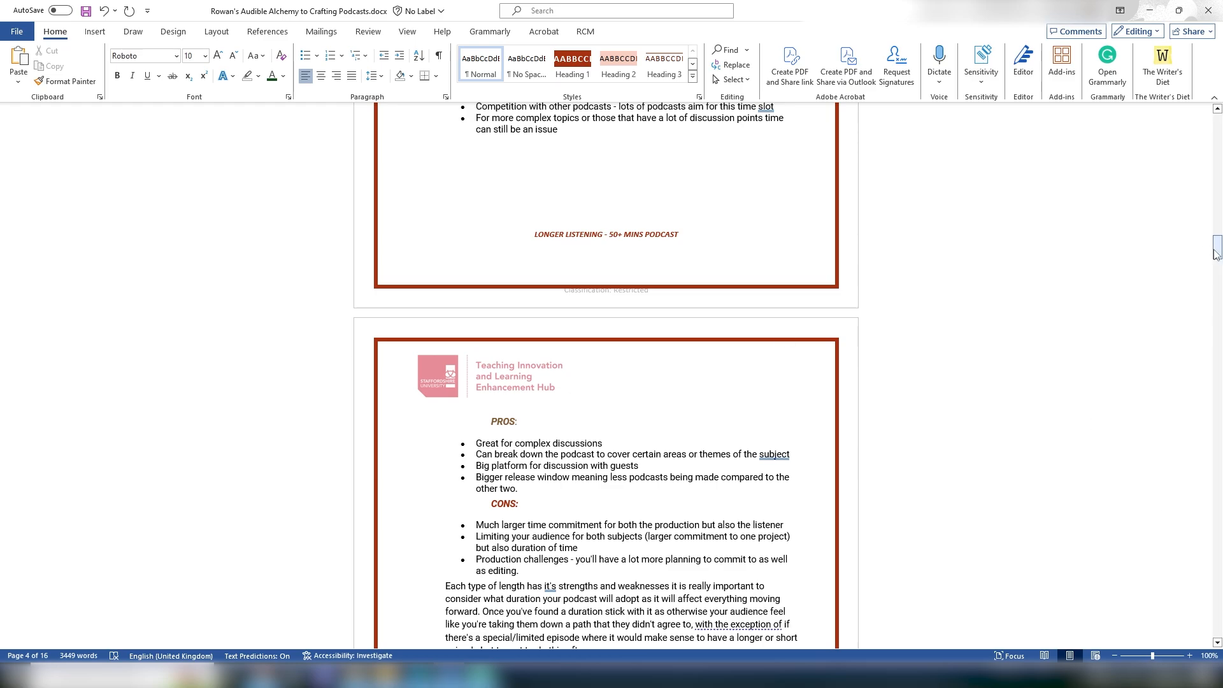
pyautogui.moveTo(1216, 254); pyautogui.dragTo(1215, 121)
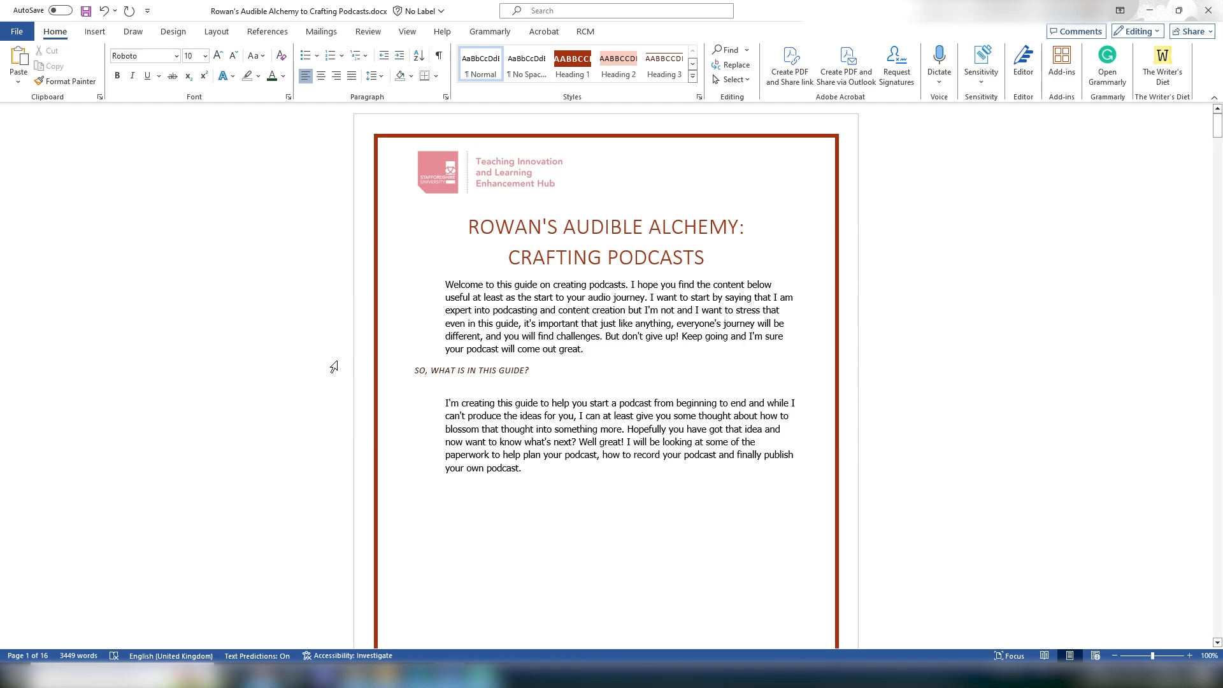
# - Add a new empty page after the introduction on page 1, ahead of Section One
pyautogui.scroll(-5, 334, 363)
pyautogui.scroll(-2, 484, 328)
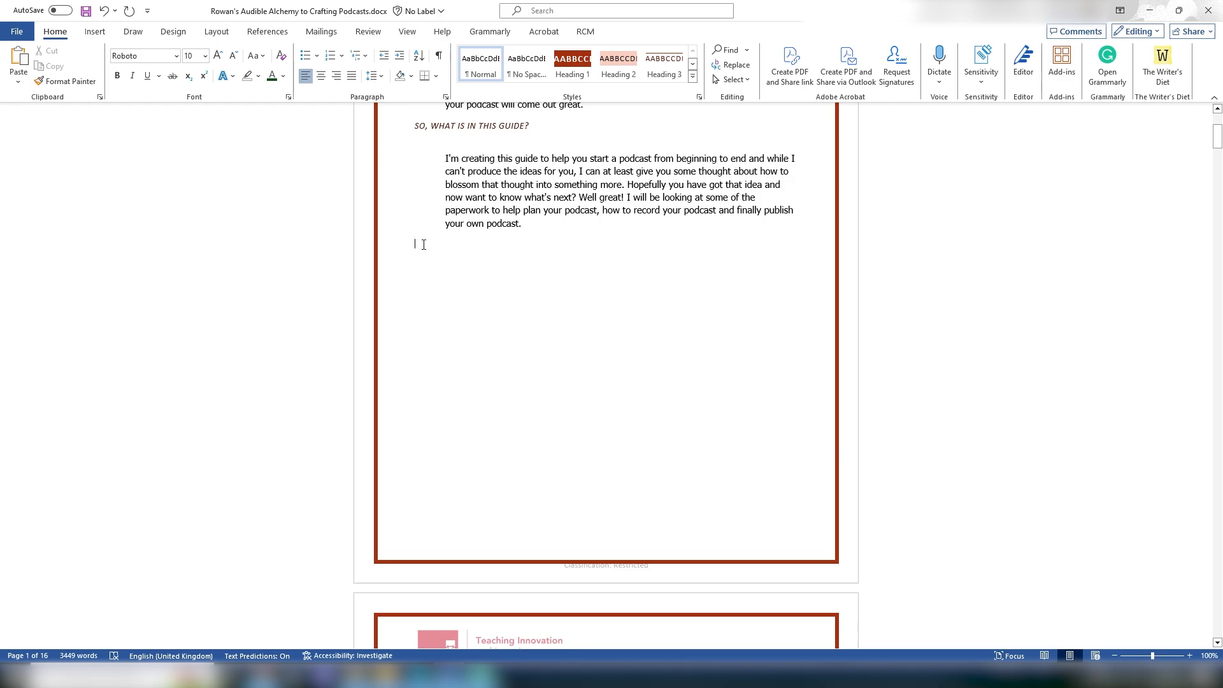
pyautogui.click(95, 31)
pyautogui.scroll(-10, 208, 230)
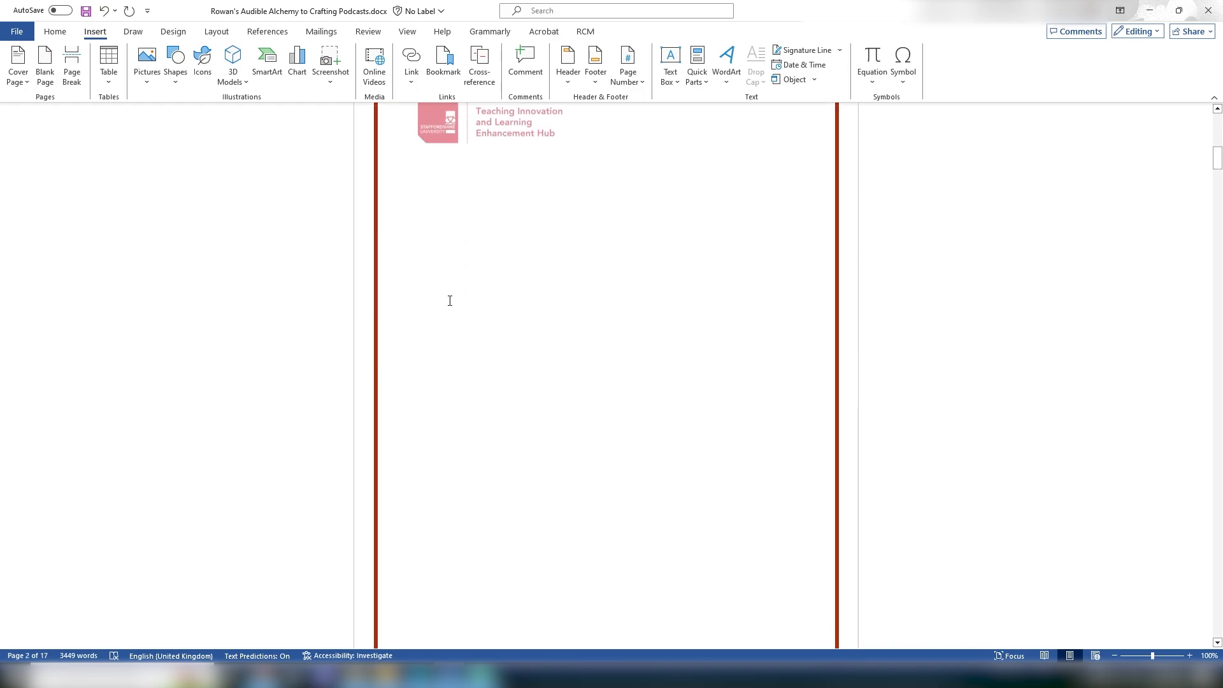
pyautogui.scroll(-4, 522, 423)
pyautogui.scroll(4, 518, 382)
pyautogui.scroll(2, 500, 210)
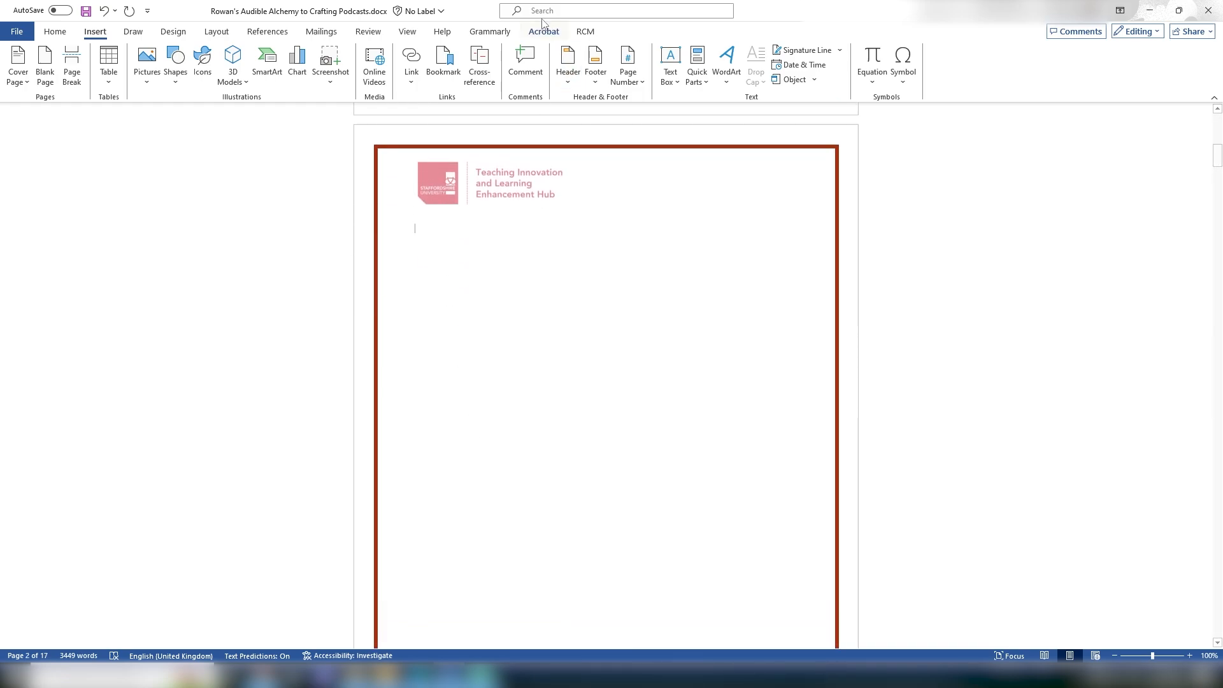
# - Insert a table of contents in the Automatic Table 1 style on the empty second page
pyautogui.click(264, 33)
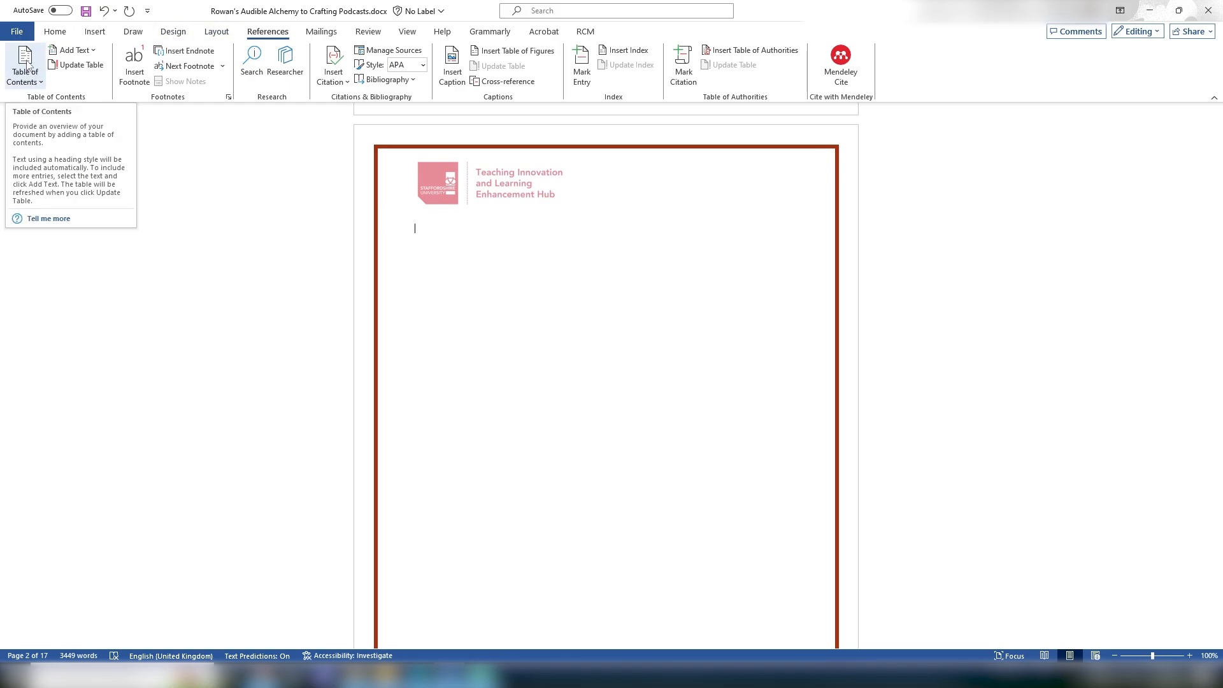
pyautogui.click(32, 83)
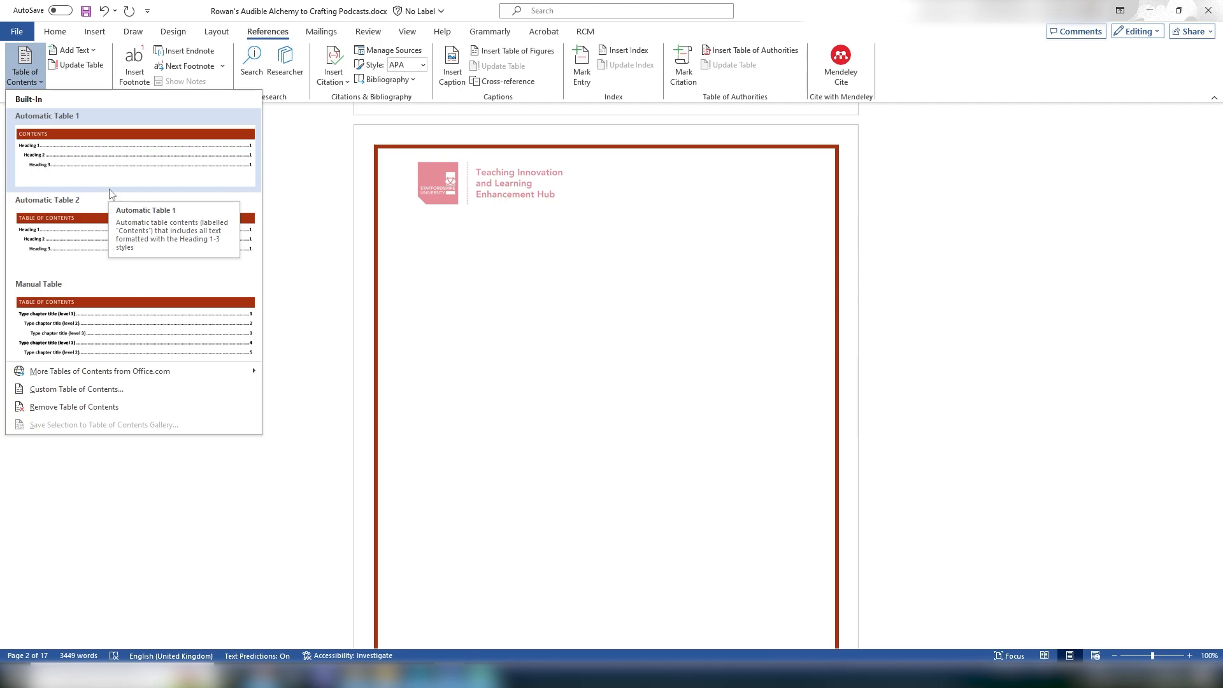
pyautogui.click(85, 160)
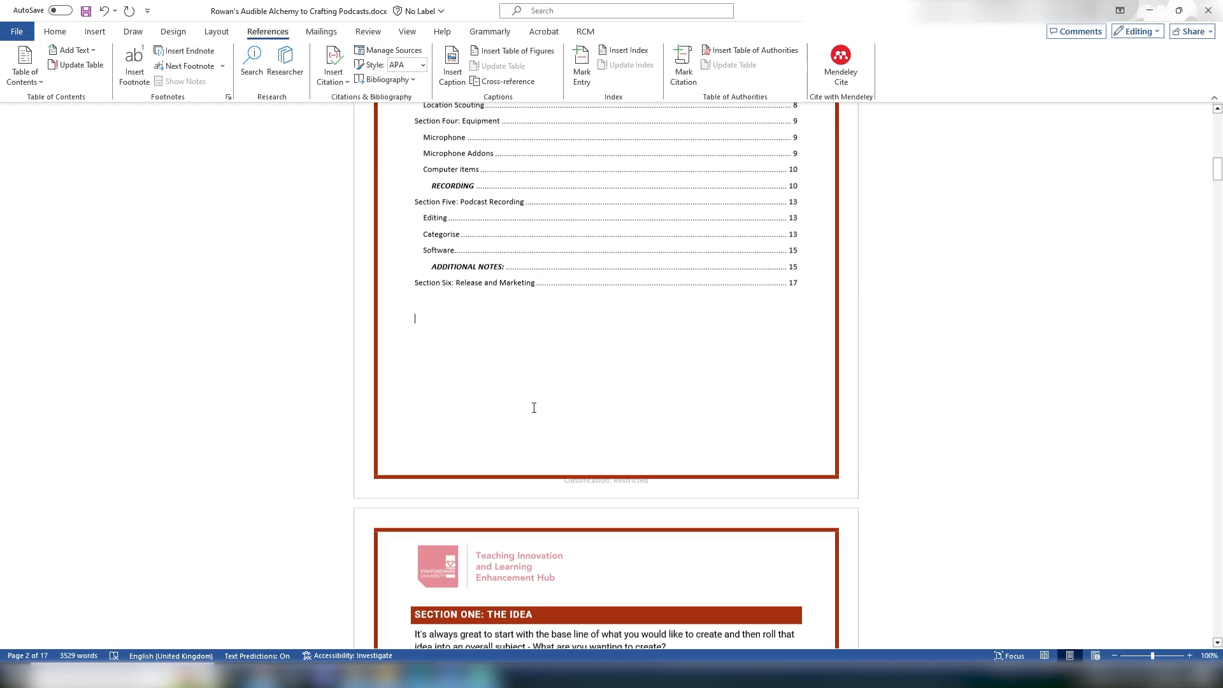
pyautogui.scroll(4, 534, 408)
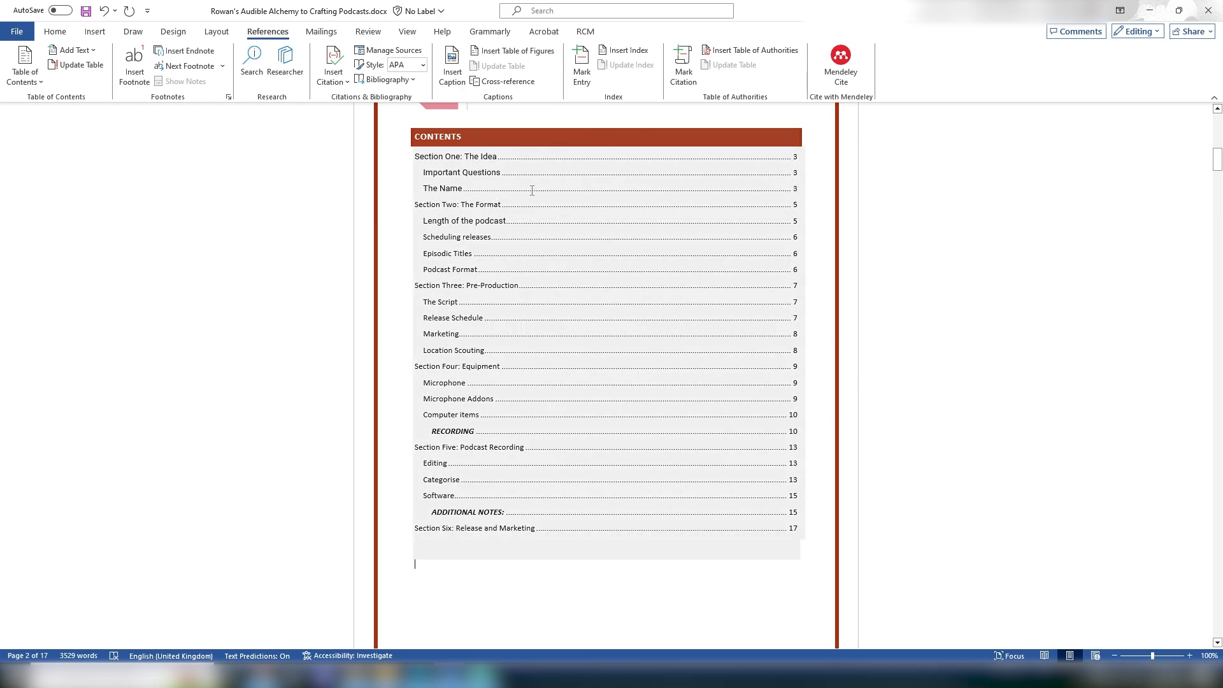
# - Follow the contents entry for Section Three: Pre-Production to its page and go back to the table of contents
pyautogui.click(801, 188)
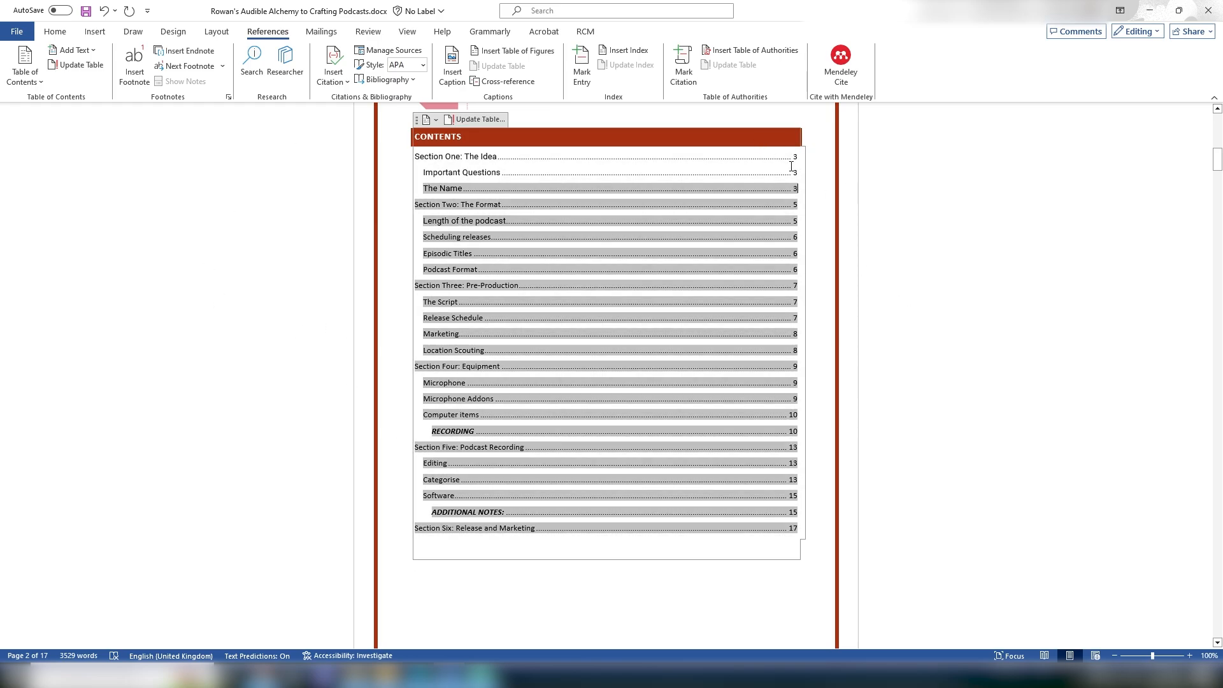
pyautogui.press('Up')
pyautogui.press('Up')
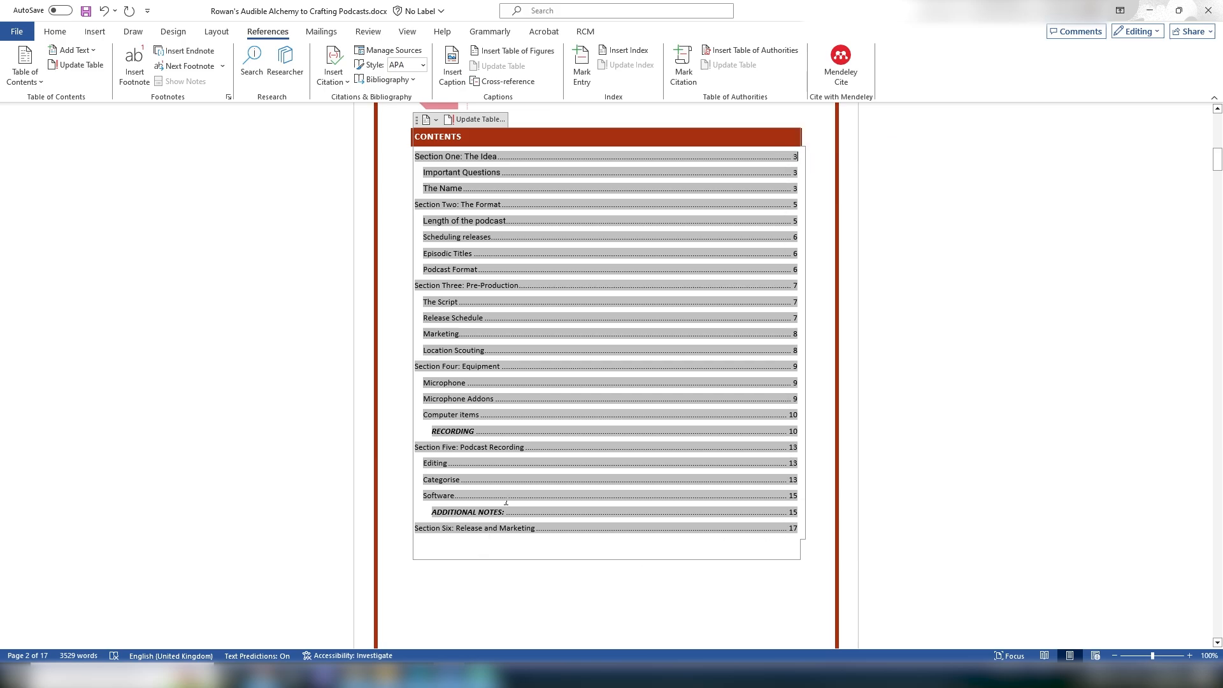
pyautogui.click(510, 604)
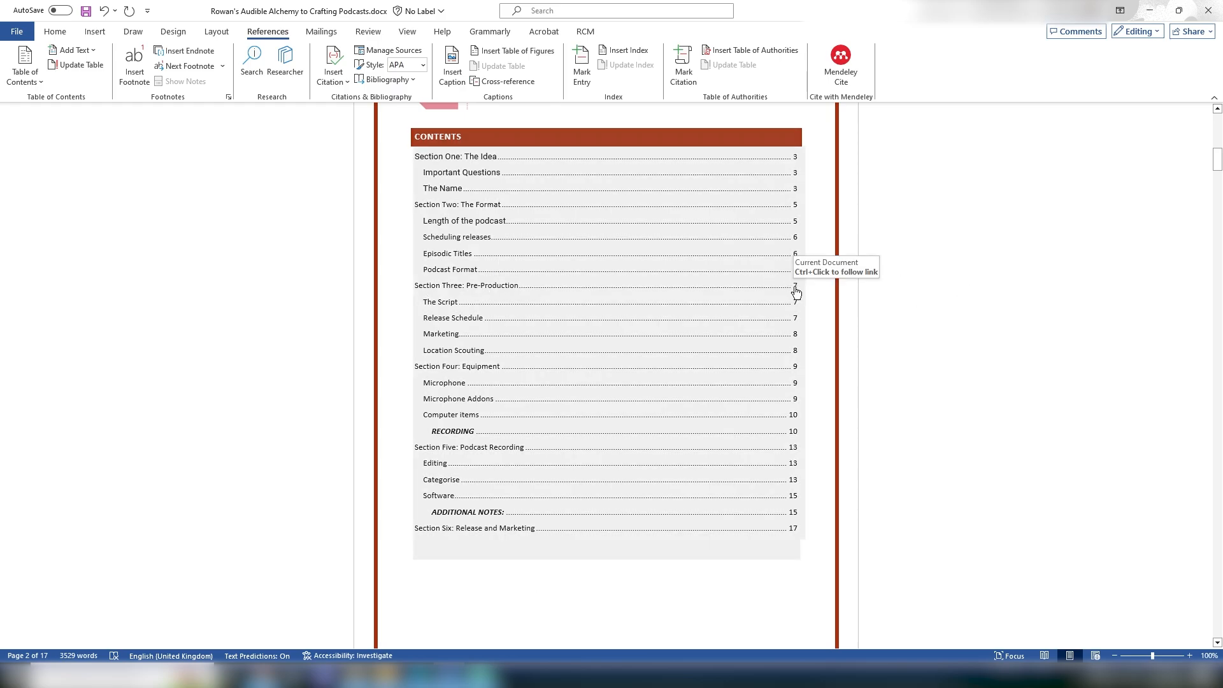
pyautogui.keyDown('ctrl'); pyautogui.click(796, 292); pyautogui.keyUp('ctrl')
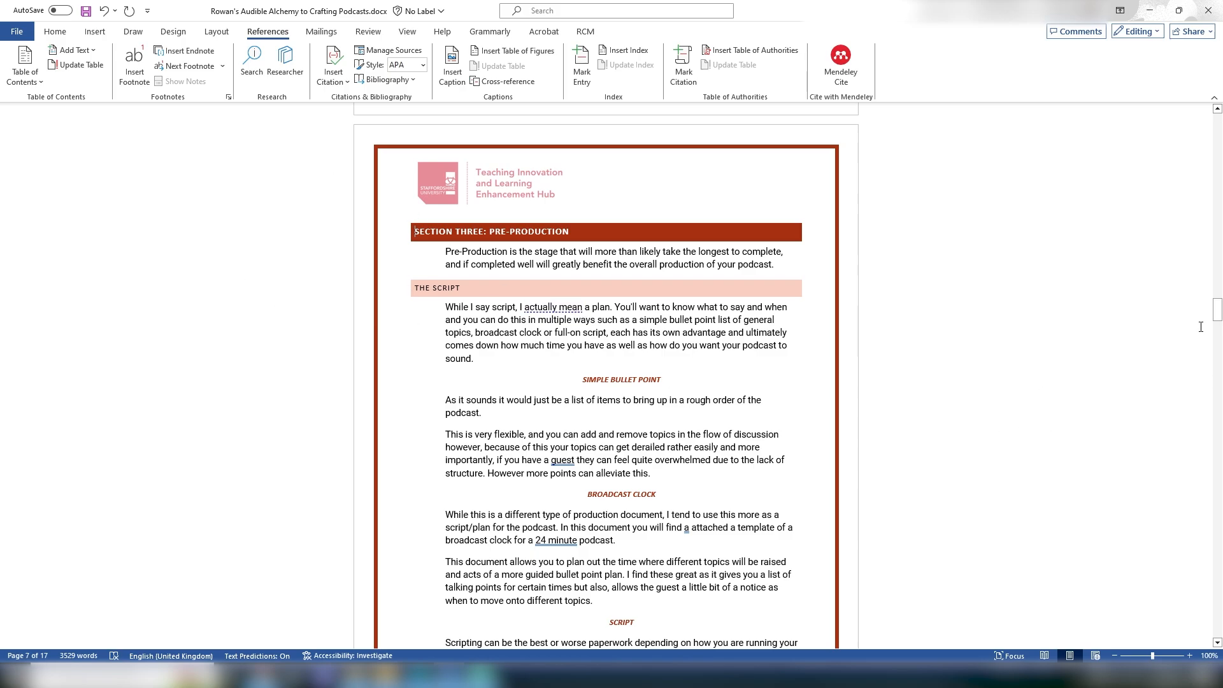
pyautogui.moveTo(1217, 310); pyautogui.dragTo(1179, 120)
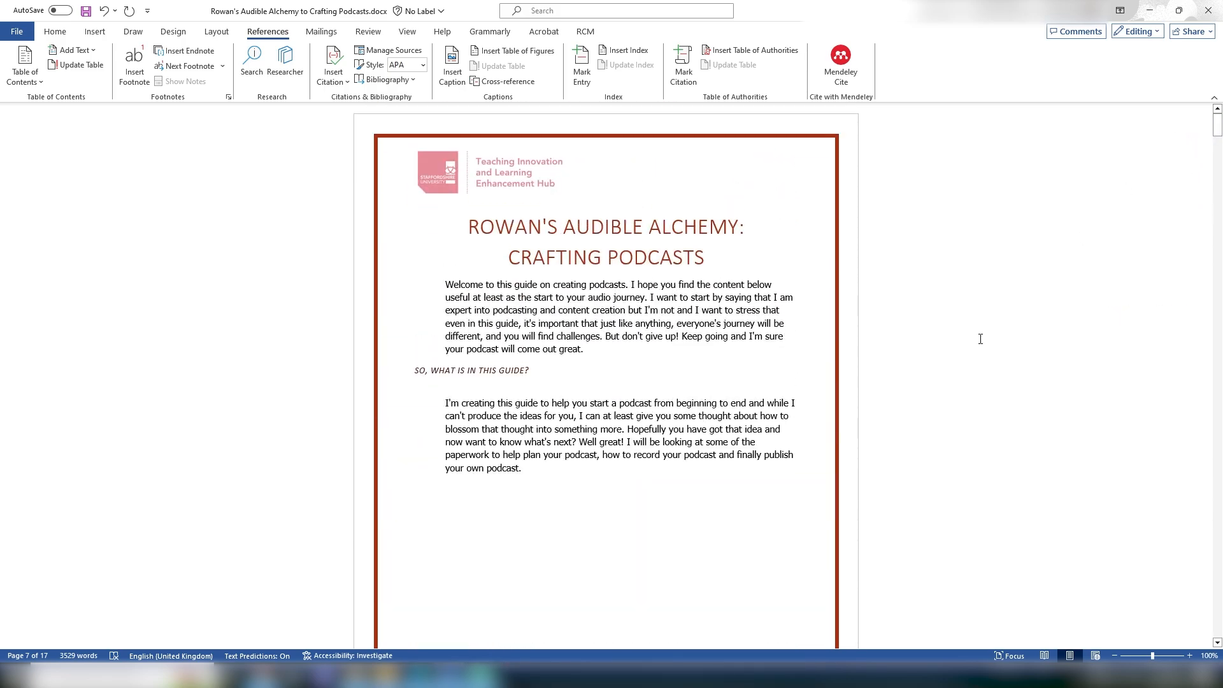
pyautogui.scroll(-10, 640, 398)
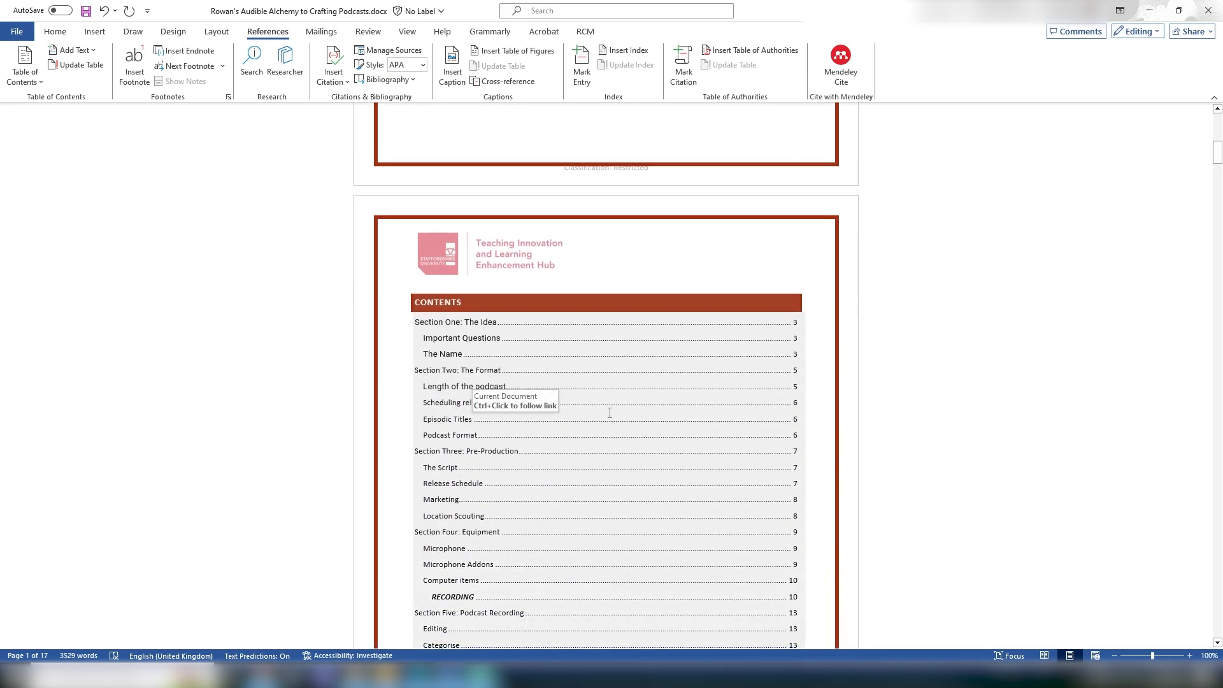
pyautogui.scroll(-3, 606, 408)
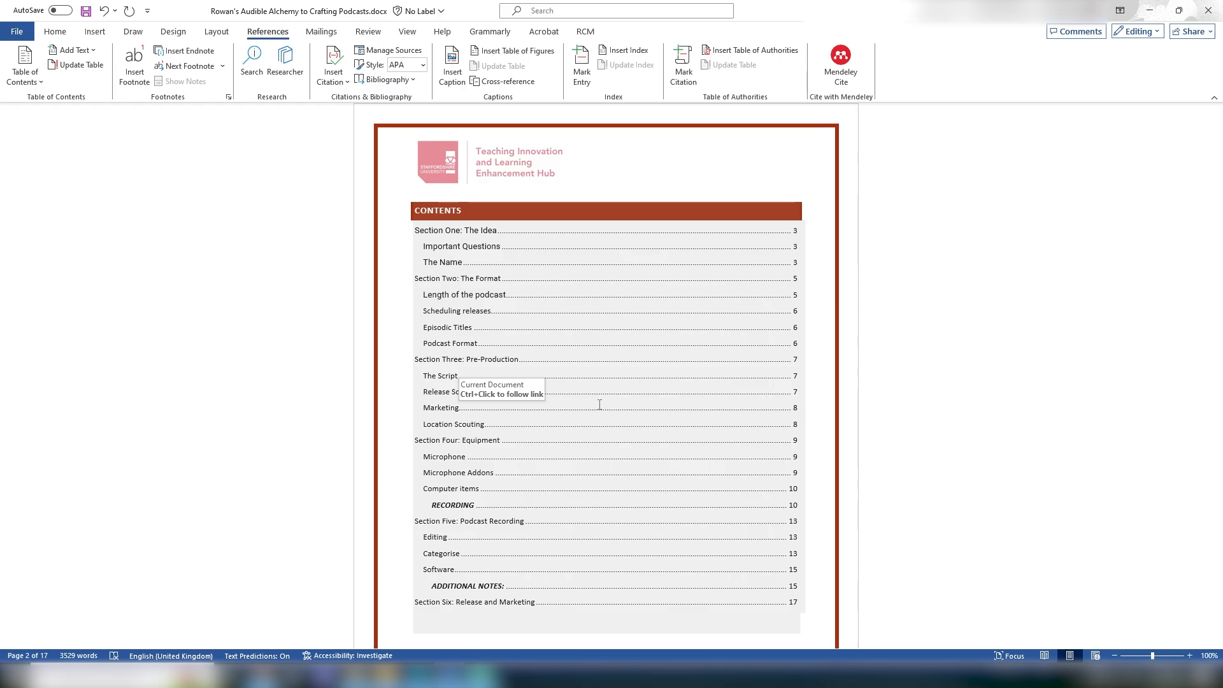
# - Update the entire table of contents and deselect it
pyautogui.click(583, 320)
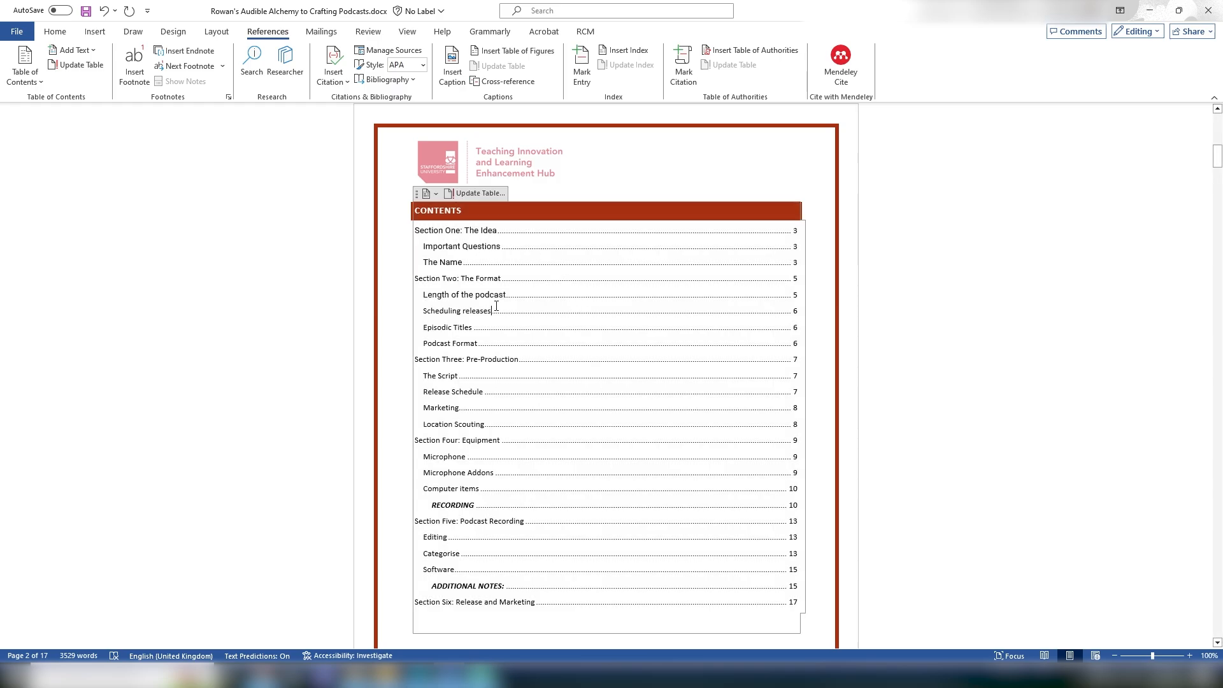
pyautogui.click(474, 195)
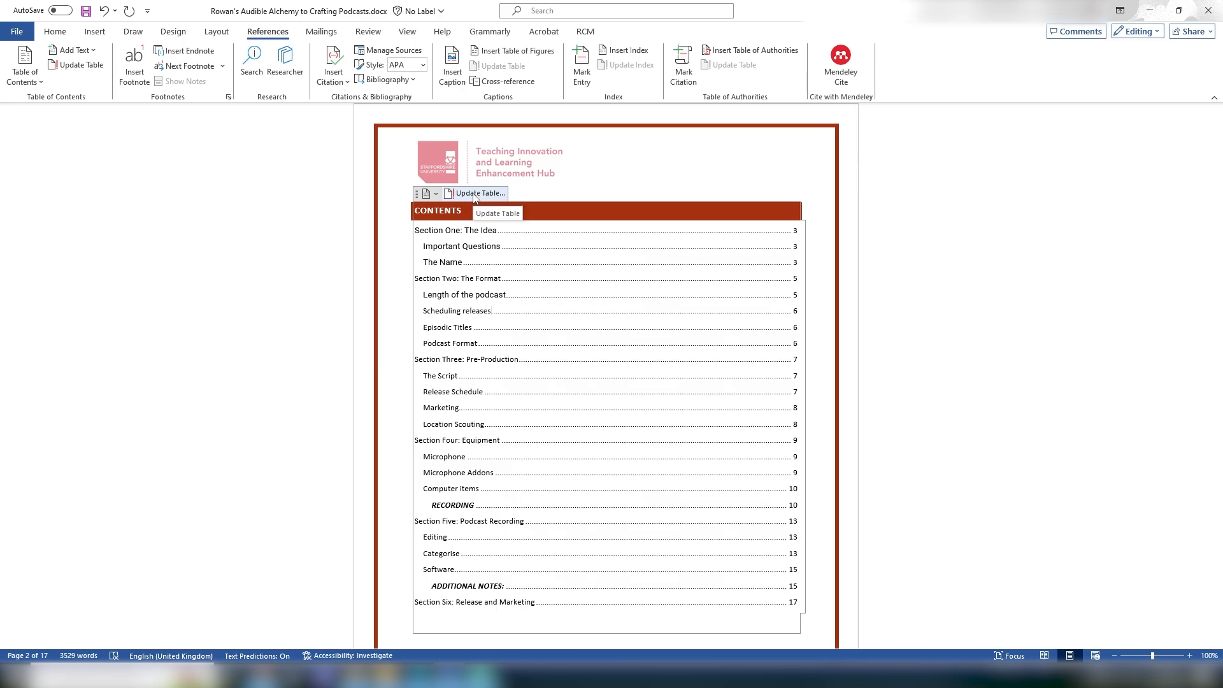
pyautogui.moveTo(860, 237); pyautogui.dragTo(929, 209)
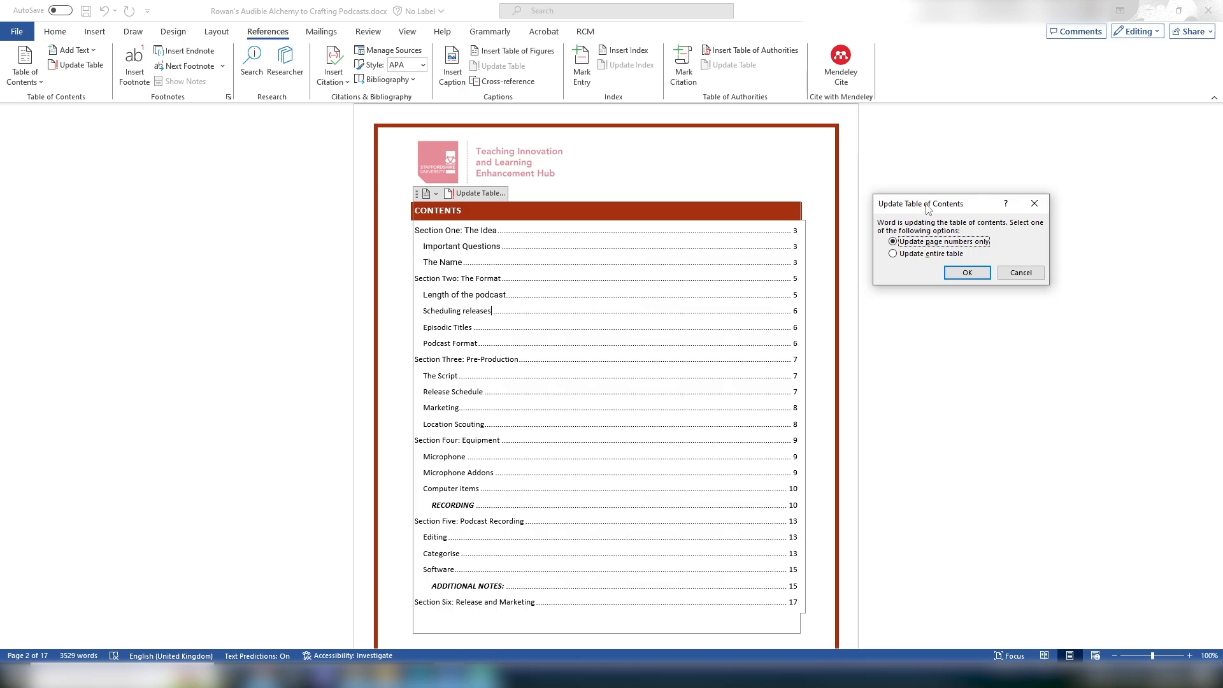
pyautogui.click(895, 253)
pyautogui.click(953, 276)
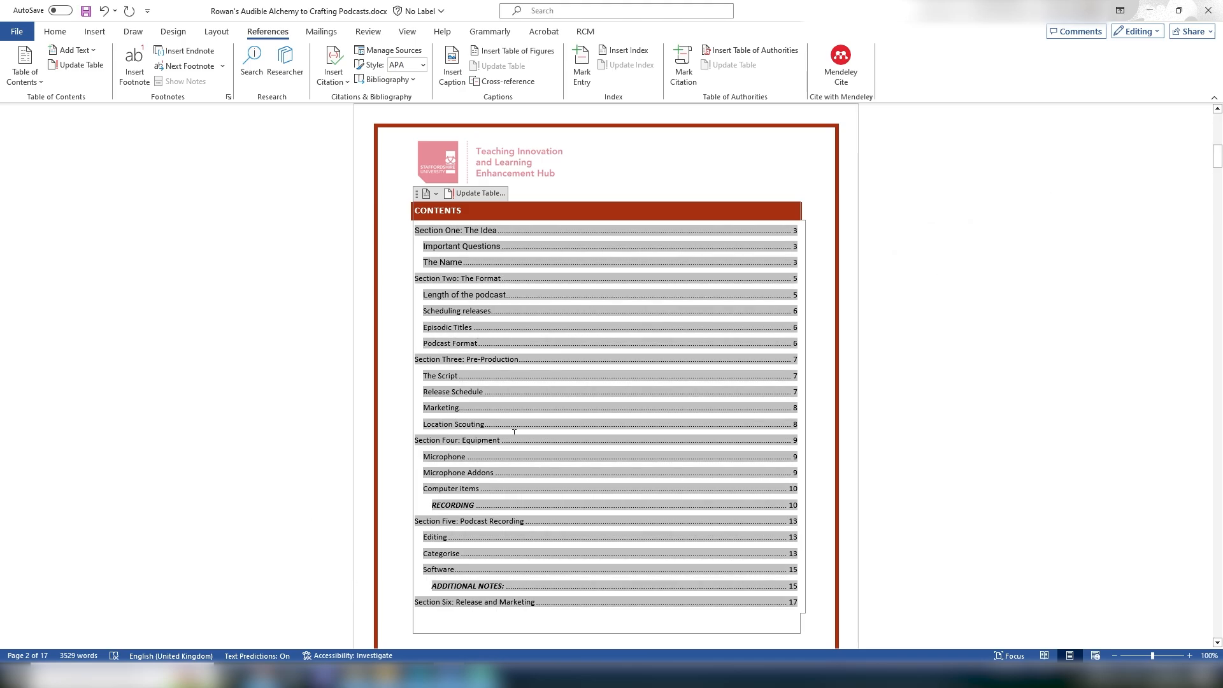
pyautogui.scroll(-2, 503, 611)
pyautogui.click(503, 610)
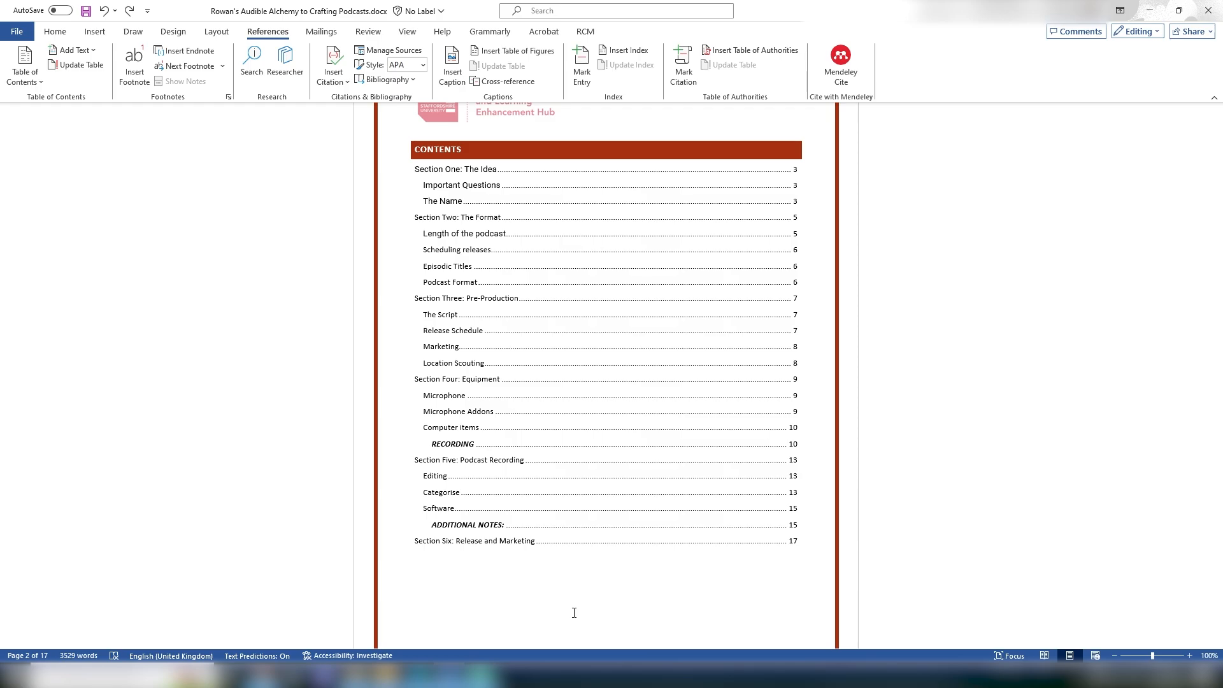
# - Remove the automatic table of contents from page 2
pyautogui.click(574, 613)
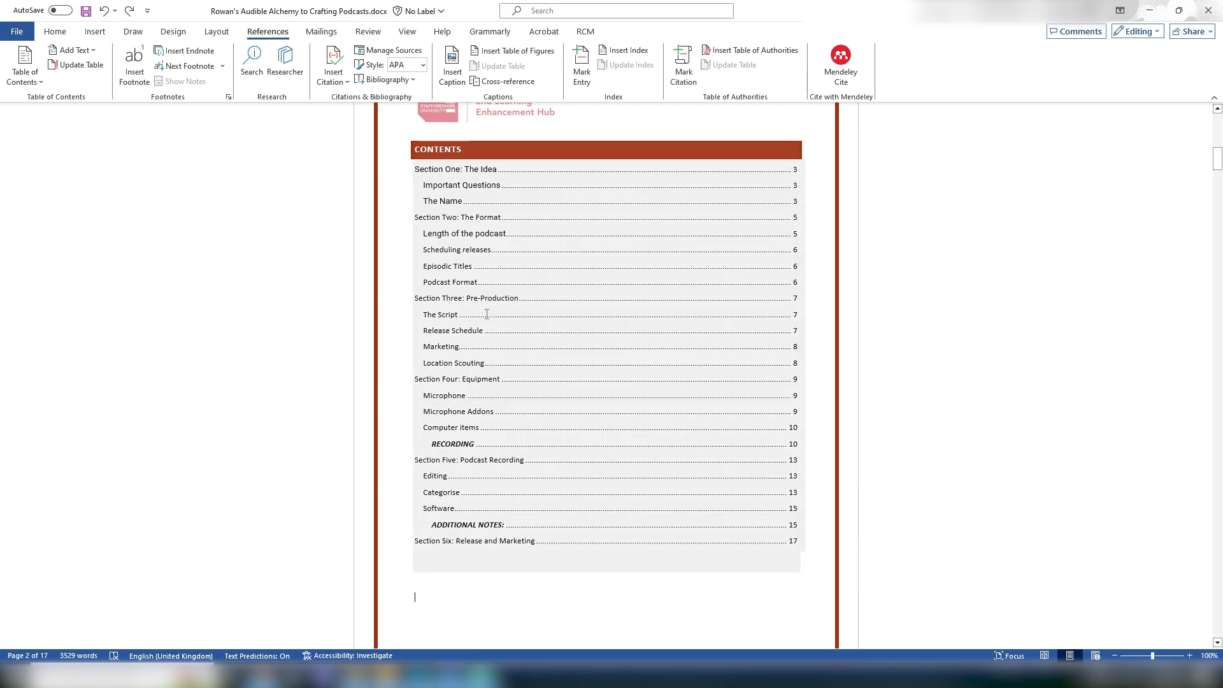
pyautogui.click(482, 233)
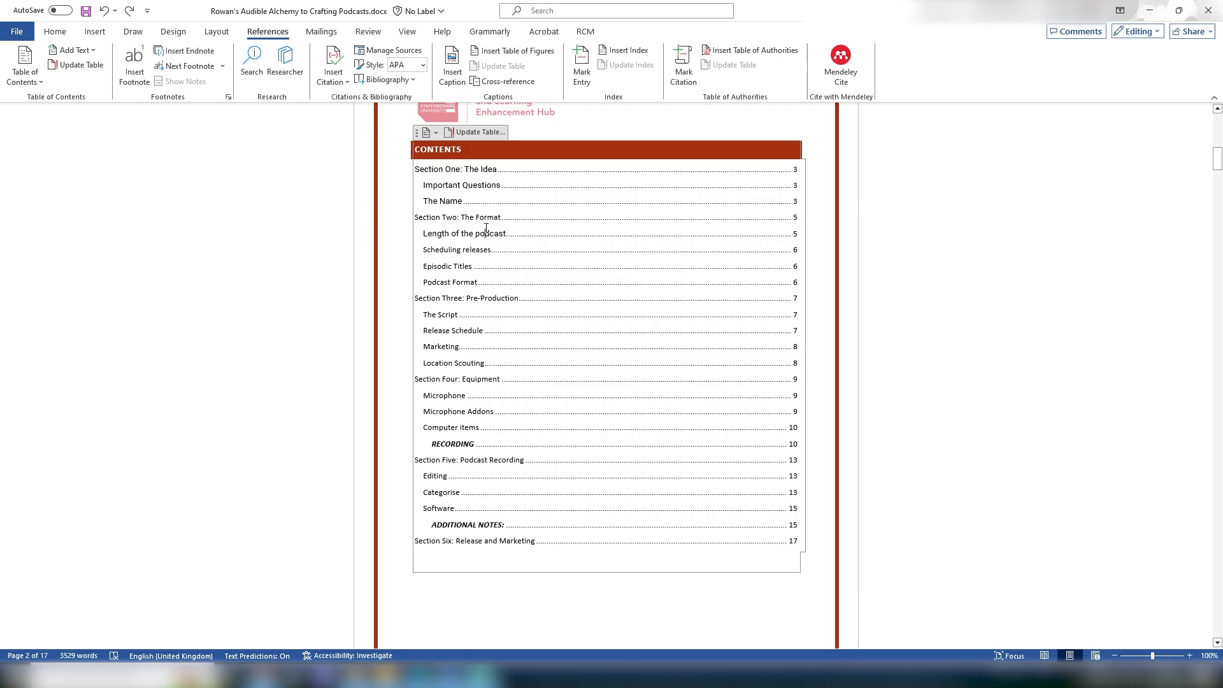
pyautogui.click(436, 133)
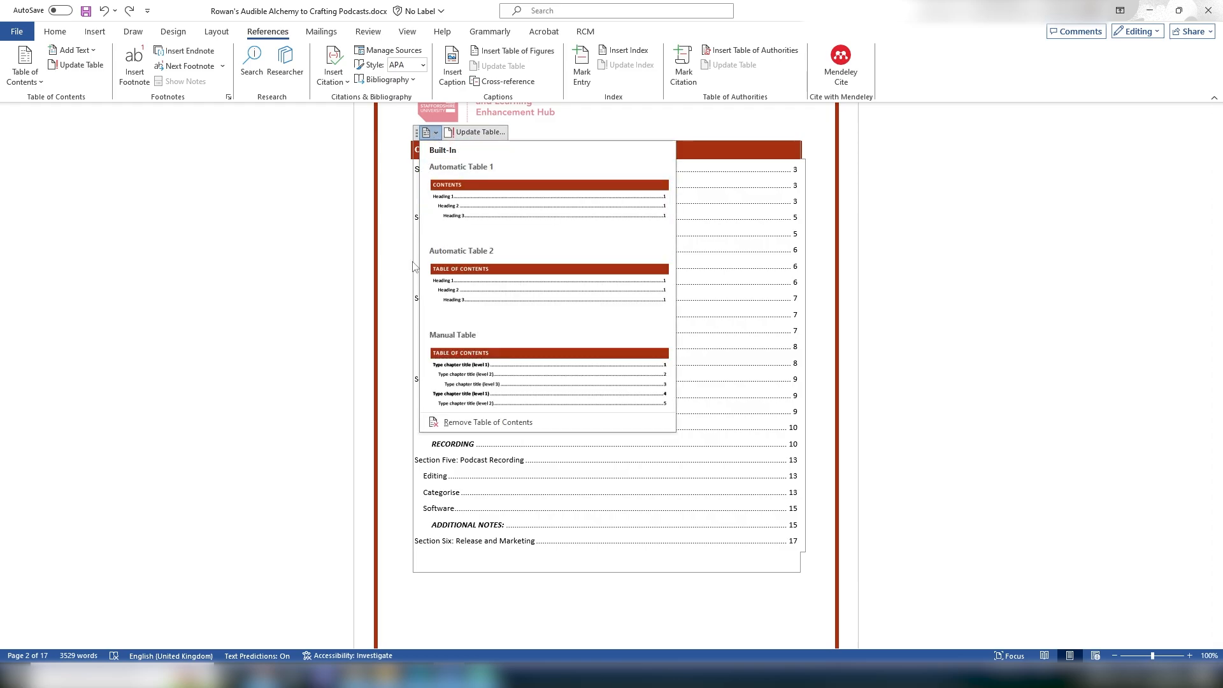
pyautogui.click(459, 420)
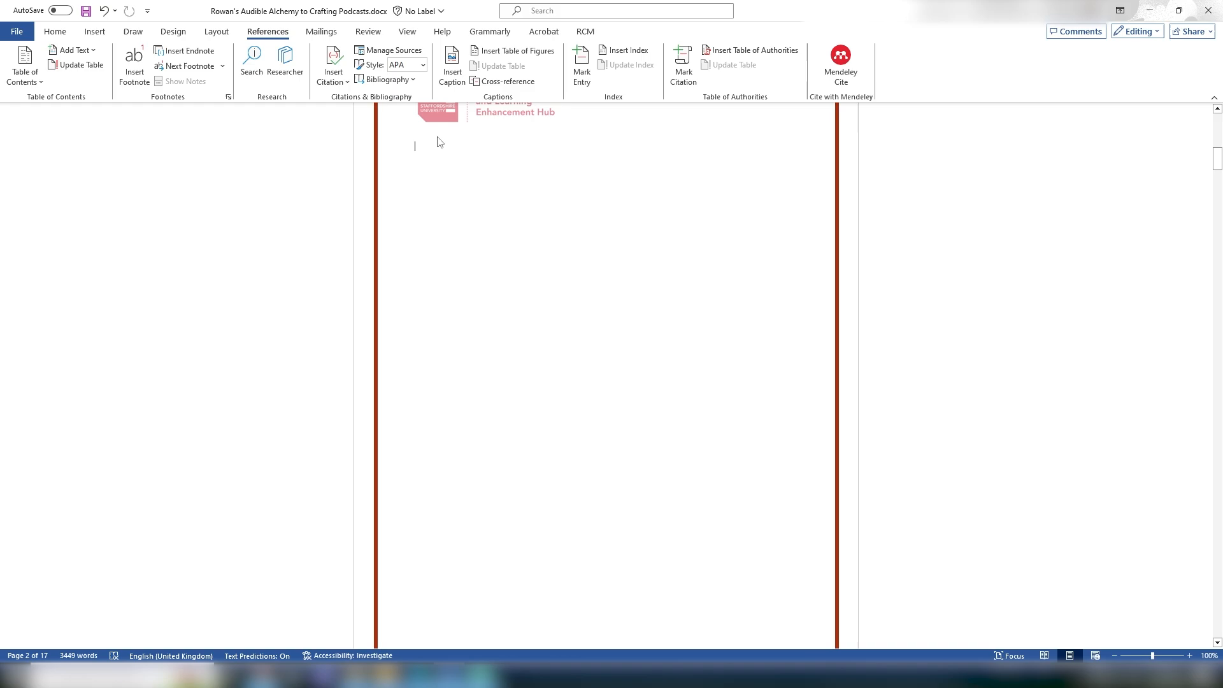
# - Insert a custom table of contents on the empty second page, using the From template format, three levels and right-aligned page numbers
pyautogui.click(36, 82)
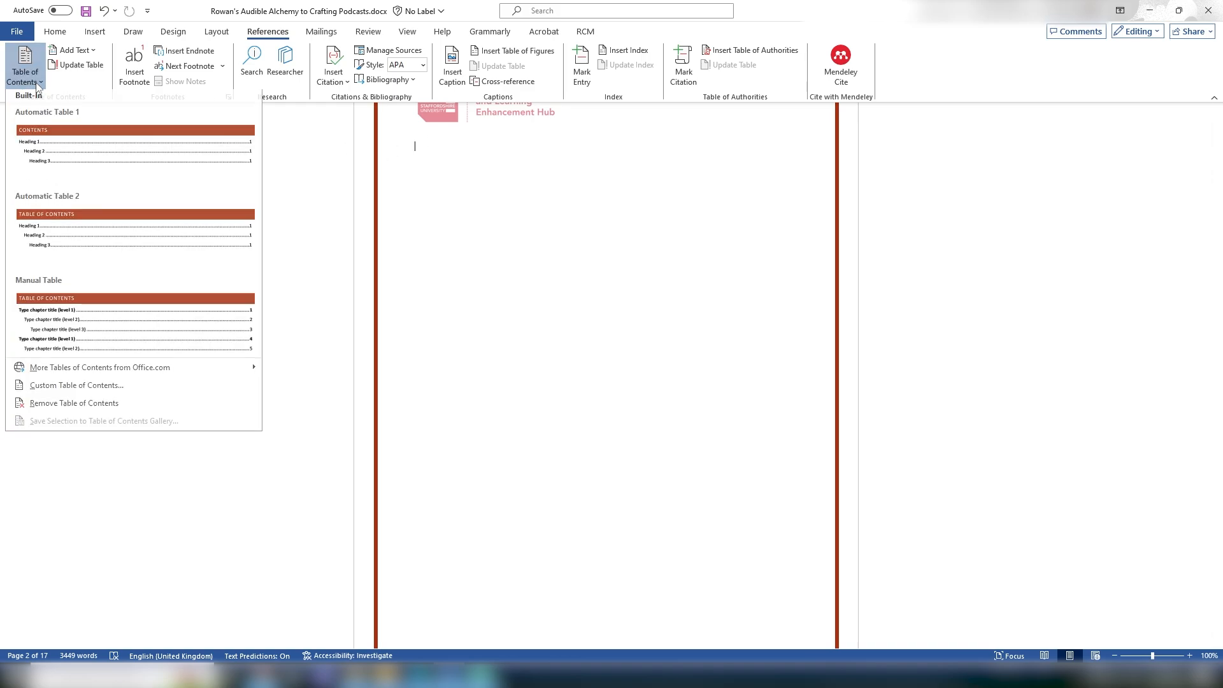
pyautogui.click(53, 392)
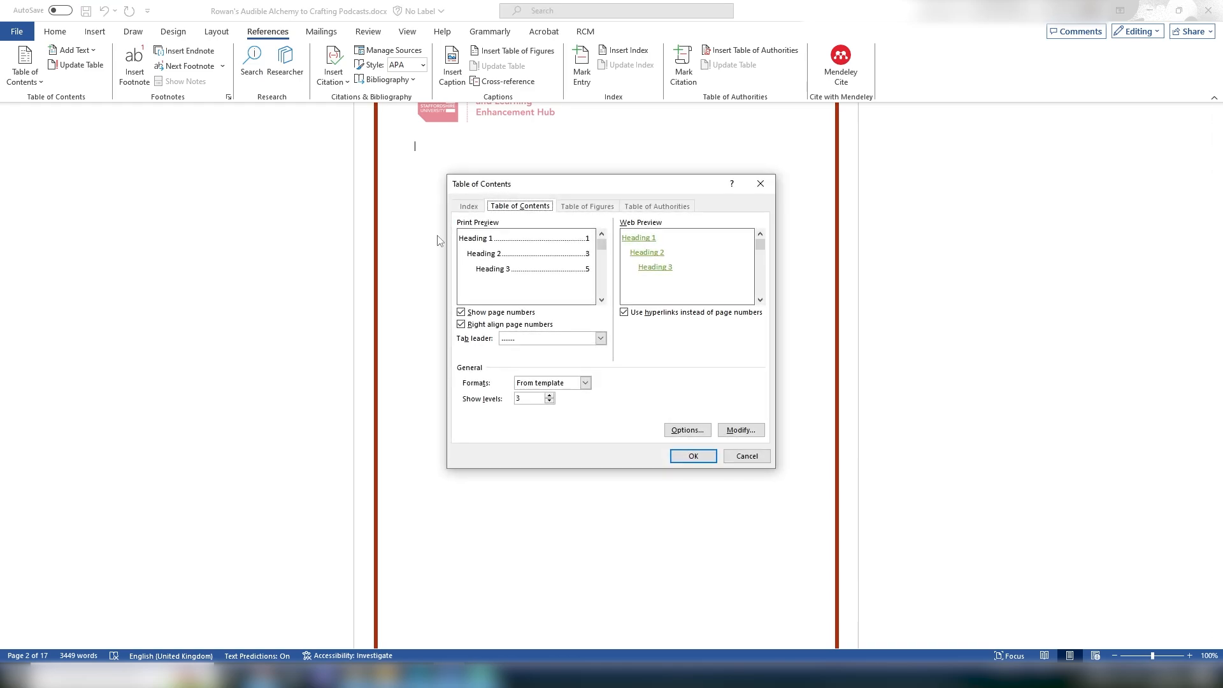
pyautogui.moveTo(586, 180)
pyautogui.mouseDown()
pyautogui.moveTo(616, 195)
pyautogui.moveTo(592, 201)
pyautogui.mouseUp()
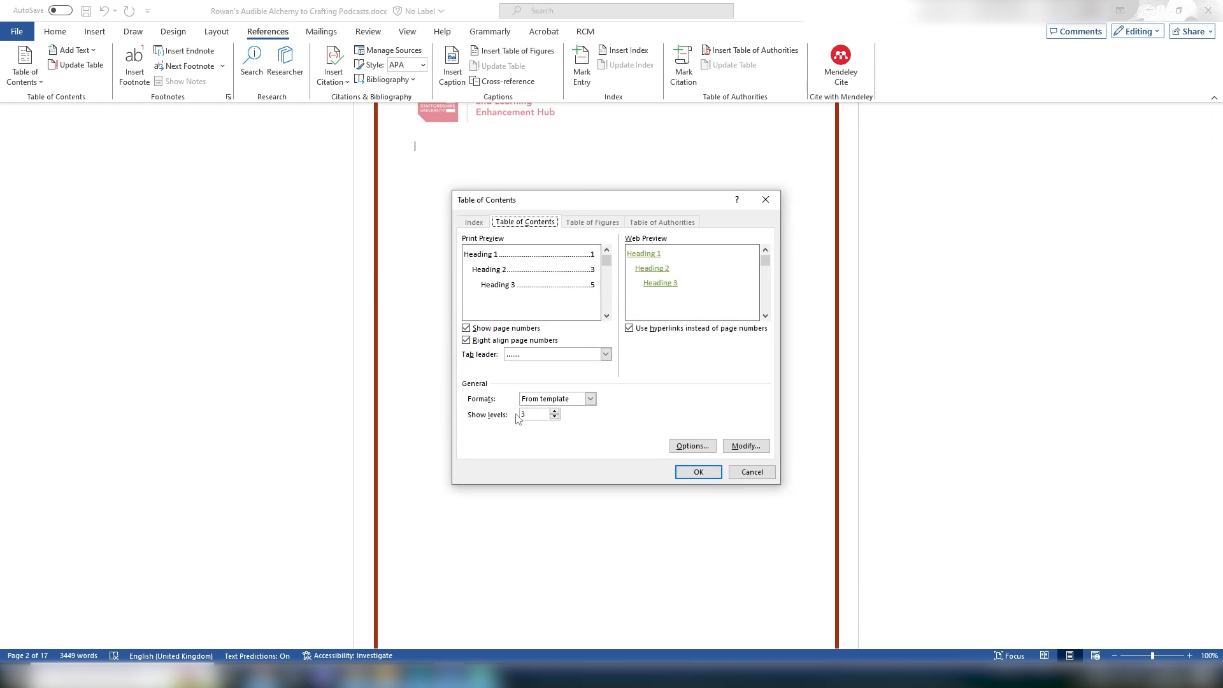
pyautogui.click(580, 404)
pyautogui.click(584, 406)
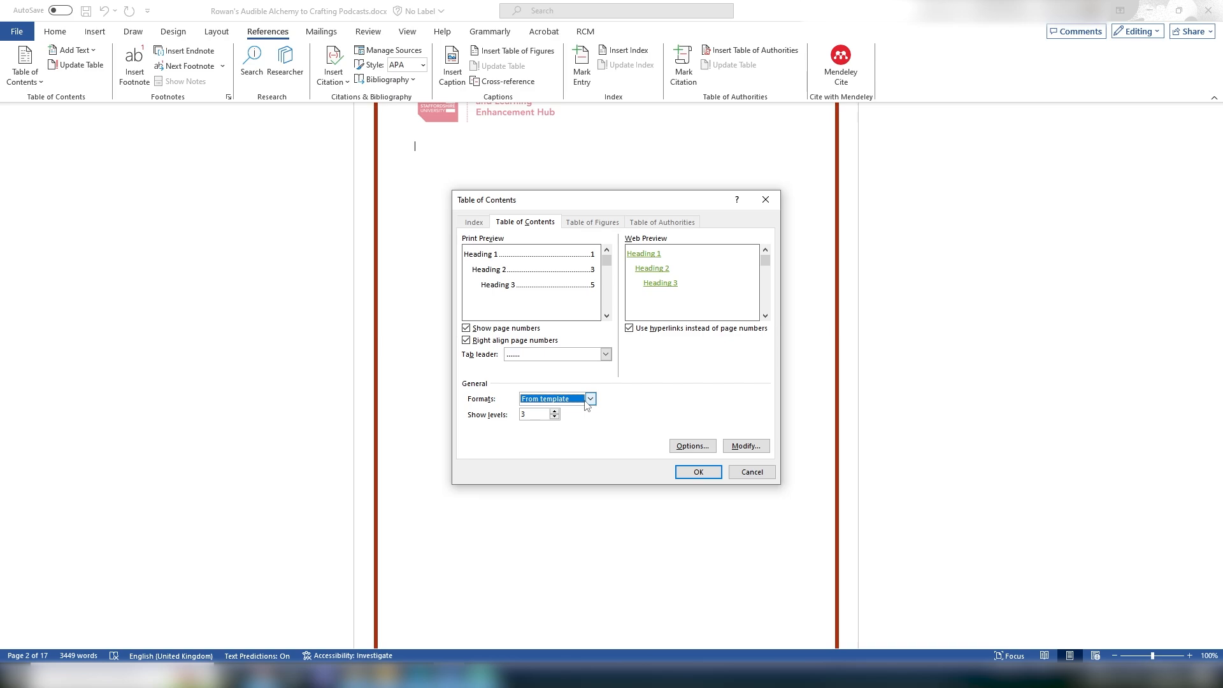
pyautogui.click(693, 446)
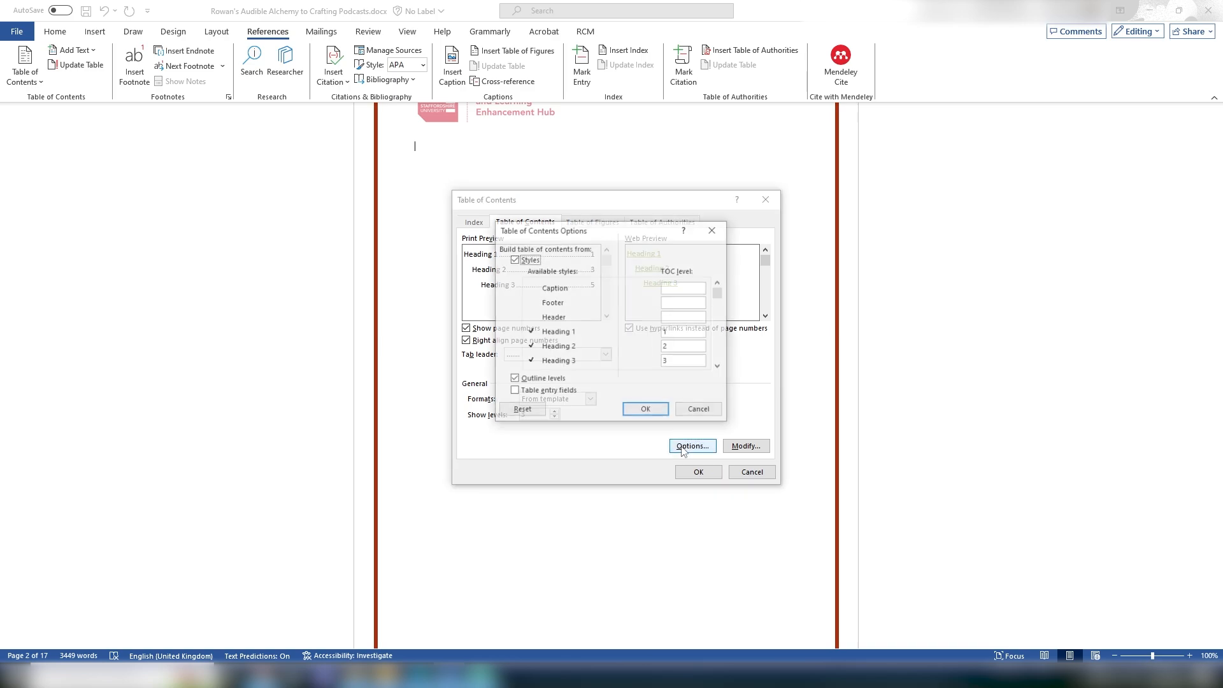
pyautogui.moveTo(625, 236); pyautogui.dragTo(351, 225)
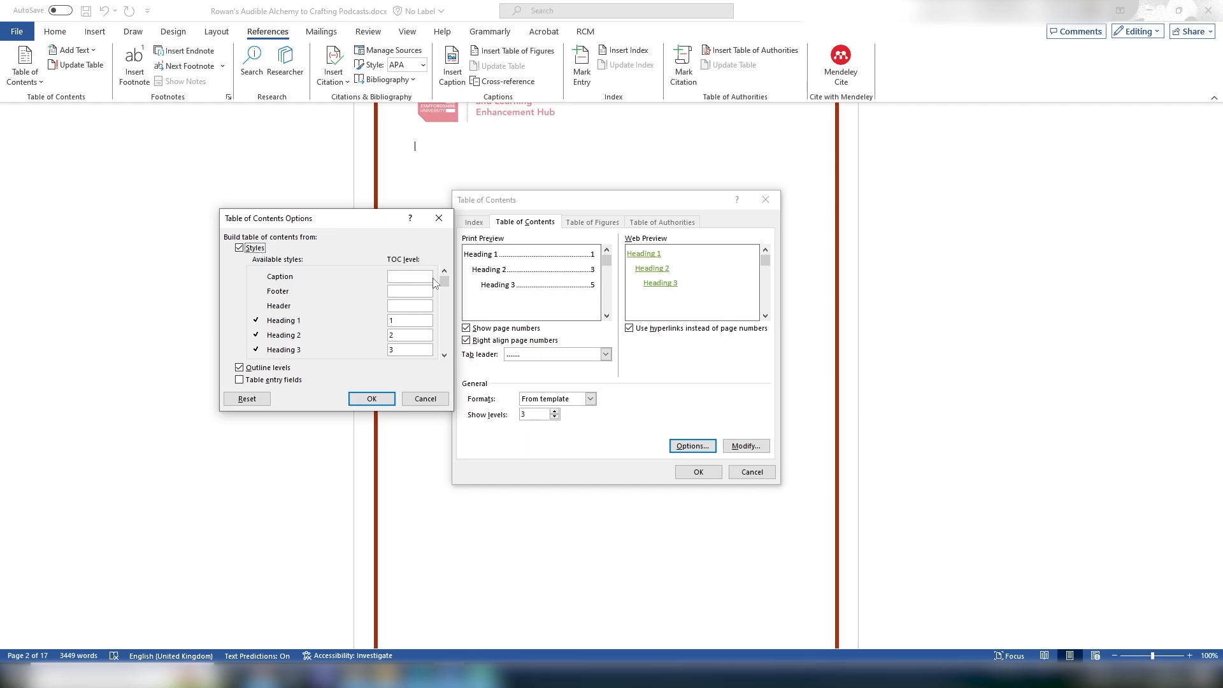
pyautogui.click(445, 289)
pyautogui.moveTo(446, 289)
pyautogui.mouseDown()
pyautogui.moveTo(444, 343)
pyautogui.moveTo(444, 280)
pyautogui.mouseUp()
pyautogui.click(369, 400)
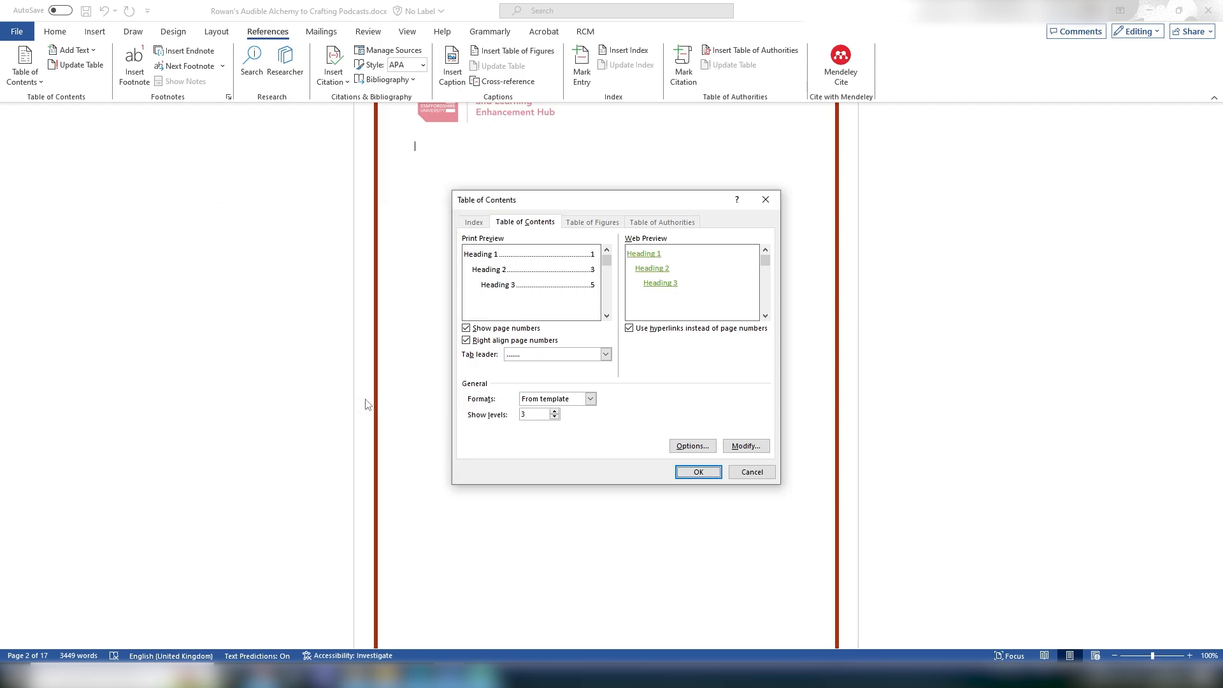
pyautogui.click(698, 472)
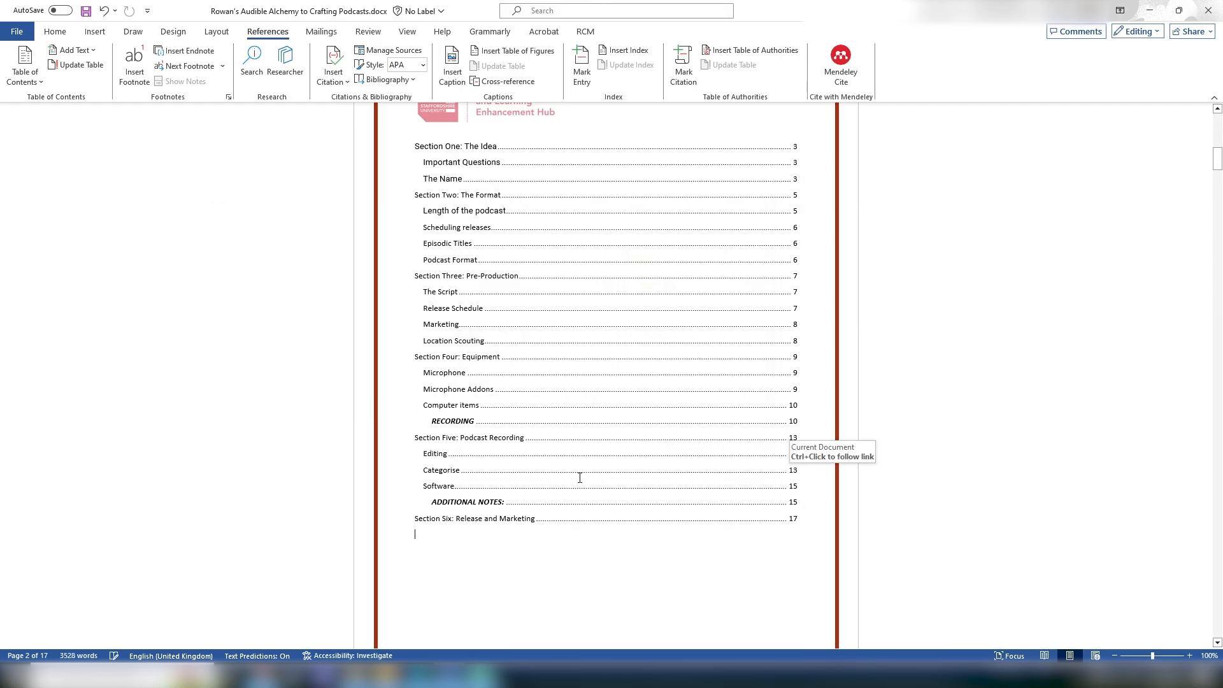
pyautogui.scroll(2, 578, 478)
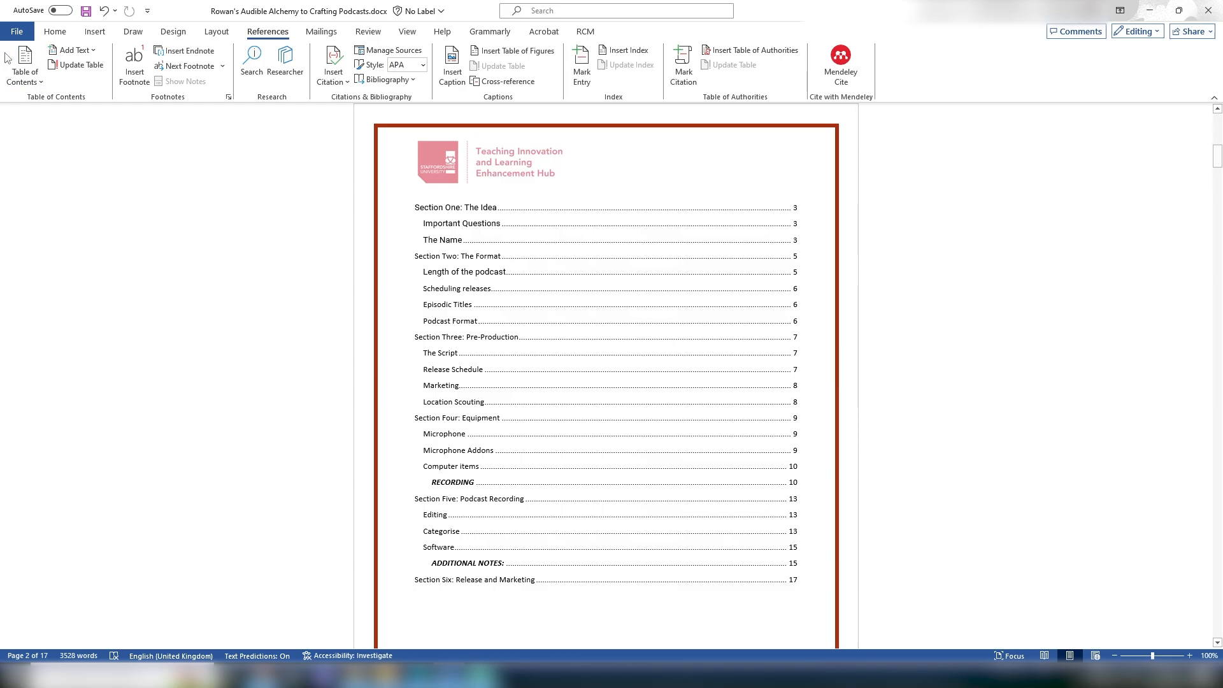
# - Add a footnote after 'TILE Unplugged' in The Name section on page 3 reading "This is the name for out current podcast"
pyautogui.scroll(-10, 314, 350)
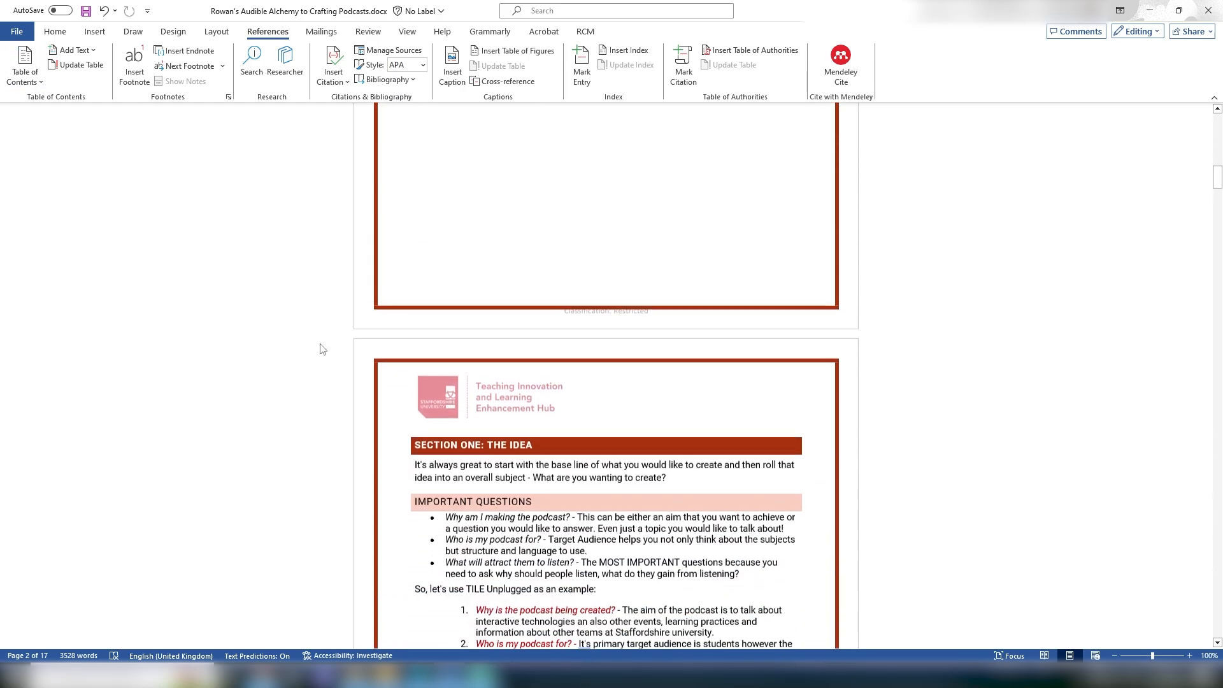
pyautogui.scroll(-6, 357, 376)
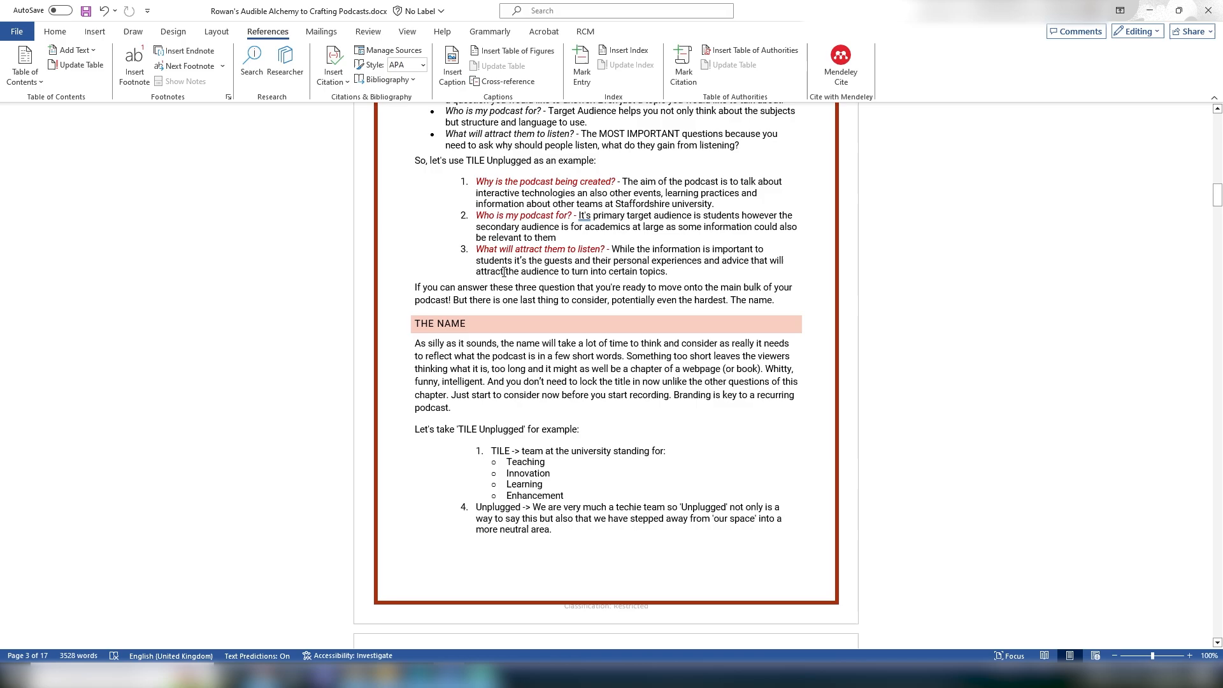
pyautogui.click(524, 431)
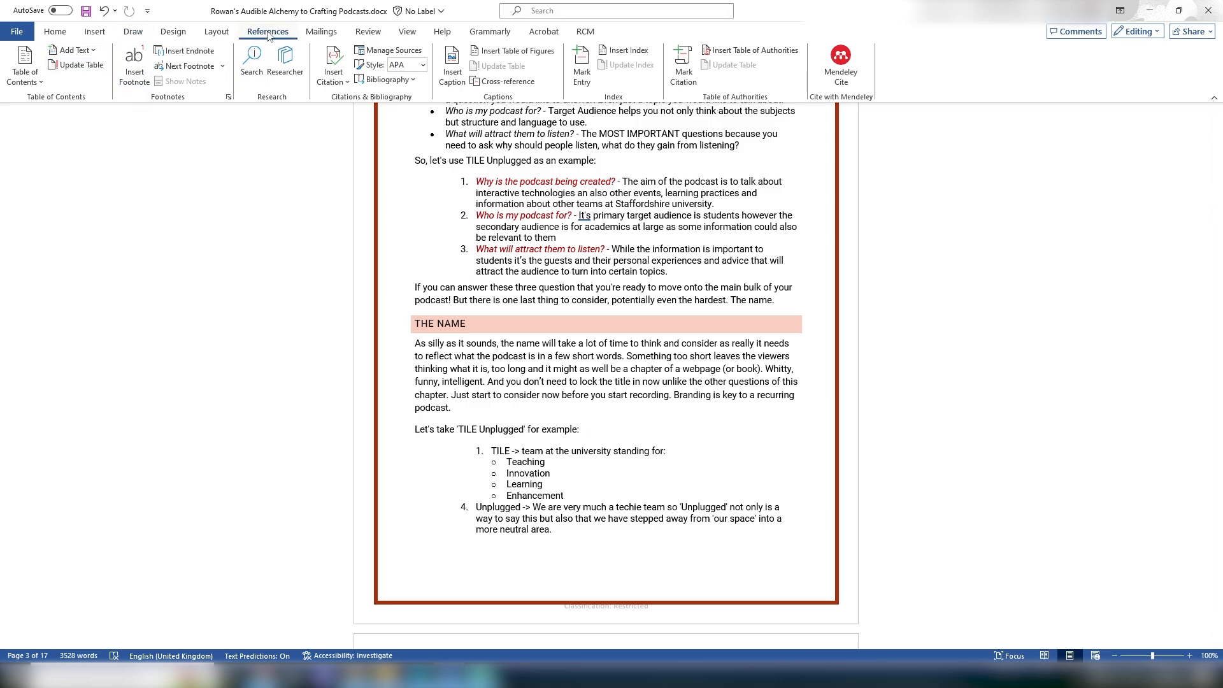
pyautogui.click(134, 65)
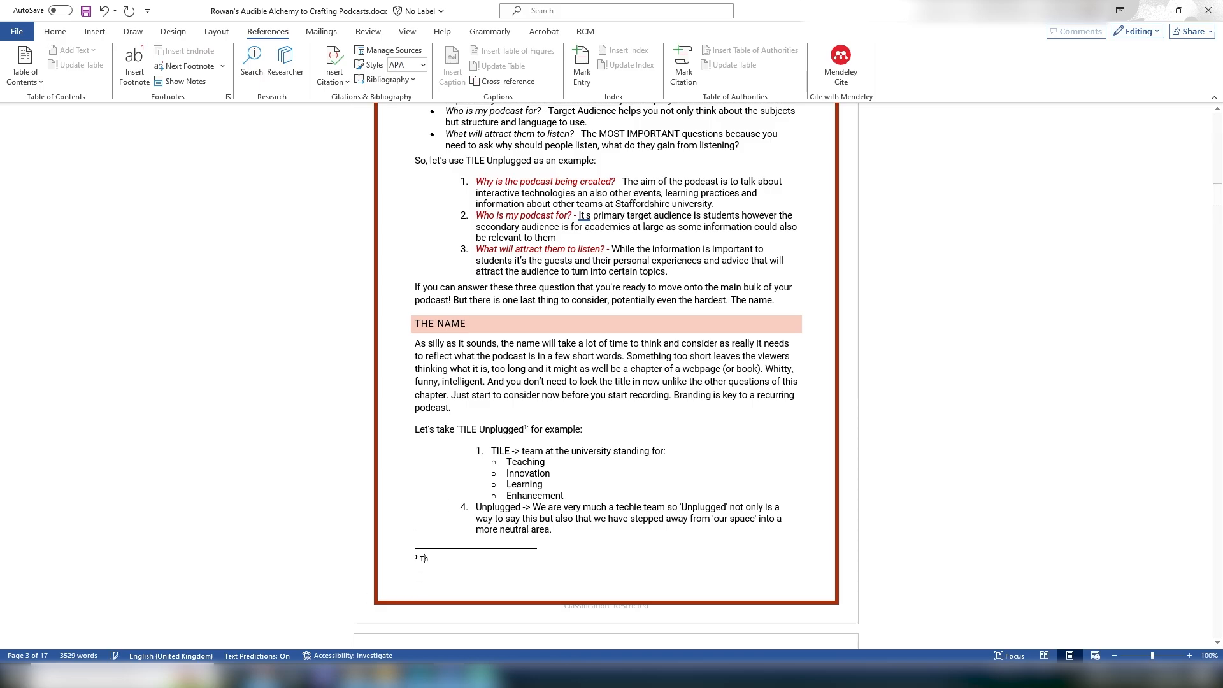
pyautogui.write('This is the name for out current podcast')
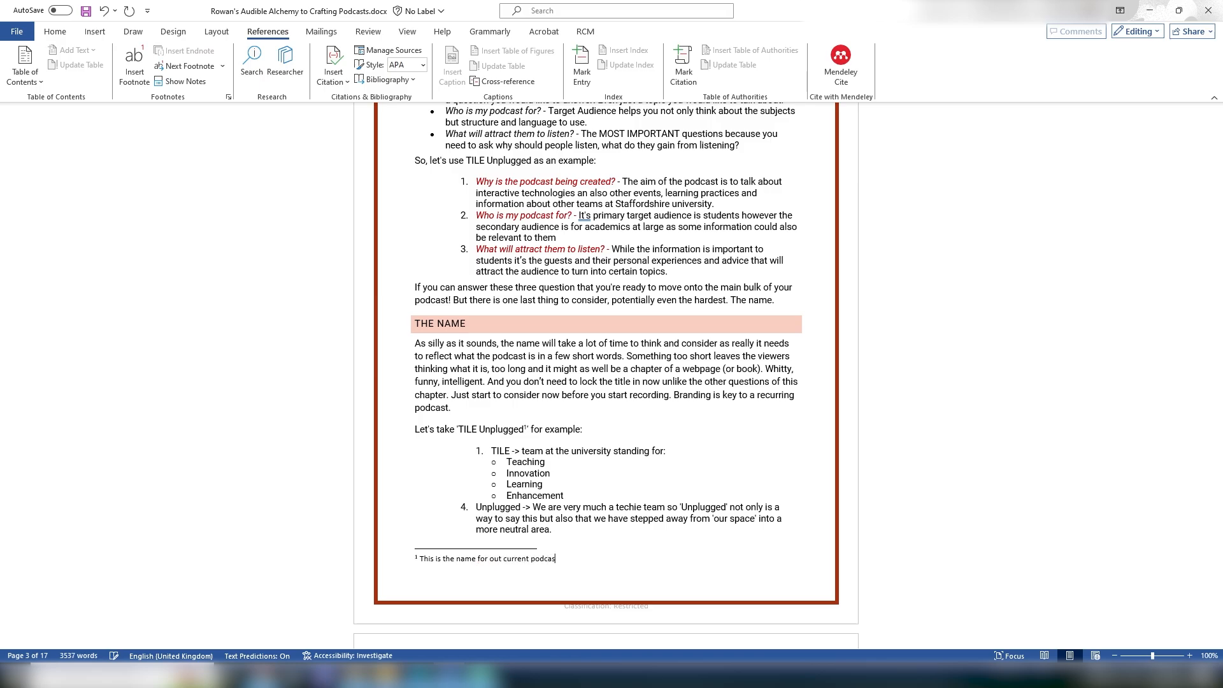
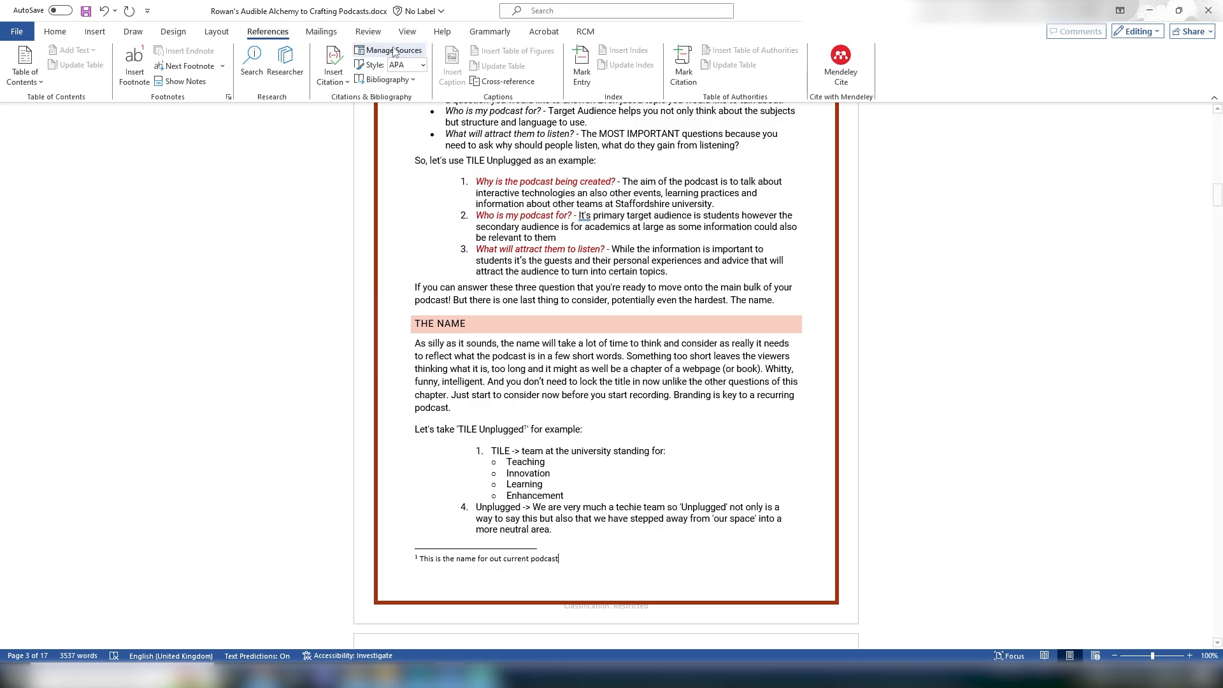
# - Enter the misspelled word "Pleffnt" on a line above the Section One heading and correct it with the suggested spelling "Plant"
pyautogui.click(368, 31)
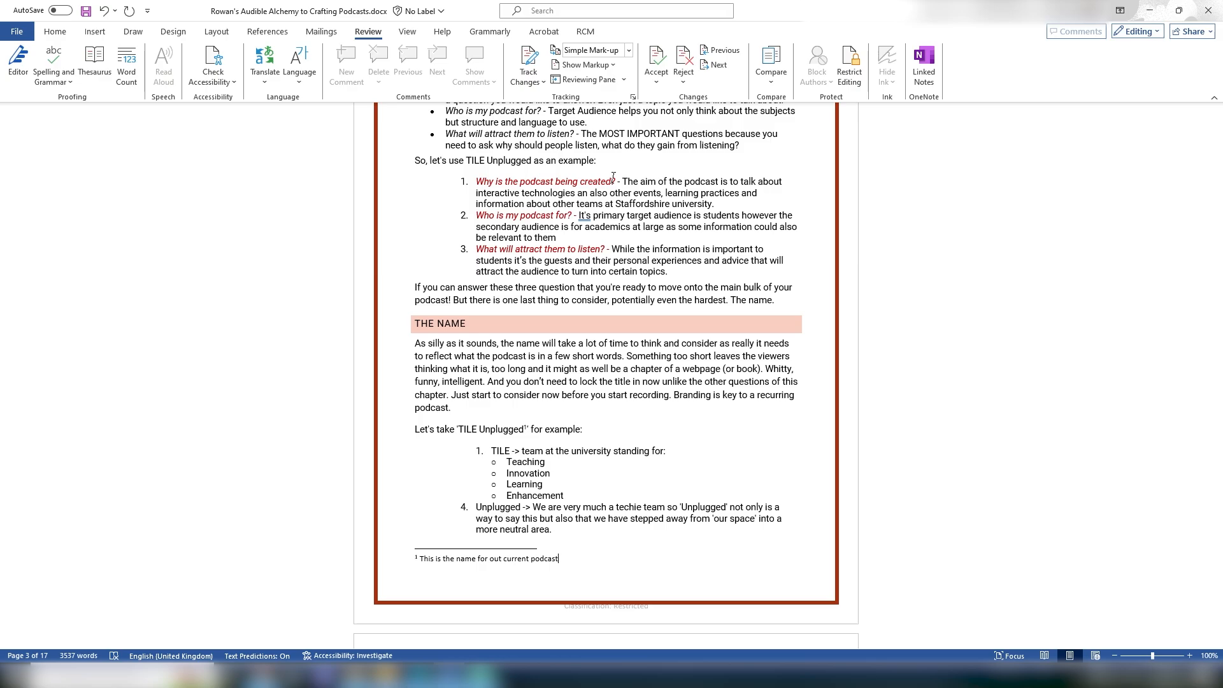
pyautogui.scroll(15, 577, 317)
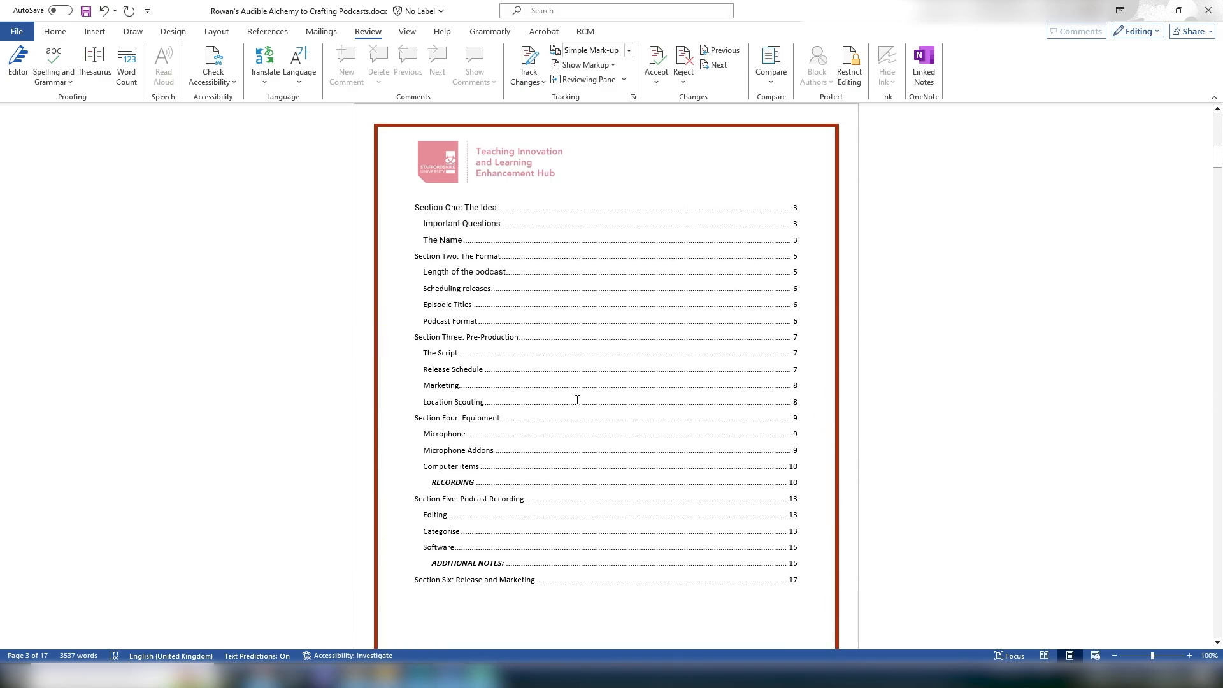
pyautogui.scroll(-10, 578, 401)
pyautogui.click(491, 213)
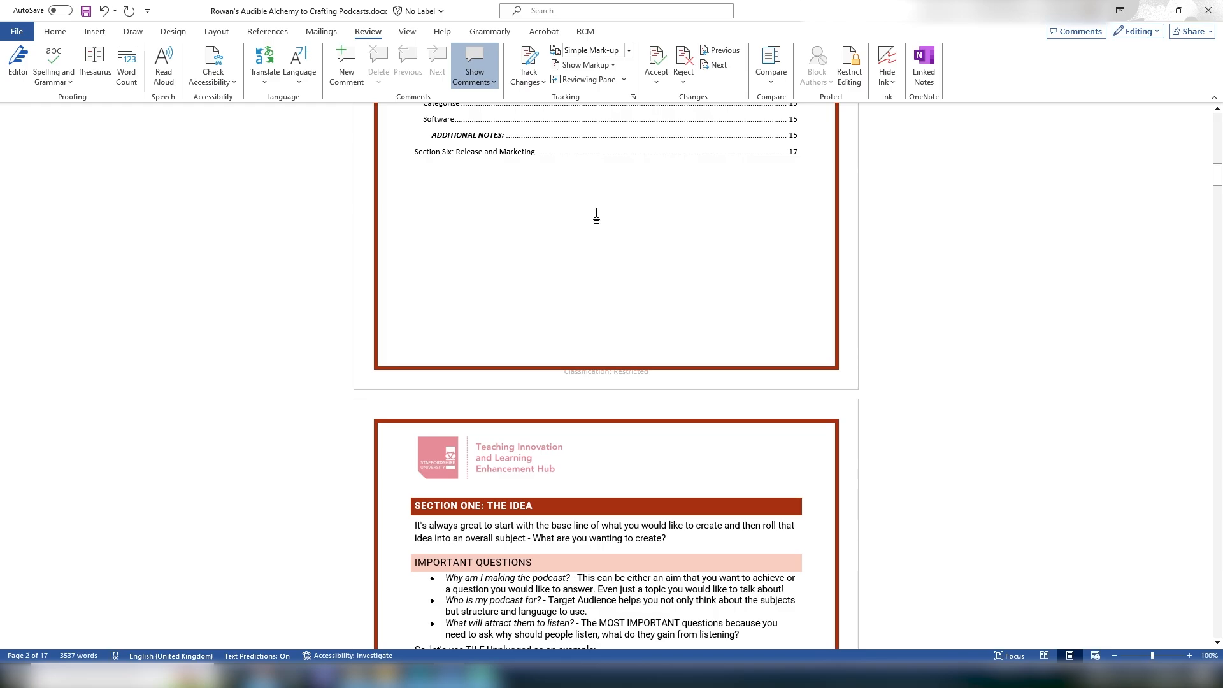
pyautogui.write('plen')
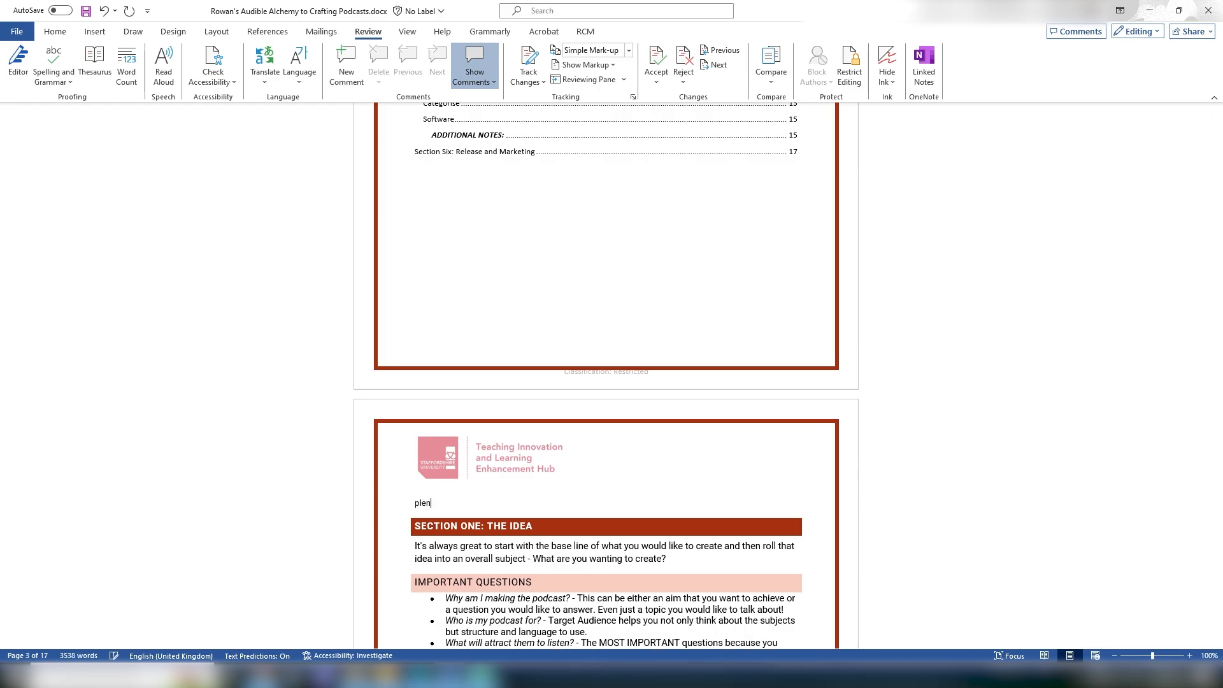
pyautogui.write('t')
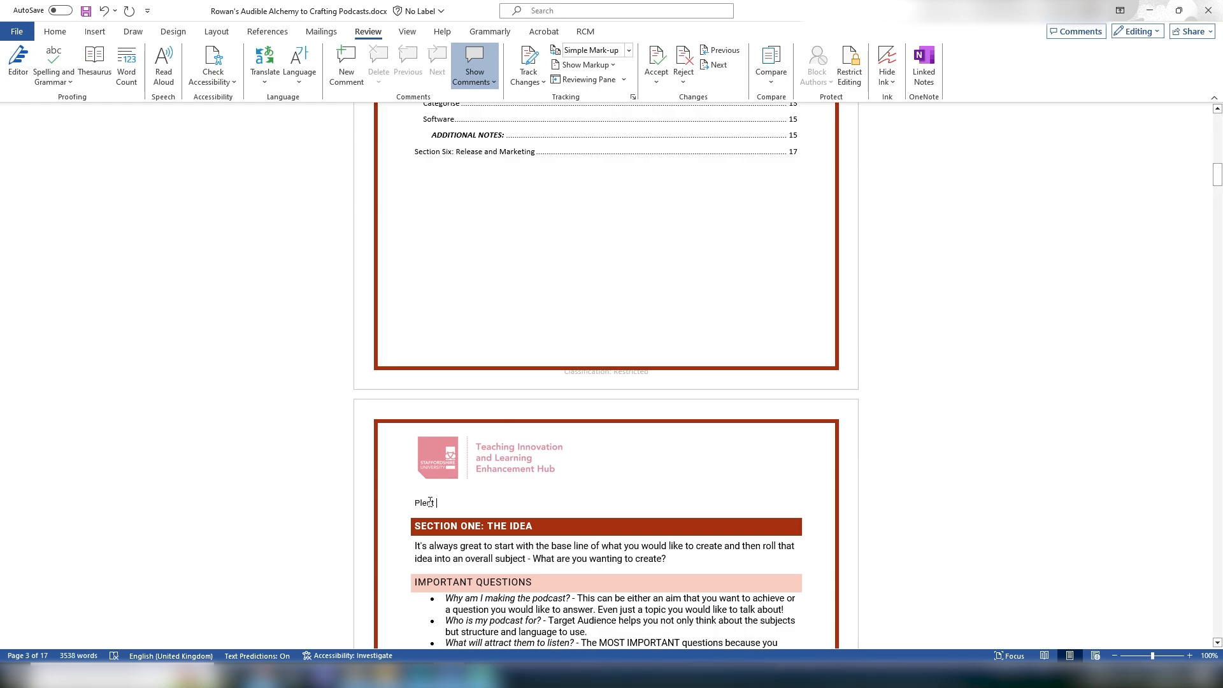
pyautogui.click(430, 503)
pyautogui.write('ff')
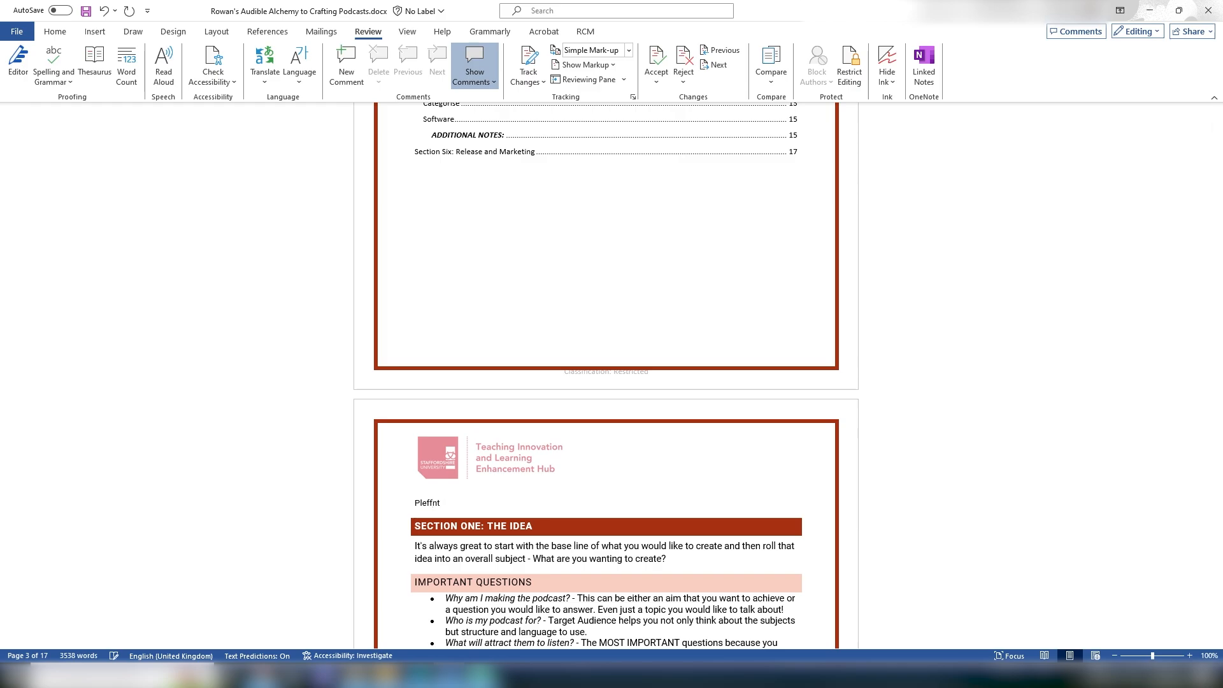
pyautogui.scroll(-4, 463, 383)
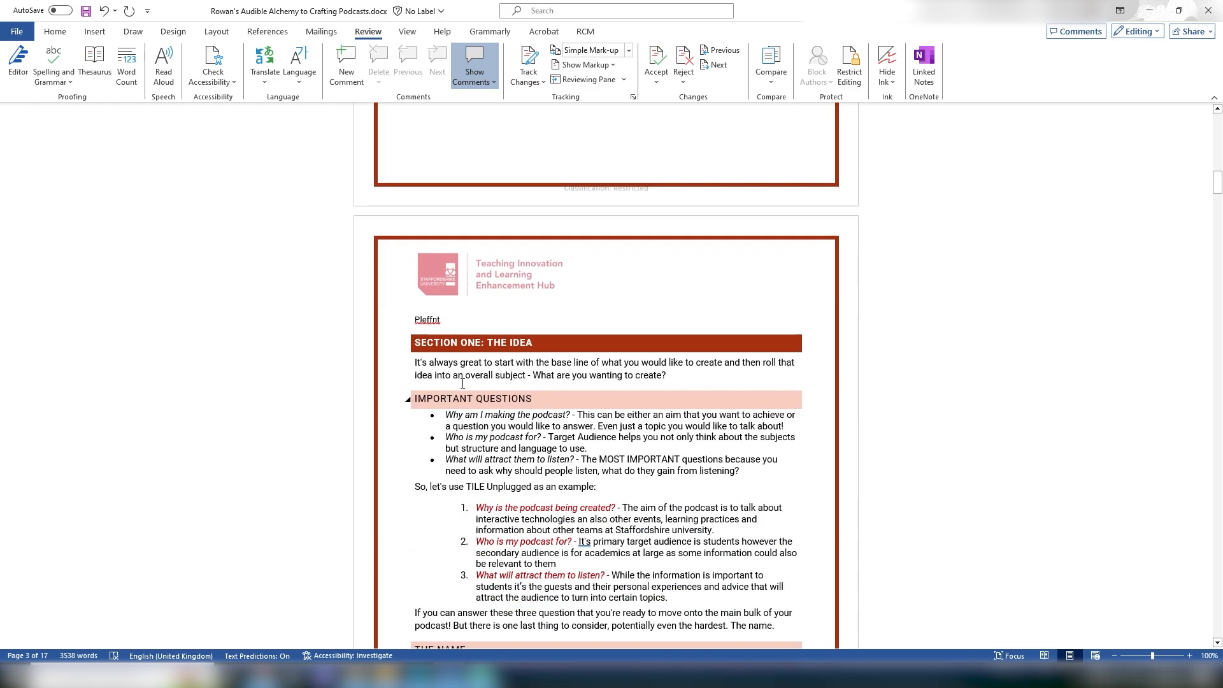
pyautogui.rightClick(427, 318)
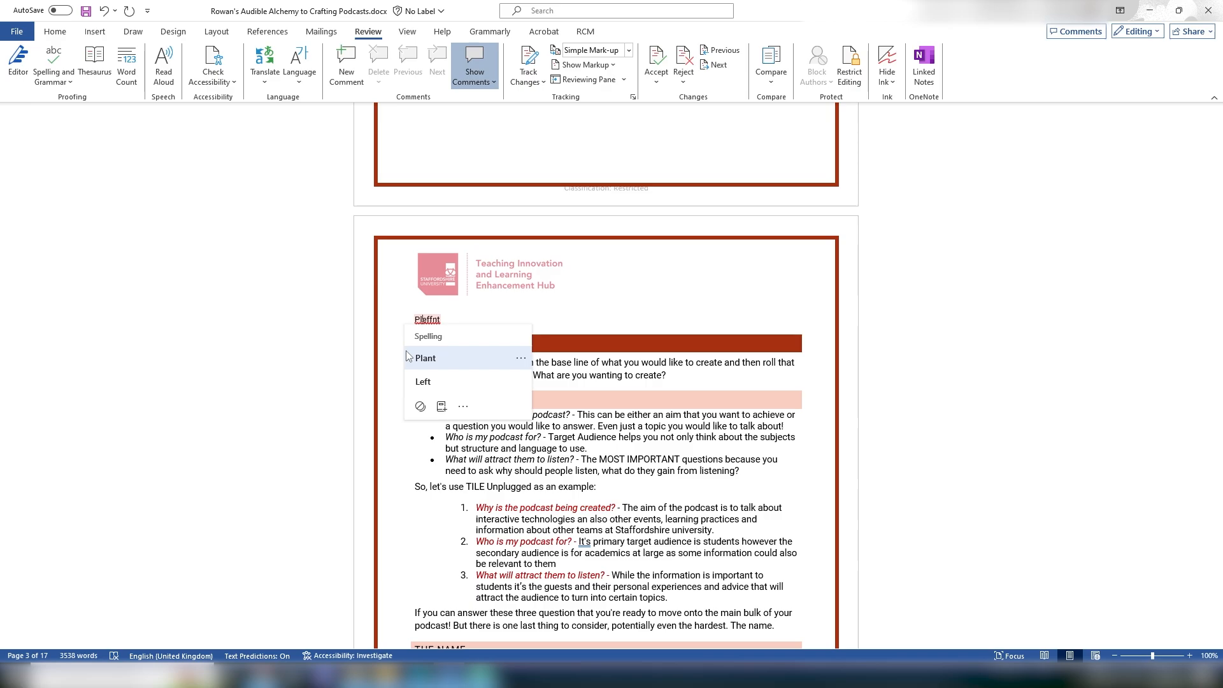
pyautogui.click(426, 358)
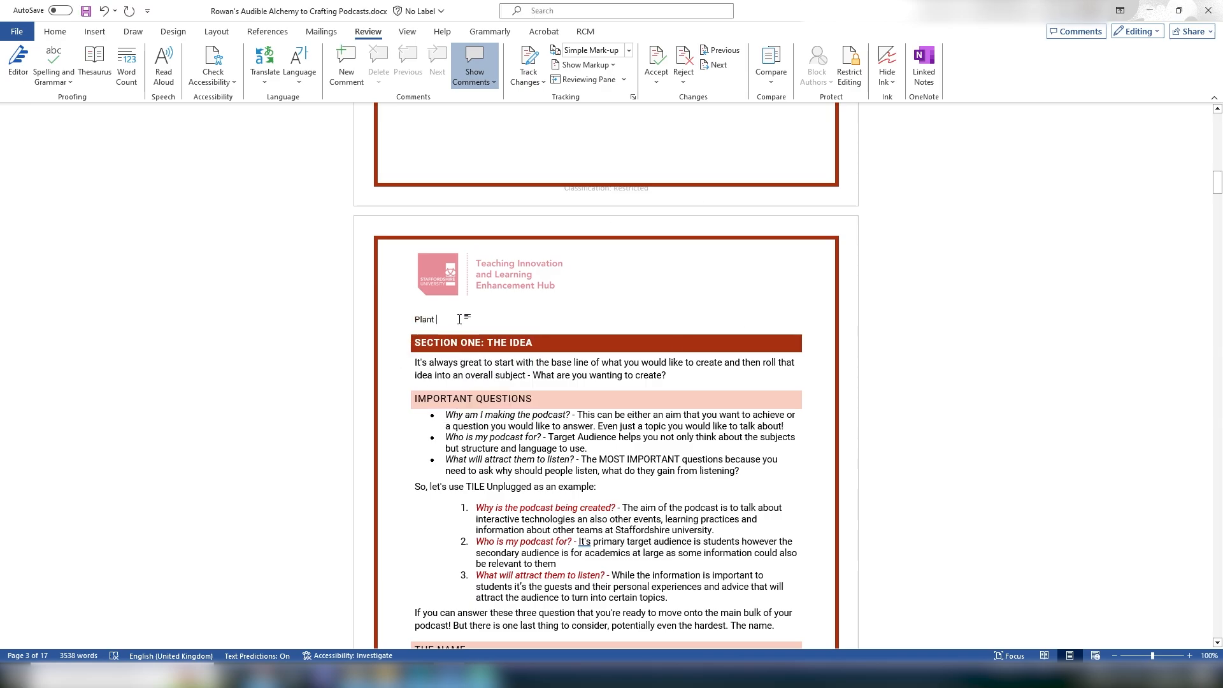
# - Delete the word "Plant" and the page break ahead of the Section One heading
pyautogui.press('BackSpace')
pyautogui.press('BackSpace')
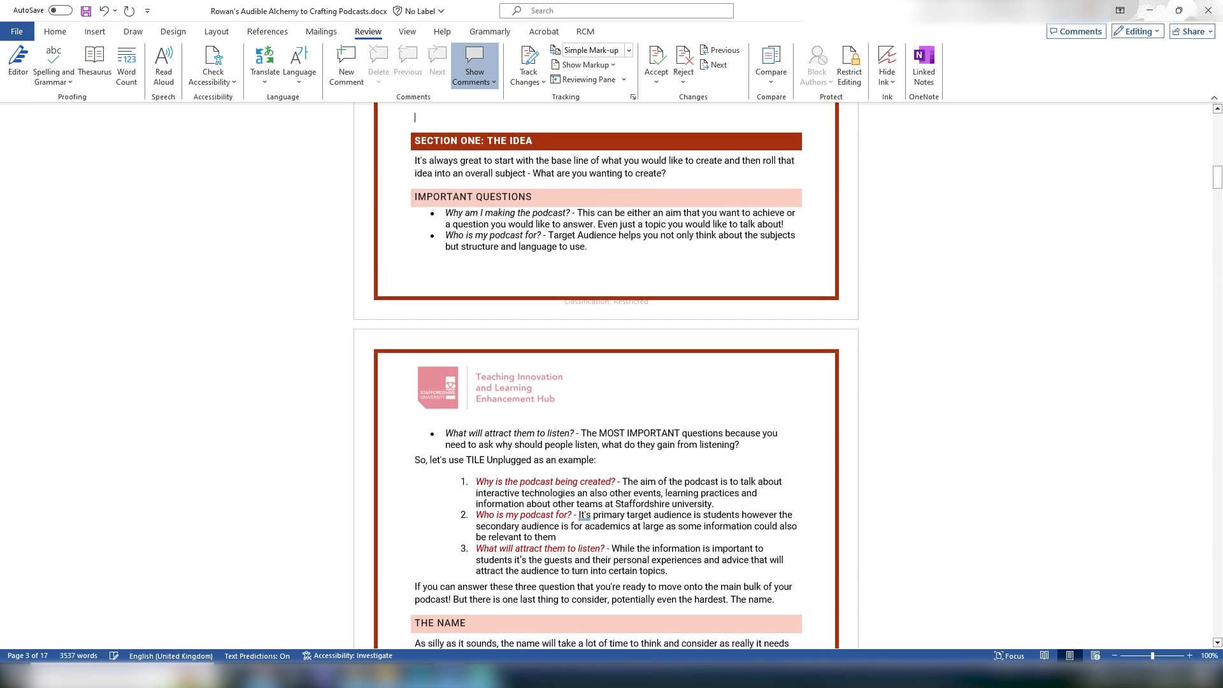
# - Replace "It's" with the suggested "Its" in the example answer to "Who is my podcast for?"
pyautogui.scroll(-3, 725, 375)
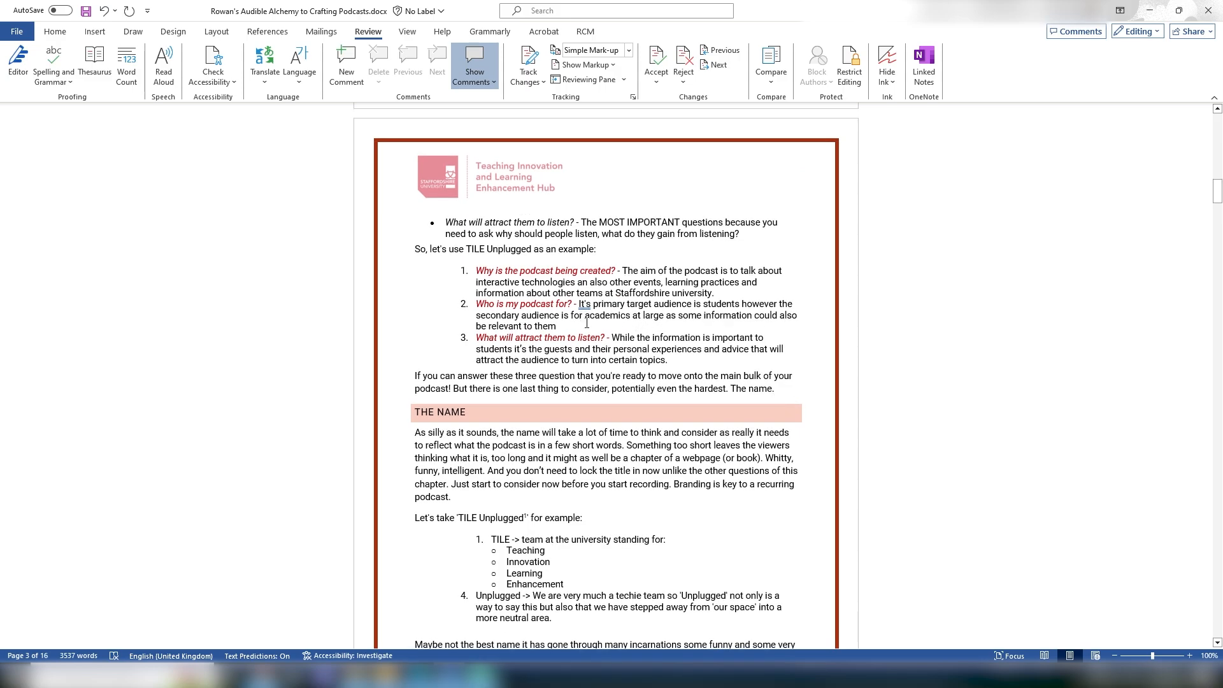
pyautogui.doubleClick(584, 304)
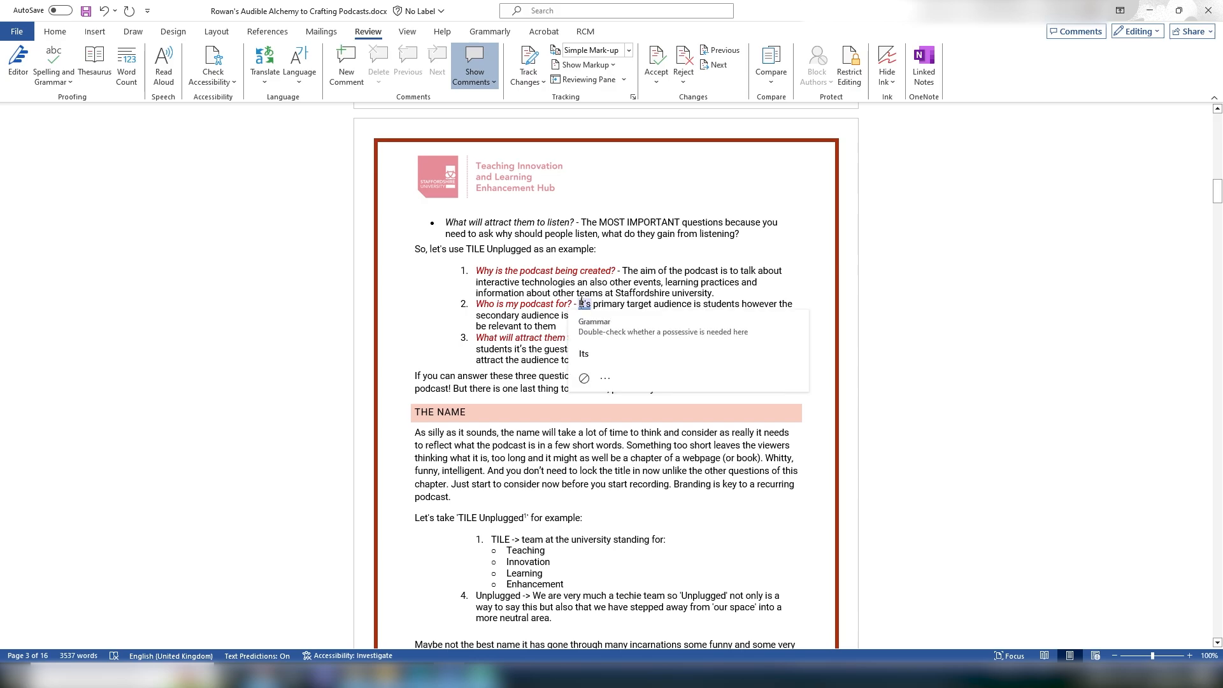
pyautogui.click(589, 354)
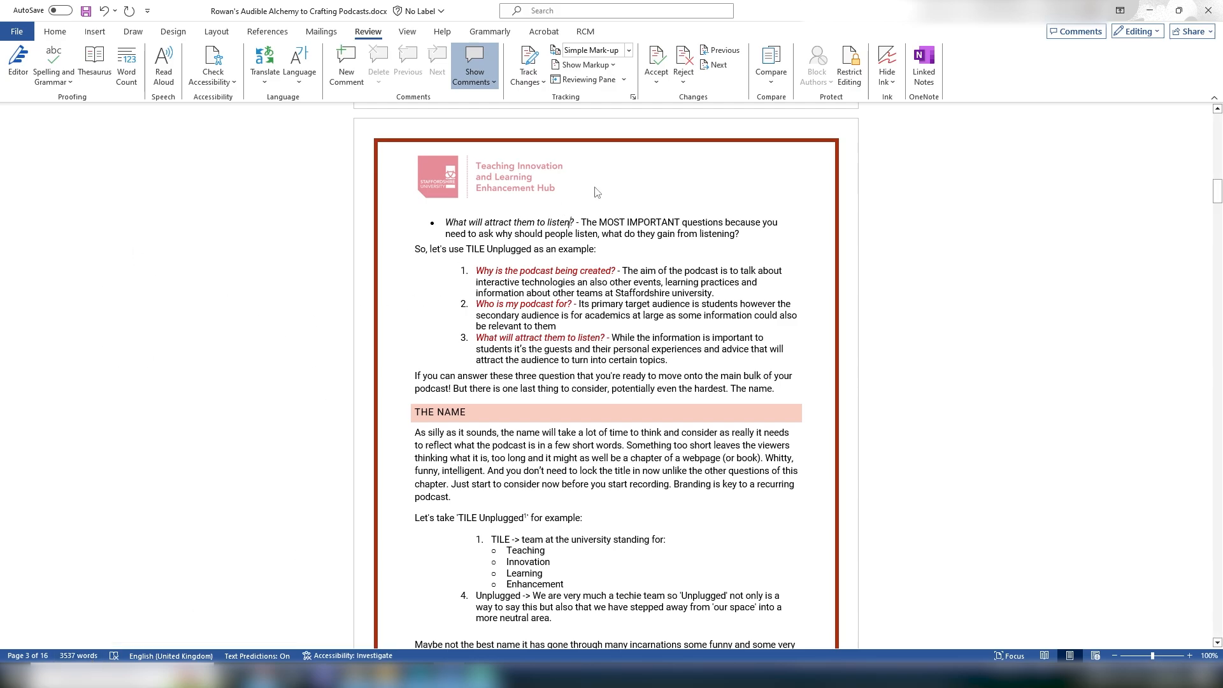
pyautogui.click(630, 282)
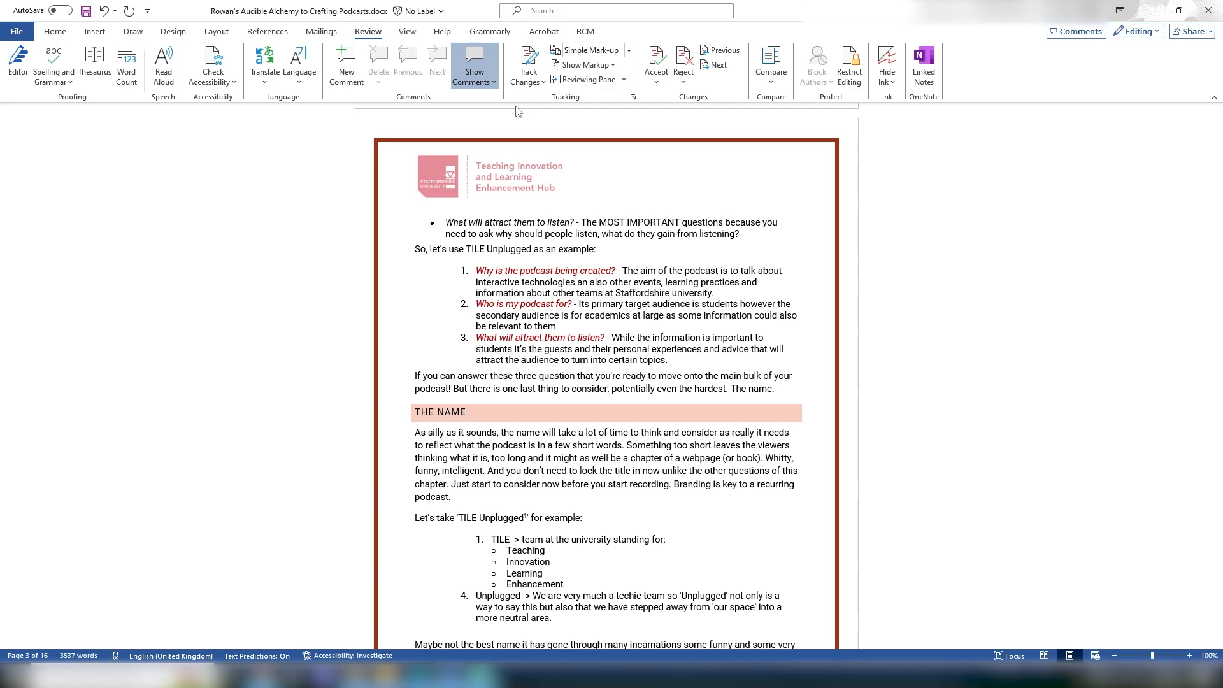
# - Switch to the podcast guide opened in Word for the web
pyautogui.click(55, 31)
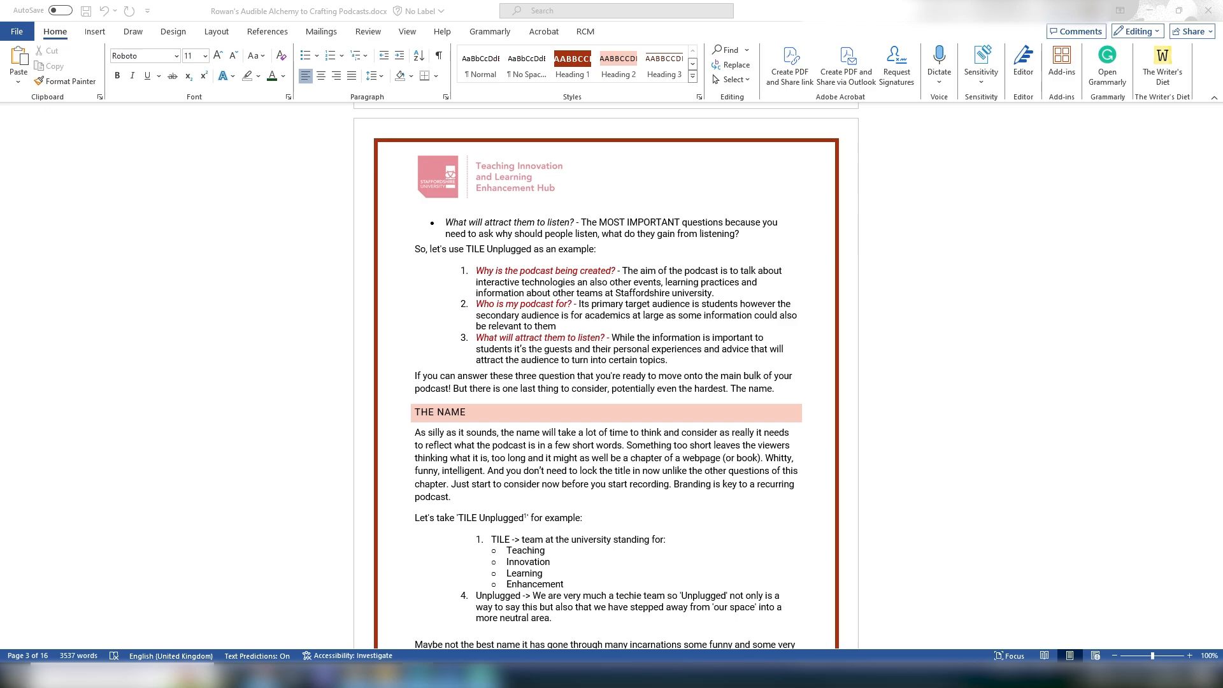
pyautogui.moveTo(1222, 207); pyautogui.dragTo(611, 1)
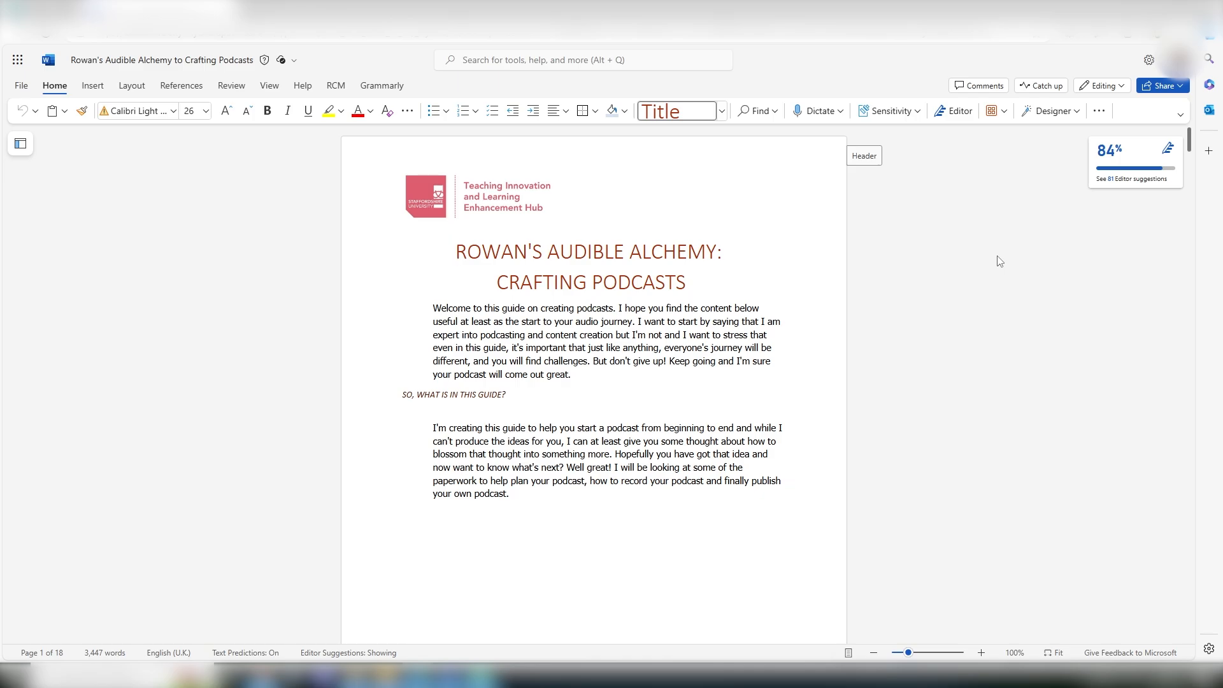
# - Select the word "Welcome" in the introduction to show its comment option, and view the Catch up activities and editing mode
pyautogui.moveTo(433, 308); pyautogui.dragTo(473, 310)
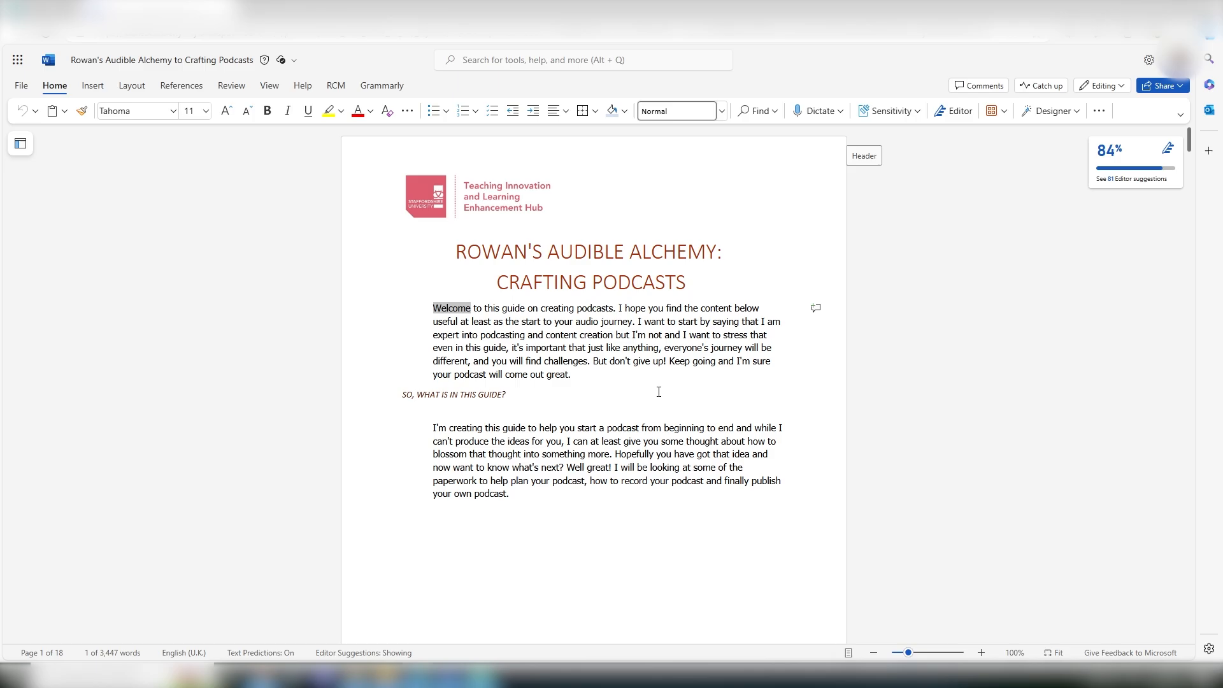
pyautogui.click(956, 287)
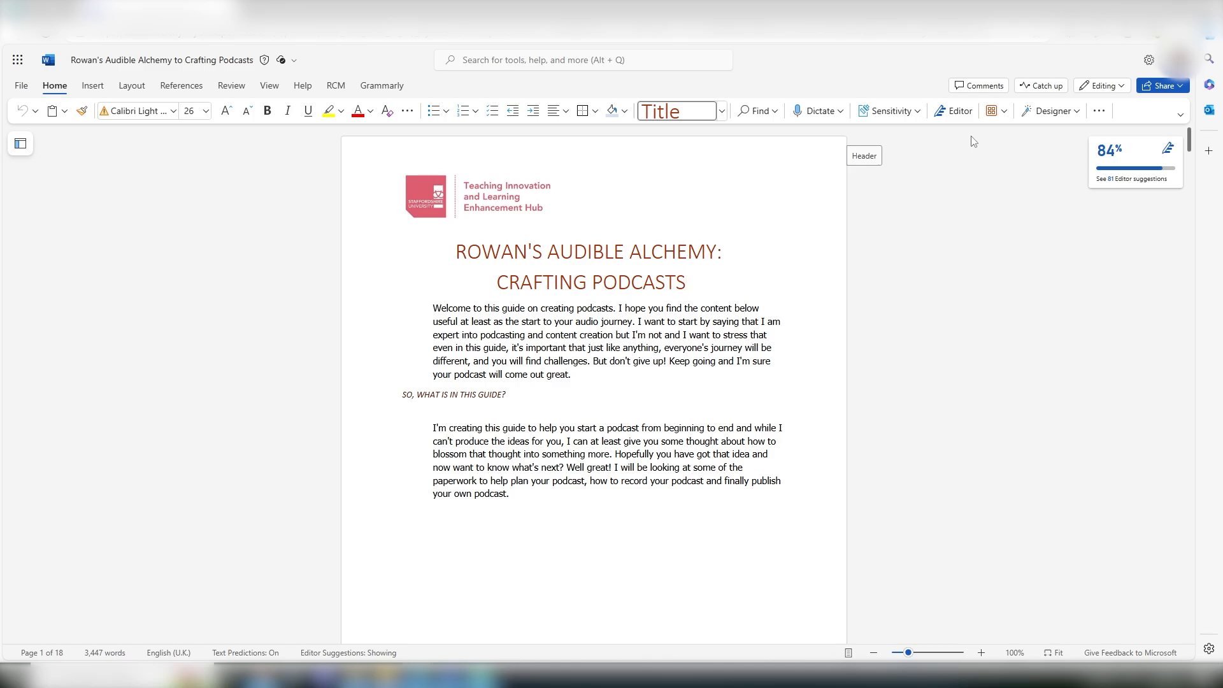
pyautogui.click(1040, 85)
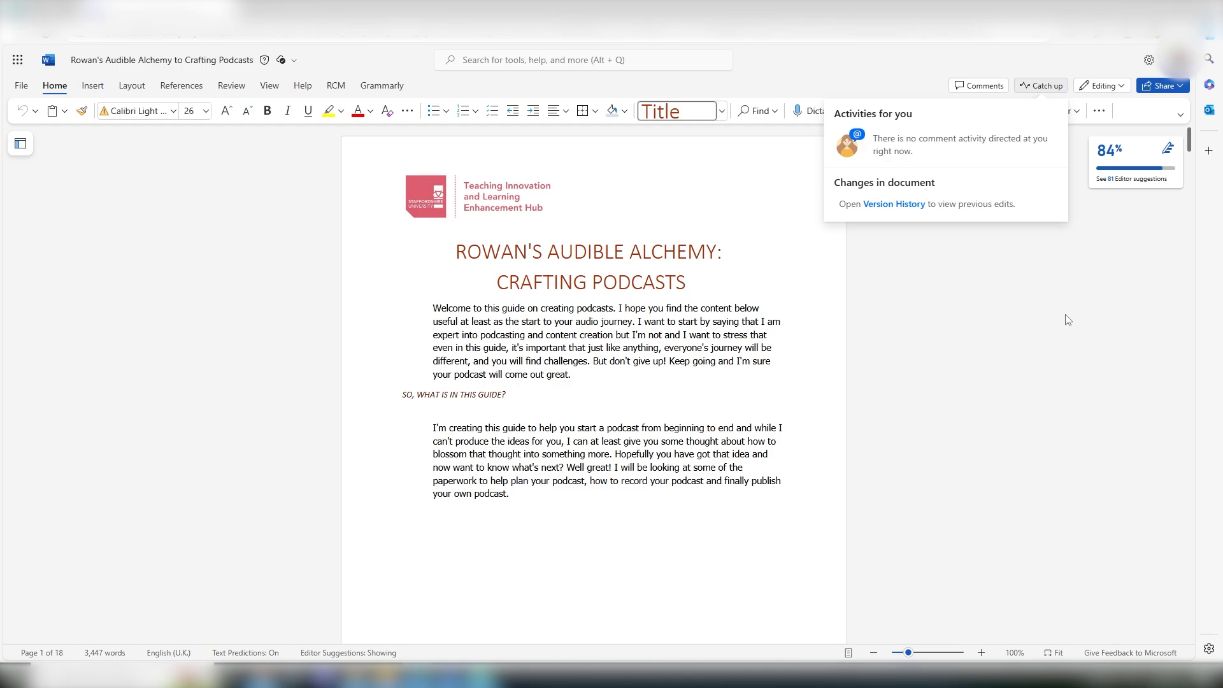
pyautogui.click(1068, 319)
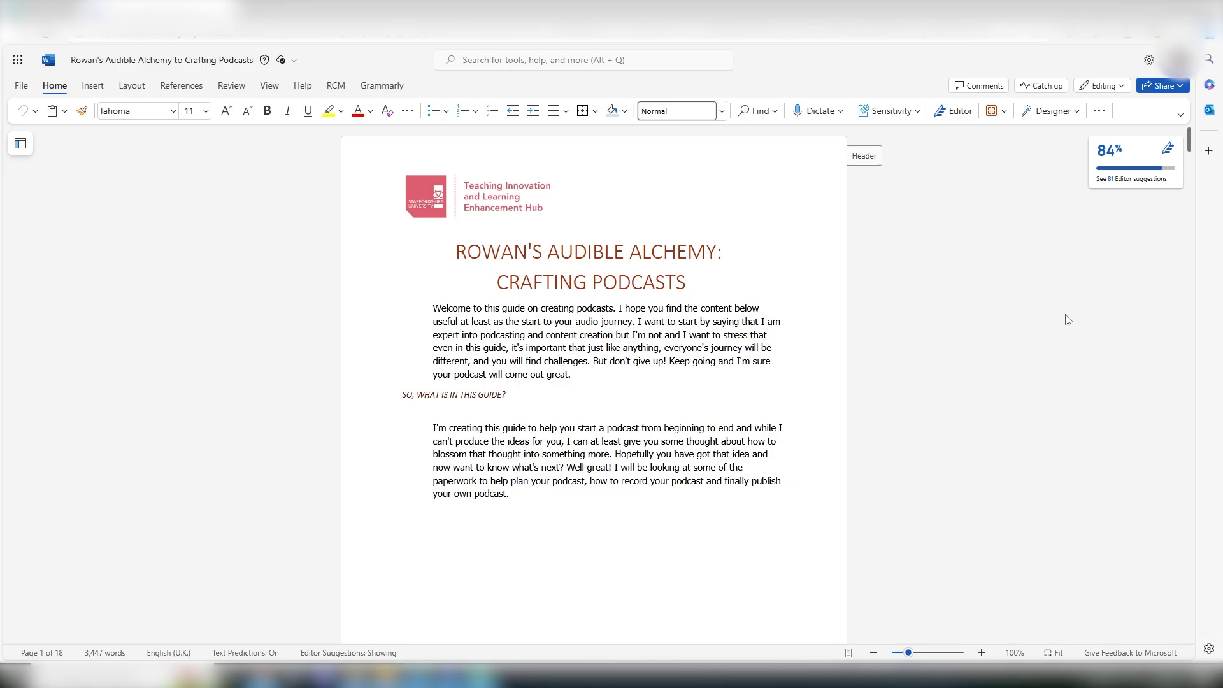
pyautogui.click(1103, 85)
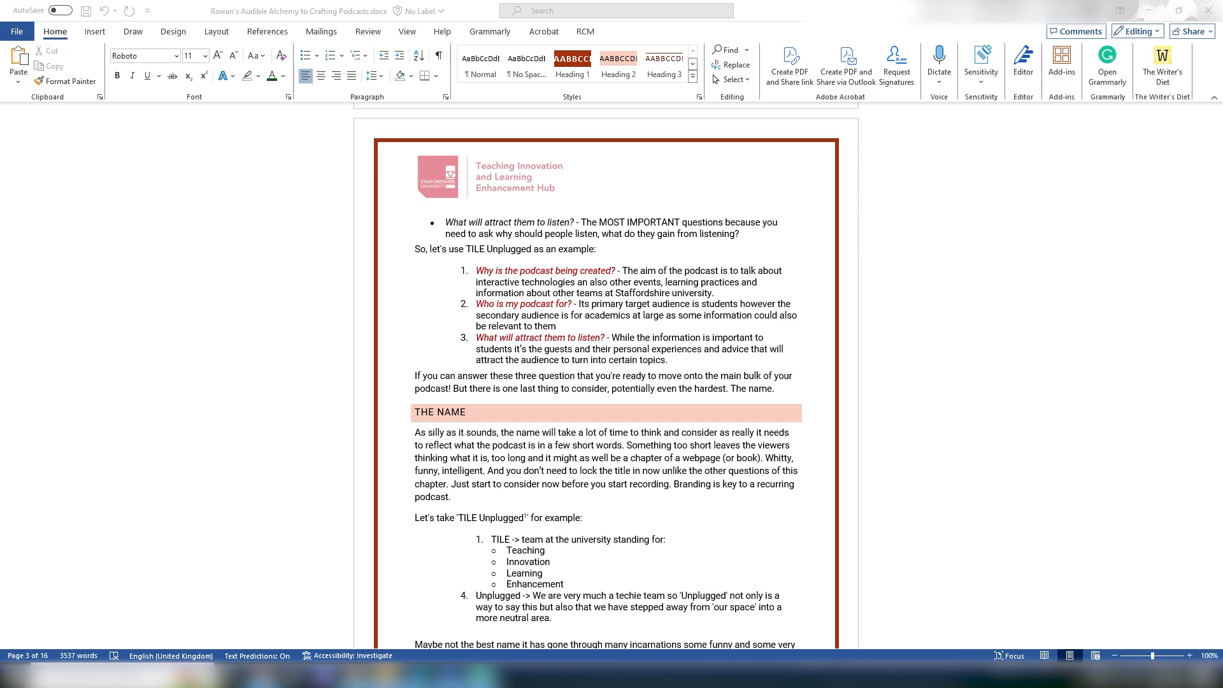
# - View the Save As options for the podcast guide in desktop Word and return to the document
pyautogui.click(23, 29)
pyautogui.click(23, 32)
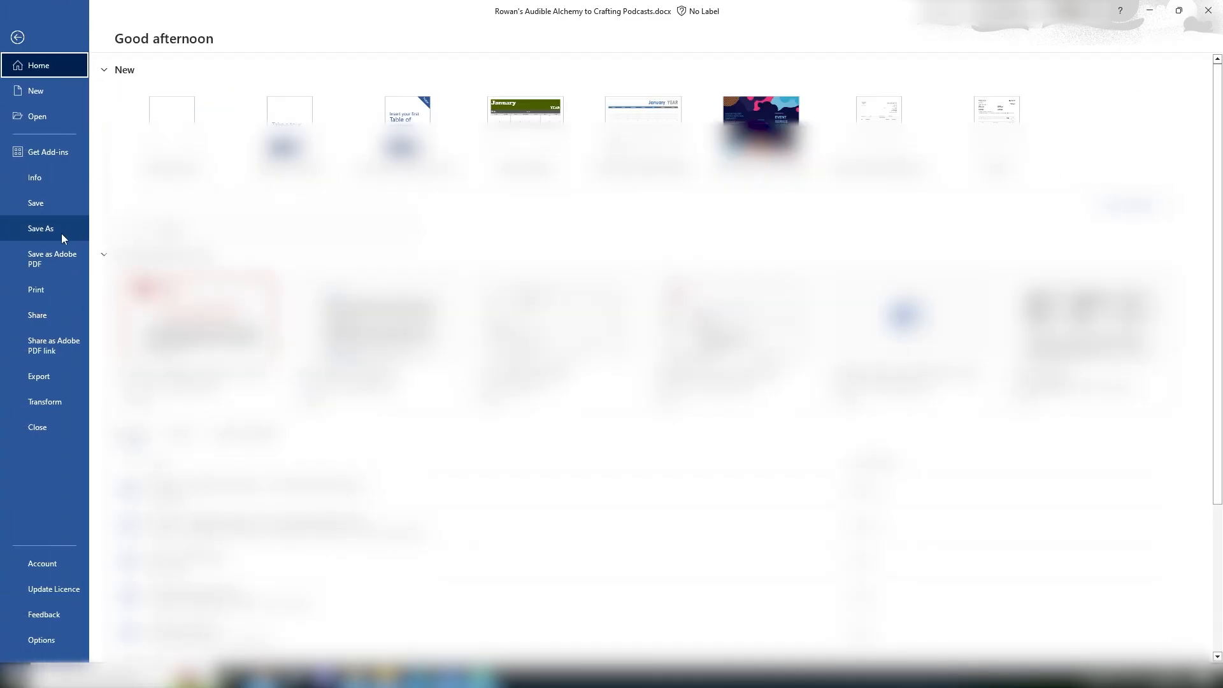
pyautogui.click(52, 231)
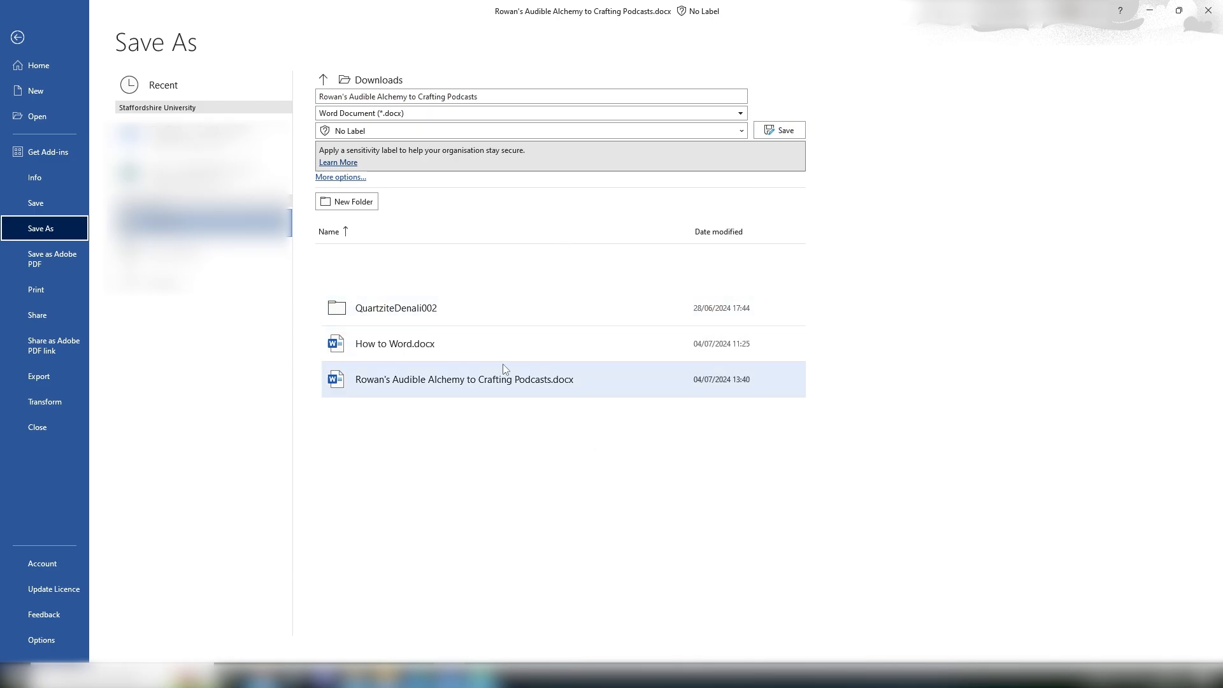
pyautogui.click(18, 37)
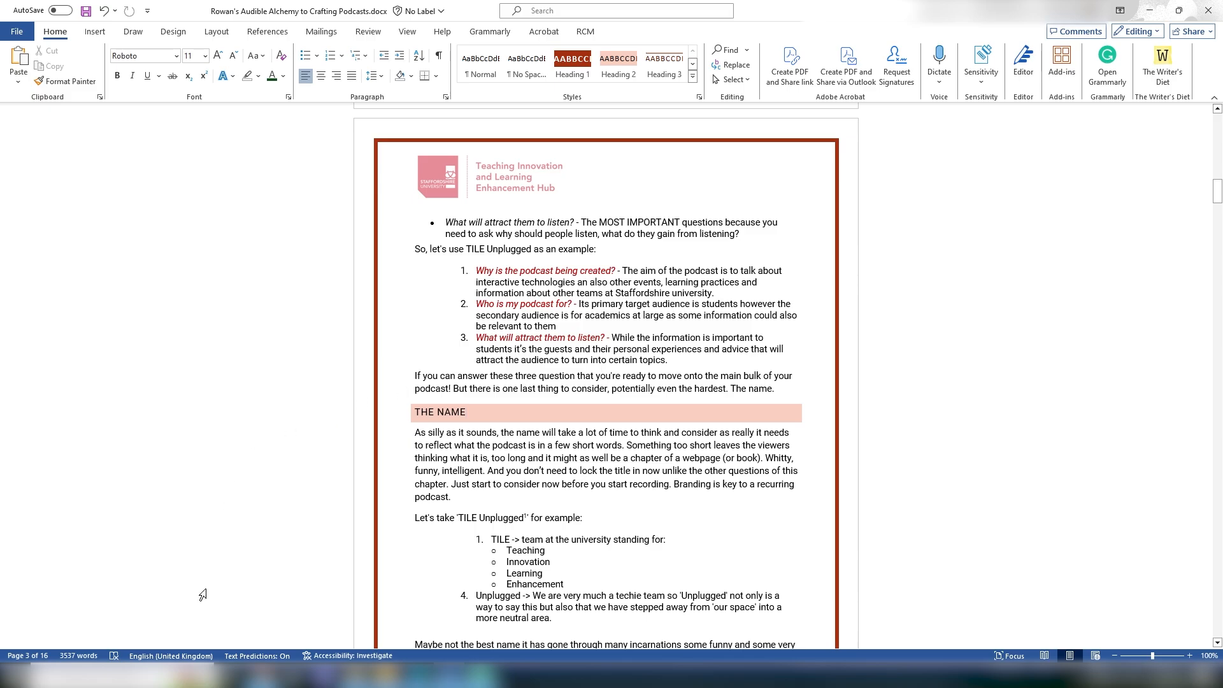
# - Switch to Blackboard and open "Submit your assignment here (test your text)" in the "Test your text: Blackboard Assignments" module
pyautogui.click(418, 674)
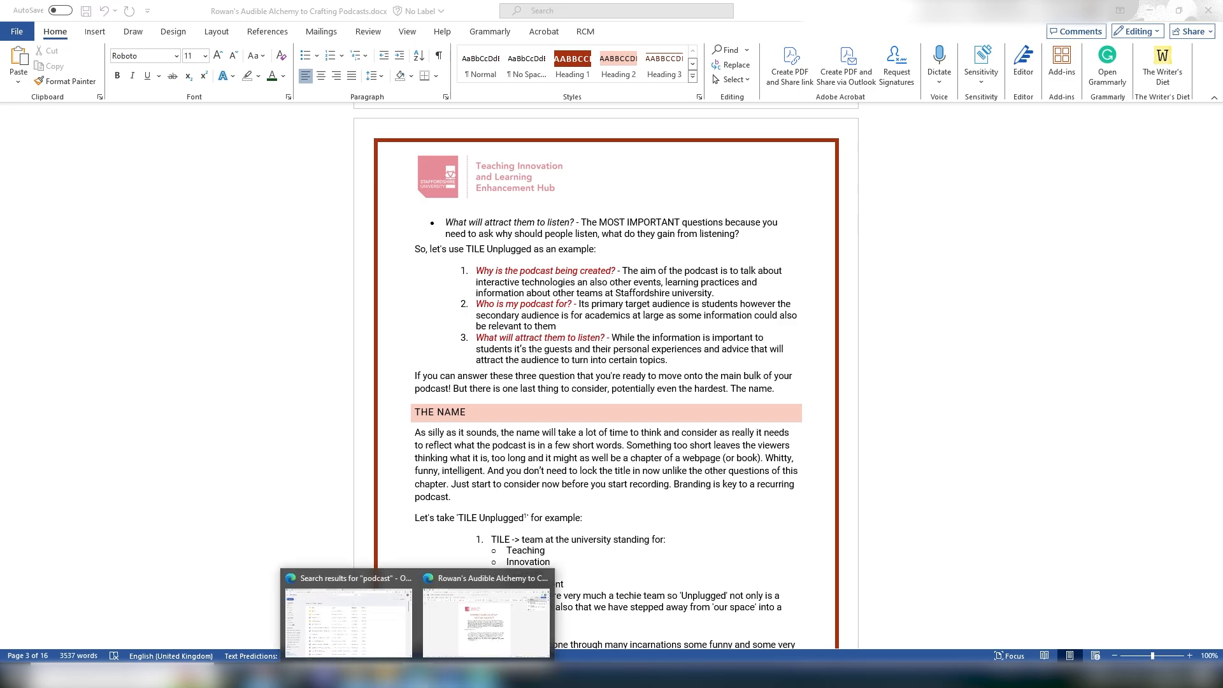
pyautogui.click(374, 621)
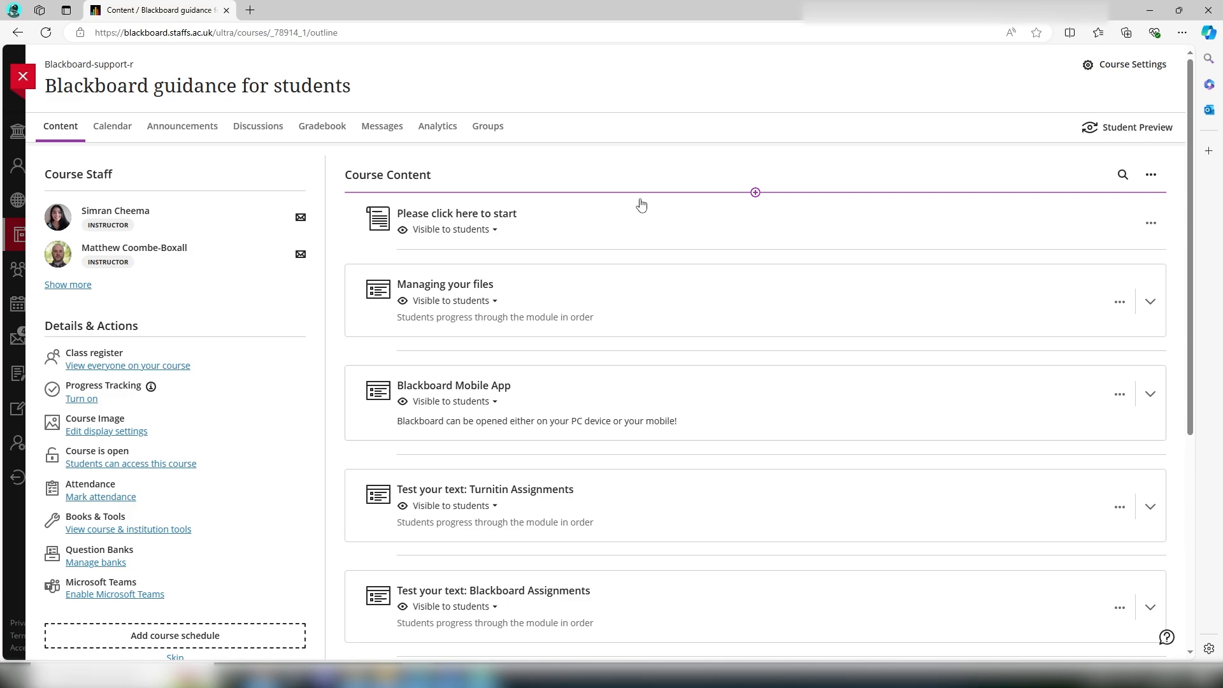
pyautogui.scroll(-4, 613, 201)
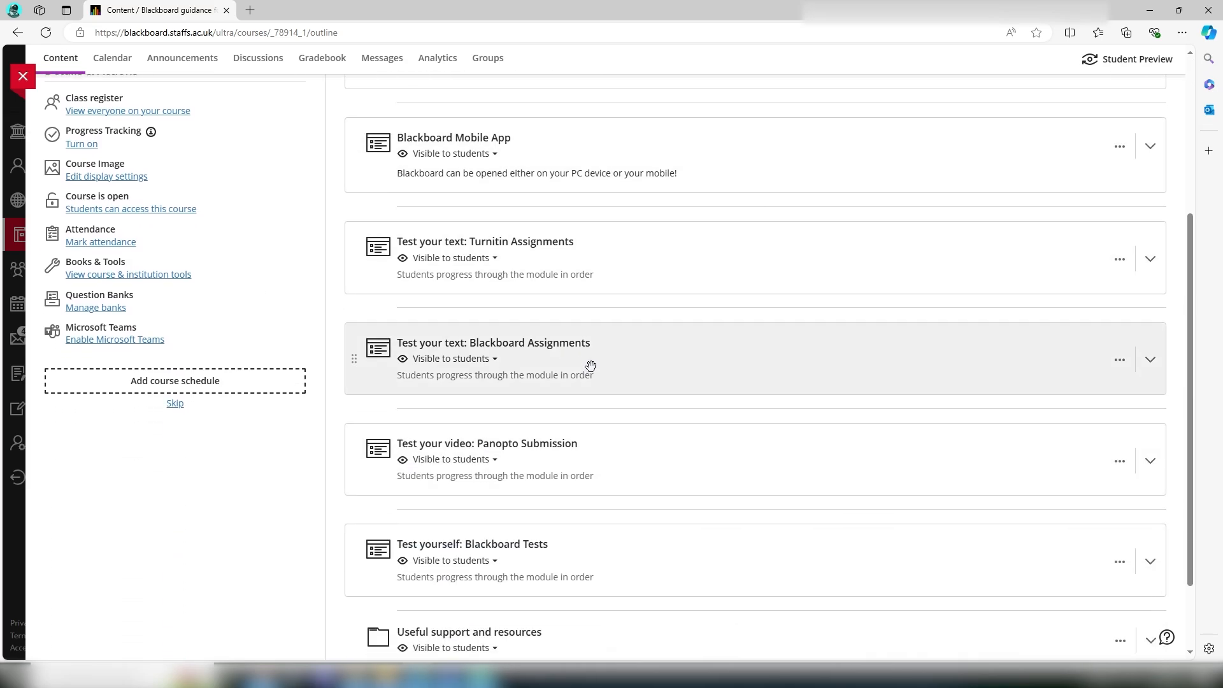
pyautogui.click(588, 356)
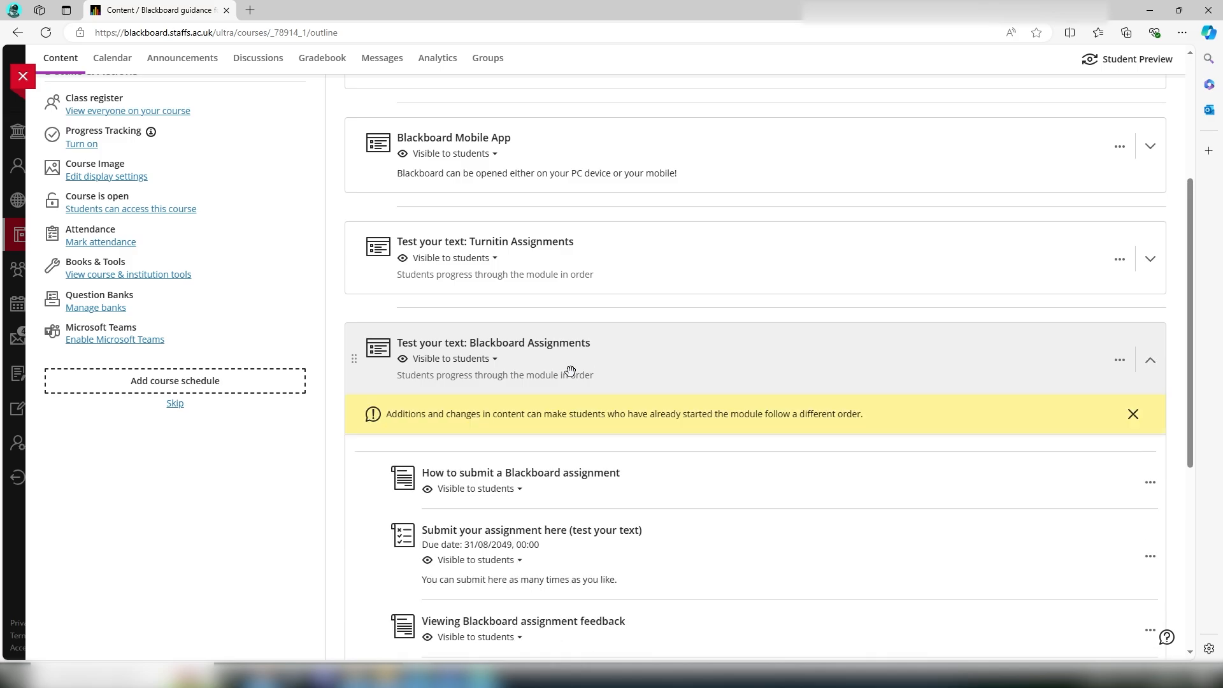
pyautogui.scroll(-3, 567, 363)
pyautogui.click(558, 345)
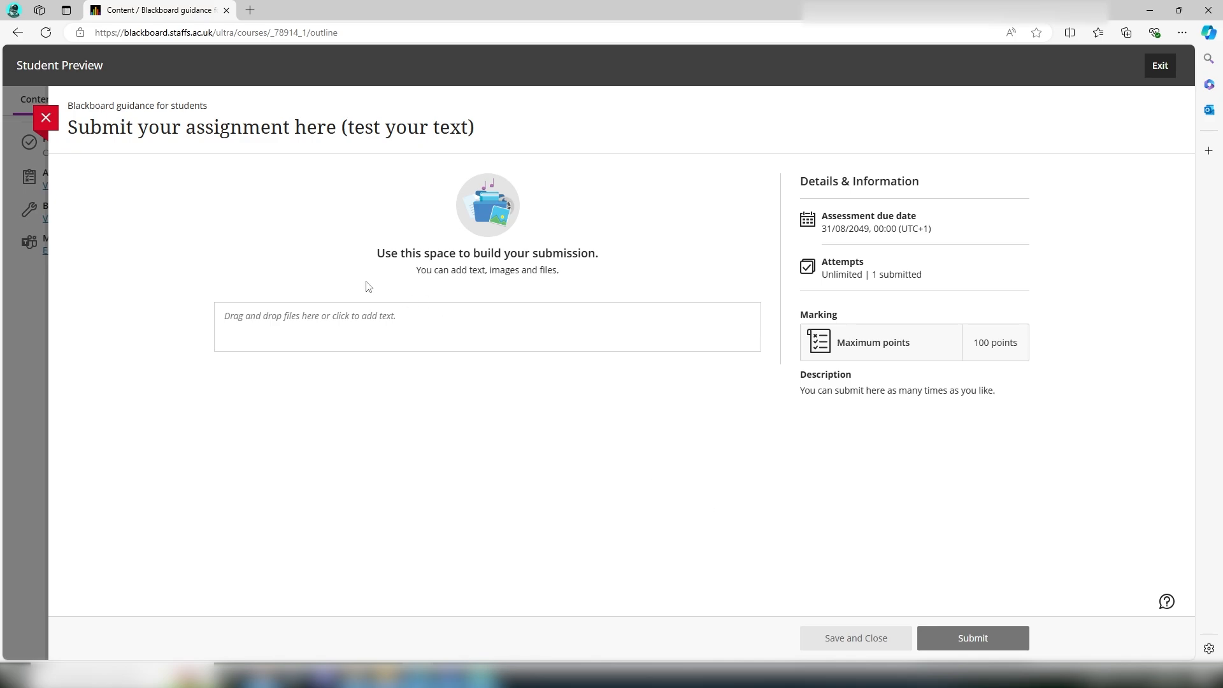
# - Attach the podcast guide's .docx file from the Downloads folder to the submission, keeping its display name
pyautogui.click(385, 675)
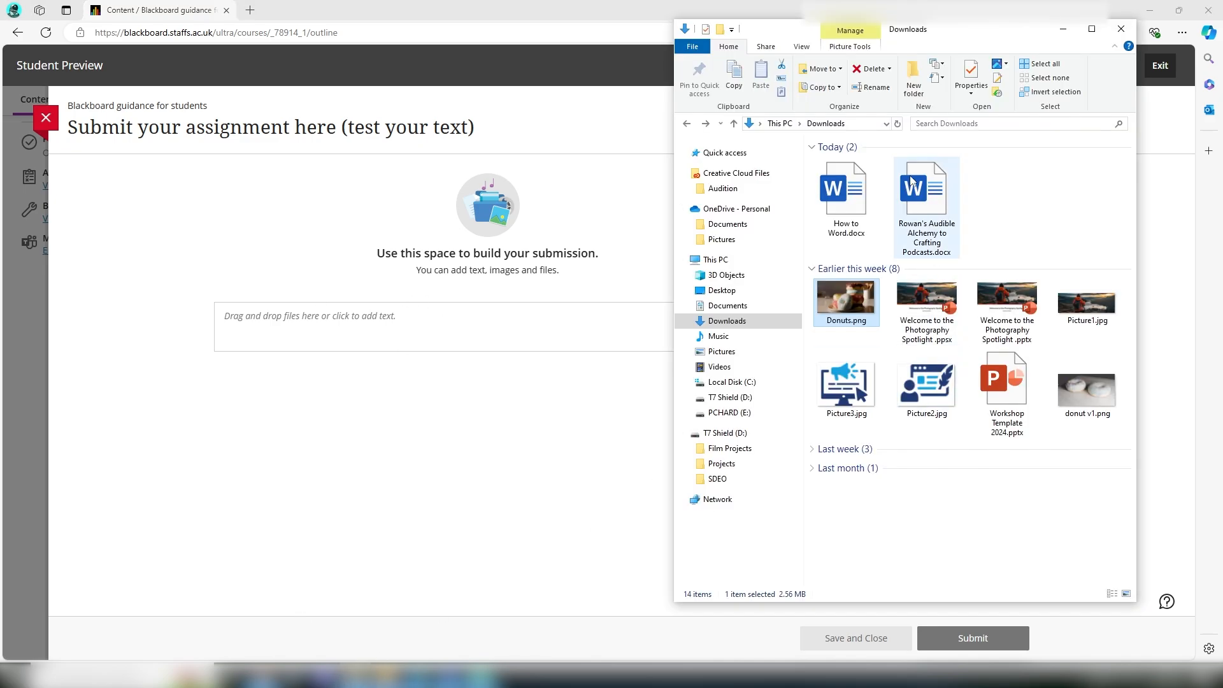
pyautogui.click(916, 183)
pyautogui.moveTo(941, 191); pyautogui.dragTo(305, 325)
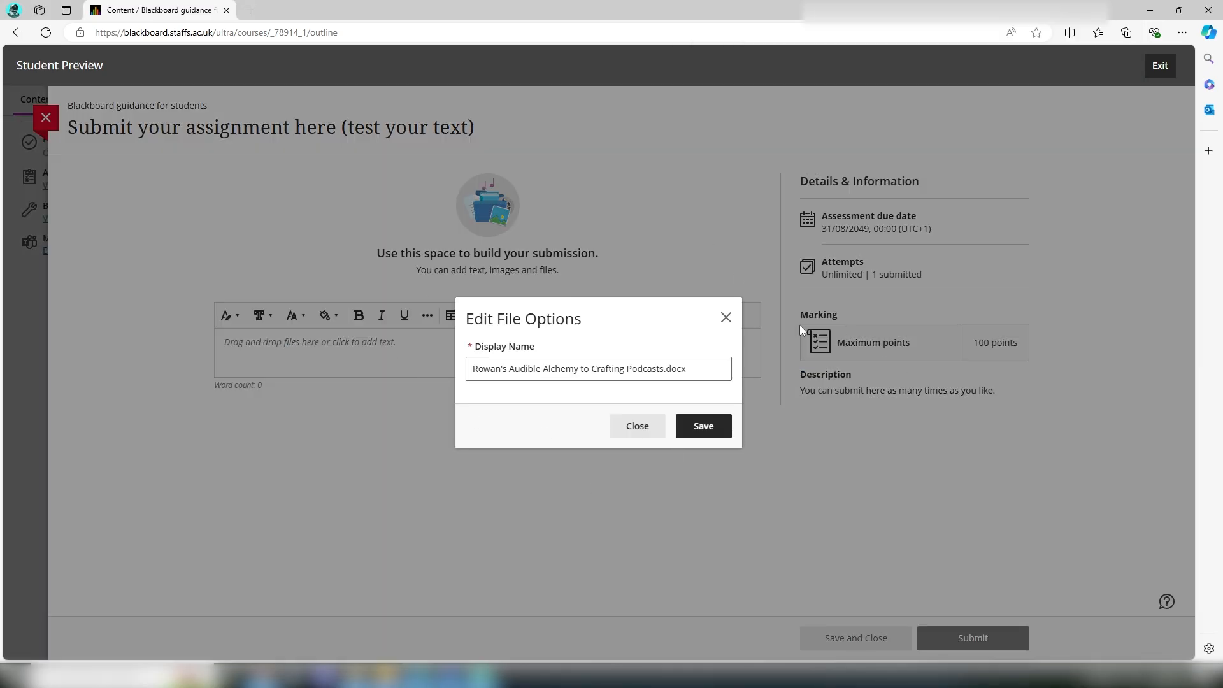
pyautogui.click(718, 425)
pyautogui.rightClick(719, 424)
pyautogui.click(620, 437)
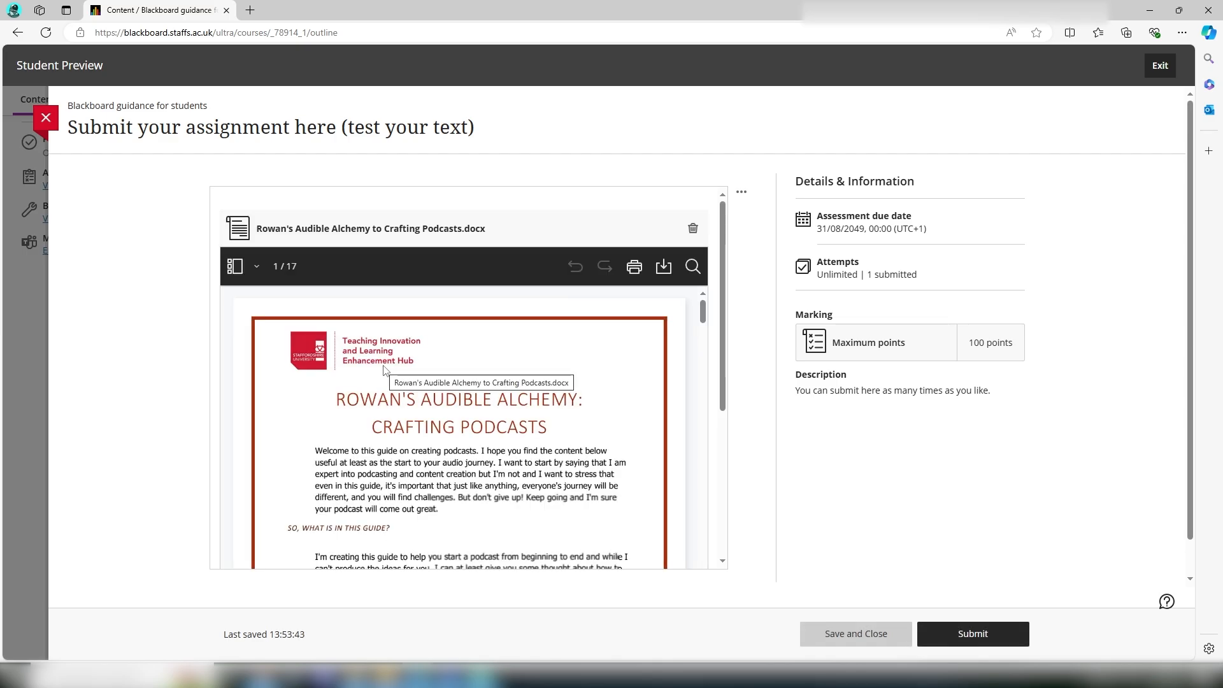
# - Look through the attached guide's preview, submit the assignment and close the submission receipt
pyautogui.scroll(-10, 385, 369)
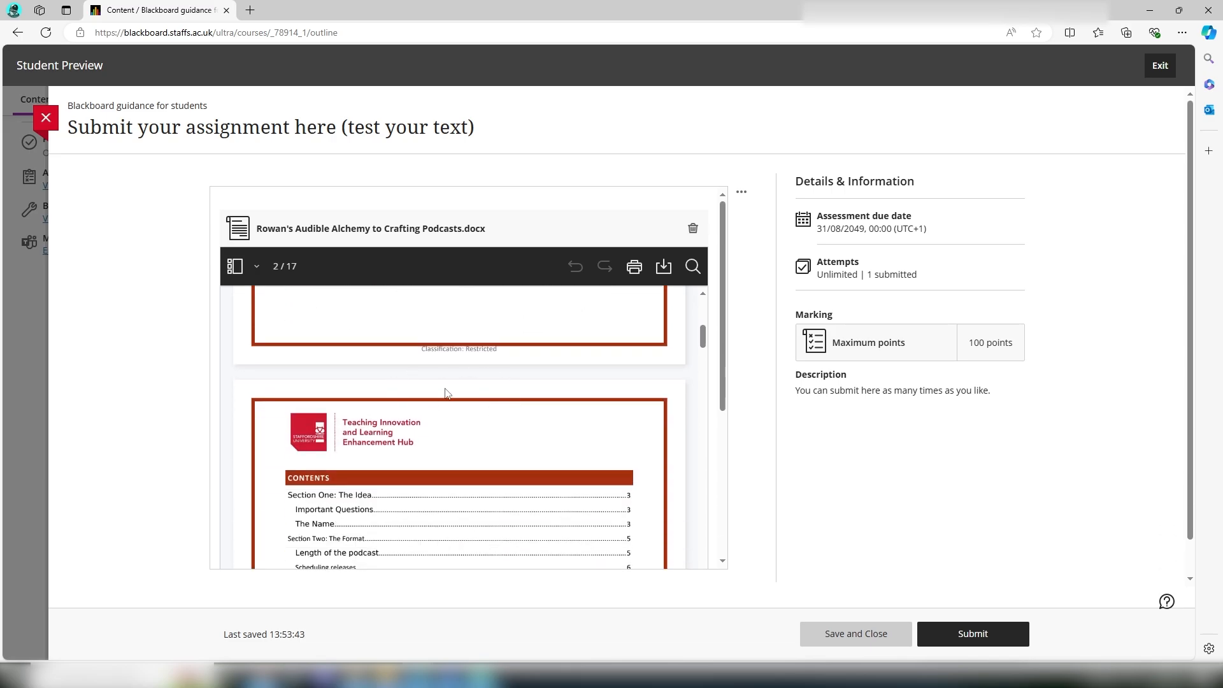
pyautogui.scroll(-10, 446, 393)
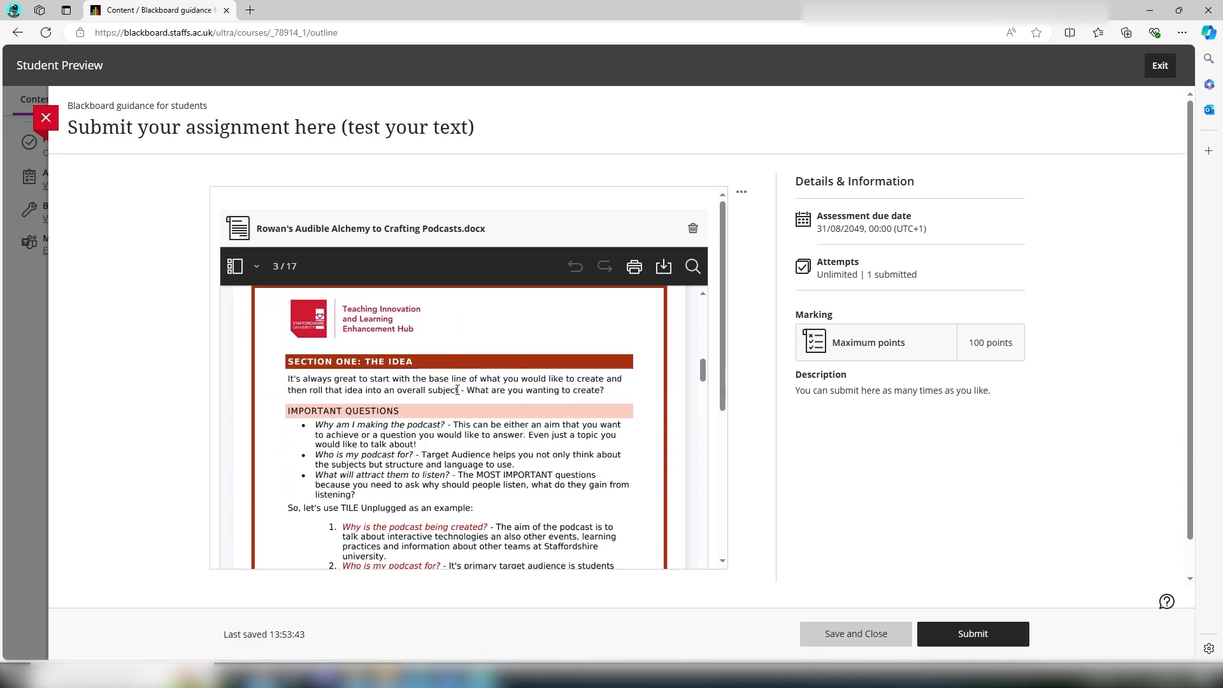
pyautogui.scroll(-10, 458, 389)
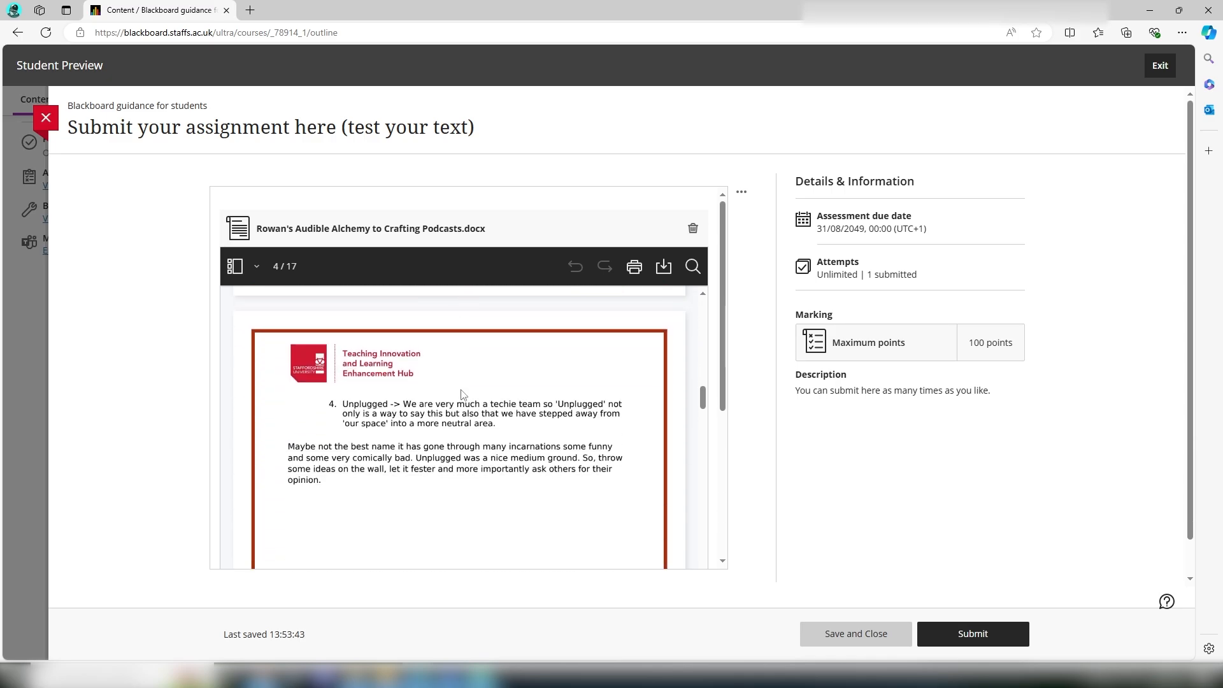
pyautogui.scroll(-10, 464, 394)
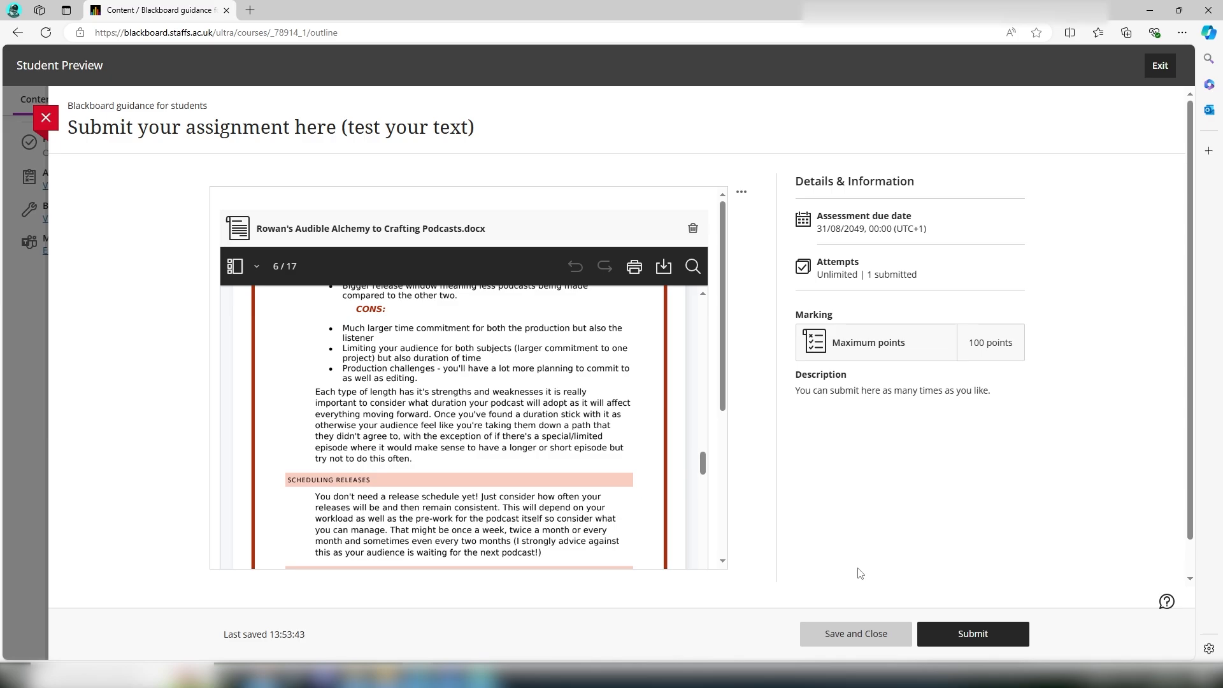
pyautogui.click(968, 633)
pyautogui.click(717, 255)
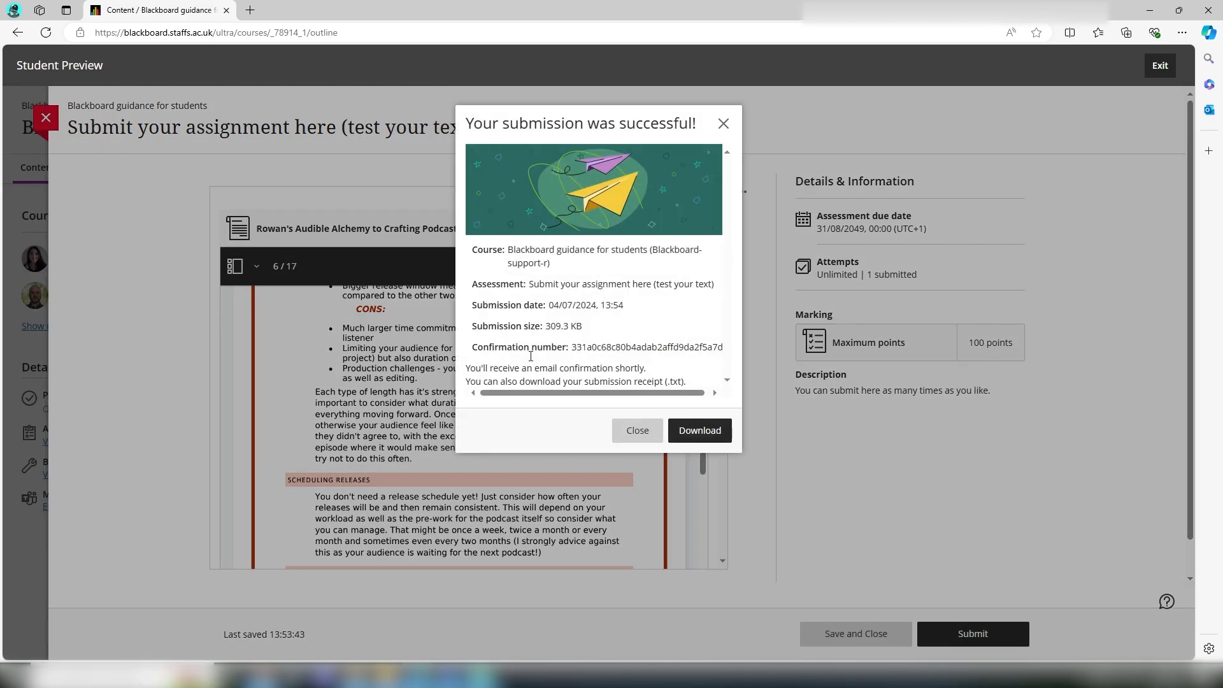
pyautogui.click(627, 431)
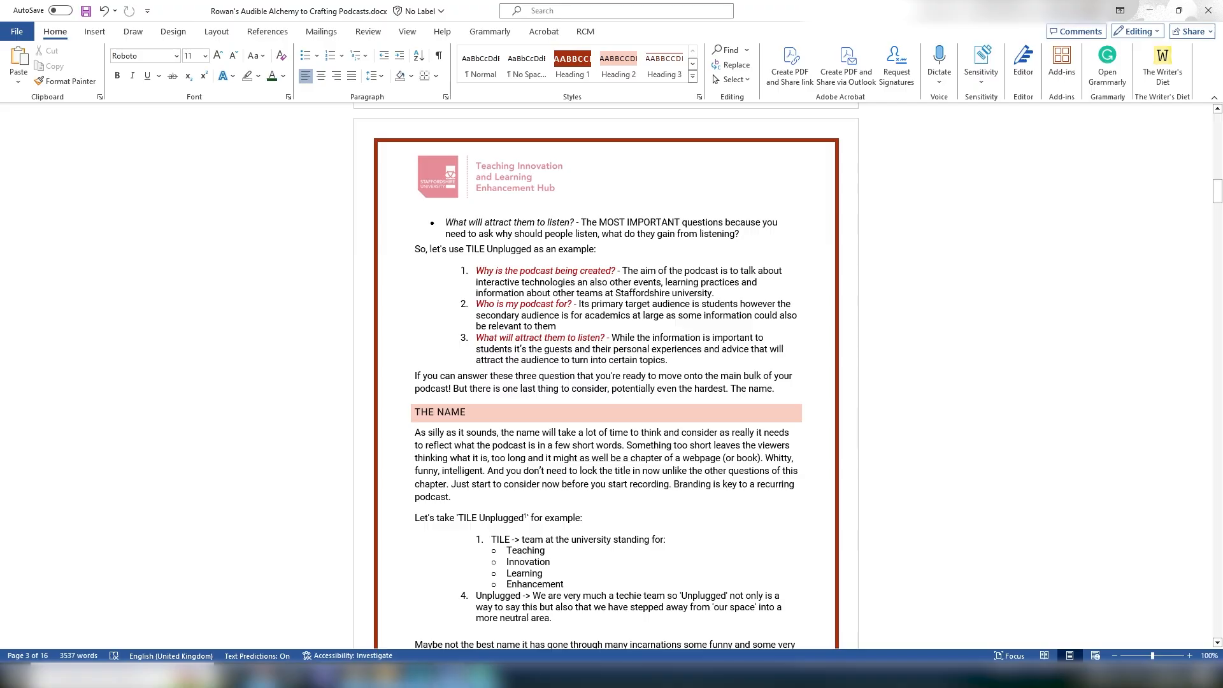
# - Switch back to desktop Word and save the podcast guide as a PDF (*.pdf) in the Downloads folder
pyautogui.click(455, 677)
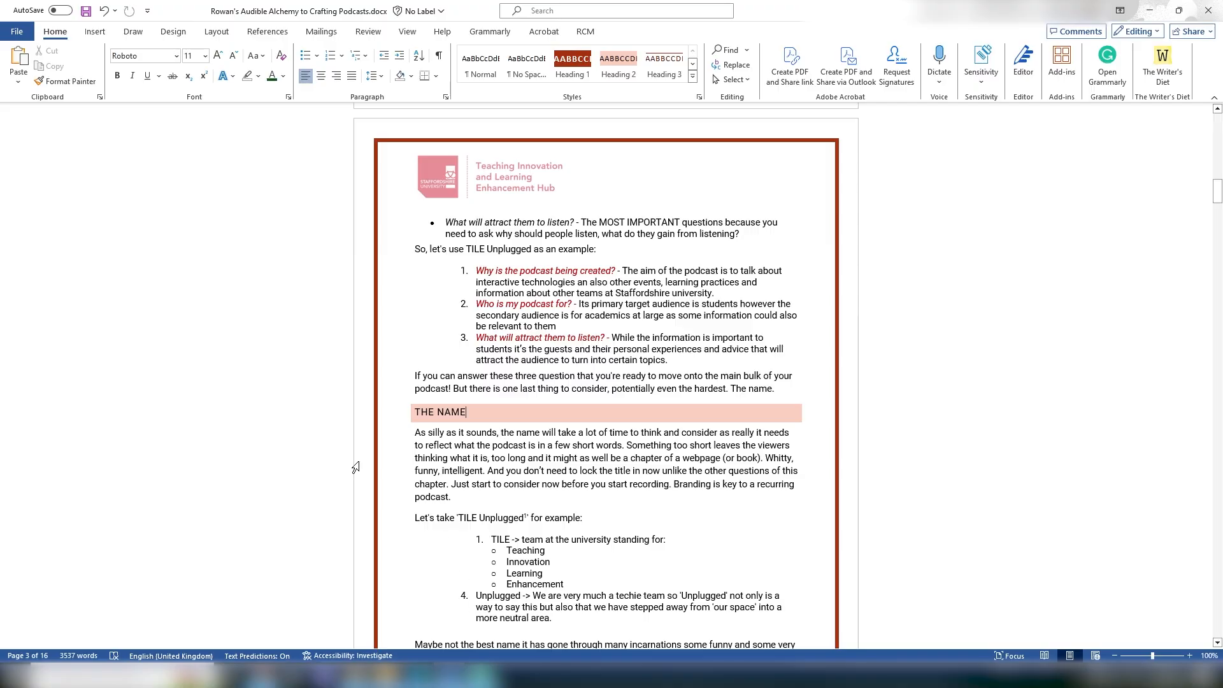
pyautogui.click(15, 31)
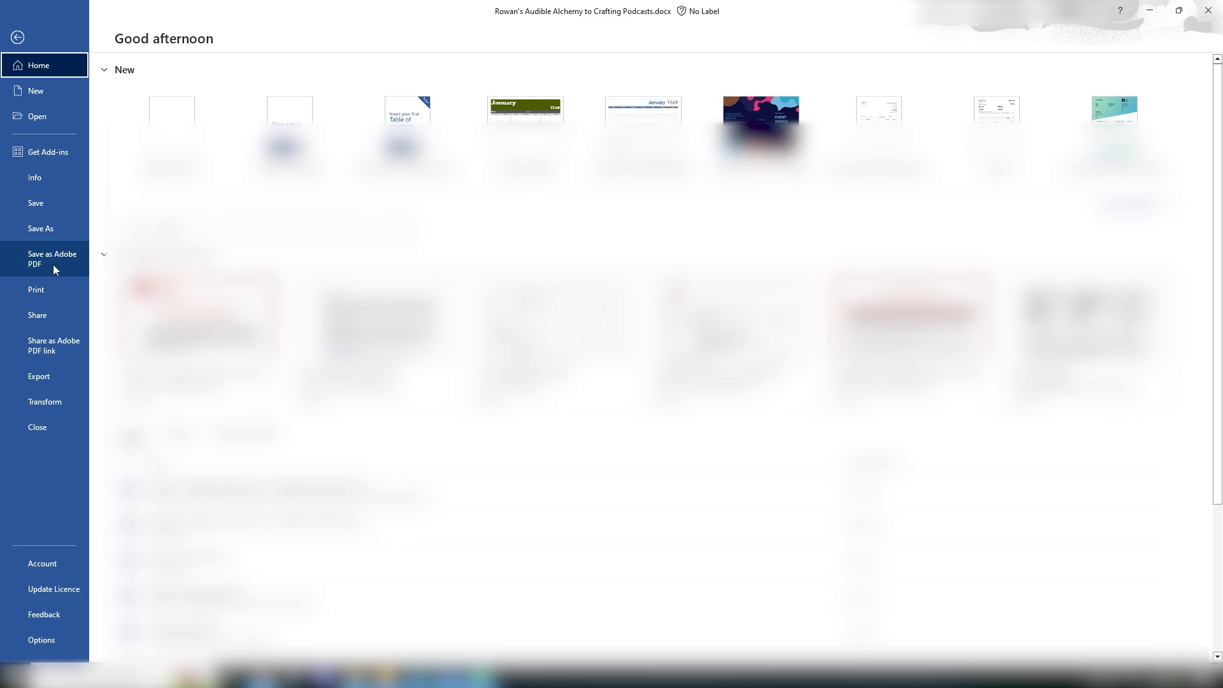
pyautogui.click(31, 232)
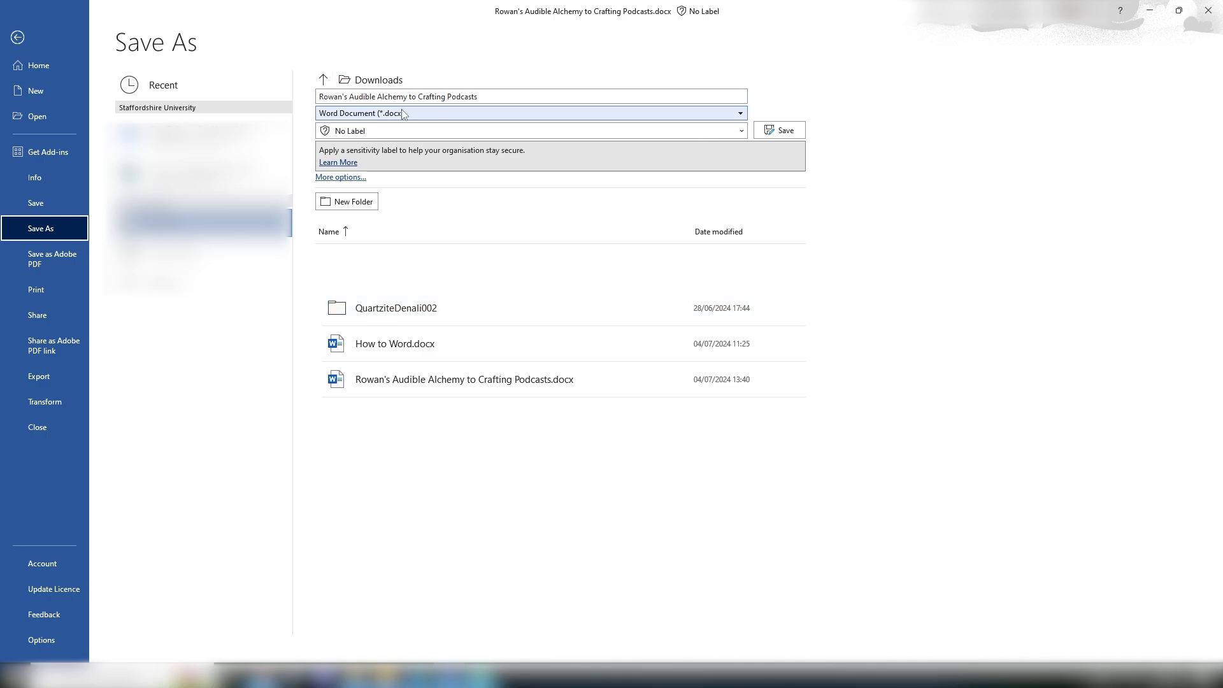
pyautogui.click(485, 96)
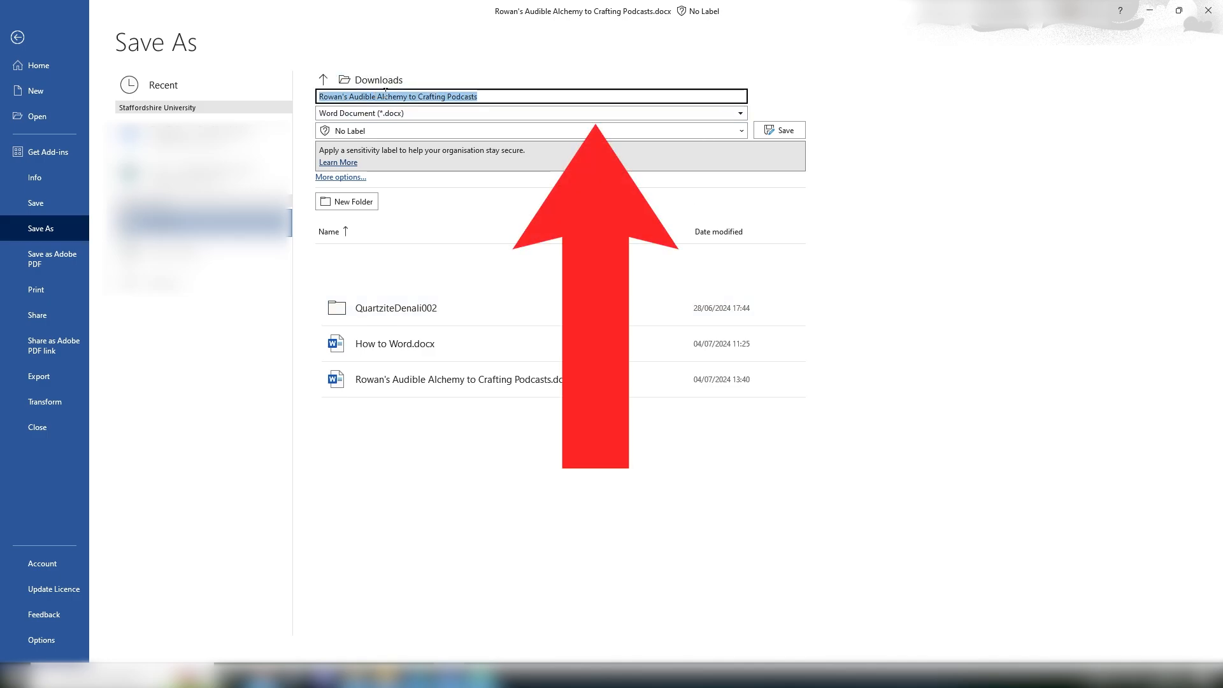
pyautogui.click(493, 94)
pyautogui.click(439, 121)
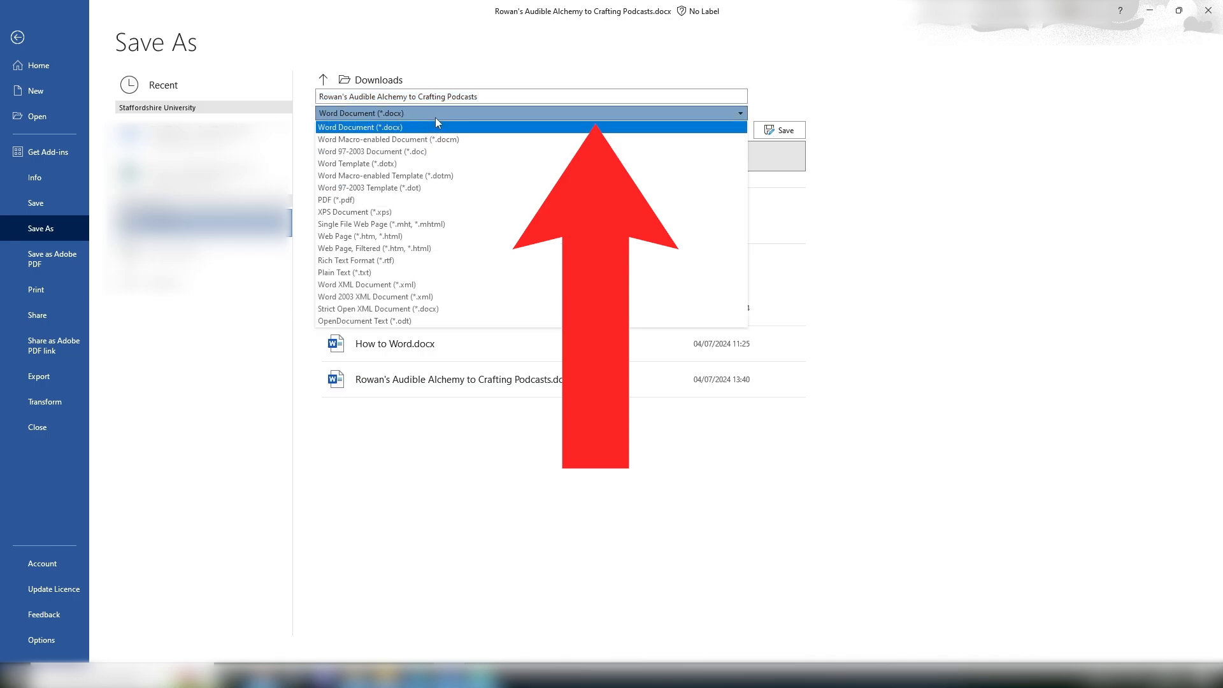
pyautogui.click(352, 200)
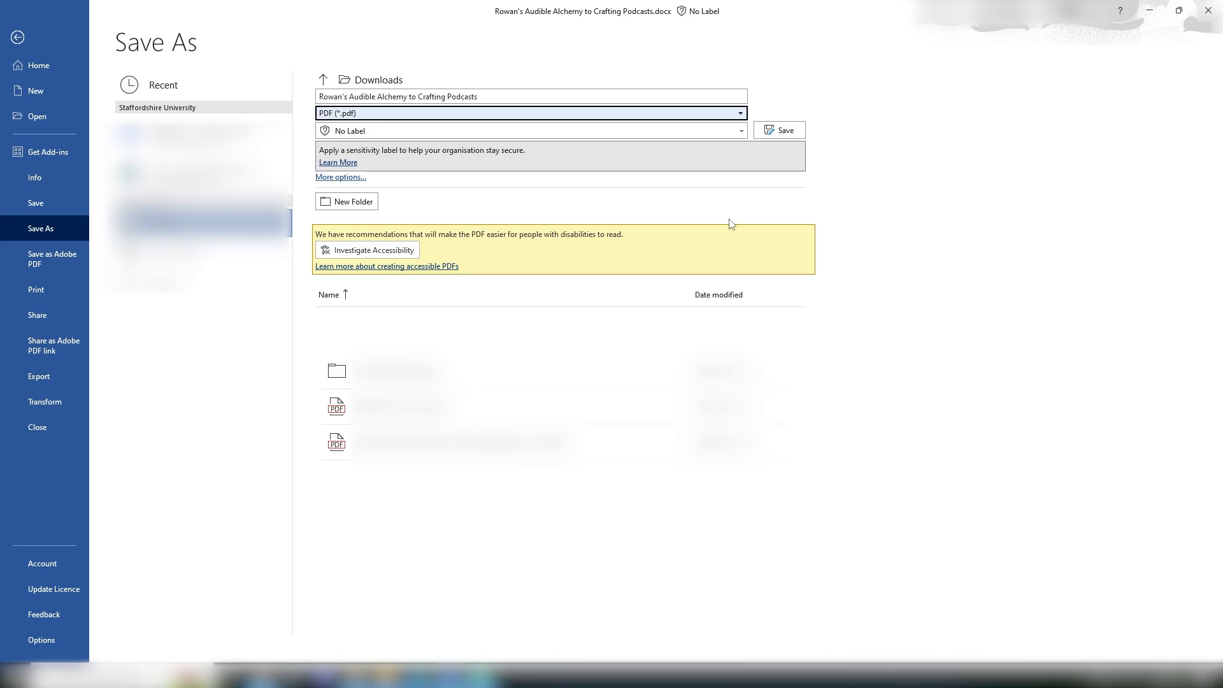
pyautogui.click(784, 133)
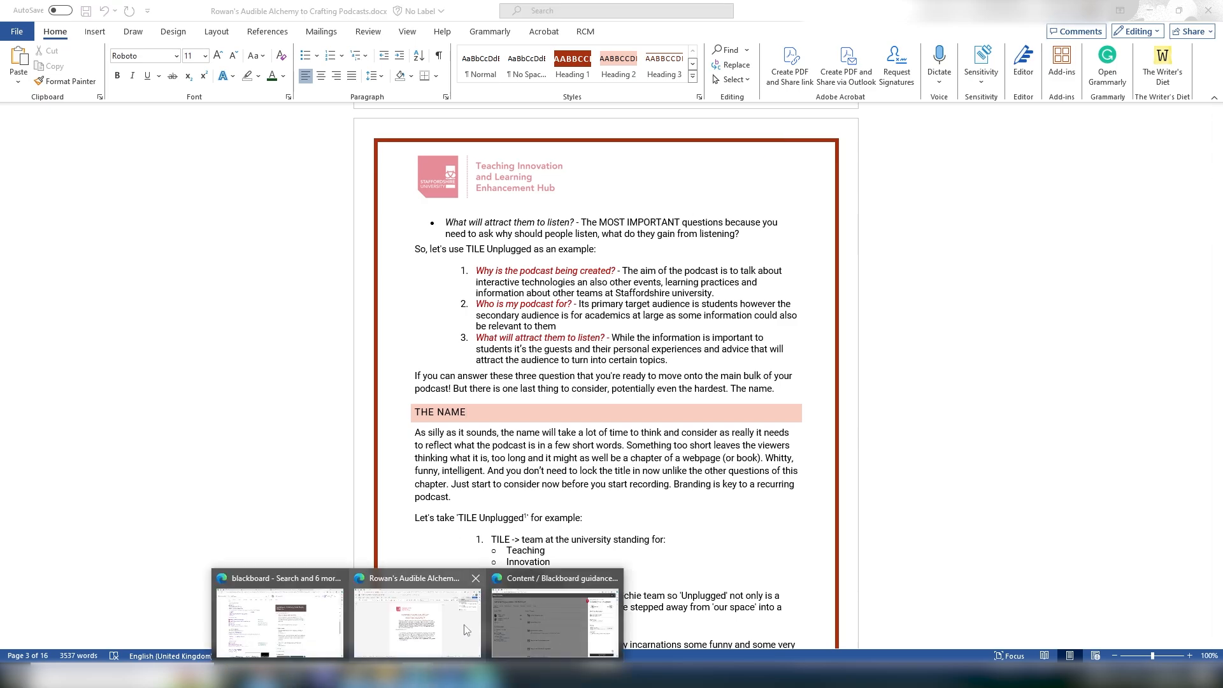
# - Switch to Blackboard, attach the podcast guide's PDF from Downloads to a new attempt at the assignment and submit it
pyautogui.click(543, 617)
pyautogui.click(1029, 637)
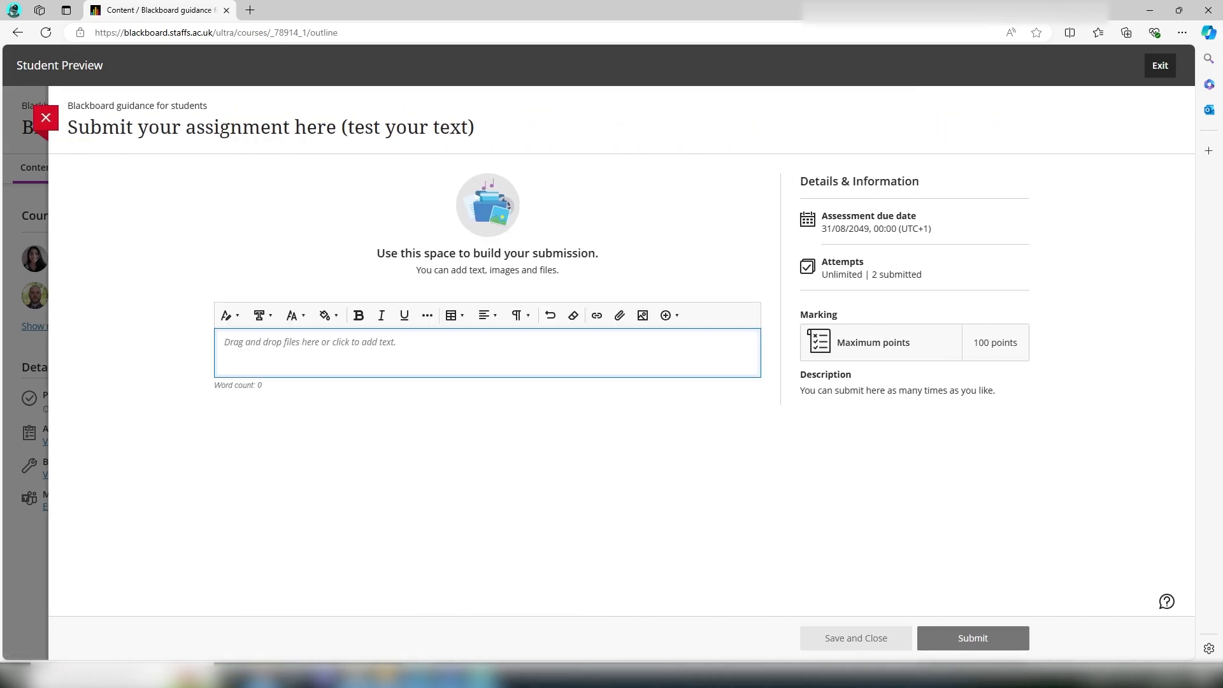
pyautogui.click(353, 679)
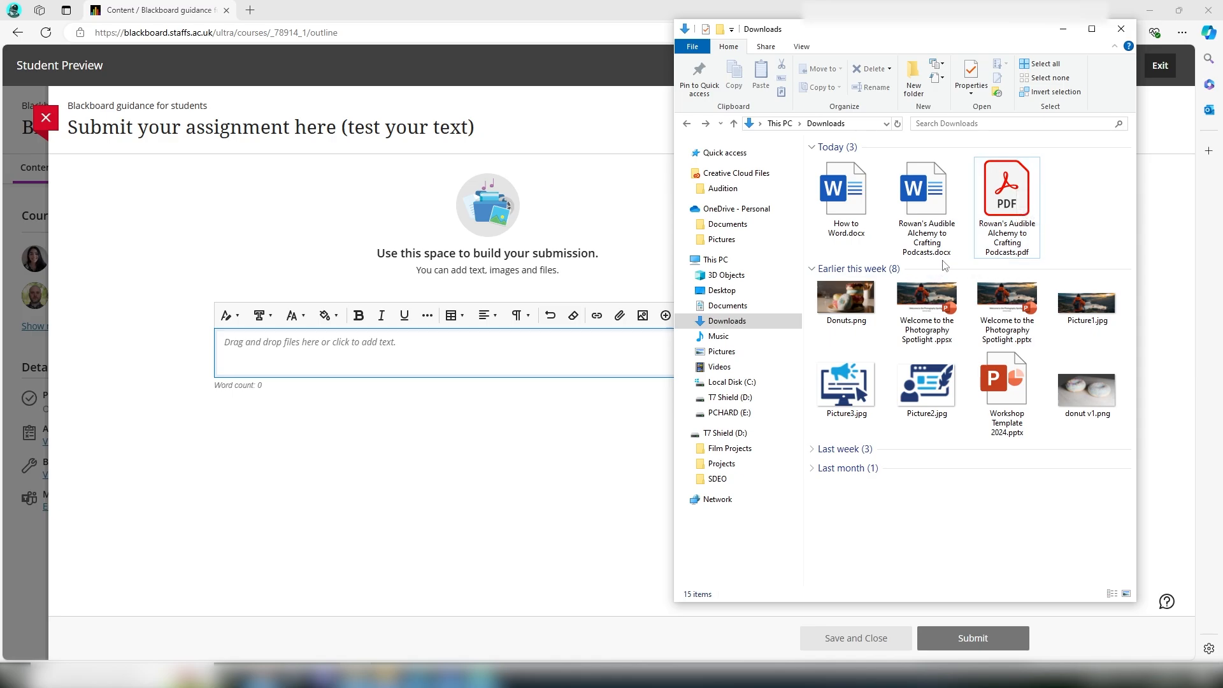
pyautogui.moveTo(1020, 210); pyautogui.dragTo(276, 344)
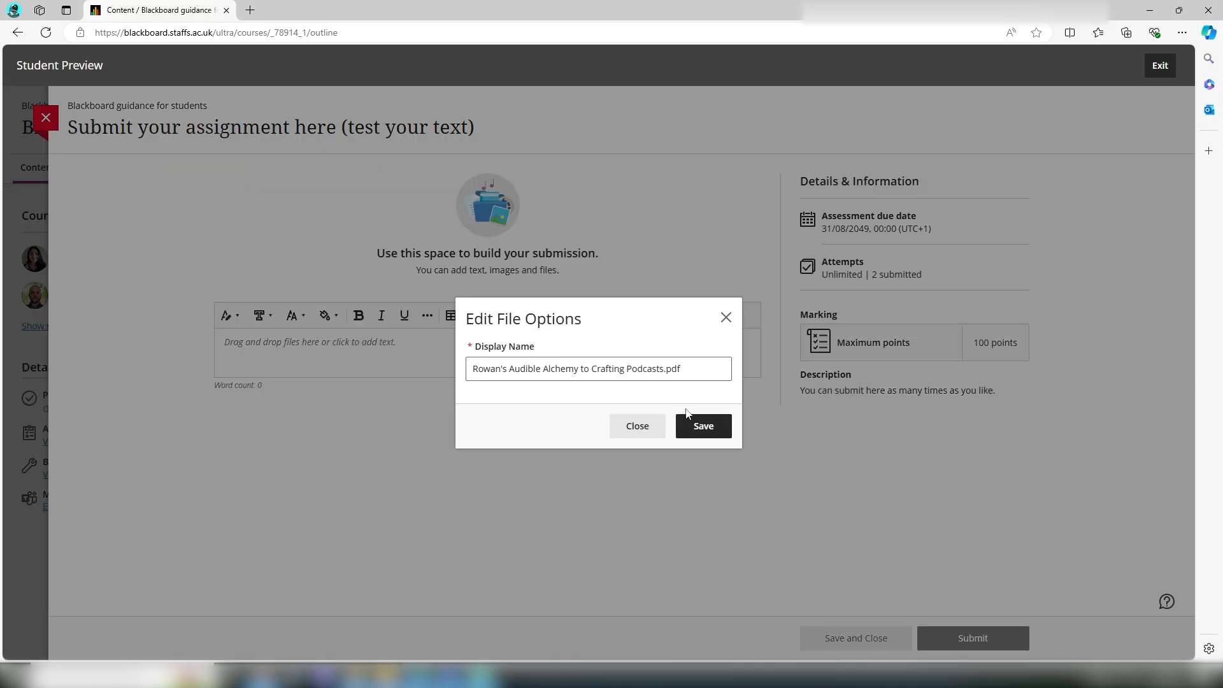
pyautogui.click(711, 430)
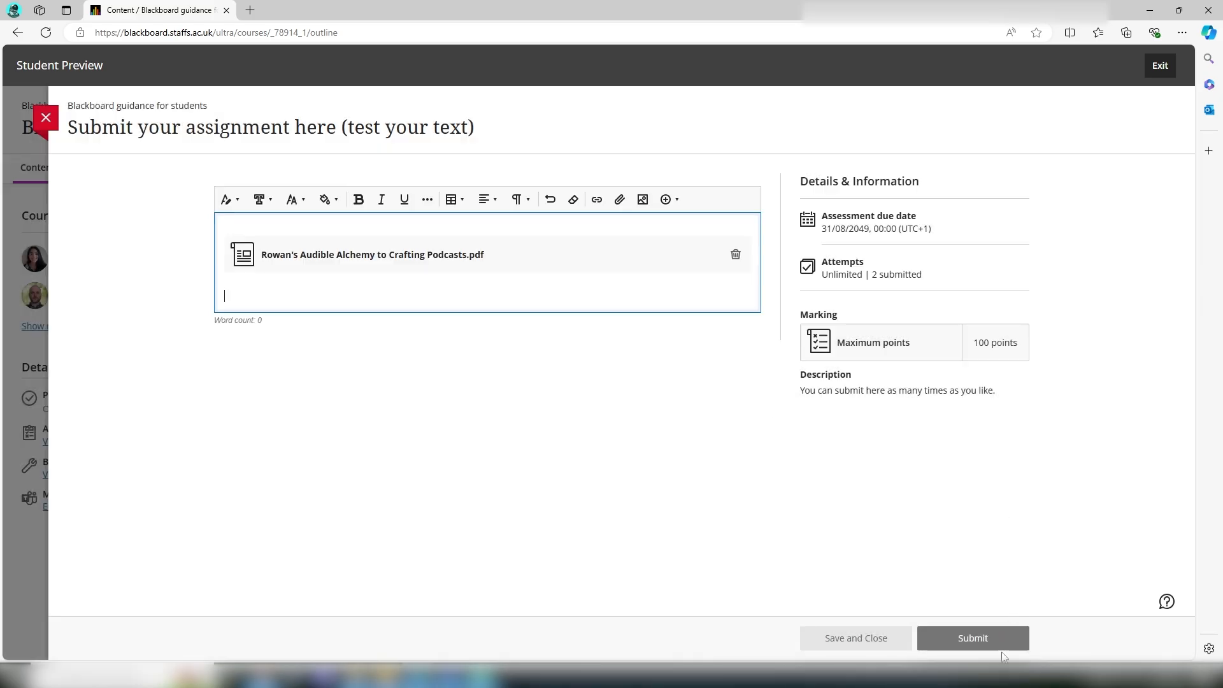
pyautogui.click(979, 638)
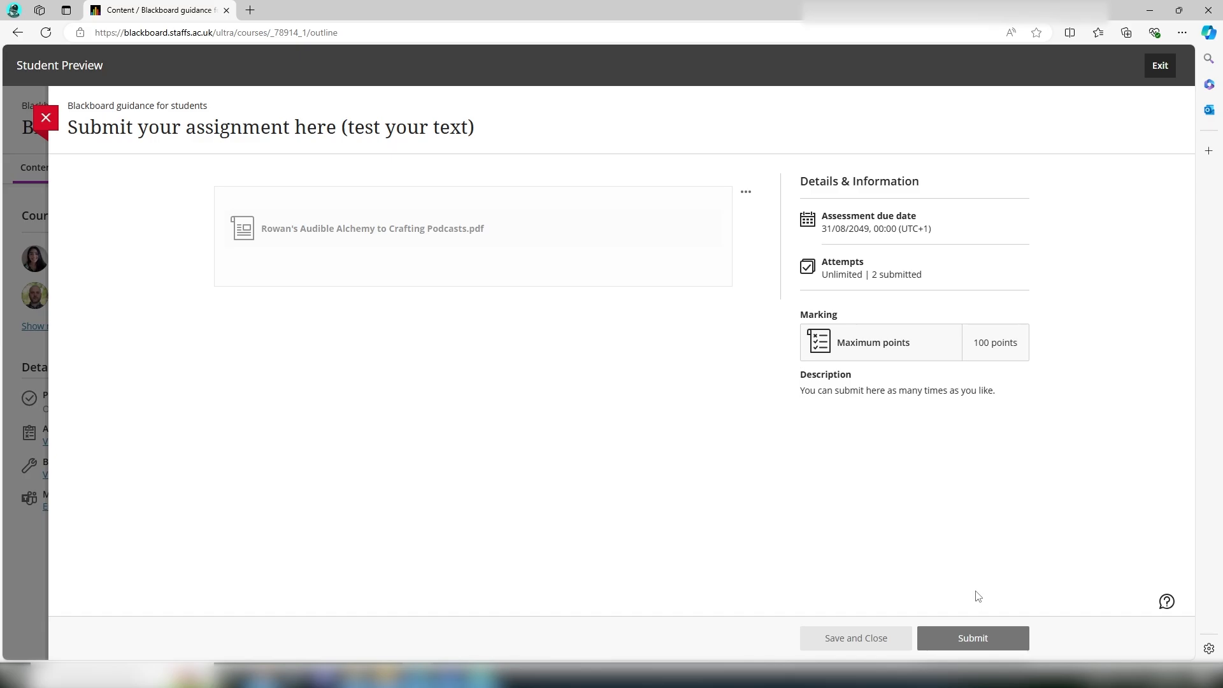